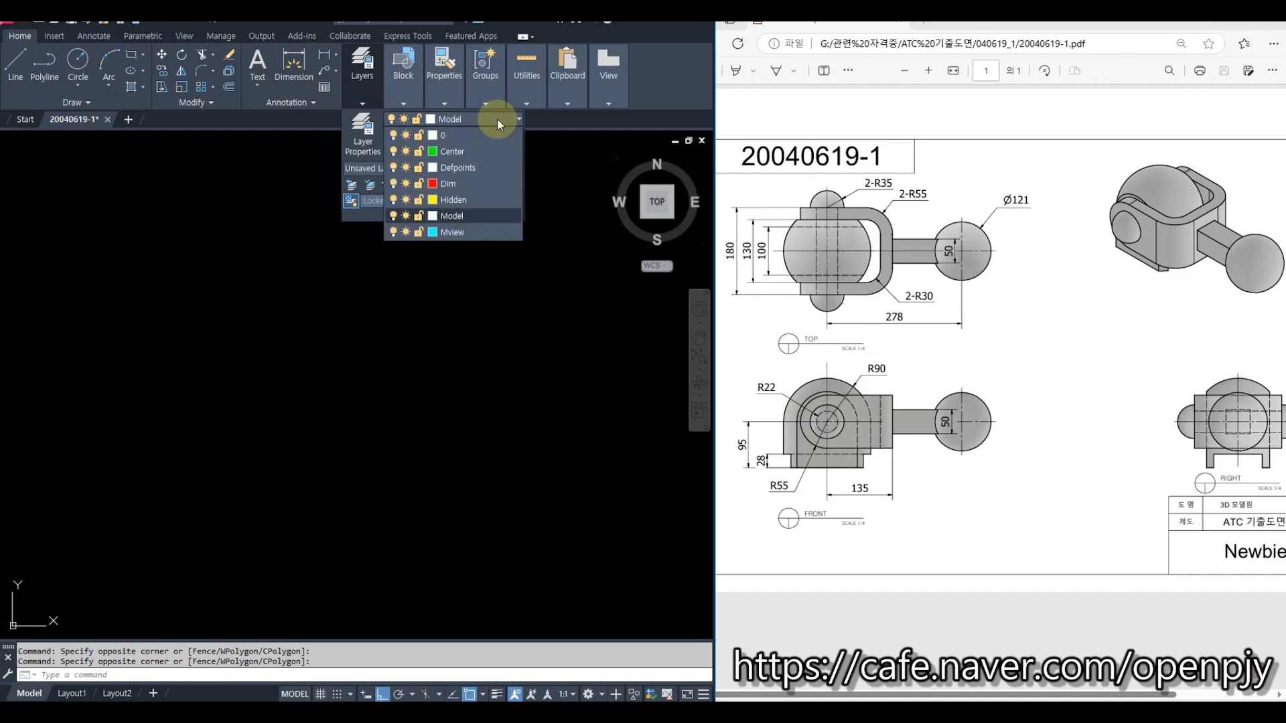
Step: Begin the drawing sheet setup with MVSETUP, without paper space and using metric units
{"action": "left_click", "coordinate": [352, 295]}
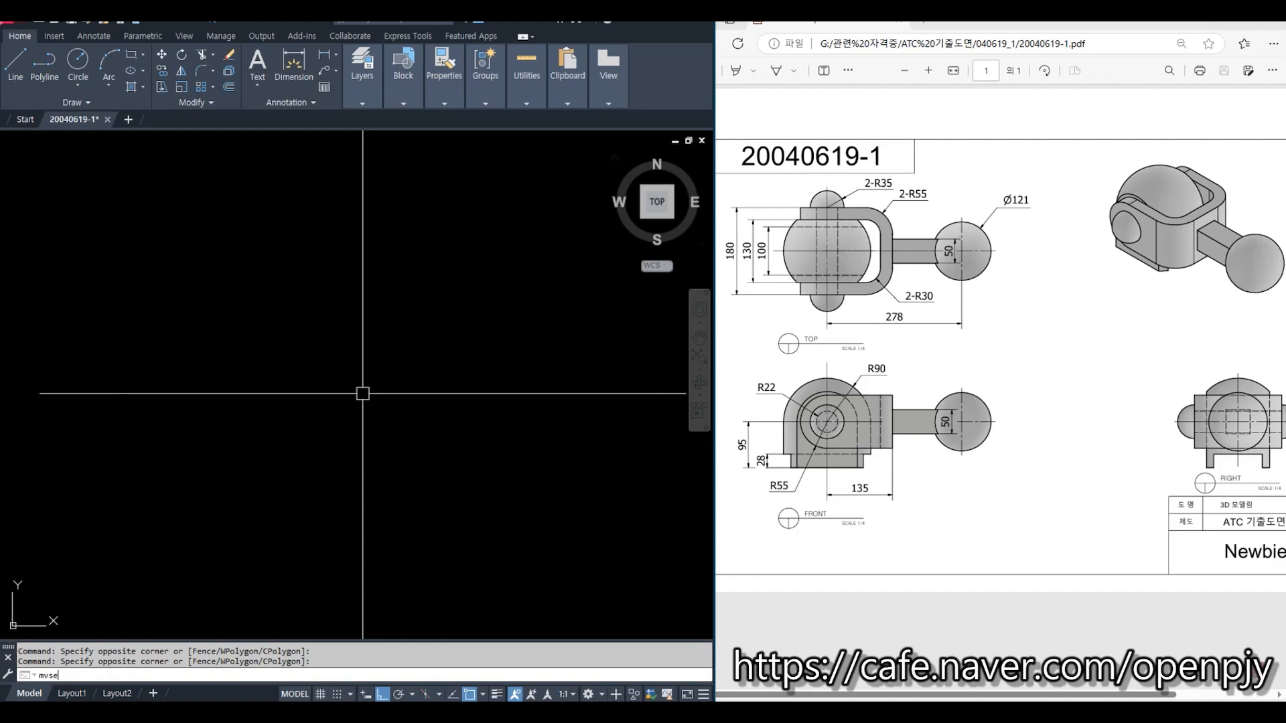
{"action": "type", "text": "tu"}
{"action": "key", "text": "Return"}
{"action": "type", "text": "n"}
{"action": "key", "text": "Return"}
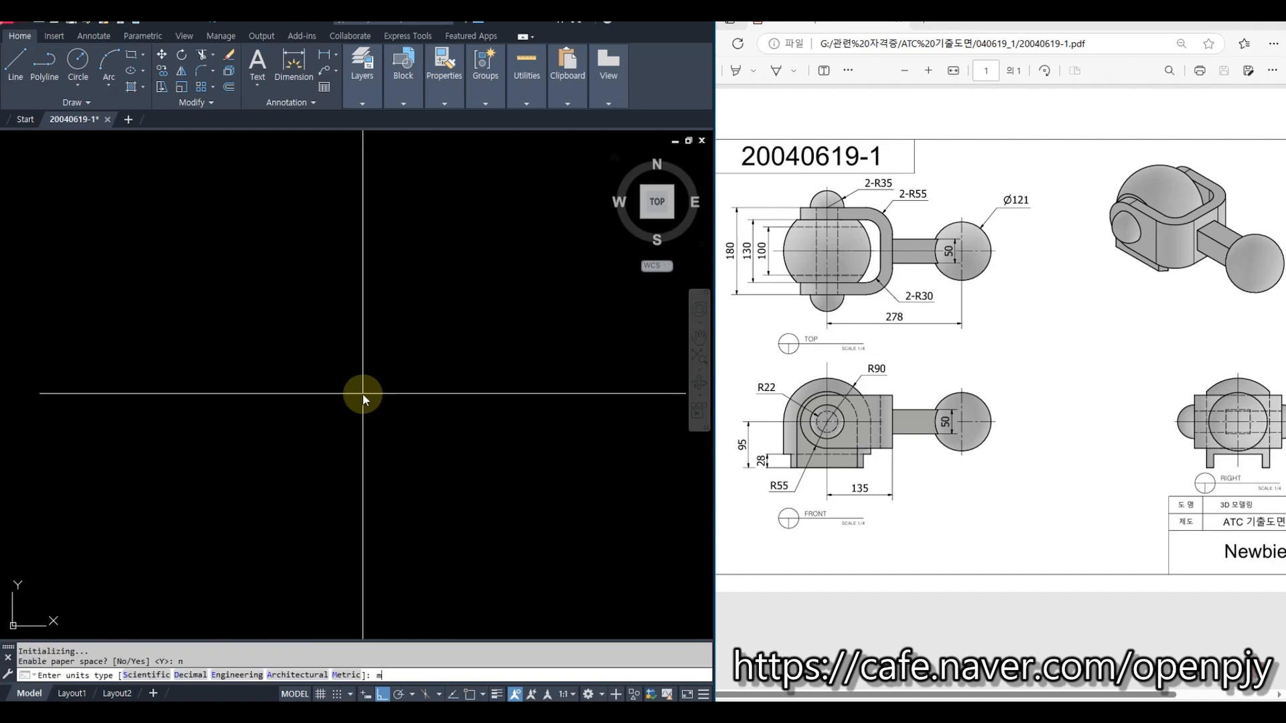
{"action": "type", "text": "m"}
{"action": "key", "text": "Return"}
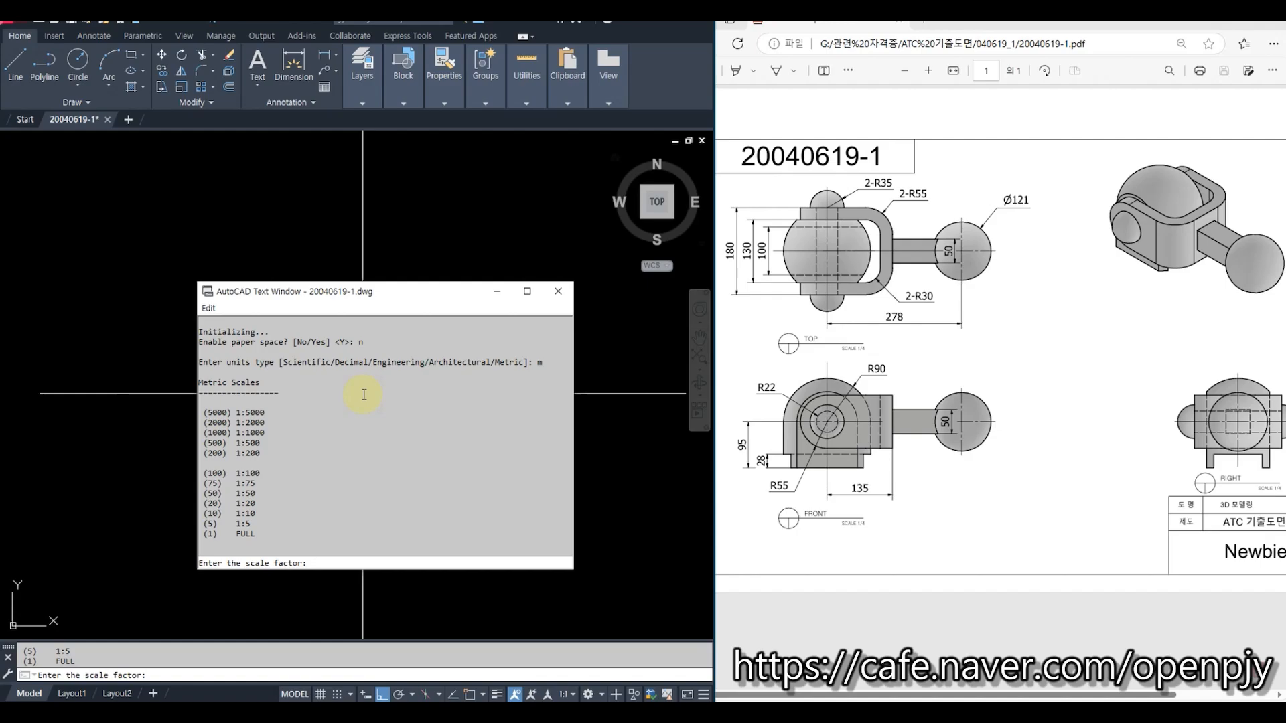
Step: Generate the sheet border with a scale factor of 4, a paper width of 297 and the paper height
{"action": "type", "text": "4"}
{"action": "key", "text": "Return"}
{"action": "type", "text": "297"}
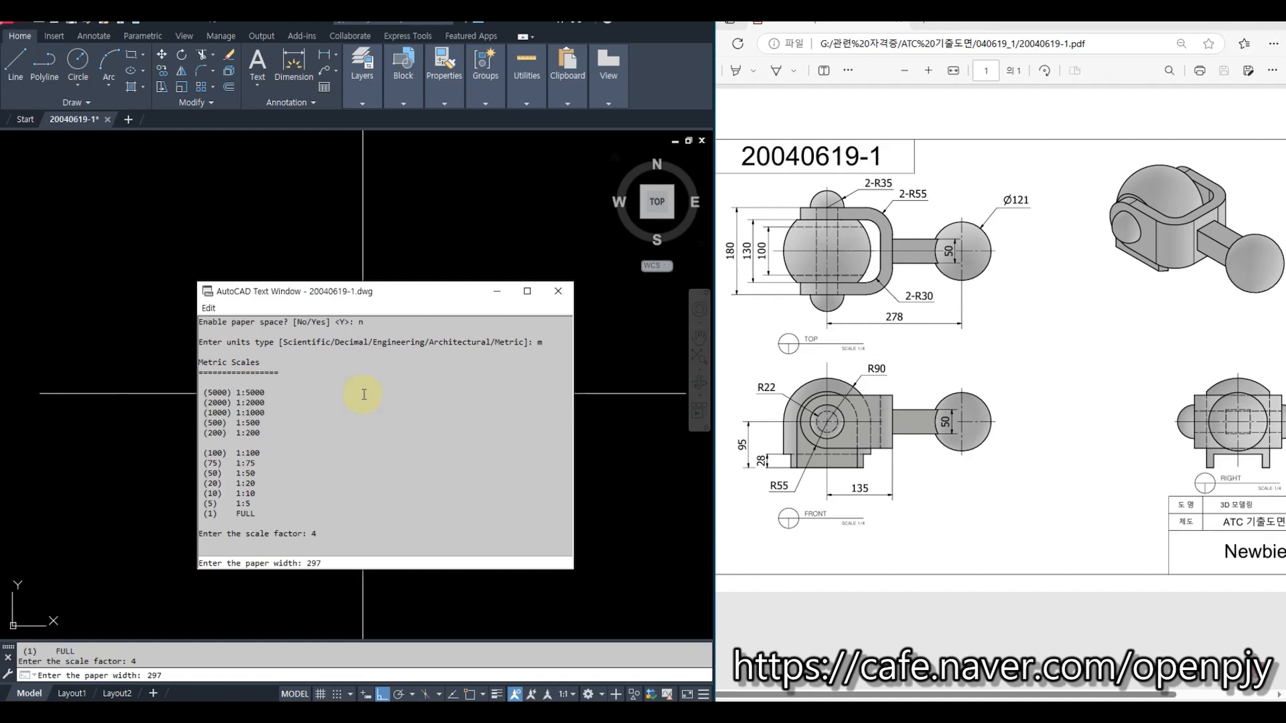
{"action": "key", "text": "Return"}
{"action": "type", "text": "2"}
{"action": "key", "text": "Return"}
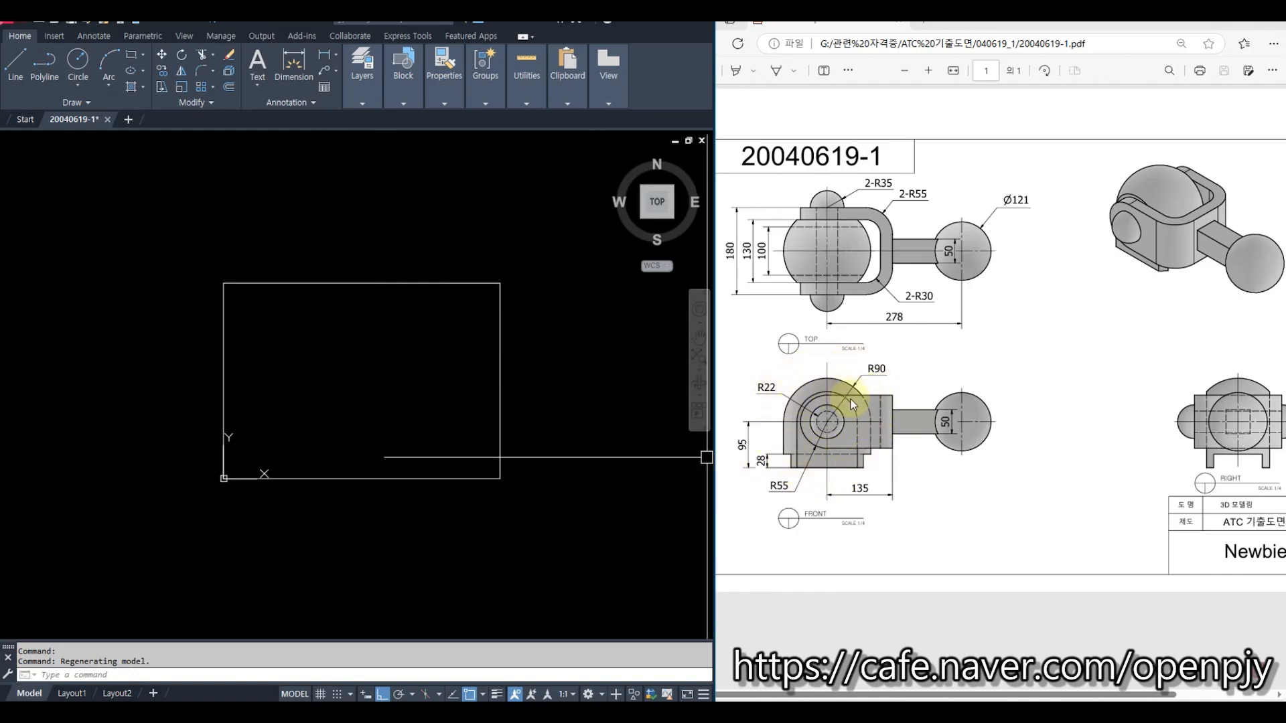
Step: Draw a circle of radius 90 in the lower-left area of the sheet border for the front view
{"action": "scroll", "coordinate": [301, 439], "scroll_direction": "up", "scroll_amount": 2}
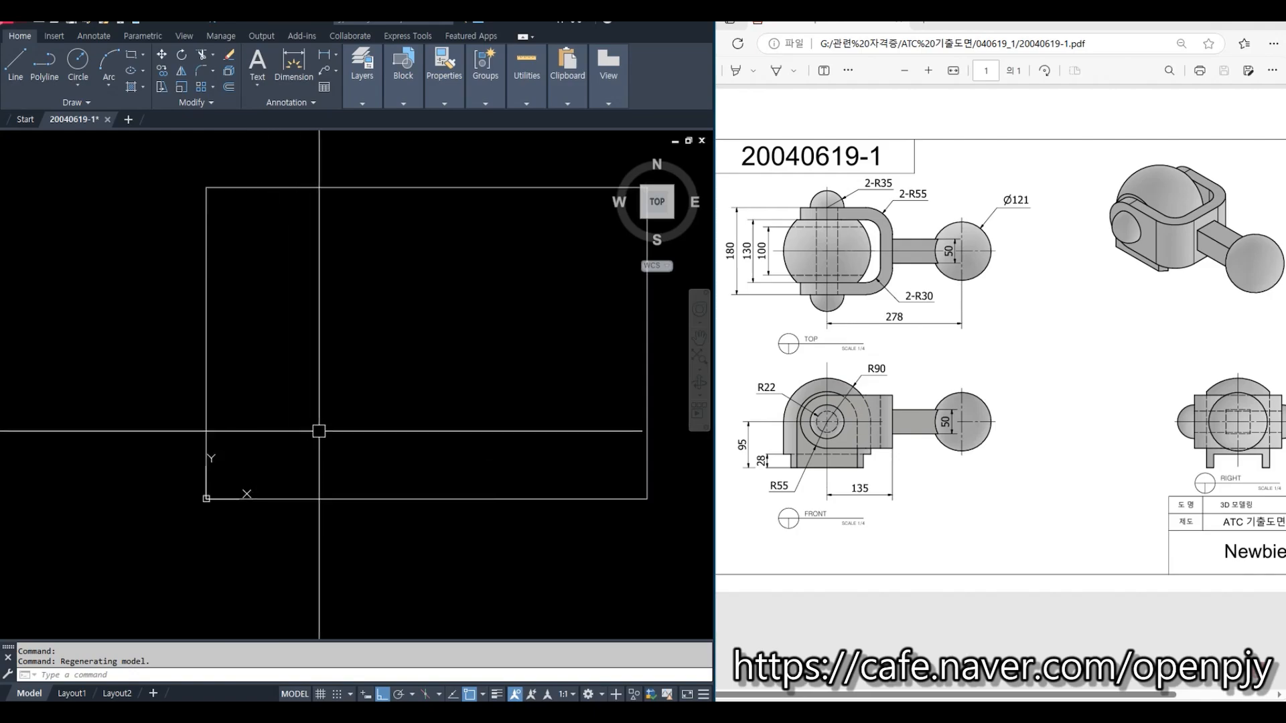
{"action": "type", "text": "c"}
{"action": "key", "text": "Return"}
{"action": "left_click", "coordinate": [304, 415]}
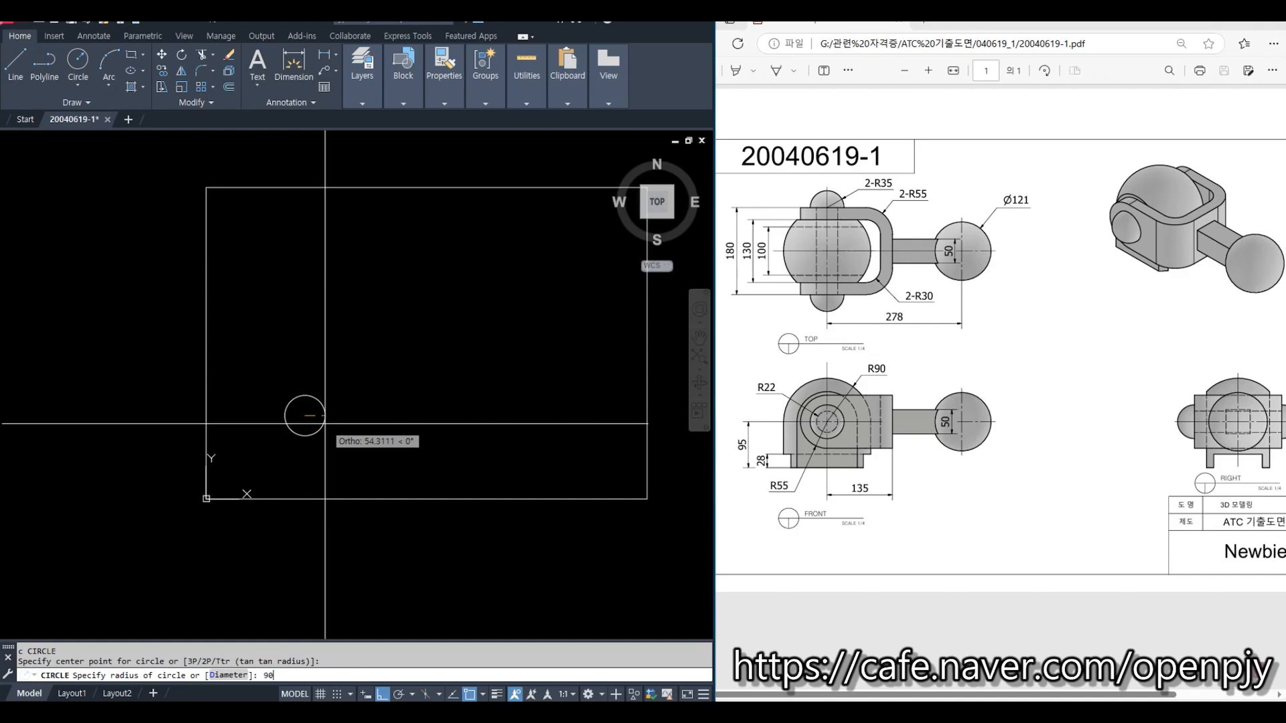
{"action": "type", "text": "90"}
{"action": "key", "text": "Return"}
Step: Draw a horizontal and a vertical line across the circle through its quadrant points
{"action": "scroll", "coordinate": [295, 443], "scroll_direction": "up", "scroll_amount": 2}
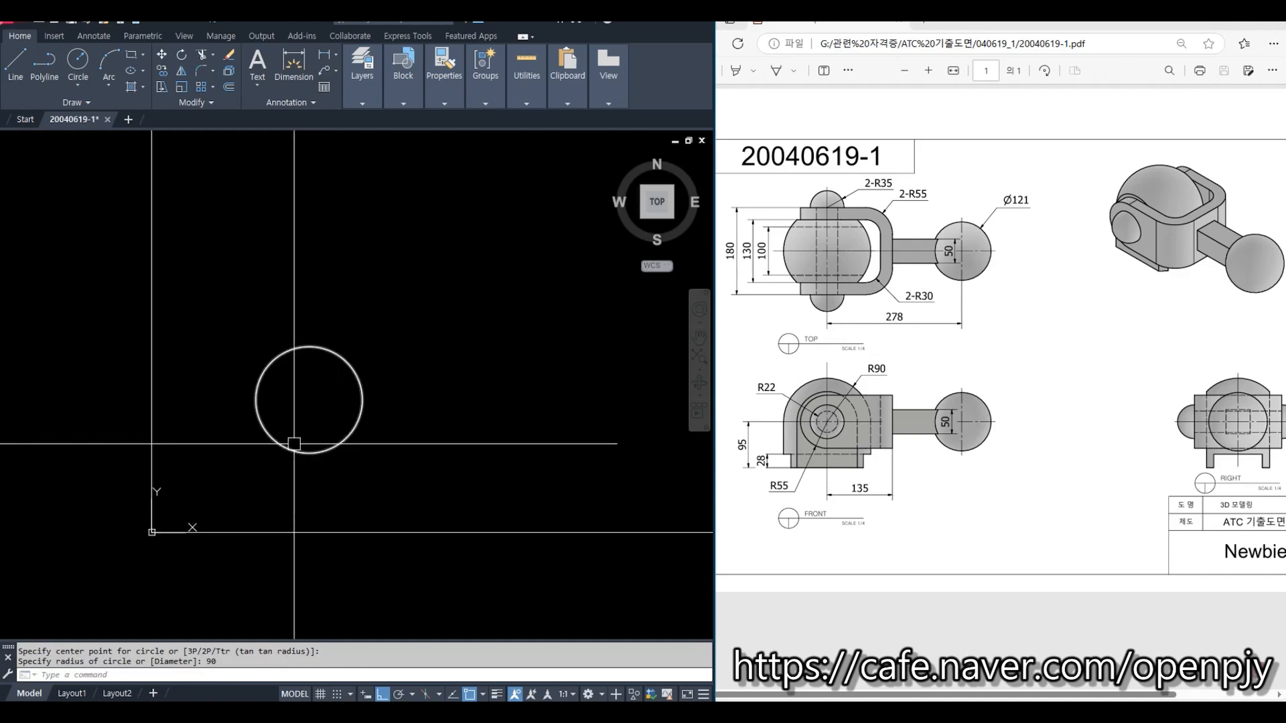
{"action": "type", "text": "l"}
{"action": "key", "text": "Return"}
{"action": "left_click", "coordinate": [256, 400]}
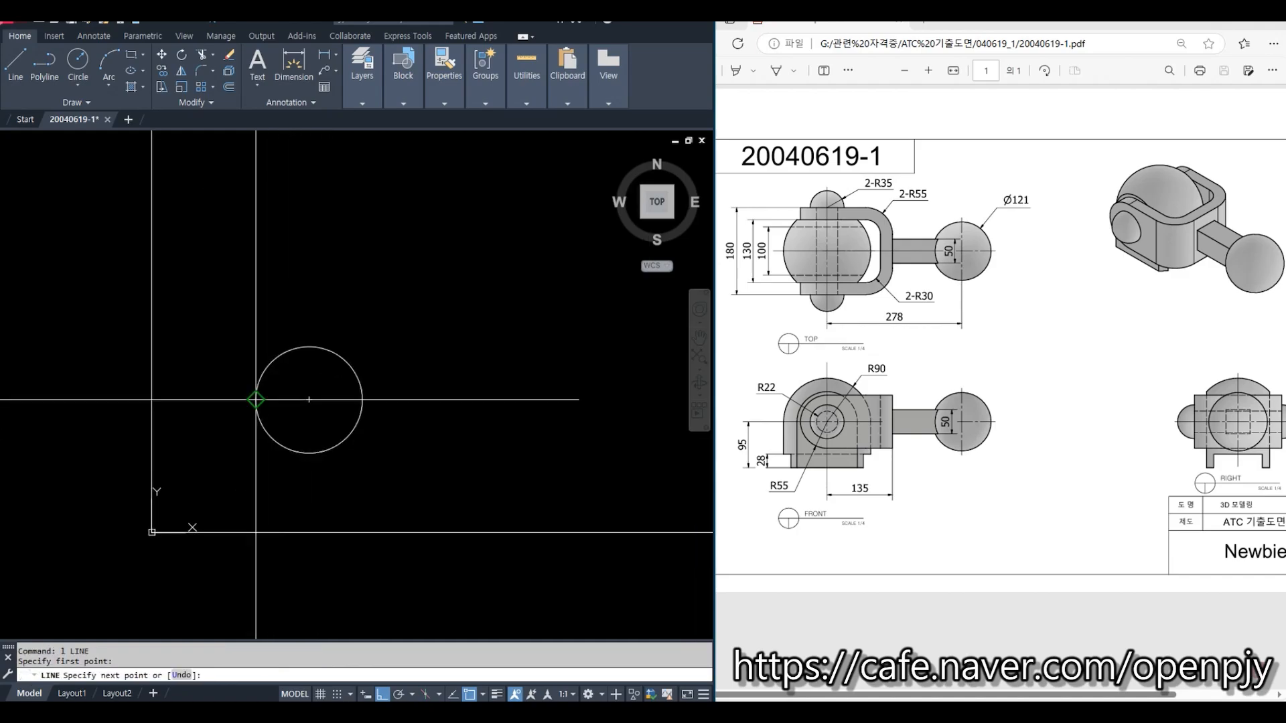
{"action": "left_click", "coordinate": [362, 399]}
{"action": "key", "text": "Return"}
{"action": "key", "text": "Return"}
{"action": "left_click", "coordinate": [309, 452]}
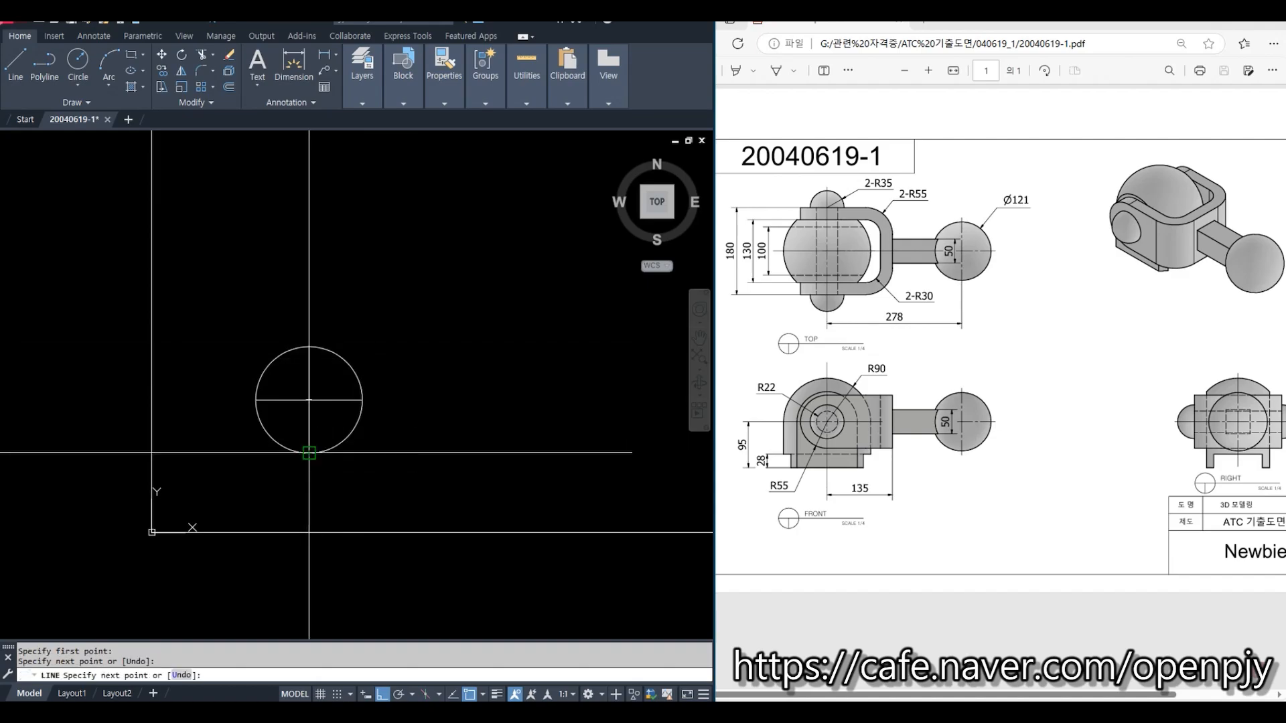
{"action": "left_click", "coordinate": [308, 347]}
{"action": "key", "text": "Return"}
Step: Move the two crossing lines inside the circle to the Center layer
{"action": "left_click", "coordinate": [339, 436]}
{"action": "left_click", "coordinate": [273, 375]}
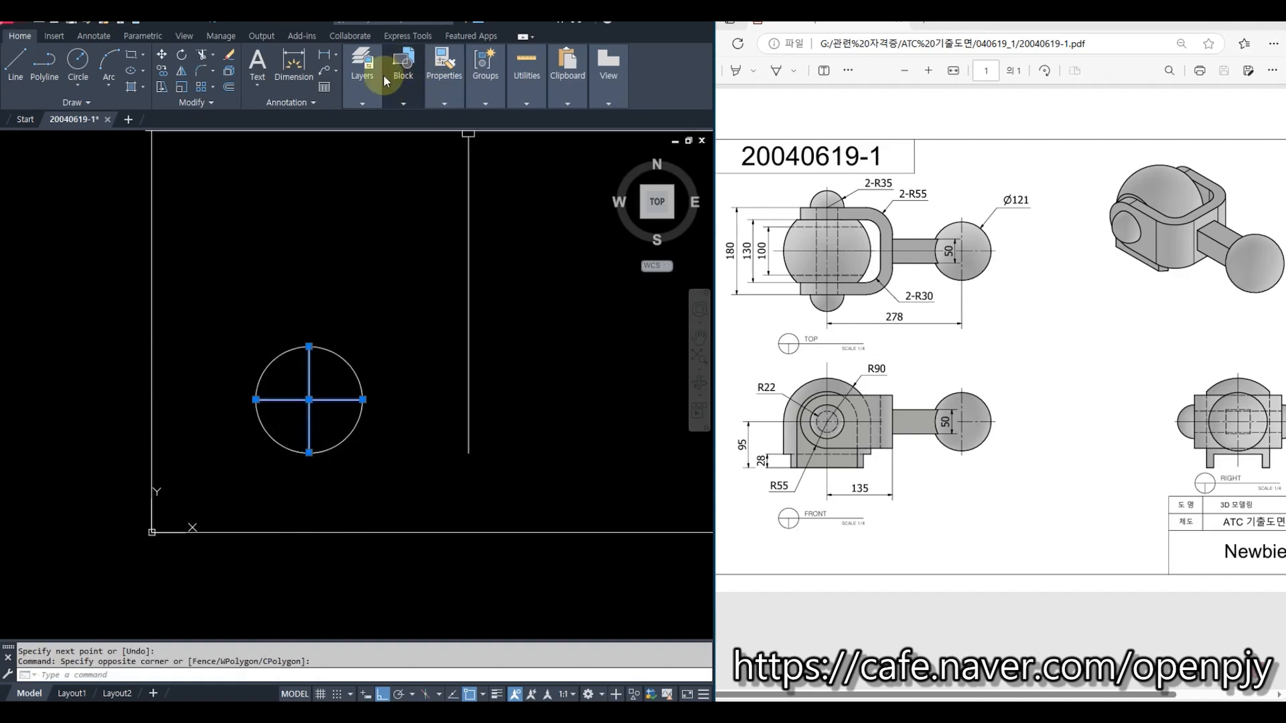
{"action": "left_click", "coordinate": [362, 74]}
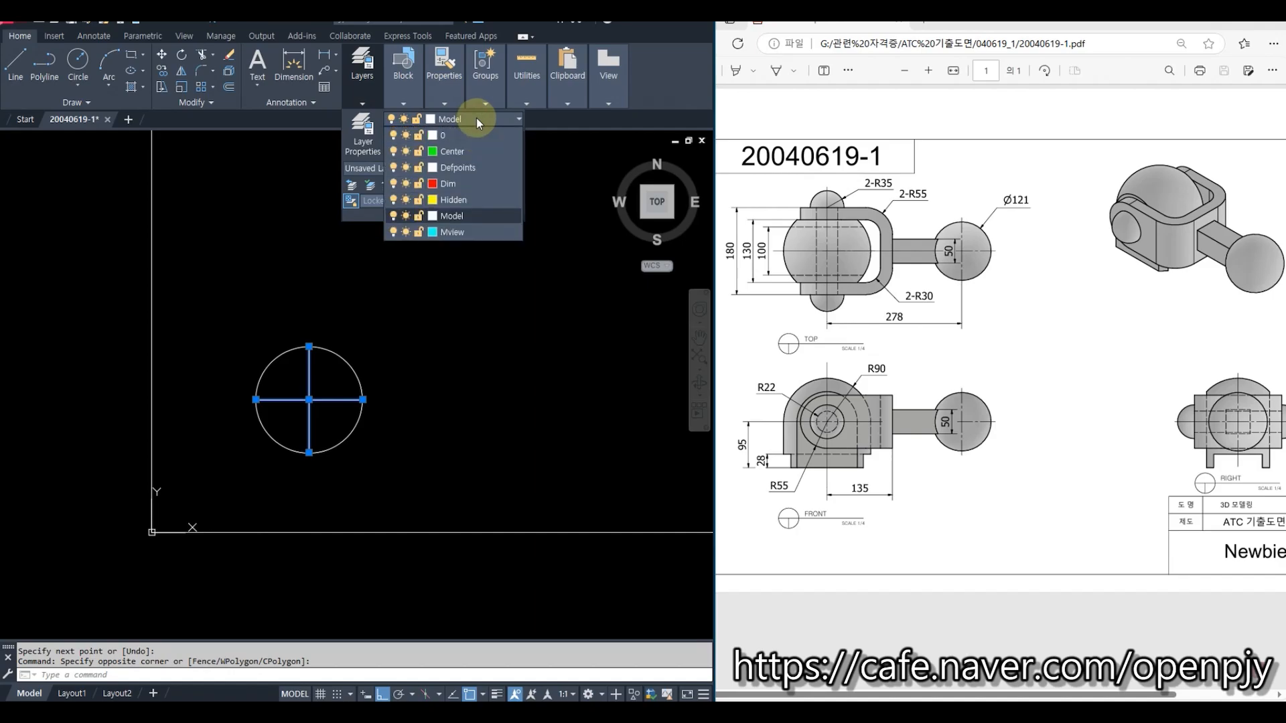
{"action": "left_click", "coordinate": [467, 155]}
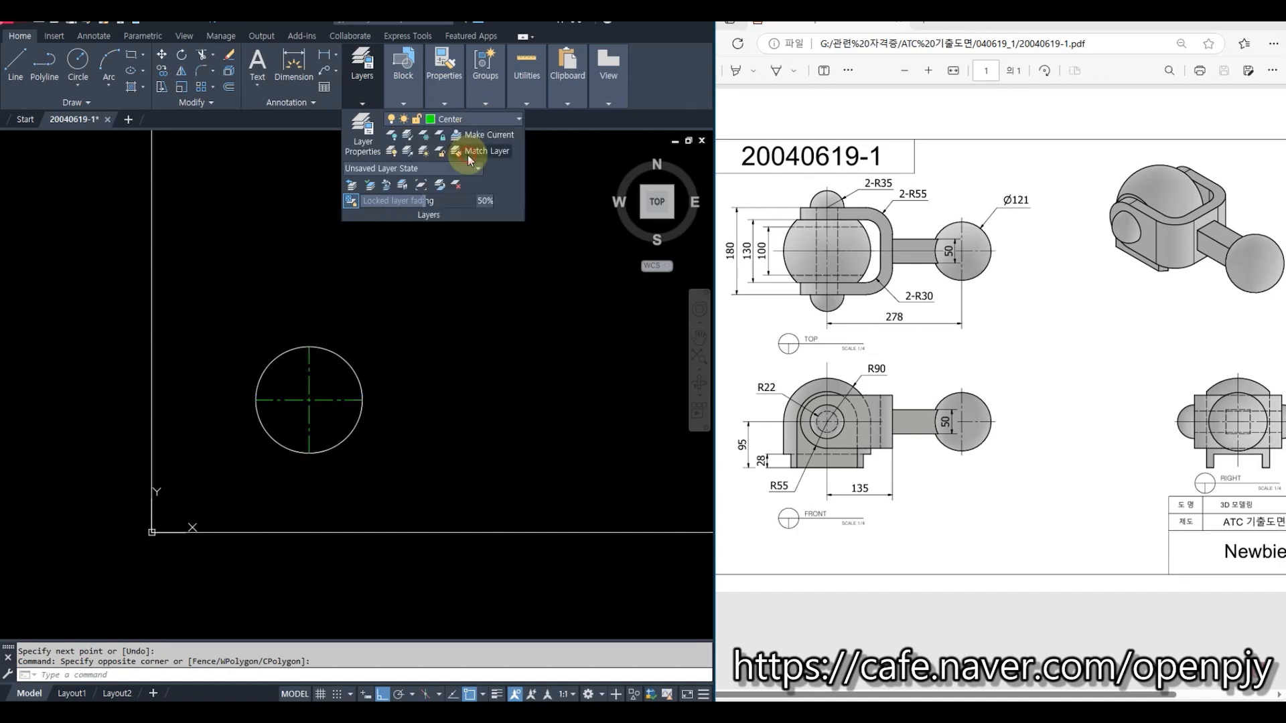
{"action": "key", "text": "Escape"}
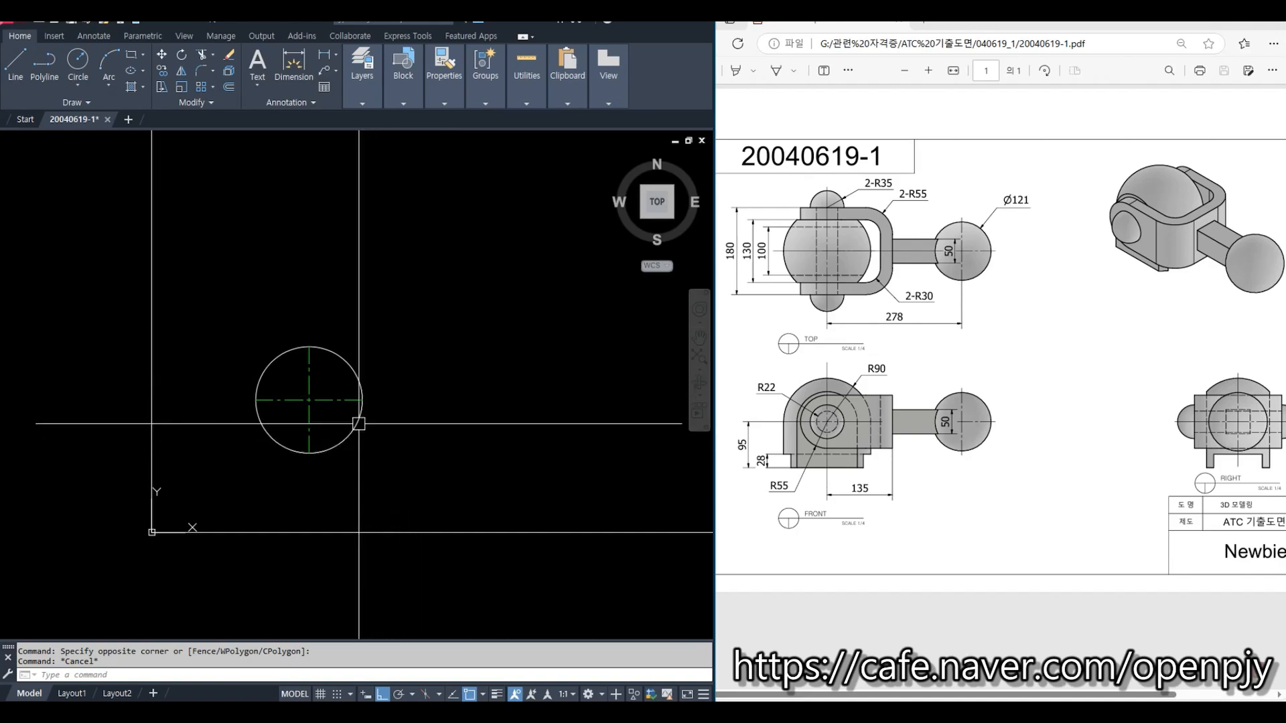
Step: Offset the horizontal center line 95 downward to mark the base of the front view
{"action": "scroll", "coordinate": [327, 425], "scroll_direction": "up", "scroll_amount": 2}
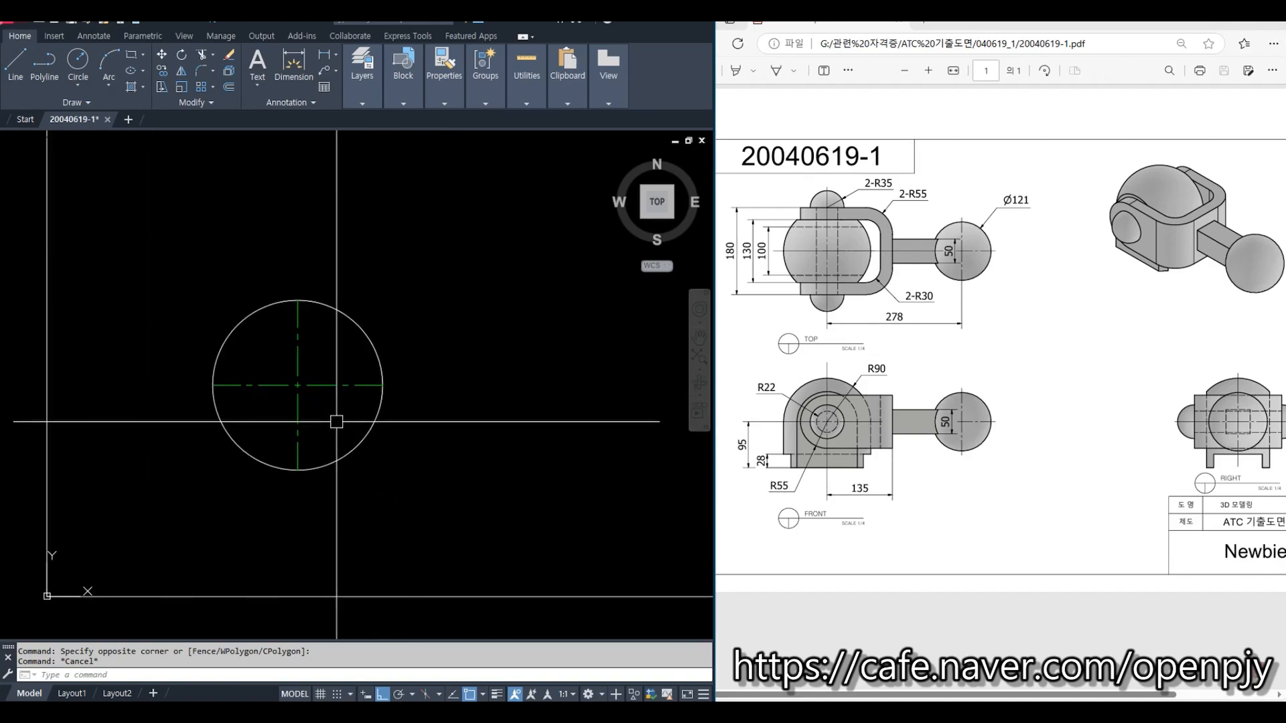
{"action": "type", "text": "o"}
{"action": "key", "text": "Return"}
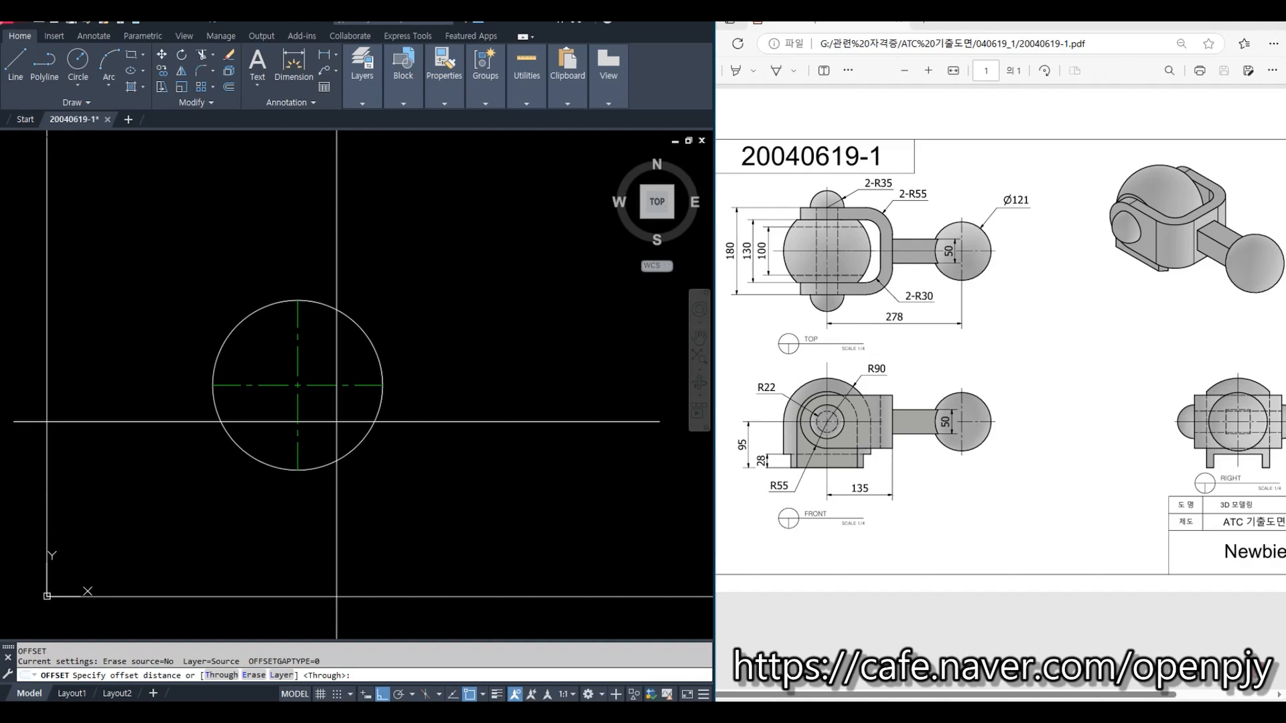
{"action": "type", "text": "95"}
{"action": "key", "text": "Return"}
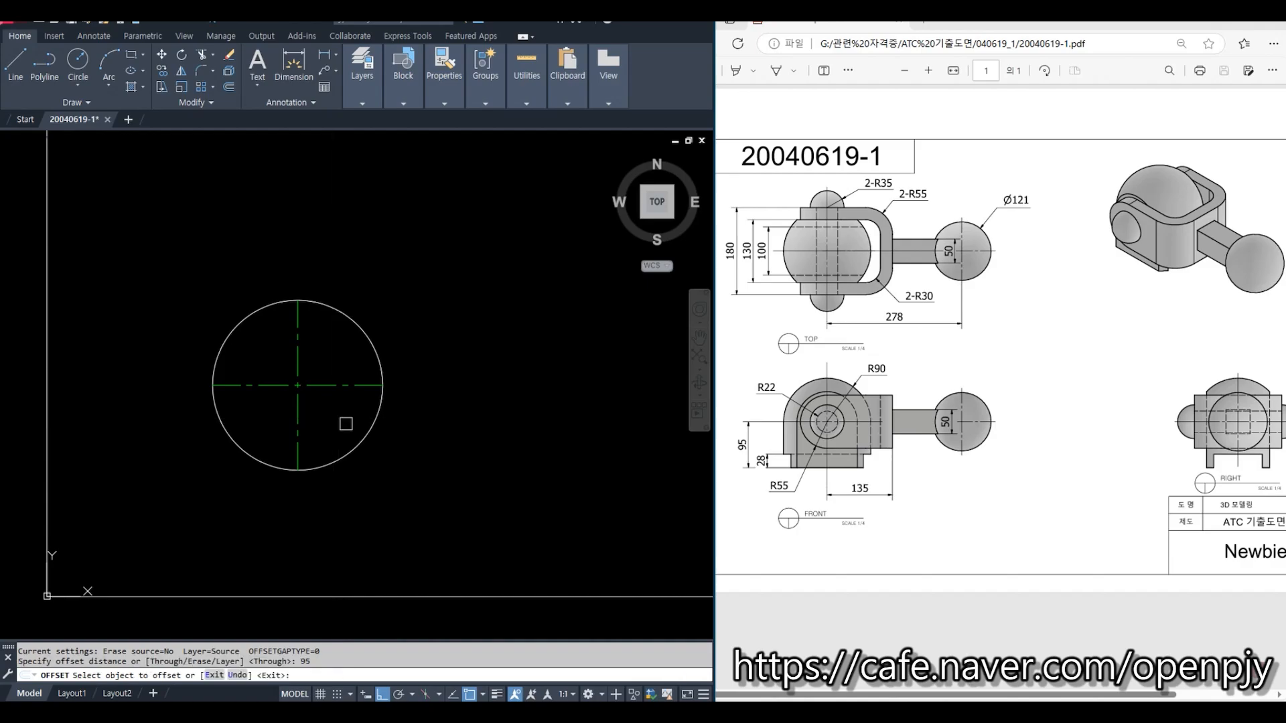
{"action": "left_click", "coordinate": [332, 385]}
{"action": "left_click", "coordinate": [393, 498]}
{"action": "key", "text": "Escape"}
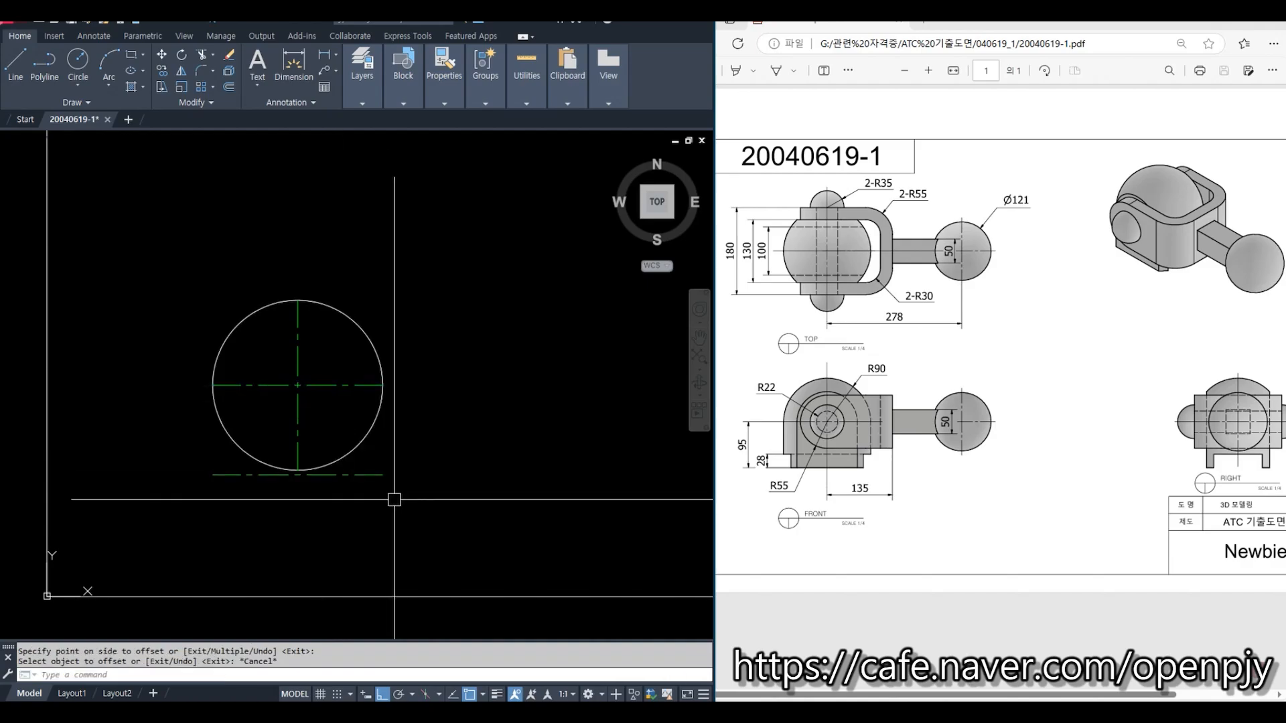
Step: Draw vertical lines from the circle's right and left quadrants down to the ends of the offset base line
{"action": "type", "text": "l"}
{"action": "key", "text": "Return"}
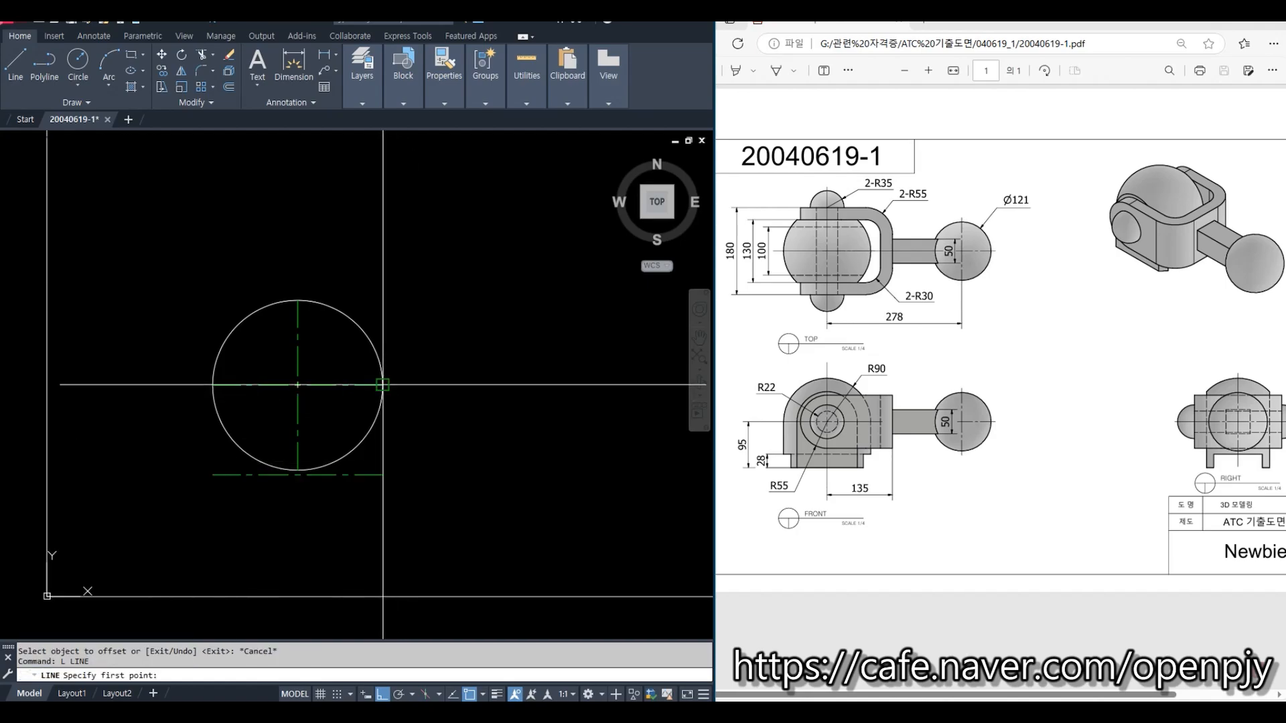
{"action": "left_click", "coordinate": [383, 384]}
{"action": "left_click", "coordinate": [382, 475]}
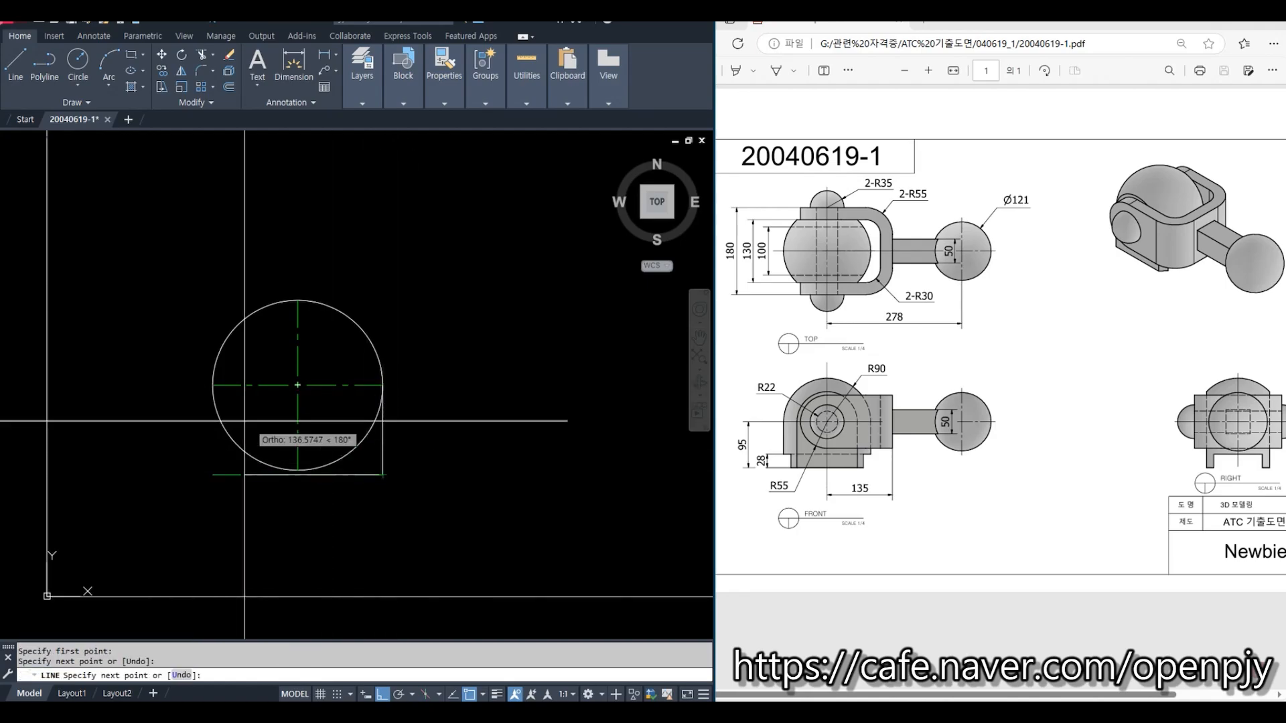
{"action": "key", "text": "Return"}
{"action": "key", "text": "Return"}
{"action": "left_click", "coordinate": [211, 385]}
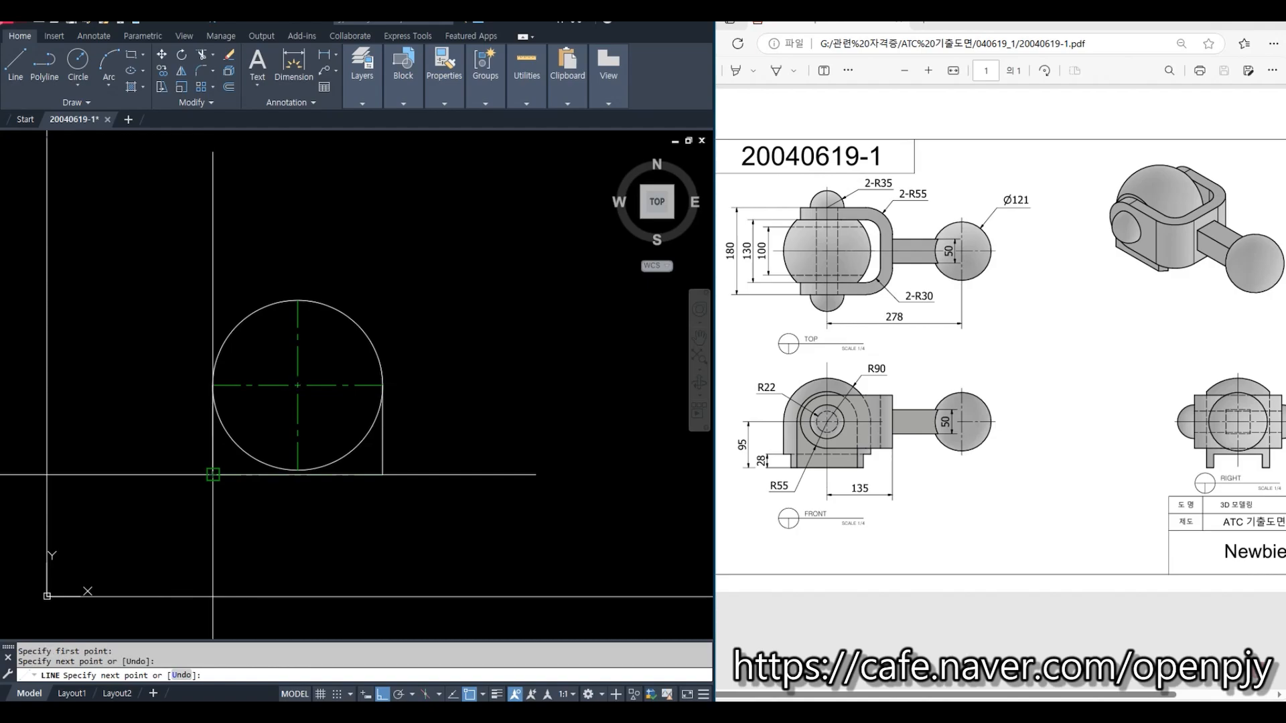
{"action": "left_click", "coordinate": [213, 474]}
{"action": "key", "text": "Escape"}
Step: Trim away the lower half of the circle between the two vertical side lines
{"action": "type", "text": "t"}
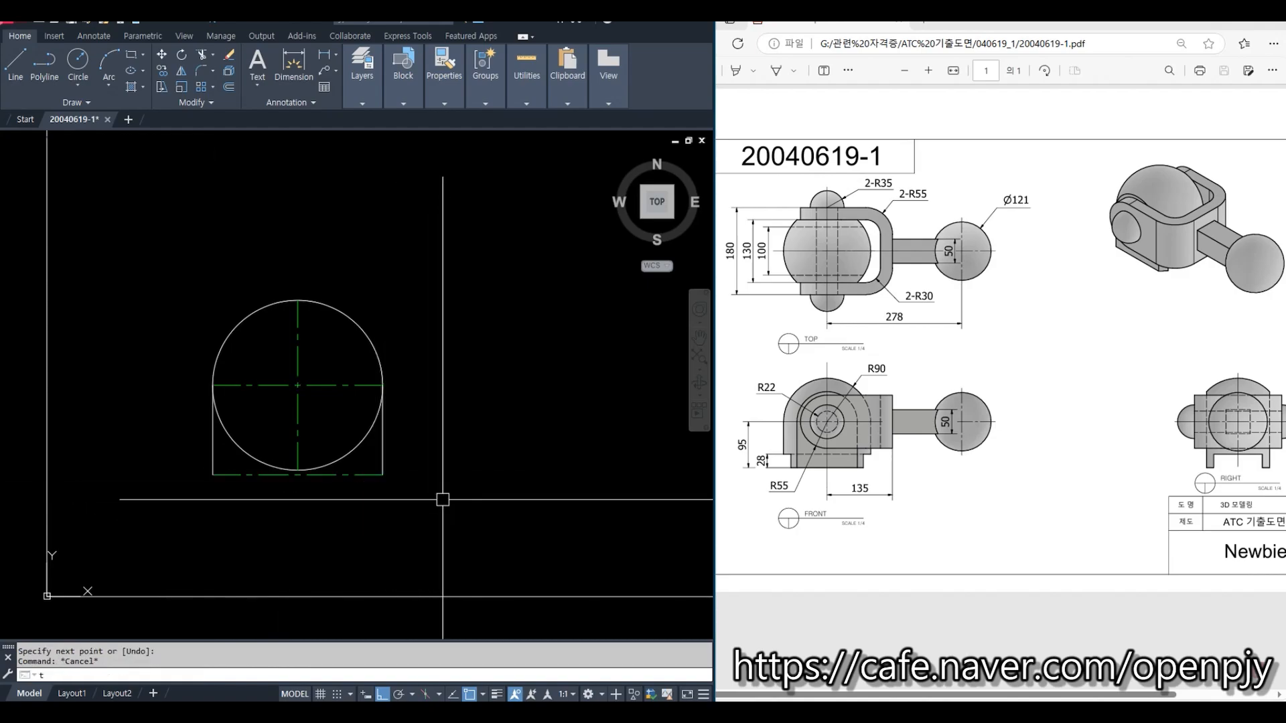
{"action": "key", "text": "Return"}
{"action": "left_click", "coordinate": [382, 453]}
{"action": "left_click", "coordinate": [213, 435]}
{"action": "key", "text": "Return"}
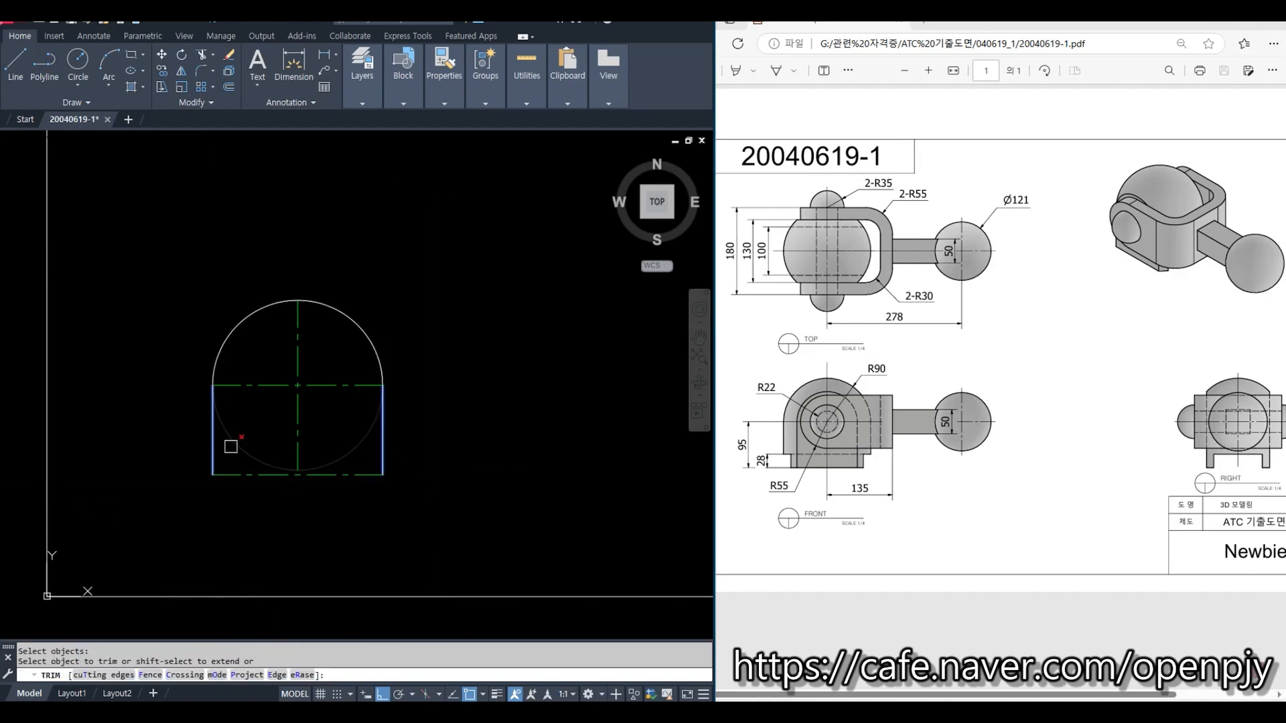
{"action": "left_click", "coordinate": [235, 445]}
{"action": "key", "text": "Escape"}
Step: Match the base line's properties to those of the right vertical side line
{"action": "left_click", "coordinate": [383, 439]}
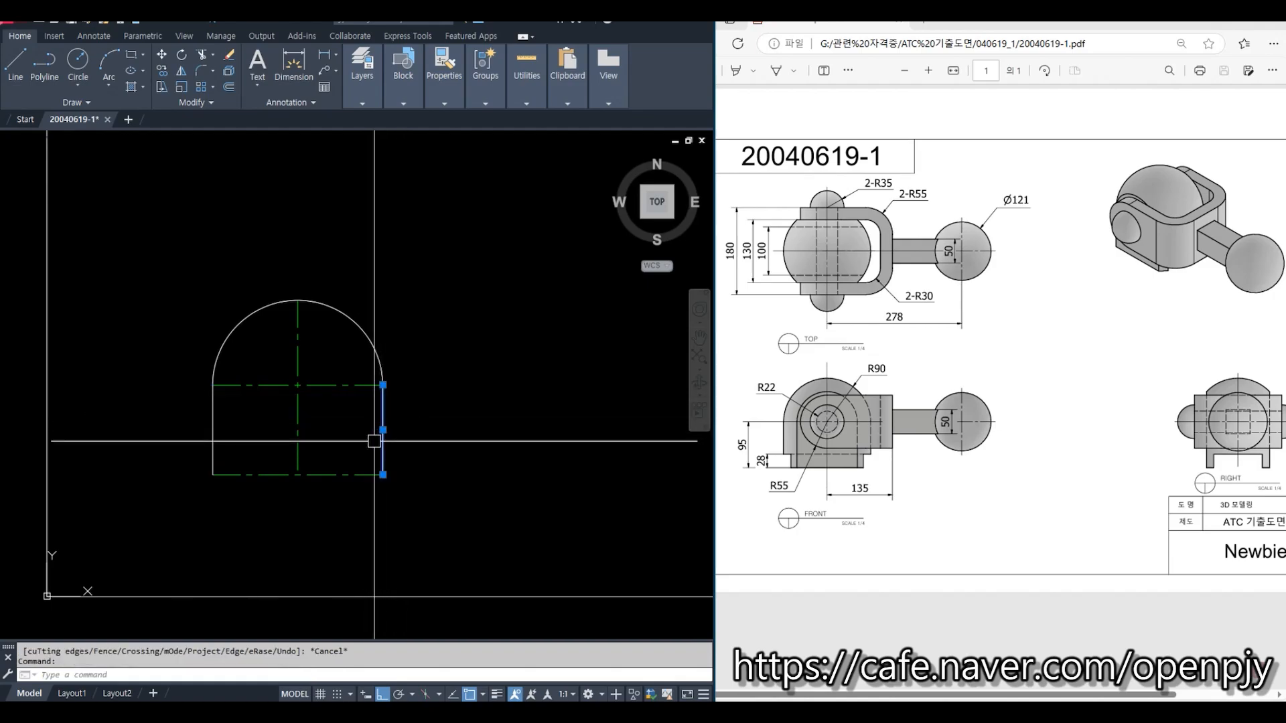
{"action": "type", "text": "ma"}
{"action": "key", "text": "Return"}
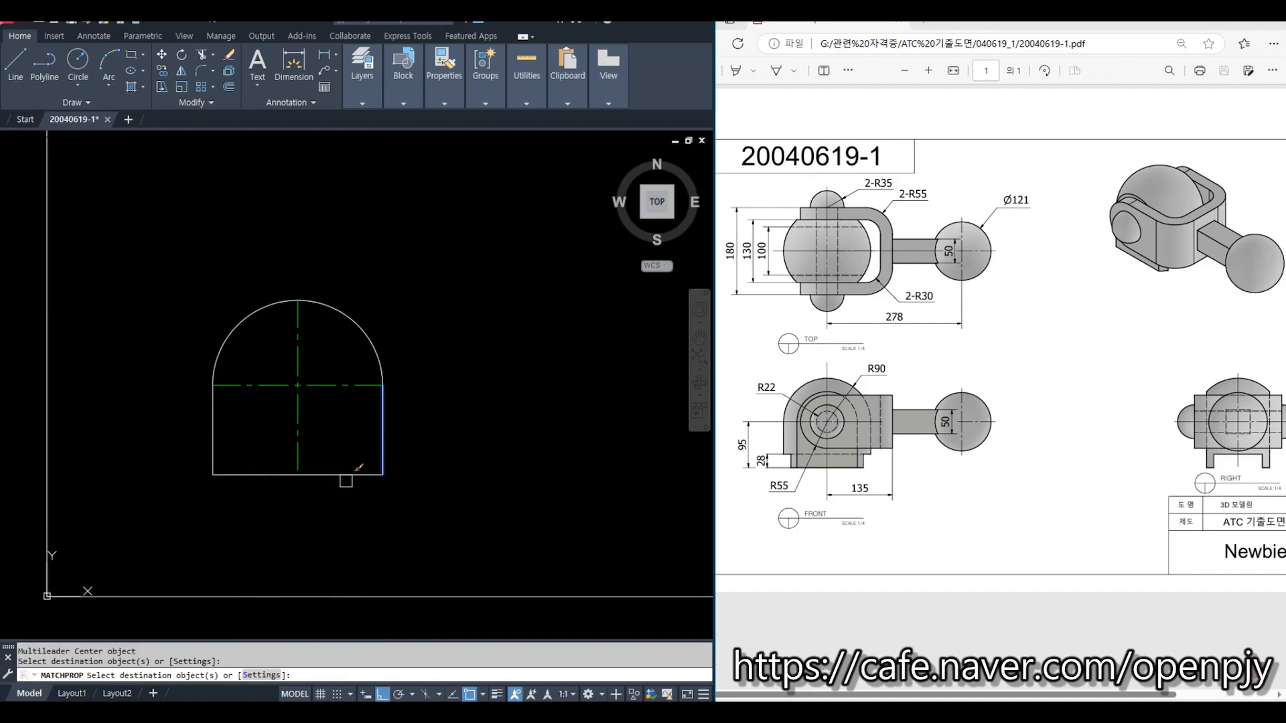
{"action": "key", "text": "Escape"}
Step: Extend the vertical center line down to the profile's base line
{"action": "type", "text": "ex"}
{"action": "key", "text": "Return"}
{"action": "left_click", "coordinate": [326, 473]}
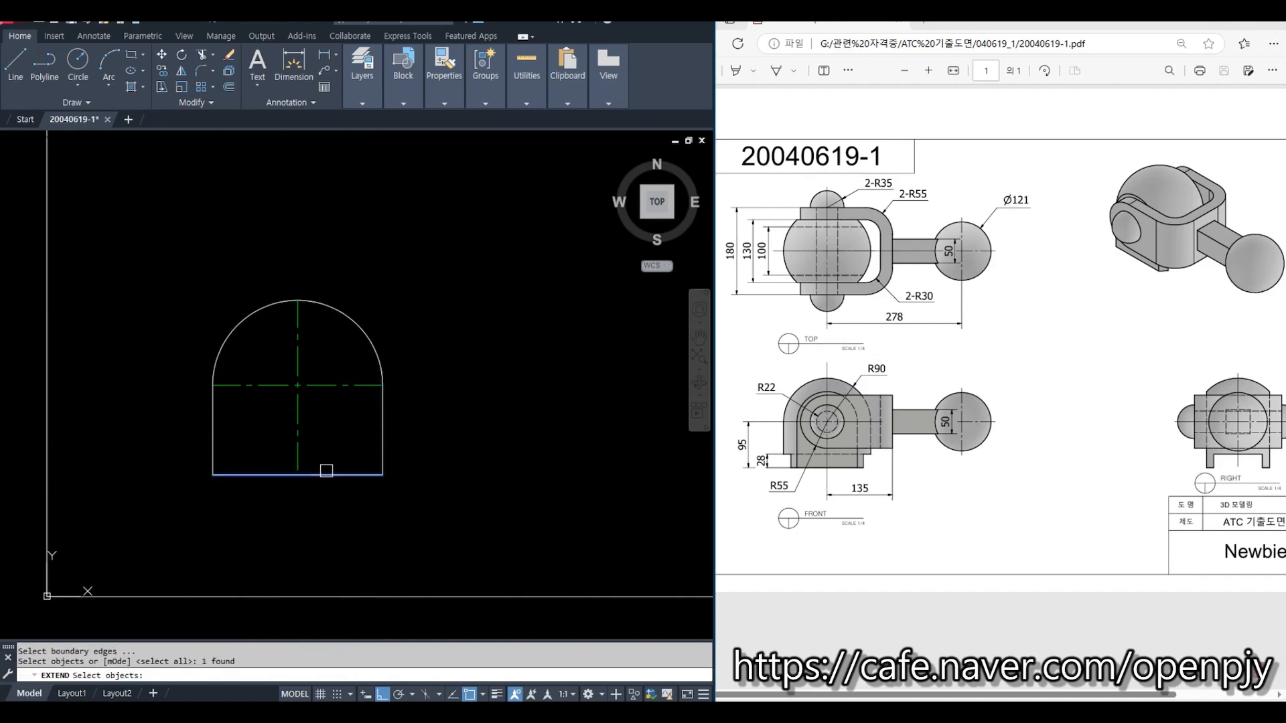
{"action": "key", "text": "Return"}
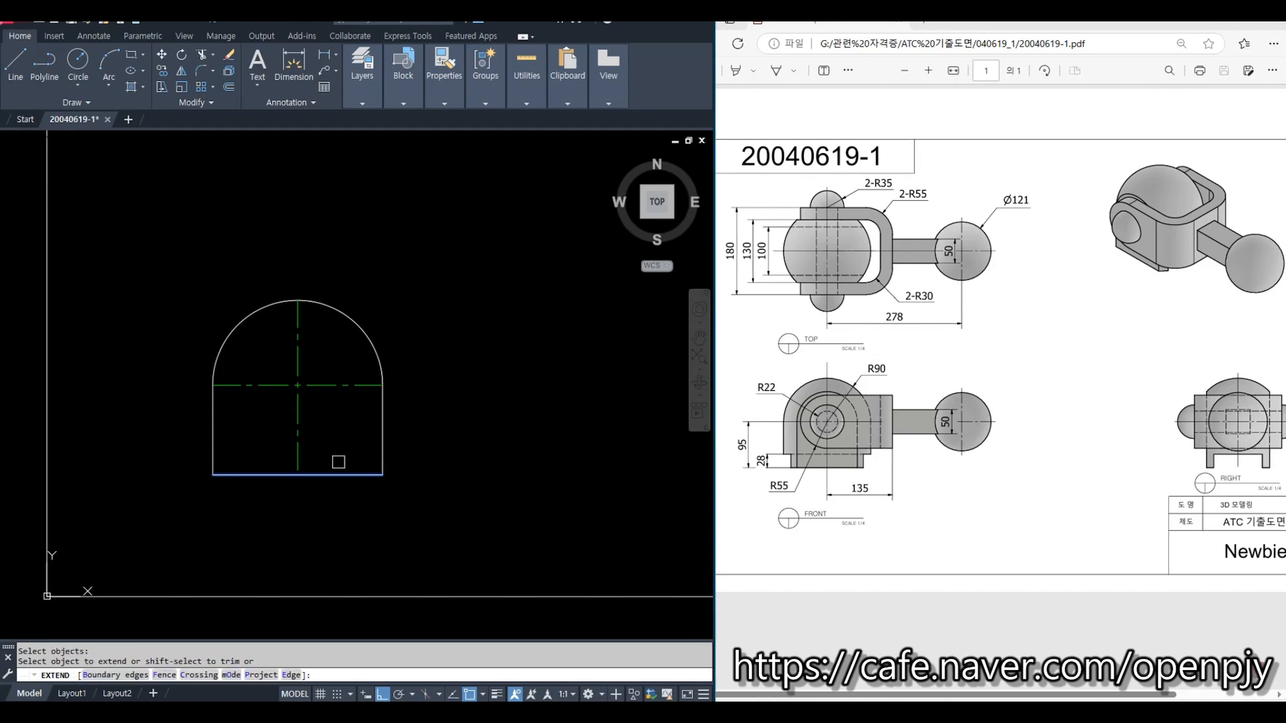
{"action": "left_click", "coordinate": [335, 476]}
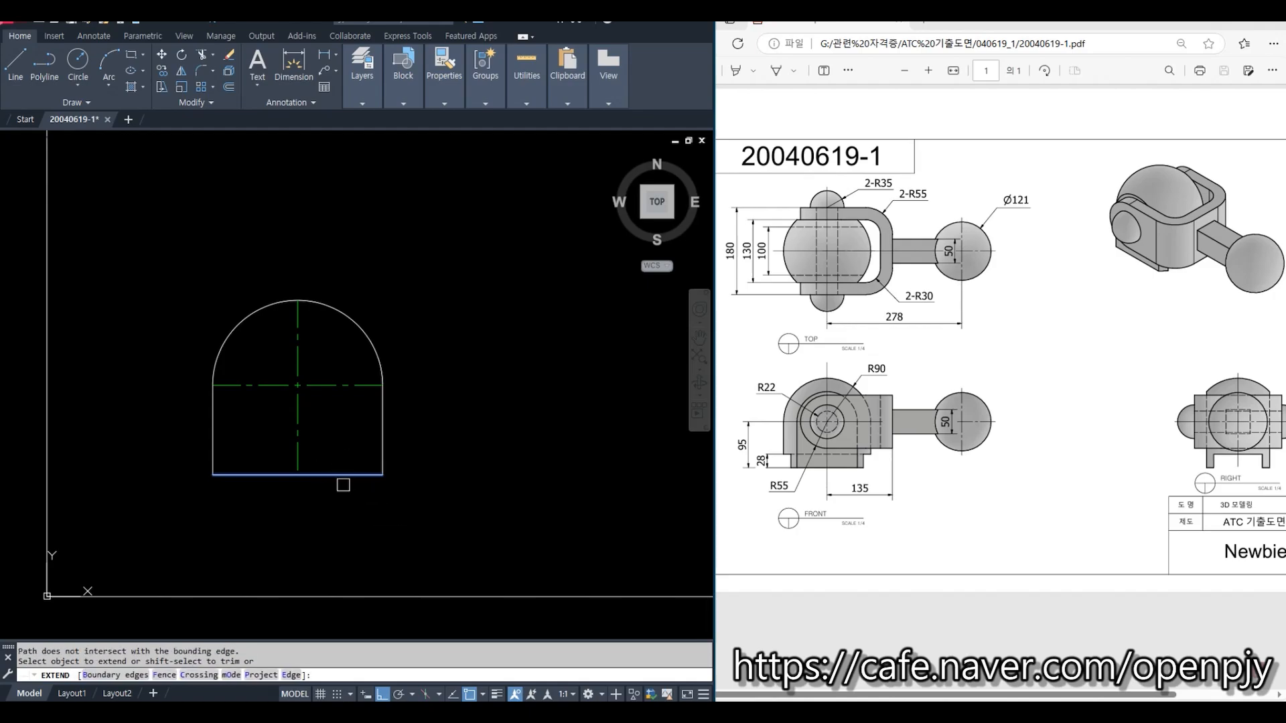
{"action": "key", "text": "Escape"}
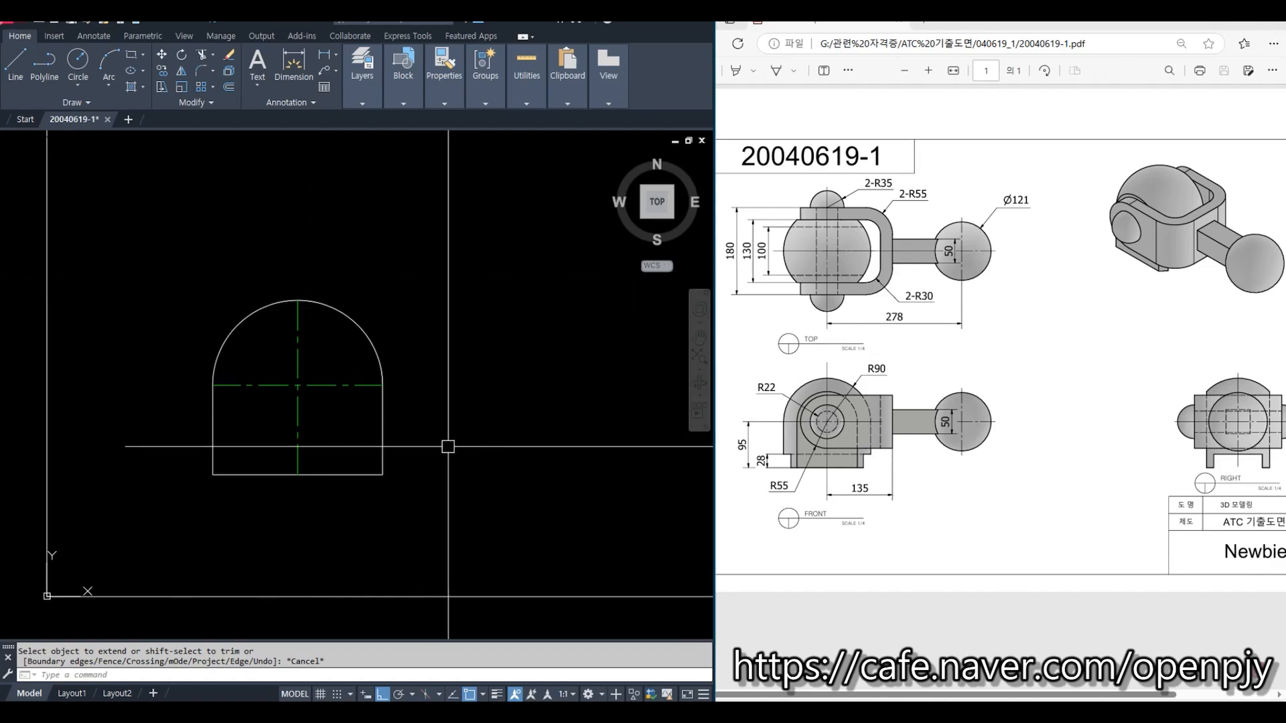
Step: Project vertical rays upward from the arc's top point and its left end toward the top view area
{"action": "scroll", "coordinate": [429, 288], "scroll_direction": "down", "scroll_amount": 2}
{"action": "middle_click_drag", "start_coordinate": [424, 281], "coordinate": [359, 417]}
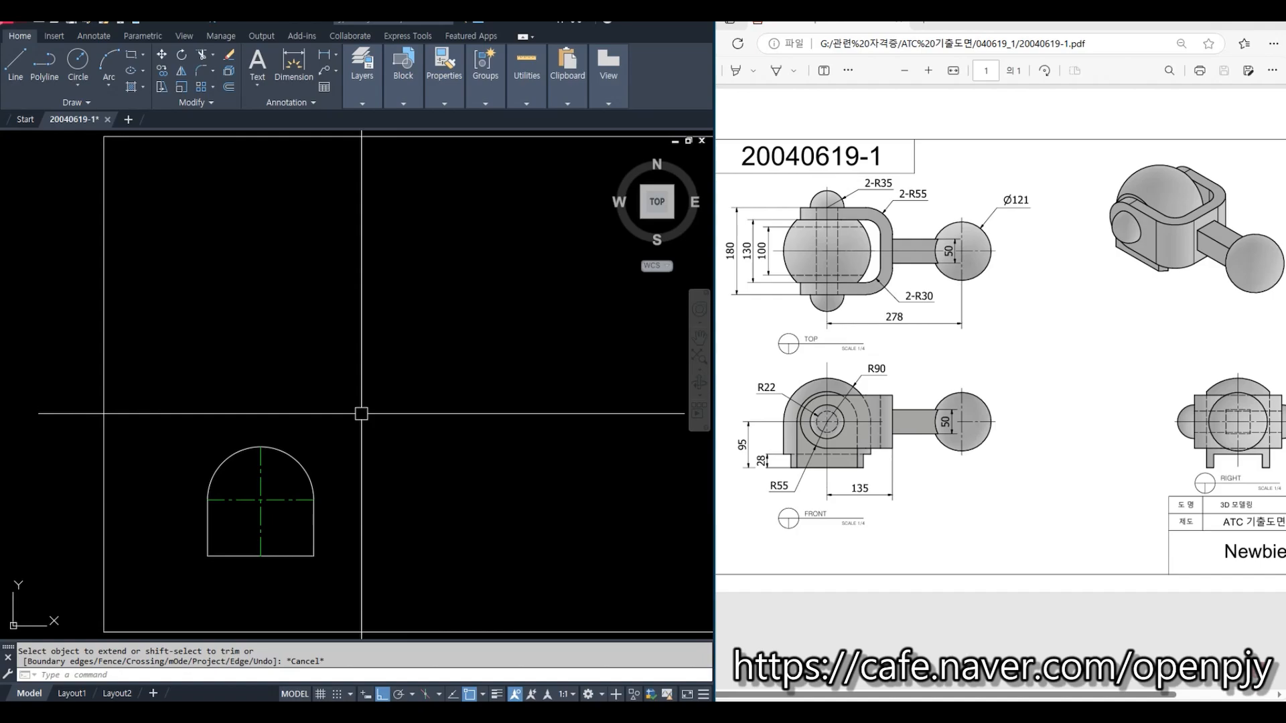
{"action": "type", "text": "ra"}
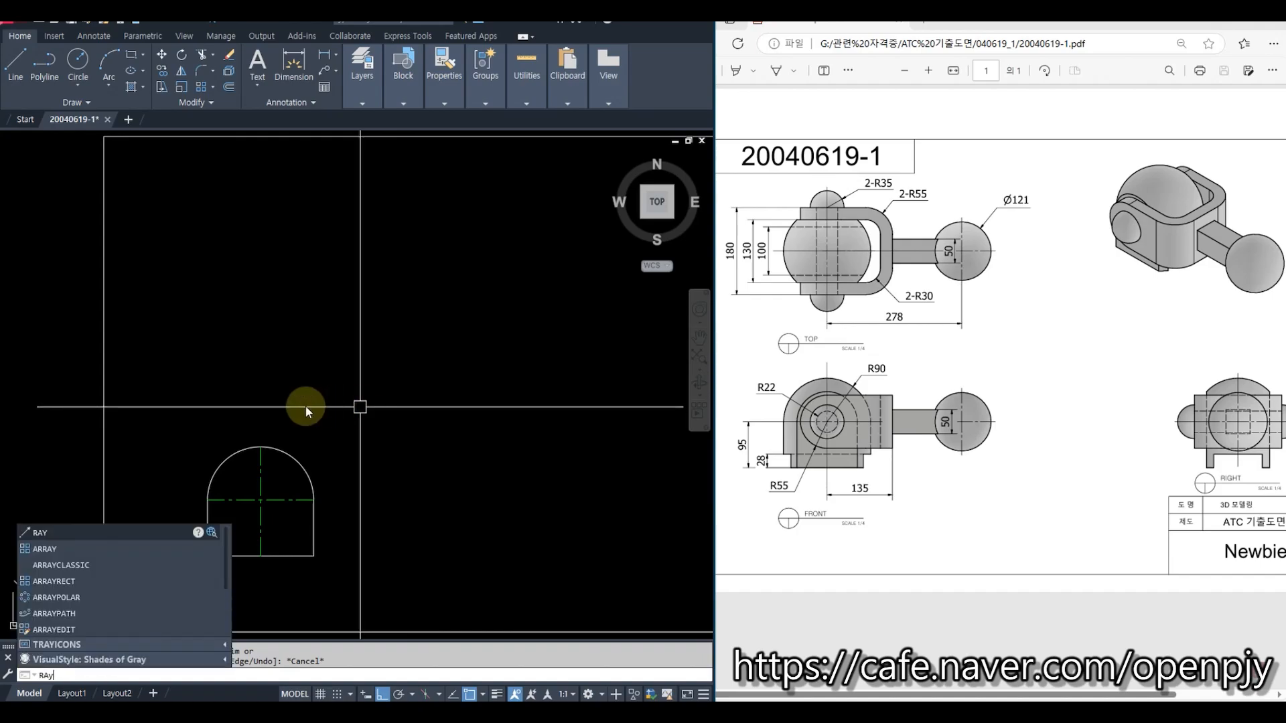
{"action": "key", "text": "Return"}
{"action": "left_click", "coordinate": [260, 446]}
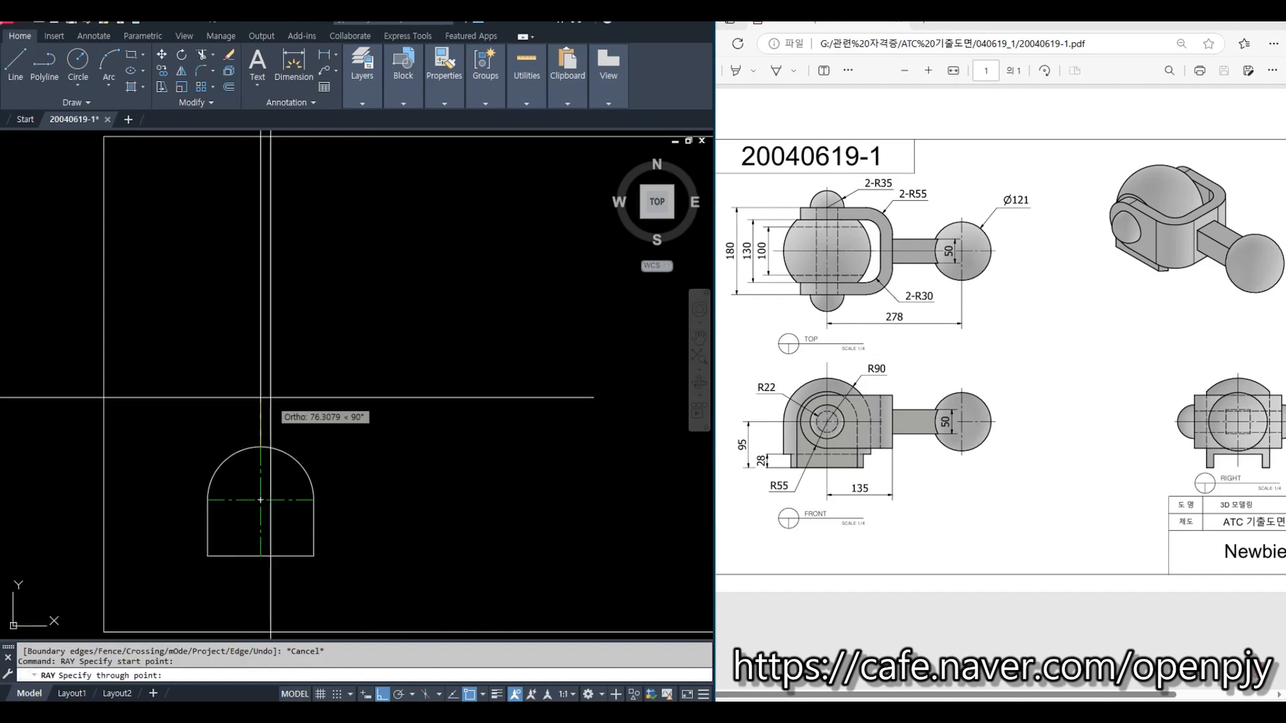
{"action": "left_click", "coordinate": [260, 396]}
{"action": "key", "text": "Return"}
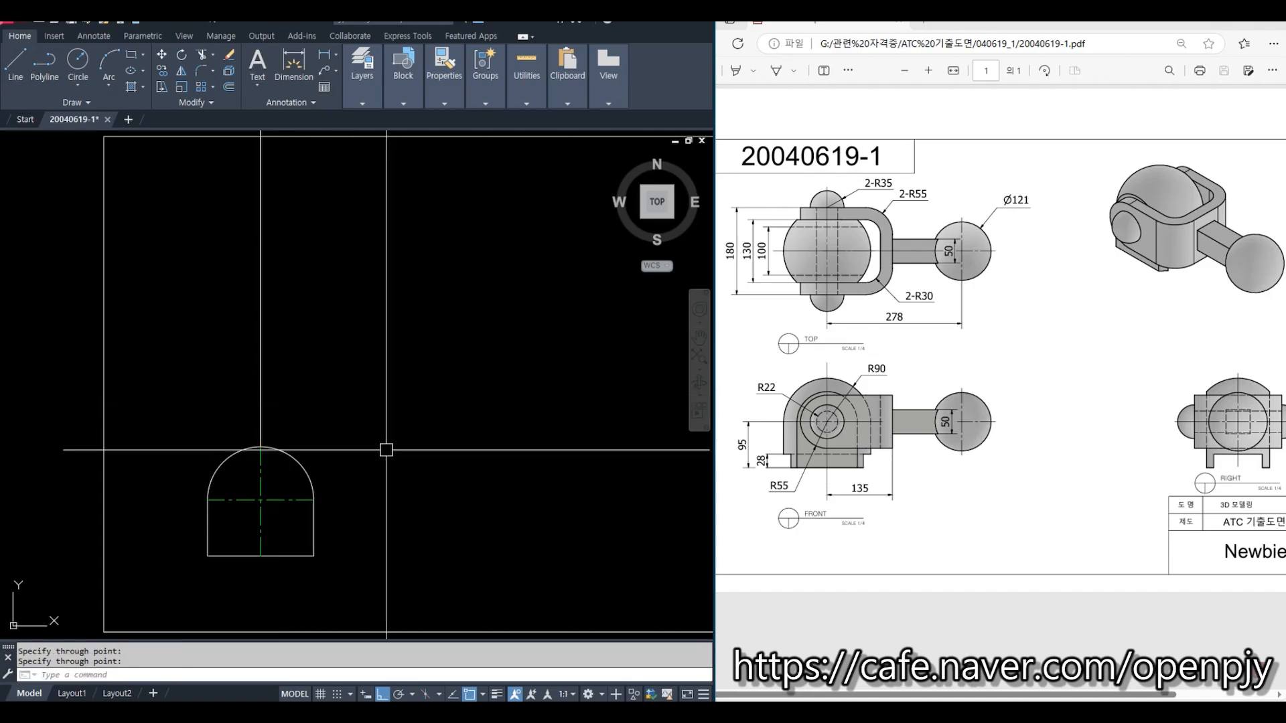
{"action": "key", "text": "Return"}
{"action": "left_click", "coordinate": [208, 500]}
{"action": "left_click", "coordinate": [209, 436]}
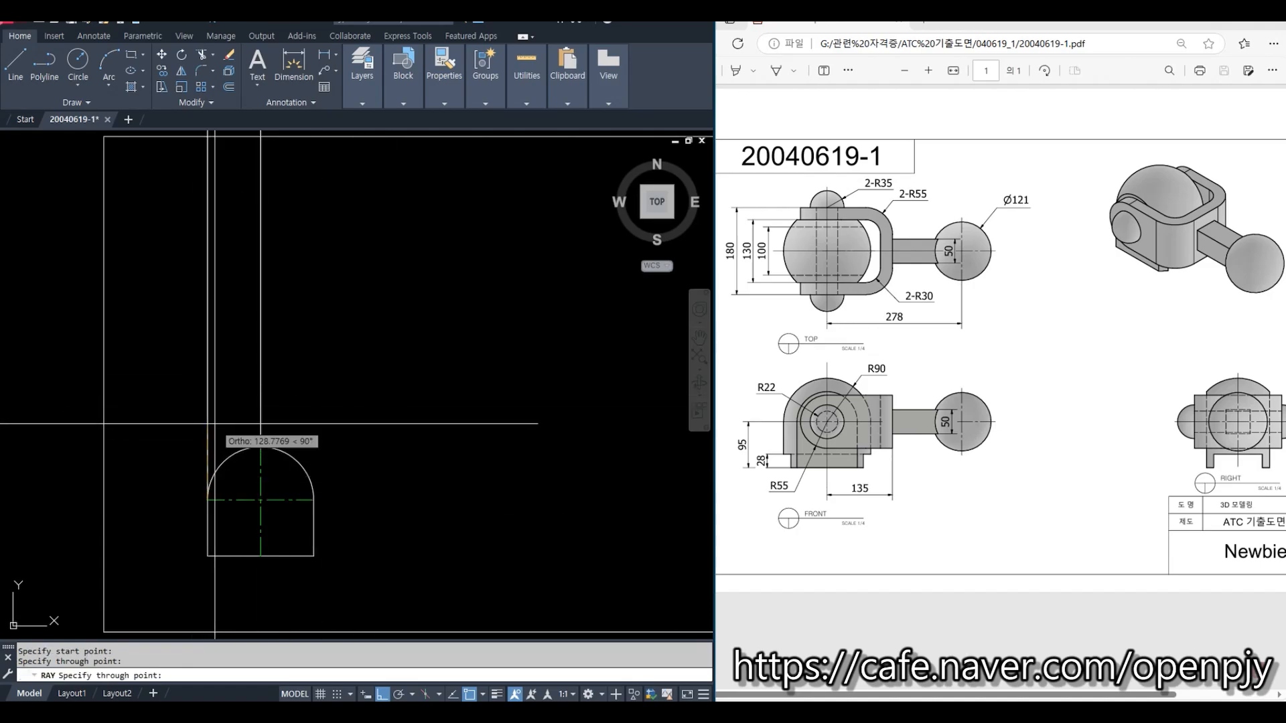
{"action": "key", "text": "Return"}
Step: Draw a horizontal line across both vertical projection rays in the top view area
{"action": "type", "text": "l"}
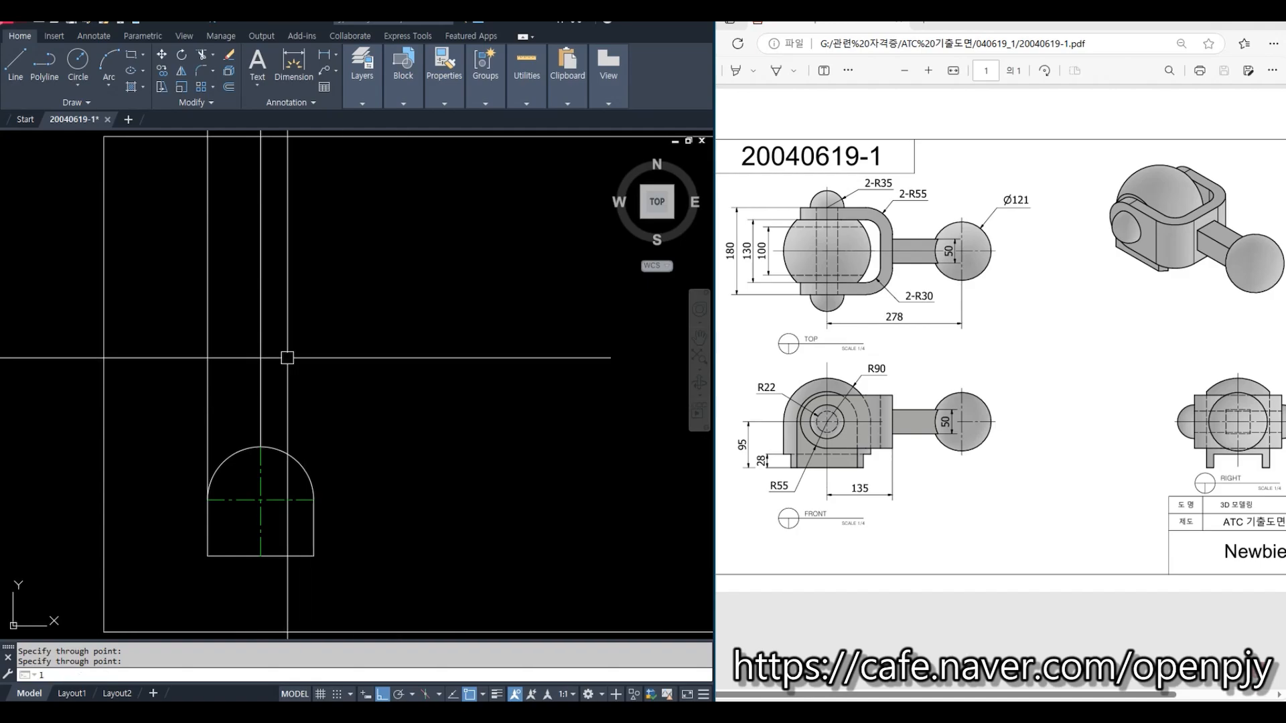
{"action": "key", "text": "Return"}
{"action": "left_click", "coordinate": [170, 253]}
{"action": "left_click", "coordinate": [363, 267]}
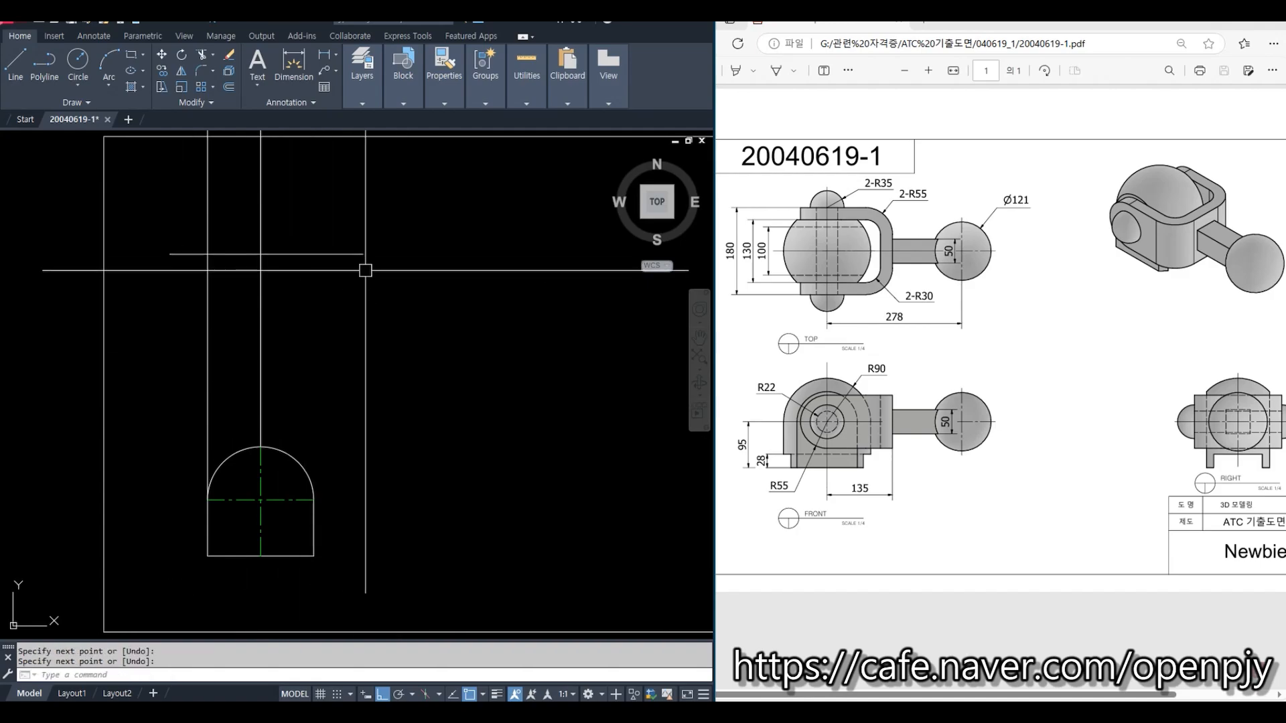
{"action": "key", "text": "Escape"}
Step: Match the top view's horizontal line and the middle vertical ray to the front profile's center line properties
{"action": "middle_click_drag", "start_coordinate": [376, 284], "coordinate": [358, 316]}
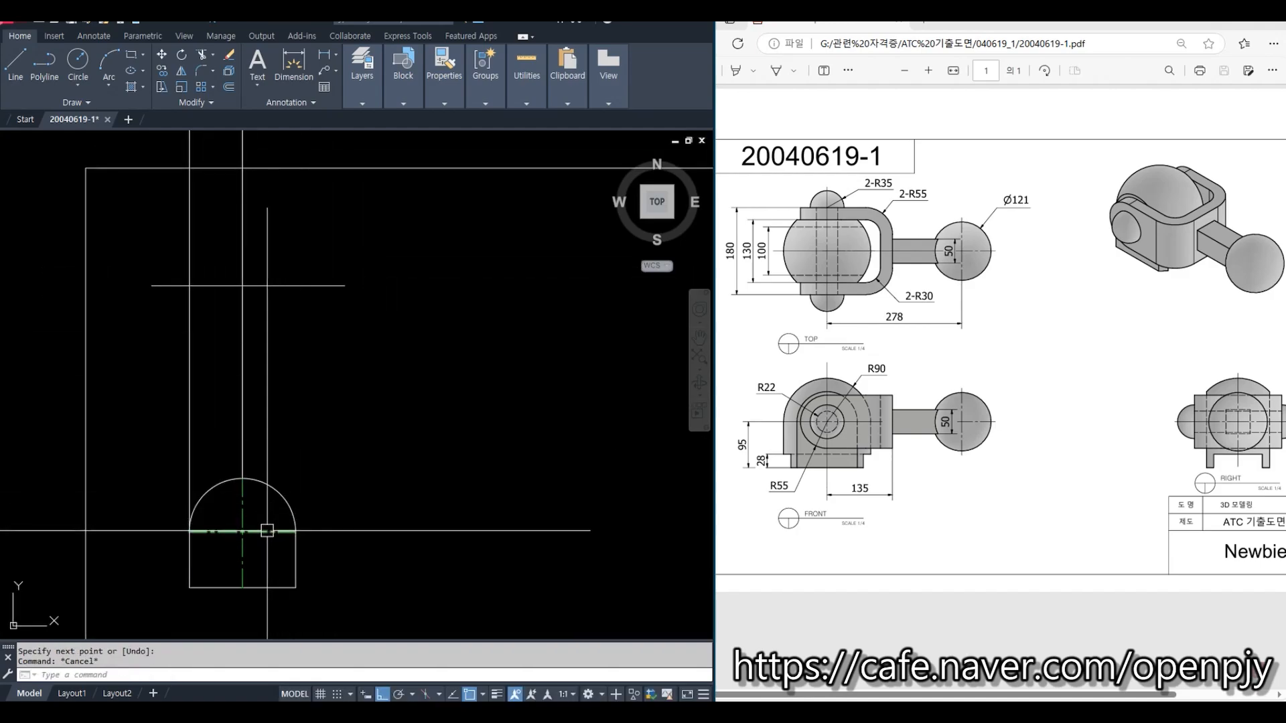
{"action": "left_click", "coordinate": [265, 531]}
{"action": "type", "text": "ma"}
{"action": "key", "text": "Return"}
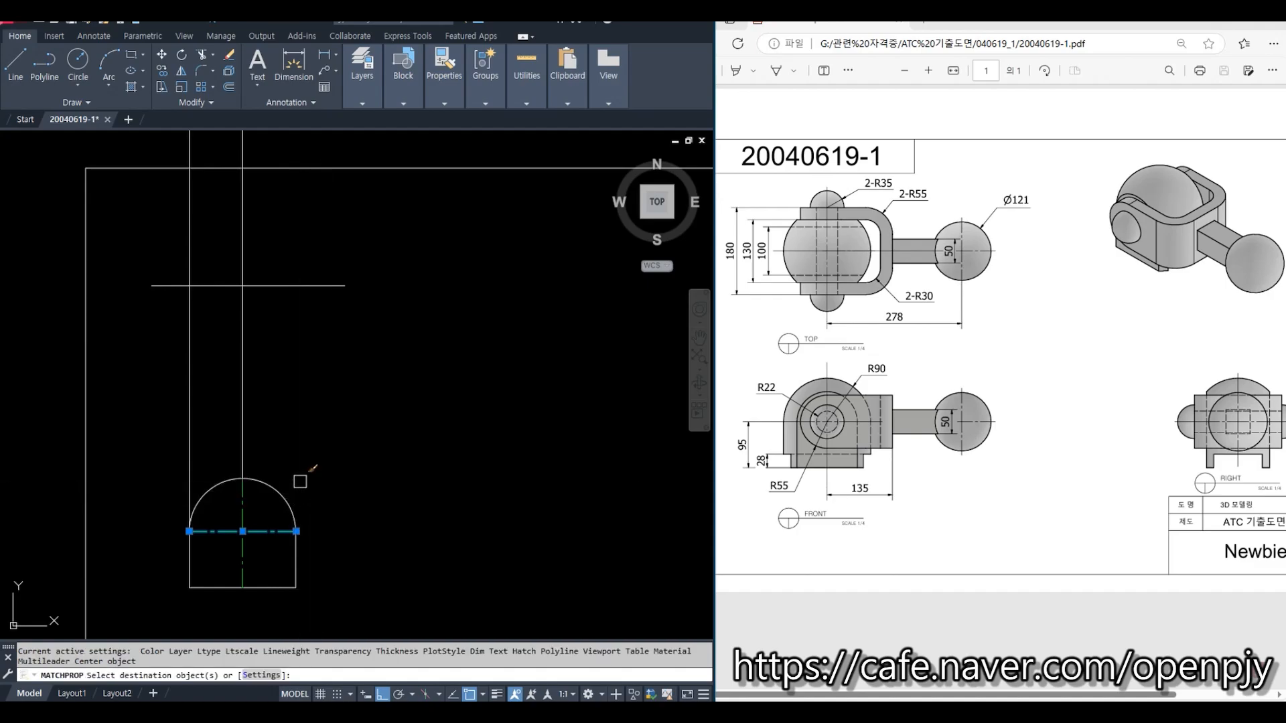
{"action": "left_click", "coordinate": [233, 310]}
{"action": "left_click", "coordinate": [288, 323]}
{"action": "left_click", "coordinate": [287, 332]}
{"action": "left_click", "coordinate": [232, 272]}
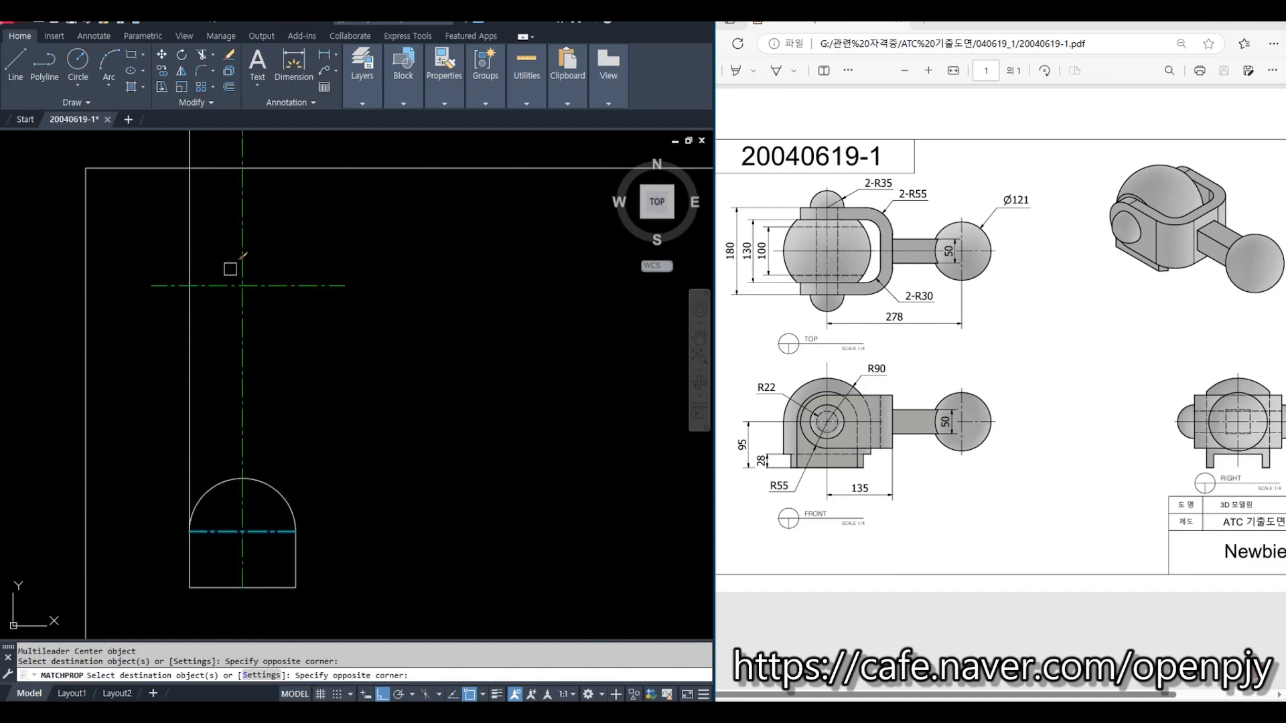
{"action": "key", "text": "Escape"}
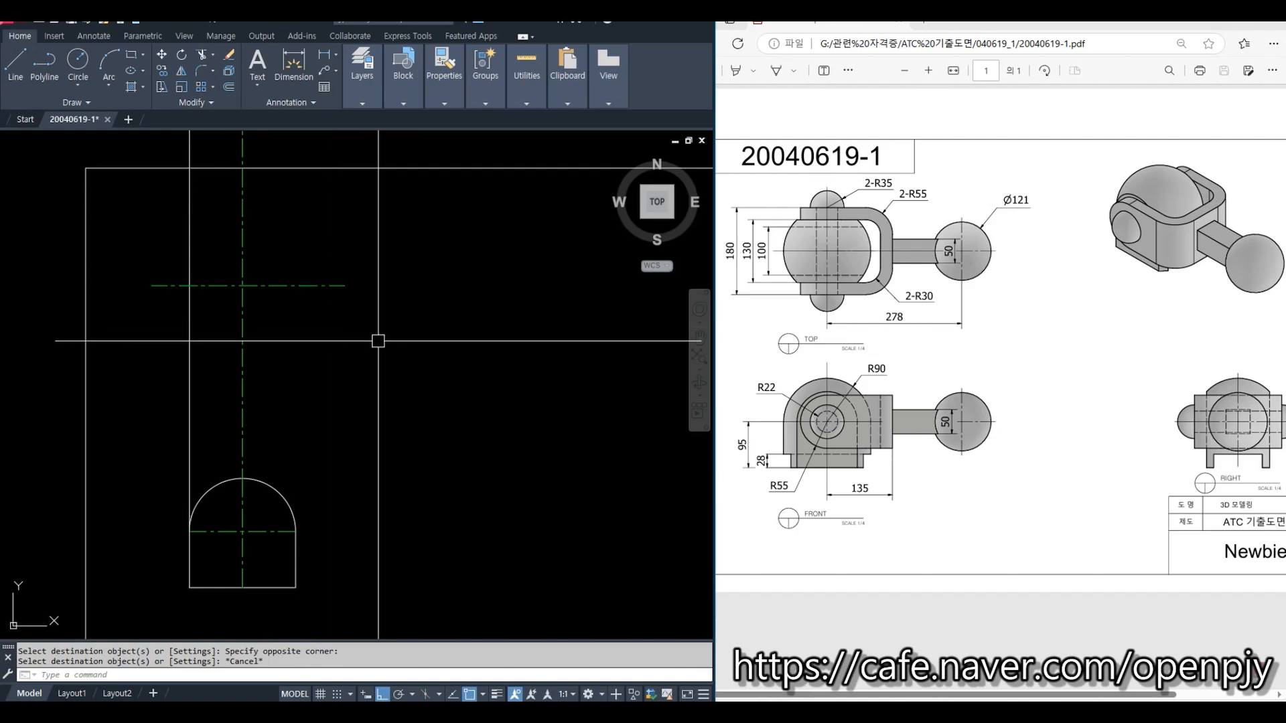
Step: Draw the top view circle centered on the center line intersection, with its radius reaching the left projection ray
{"action": "type", "text": "c"}
{"action": "key", "text": "Return"}
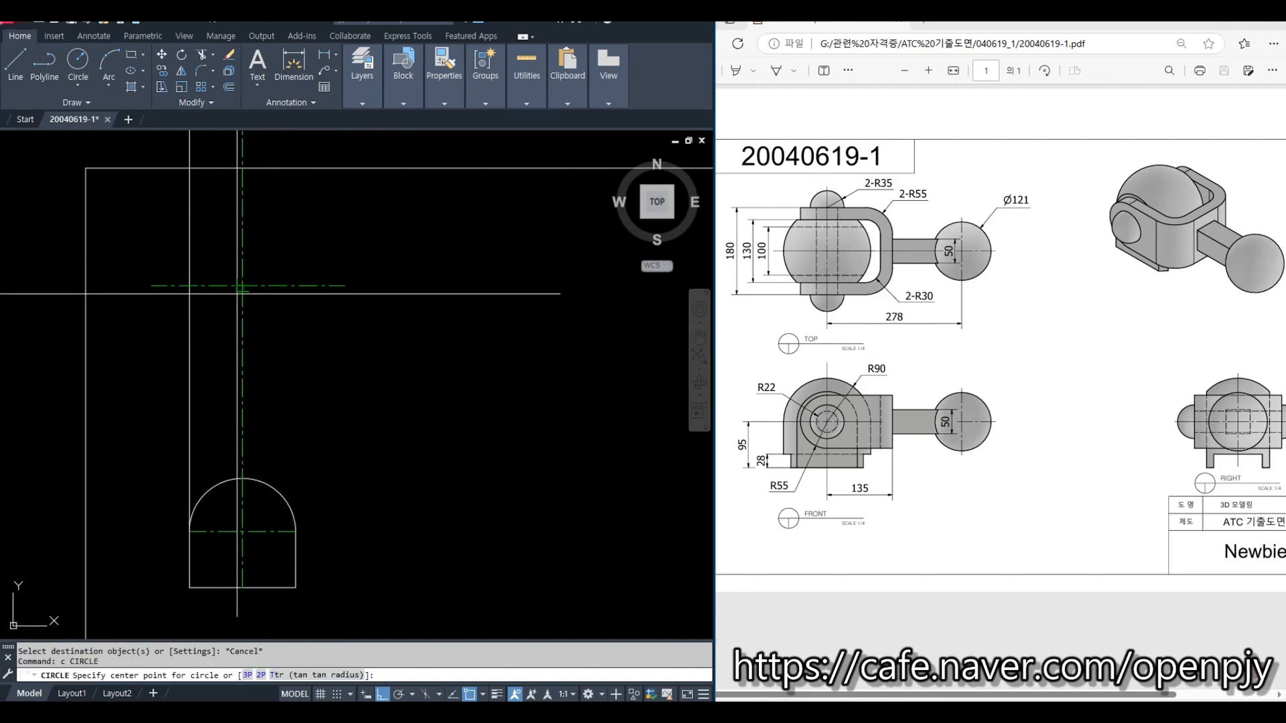
{"action": "left_click", "coordinate": [242, 285]}
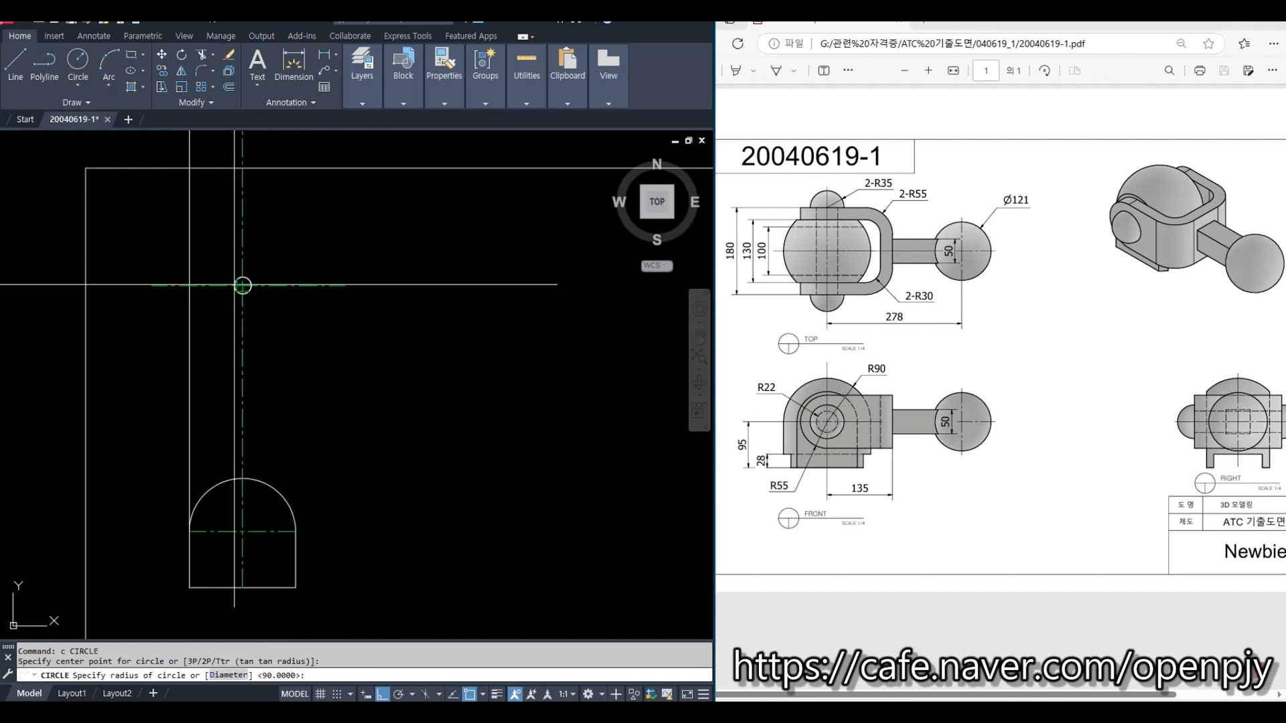
{"action": "left_click", "coordinate": [189, 286]}
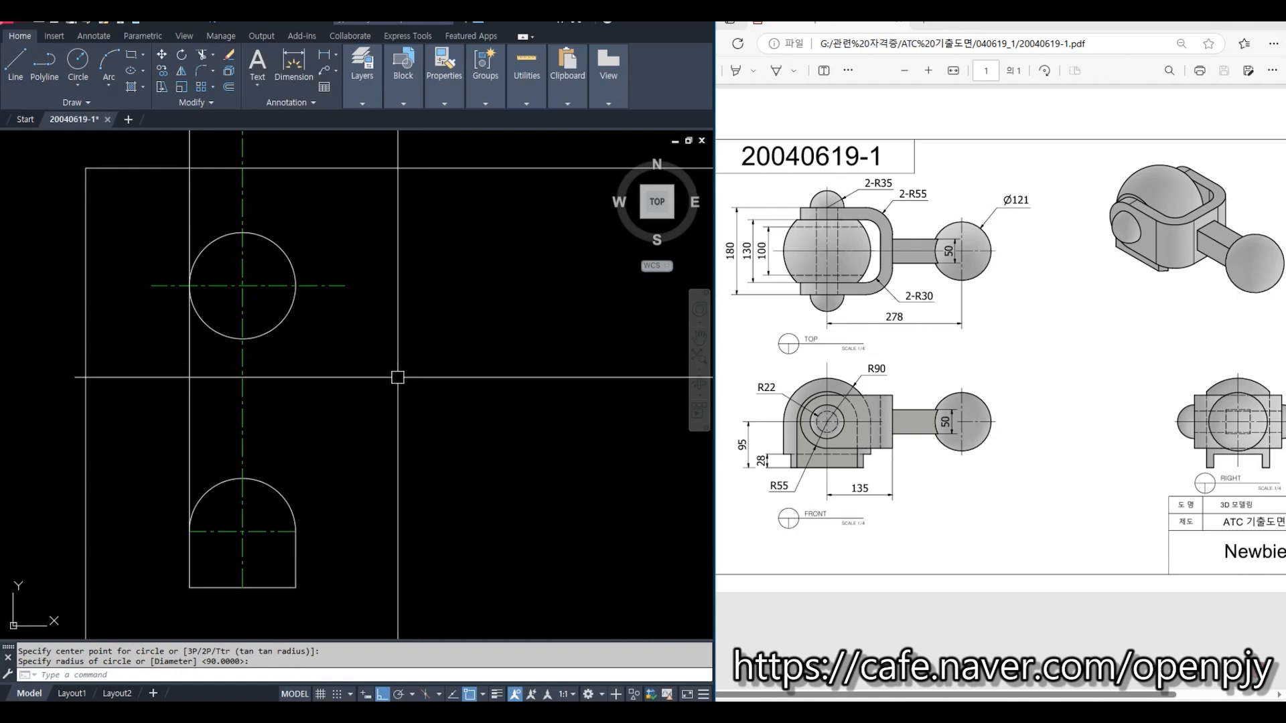
Step: Delete the left vertical projection ray between the two views
{"action": "left_click", "coordinate": [213, 404]}
{"action": "left_click", "coordinate": [154, 376]}
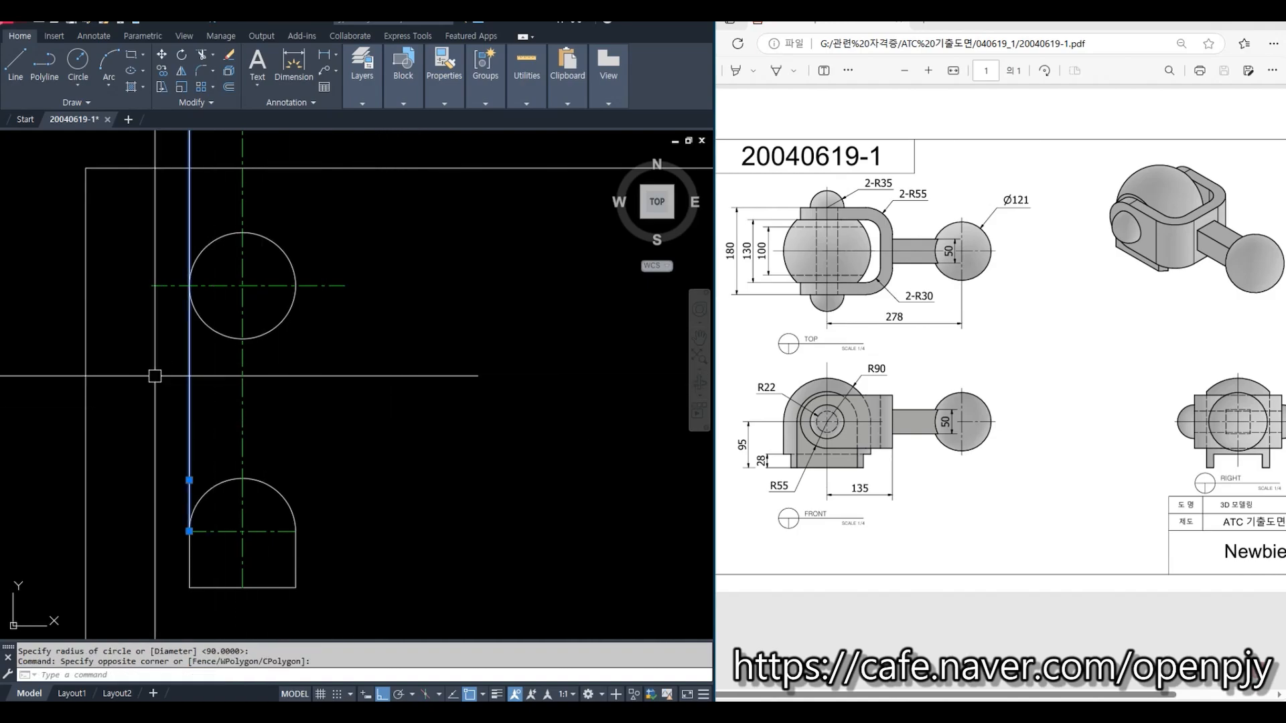
{"action": "key", "text": "Delete"}
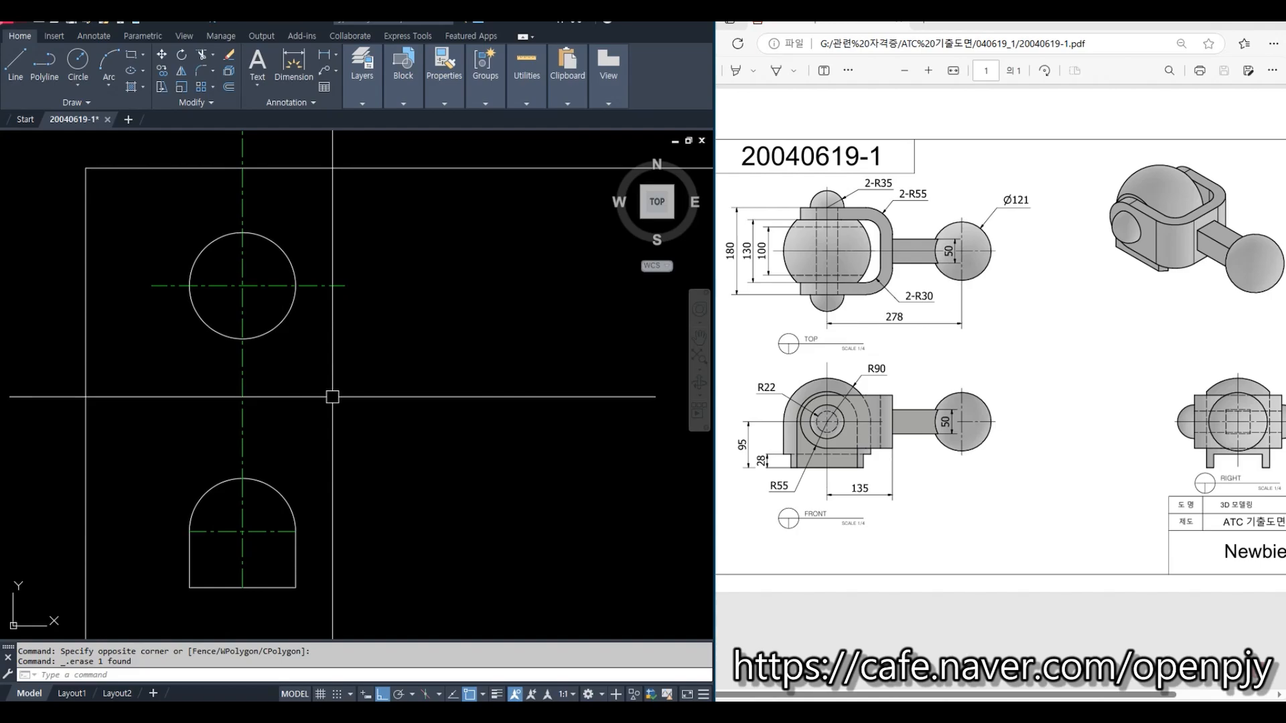
Step: Trim the top view's center lines to the circle and remove the center line piece between the two views
{"action": "key", "text": "space"}
{"action": "left_click", "coordinate": [287, 324]}
{"action": "key", "text": "space"}
{"action": "left_click", "coordinate": [370, 304]}
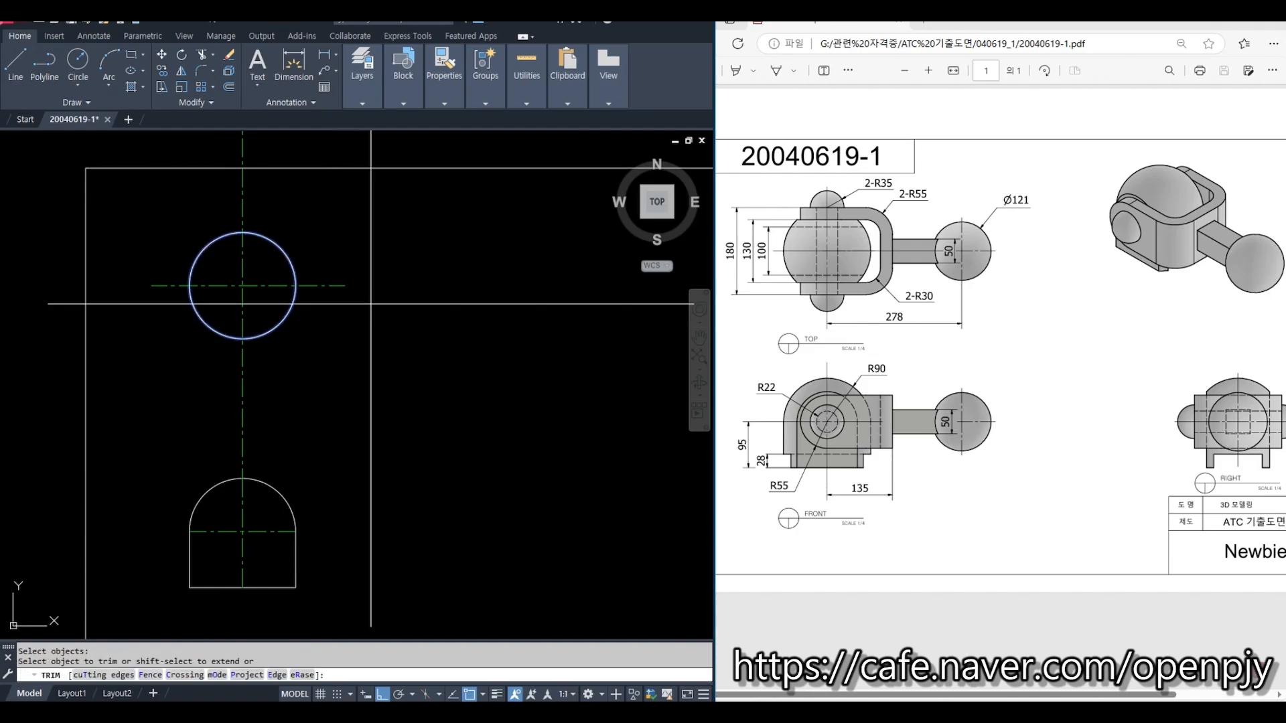
{"action": "left_click", "coordinate": [333, 270]}
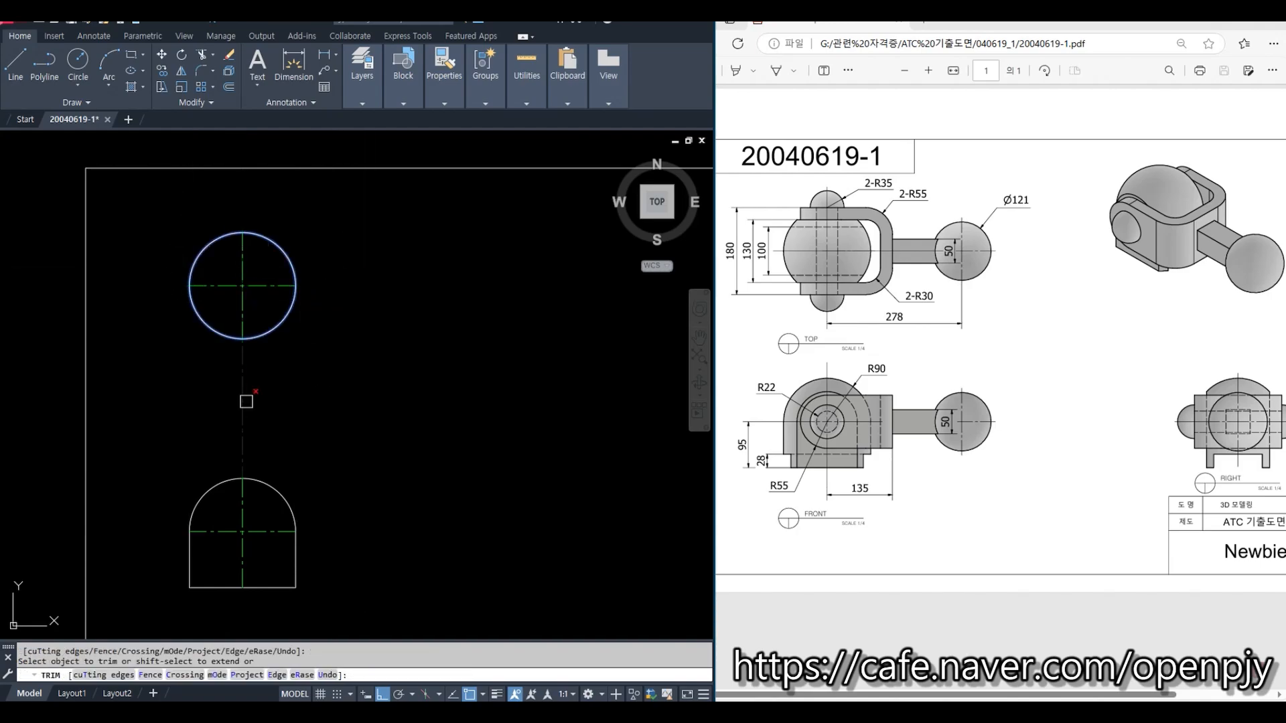
{"action": "key", "text": "Escape"}
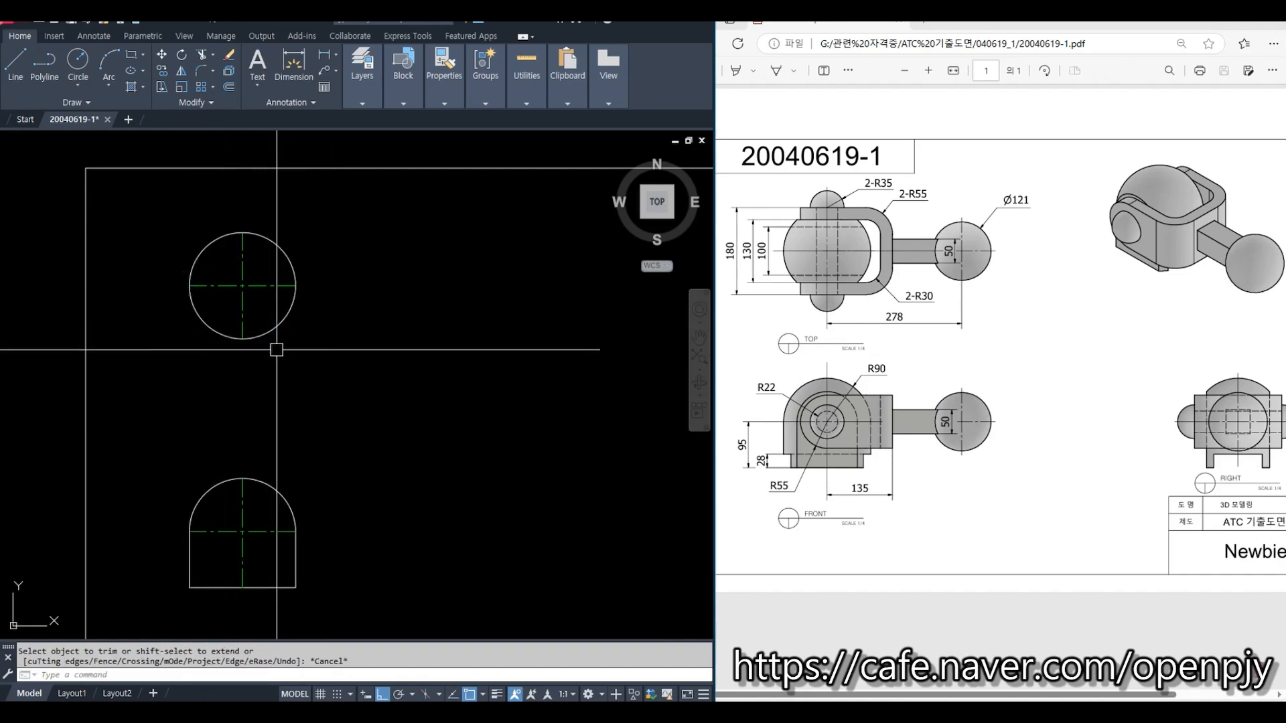
Step: Copy the front profile with its center lines about 602 mm horizontally to the right for the side view
{"action": "middle_click_drag", "start_coordinate": [351, 386], "coordinate": [300, 362]}
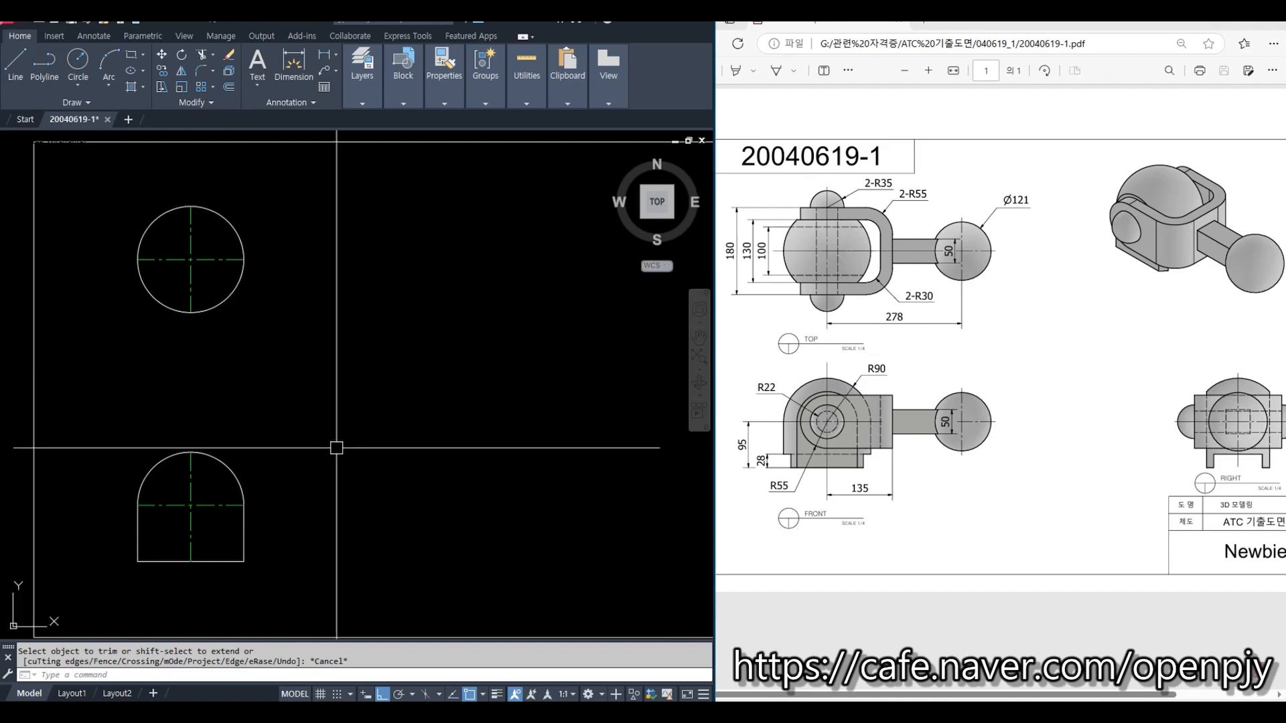
{"action": "scroll", "coordinate": [536, 536], "scroll_direction": "down", "scroll_amount": 3}
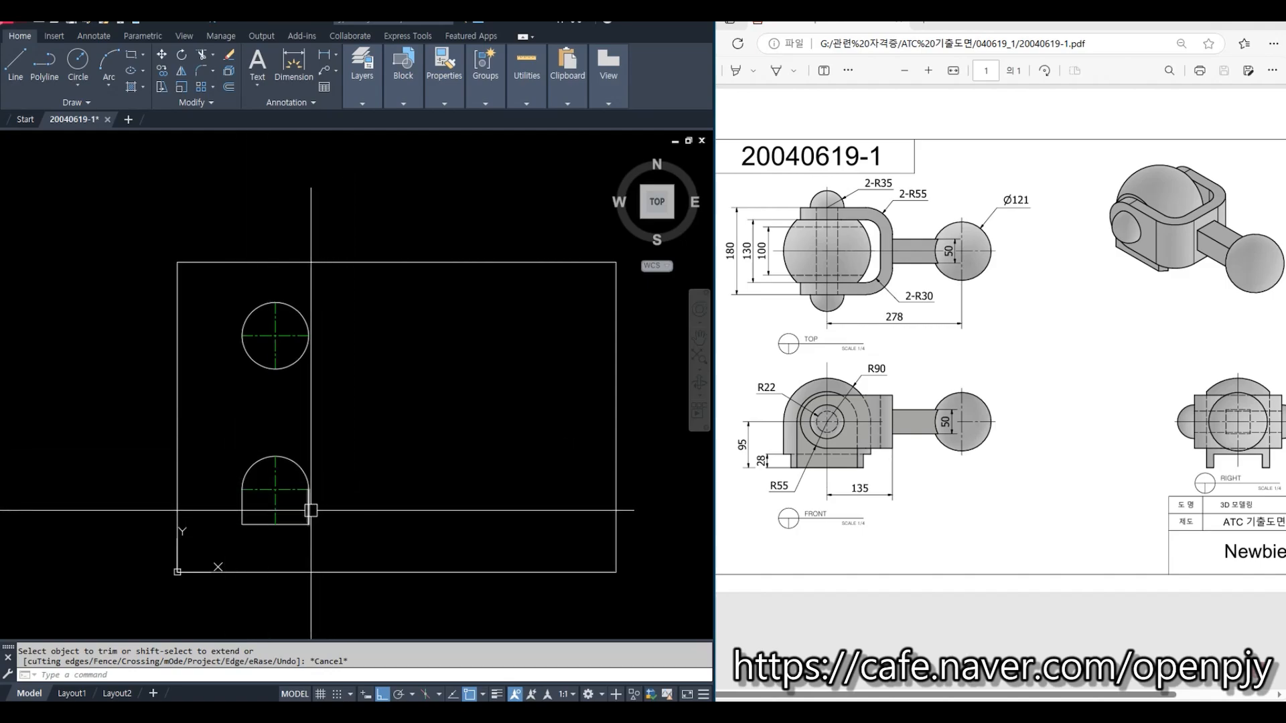
{"action": "type", "text": "o"}
{"action": "key", "text": "Return"}
{"action": "left_click", "coordinate": [343, 533]}
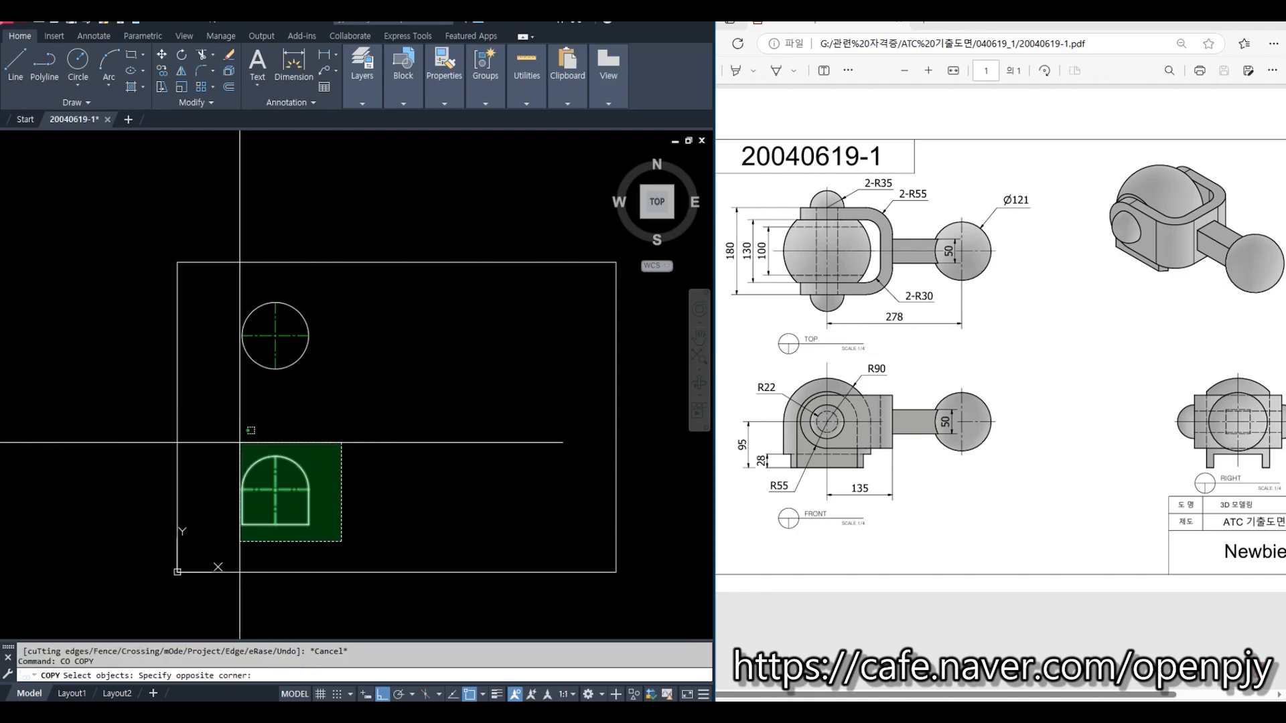
{"action": "left_click", "coordinate": [229, 439]}
{"action": "key", "text": "Return"}
{"action": "left_click", "coordinate": [277, 433]}
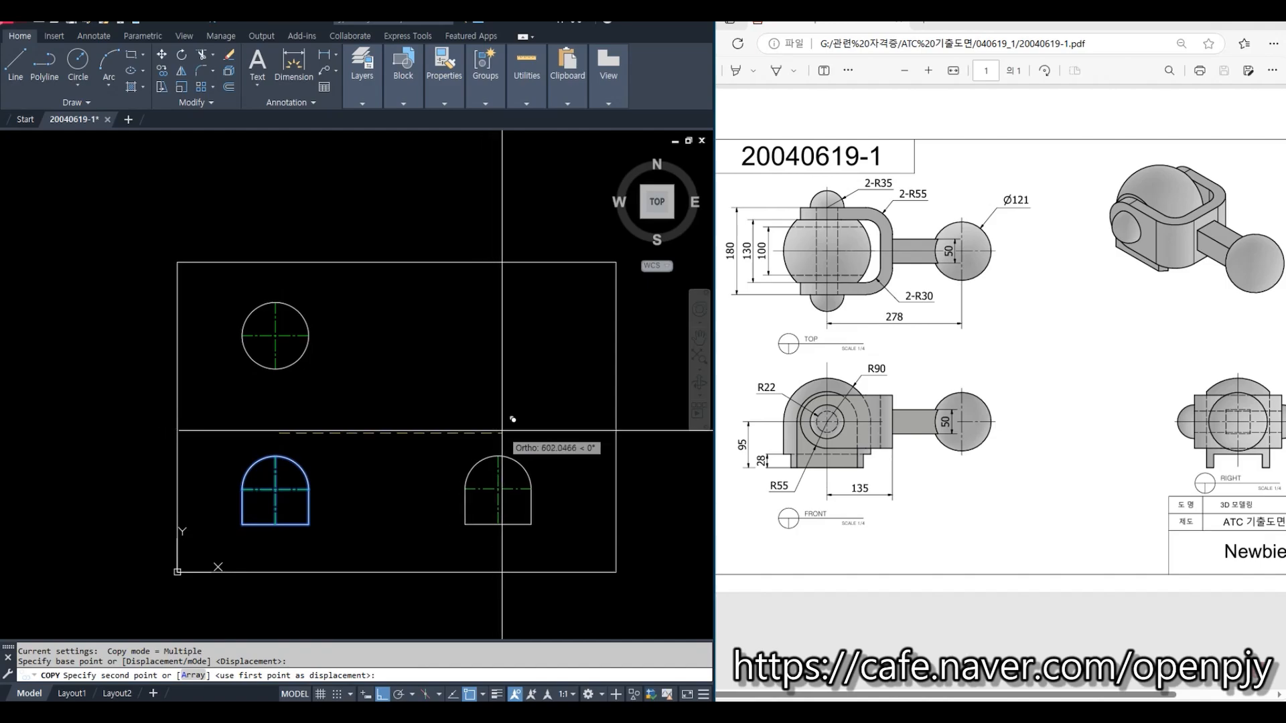
{"action": "left_click", "coordinate": [513, 420]}
{"action": "key", "text": "Escape"}
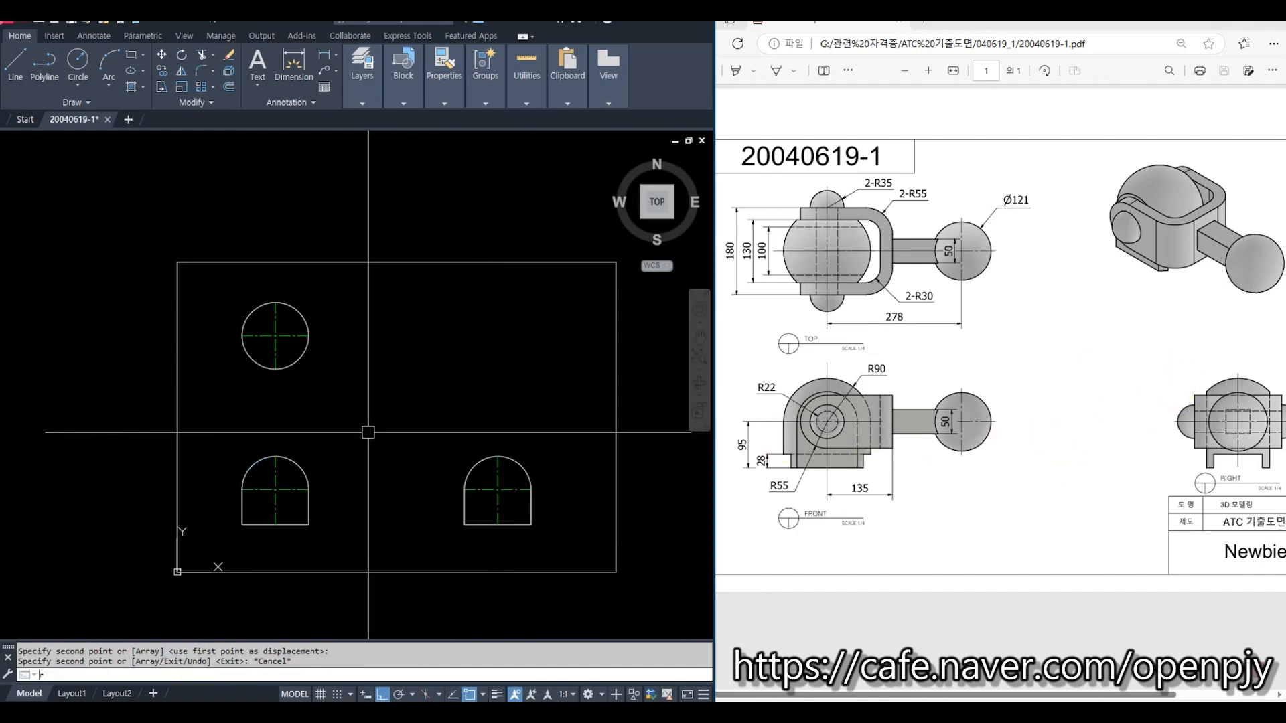
Step: Project a horizontal ray from the top view circle's right quadrant and a vertical ray up from the copied arc's top
{"action": "key", "text": "Return"}
{"action": "left_click", "coordinate": [309, 336]}
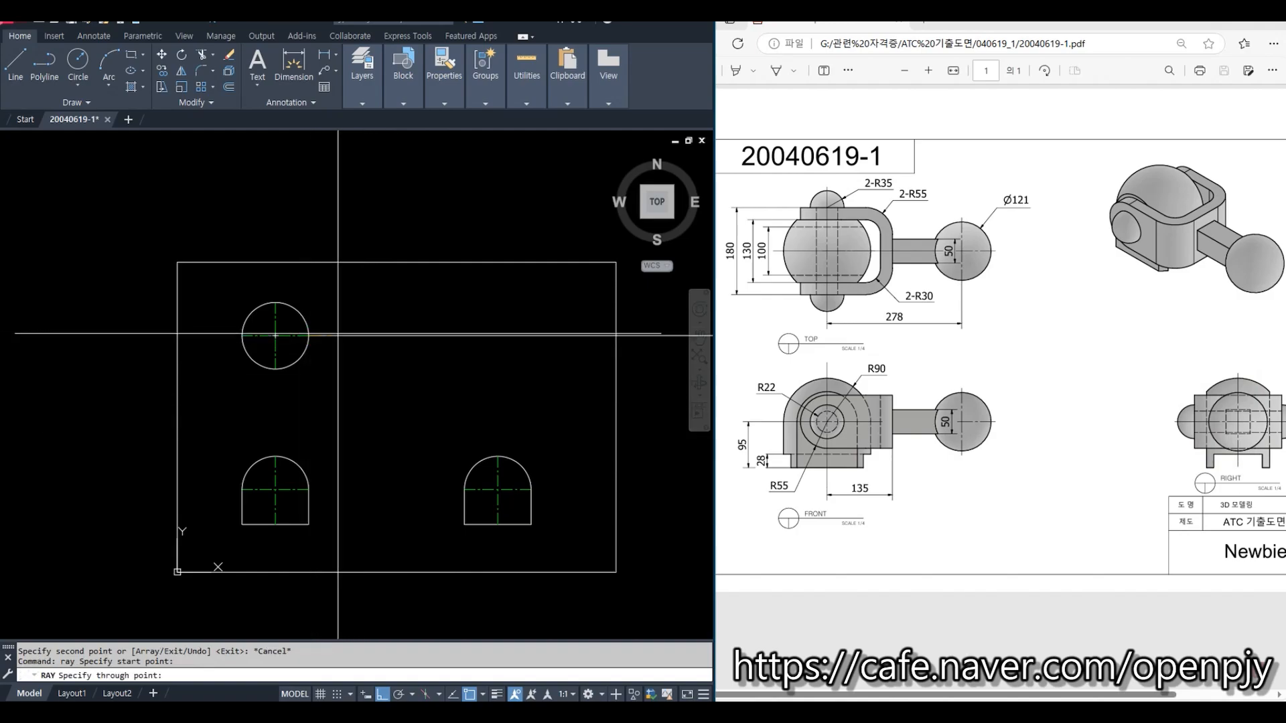
{"action": "key", "text": "Return"}
{"action": "left_click", "coordinate": [498, 456]}
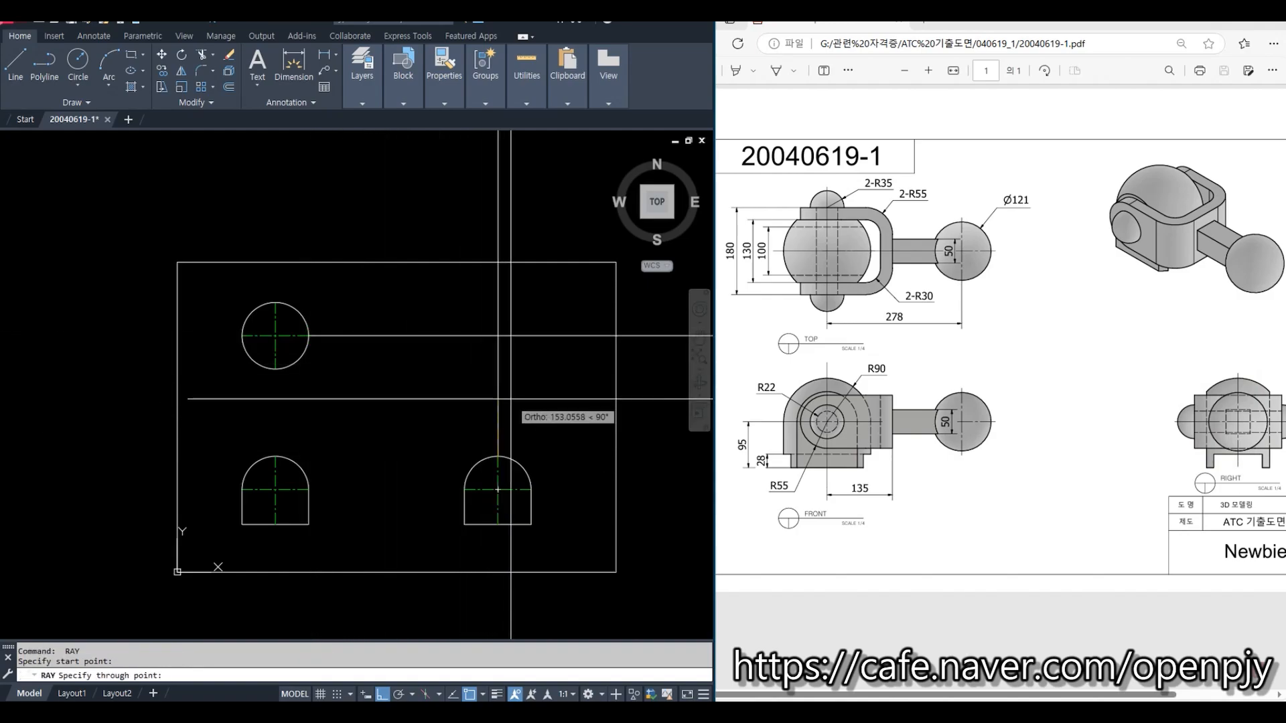
{"action": "left_click", "coordinate": [511, 400]}
{"action": "key", "text": "Return"}
Step: Place a 45-degree construction line through the intersection of the two projection rays
{"action": "type", "text": "xl"}
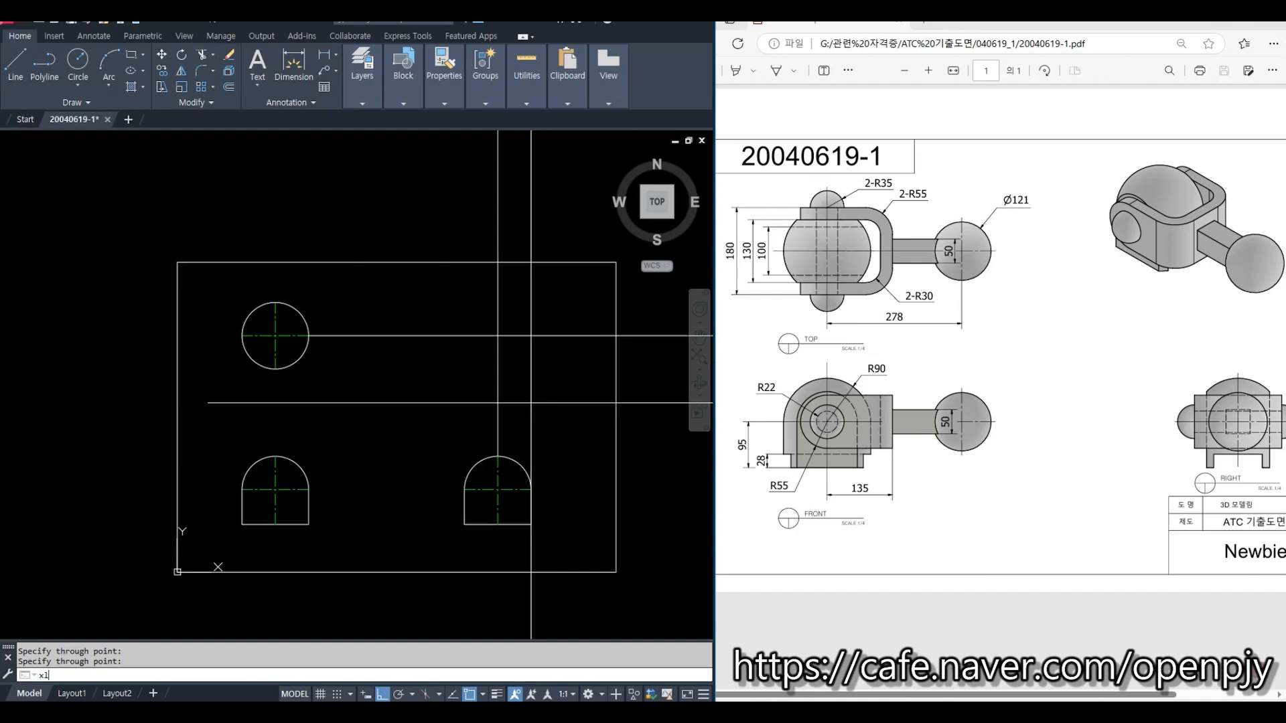
{"action": "key", "text": "Return"}
{"action": "type", "text": "a"}
{"action": "key", "text": "Return"}
{"action": "type", "text": "45"}
{"action": "key", "text": "Return"}
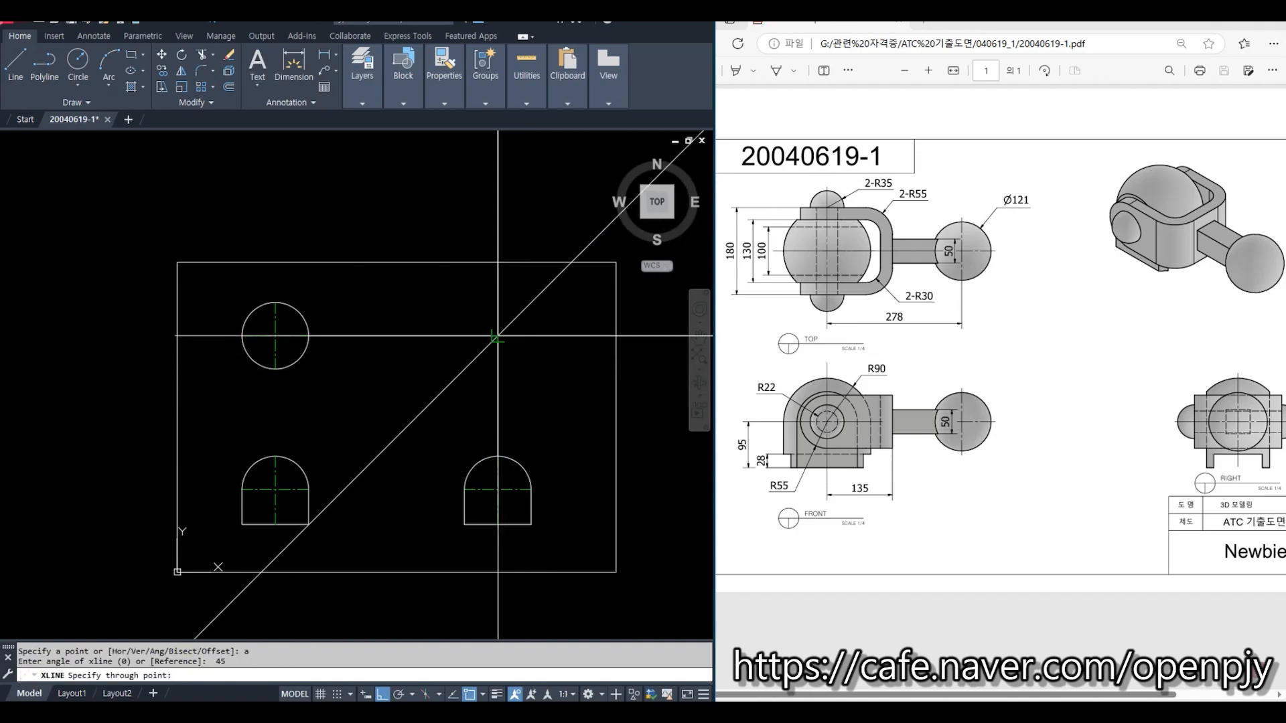
{"action": "left_click", "coordinate": [496, 337]}
{"action": "key", "text": "Escape"}
Step: Delete the horizontal and vertical rays that located the 45-degree construction line
{"action": "left_click", "coordinate": [498, 386]}
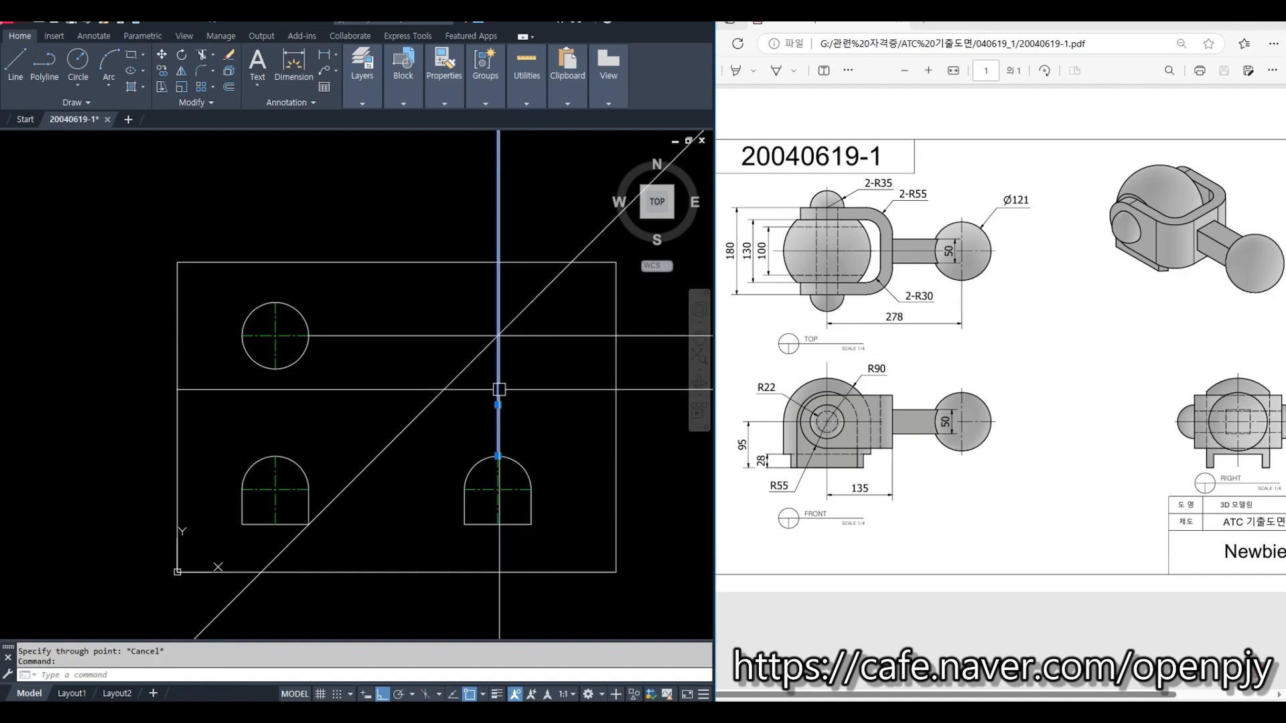
{"action": "left_click", "coordinate": [450, 338]}
{"action": "key", "text": "Delete"}
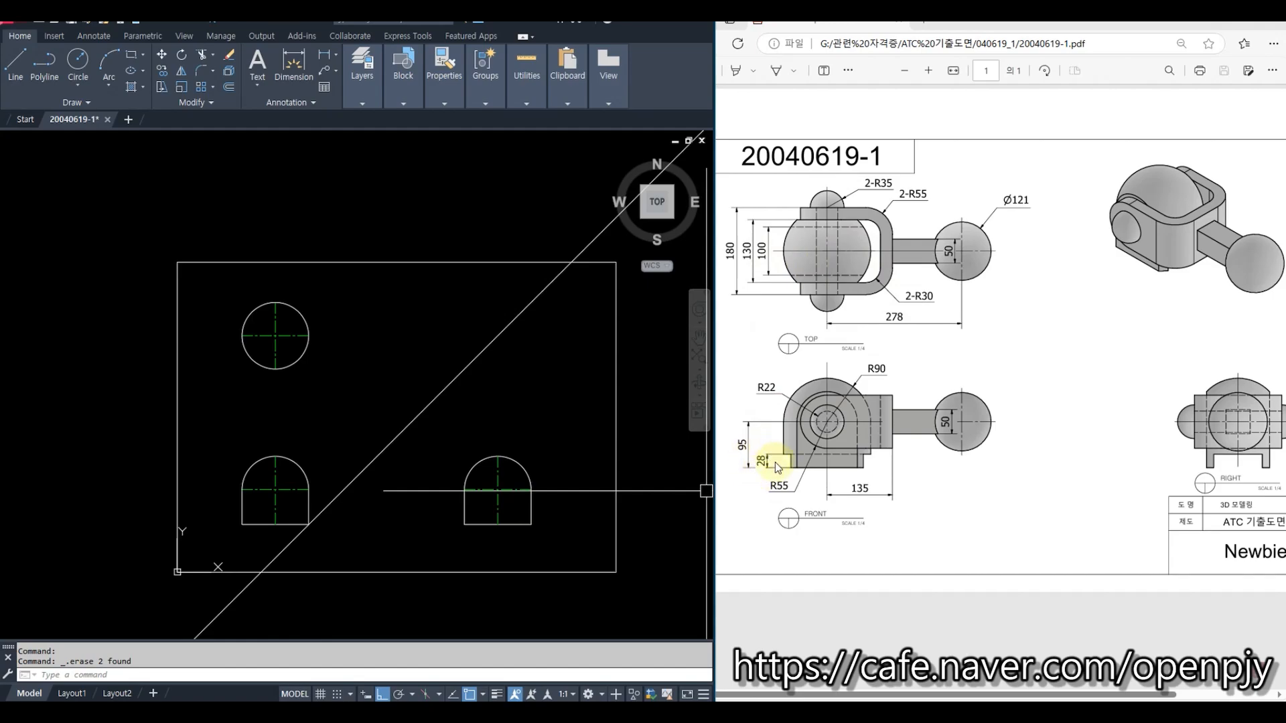
Step: Offset the side view profile's base line 28 mm upward
{"action": "scroll", "coordinate": [509, 540], "scroll_direction": "up", "scroll_amount": 4}
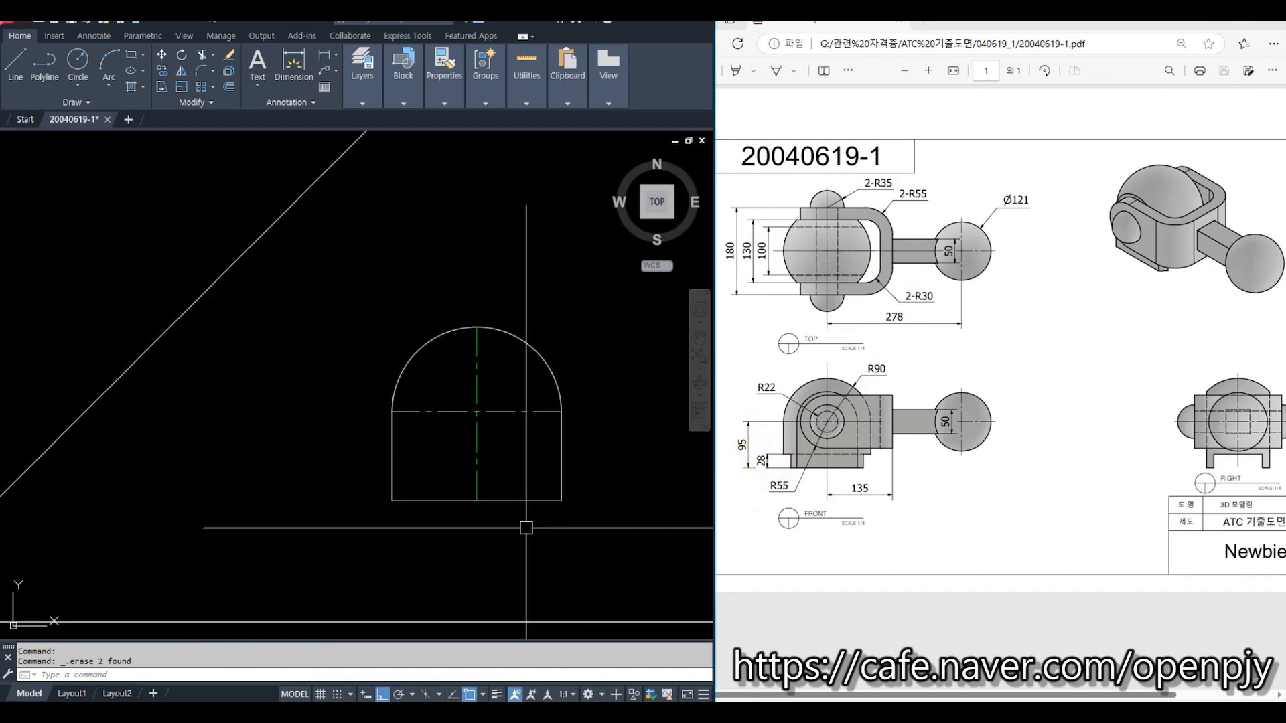
{"action": "type", "text": "o"}
{"action": "key", "text": "Return"}
{"action": "type", "text": "2"}
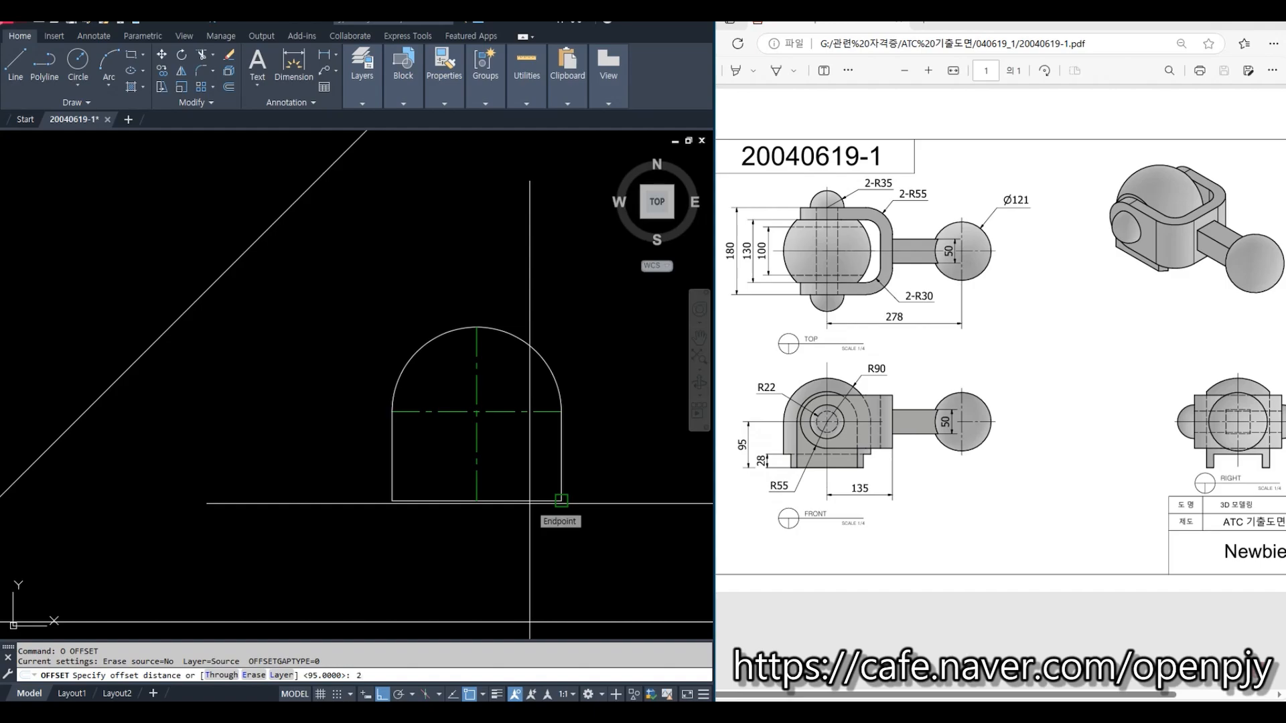
{"action": "type", "text": "8"}
{"action": "key", "text": "Return"}
{"action": "left_click", "coordinate": [529, 501]}
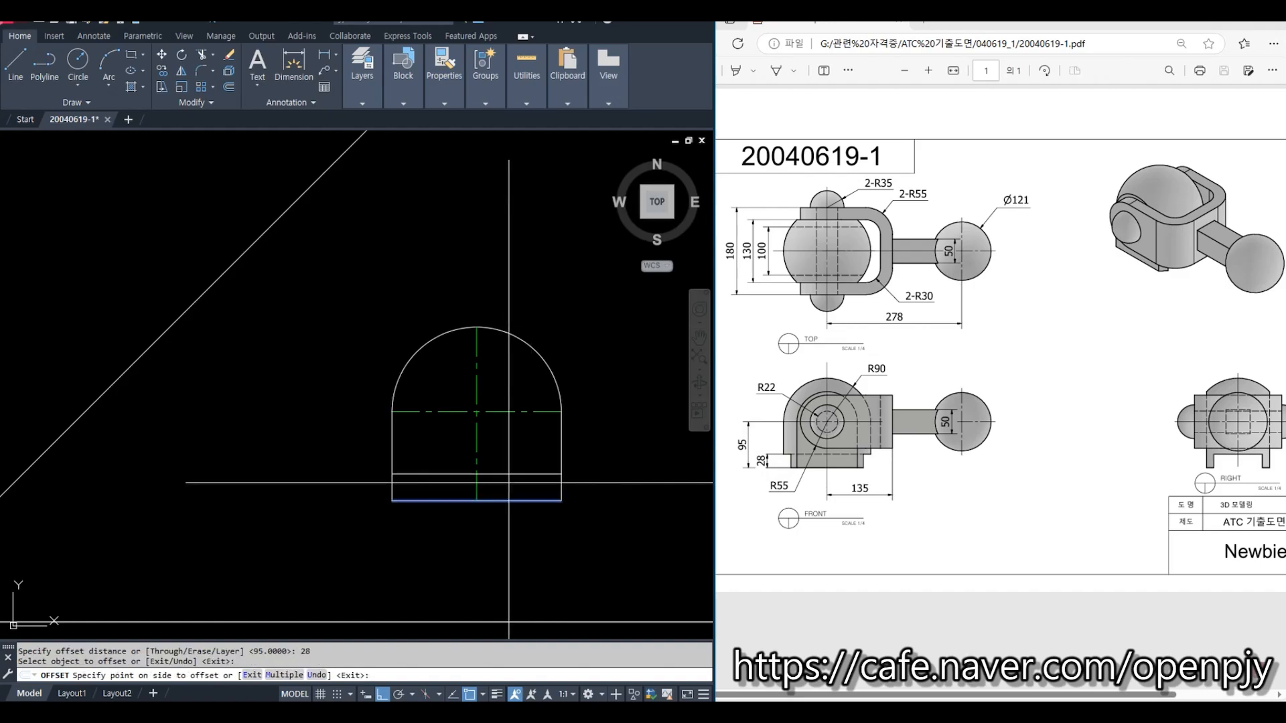
{"action": "left_click", "coordinate": [508, 483]}
{"action": "key", "text": "Escape"}
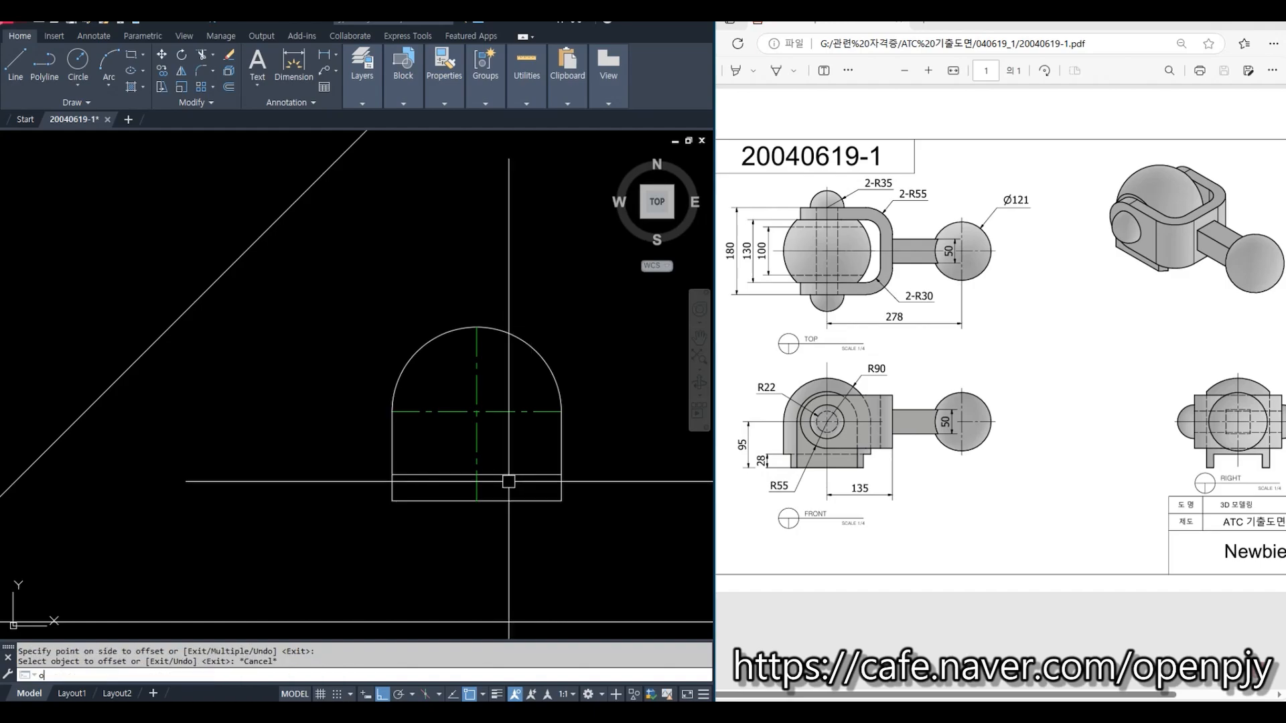
Step: Offset the side view's vertical center line by 100/2 to both sides
{"action": "type", "text": "o"}
{"action": "key", "text": "Return"}
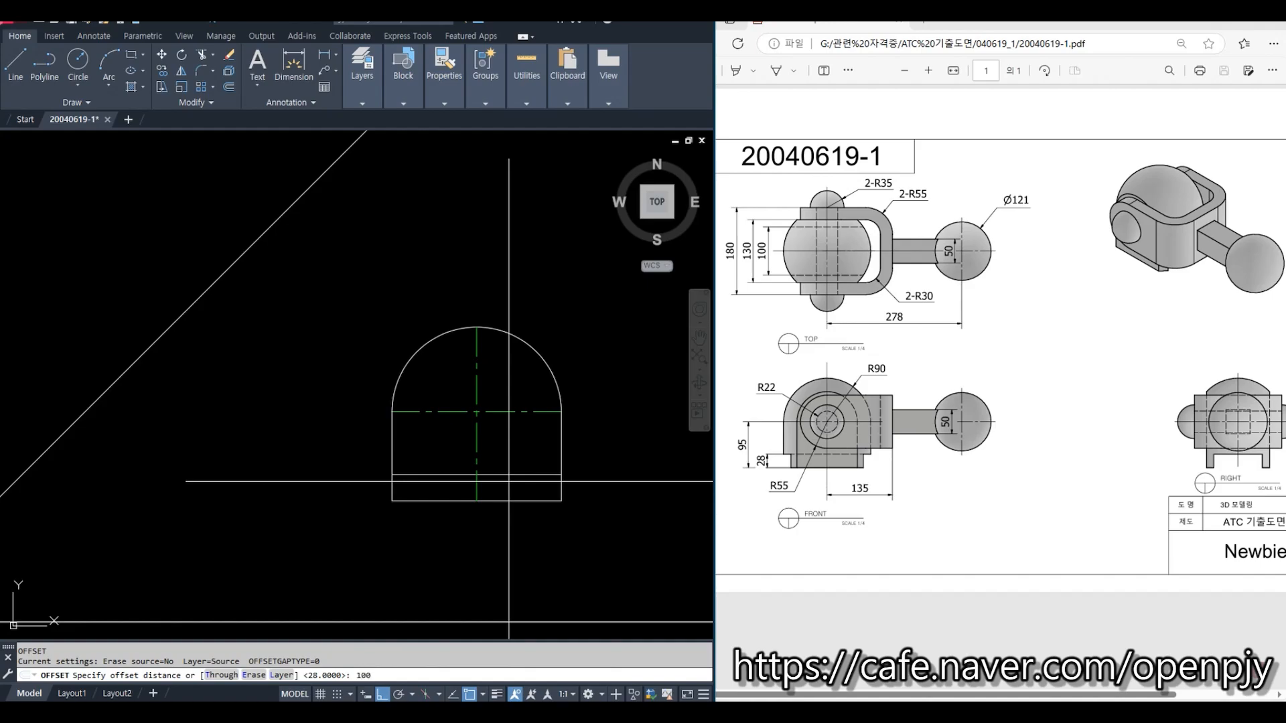
{"action": "type", "text": "100/2"}
{"action": "key", "text": "Return"}
{"action": "scroll", "coordinate": [483, 488], "scroll_direction": "up", "scroll_amount": 2}
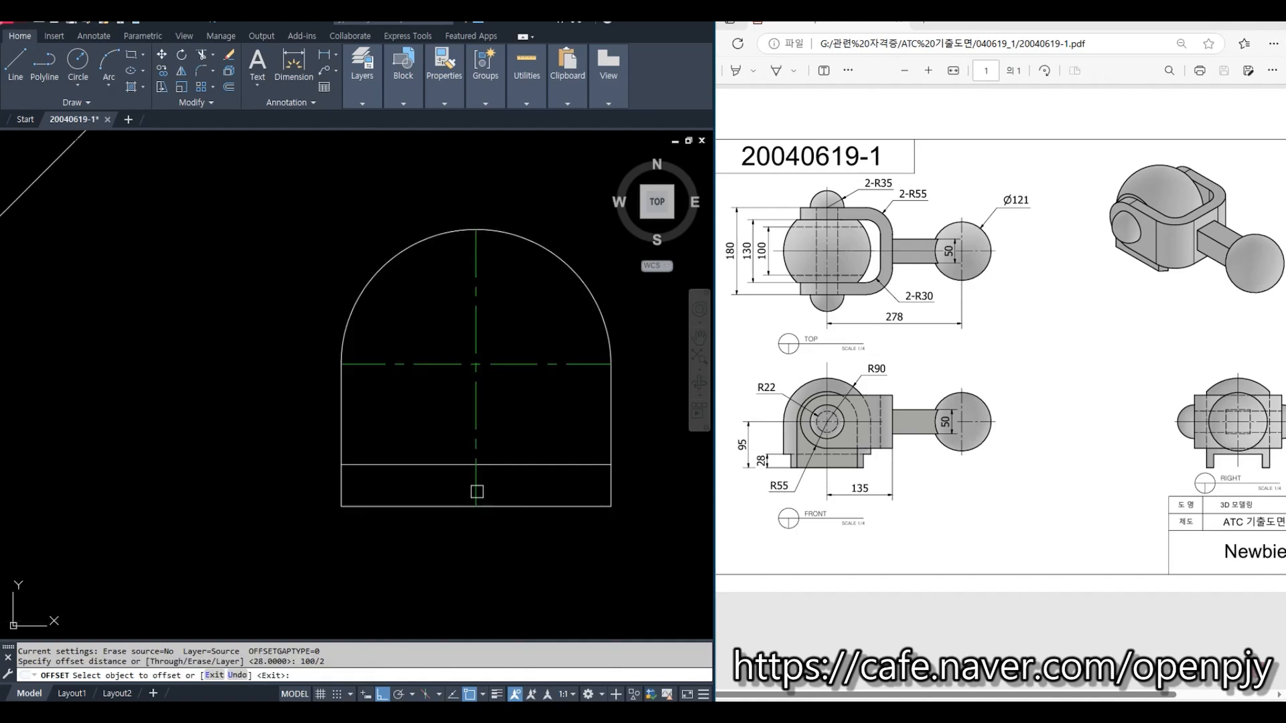
{"action": "left_click", "coordinate": [476, 489]}
{"action": "left_click", "coordinate": [514, 489]}
{"action": "left_click", "coordinate": [476, 486]}
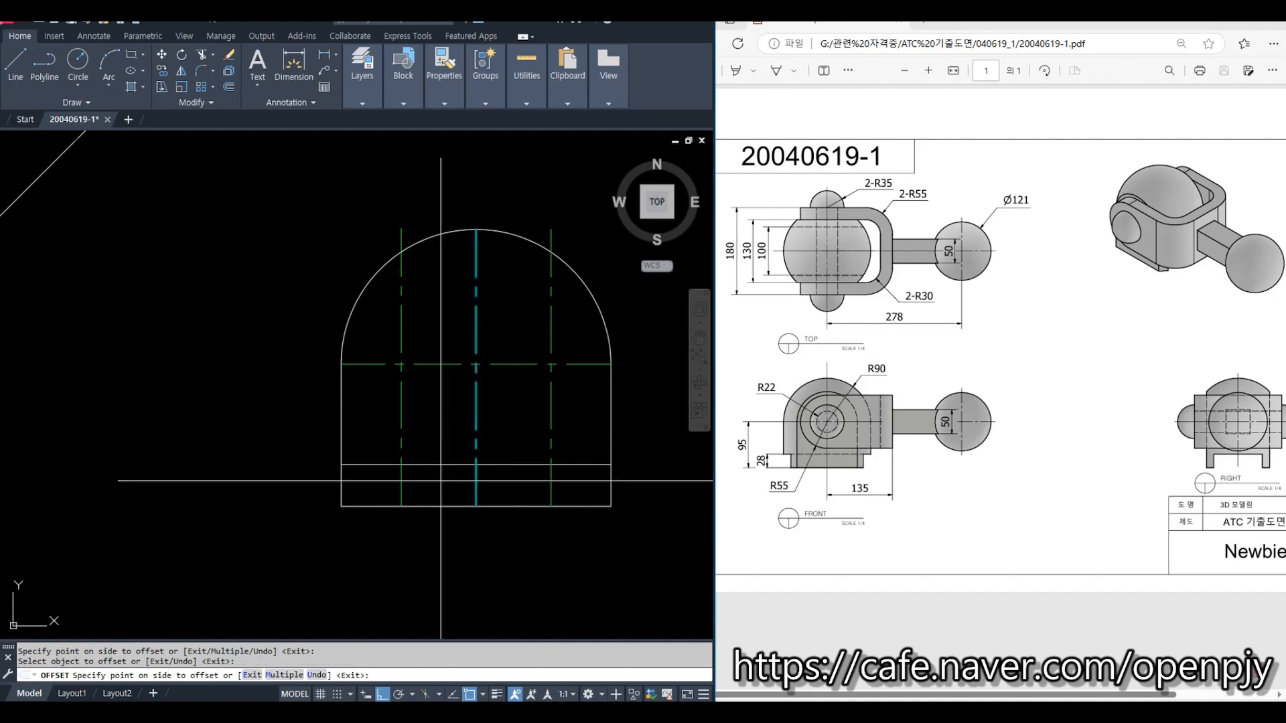
{"action": "left_click", "coordinate": [439, 481]}
{"action": "key", "text": "Escape"}
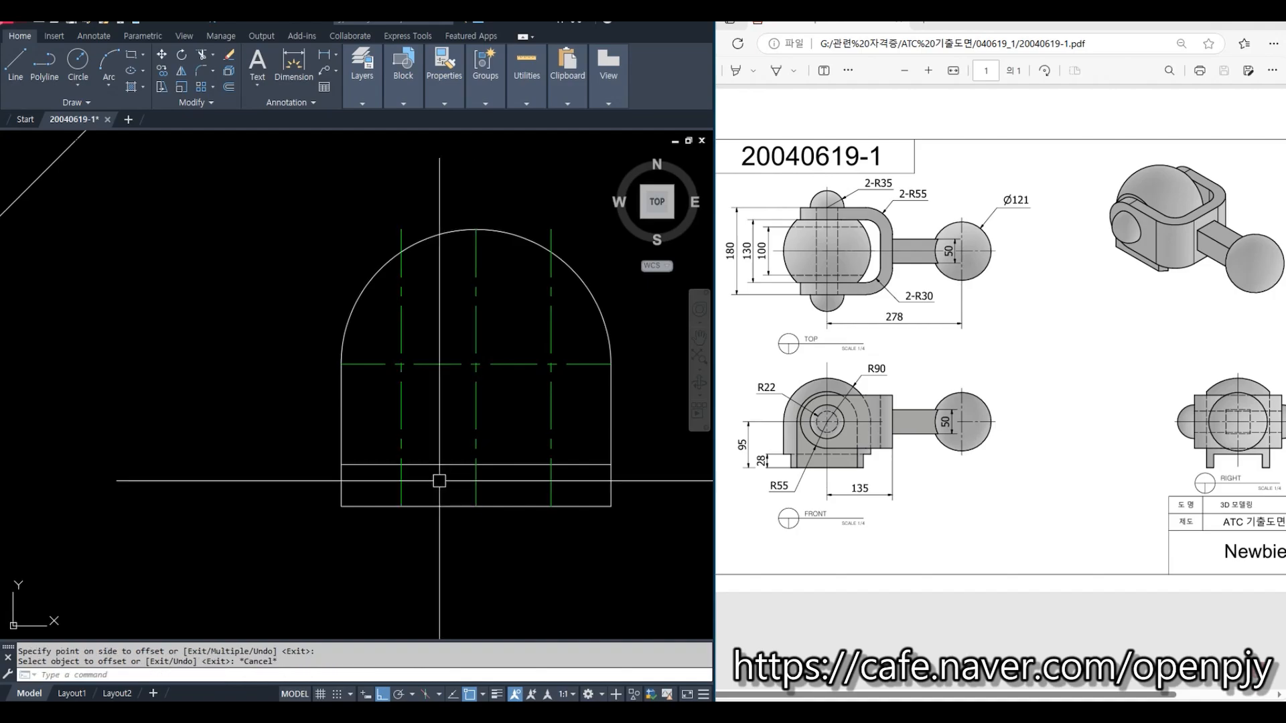
Step: Use Fillet to join the line 28 mm above the base to both offset center lines with sharp corners
{"action": "type", "text": "f"}
{"action": "key", "text": "space"}
{"action": "left_click", "coordinate": [422, 468]}
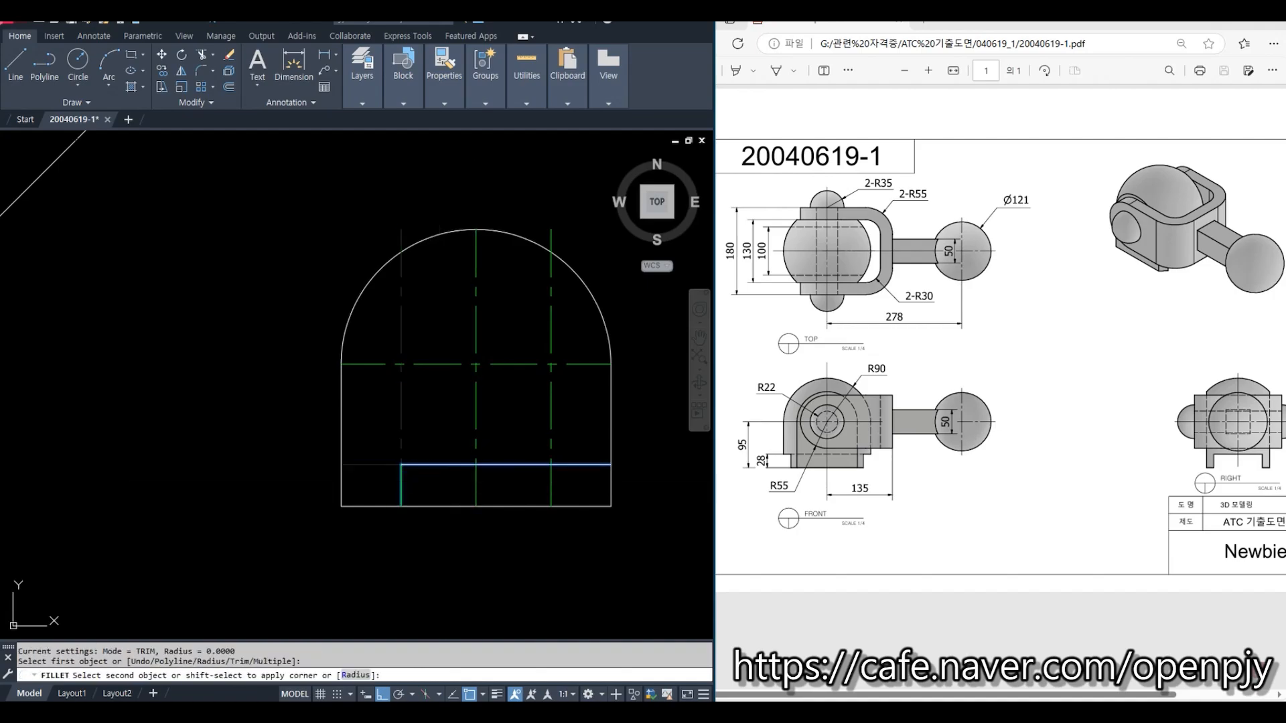
{"action": "left_click", "coordinate": [550, 484]}
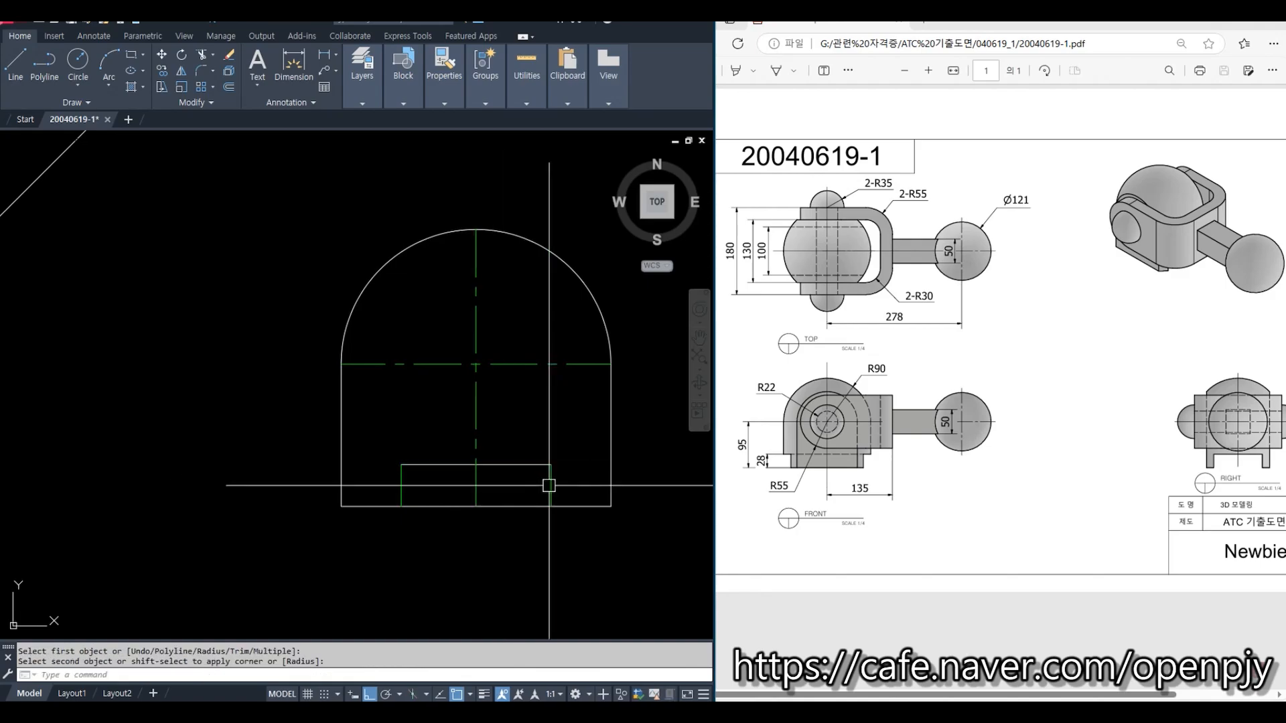
Step: Trim away the side view's base line between the two vertical sides of the bottom notch
{"action": "type", "text": "tr"}
{"action": "key", "text": "space"}
{"action": "left_click", "coordinate": [550, 485]}
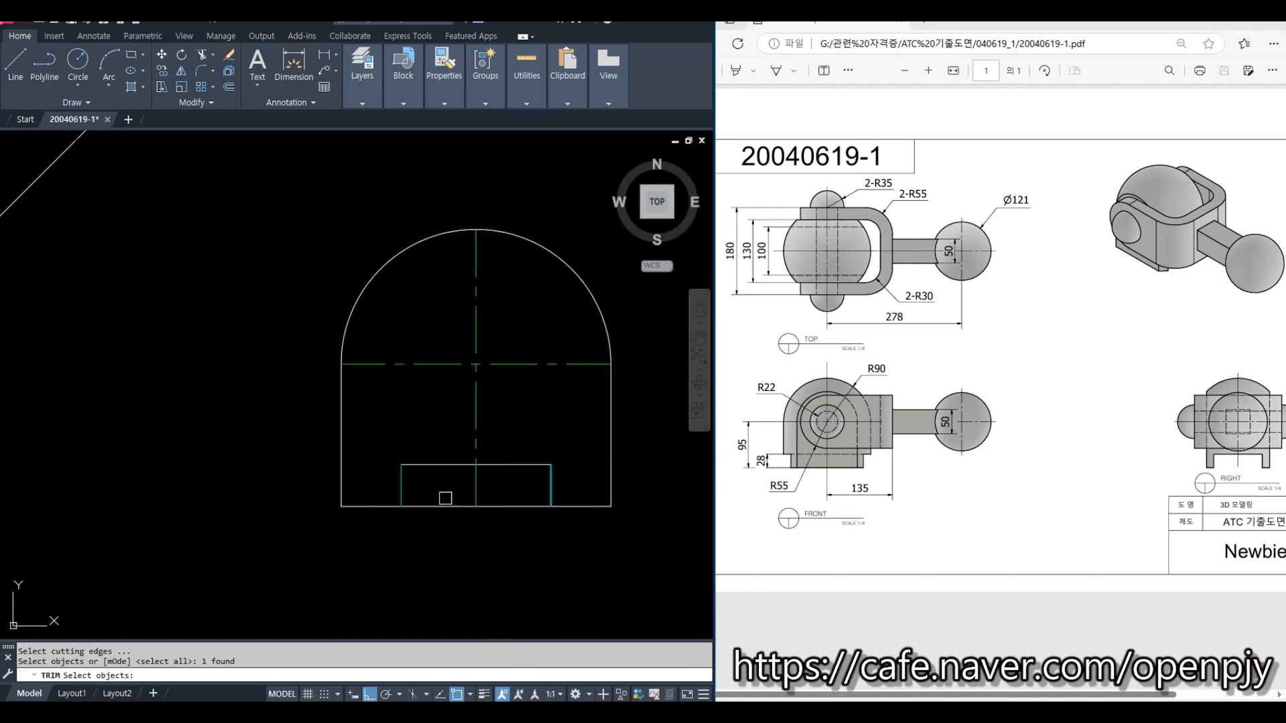
{"action": "key", "text": "space"}
{"action": "left_click", "coordinate": [434, 504]}
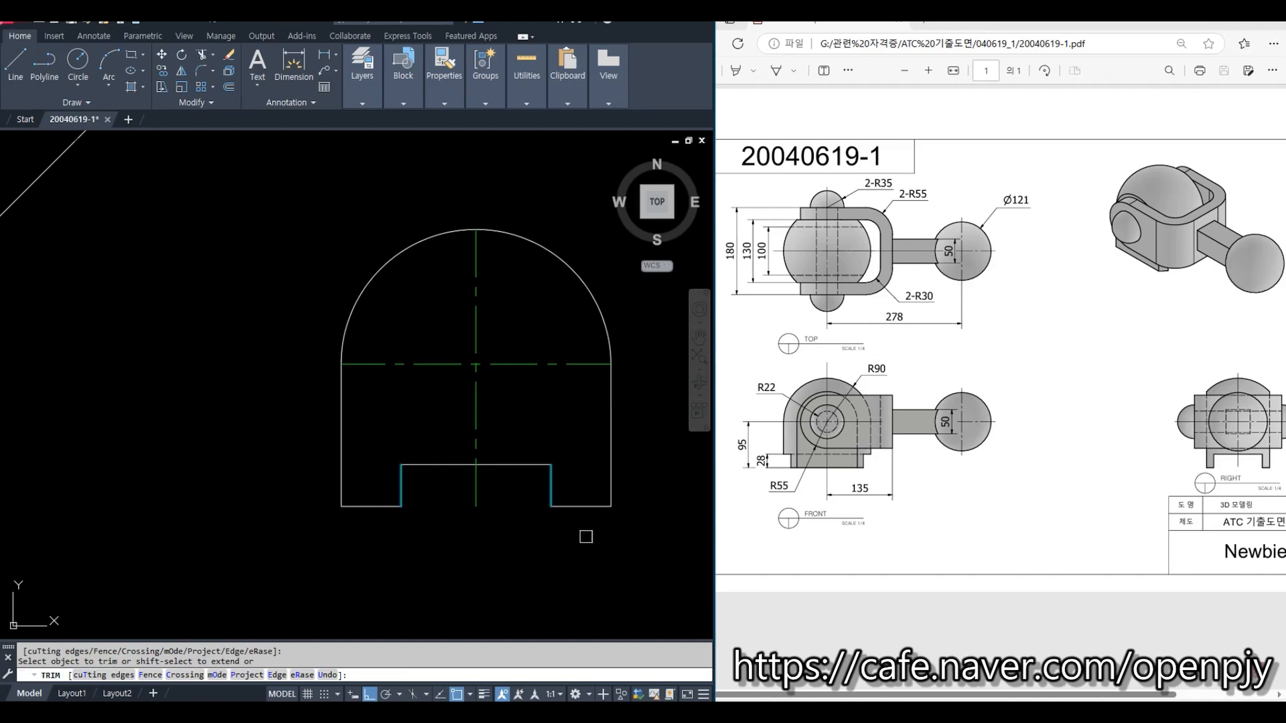
{"action": "key", "text": "Escape"}
Step: Match the properties of the side view's base line onto the notch's two vertical center-style lines
{"action": "left_click", "coordinate": [579, 508]}
{"action": "type", "text": "m"}
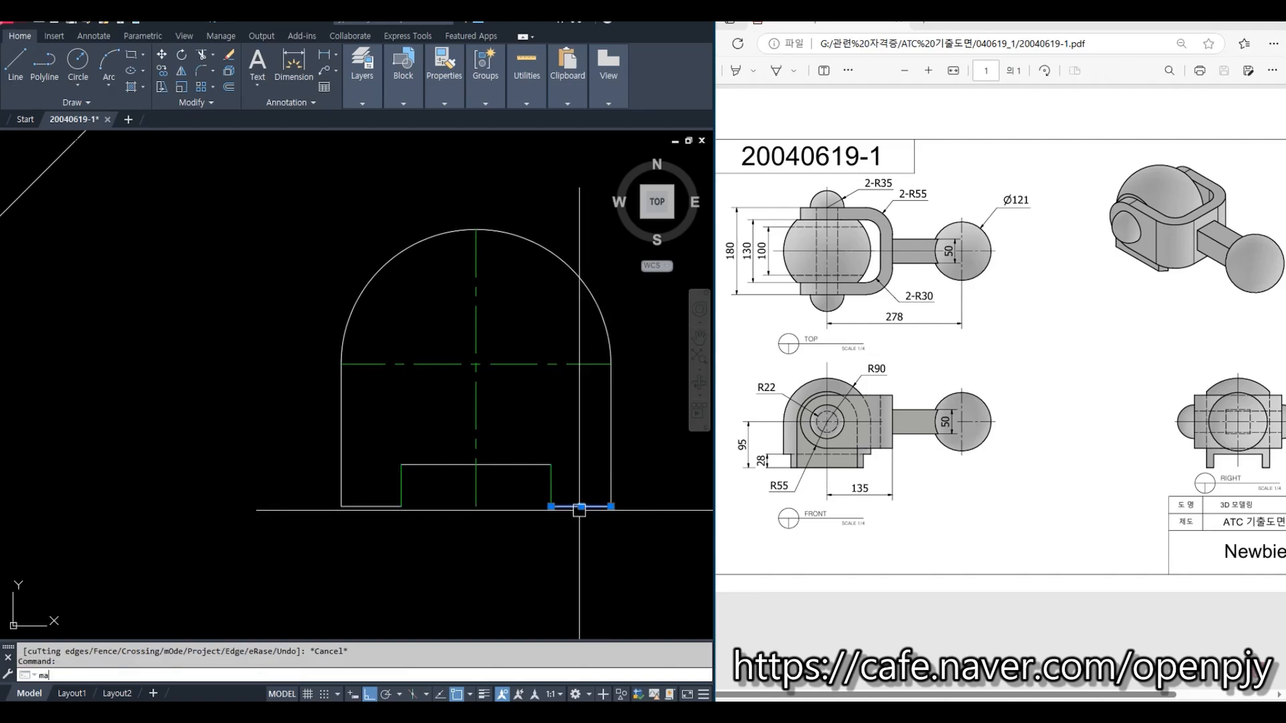
{"action": "type", "text": "a"}
{"action": "key", "text": "space"}
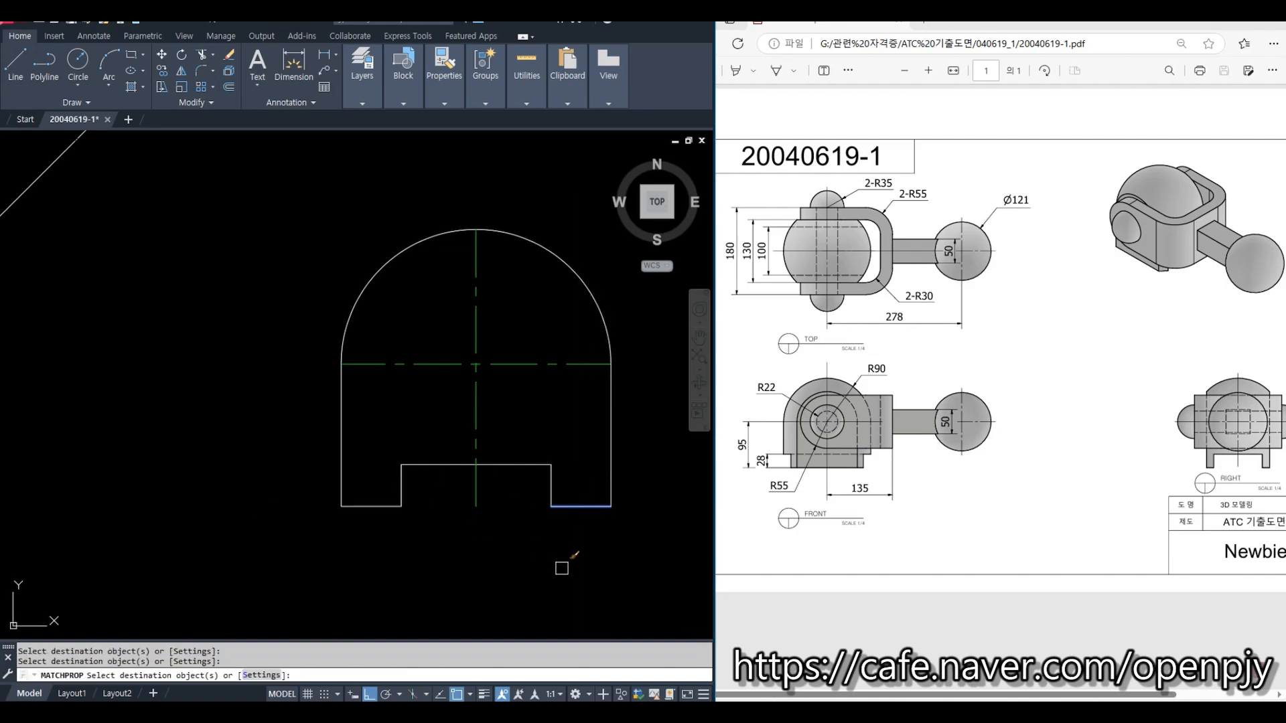
{"action": "key", "text": "Escape"}
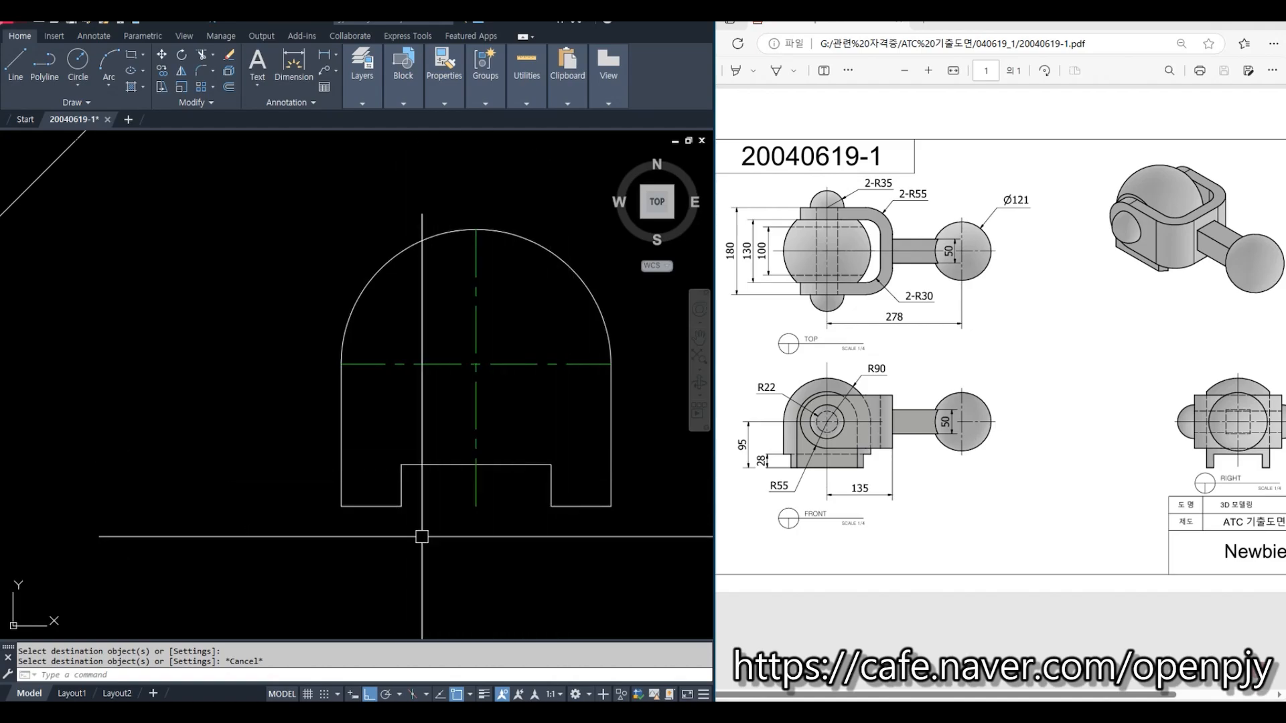
Step: Draw a horizontal ray from the top corner of the side view's notch across the front view
{"action": "scroll", "coordinate": [549, 526], "scroll_direction": "down", "scroll_amount": 4}
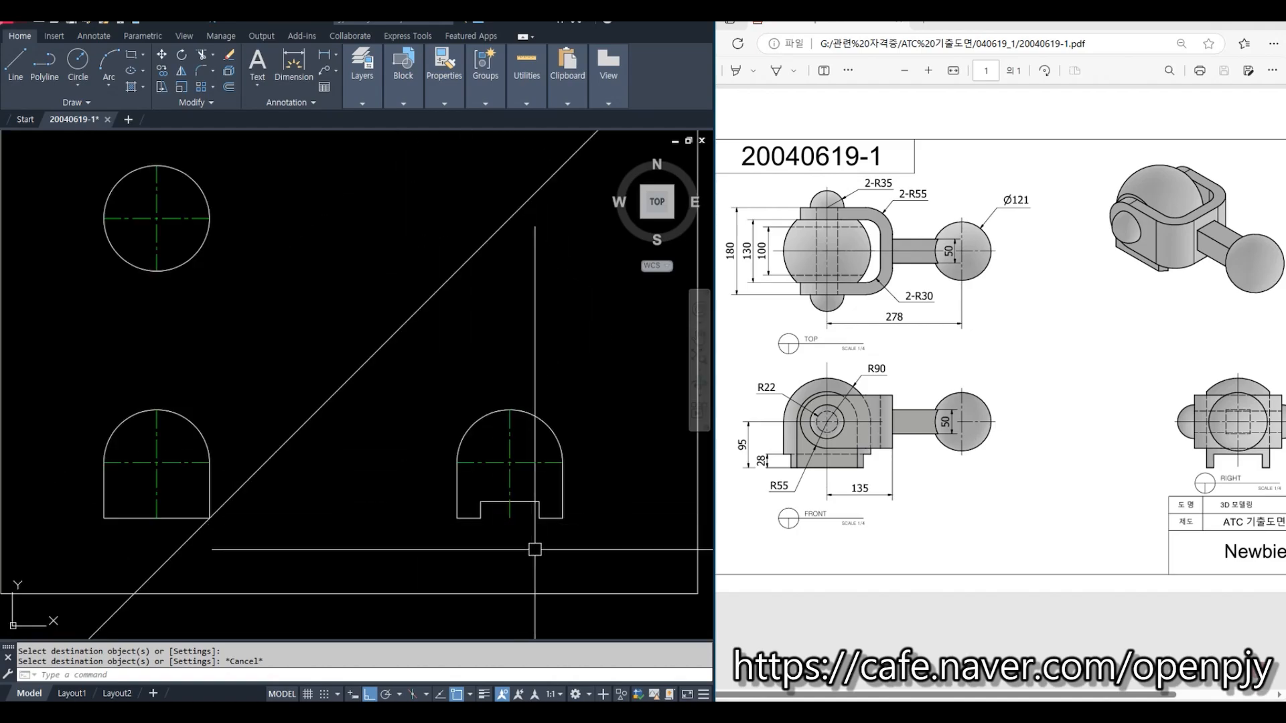
{"action": "type", "text": "ra"}
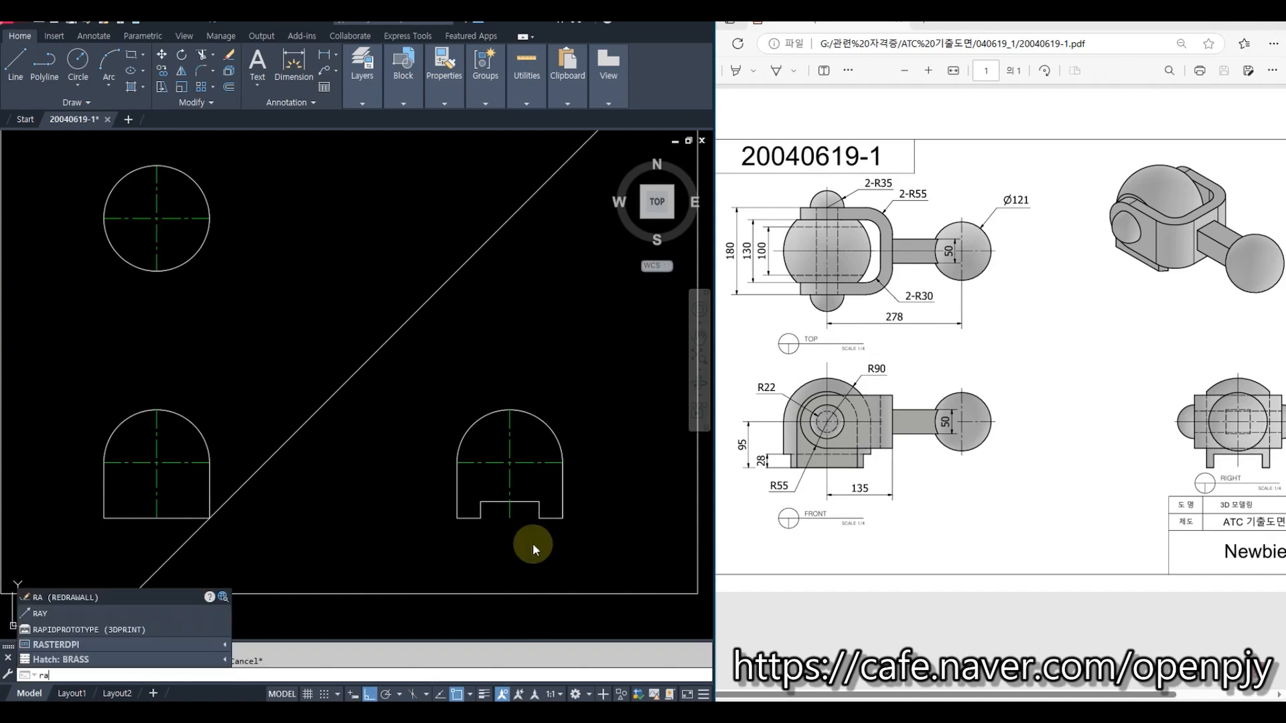
{"action": "type", "text": "y"}
{"action": "key", "text": "space"}
{"action": "left_click", "coordinate": [480, 502]}
{"action": "left_click", "coordinate": [350, 514]}
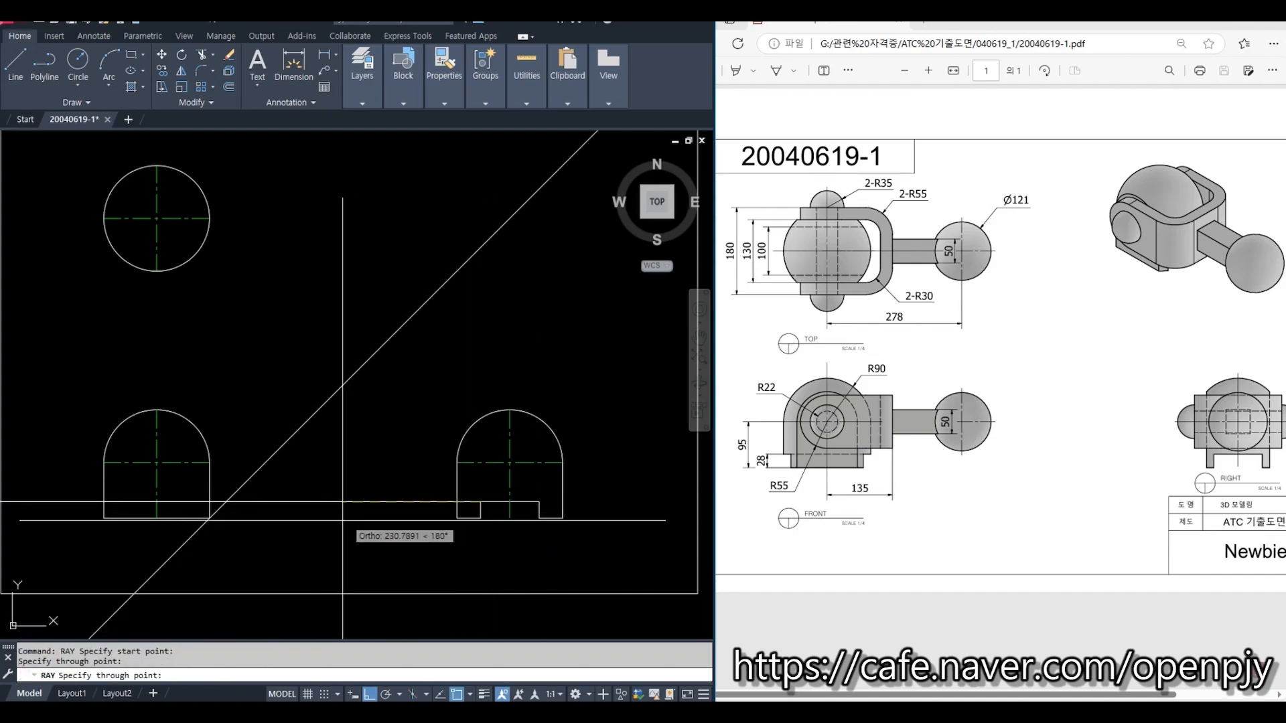
{"action": "key", "text": "space"}
Step: Offset the top view circle's horizontal center line by 100/2 to both sides
{"action": "middle_click_drag", "start_coordinate": [268, 545], "coordinate": [378, 527]}
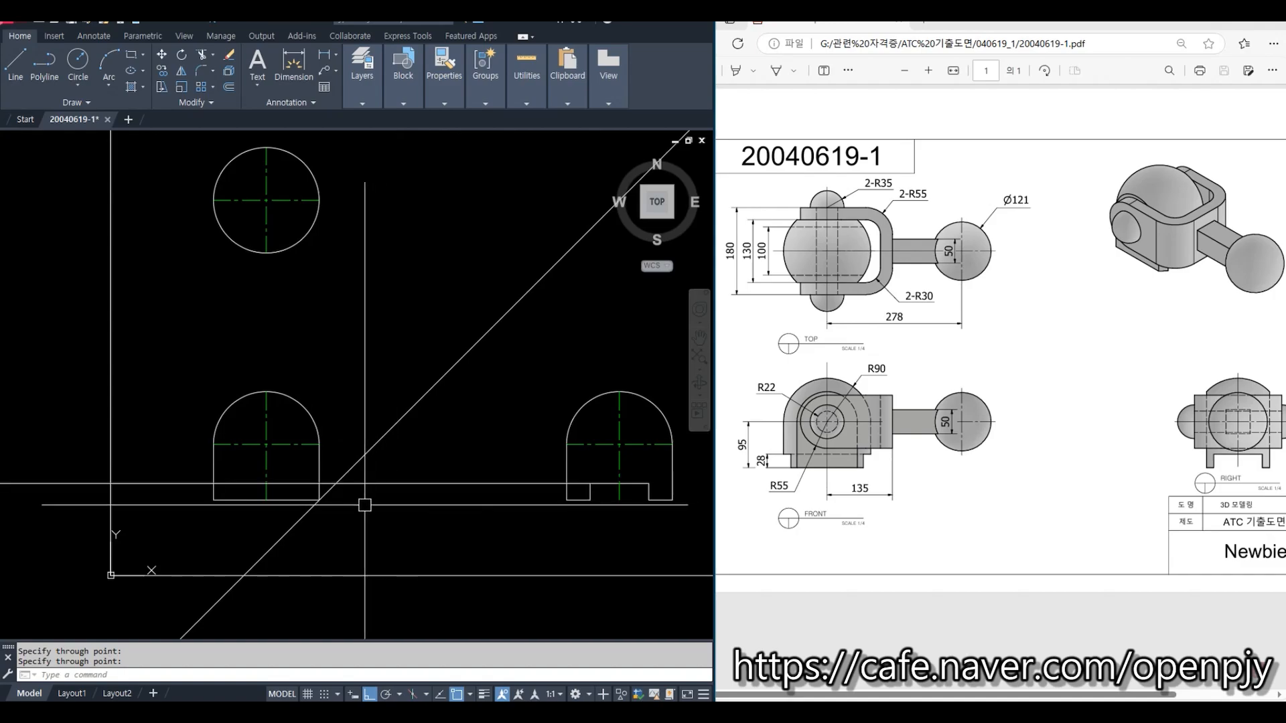
{"action": "middle_click_drag", "start_coordinate": [358, 322], "coordinate": [368, 421]}
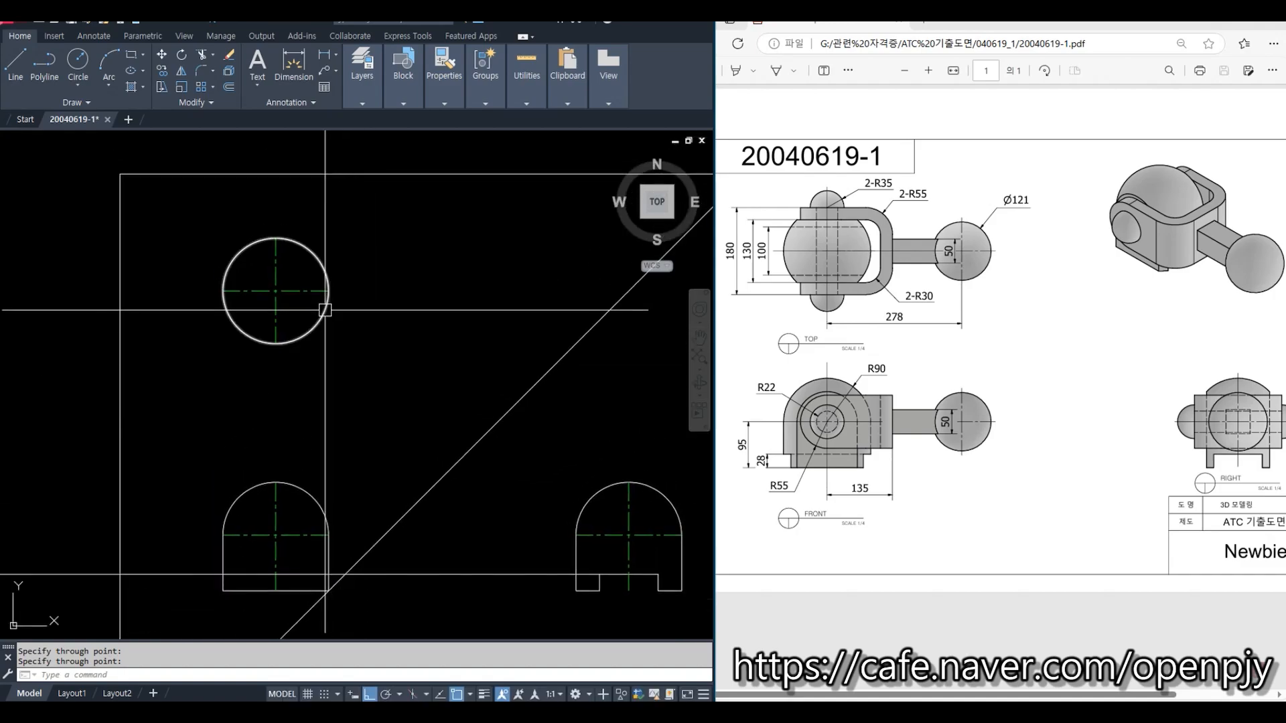
{"action": "type", "text": "o"}
{"action": "key", "text": "space"}
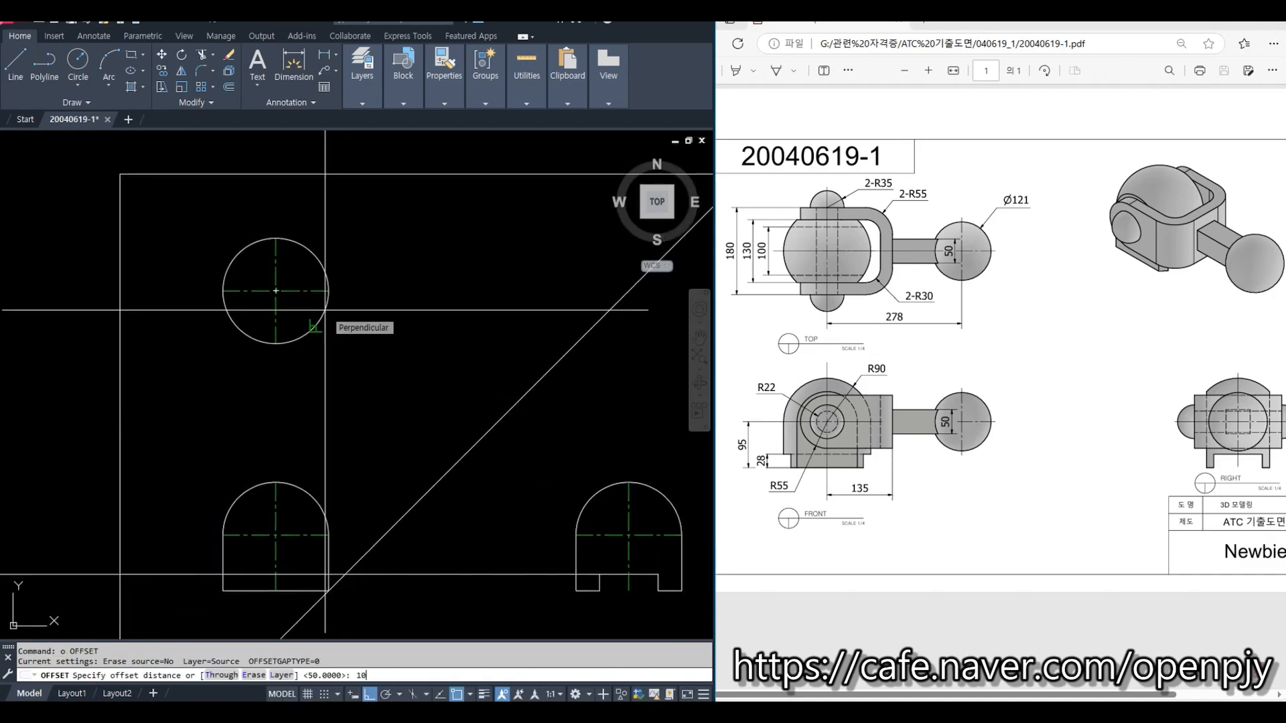
{"action": "type", "text": "100/2"}
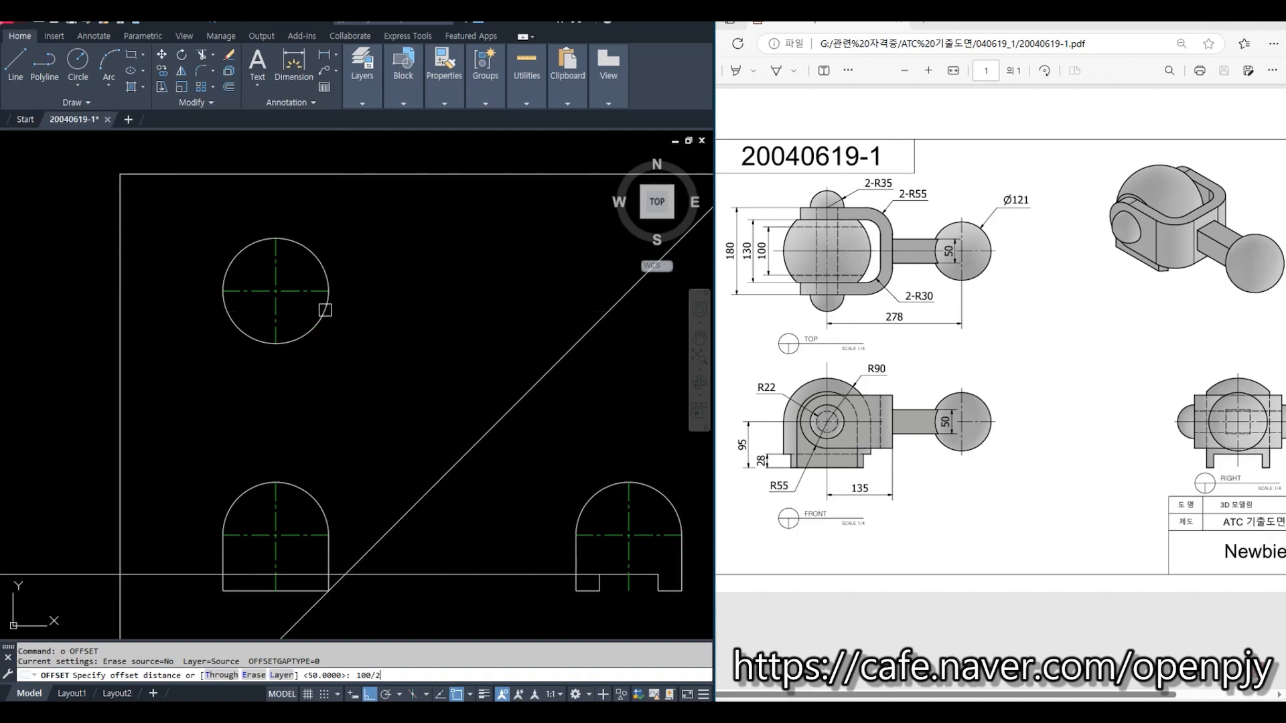
{"action": "key", "text": "Return"}
{"action": "scroll", "coordinate": [325, 310], "scroll_direction": "up", "scroll_amount": 2}
{"action": "left_click", "coordinate": [300, 278]}
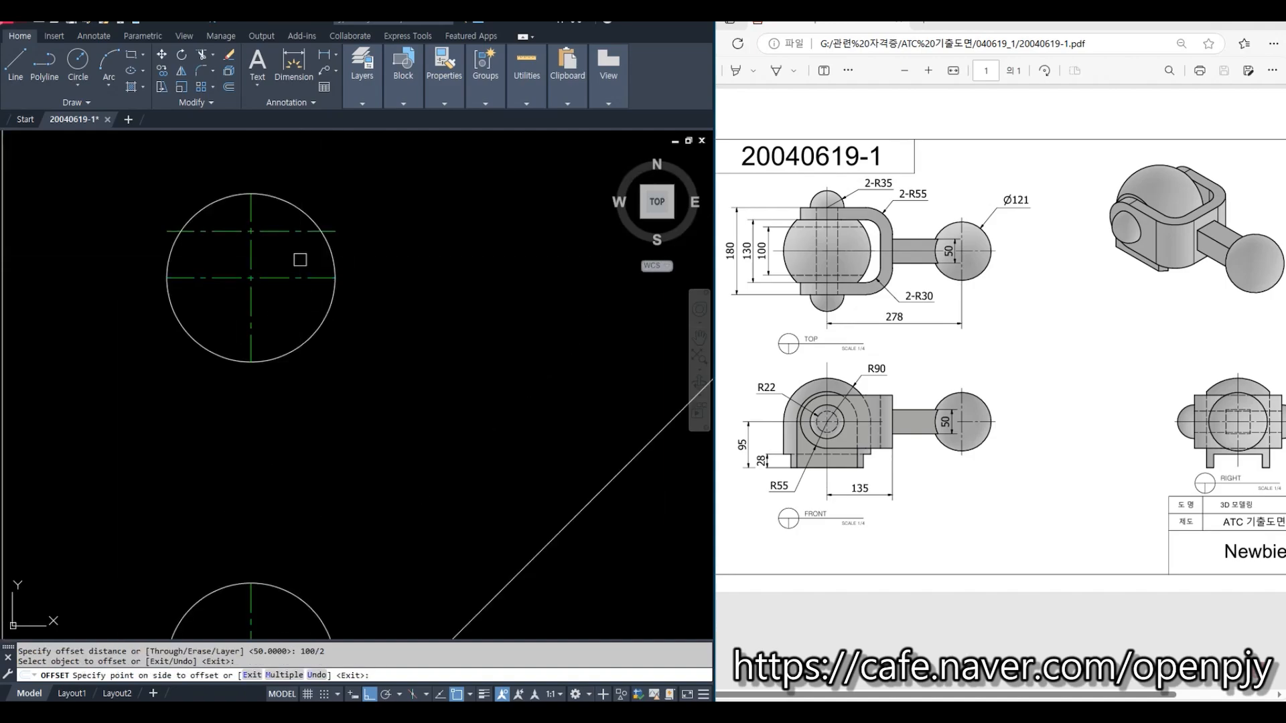
{"action": "left_click", "coordinate": [295, 259]}
{"action": "left_click", "coordinate": [296, 278]}
{"action": "left_click", "coordinate": [301, 298]}
{"action": "key", "text": "Escape"}
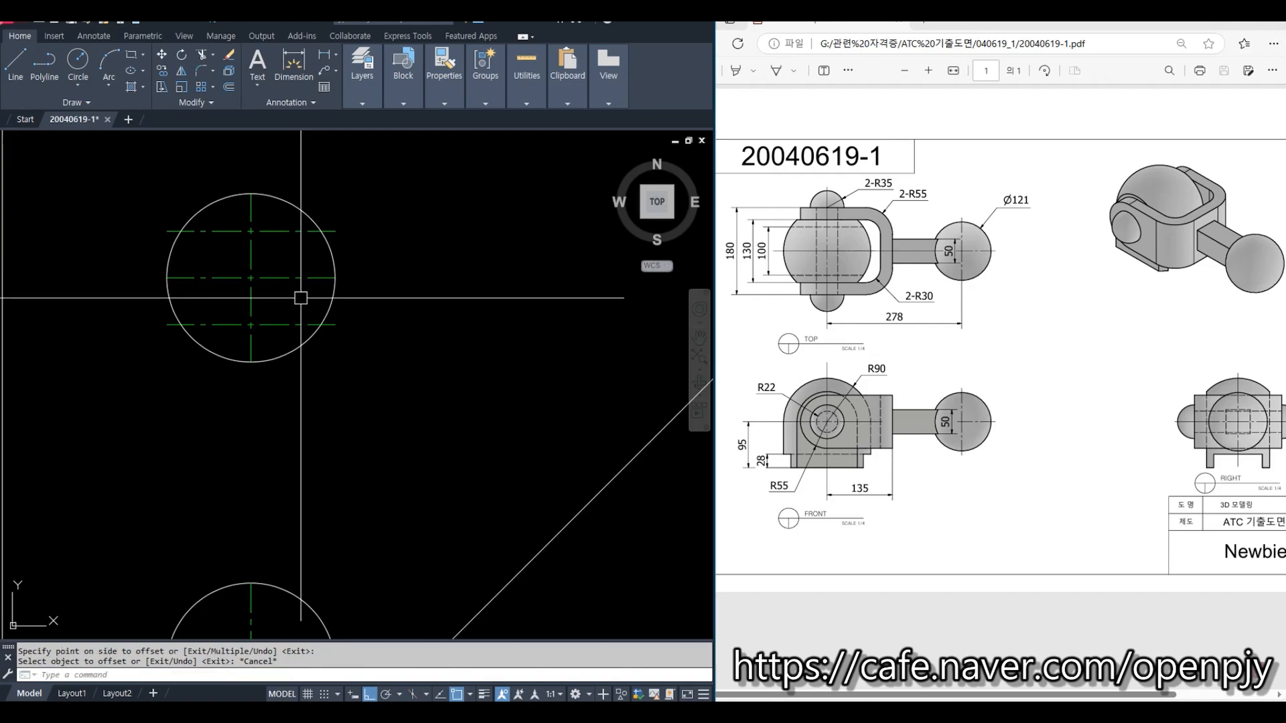
Step: Trim the ends of the two offset lines that extend outside the top view circle
{"action": "type", "text": "tr"}
{"action": "key", "text": "Return"}
{"action": "left_click", "coordinate": [330, 297]}
{"action": "key", "text": "Return"}
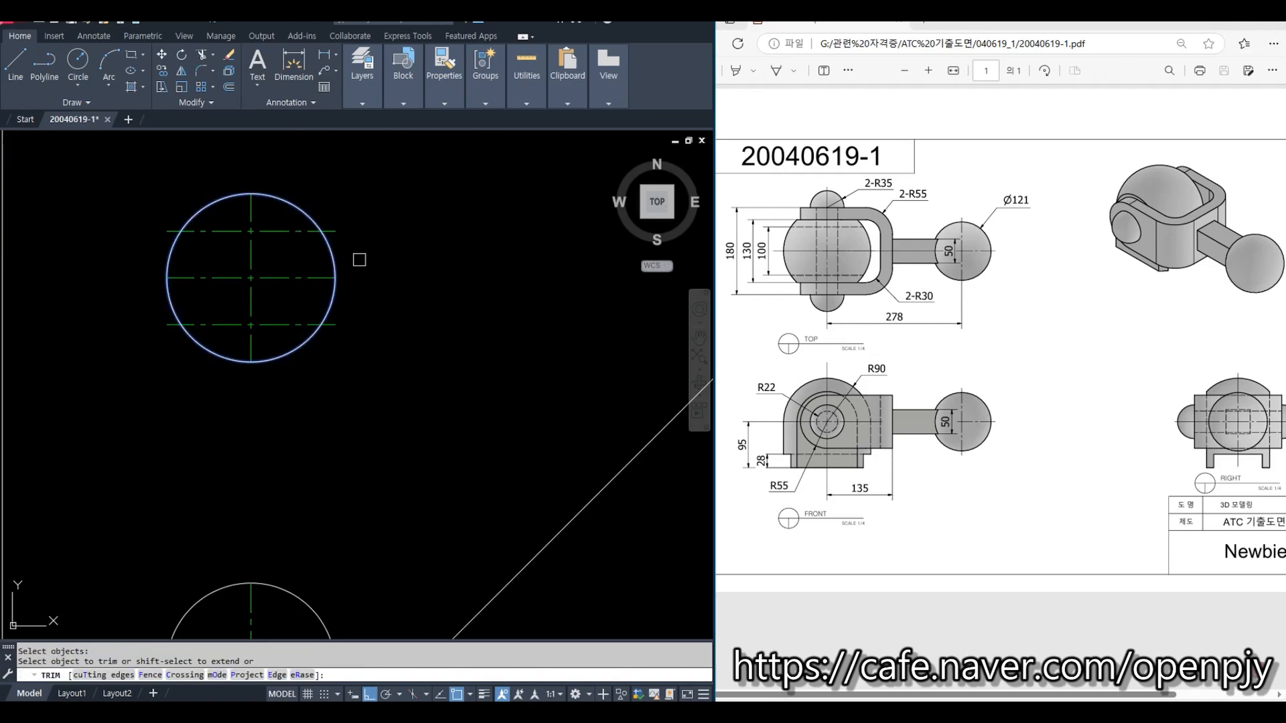
{"action": "left_click", "coordinate": [339, 322]}
{"action": "left_click", "coordinate": [170, 336]}
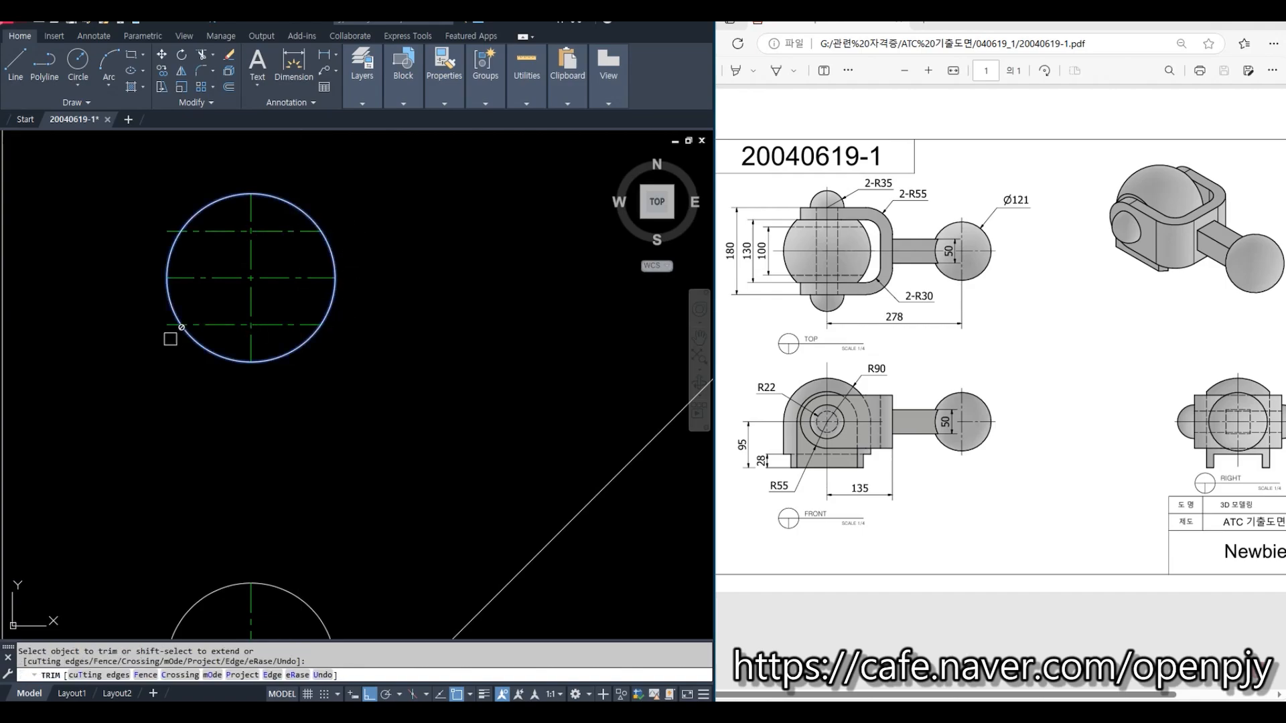
{"action": "left_click", "coordinate": [167, 331]}
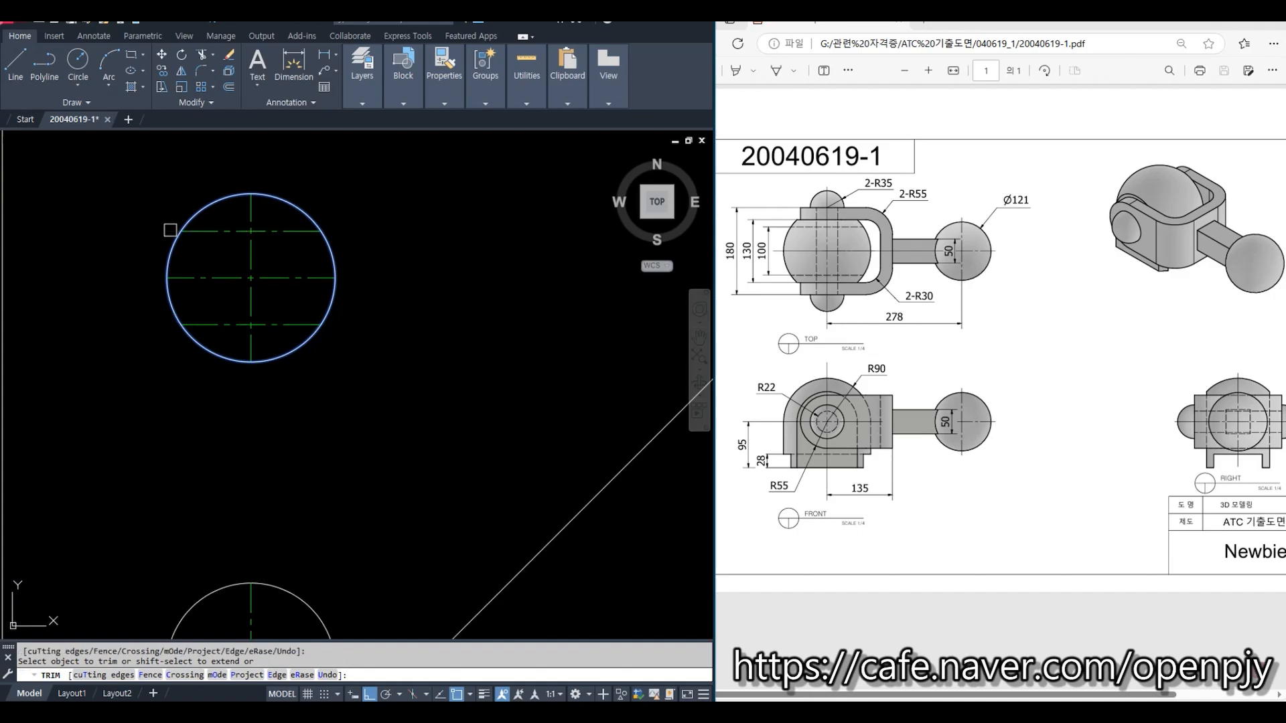
{"action": "key", "text": "Escape"}
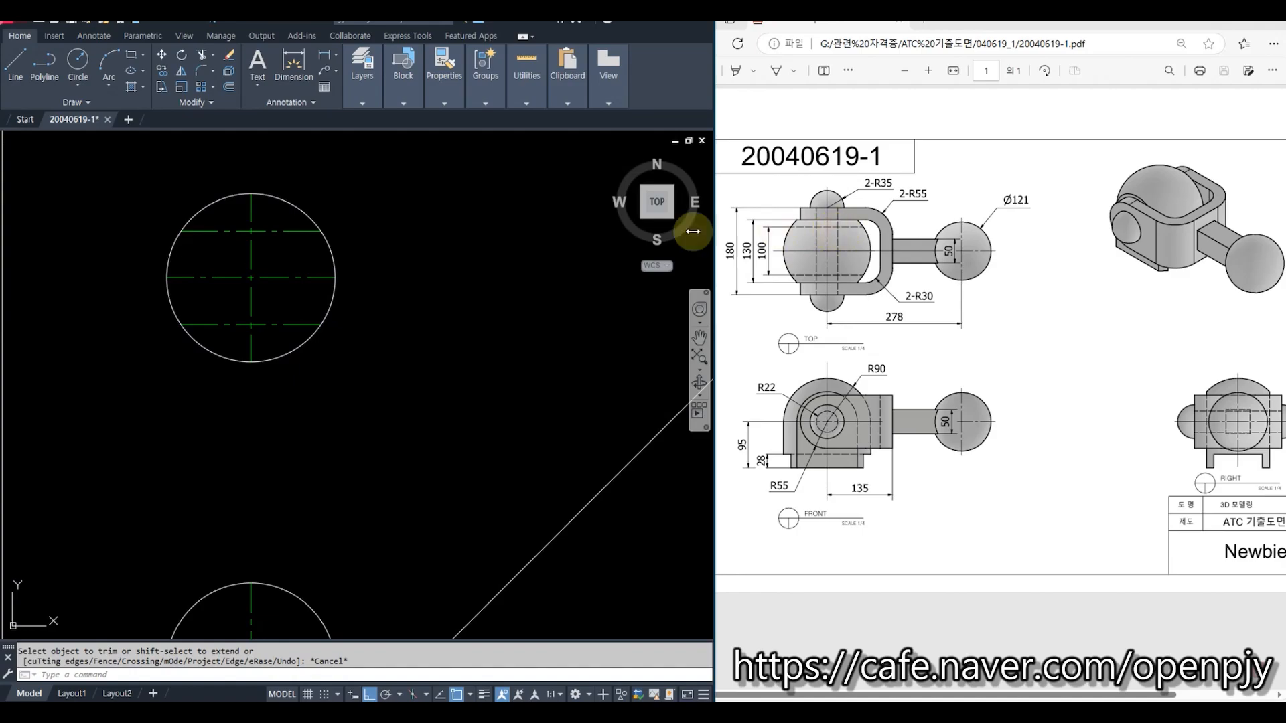
Step: Move the two offset lines in the top view circle to the Hidden layer
{"action": "left_click", "coordinate": [293, 231]}
{"action": "left_click", "coordinate": [293, 324]}
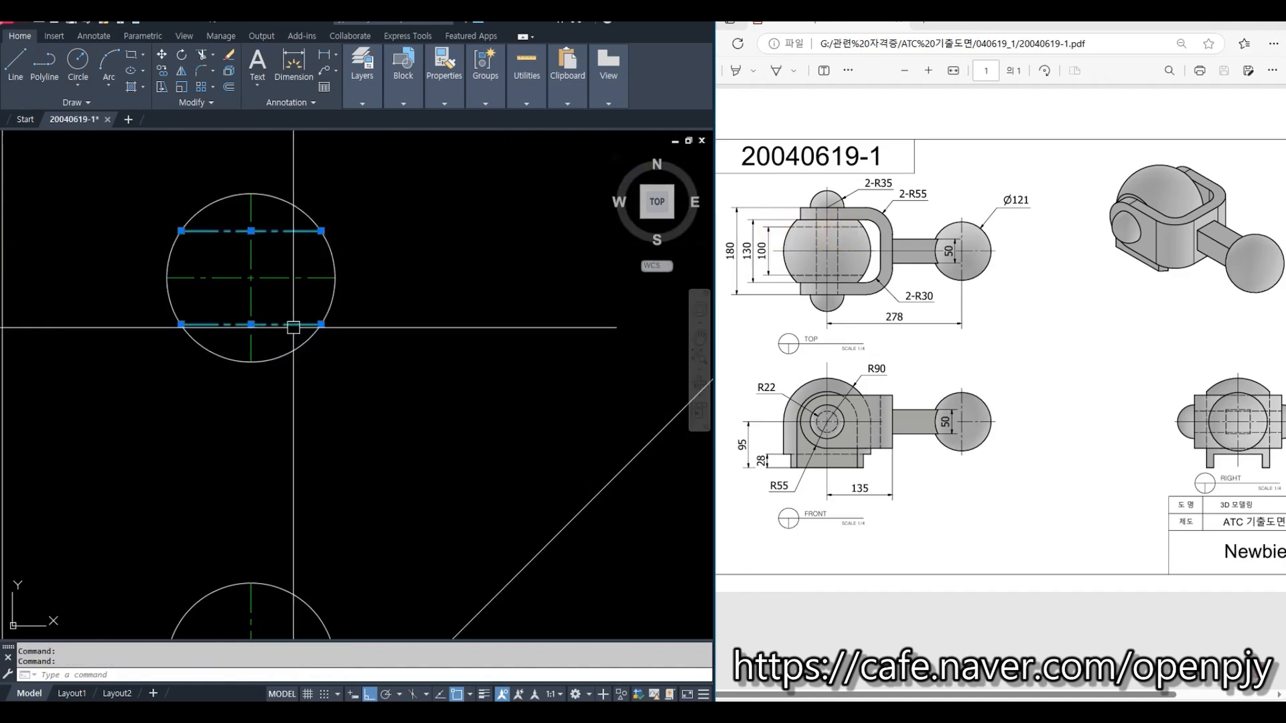
{"action": "left_click", "coordinate": [358, 79]}
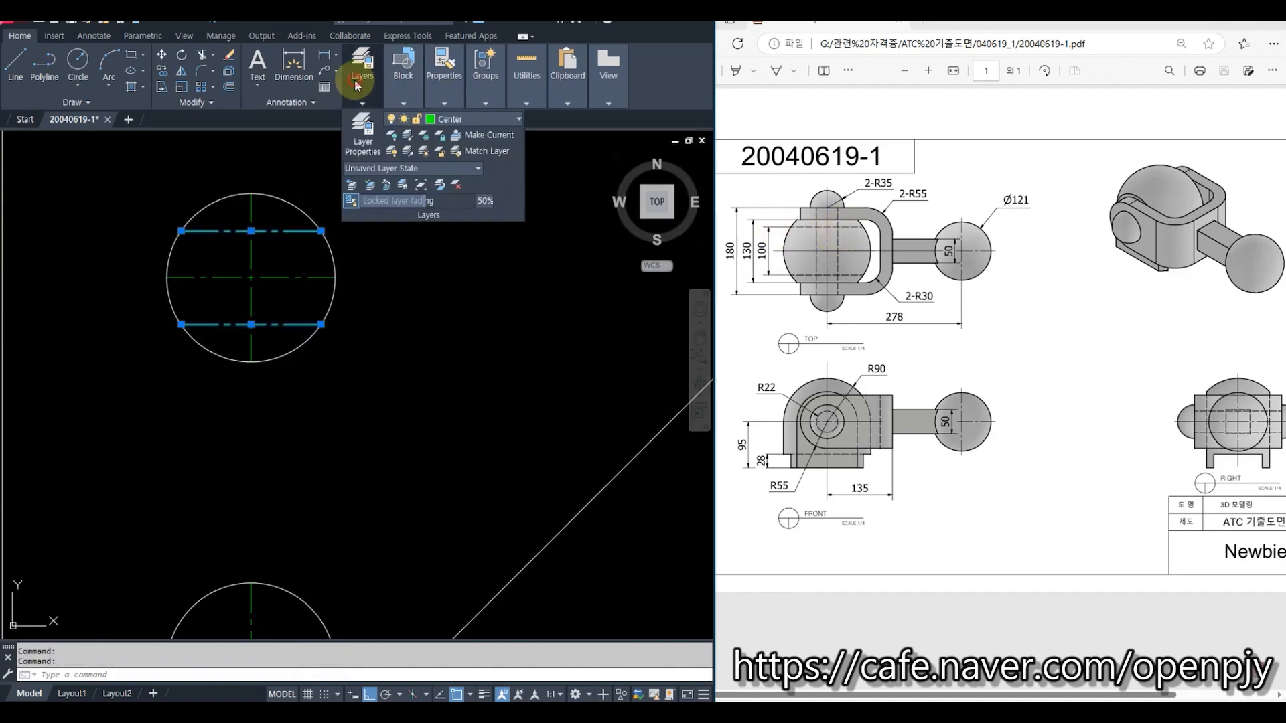
{"action": "left_click", "coordinate": [480, 119]}
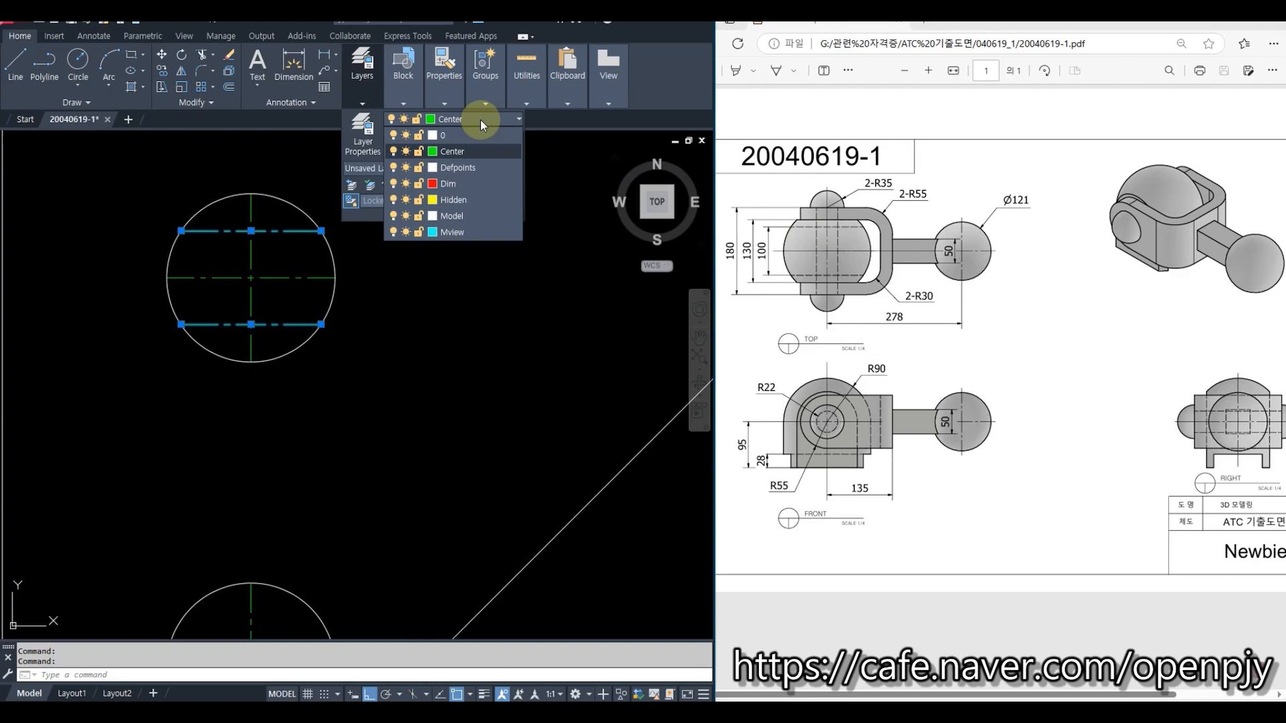
{"action": "left_click", "coordinate": [459, 199]}
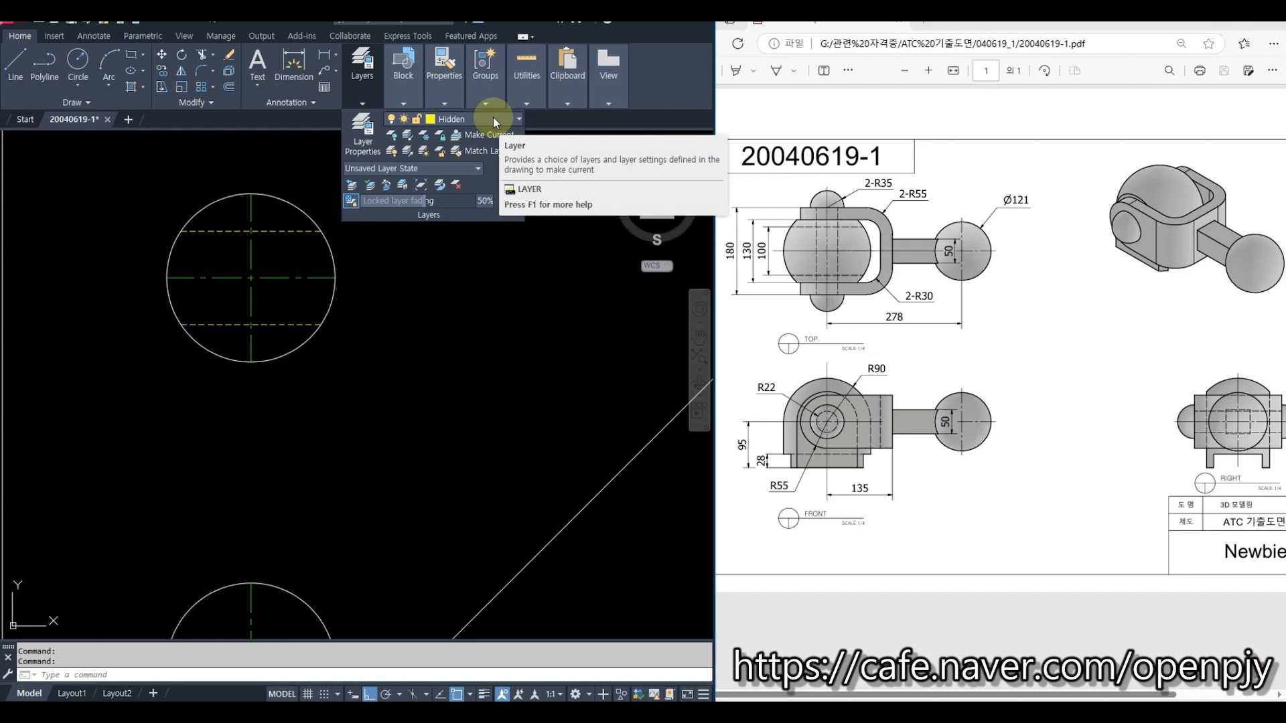
{"action": "key", "text": "Escape"}
{"action": "key", "text": "Escape"}
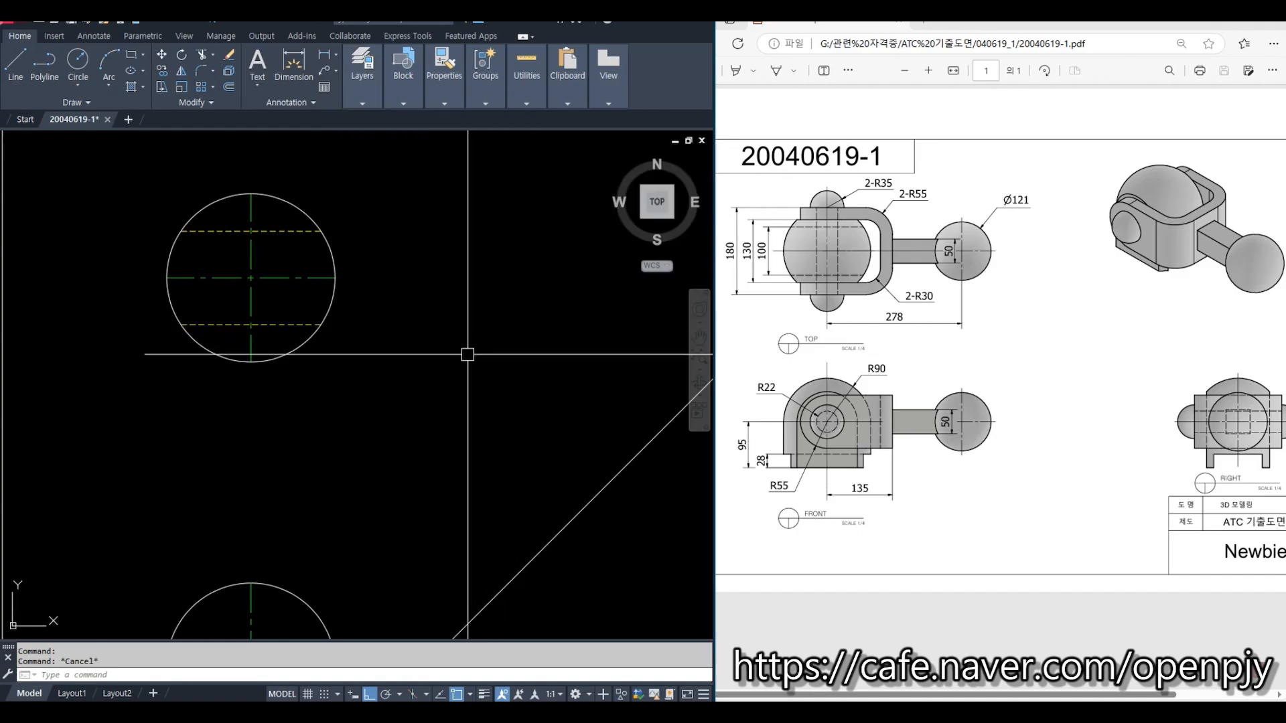
Step: Draw vertical rays from both ends of the top view's lower hidden line down through the front view
{"action": "scroll", "coordinate": [433, 390], "scroll_direction": "down", "scroll_amount": 2}
{"action": "middle_click_drag", "start_coordinate": [425, 425], "coordinate": [414, 350]}
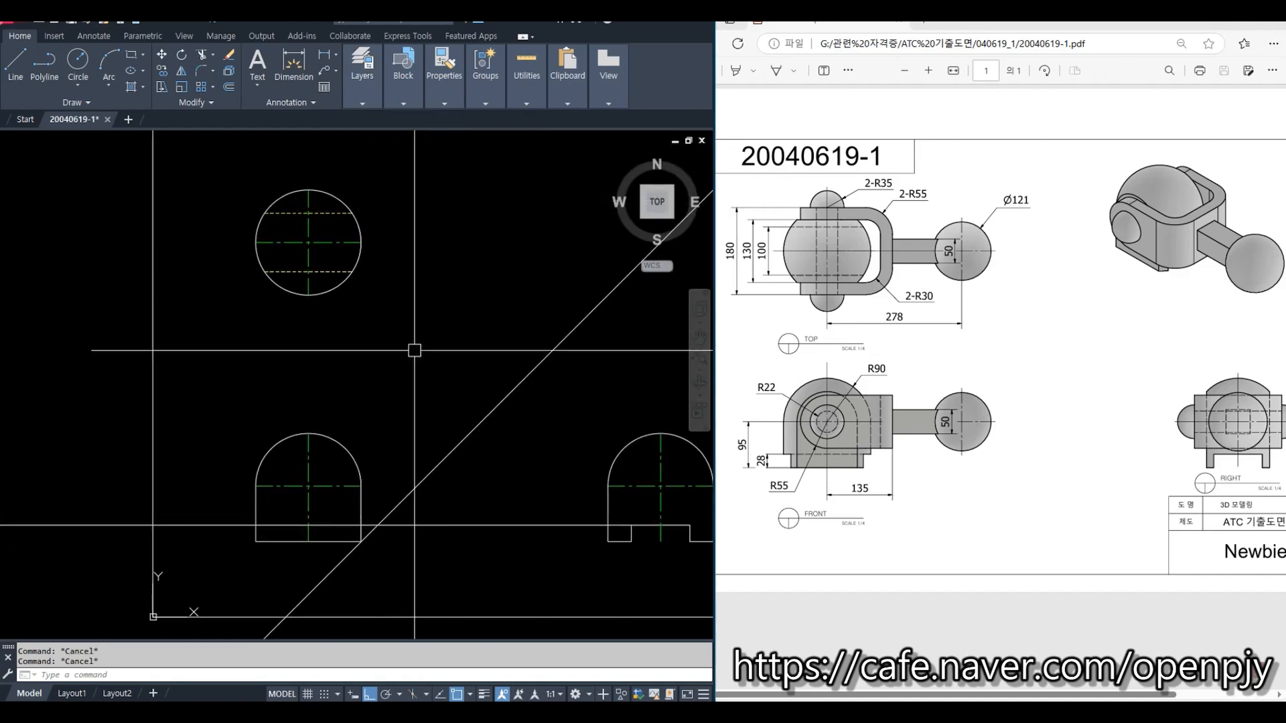
{"action": "type", "text": "ray"}
{"action": "key", "text": "Return"}
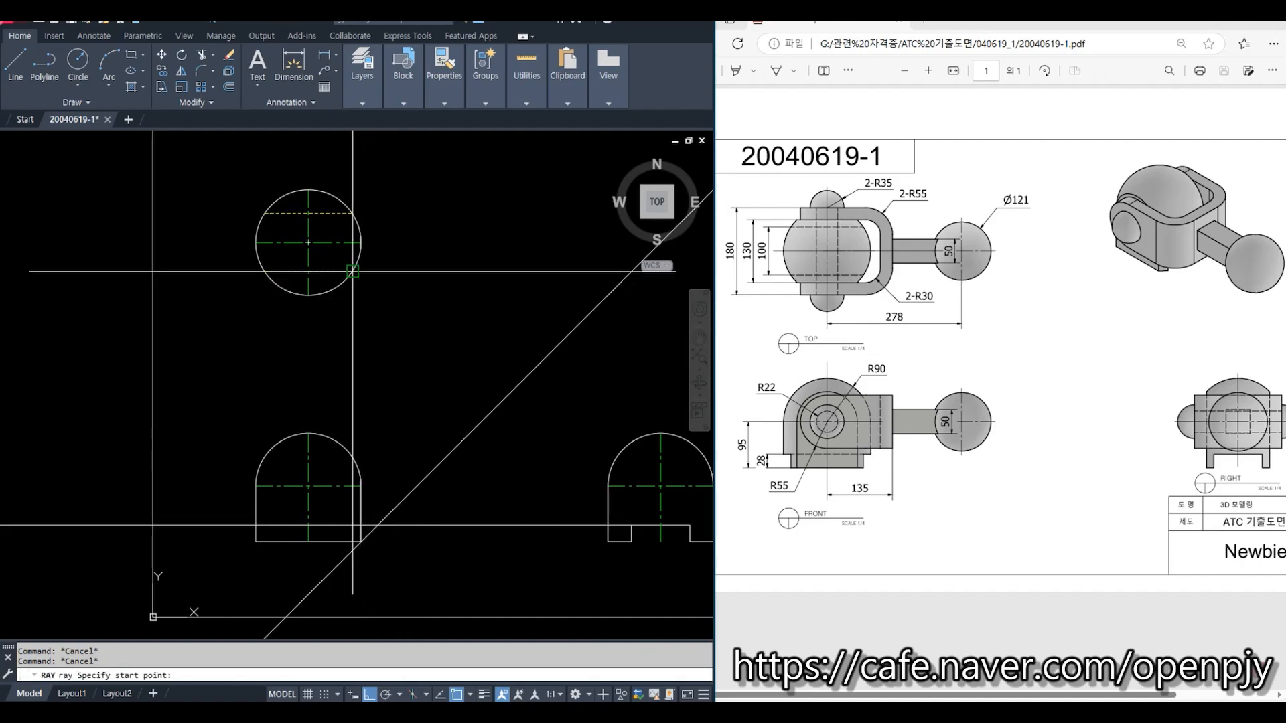
{"action": "left_click", "coordinate": [352, 272]}
{"action": "left_click", "coordinate": [378, 336]}
{"action": "key", "text": "Return"}
{"action": "key", "text": "Return"}
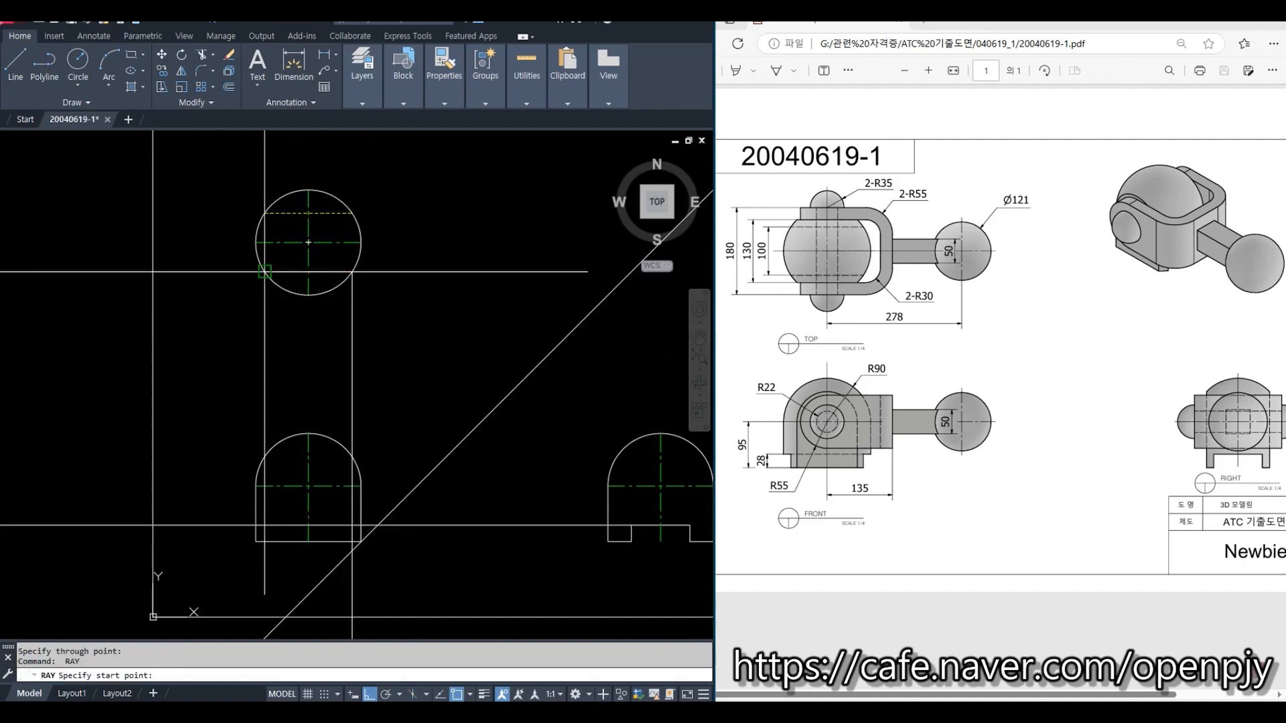
{"action": "left_click", "coordinate": [266, 272]}
{"action": "left_click", "coordinate": [265, 338]}
{"action": "key", "text": "Return"}
Step: Use Fillet with radius 0 to join the front view's base line to both vertical rays with sharp corners
{"action": "scroll", "coordinate": [279, 552], "scroll_direction": "up", "scroll_amount": 2}
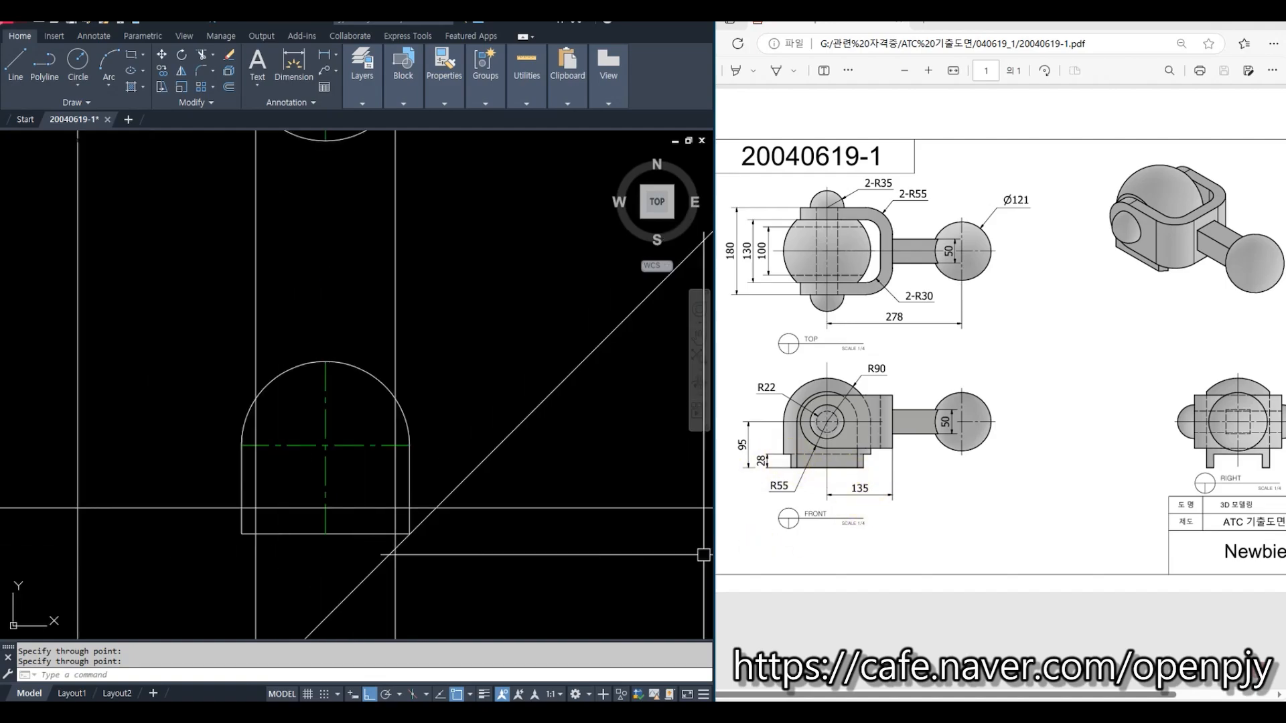
{"action": "scroll", "coordinate": [280, 550], "scroll_direction": "up", "scroll_amount": 2}
{"action": "type", "text": "f"}
{"action": "key", "text": "Return"}
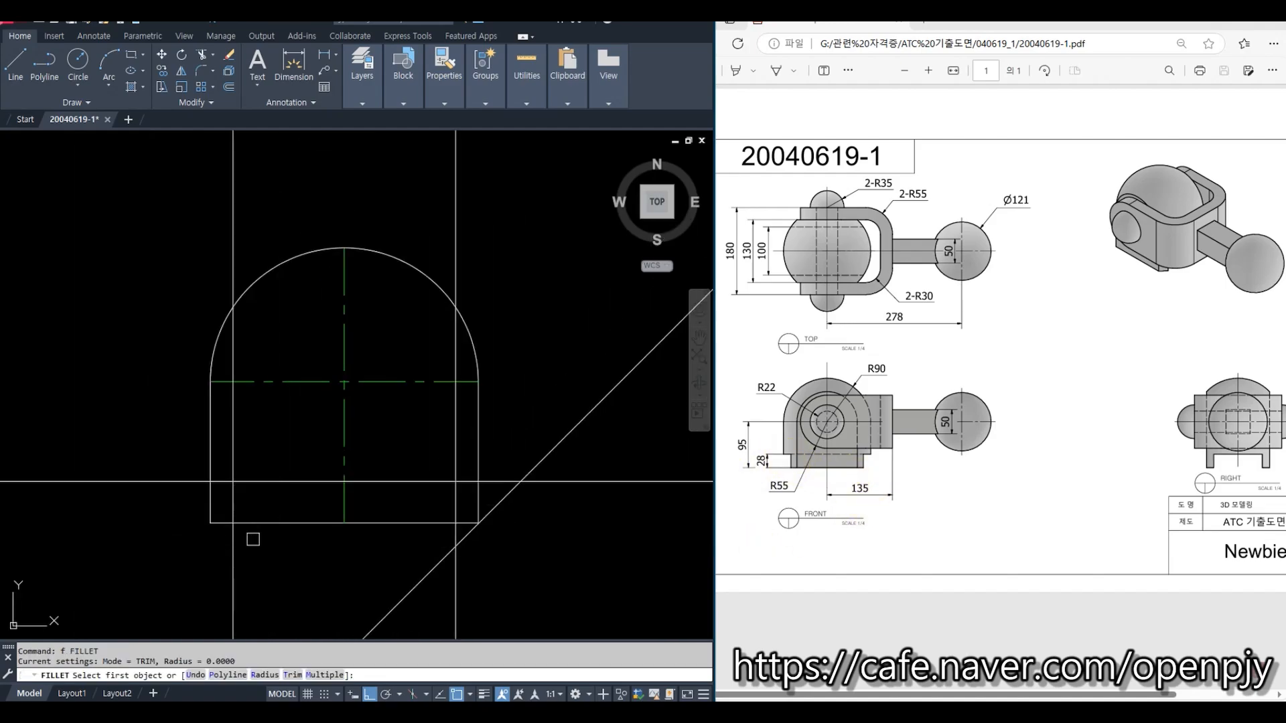
{"action": "left_click", "coordinate": [246, 523]}
{"action": "left_click", "coordinate": [234, 514]}
{"action": "key", "text": "Return"}
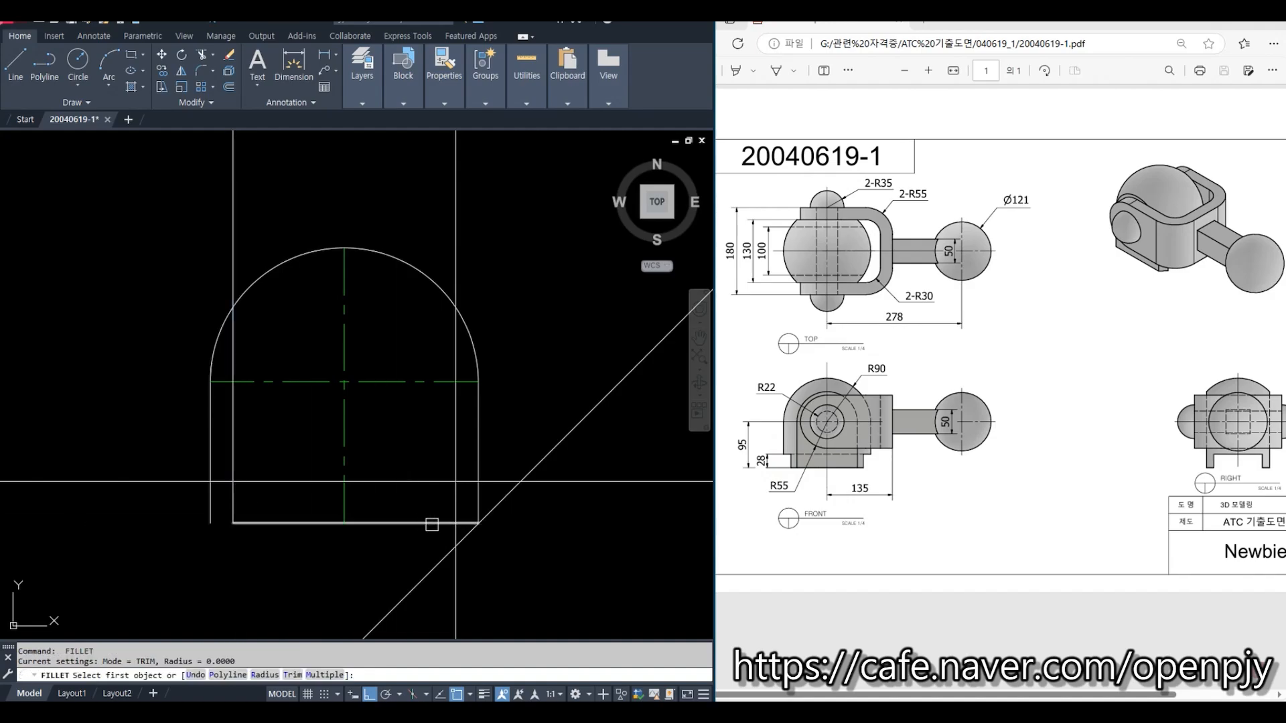
{"action": "left_click", "coordinate": [355, 522]}
{"action": "left_click", "coordinate": [456, 509]}
{"action": "key", "text": "Escape"}
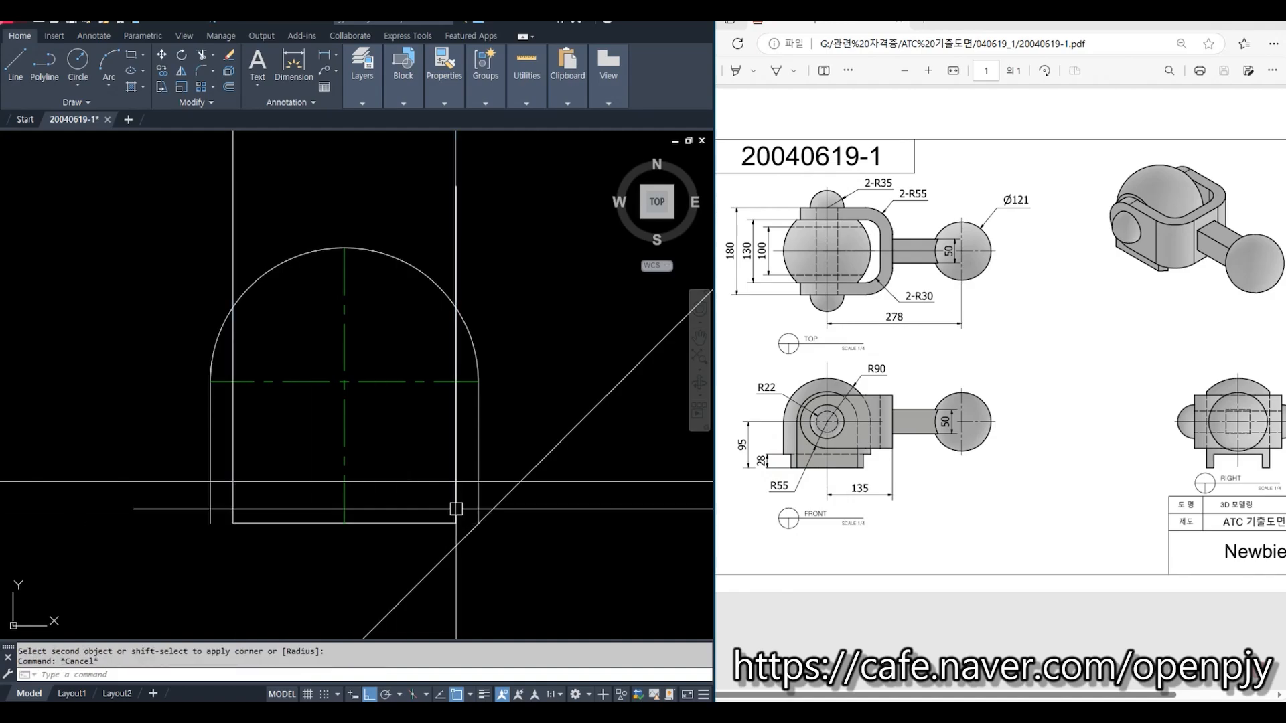
Step: Trim the front view's vertical rays above the horizontal ray and the profile's outer sides below it
{"action": "type", "text": "tr"}
{"action": "key", "text": "Return"}
{"action": "left_click", "coordinate": [419, 481]}
{"action": "key", "text": "Return"}
{"action": "left_click", "coordinate": [454, 459]}
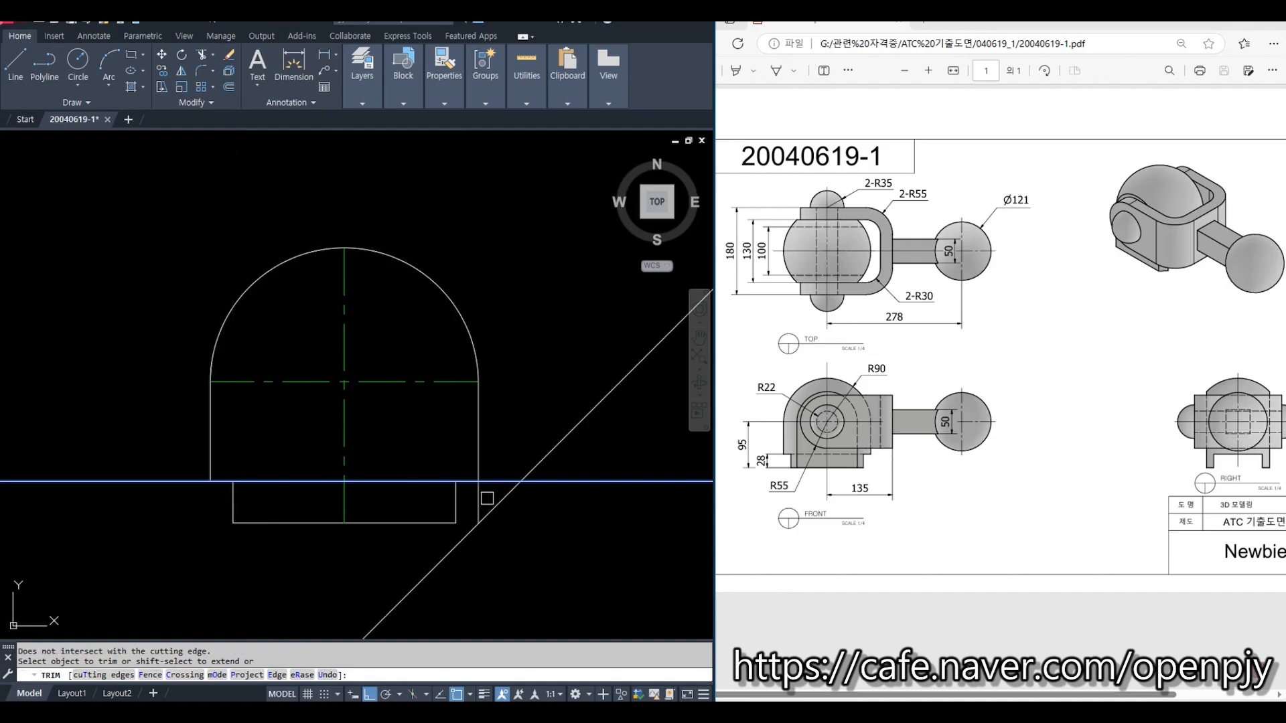
{"action": "key", "text": "Escape"}
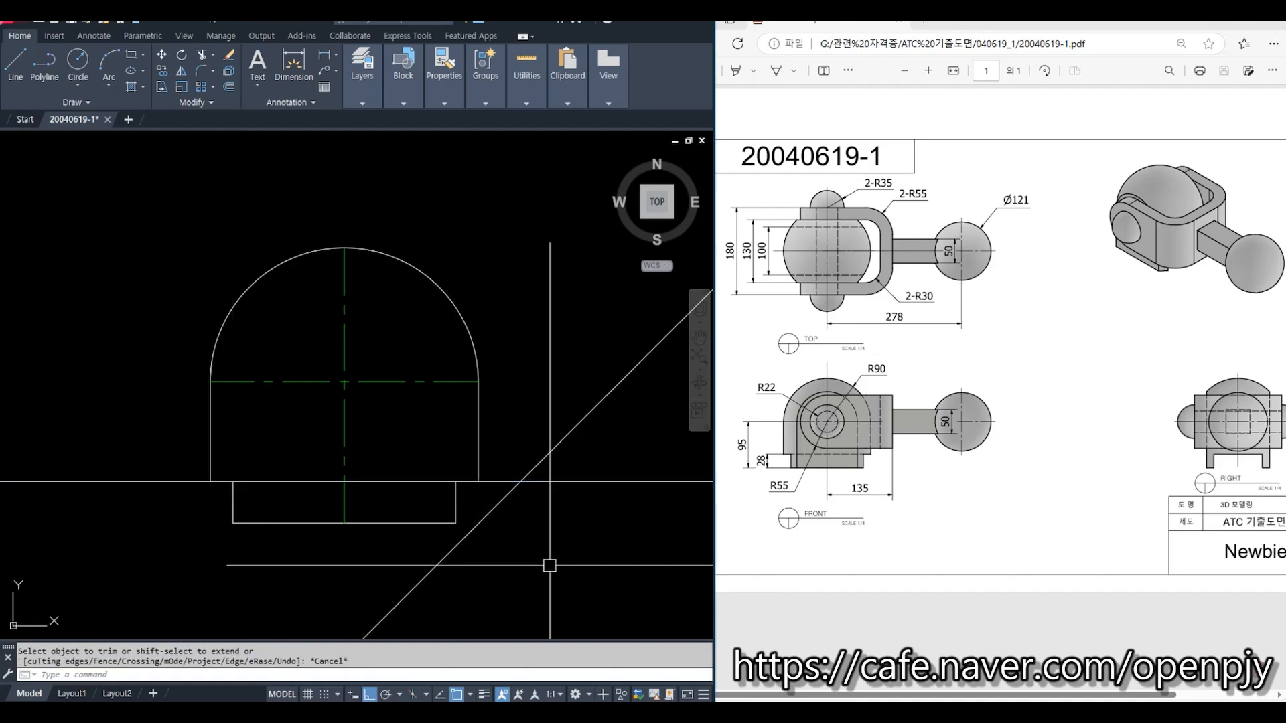
Step: Trim the horizontal ray outside the front view profile's two outer sides
{"action": "type", "text": "tr"}
{"action": "key", "text": "Return"}
{"action": "left_click", "coordinate": [479, 466]}
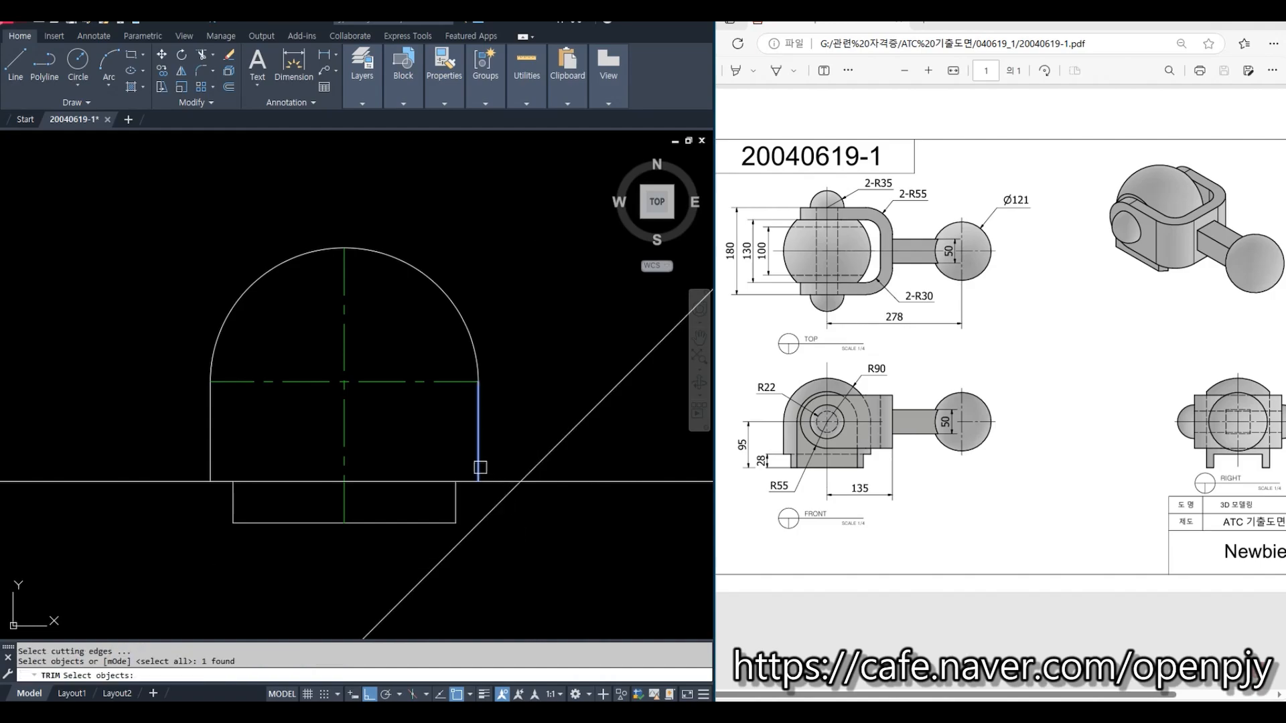
{"action": "key", "text": "Return"}
{"action": "left_click", "coordinate": [178, 480]}
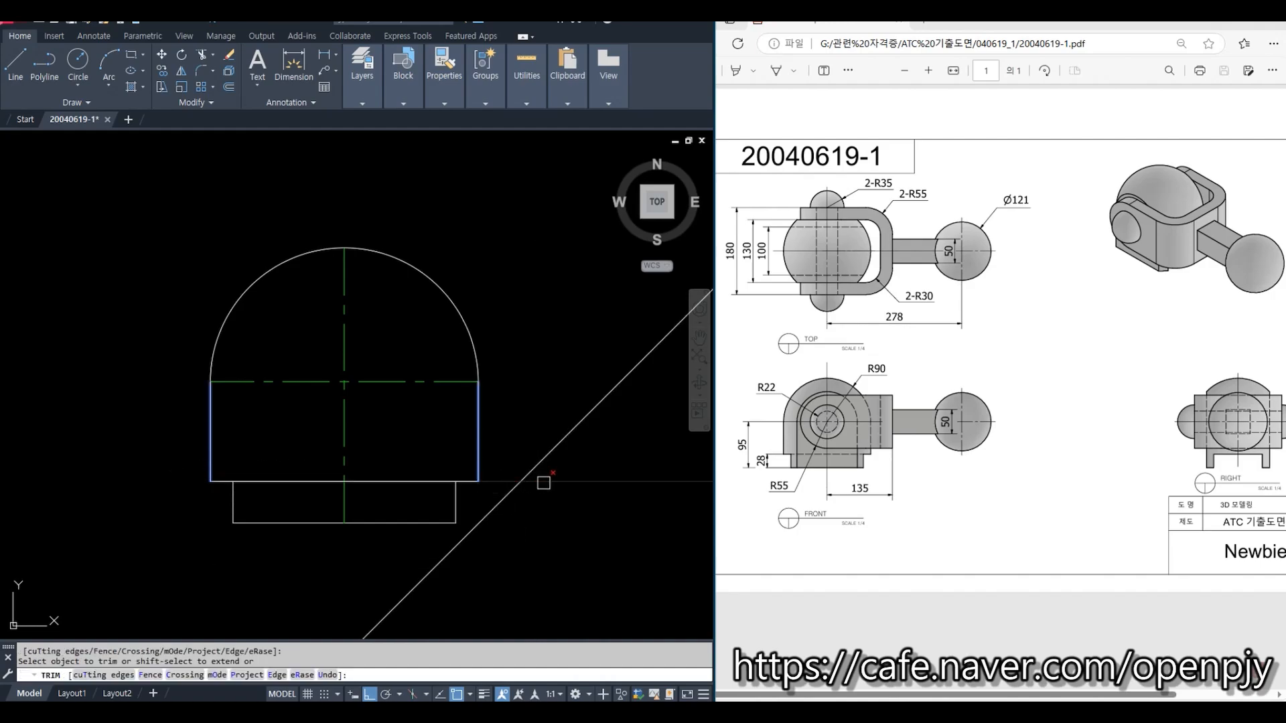
{"action": "key", "text": "Escape"}
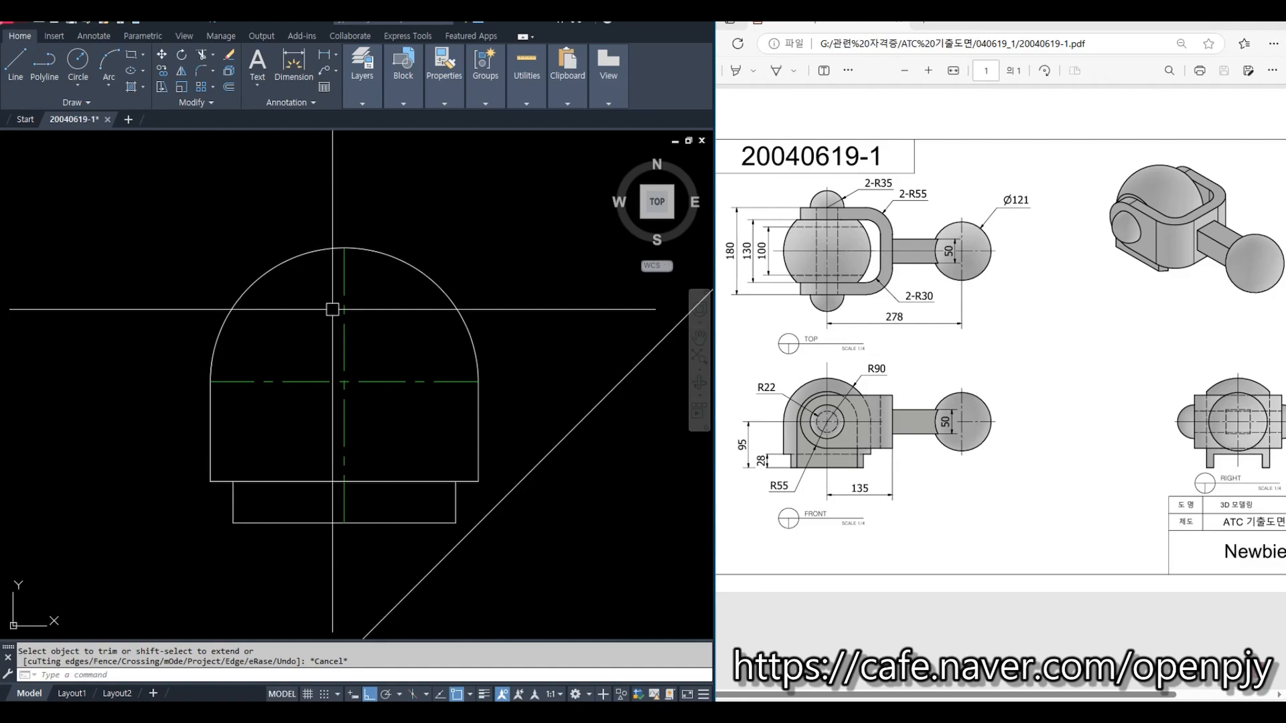
Step: Break the front view's horizontal line above the base at the points where both base sides meet it
{"action": "left_click", "coordinate": [196, 104]}
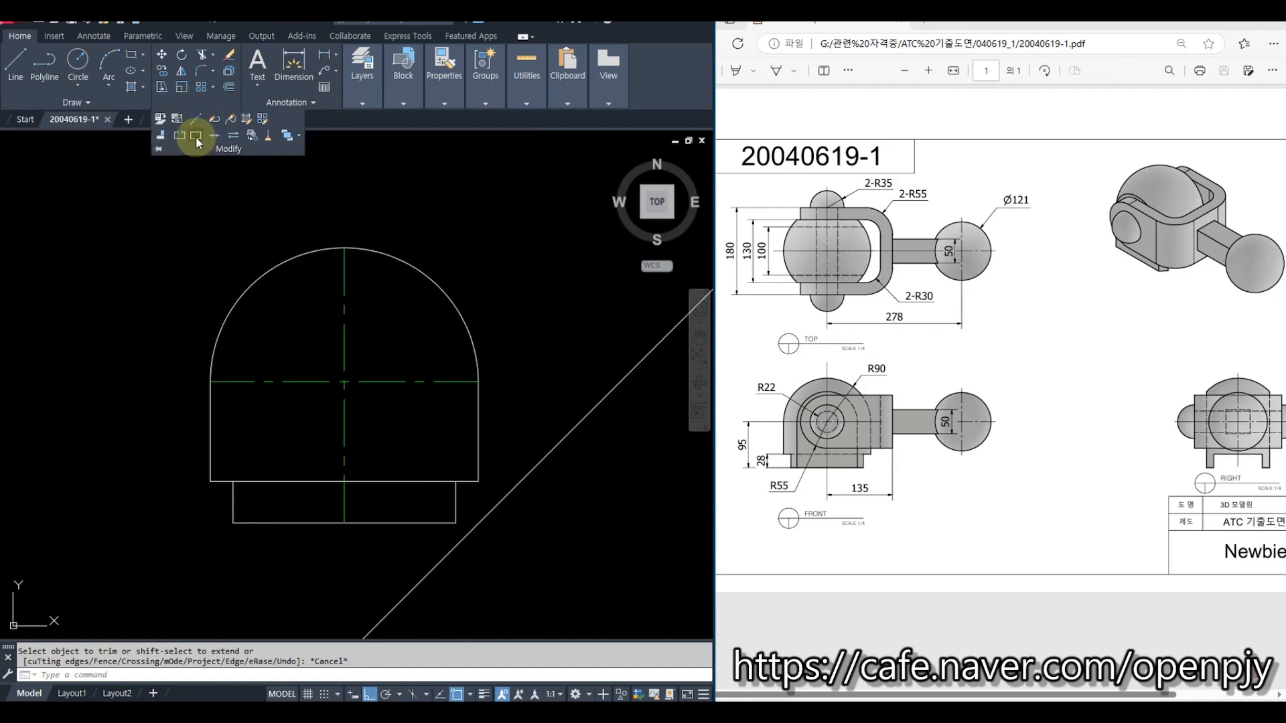
{"action": "left_click", "coordinate": [195, 134]}
{"action": "scroll", "coordinate": [267, 459], "scroll_direction": "up", "scroll_amount": 2}
{"action": "left_click", "coordinate": [239, 494]}
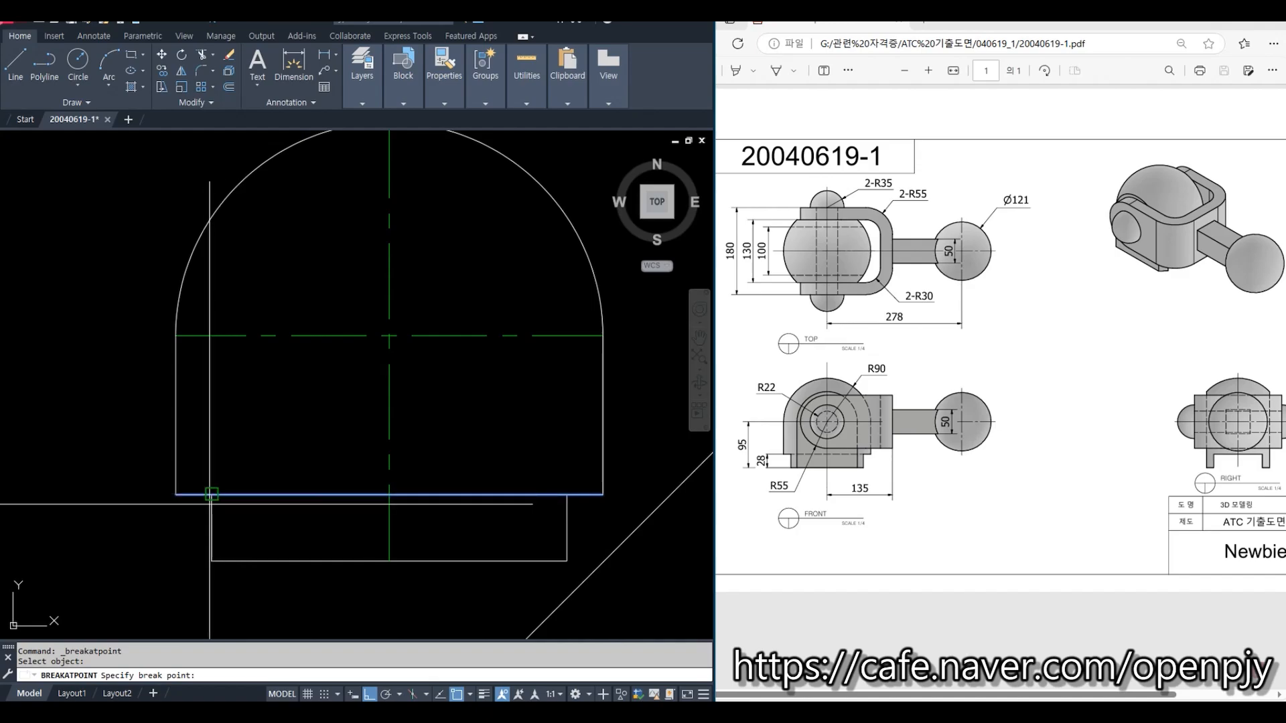
{"action": "left_click", "coordinate": [217, 493]}
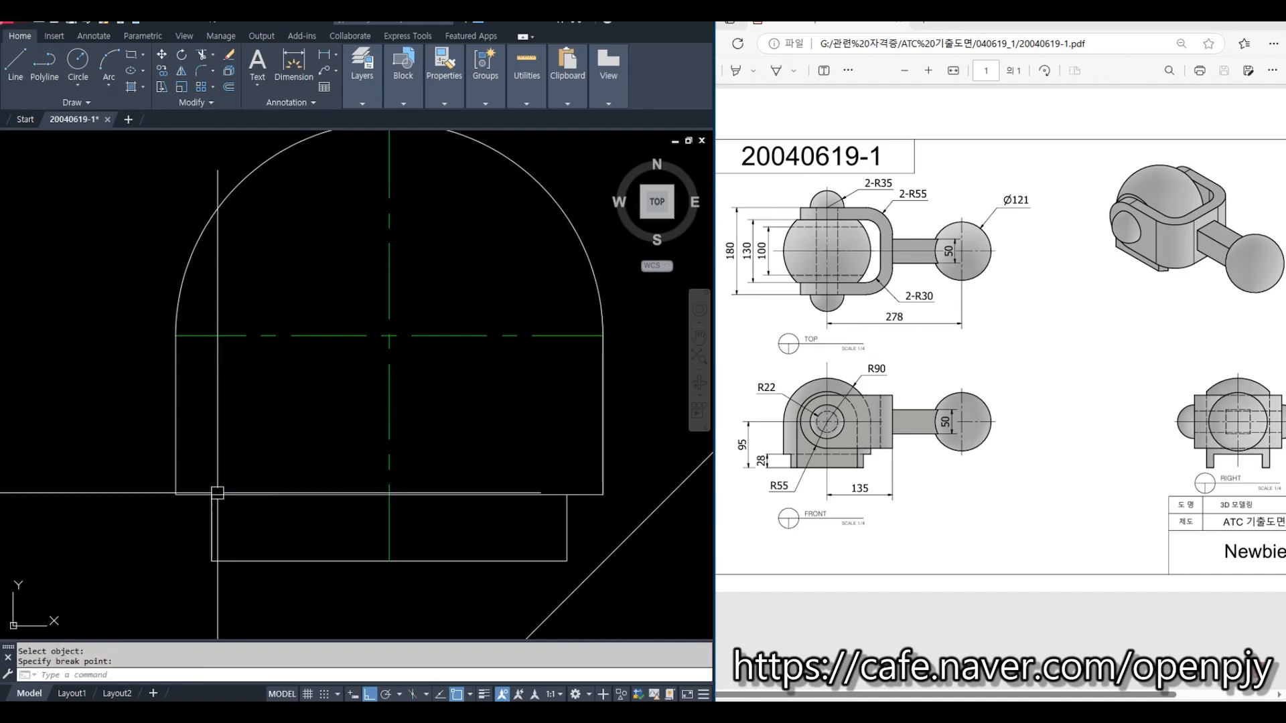
{"action": "left_click", "coordinate": [190, 102]}
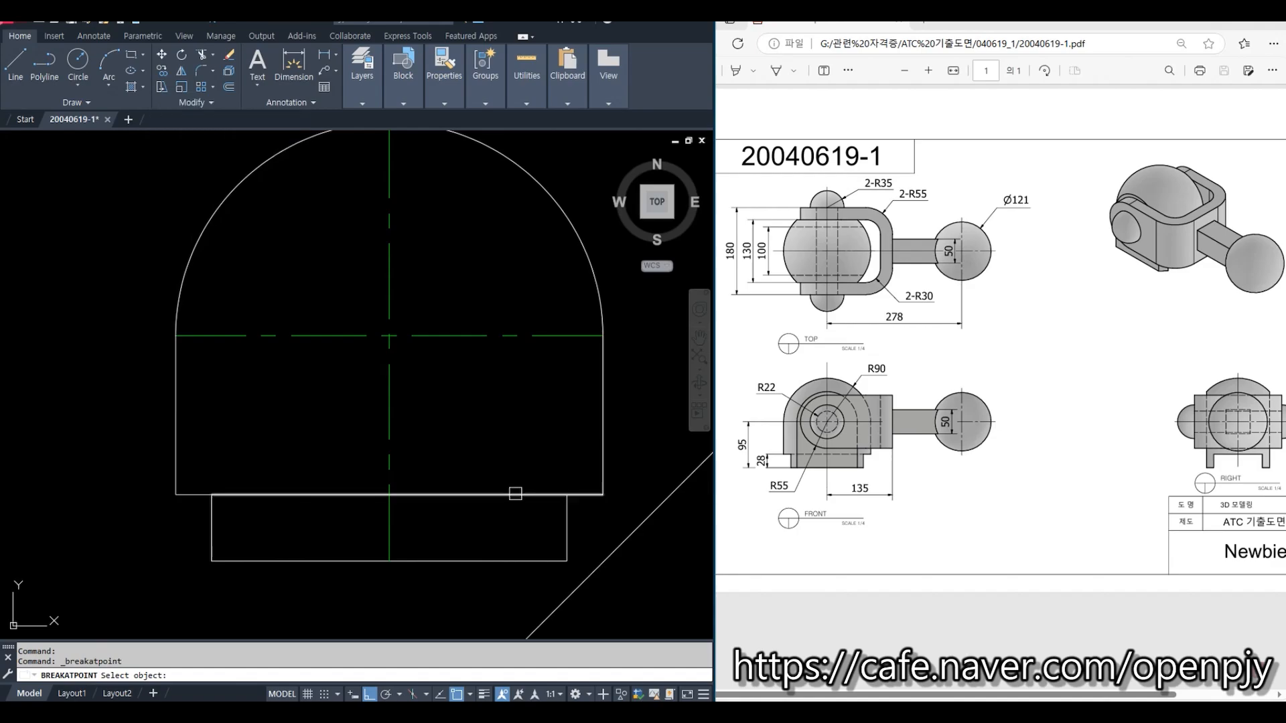
{"action": "left_click", "coordinate": [515, 494]}
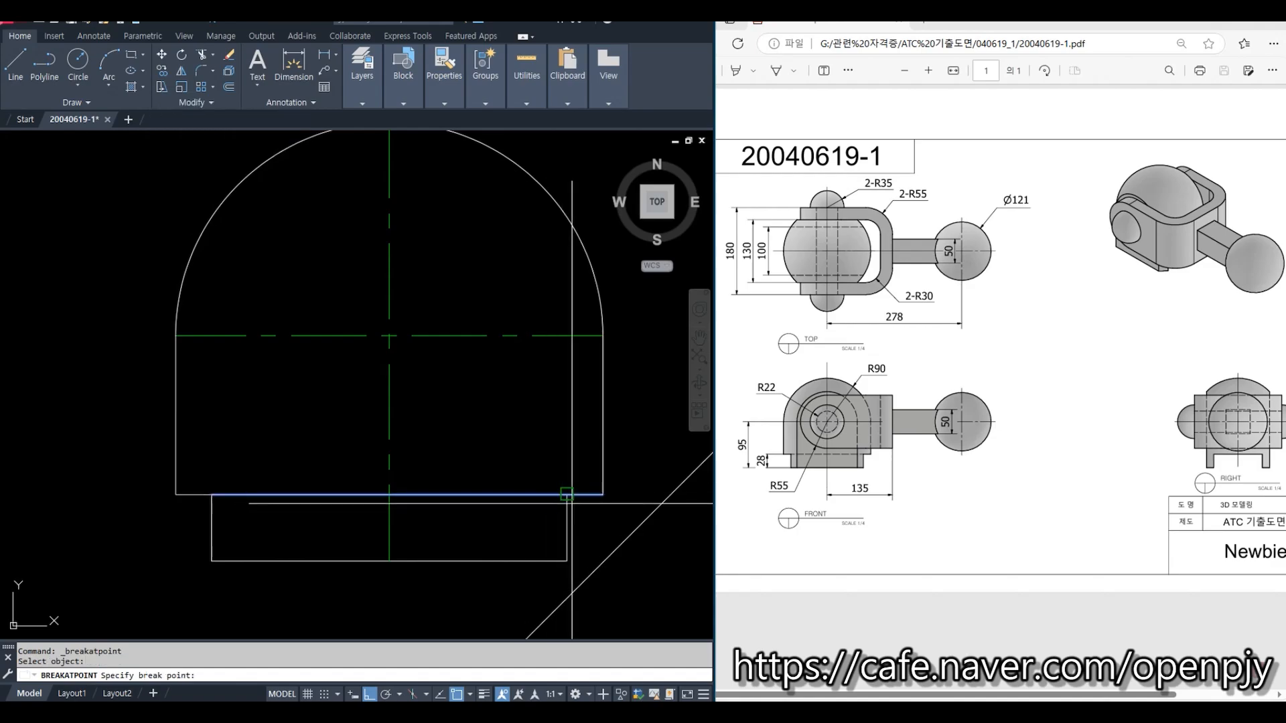
Step: Move the middle segment of the front view's broken horizontal line to the Hidden layer
{"action": "left_click", "coordinate": [505, 492]}
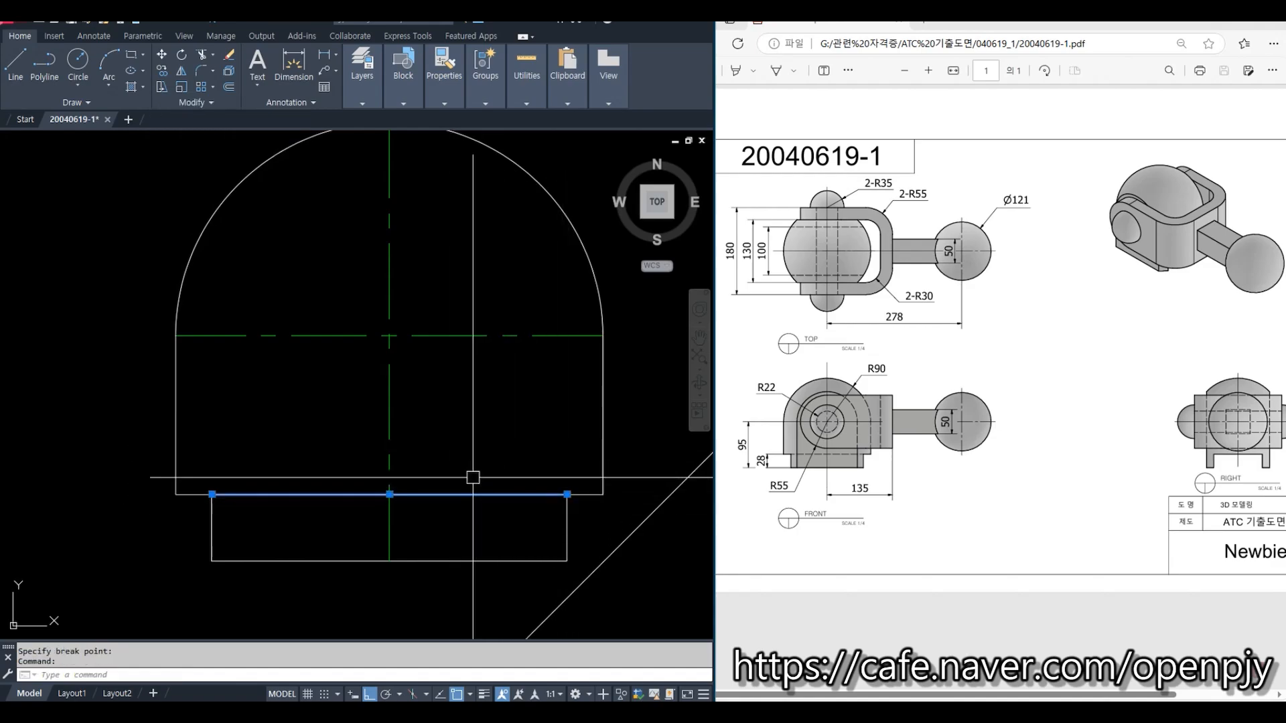
{"action": "scroll", "coordinate": [462, 482], "scroll_direction": "down", "scroll_amount": 5}
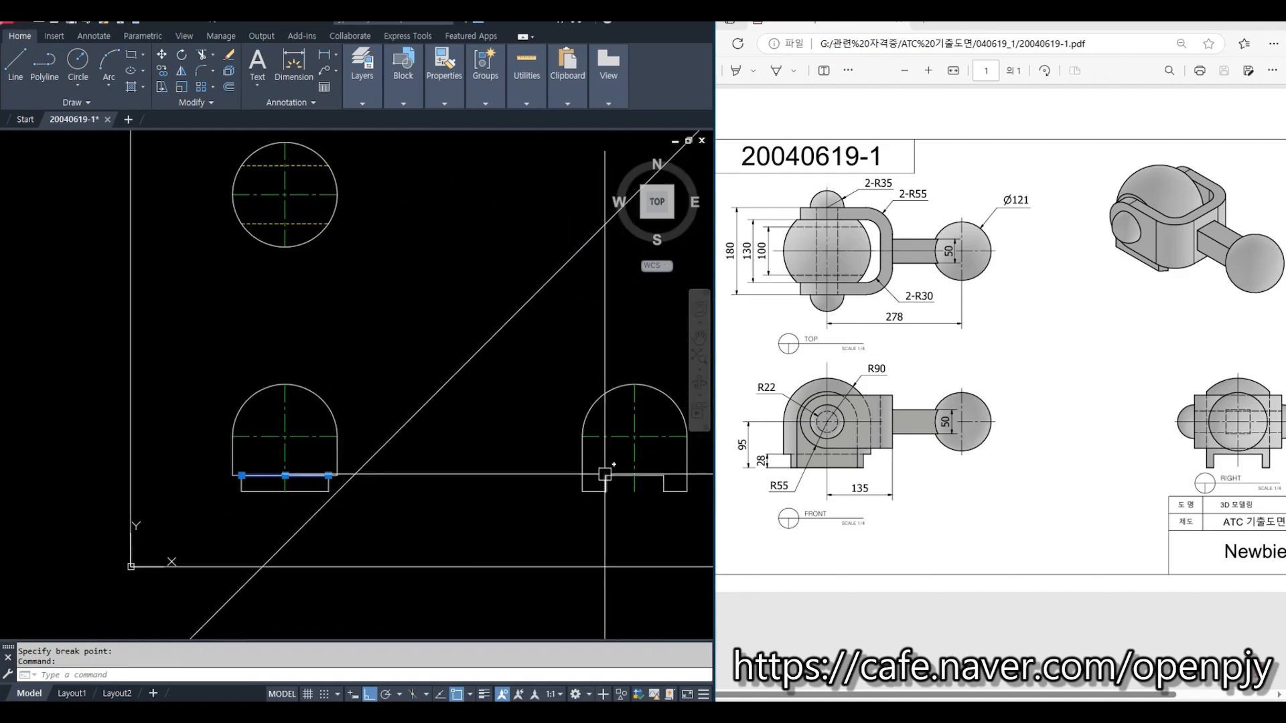
{"action": "left_click", "coordinate": [365, 104]}
{"action": "left_click", "coordinate": [472, 119]}
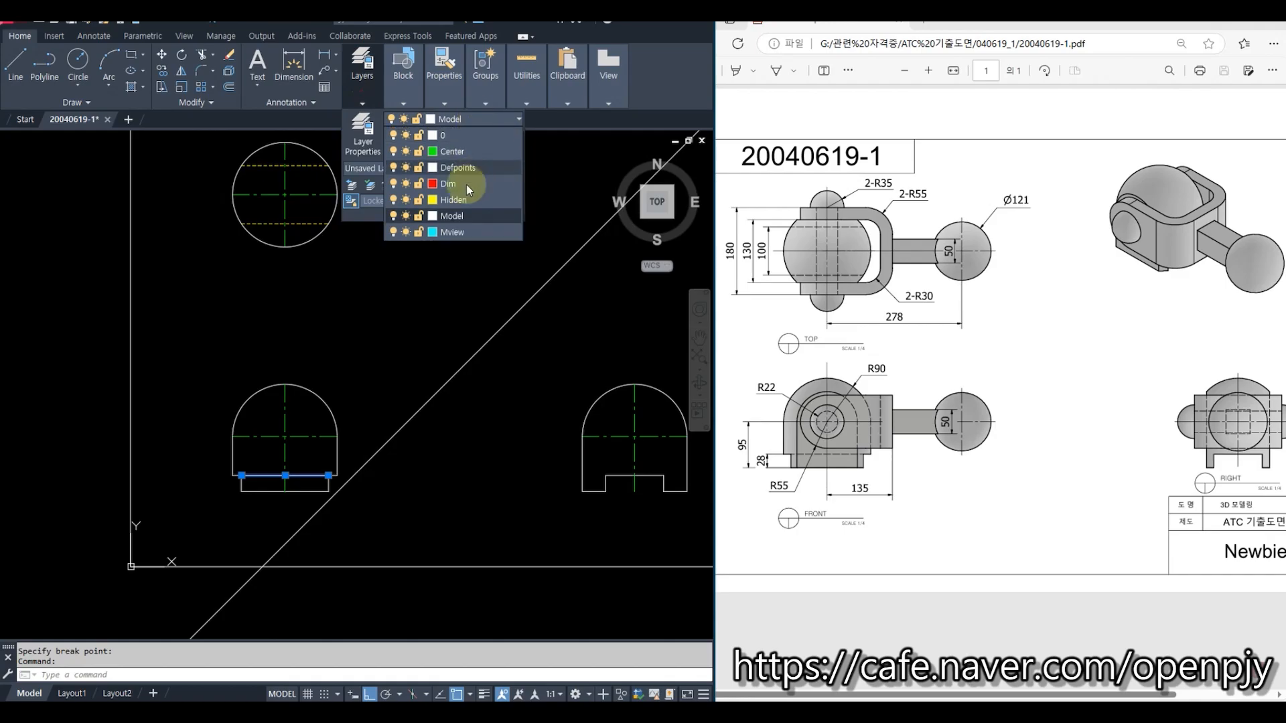
{"action": "left_click", "coordinate": [464, 197]}
{"action": "key", "text": "Escape"}
{"action": "key", "text": "Escape"}
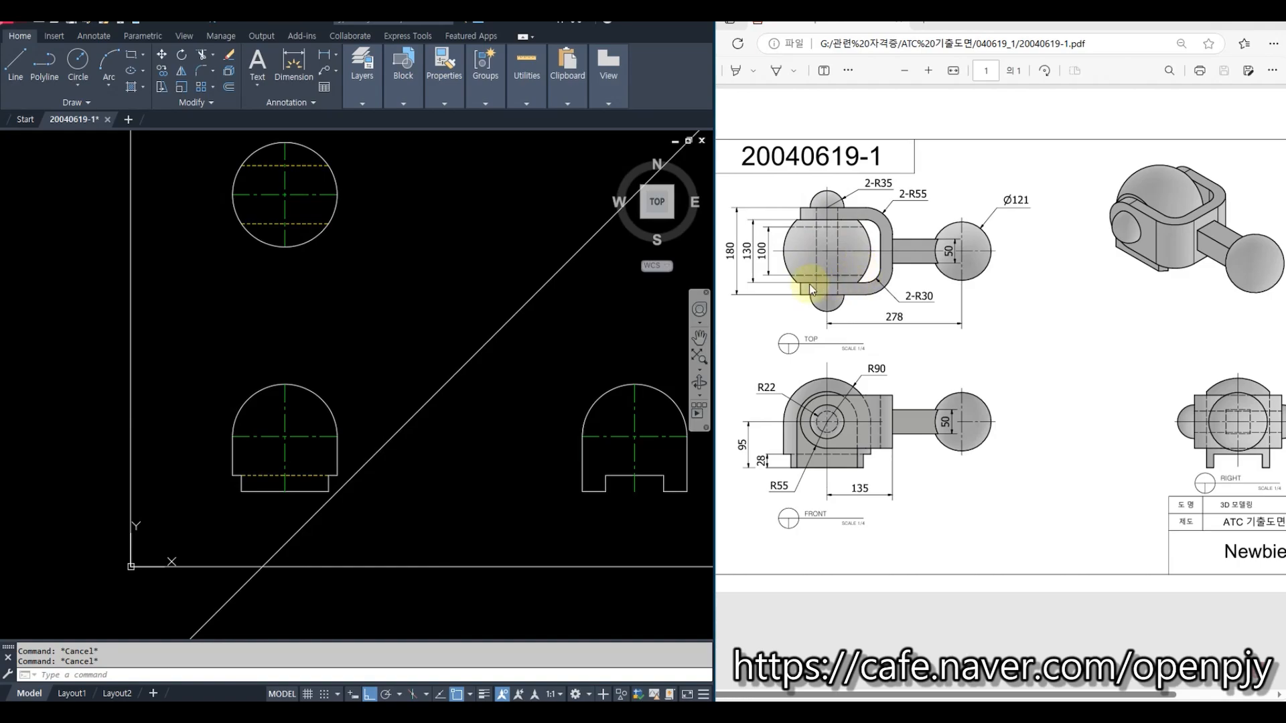
Step: Offset the top view's horizontal center line by 130/2 to both sides
{"action": "scroll", "coordinate": [369, 288], "scroll_direction": "up", "scroll_amount": 3}
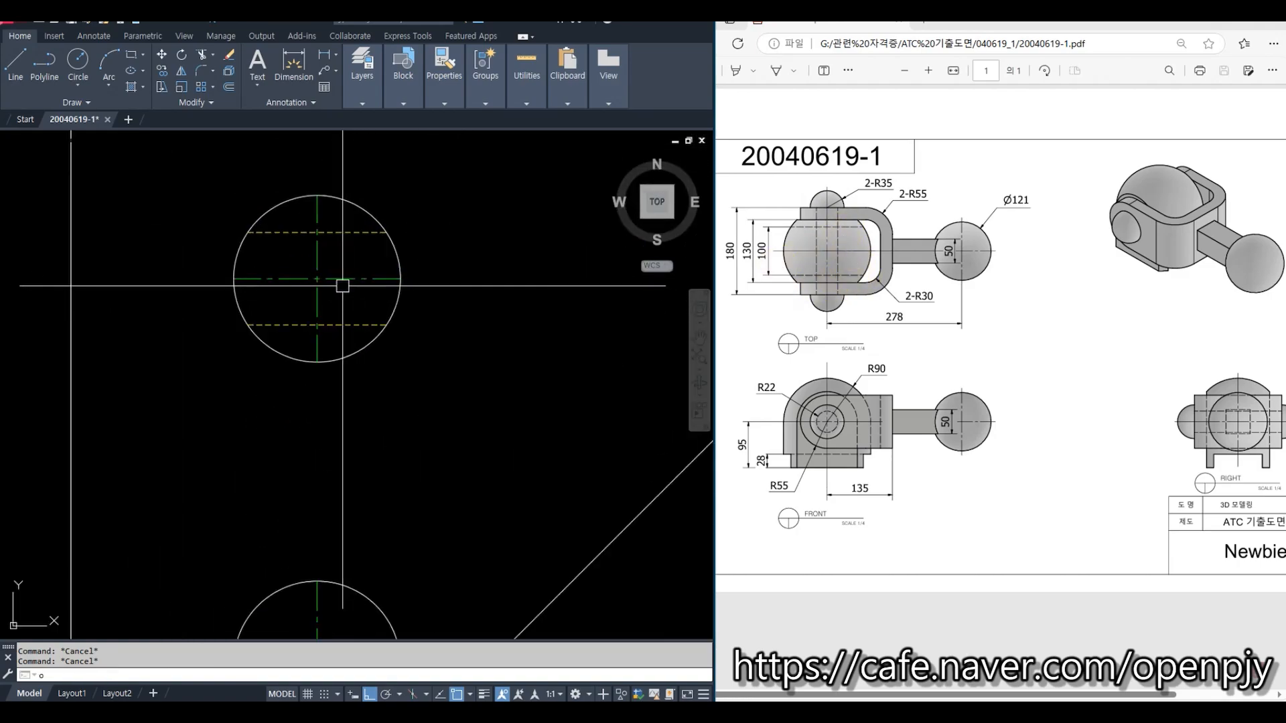
{"action": "type", "text": "o"}
{"action": "key", "text": "Return"}
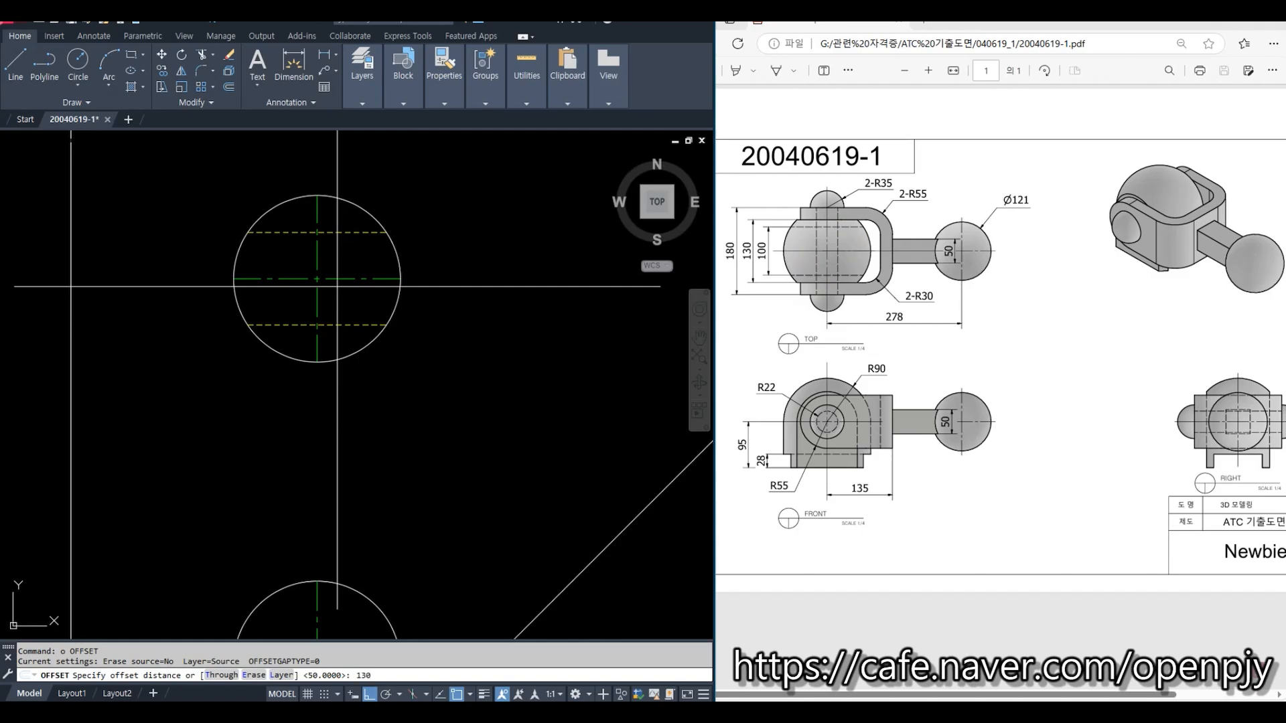
{"action": "key", "text": "Return"}
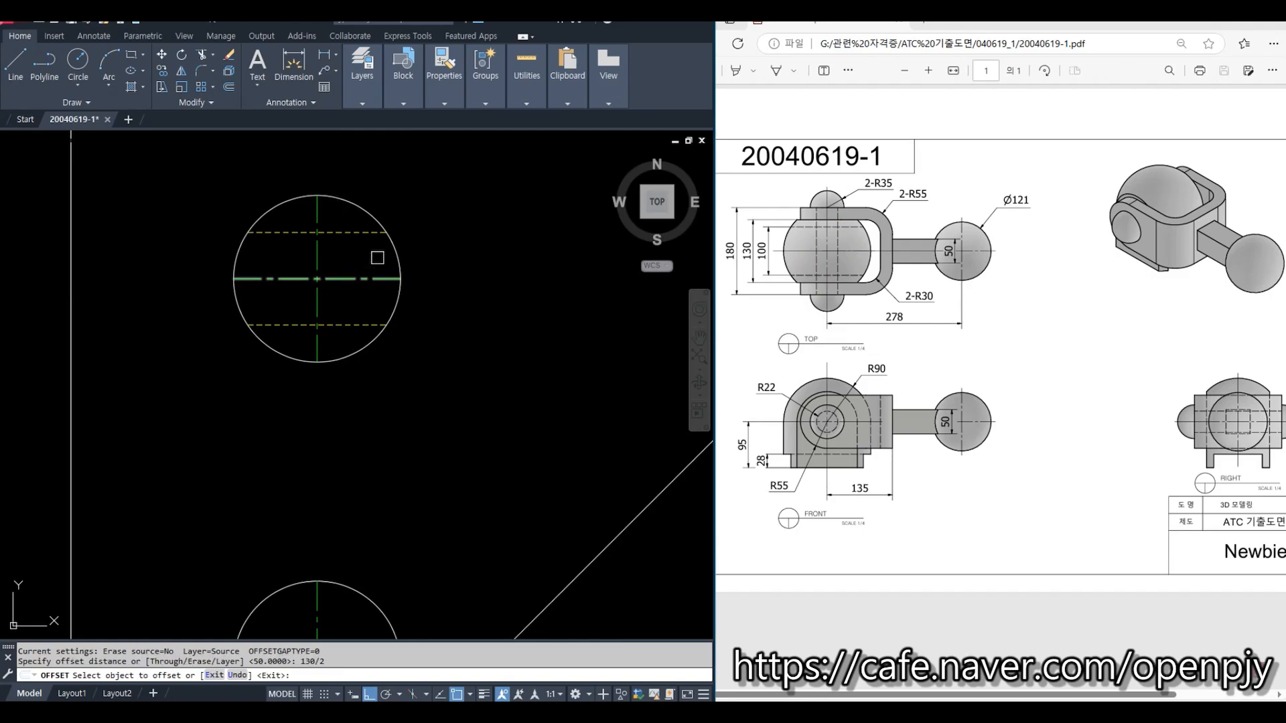
{"action": "left_click", "coordinate": [374, 281]}
{"action": "left_click", "coordinate": [372, 270]}
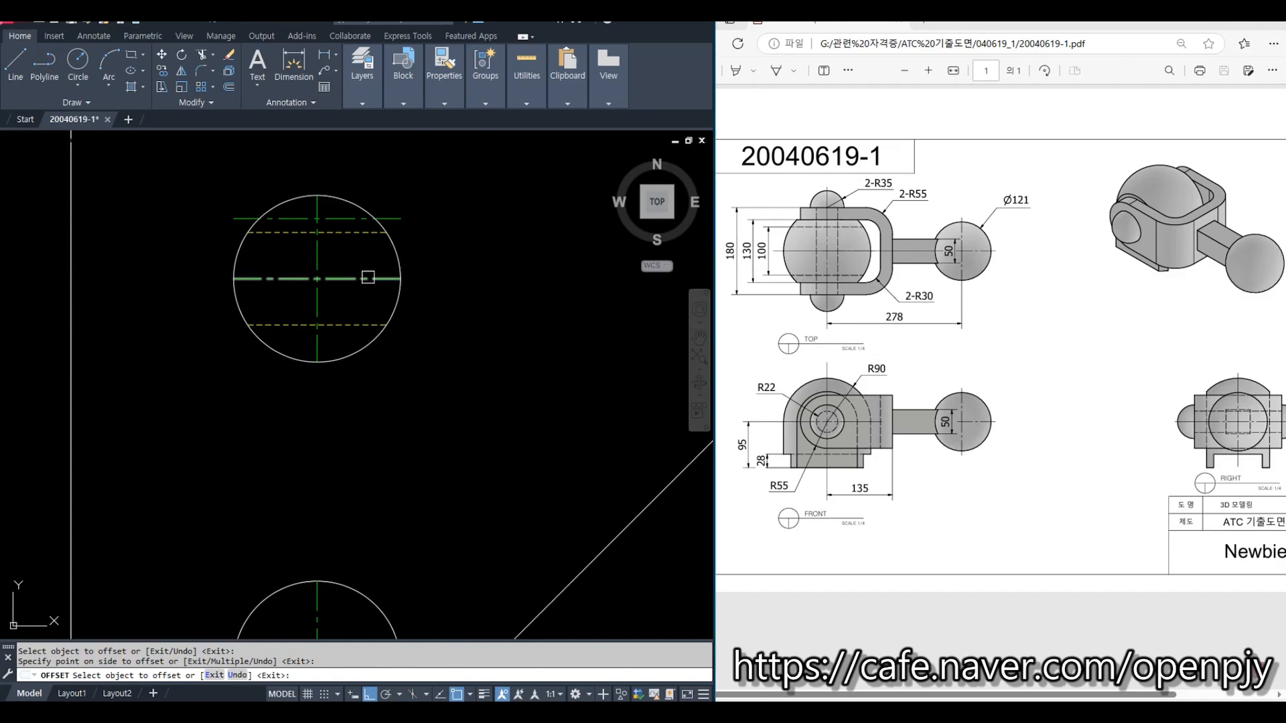
{"action": "left_click", "coordinate": [368, 278]}
{"action": "left_click", "coordinate": [385, 302]}
{"action": "key", "text": "Escape"}
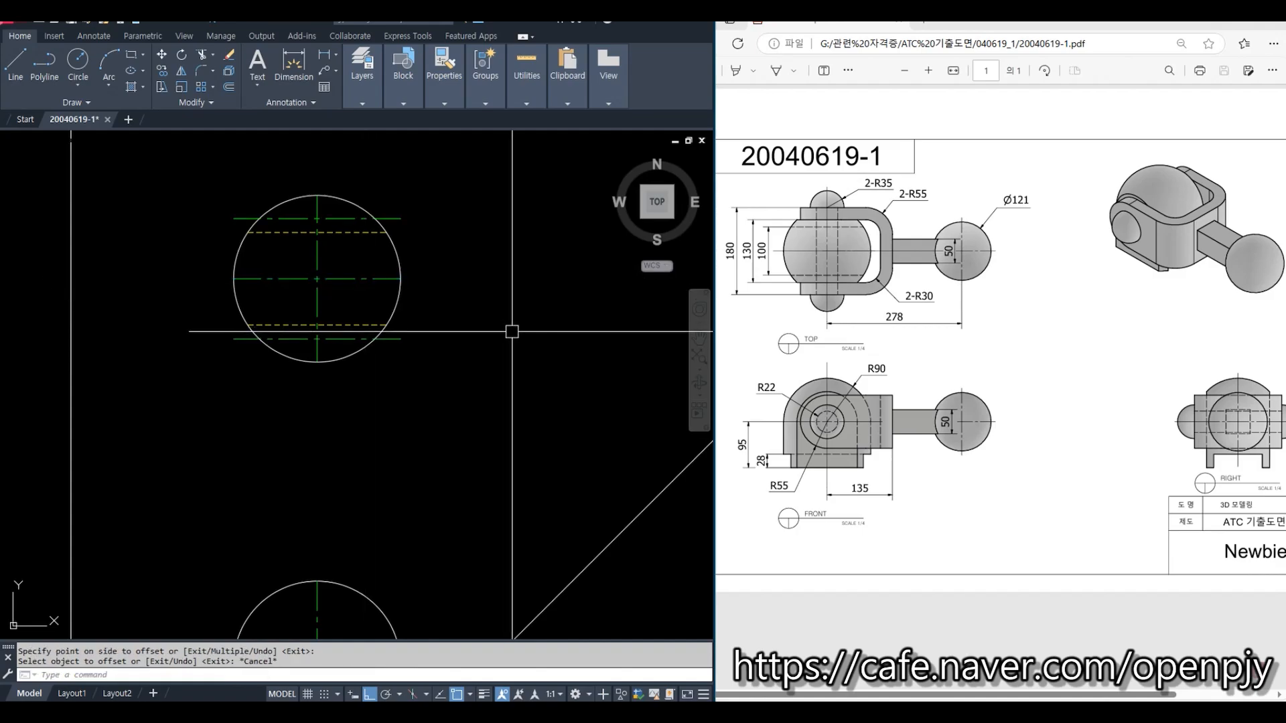
Step: Trim the top view's circle above the upper and below the lower offset line
{"action": "type", "text": "t"}
{"action": "key", "text": "Return"}
{"action": "left_click", "coordinate": [403, 340]}
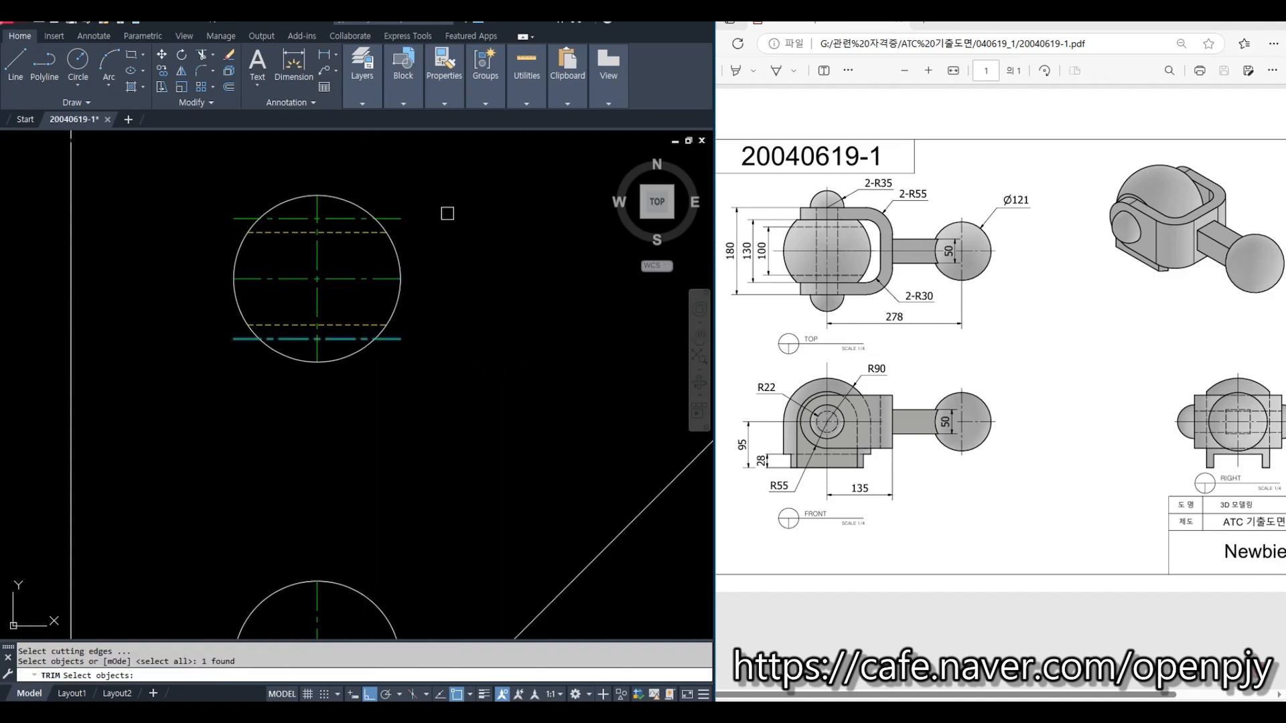
{"action": "key", "text": "Return"}
{"action": "left_click", "coordinate": [395, 196]}
{"action": "left_click", "coordinate": [278, 177]}
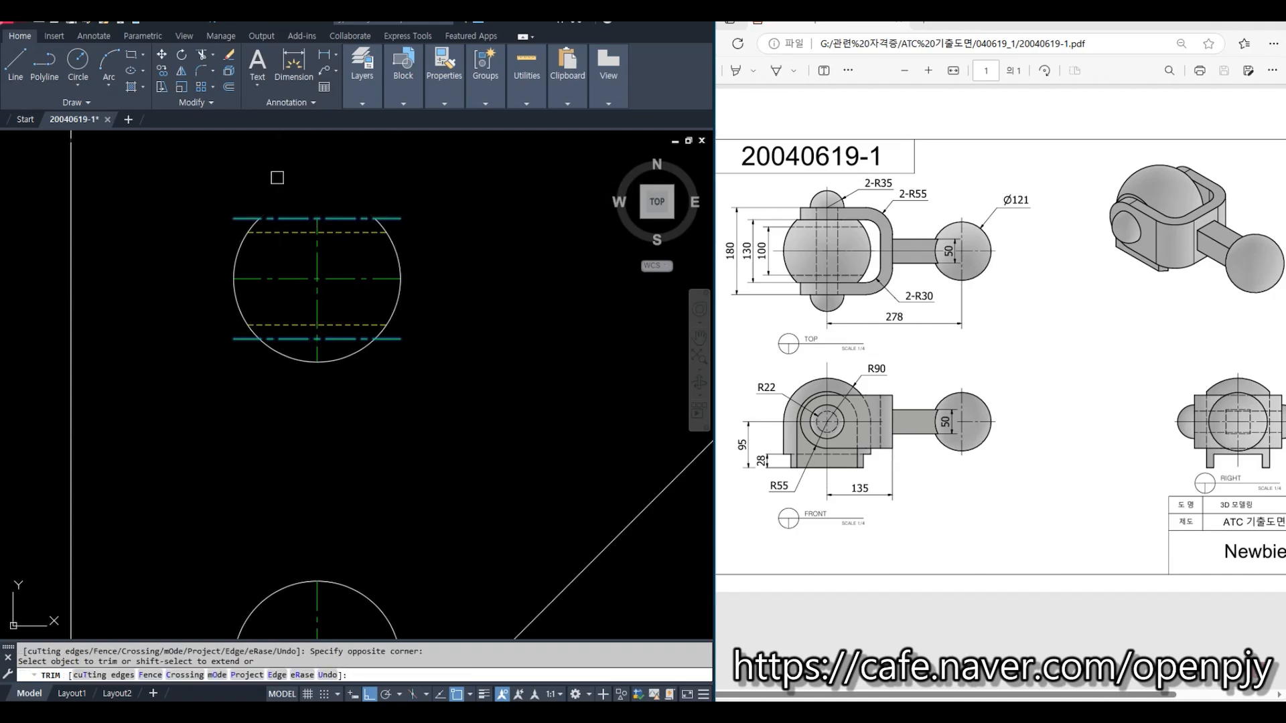
{"action": "left_click", "coordinate": [394, 380]}
{"action": "left_click", "coordinate": [262, 351]}
{"action": "key", "text": "Escape"}
Step: Trim the ends of the top view's two offset lines that project beyond the side arcs
{"action": "key", "text": "space"}
{"action": "left_click", "coordinate": [400, 265]}
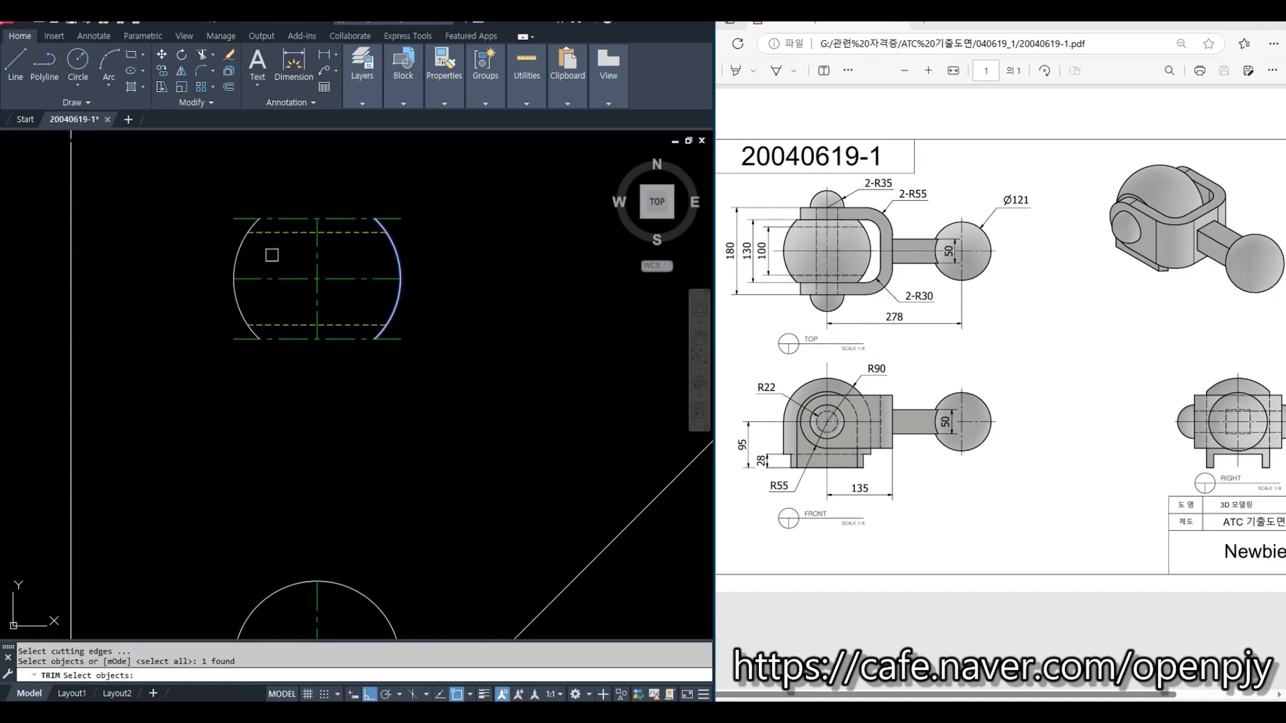
{"action": "key", "text": "space"}
{"action": "left_click", "coordinate": [392, 220]}
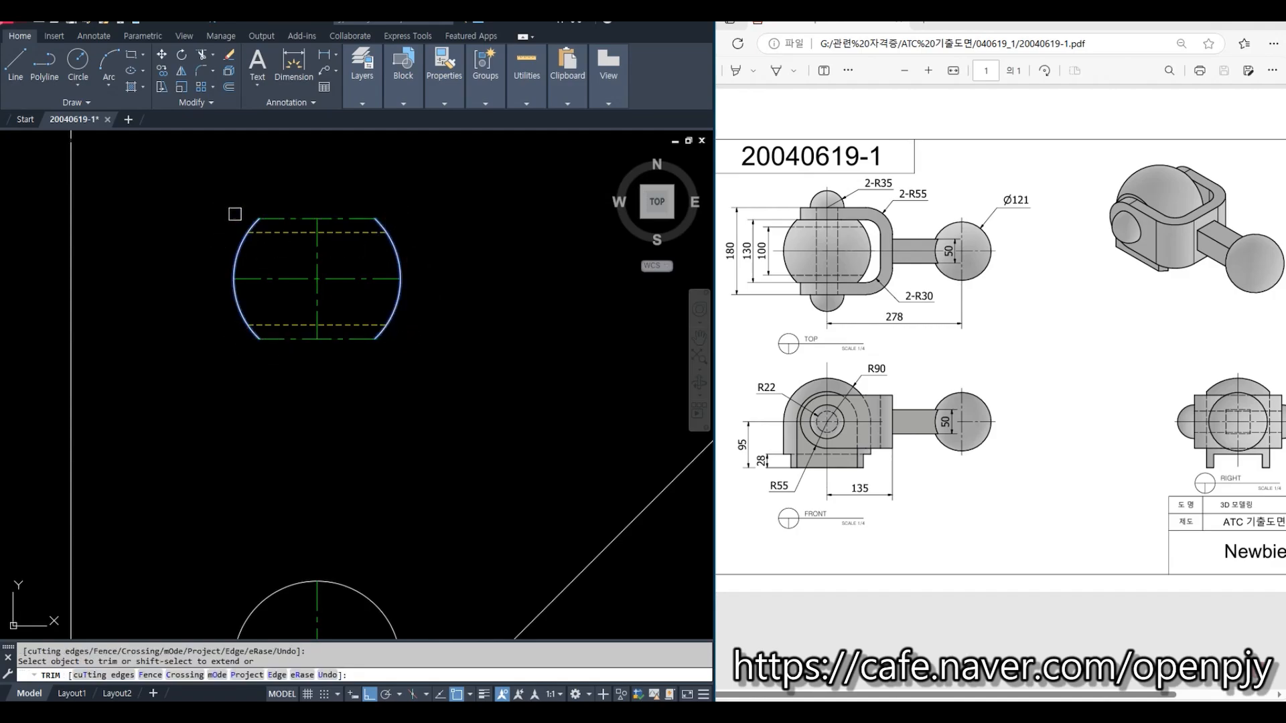
{"action": "key", "text": "Escape"}
Step: Match the properties of the top view's side arc onto both offset lines
{"action": "left_click", "coordinate": [243, 242]}
{"action": "type", "text": "ma"}
{"action": "key", "text": "Return"}
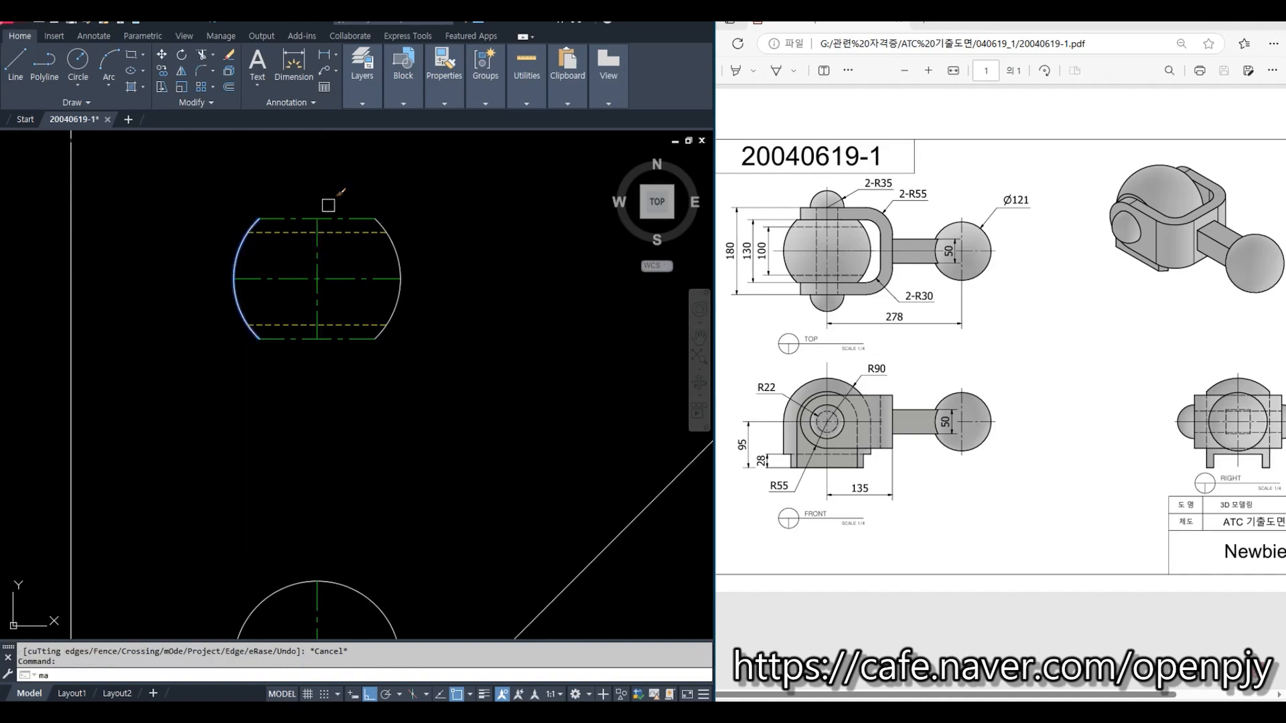
{"action": "key", "text": "Escape"}
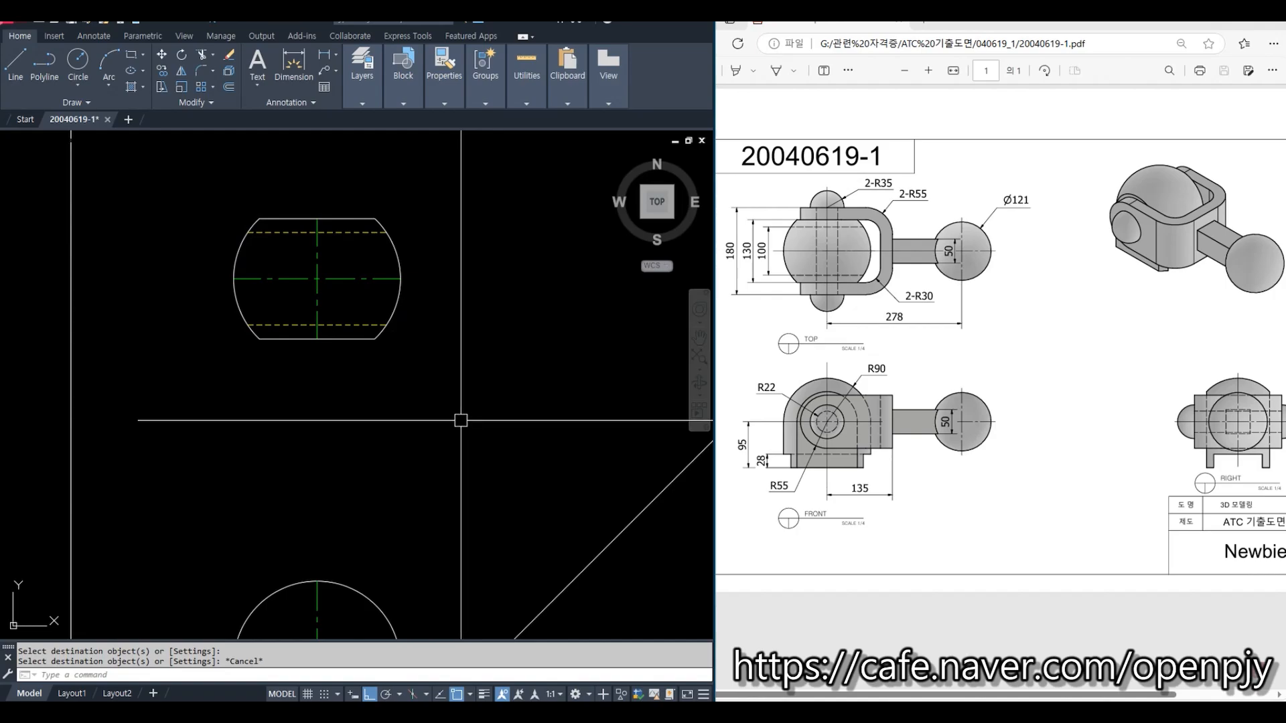
Step: Offset the right view's vertical center line by 130/2 to both sides
{"action": "scroll", "coordinate": [482, 442], "scroll_direction": "down", "scroll_amount": 3}
{"action": "middle_click_drag", "start_coordinate": [505, 460], "coordinate": [299, 357]}
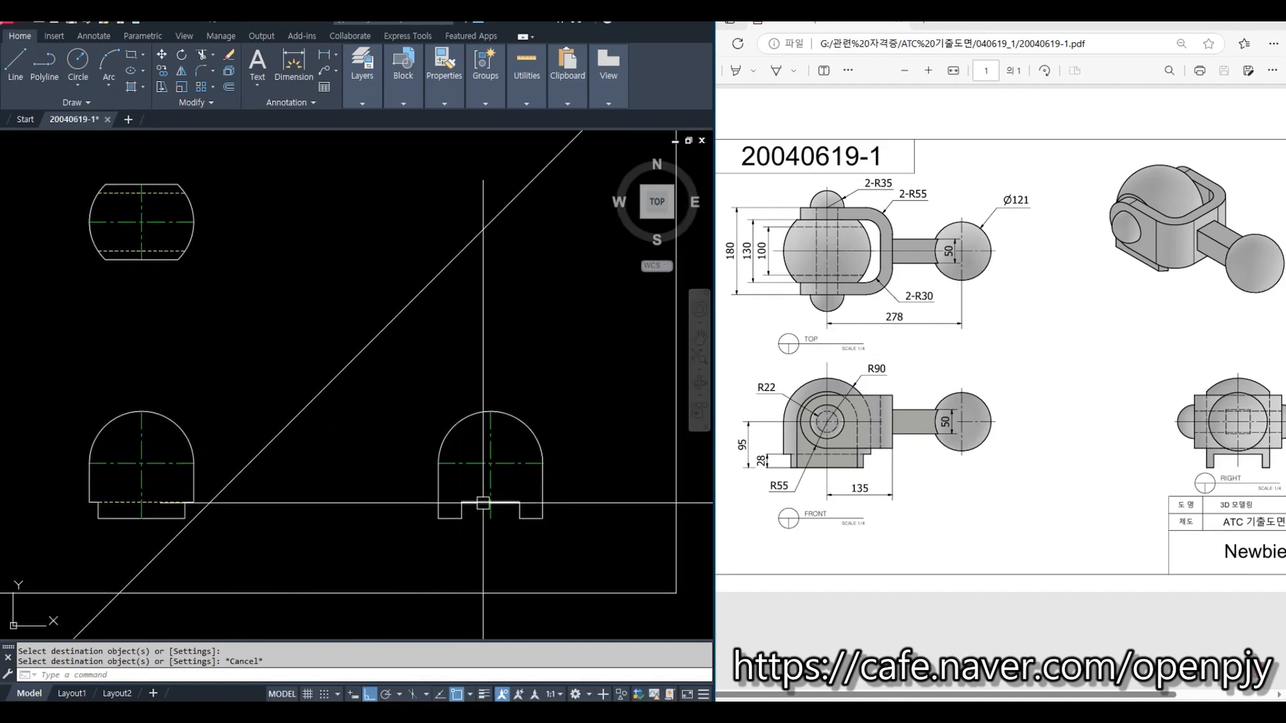
{"action": "type", "text": "o"}
{"action": "key", "text": "Return"}
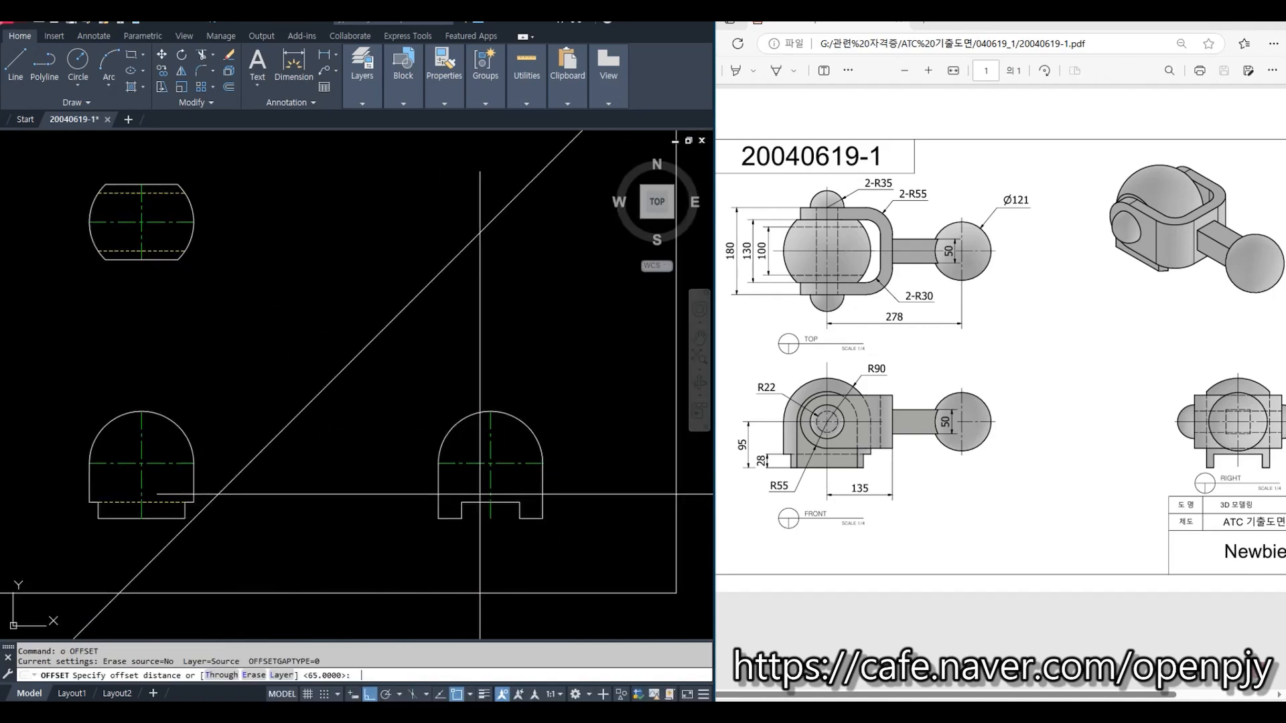
{"action": "type", "text": "130/2"}
{"action": "key", "text": "Return"}
{"action": "scroll", "coordinate": [479, 494], "scroll_direction": "up", "scroll_amount": 2}
{"action": "left_click", "coordinate": [496, 483]}
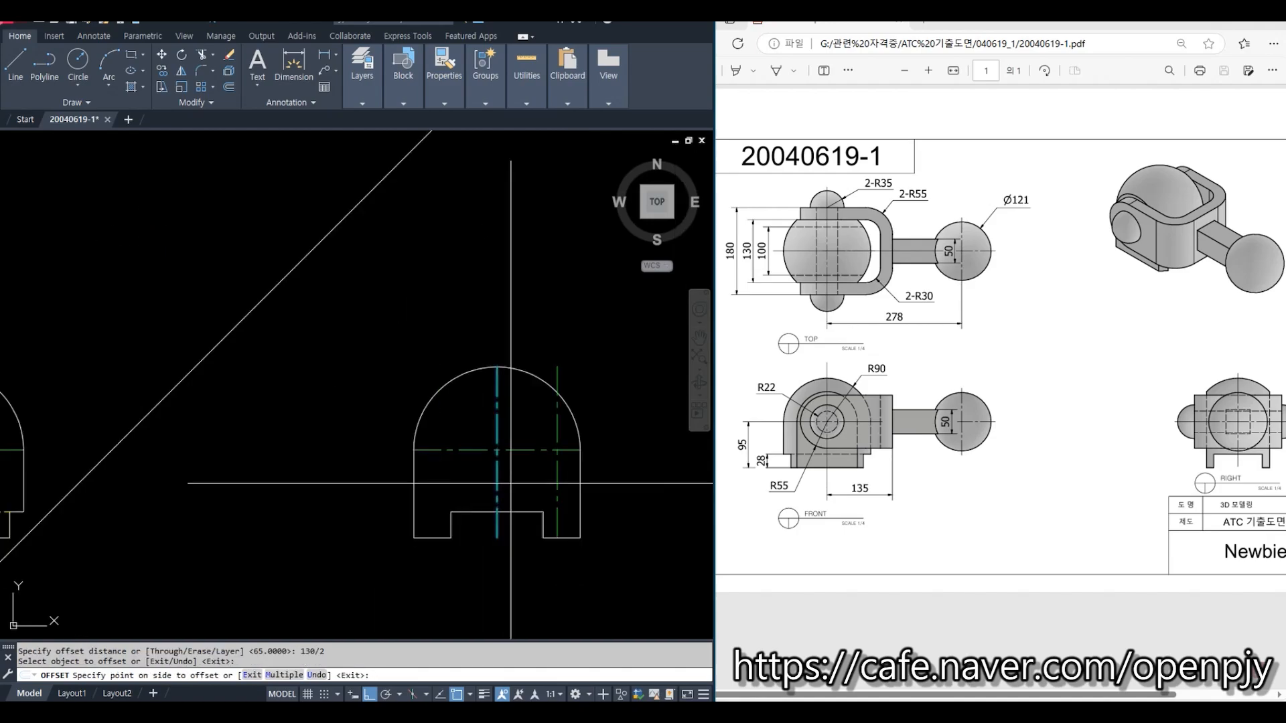
{"action": "left_click", "coordinate": [499, 482]}
{"action": "left_click", "coordinate": [498, 482]}
{"action": "left_click", "coordinate": [443, 481]}
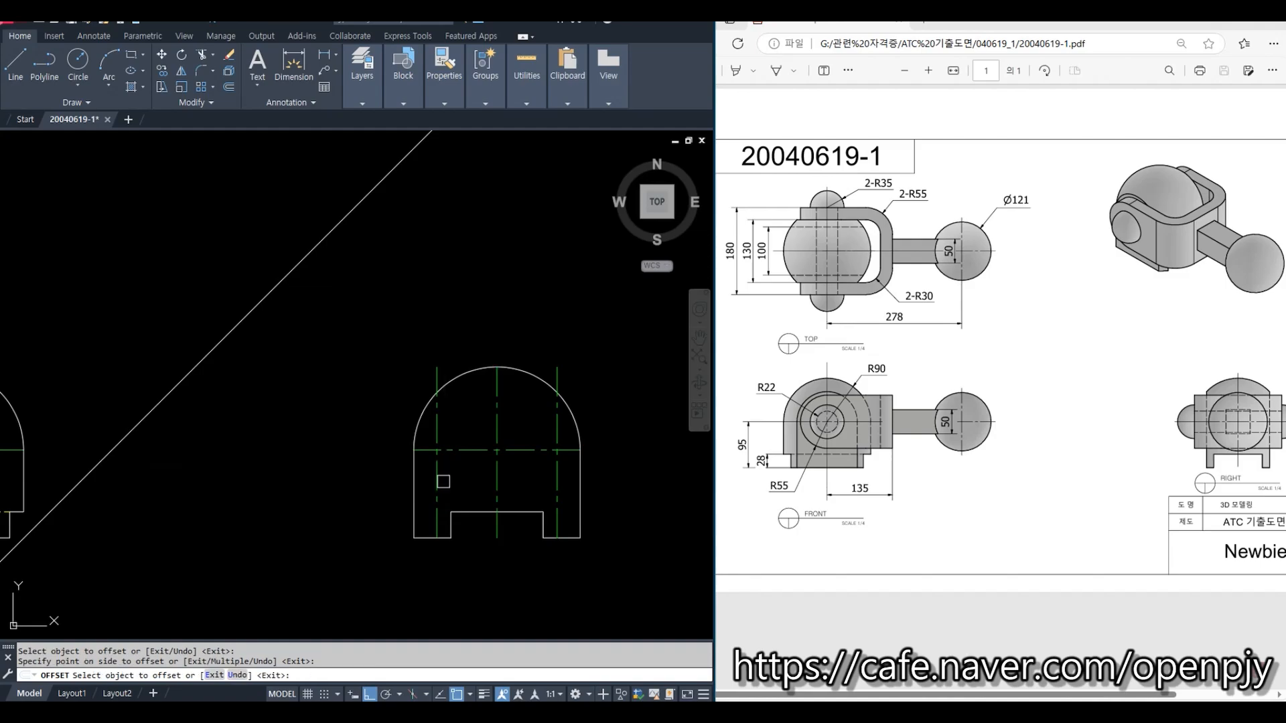
{"action": "key", "text": "Escape"}
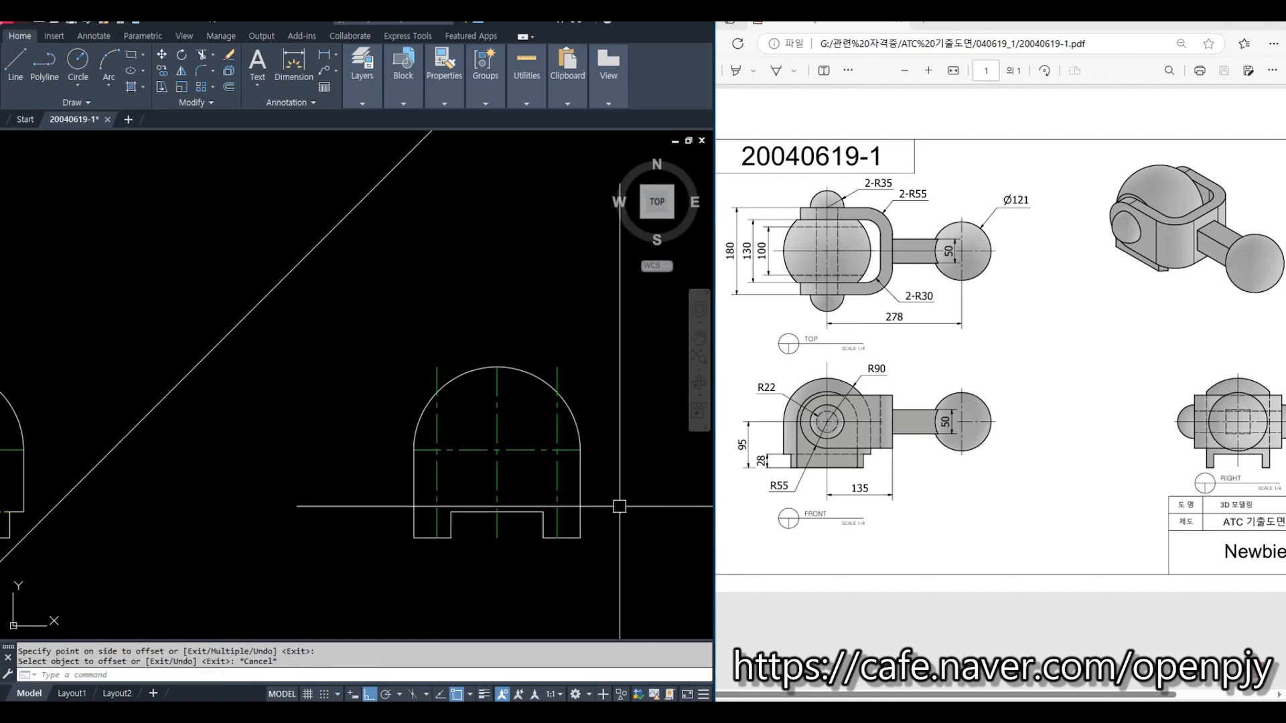
Step: Trim the right view's arc and horizontal center line outside the two vertical offset lines
{"action": "type", "text": "tr"}
{"action": "key", "text": "space"}
{"action": "left_click", "coordinate": [557, 423]}
{"action": "left_click", "coordinate": [437, 432]}
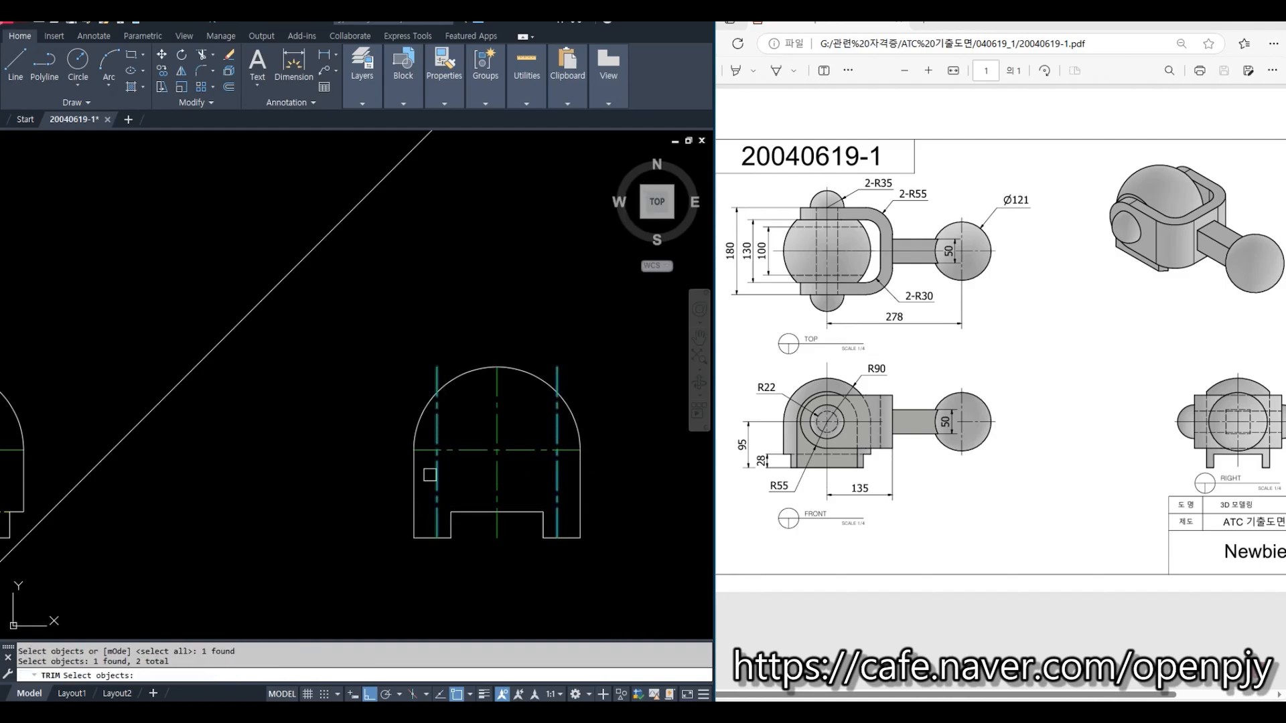
{"action": "key", "text": "space"}
{"action": "left_click", "coordinate": [417, 510]}
{"action": "left_click", "coordinate": [424, 470]}
{"action": "left_click", "coordinate": [386, 423]}
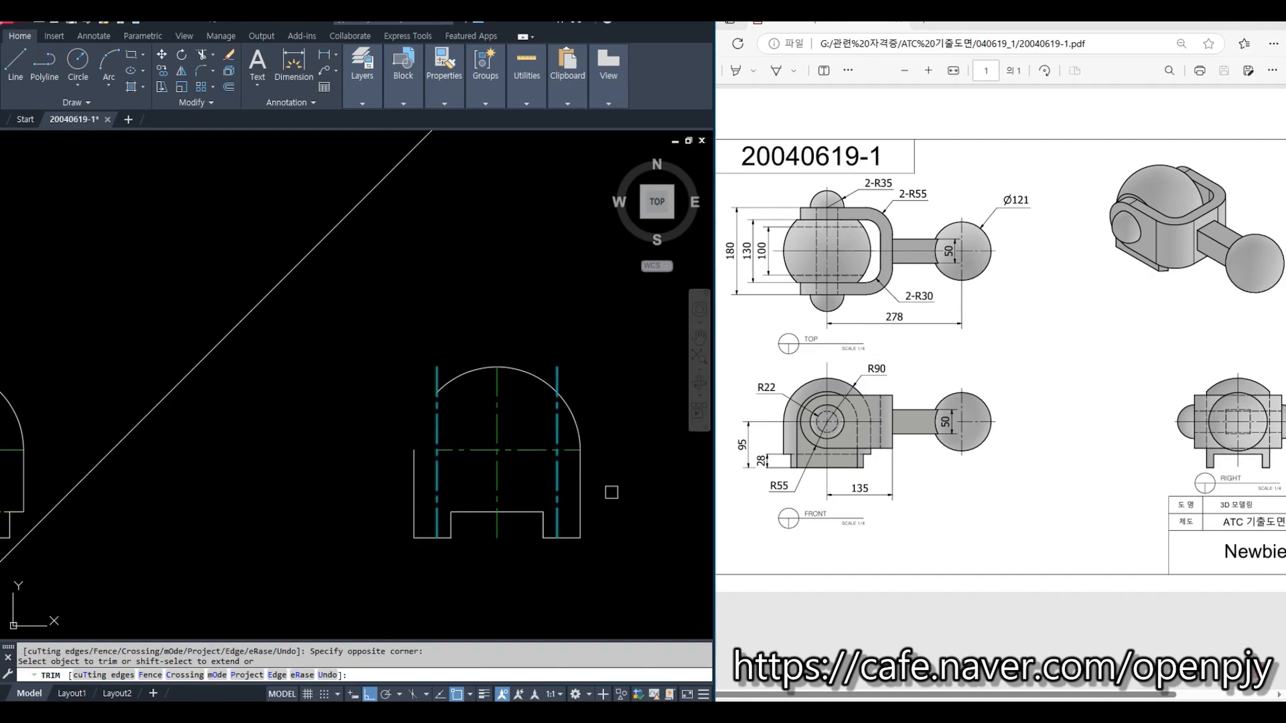
{"action": "left_click", "coordinate": [622, 461]}
{"action": "left_click", "coordinate": [578, 426]}
Step: Trim the right view's bottom edges outside the offset lines and erase the two leftover outer side lines
{"action": "left_click", "coordinate": [594, 548]}
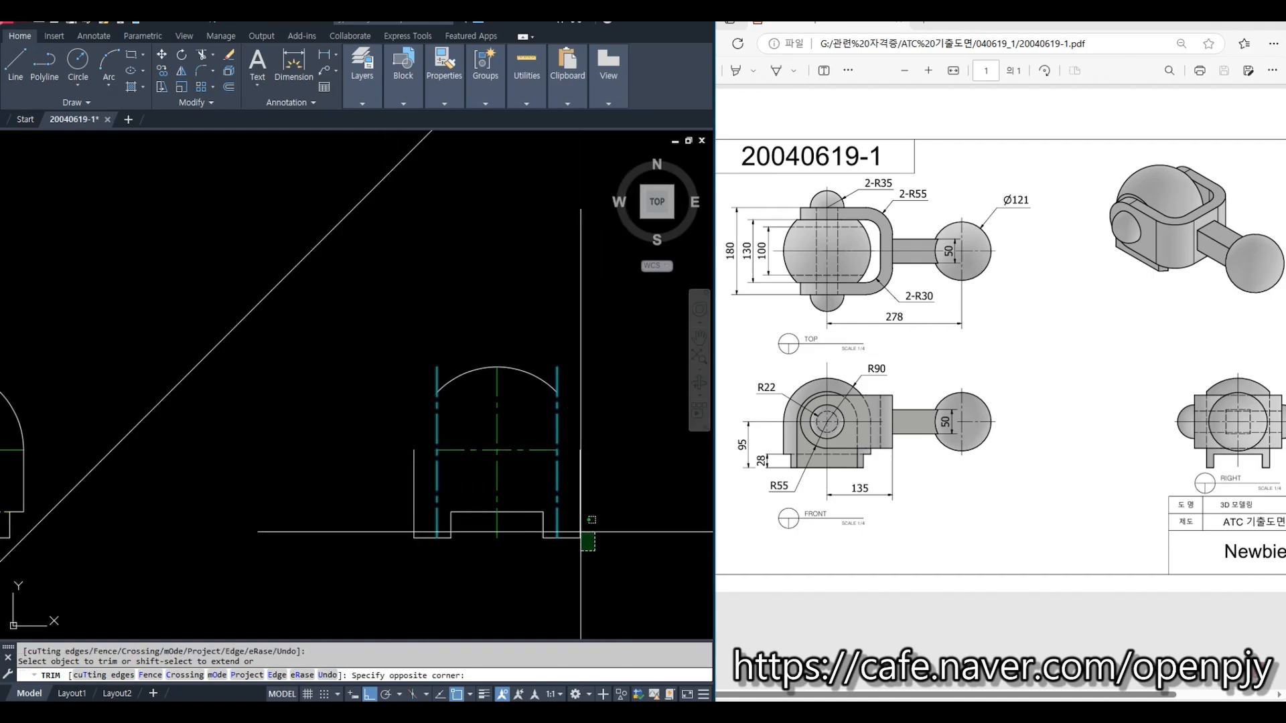
{"action": "left_click", "coordinate": [577, 527]}
{"action": "left_click", "coordinate": [425, 550]}
{"action": "left_click", "coordinate": [400, 517]}
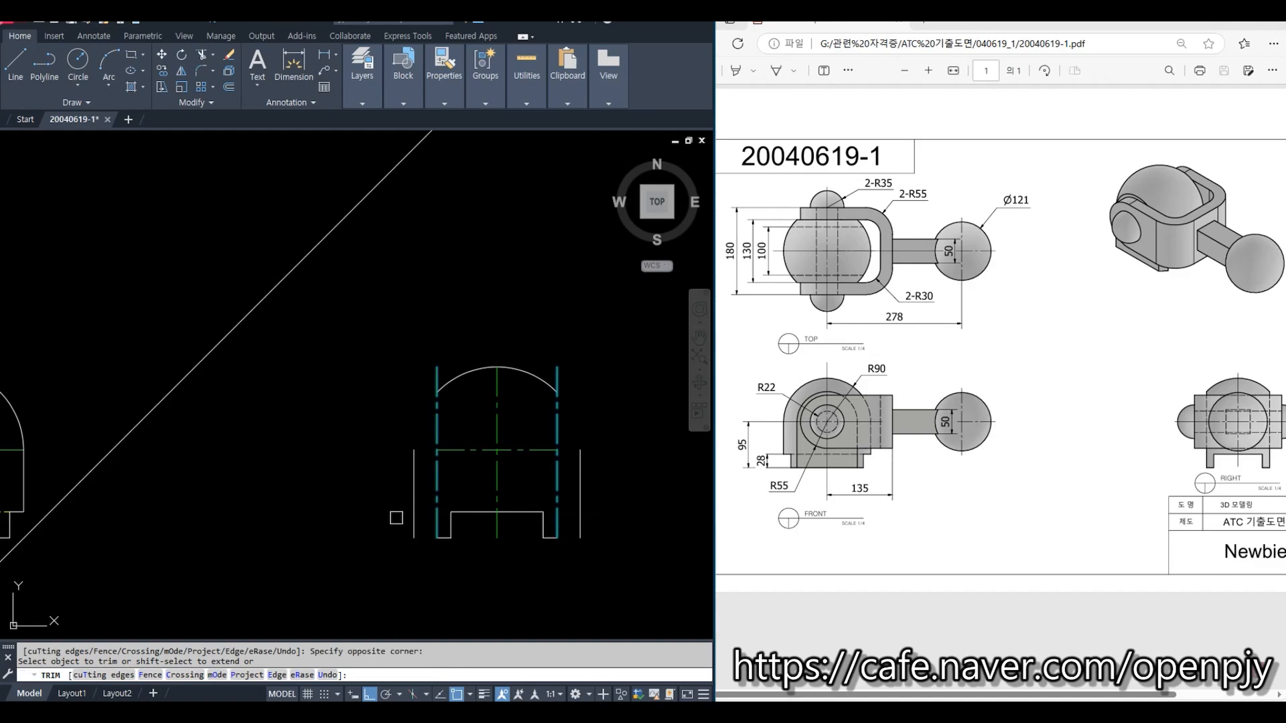
{"action": "key", "text": "Escape"}
{"action": "left_click", "coordinate": [413, 512]}
{"action": "left_click", "coordinate": [580, 485]}
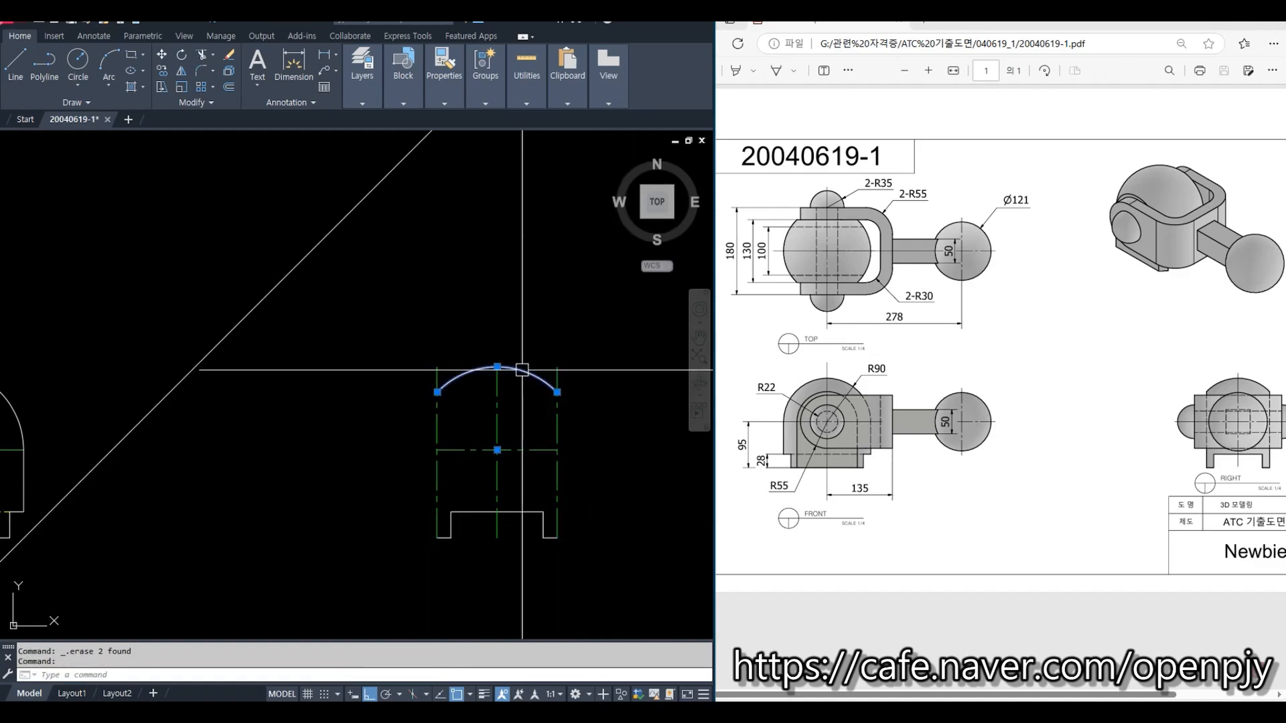
Step: Trim the right view's vertical offset lines above the top arc
{"action": "type", "text": "tr"}
{"action": "key", "text": "space"}
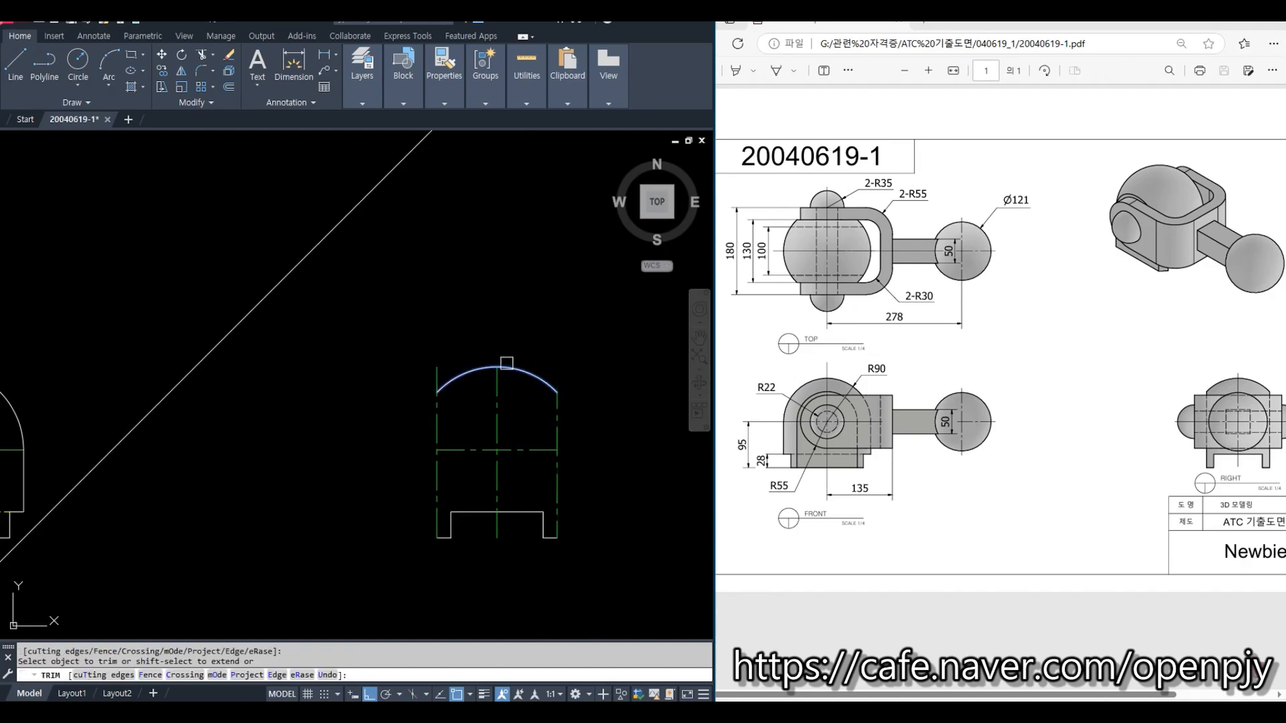
{"action": "key", "text": "Escape"}
Step: Match the properties of the right view's top arc onto both vertical offset lines
{"action": "left_click", "coordinate": [543, 380]}
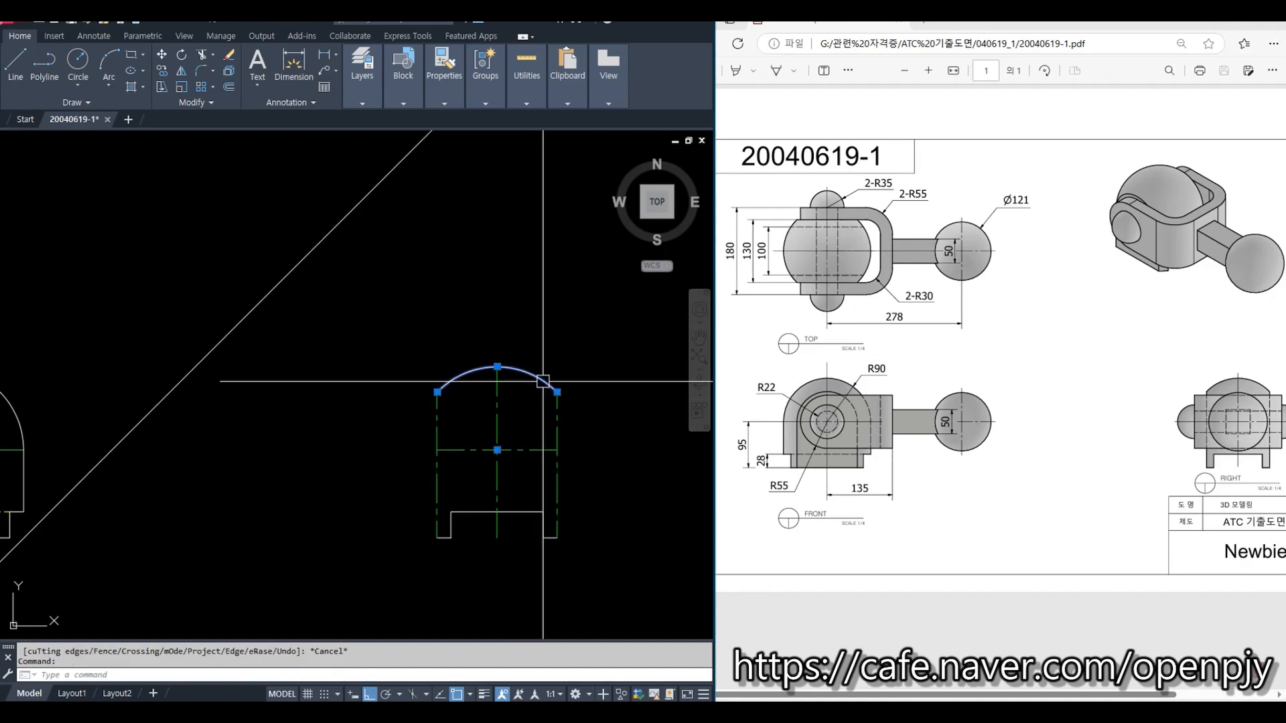
{"action": "type", "text": "ma"}
{"action": "key", "text": "space"}
{"action": "left_click", "coordinate": [552, 412]}
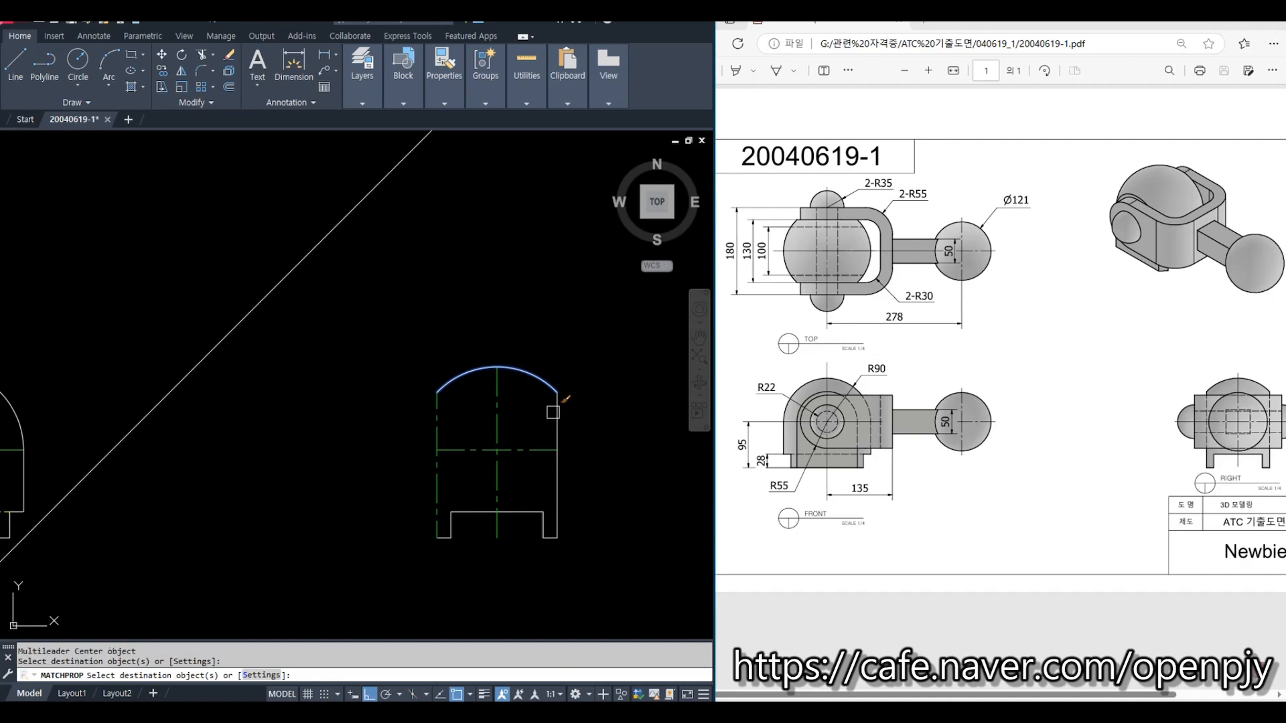
{"action": "key", "text": "Escape"}
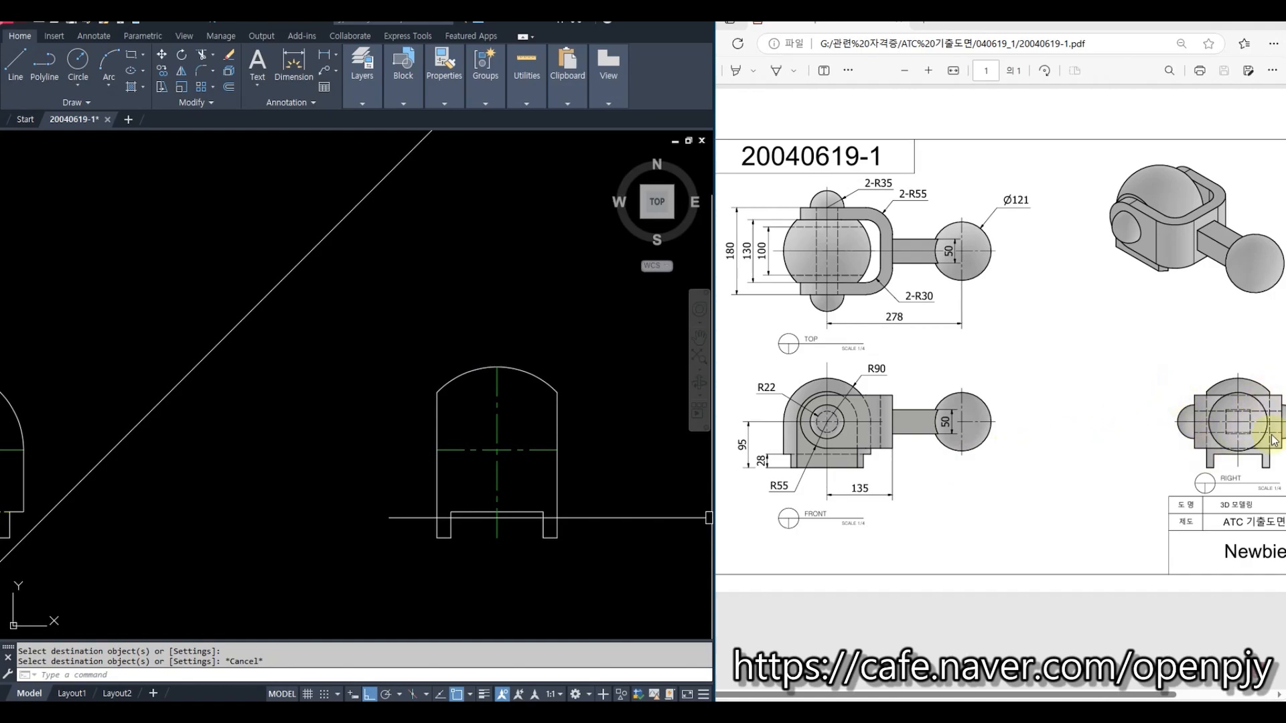
{"action": "scroll", "coordinate": [275, 488], "scroll_direction": "down", "scroll_amount": 2}
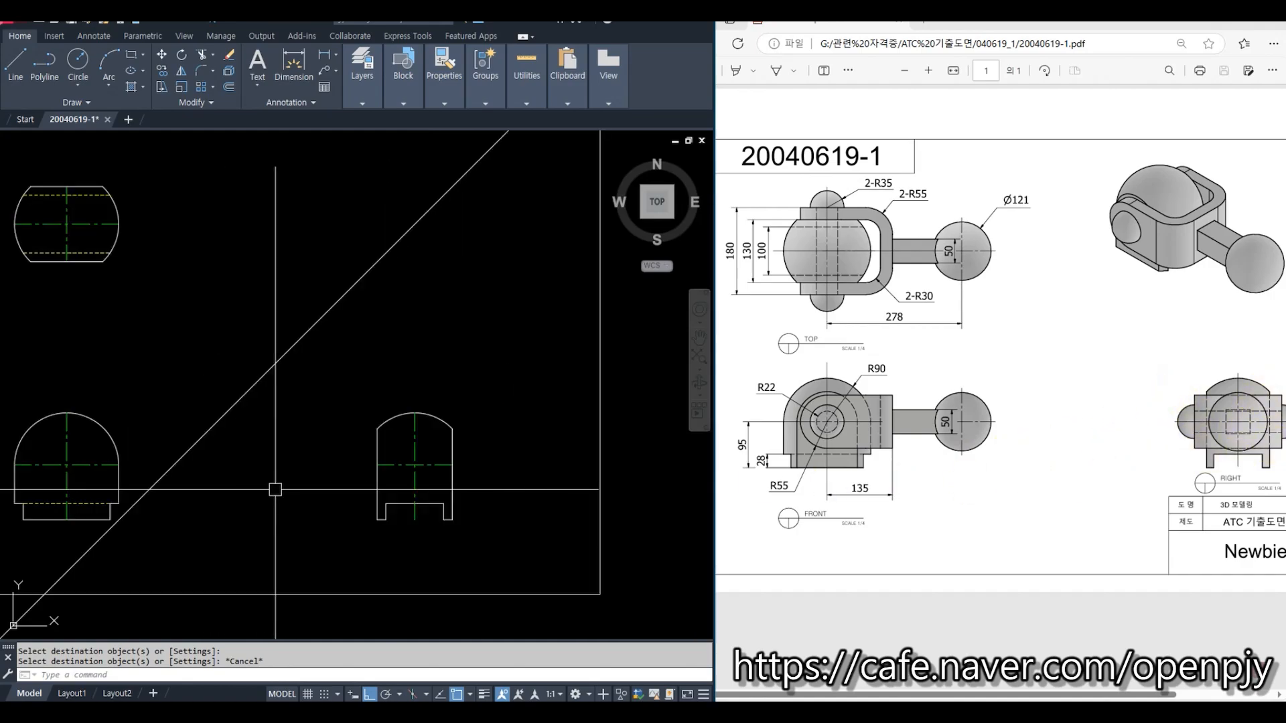
Step: Project a horizontal ray from the left end of the right view's top arc across the front view
{"action": "middle_click_drag", "start_coordinate": [236, 493], "coordinate": [427, 485]}
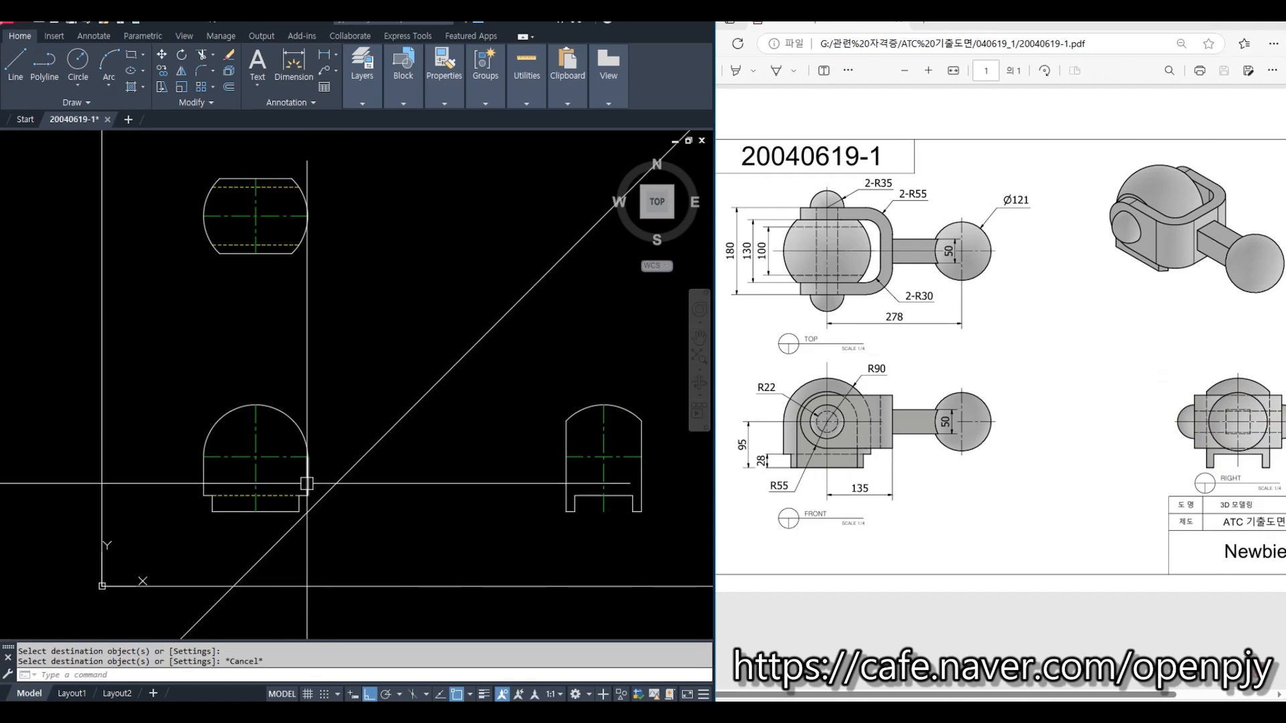
{"action": "type", "text": "ray"}
{"action": "key", "text": "Return"}
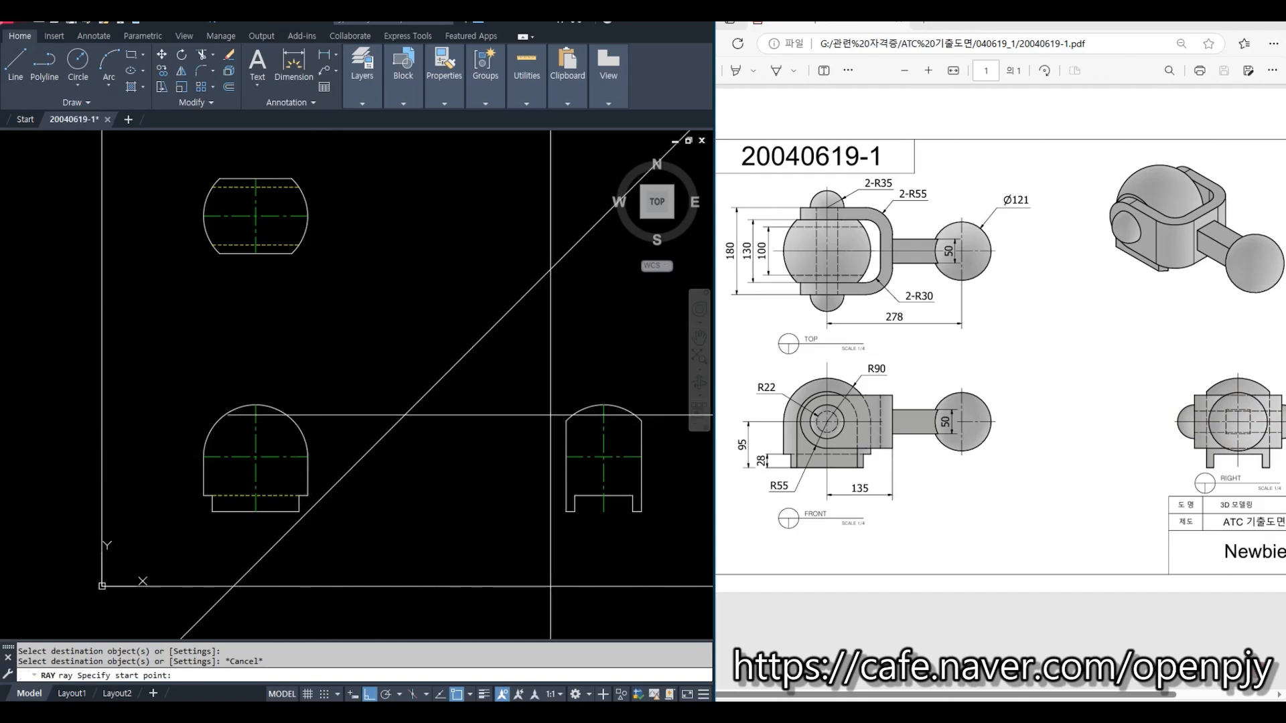
{"action": "left_click", "coordinate": [566, 421]}
{"action": "left_click", "coordinate": [462, 445]}
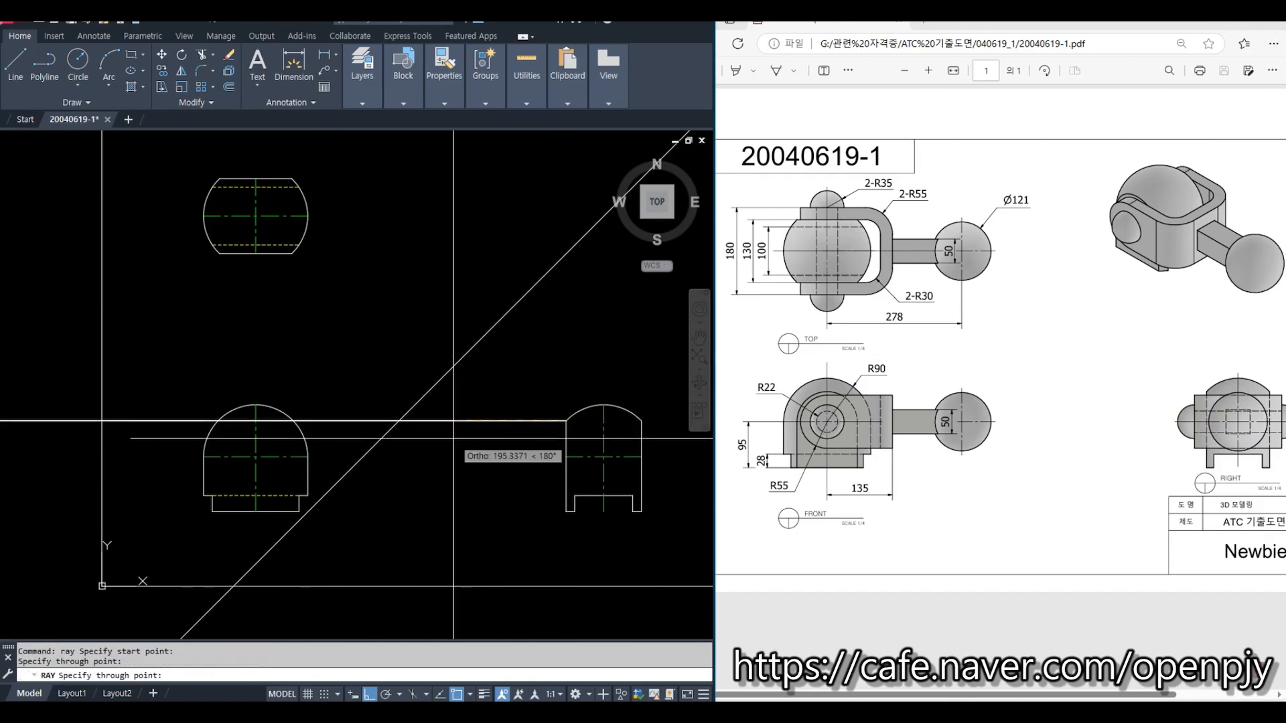
{"action": "key", "text": "Return"}
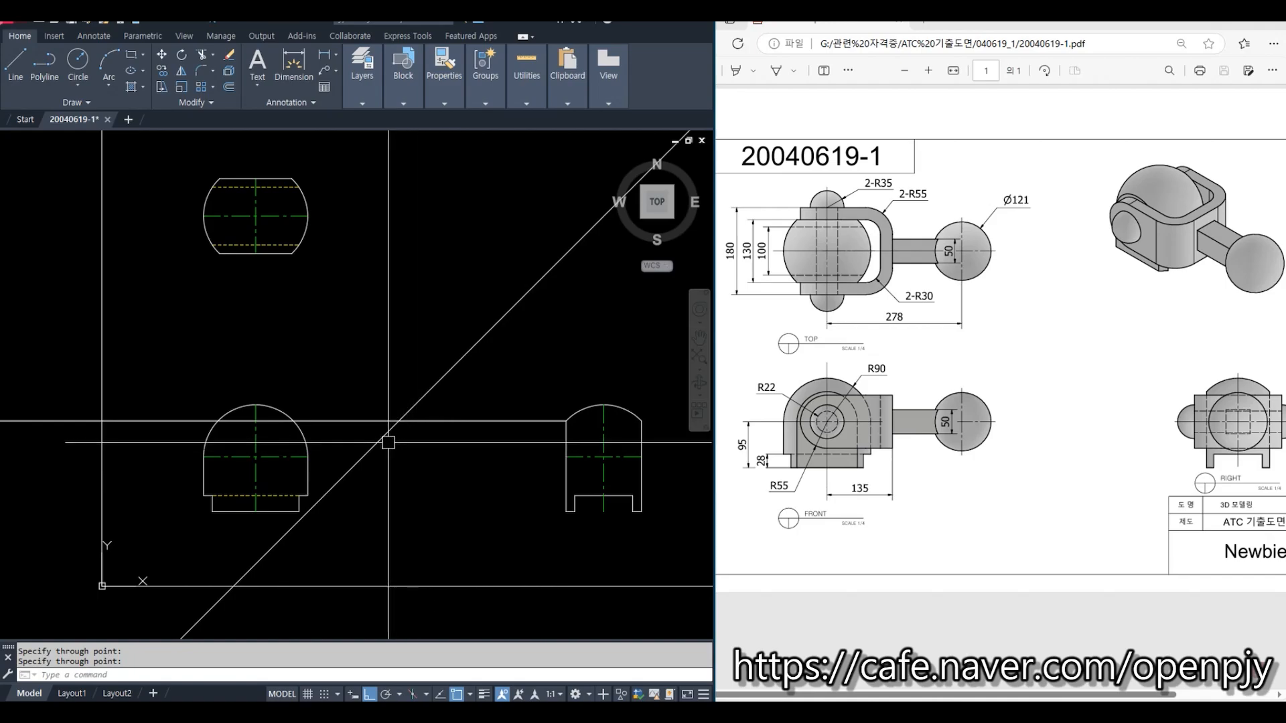
Step: Offset the front view's top arc inward through the intersection of the horizontal ray and the vertical center line
{"action": "type", "text": "o"}
{"action": "key", "text": "Return"}
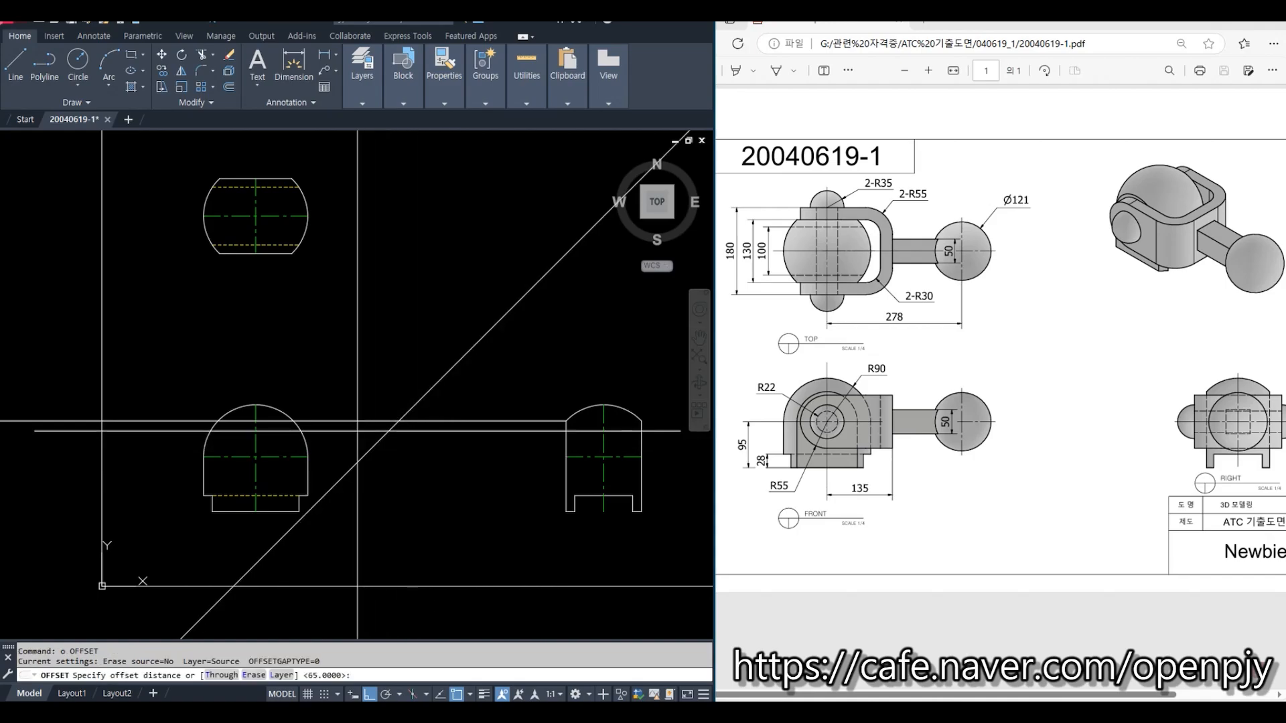
{"action": "type", "text": "t"}
{"action": "key", "text": "Return"}
{"action": "scroll", "coordinate": [221, 432], "scroll_direction": "up", "scroll_amount": 2}
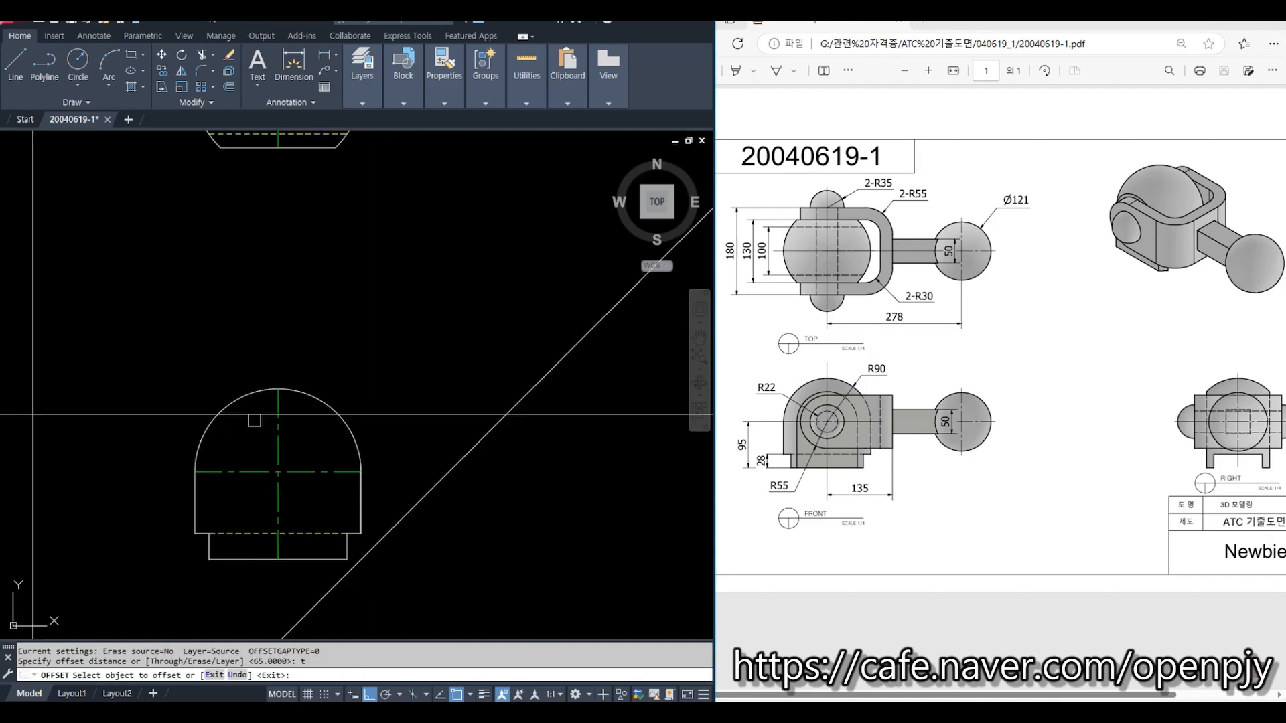
{"action": "left_click", "coordinate": [299, 391]}
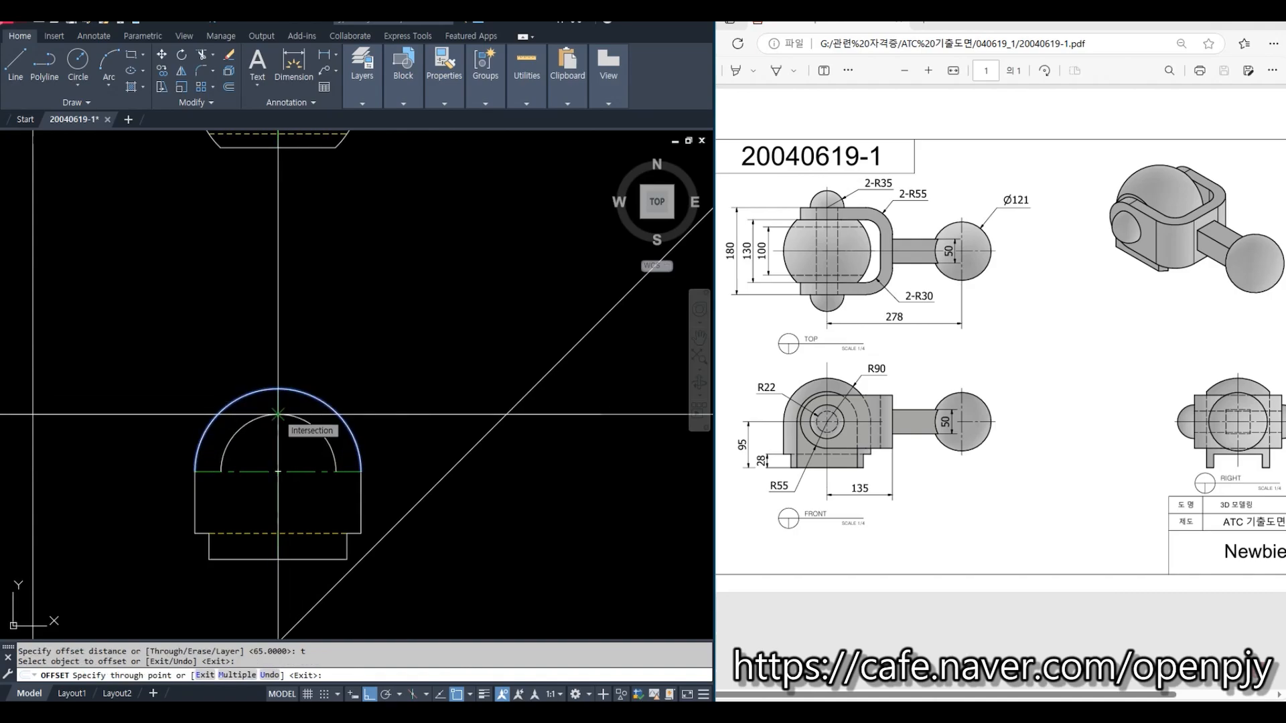
{"action": "left_click", "coordinate": [278, 414]}
{"action": "key", "text": "Escape"}
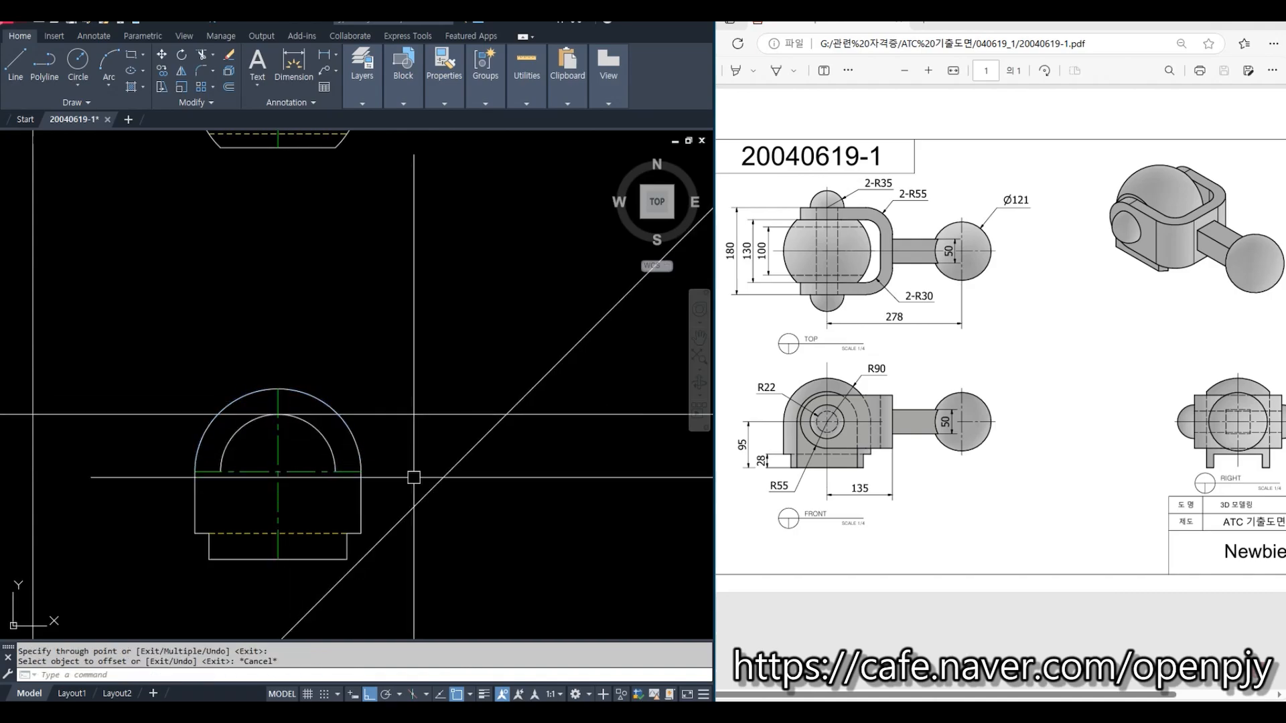
Step: Project vertical rays from both ends of the top view's lower flat edge down through the front view
{"action": "type", "text": "ray"}
{"action": "key", "text": "Return"}
{"action": "middle_click_drag", "start_coordinate": [412, 473], "coordinate": [442, 536]}
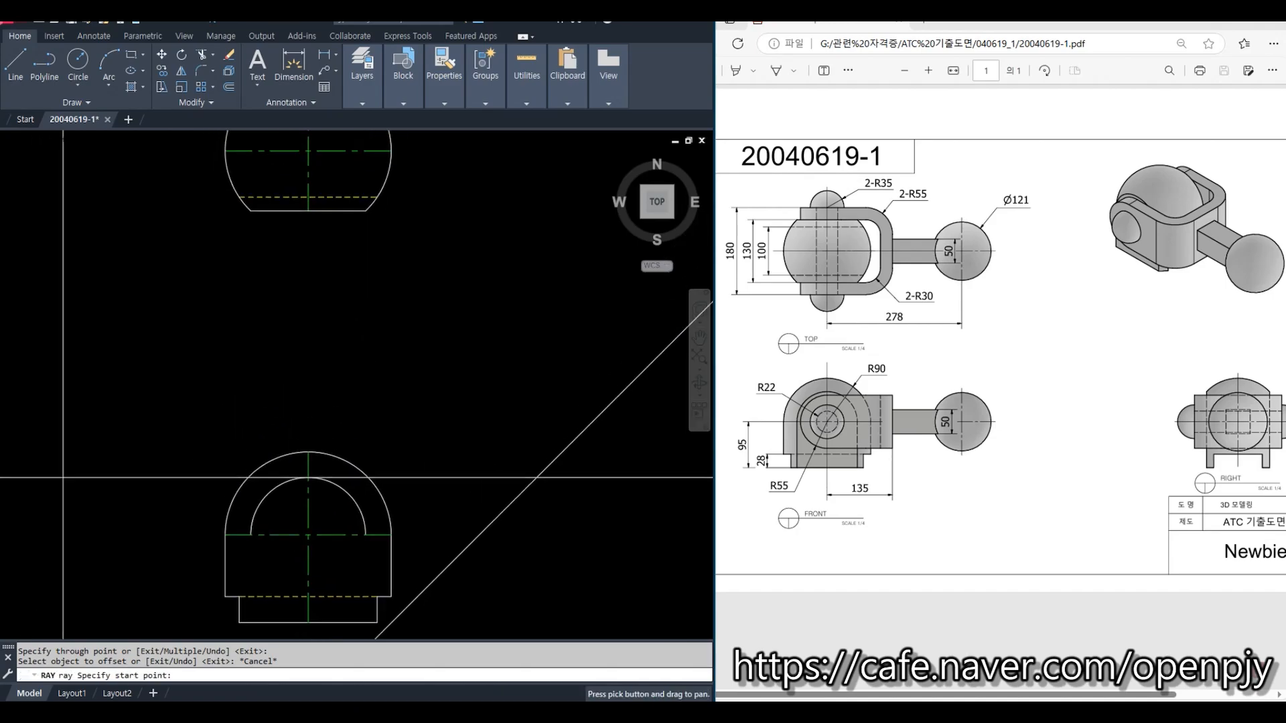
{"action": "left_click", "coordinate": [251, 210]}
{"action": "left_click", "coordinate": [257, 269]}
{"action": "key", "text": "Return"}
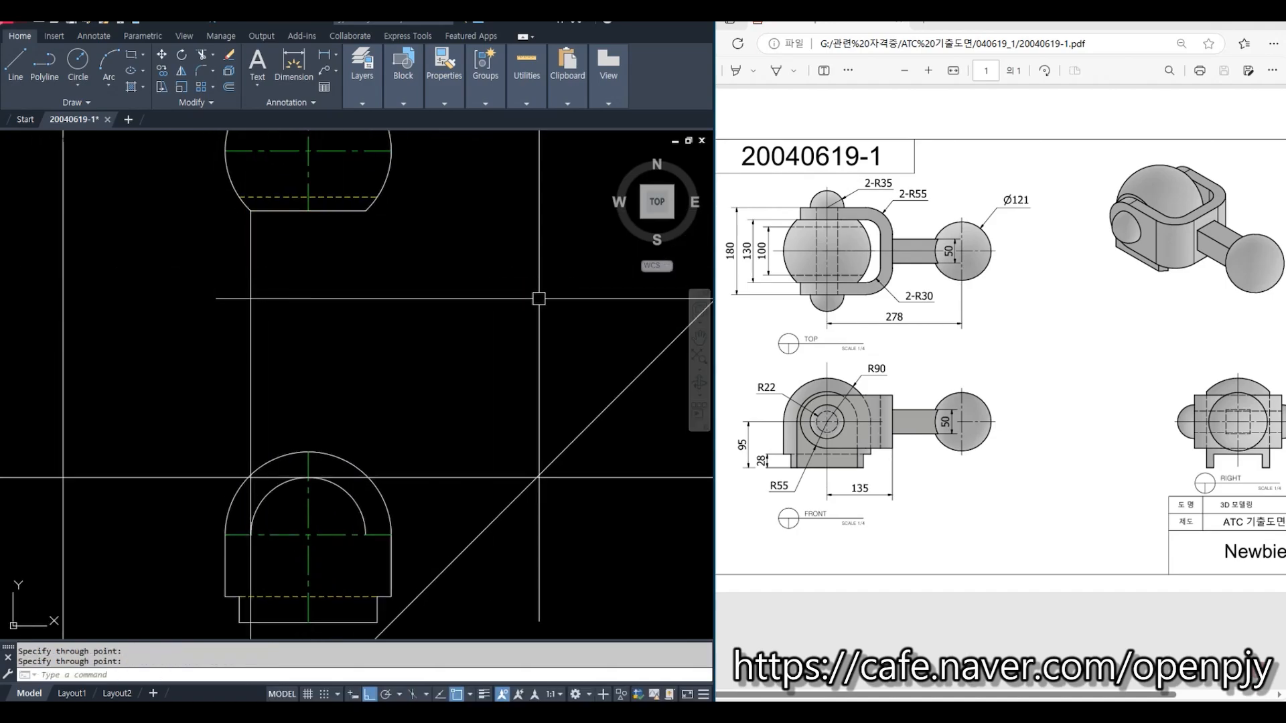
{"action": "key", "text": "Return"}
{"action": "left_click", "coordinate": [366, 211]}
{"action": "left_click", "coordinate": [392, 278]}
{"action": "key", "text": "Return"}
Step: Trim the two vertical rays above the front view's inner arc and erase the horizontal projection ray
{"action": "middle_click_drag", "start_coordinate": [441, 530], "coordinate": [461, 439]}
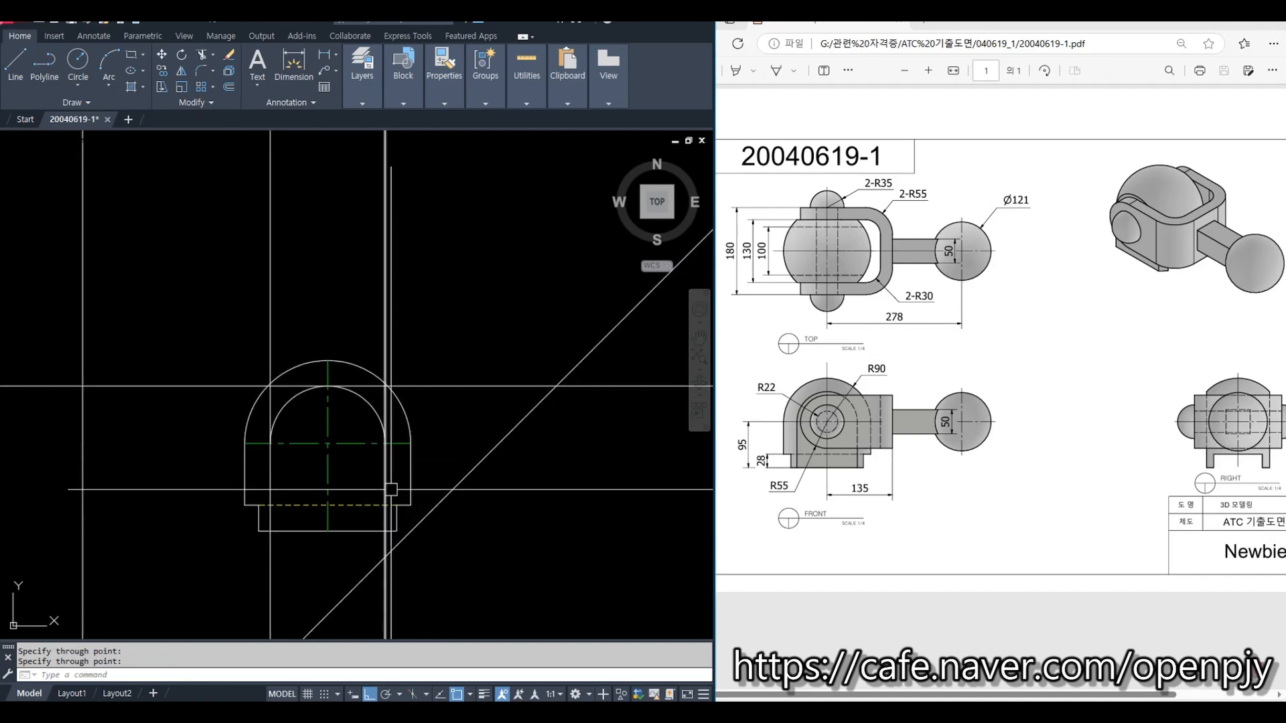
{"action": "type", "text": "tr"}
{"action": "key", "text": "Return"}
{"action": "left_click", "coordinate": [374, 406]}
{"action": "key", "text": "Return"}
{"action": "left_click", "coordinate": [422, 284]}
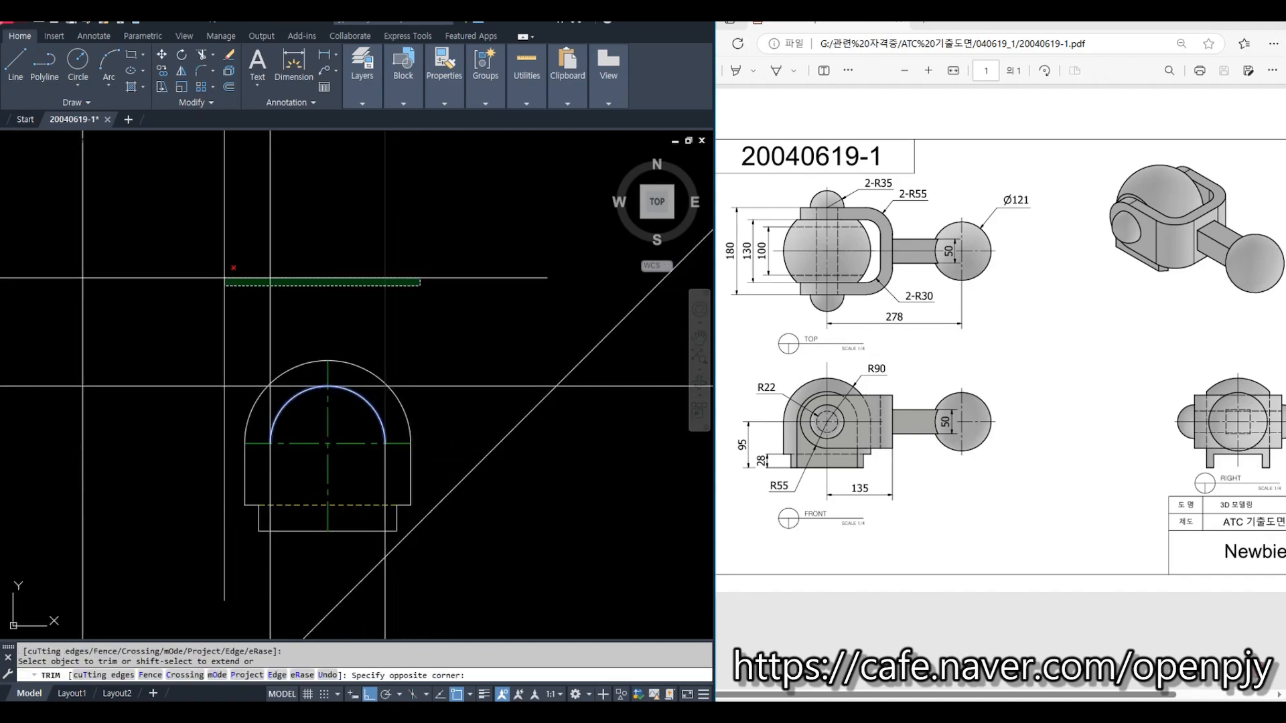
{"action": "left_click", "coordinate": [214, 275]}
{"action": "left_click", "coordinate": [367, 369]}
{"action": "key", "text": "Escape"}
{"action": "left_click", "coordinate": [444, 387]}
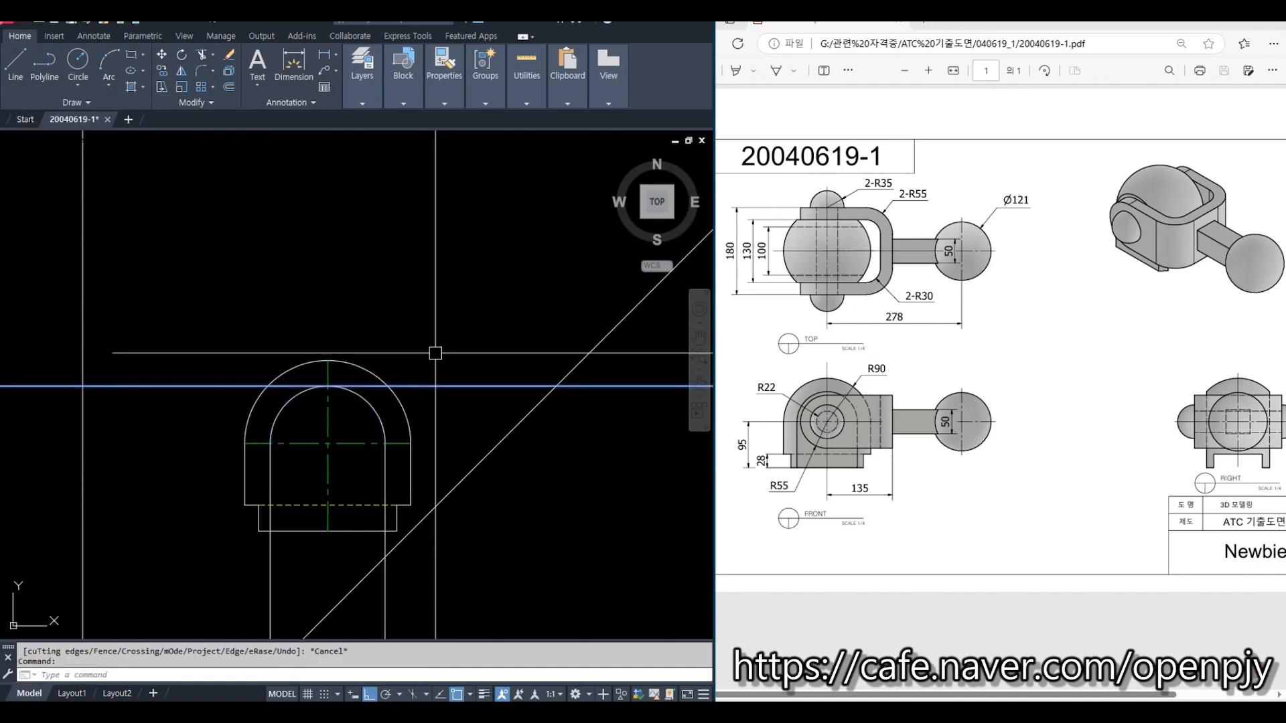
{"action": "key", "text": "Delete"}
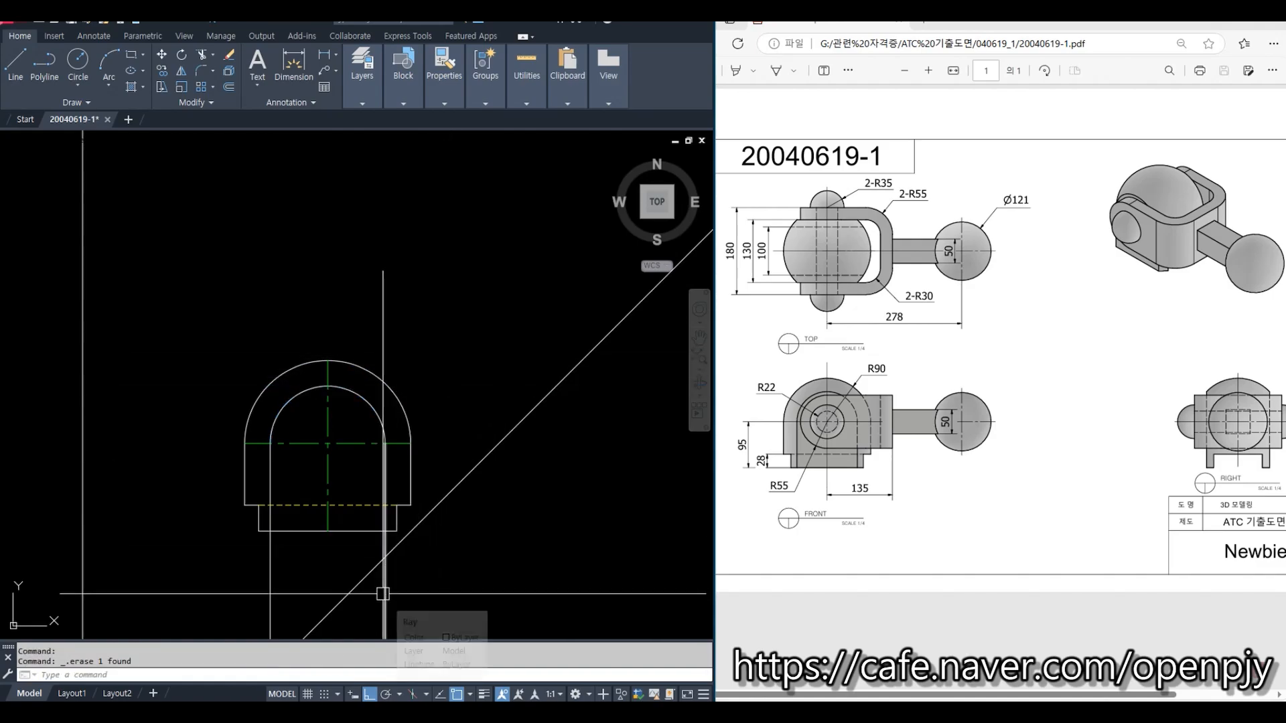
Step: Trim both vertical rays below the front view's bottom edge
{"action": "type", "text": "tr"}
{"action": "key", "text": "Return"}
{"action": "left_click", "coordinate": [362, 529]}
{"action": "key", "text": "Return"}
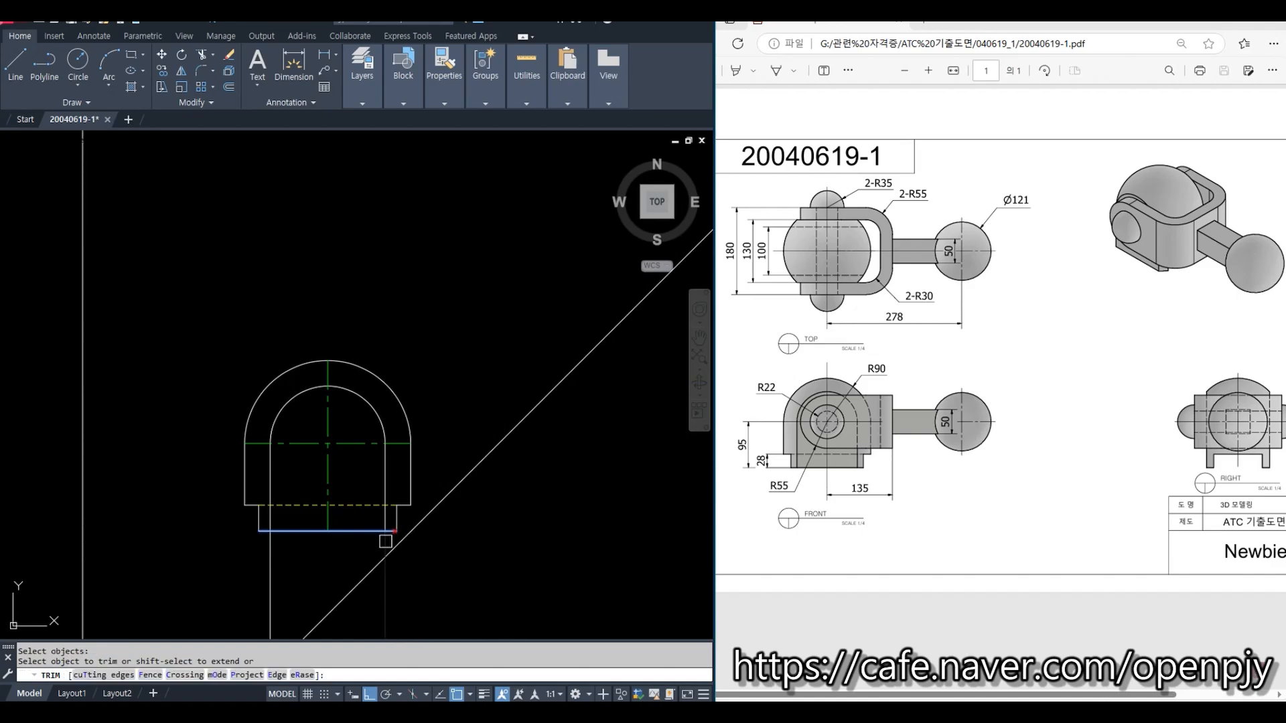
{"action": "key", "text": "Escape"}
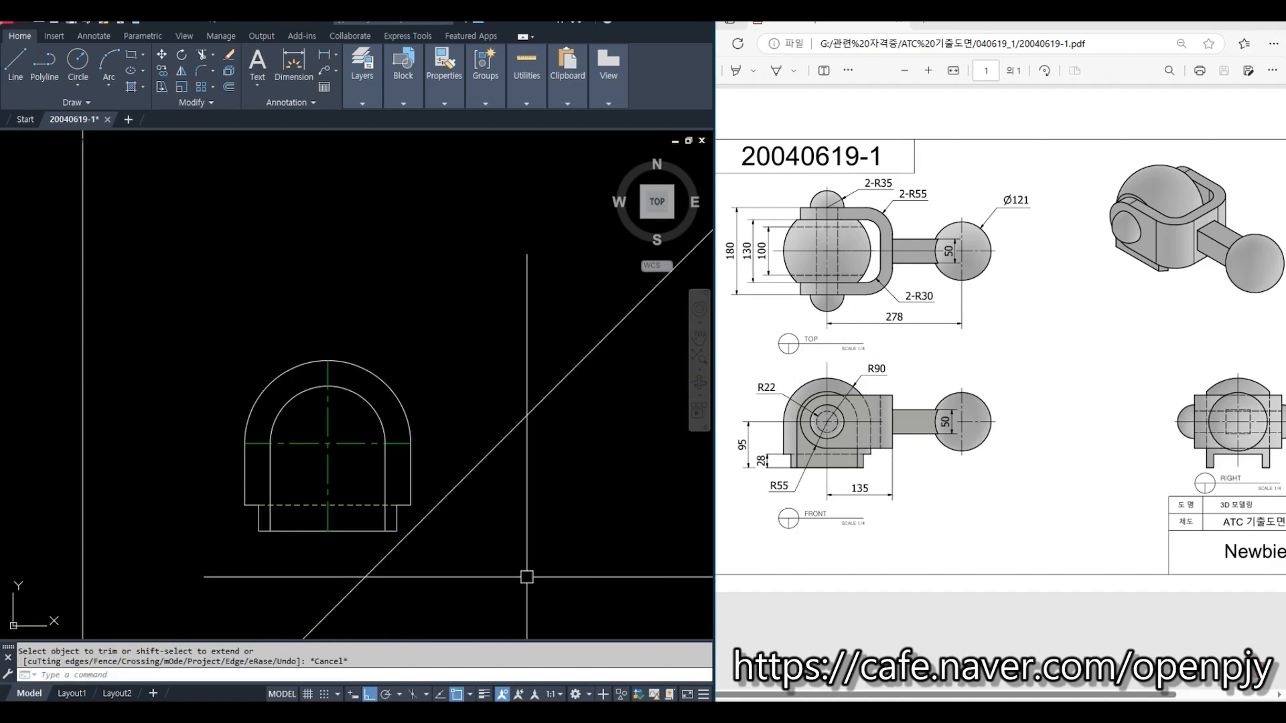
Step: Offset the top view's vertical center line 135 to the right for the clevis's outer end
{"action": "scroll", "coordinate": [525, 574], "scroll_direction": "down", "scroll_amount": 4}
{"action": "middle_click_drag", "start_coordinate": [424, 545], "coordinate": [379, 551]}
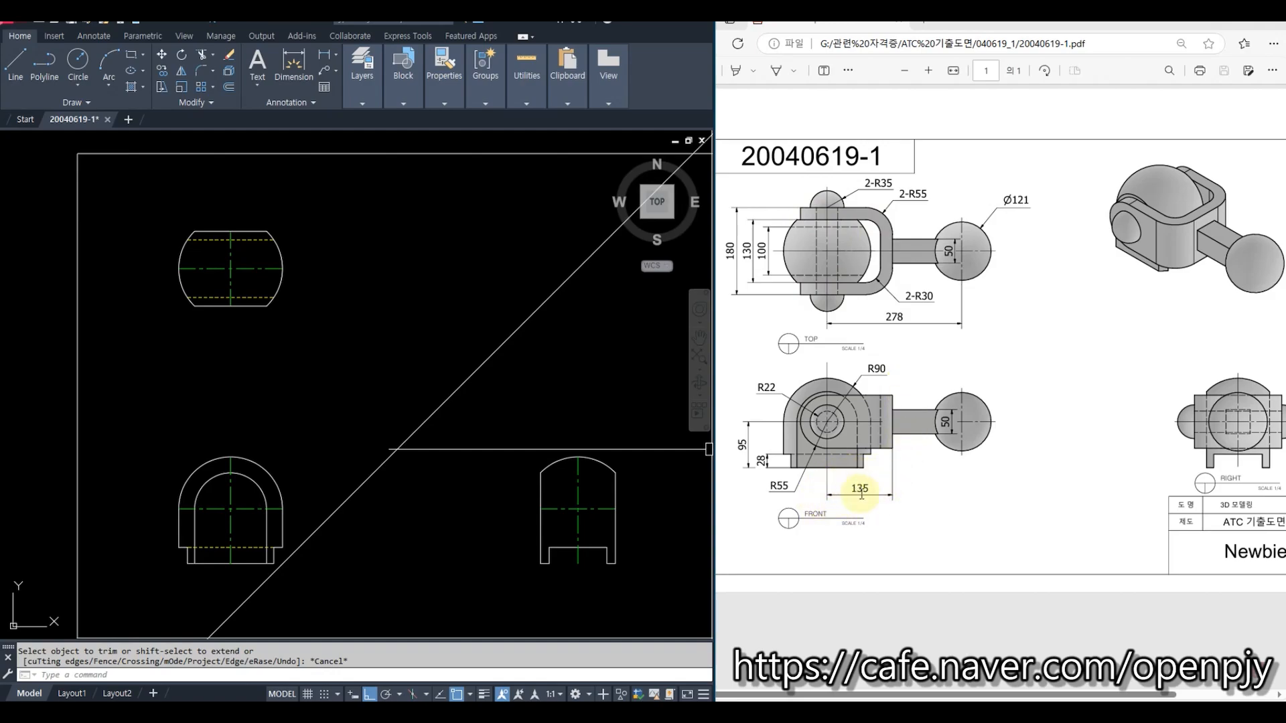
{"action": "type", "text": "o"}
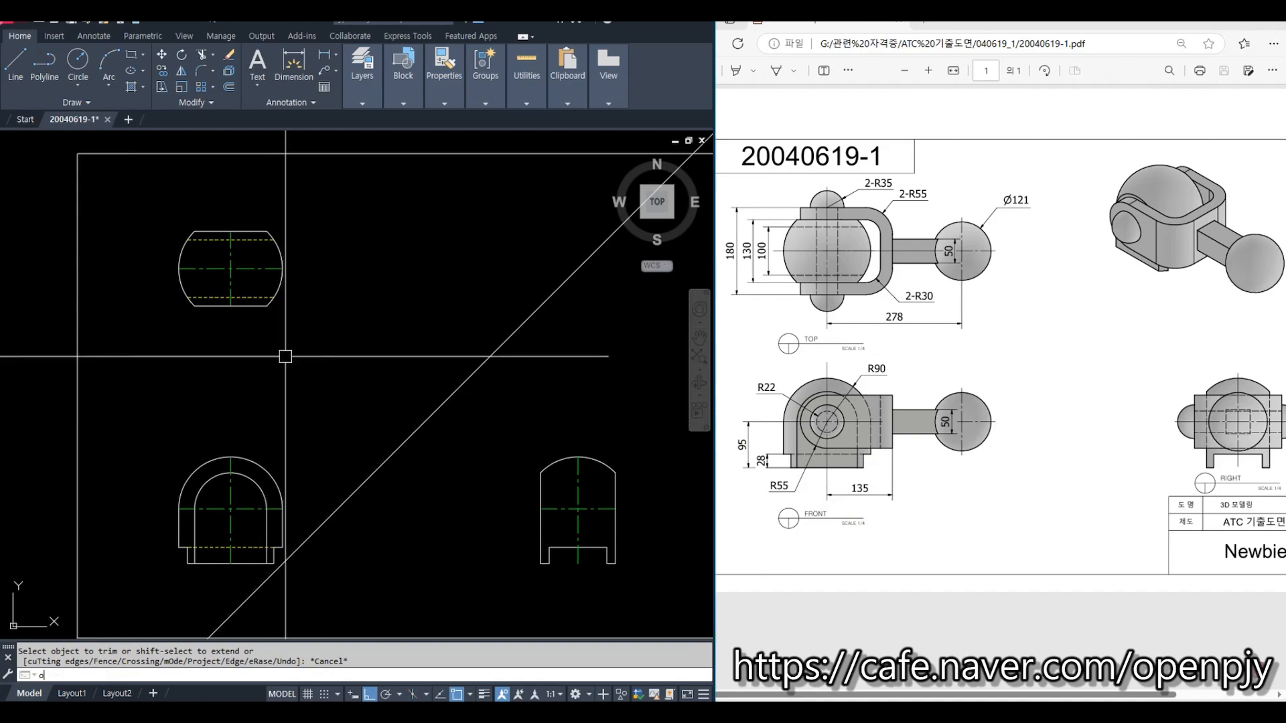
{"action": "key", "text": "Return"}
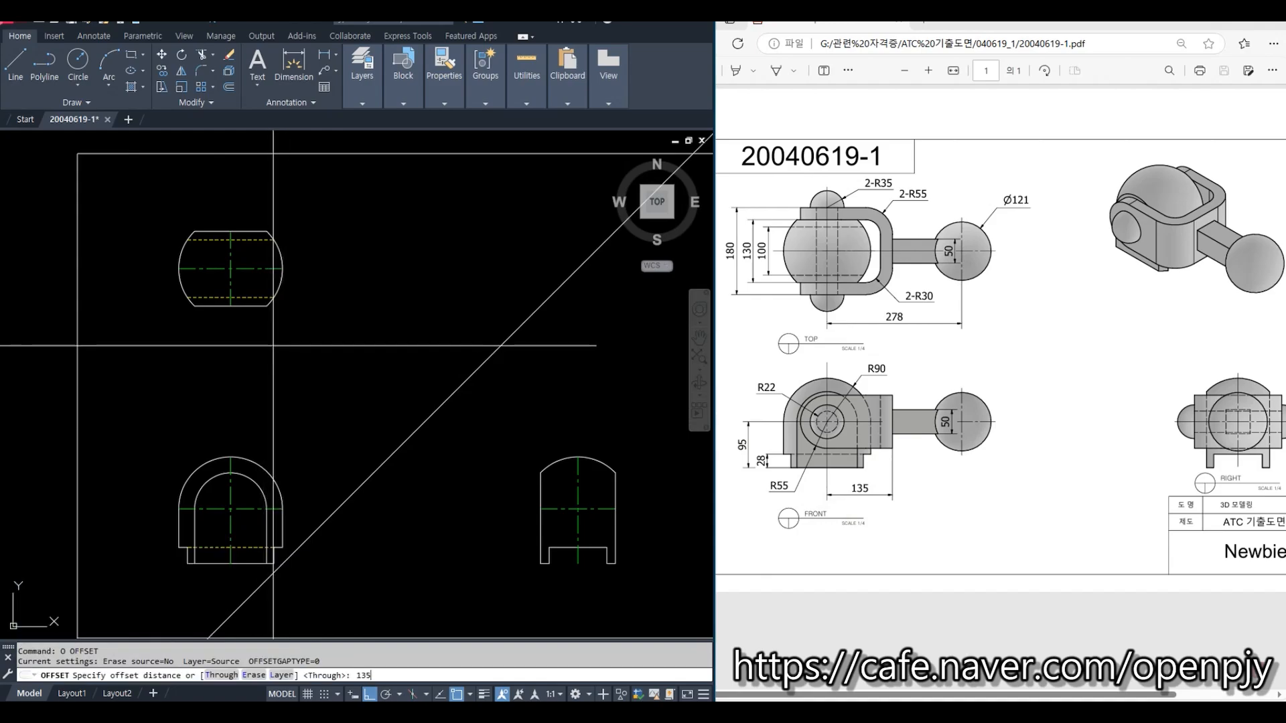
{"action": "key", "text": "Return"}
{"action": "left_click", "coordinate": [231, 288]}
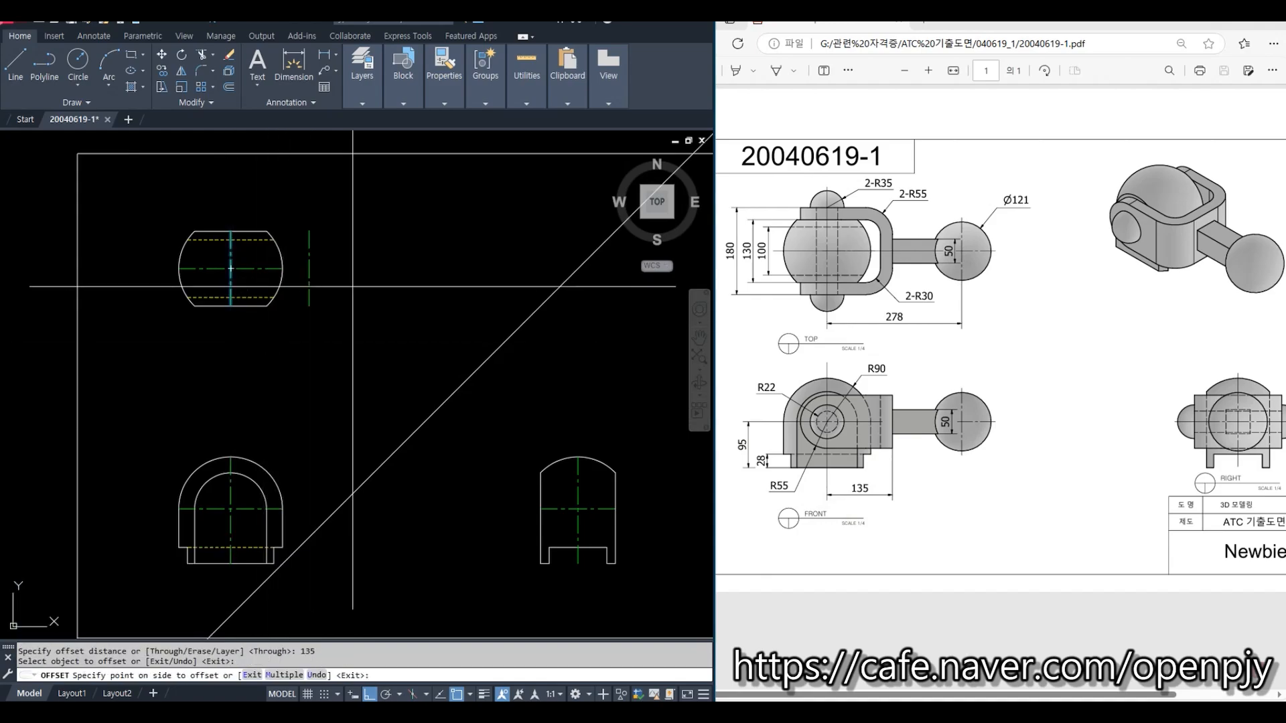
{"action": "left_click", "coordinate": [343, 288]}
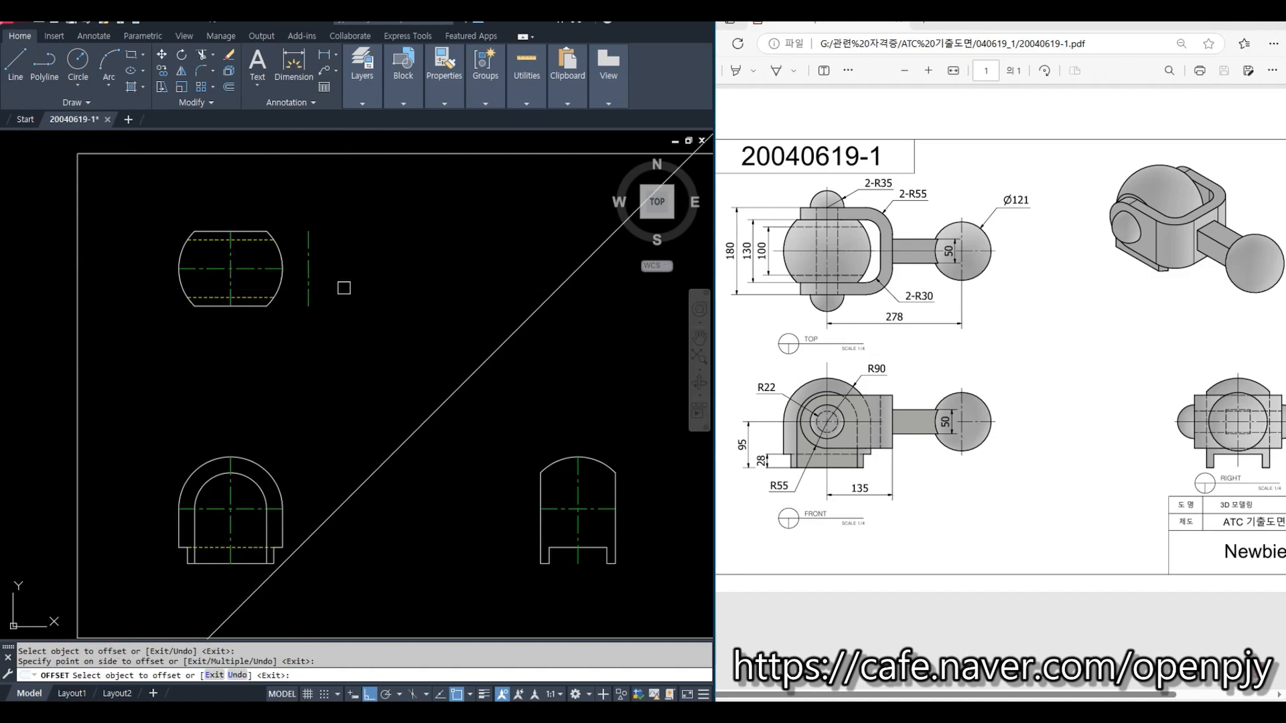
{"action": "key", "text": "Escape"}
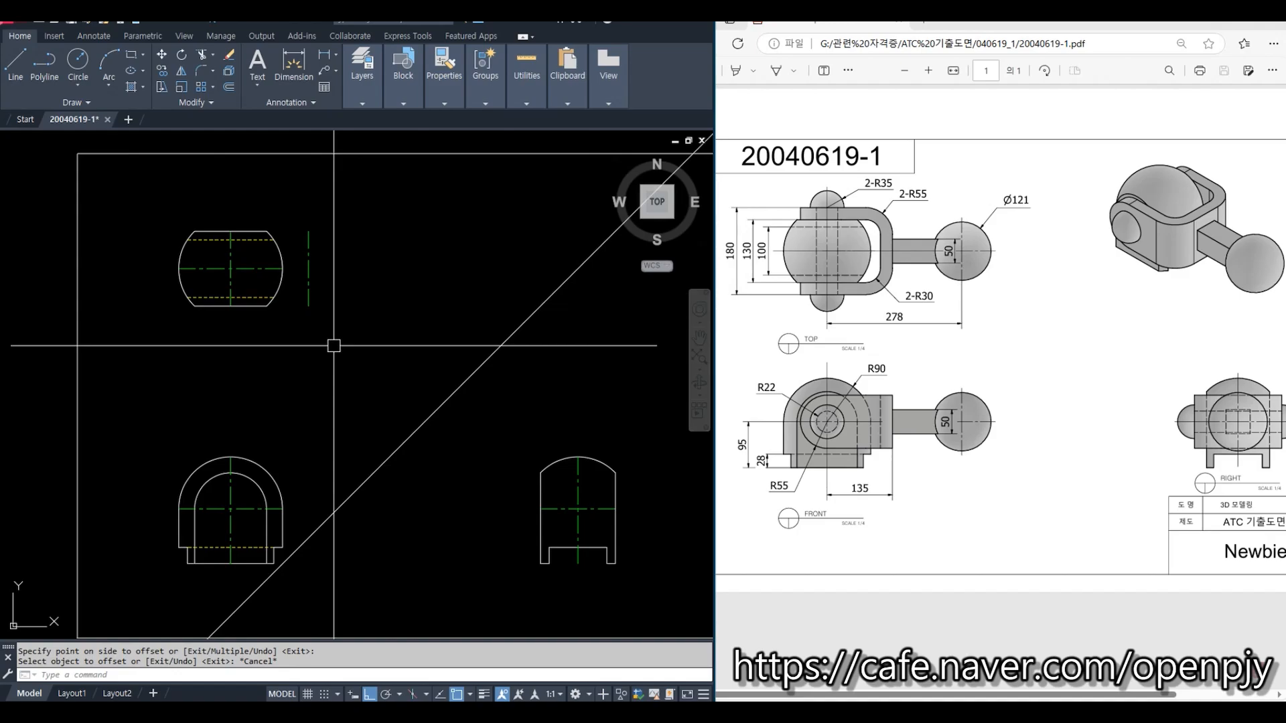
Step: Offset the top view's horizontal center line by 180/2 both upward and downward for the clevis's outer sides
{"action": "type", "text": "o"}
{"action": "key", "text": "Return"}
{"action": "type", "text": "180/"}
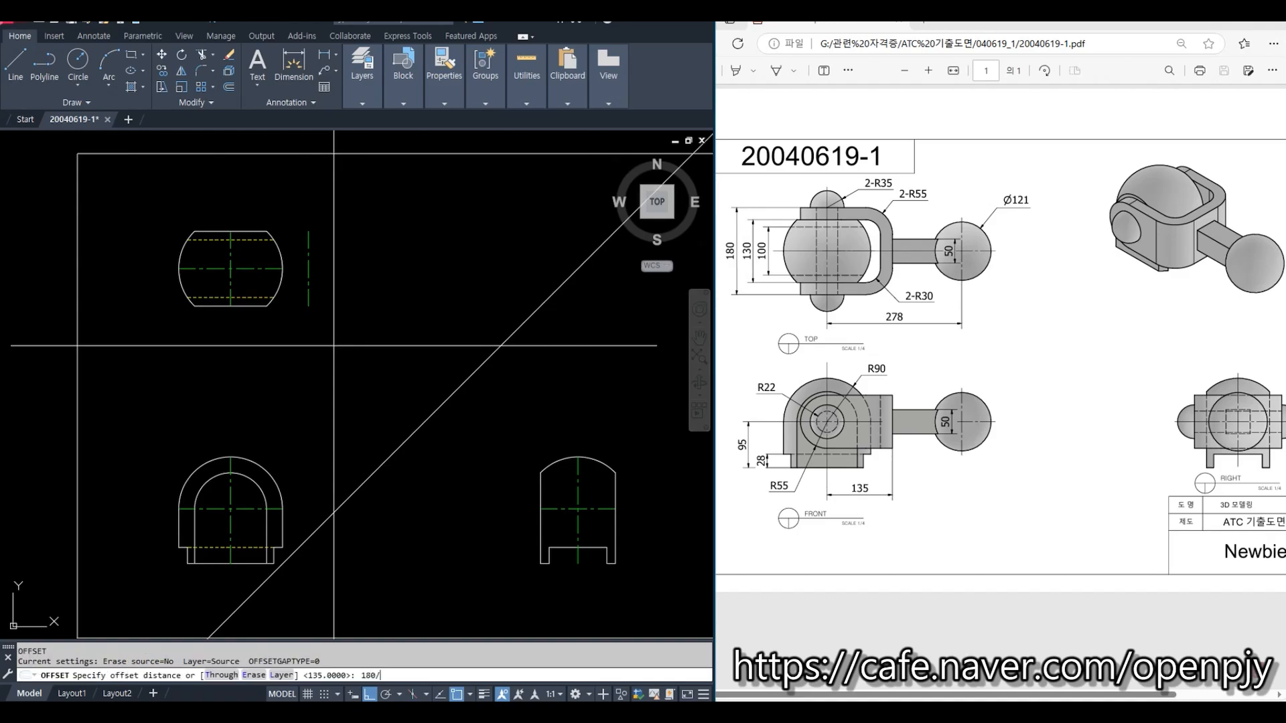
{"action": "type", "text": "2"}
{"action": "key", "text": "Return"}
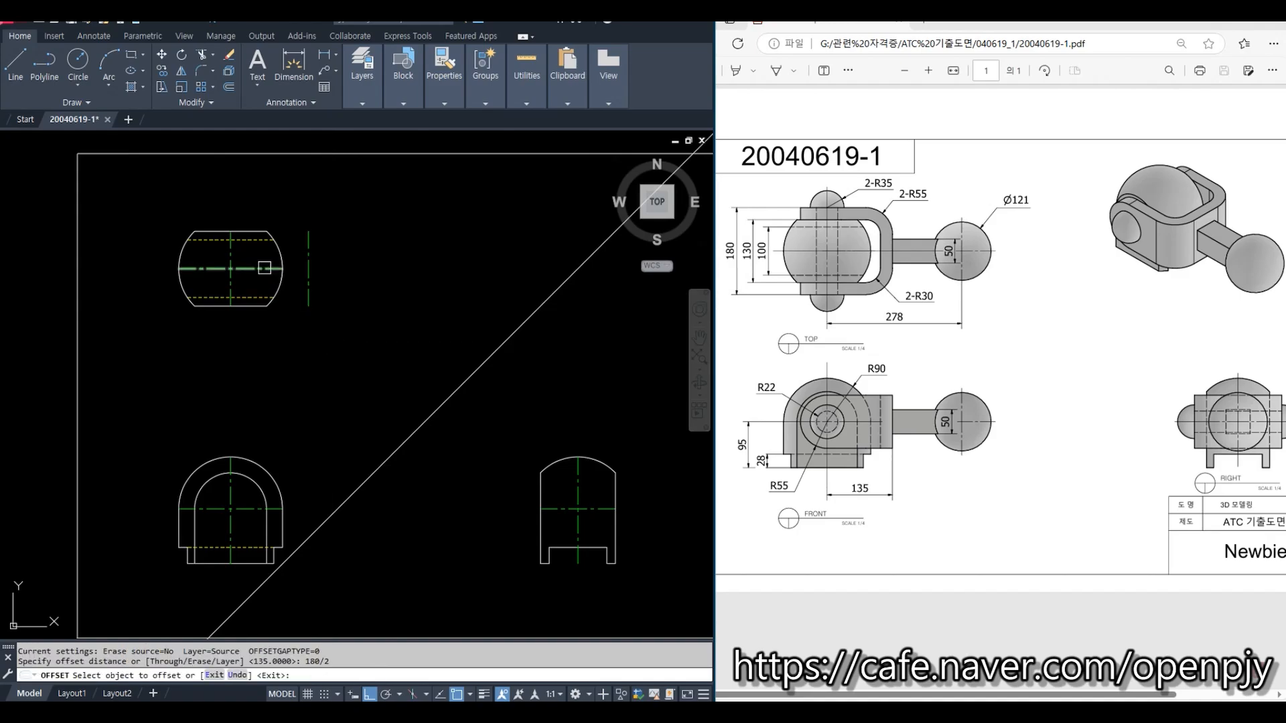
{"action": "left_click", "coordinate": [264, 268]}
{"action": "left_click", "coordinate": [276, 216]}
{"action": "left_click", "coordinate": [263, 272]}
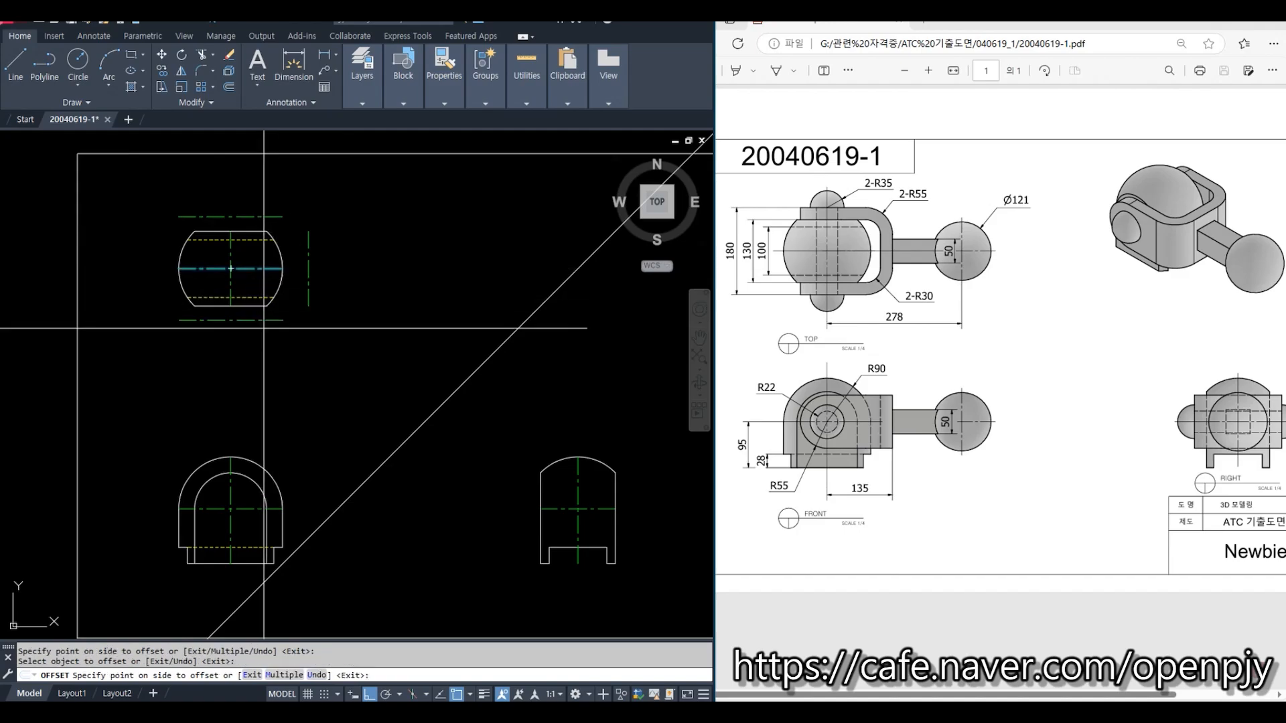
{"action": "left_click", "coordinate": [268, 328]}
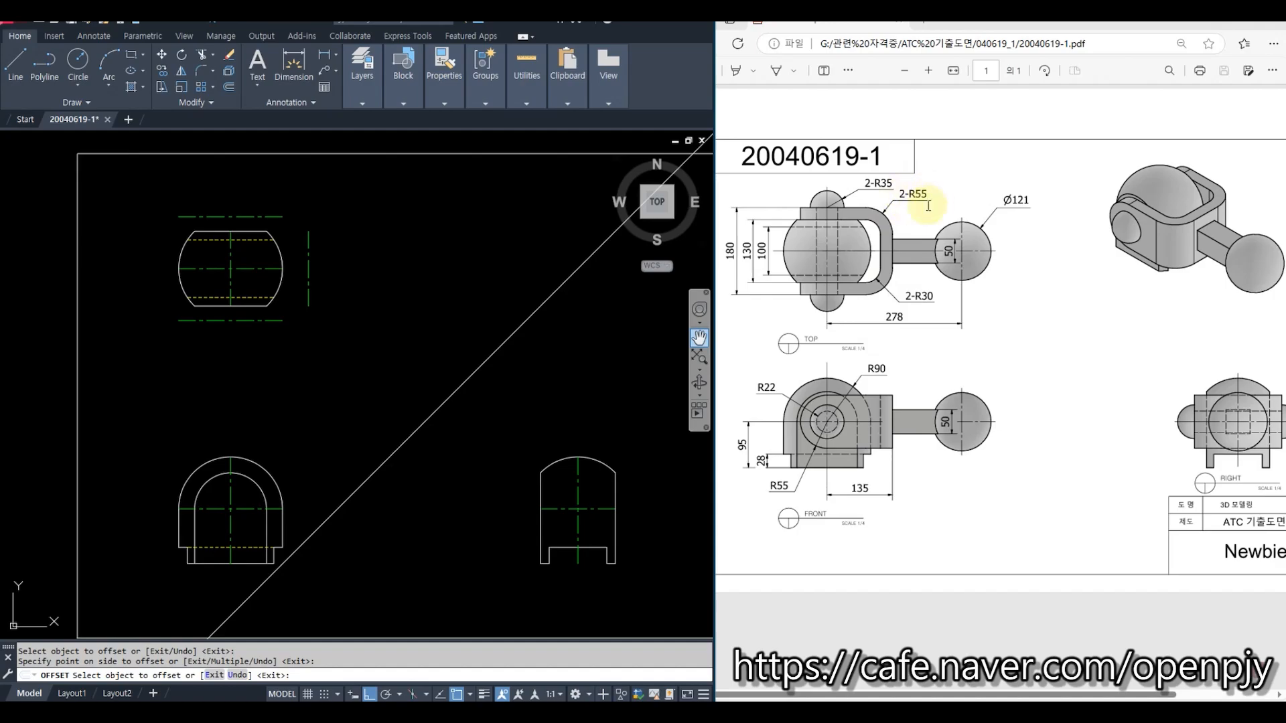
{"action": "scroll", "coordinate": [299, 350], "scroll_direction": "up", "scroll_amount": 2}
{"action": "key", "text": "Escape"}
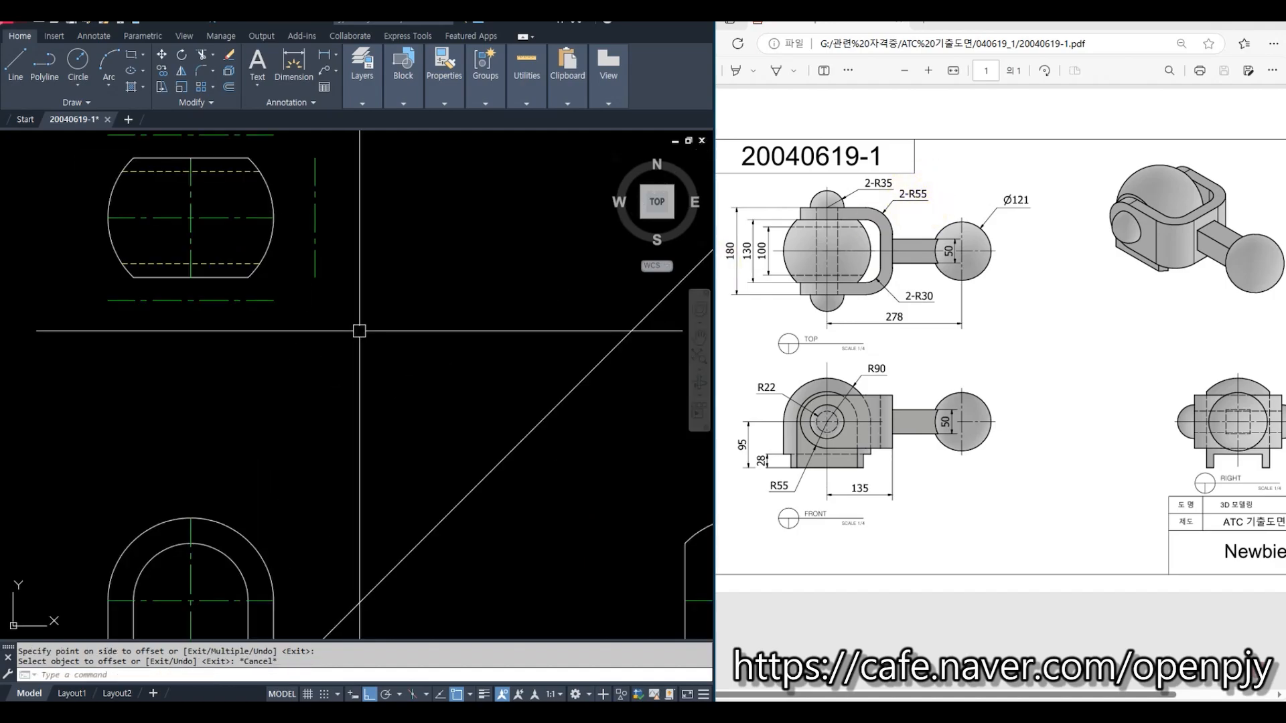
Step: Fillet both outer corners of the top view's clevis outline with radius 55
{"action": "type", "text": "f"}
{"action": "key", "text": "Return"}
{"action": "type", "text": "r"}
{"action": "key", "text": "Return"}
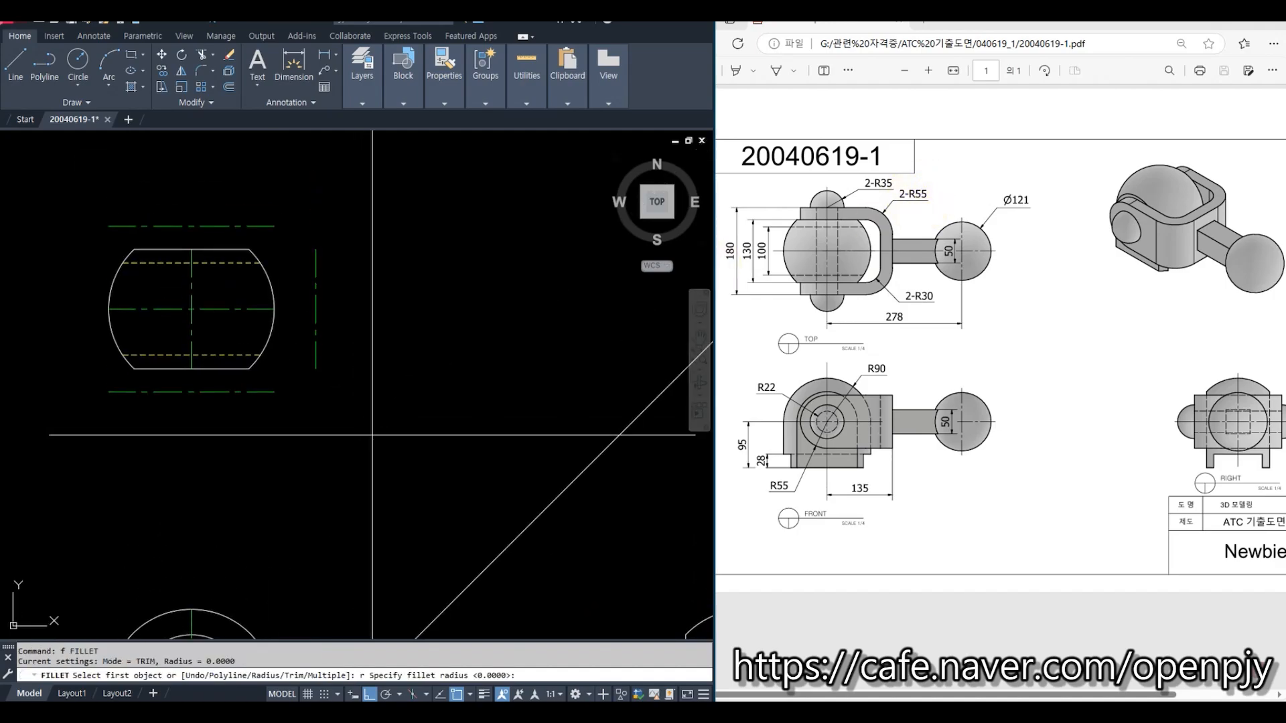
{"action": "type", "text": "55"}
{"action": "key", "text": "Return"}
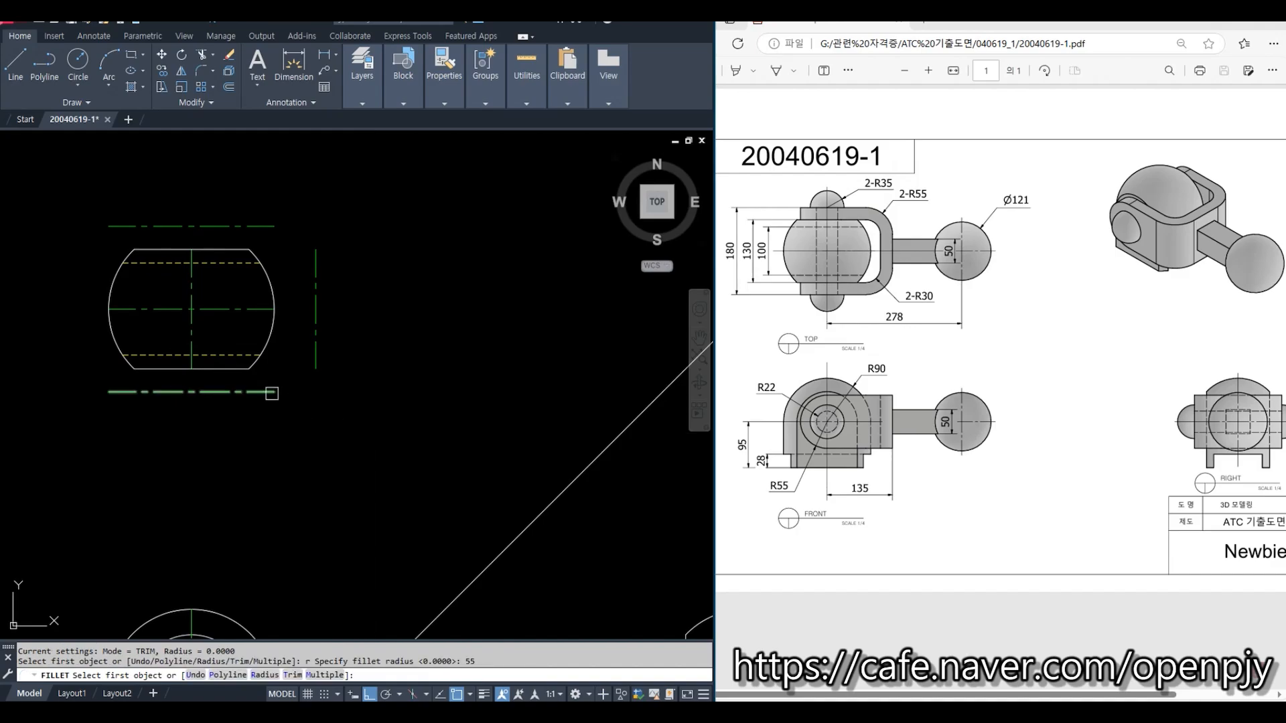
{"action": "left_click", "coordinate": [271, 393]}
{"action": "left_click", "coordinate": [316, 356]}
{"action": "key", "text": "space"}
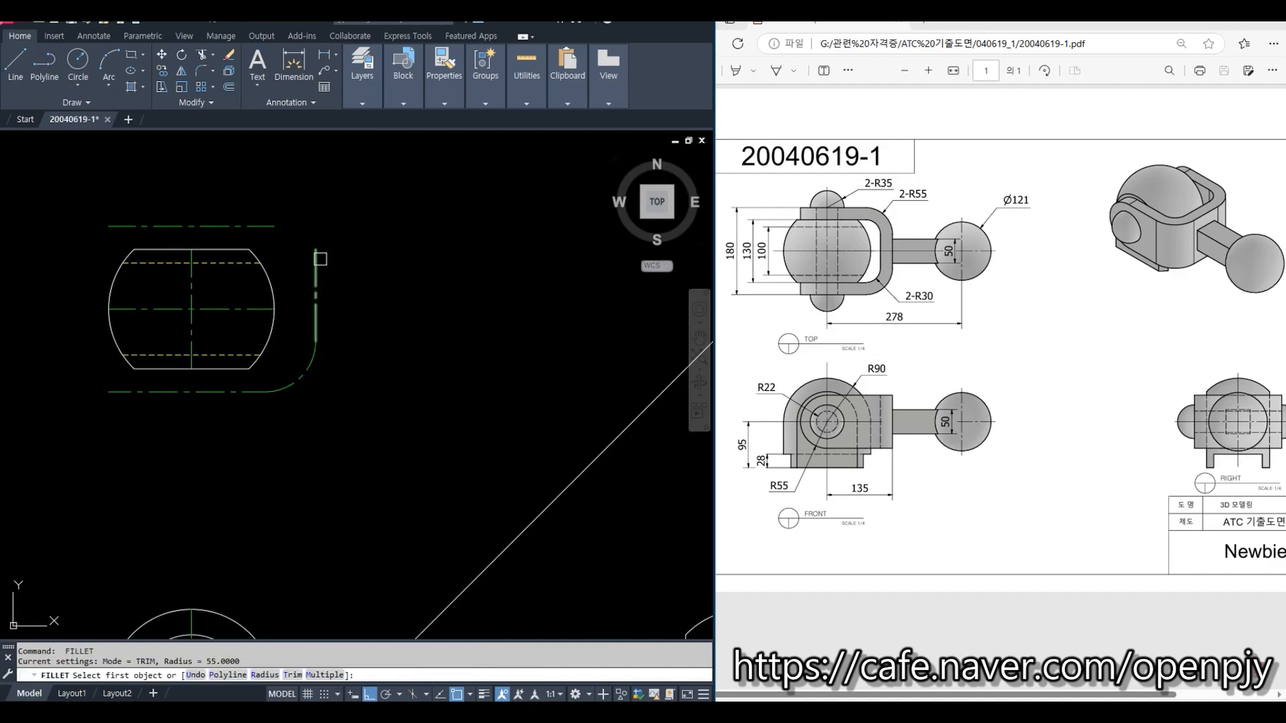
{"action": "left_click", "coordinate": [318, 258]}
{"action": "left_click", "coordinate": [270, 227]}
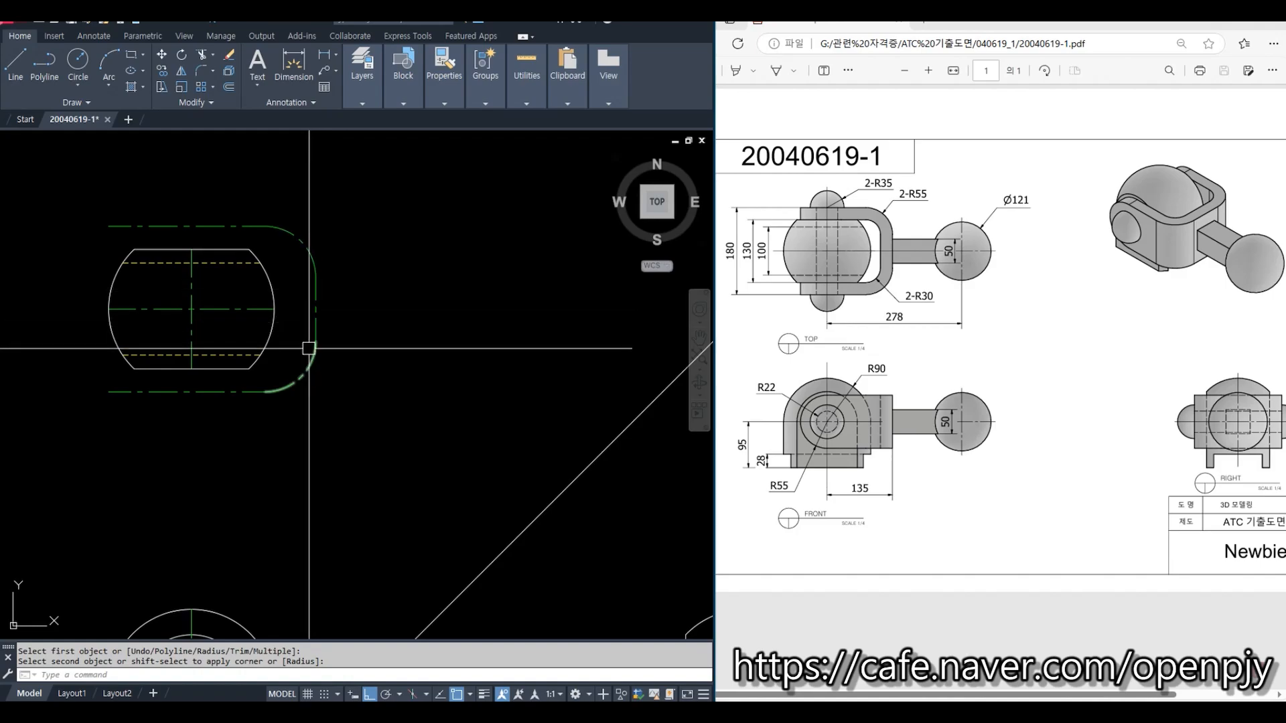
Step: Match the properties of the ball's right arc onto the clevis's outer lines and fillets in the top view
{"action": "left_click", "coordinate": [269, 334]}
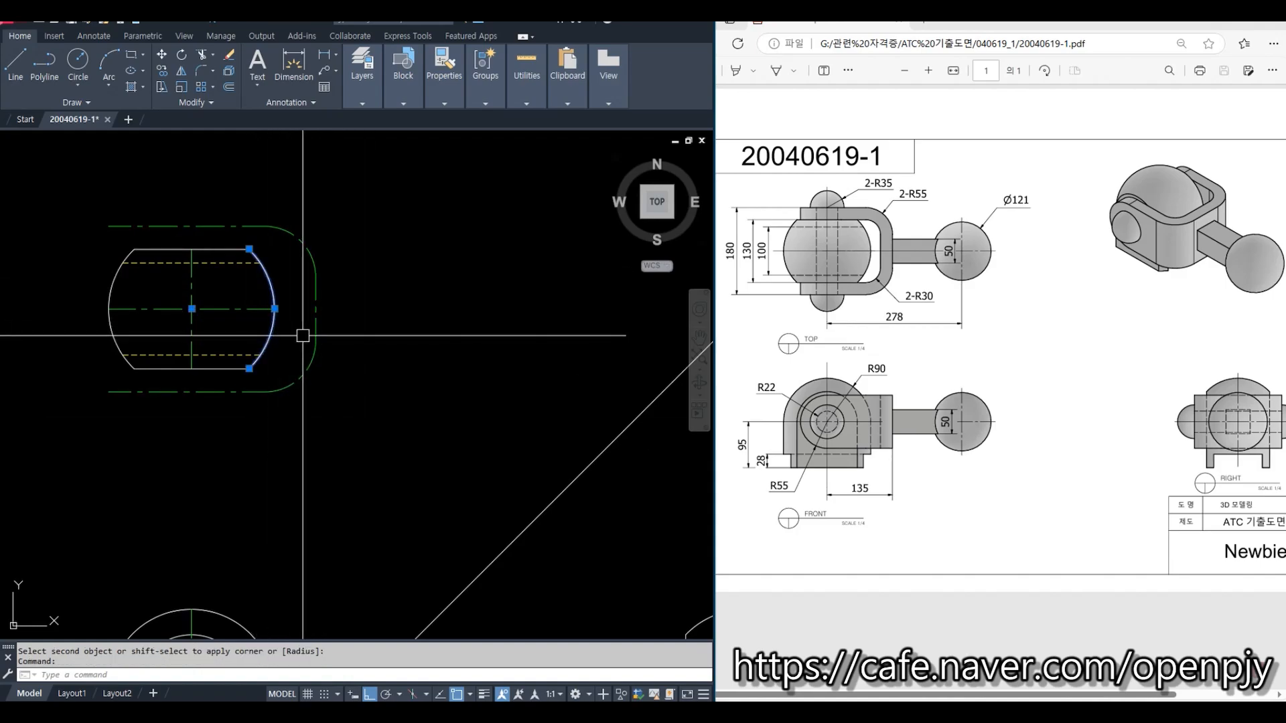
{"action": "type", "text": "a"}
{"action": "key", "text": "Return"}
{"action": "left_click", "coordinate": [381, 437]}
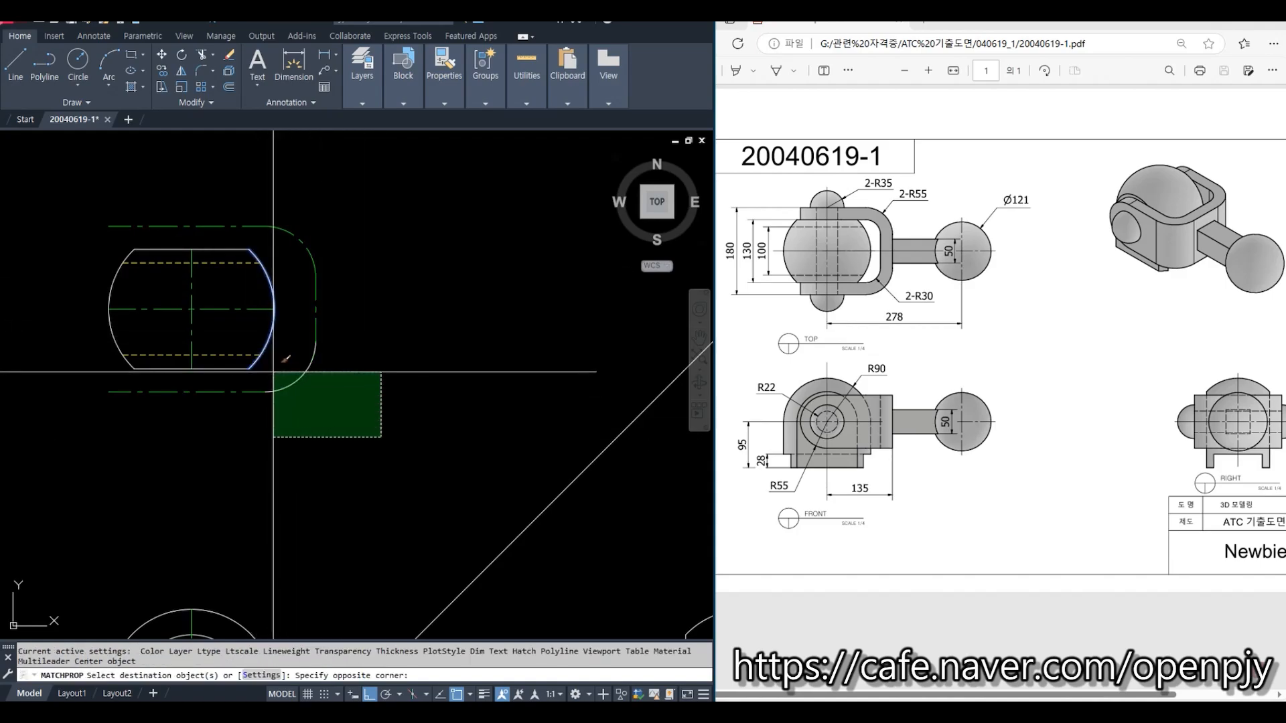
{"action": "left_click", "coordinate": [264, 370]}
{"action": "left_click", "coordinate": [368, 350]}
{"action": "left_click", "coordinate": [286, 235]}
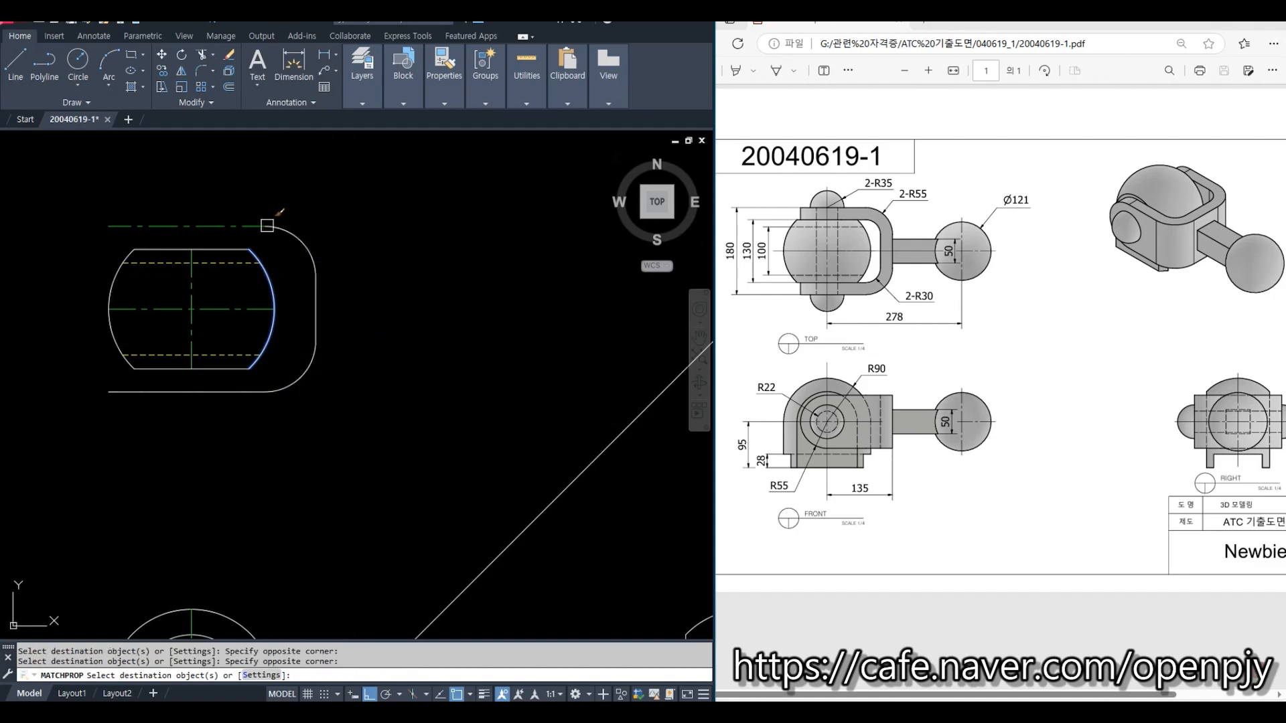
{"action": "key", "text": "Escape"}
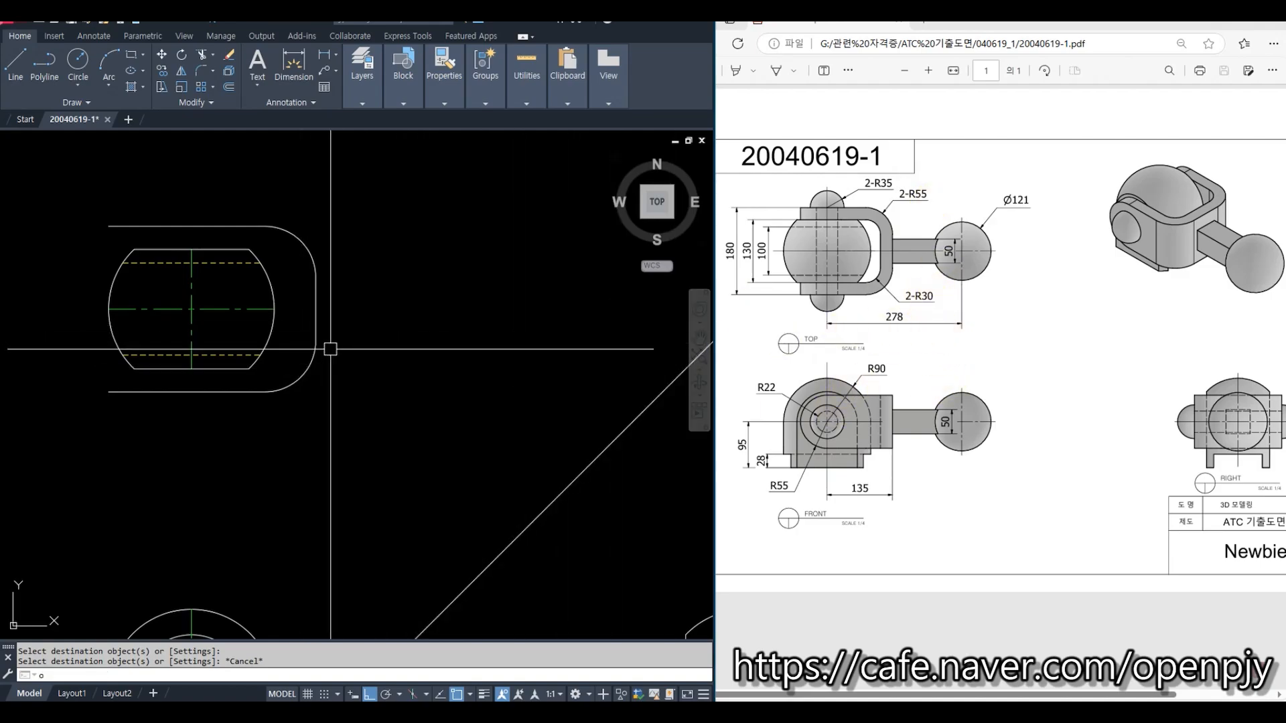
Step: Offset the top view's clevis end line and both corner fillets 25 inward for the clevis's inner outline
{"action": "key", "text": "Return"}
{"action": "type", "text": "25"}
{"action": "key", "text": "Return"}
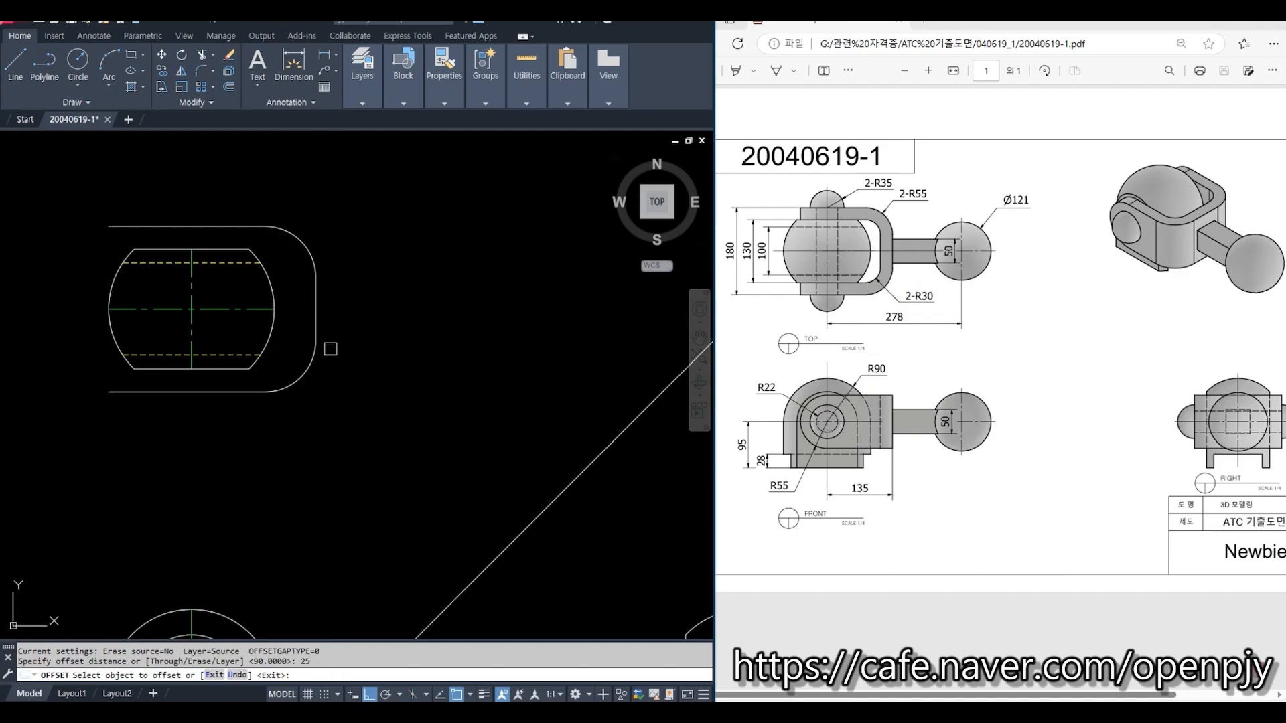
{"action": "scroll", "coordinate": [325, 319], "scroll_direction": "up", "scroll_amount": 2}
{"action": "left_click", "coordinate": [312, 307]}
{"action": "left_click", "coordinate": [272, 308]}
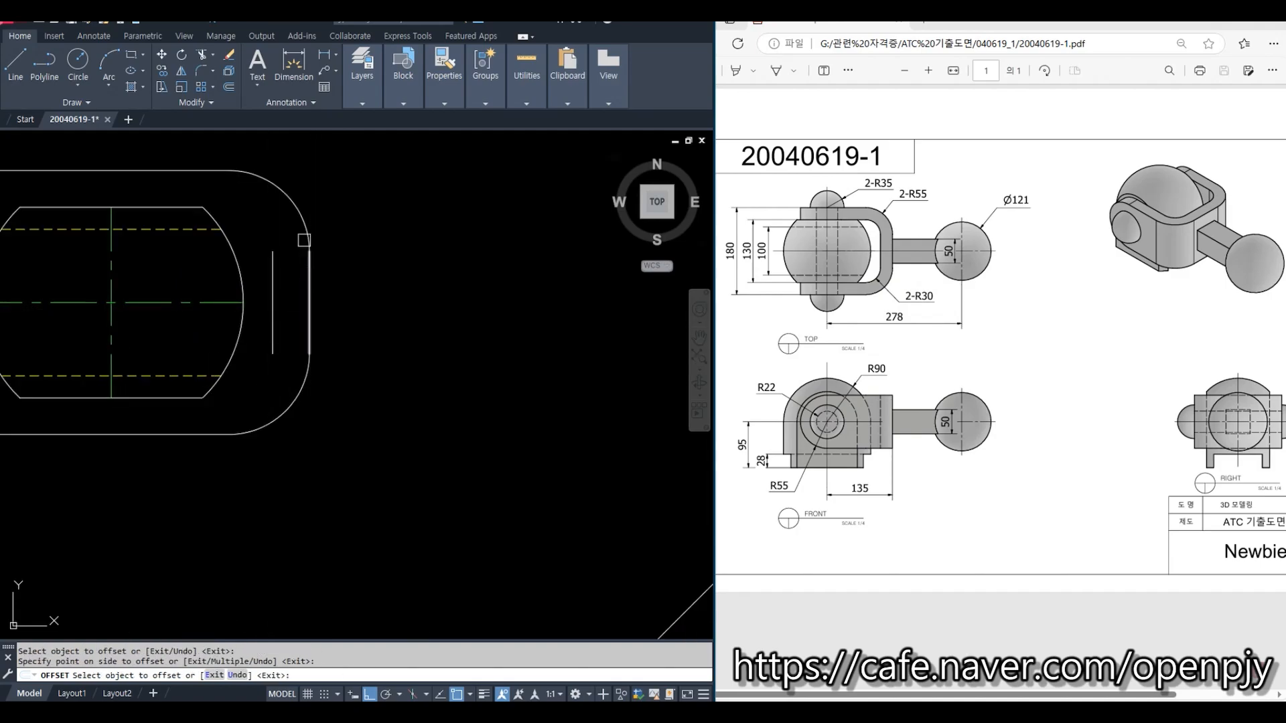
{"action": "left_click", "coordinate": [302, 219]}
{"action": "left_click", "coordinate": [256, 216]}
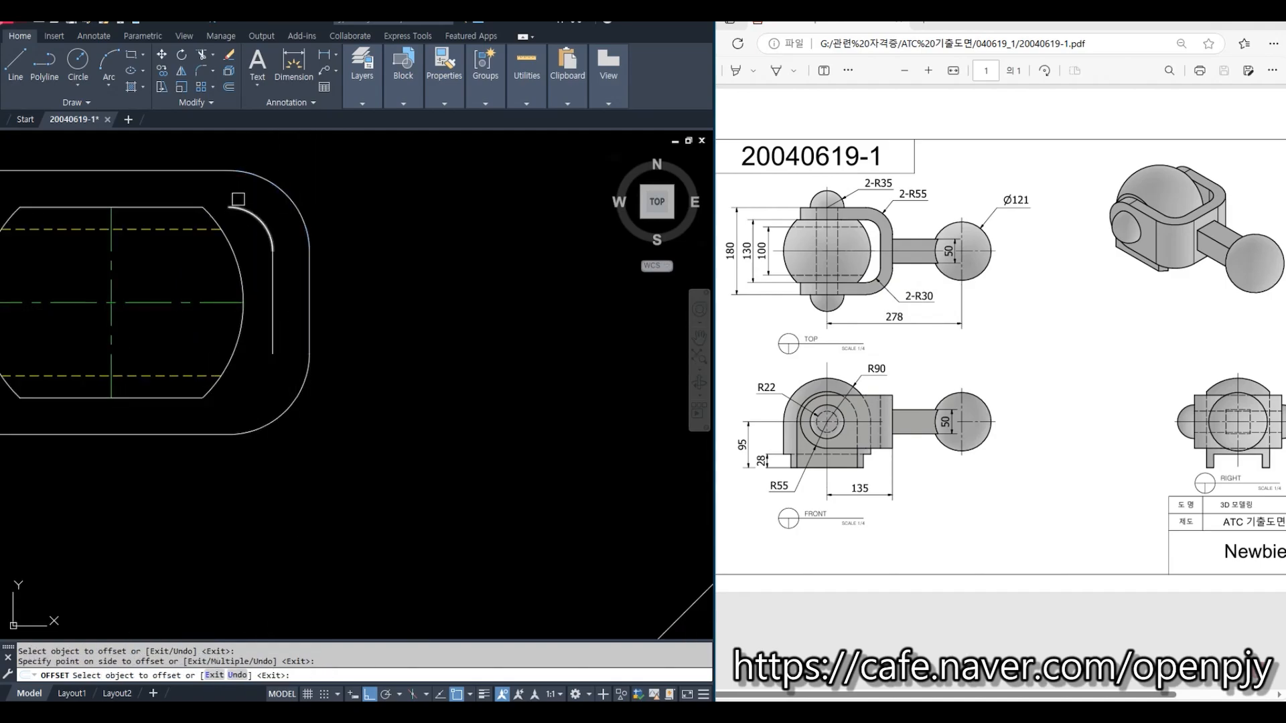
{"action": "left_click", "coordinate": [274, 420]}
{"action": "left_click", "coordinate": [245, 385]}
Step: Extend the ball's two horizontal flat edges in the top view to the clevis's inner fillet arcs
{"action": "middle_click_drag", "start_coordinate": [256, 447], "coordinate": [436, 433]}
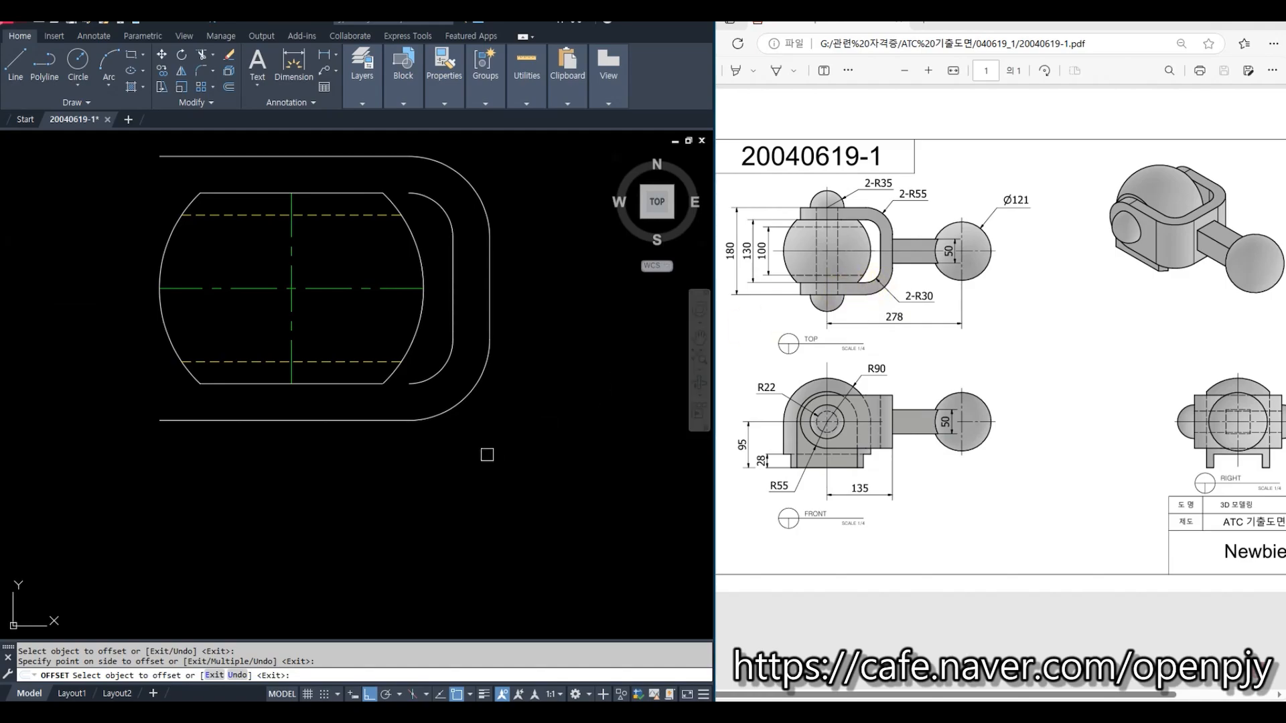
{"action": "key", "text": "Escape"}
{"action": "type", "text": "ex"}
{"action": "key", "text": "Return"}
{"action": "left_click", "coordinate": [430, 373]}
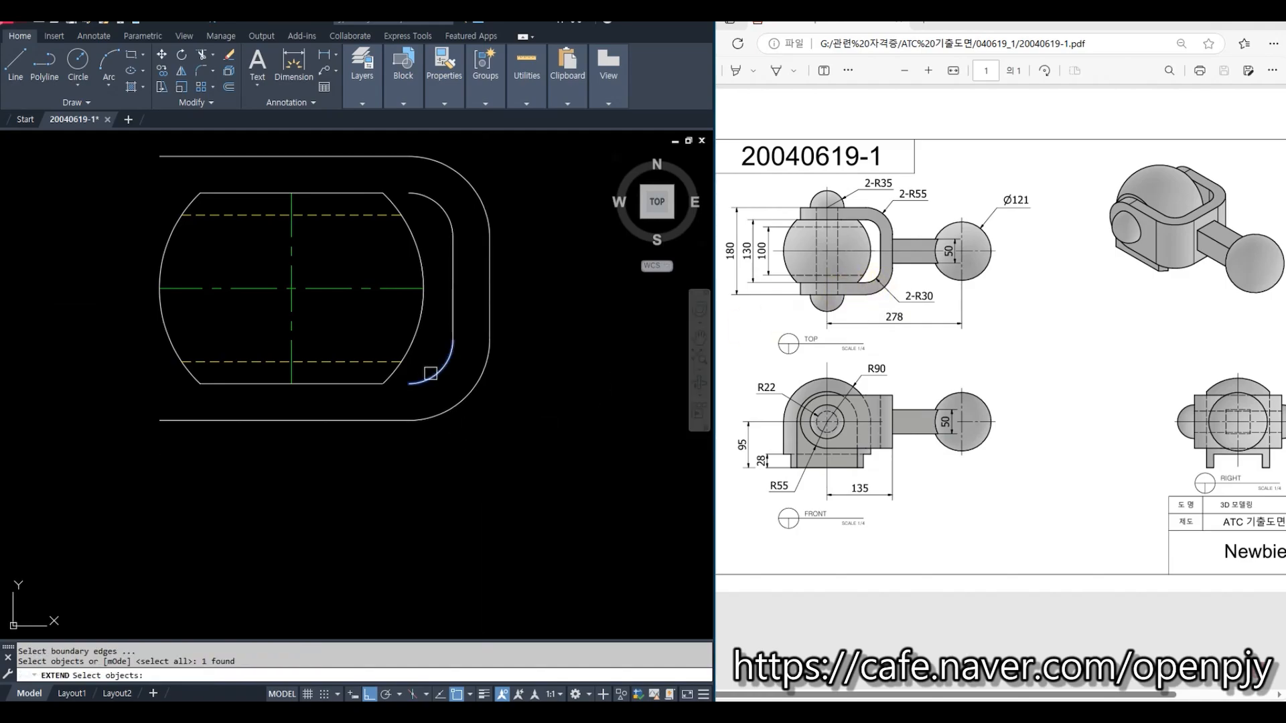
{"action": "key", "text": "Return"}
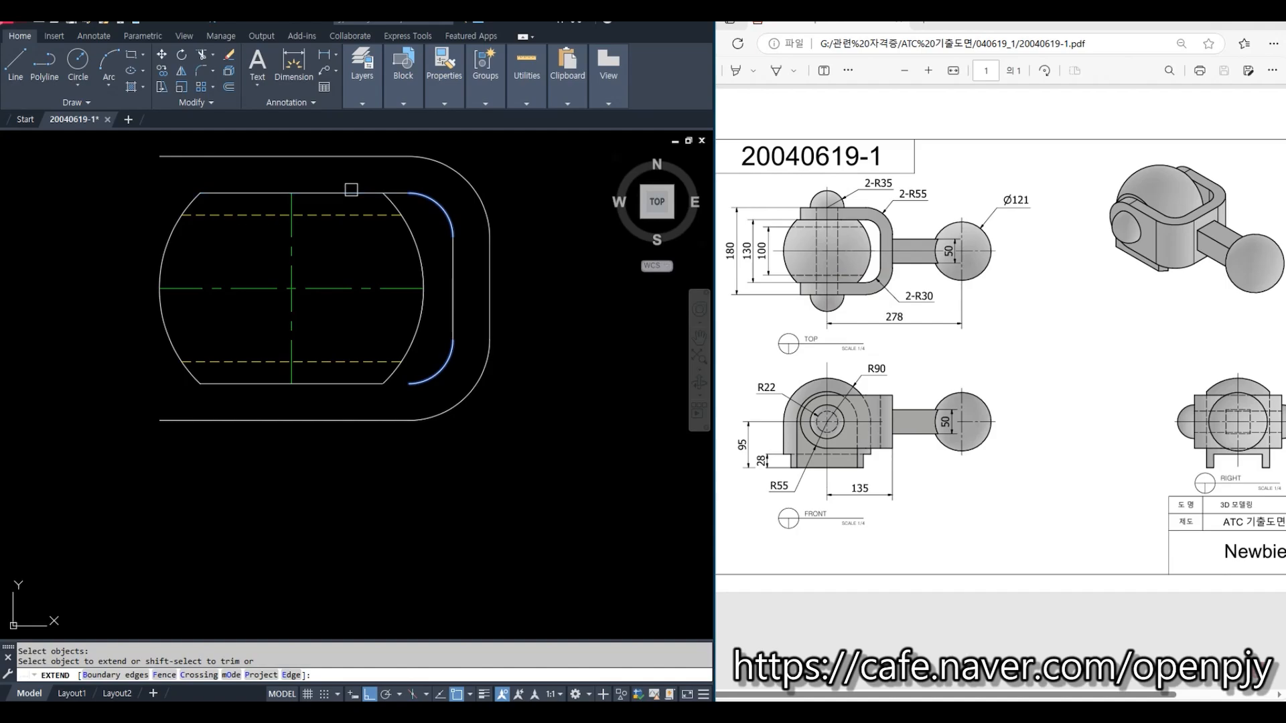
{"action": "left_click", "coordinate": [350, 189]}
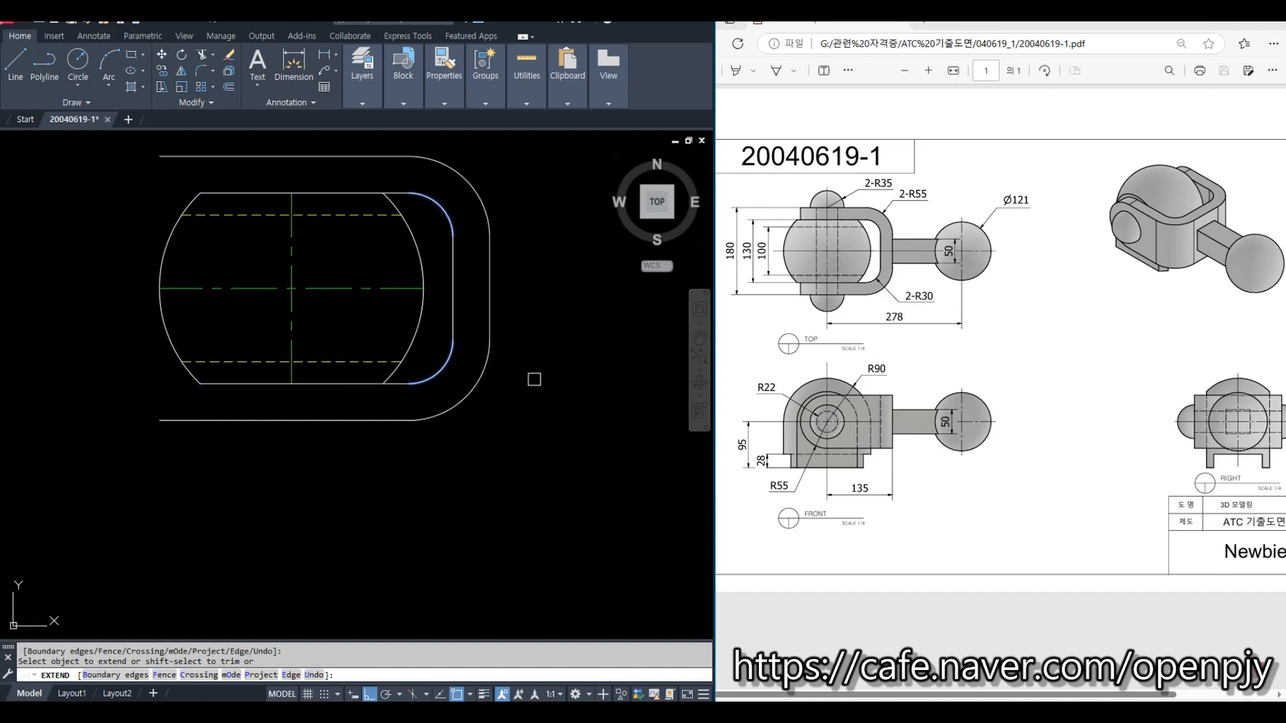
{"action": "key", "text": "Escape"}
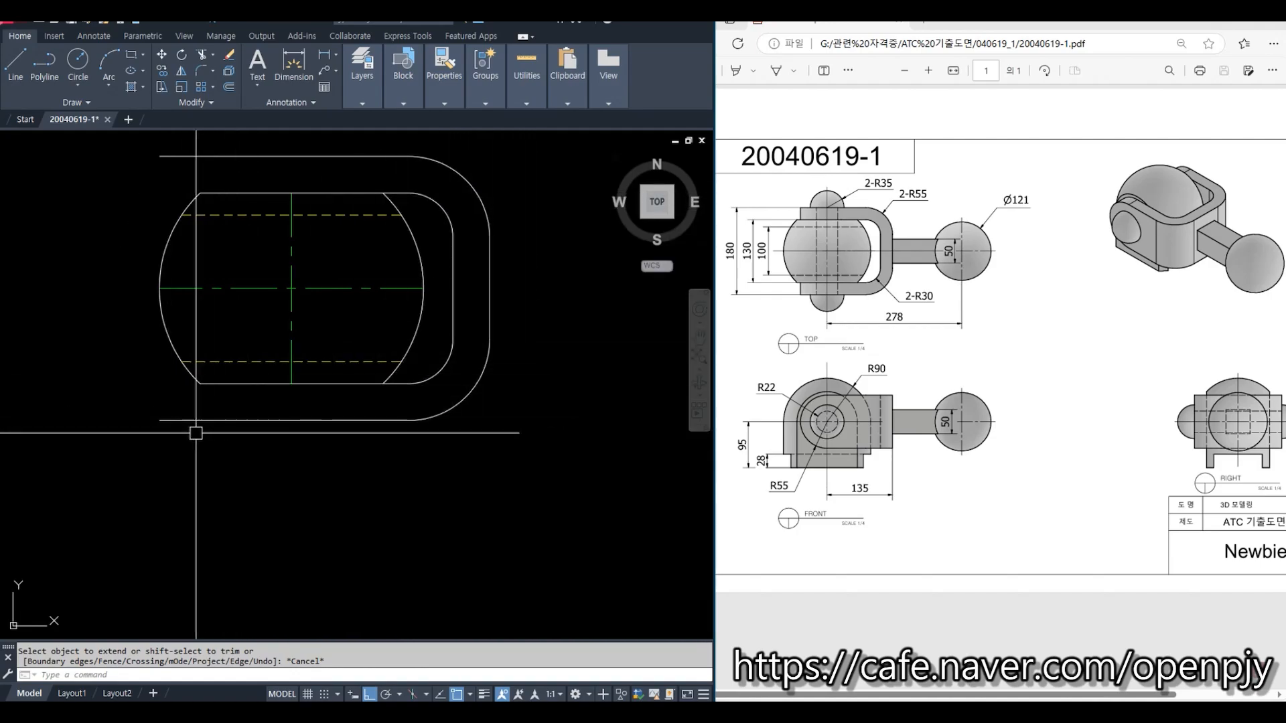
{"action": "key", "text": "Escape"}
Step: Project vertical rays down from the clevis's outer and inner end lines in the top view toward the front view
{"action": "type", "text": "ra"}
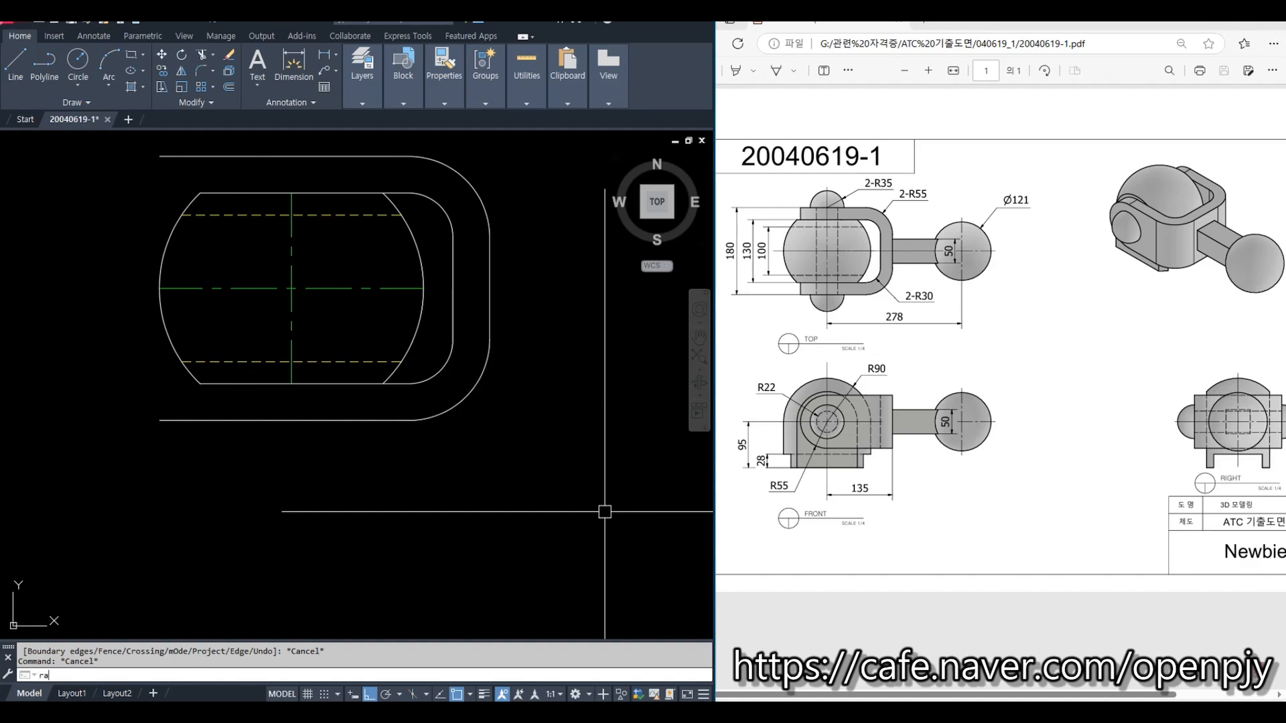
{"action": "type", "text": "y"}
{"action": "key", "text": "Return"}
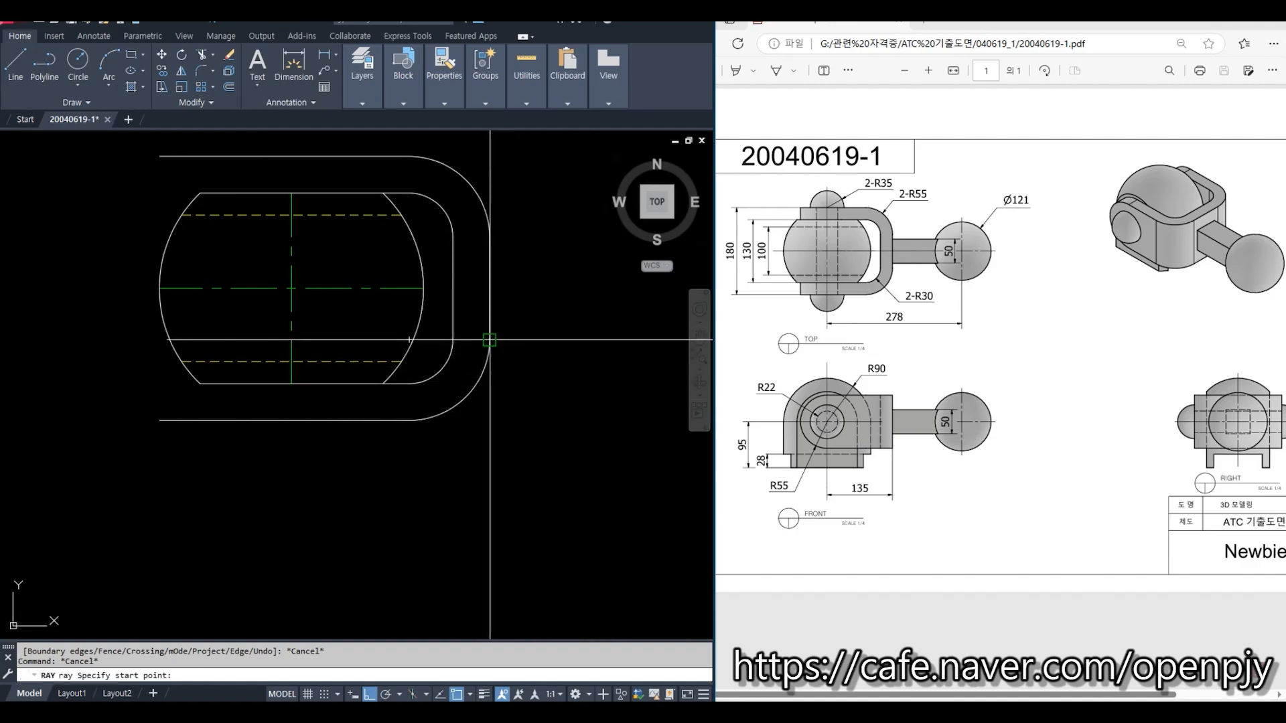
{"action": "left_click", "coordinate": [490, 340]}
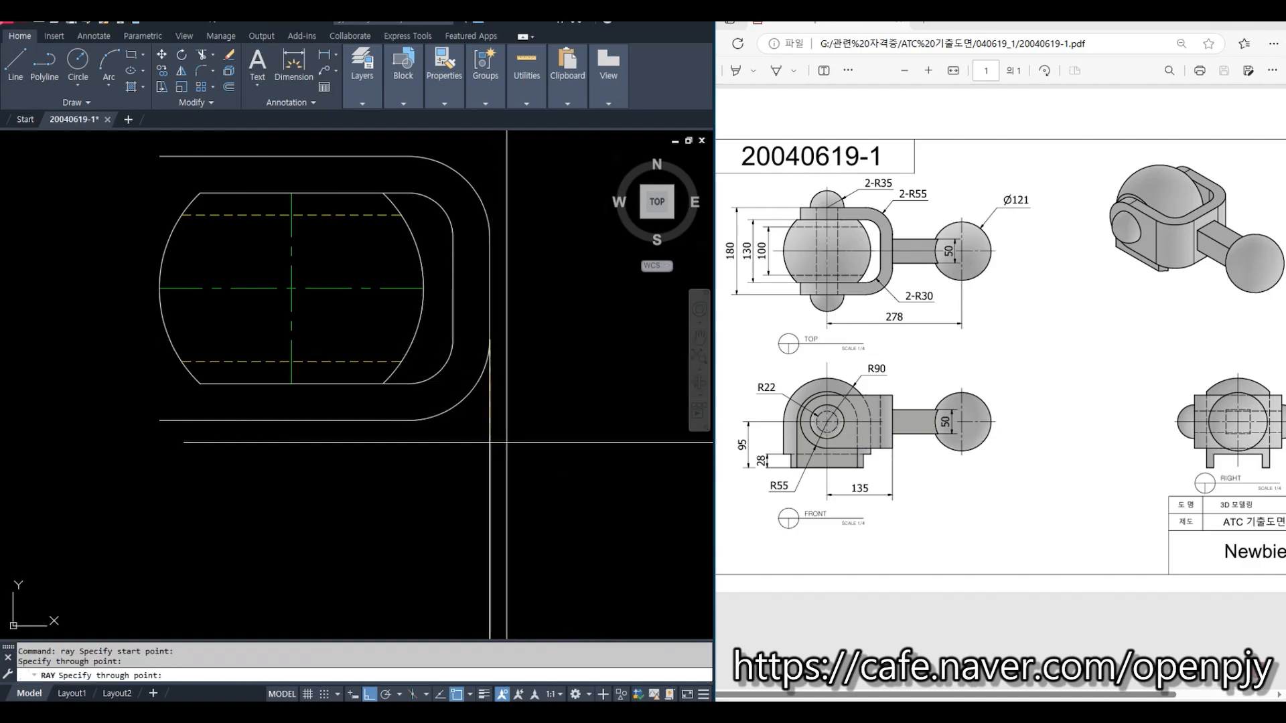
{"action": "left_click", "coordinate": [454, 484]}
{"action": "key", "text": "Return"}
Step: Draw a circle of radius 55 at the intersection of the front view's center lines
{"action": "scroll", "coordinate": [572, 537], "scroll_direction": "down", "scroll_amount": 2}
{"action": "mouse_move", "coordinate": [569, 549]}
{"action": "middle_mouse_down"}
{"action": "mouse_move", "coordinate": [546, 276]}
{"action": "mouse_move", "coordinate": [524, 251]}
{"action": "middle_mouse_up"}
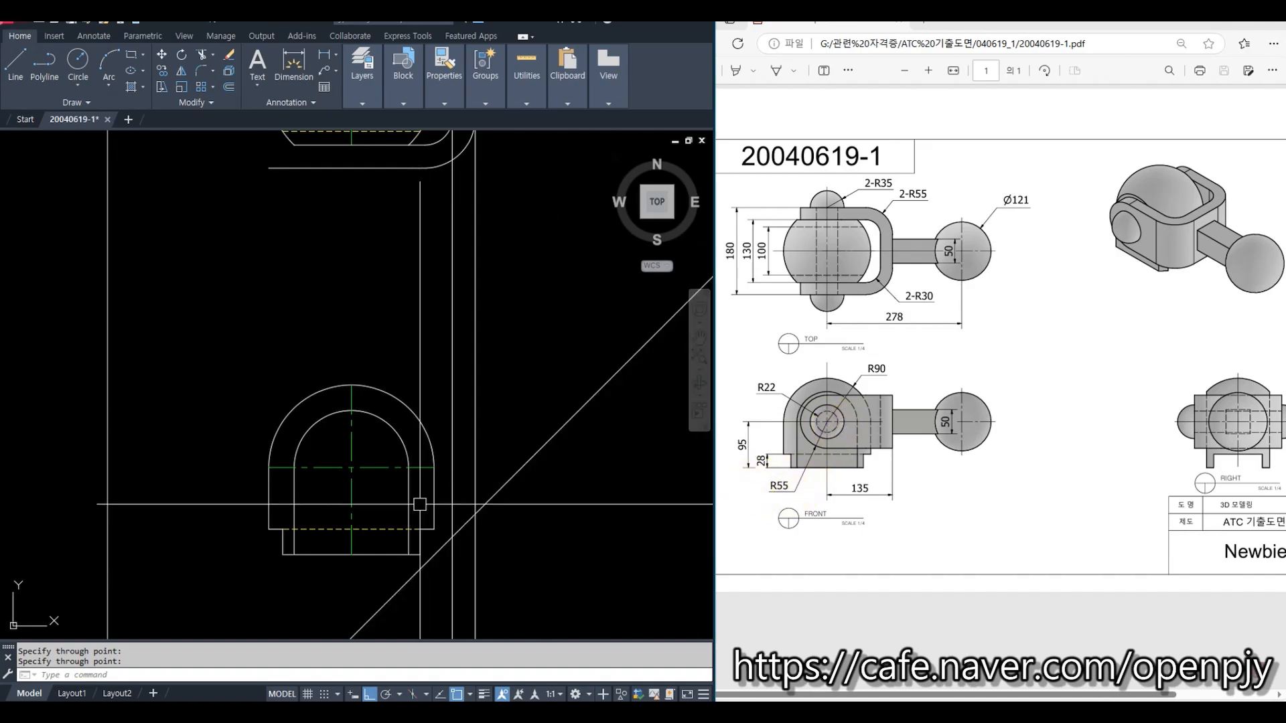
{"action": "type", "text": "c"}
{"action": "key", "text": "Return"}
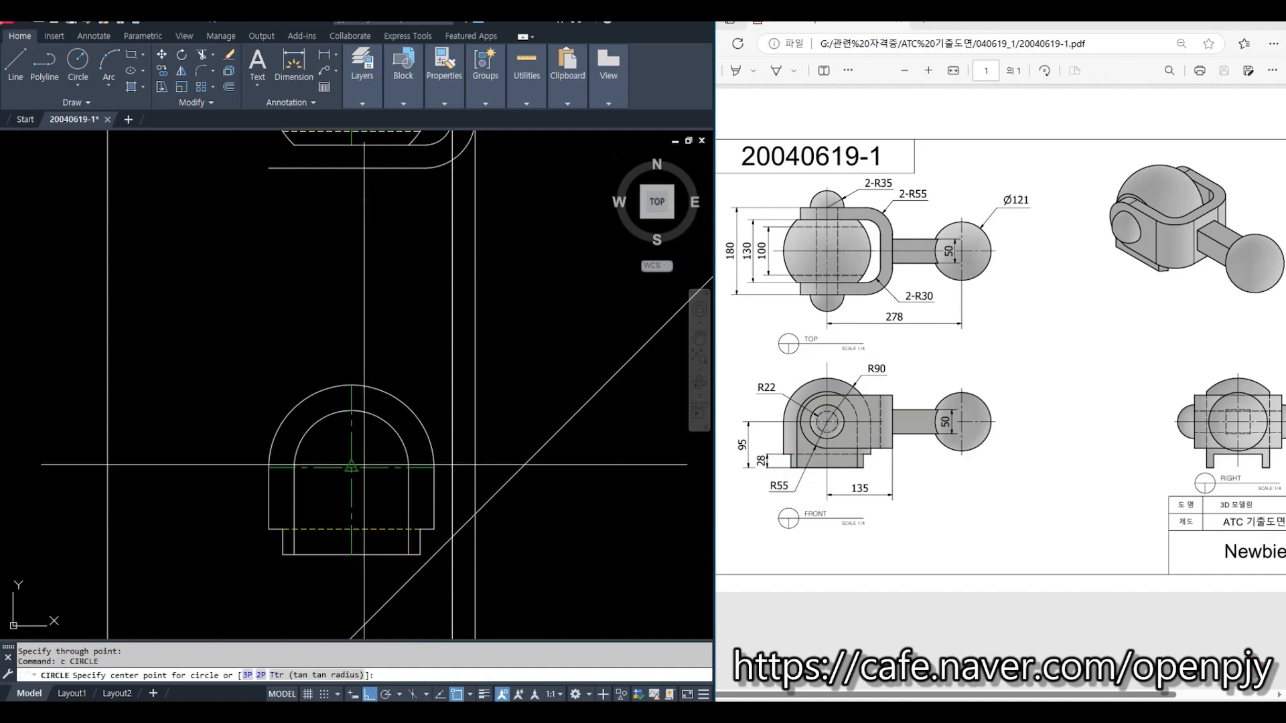
{"action": "scroll", "coordinate": [366, 470], "scroll_direction": "up", "scroll_amount": 4}
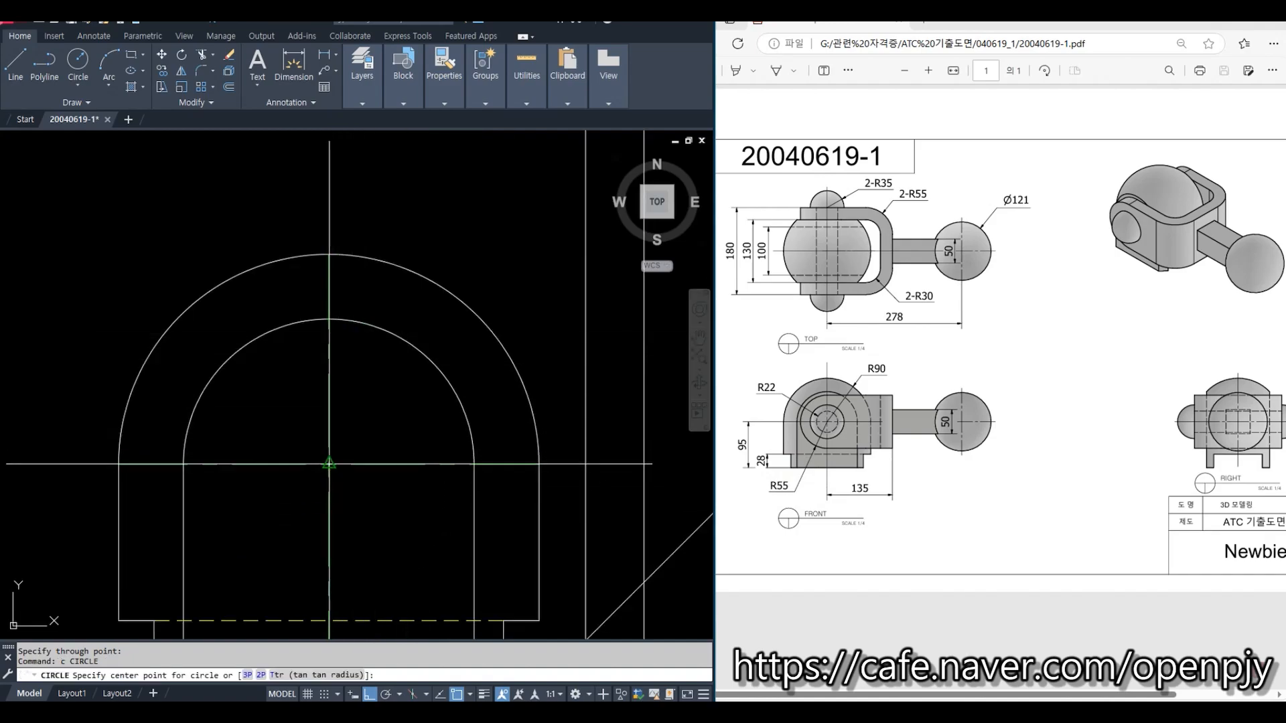
{"action": "left_click", "coordinate": [328, 464]}
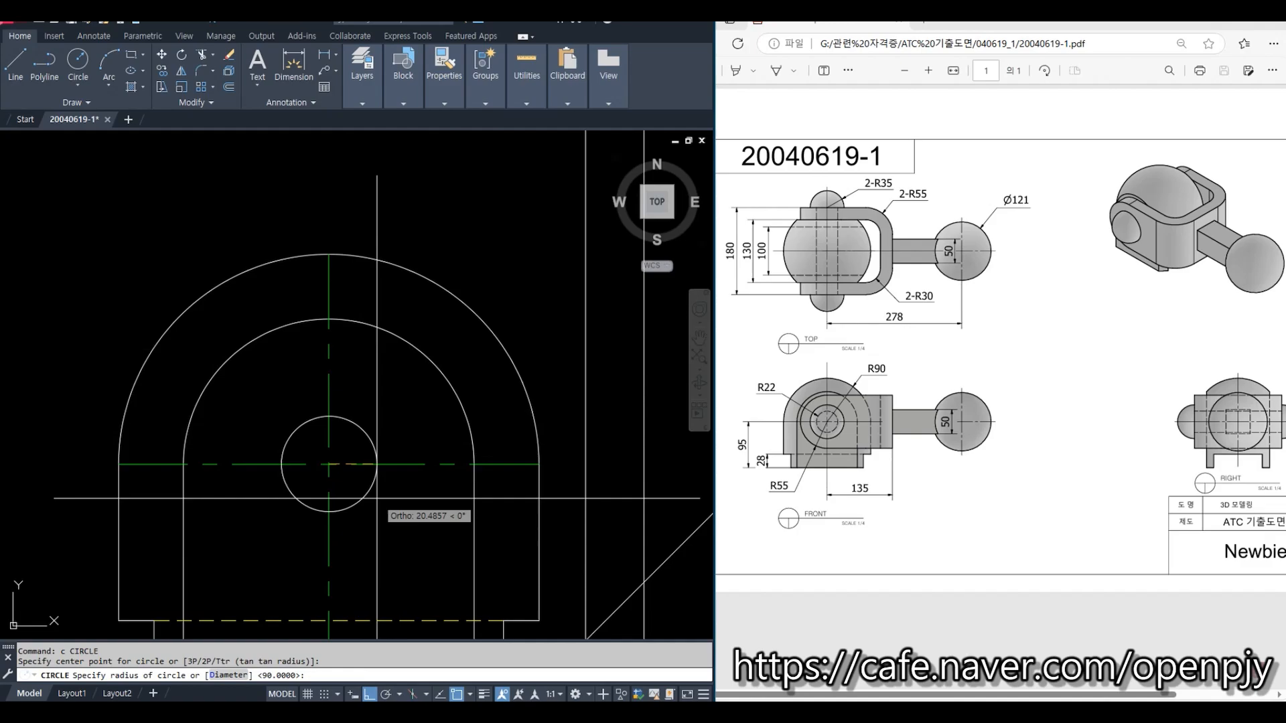
{"action": "type", "text": "55"}
{"action": "key", "text": "Return"}
Step: Draw horizontal lines from the R55 circle's upper and lower quadrants to the outer clevis projection ray in the front view
{"action": "scroll", "coordinate": [496, 529], "scroll_direction": "down", "scroll_amount": 3}
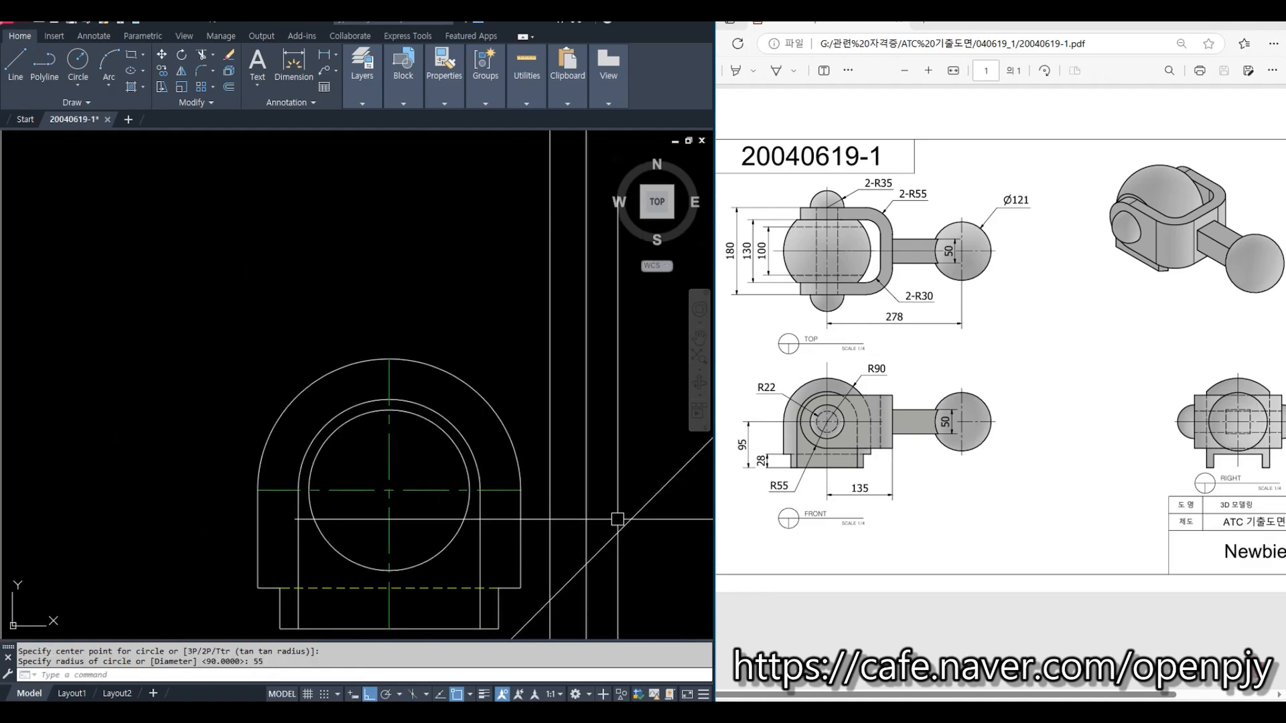
{"action": "key", "text": "Escape"}
{"action": "type", "text": "l"}
{"action": "key", "text": "Return"}
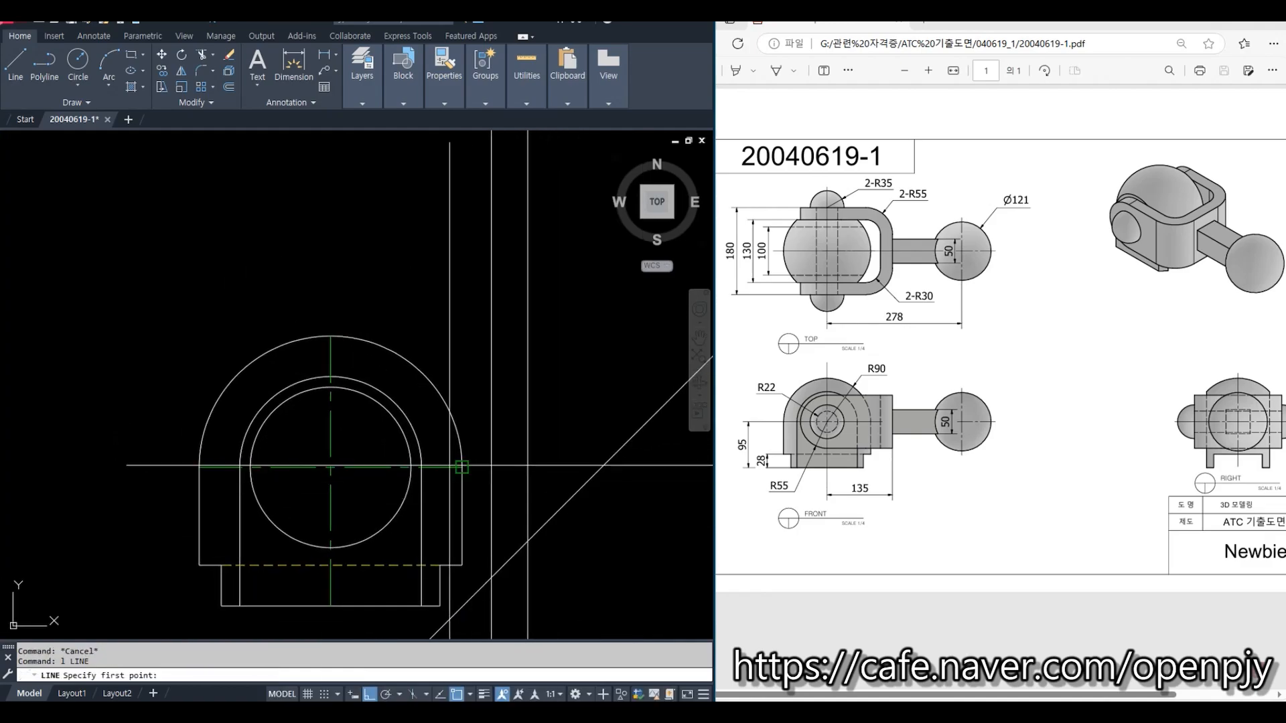
{"action": "left_click", "coordinate": [330, 386]}
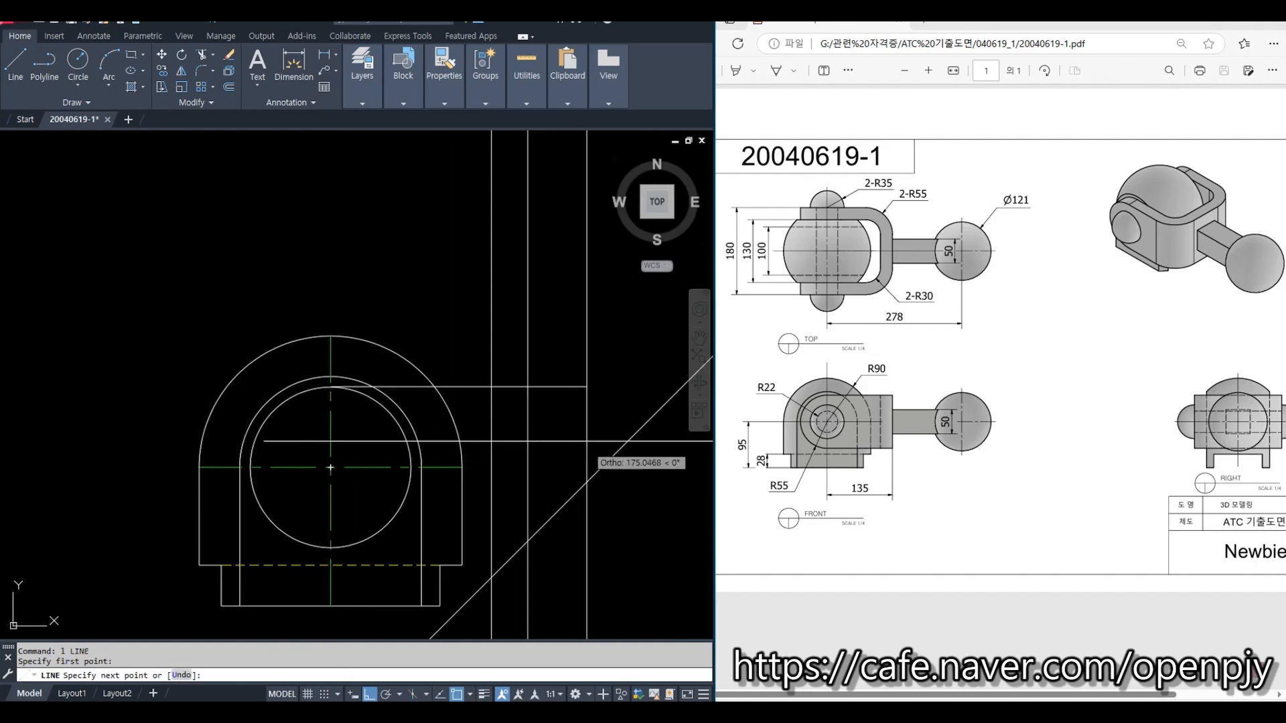
{"action": "left_click", "coordinate": [528, 387]}
{"action": "key", "text": "Return"}
{"action": "key", "text": "Return"}
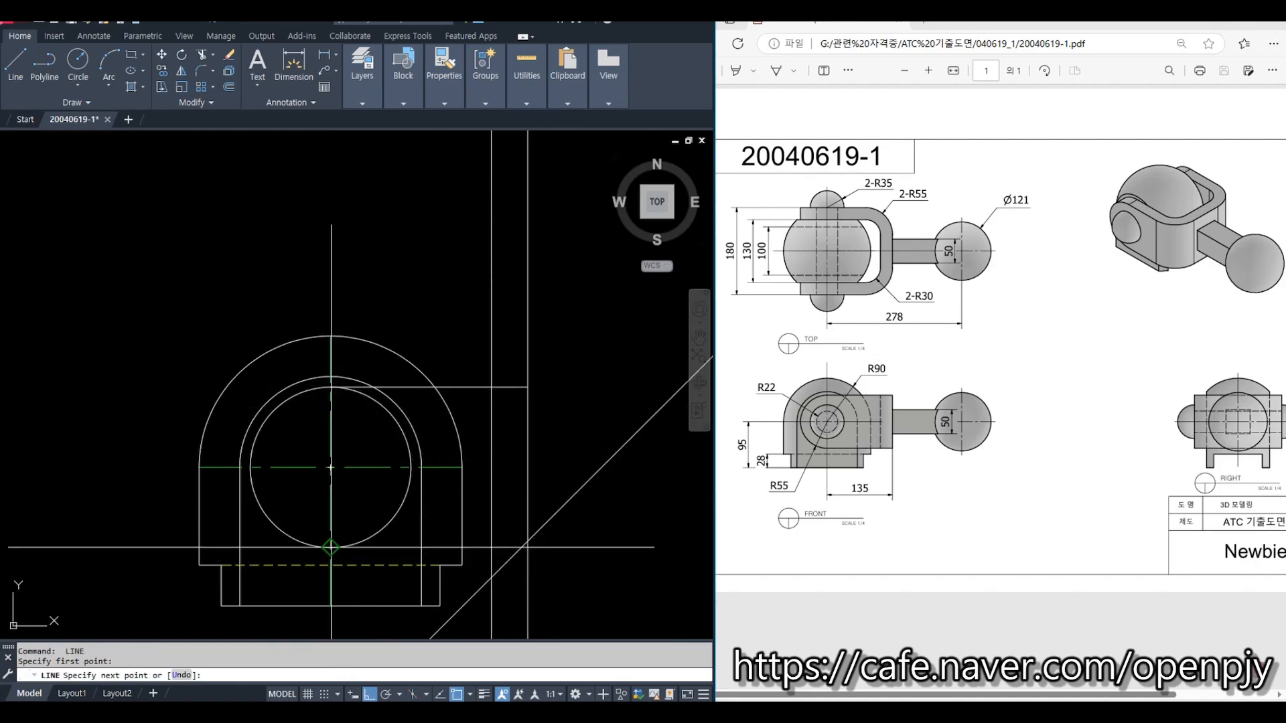
{"action": "left_click", "coordinate": [535, 552]}
{"action": "key", "text": "Return"}
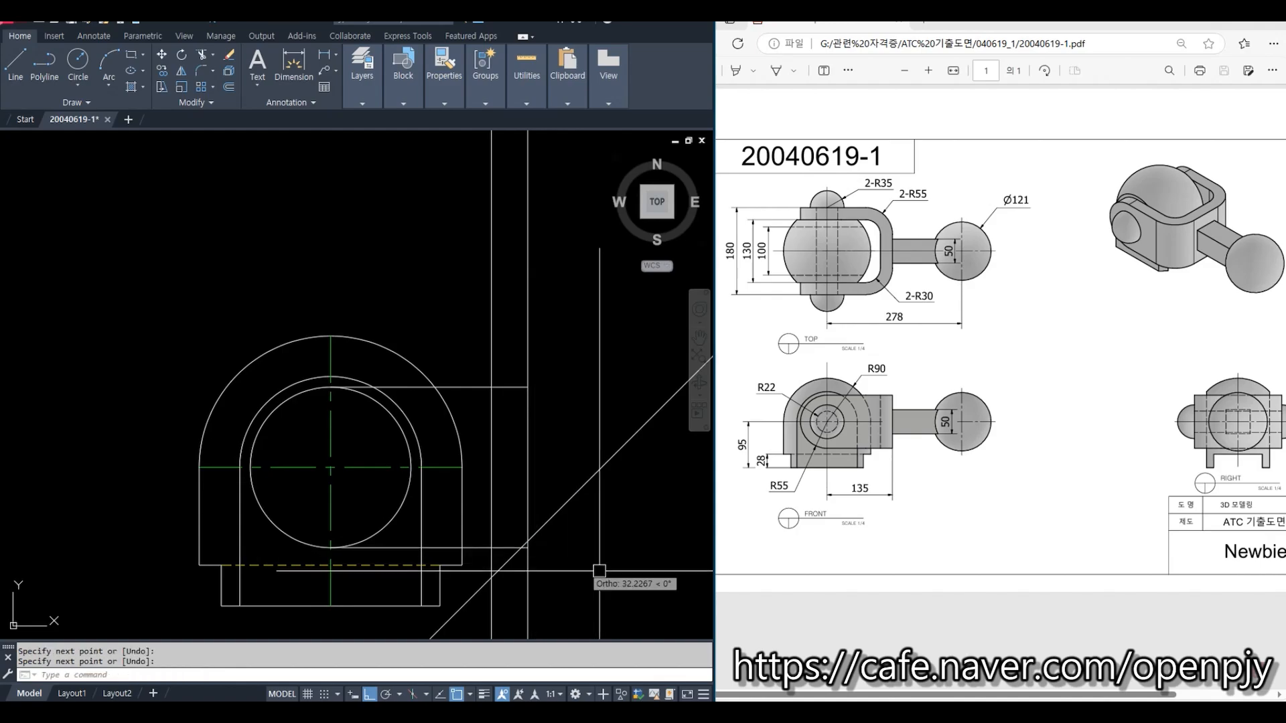
{"action": "key", "text": "Escape"}
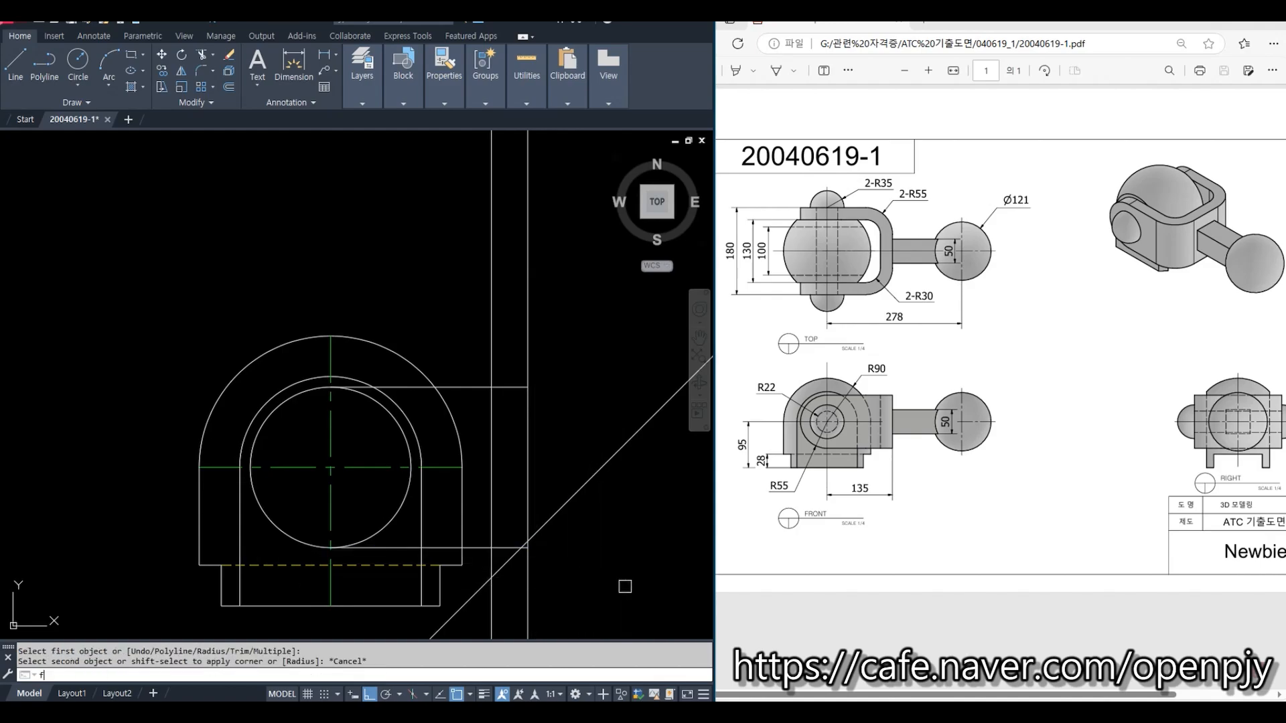
Step: Fillet the outer projection ray with both horizontal clevis lines at radius 0 to form square corners in the front view
{"action": "type", "text": "f"}
{"action": "key", "text": "Return"}
{"action": "type", "text": "r"}
{"action": "key", "text": "Return"}
{"action": "type", "text": "0"}
{"action": "key", "text": "Return"}
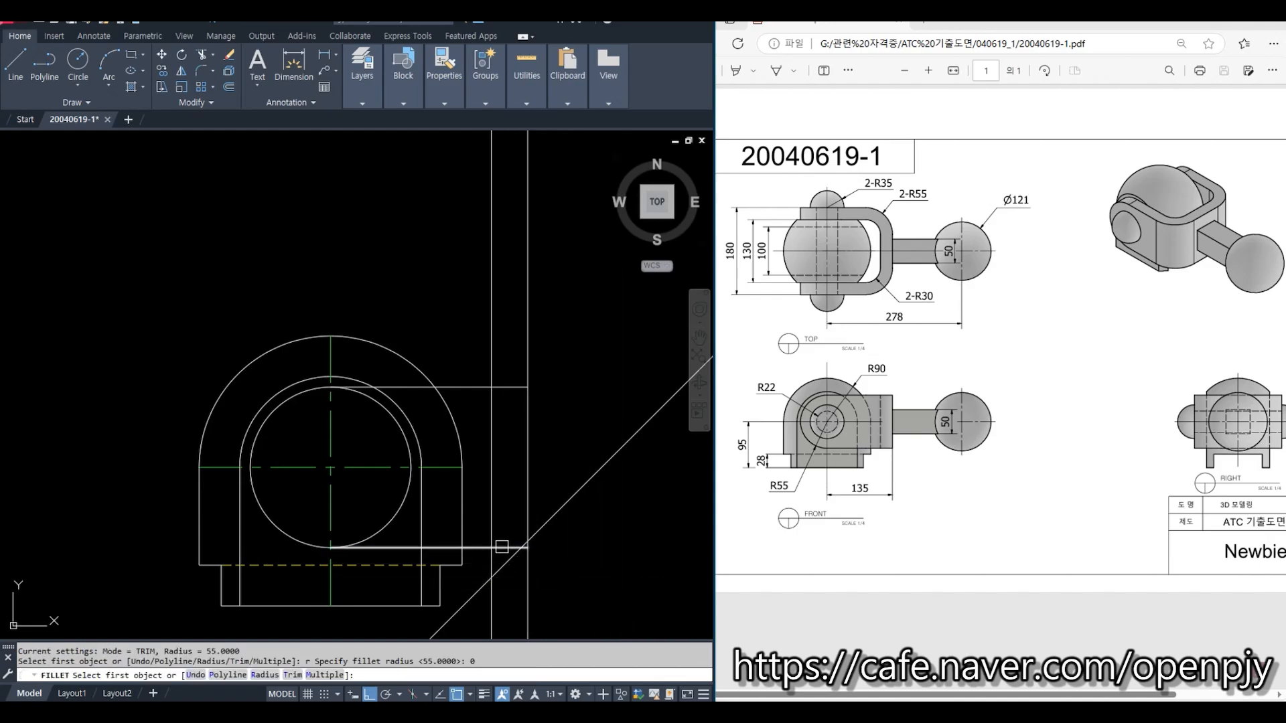
{"action": "left_click", "coordinate": [503, 547]}
{"action": "left_click", "coordinate": [529, 521]}
{"action": "key", "text": "Return"}
{"action": "left_click", "coordinate": [528, 417]}
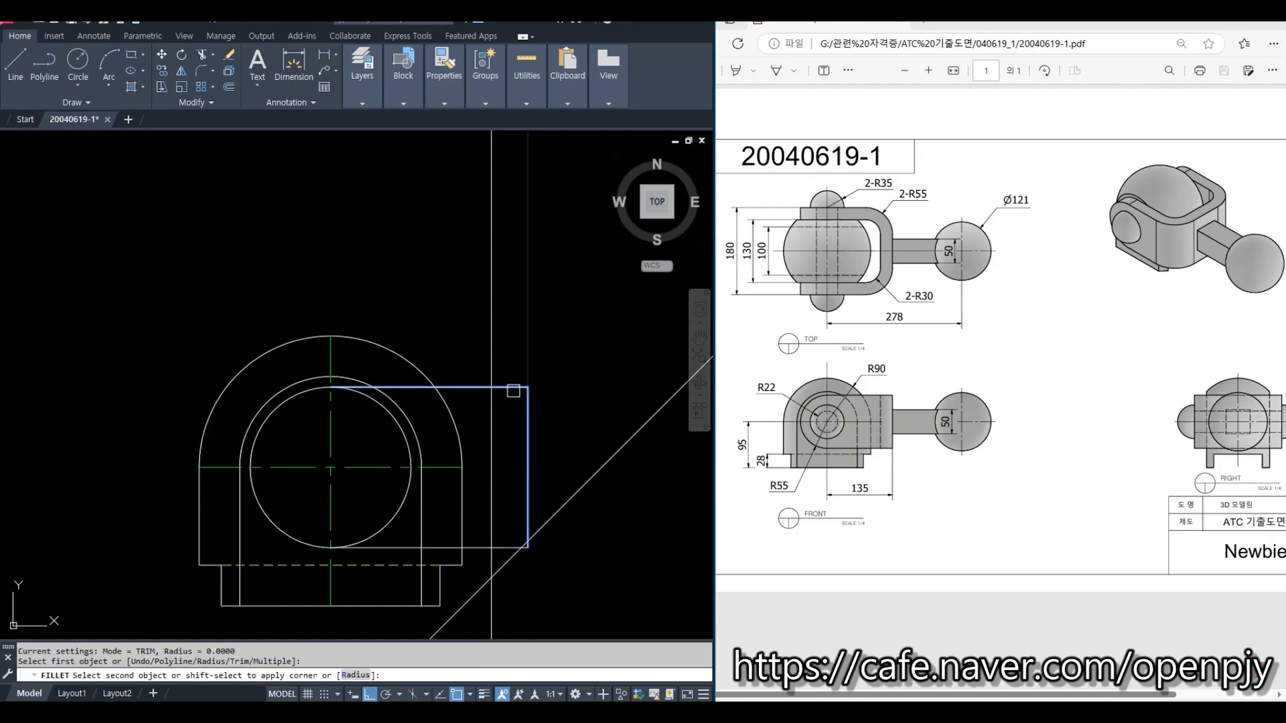
{"action": "left_click", "coordinate": [506, 387]}
Step: Trim the clevis's inner projection ray above and below the two horizontal clevis lines in the front view
{"action": "type", "text": "tr"}
{"action": "key", "text": "Return"}
{"action": "left_click", "coordinate": [510, 387]}
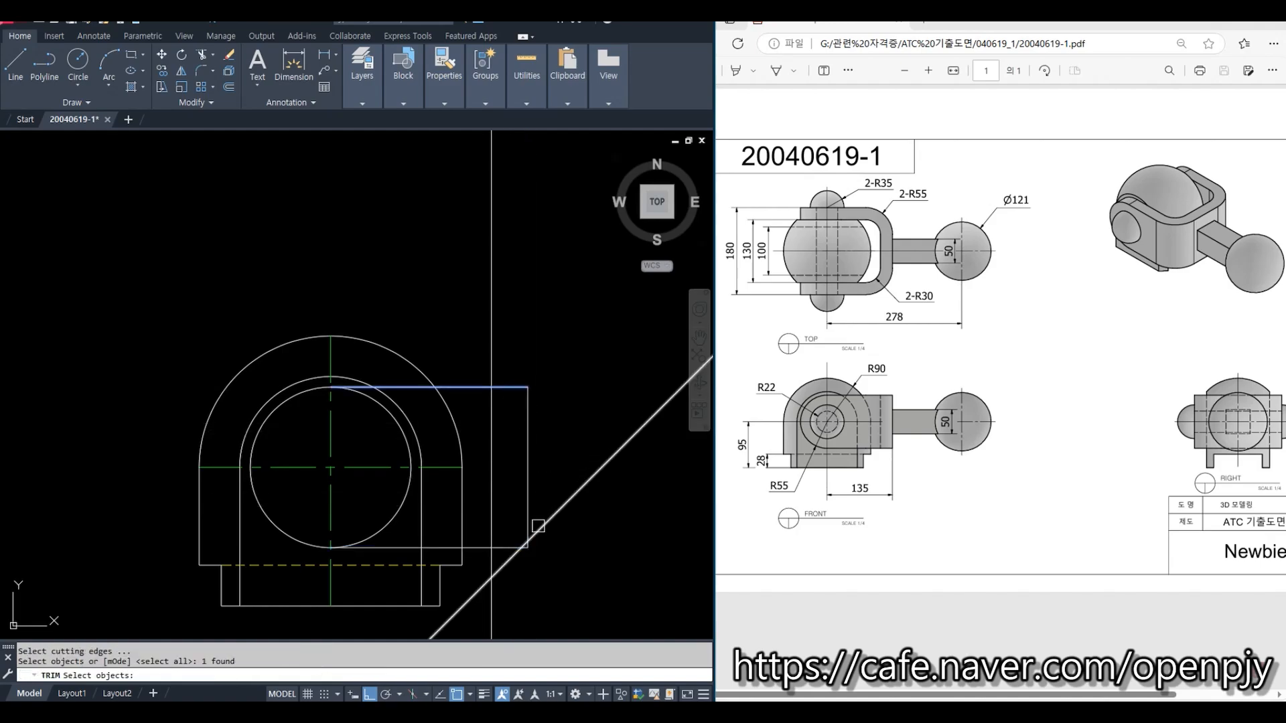
{"action": "left_click", "coordinate": [508, 548]}
{"action": "key", "text": "Return"}
{"action": "left_click", "coordinate": [493, 605]}
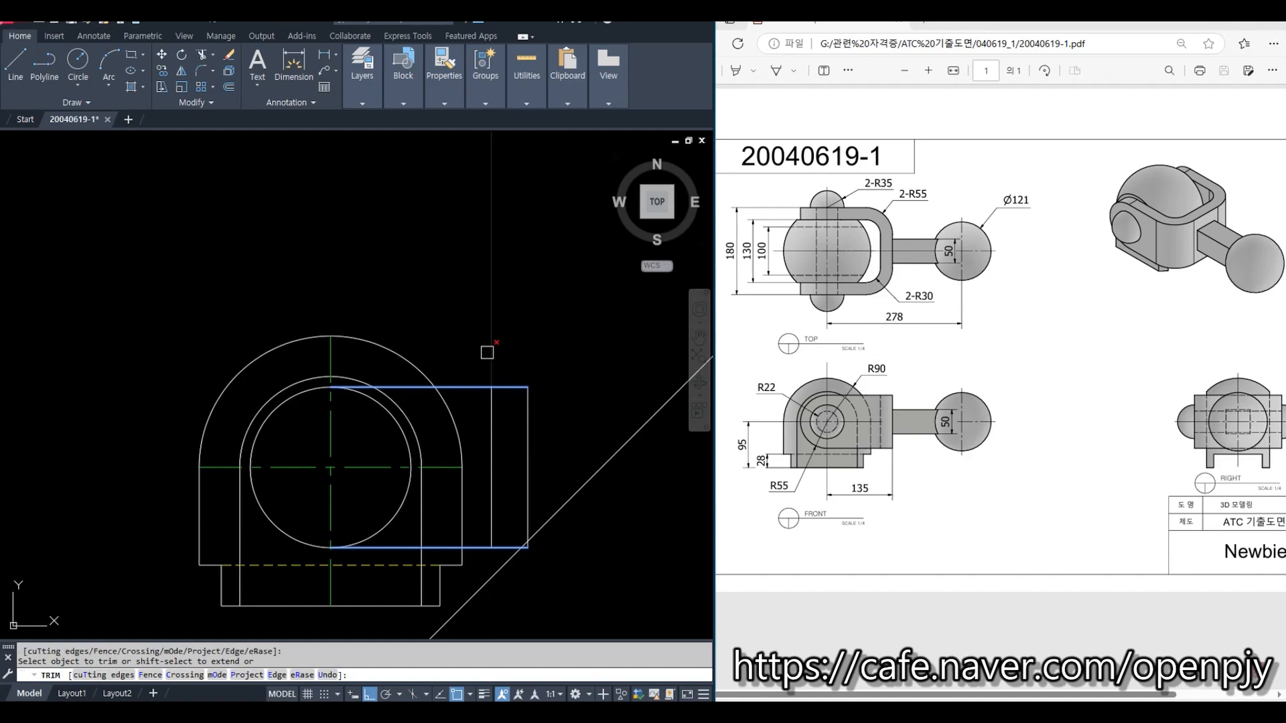
{"action": "key", "text": "Escape"}
Step: Match the properties of the front view's horizontal hidden line onto the clevis's inner vertical line
{"action": "left_click", "coordinate": [397, 564]}
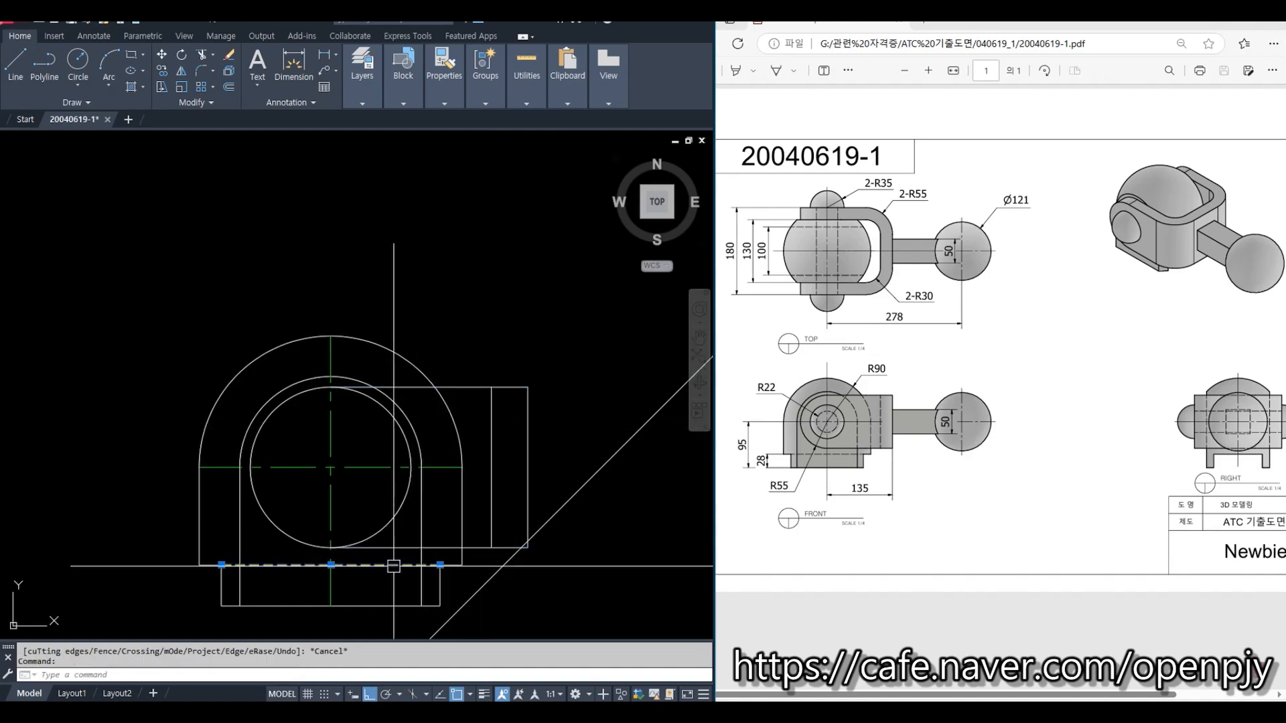
{"action": "key", "text": "Return"}
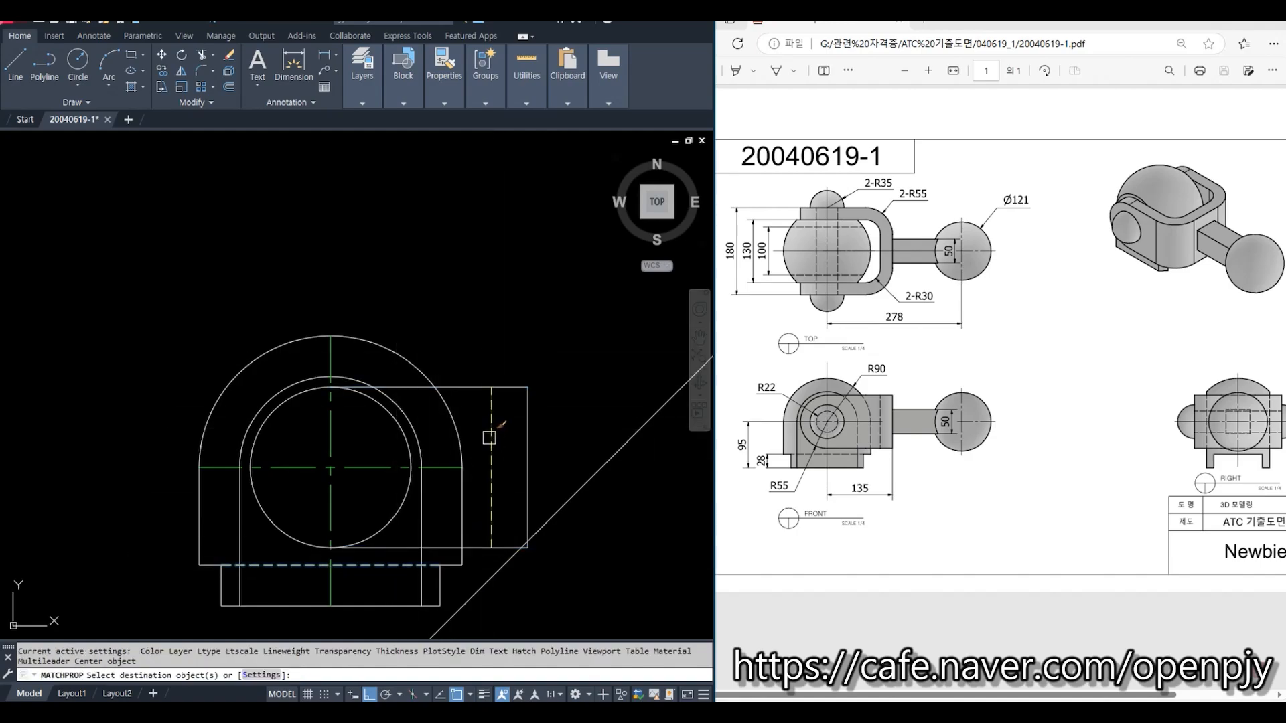
{"action": "key", "text": "Escape"}
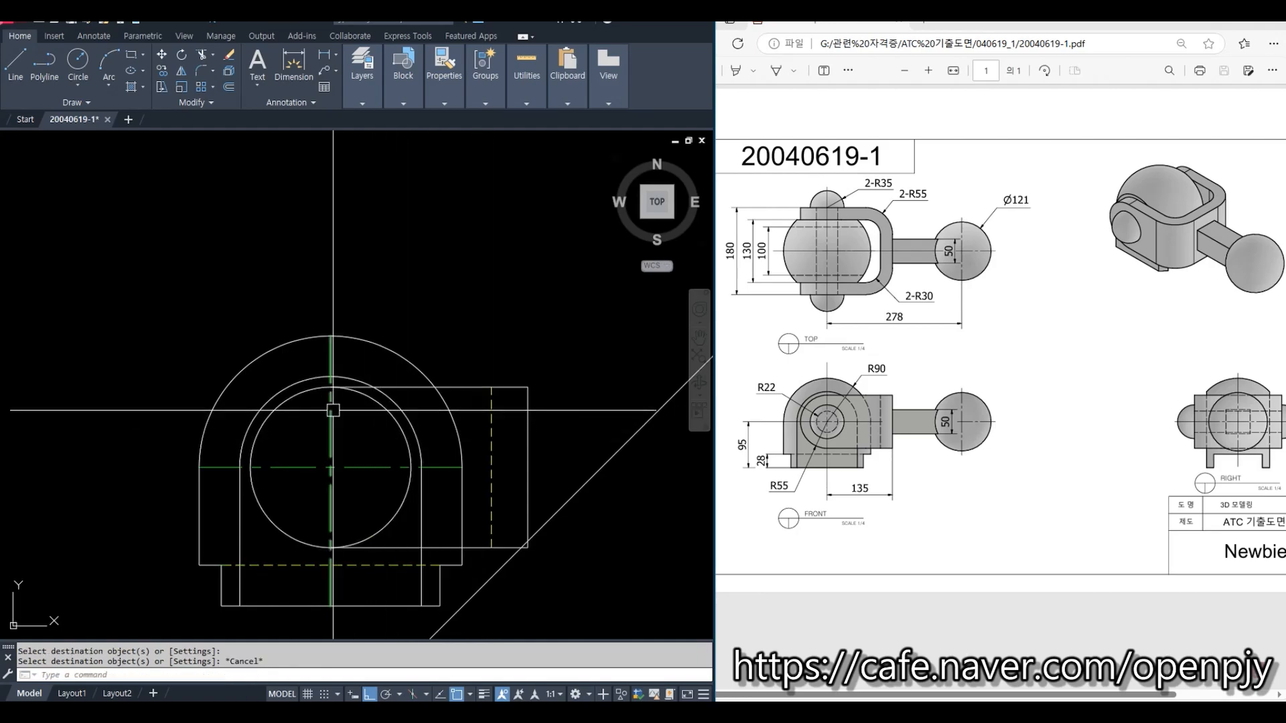
Step: Trim away the right half of the R55 circle between the two horizontal clevis lines in the front view
{"action": "type", "text": "t"}
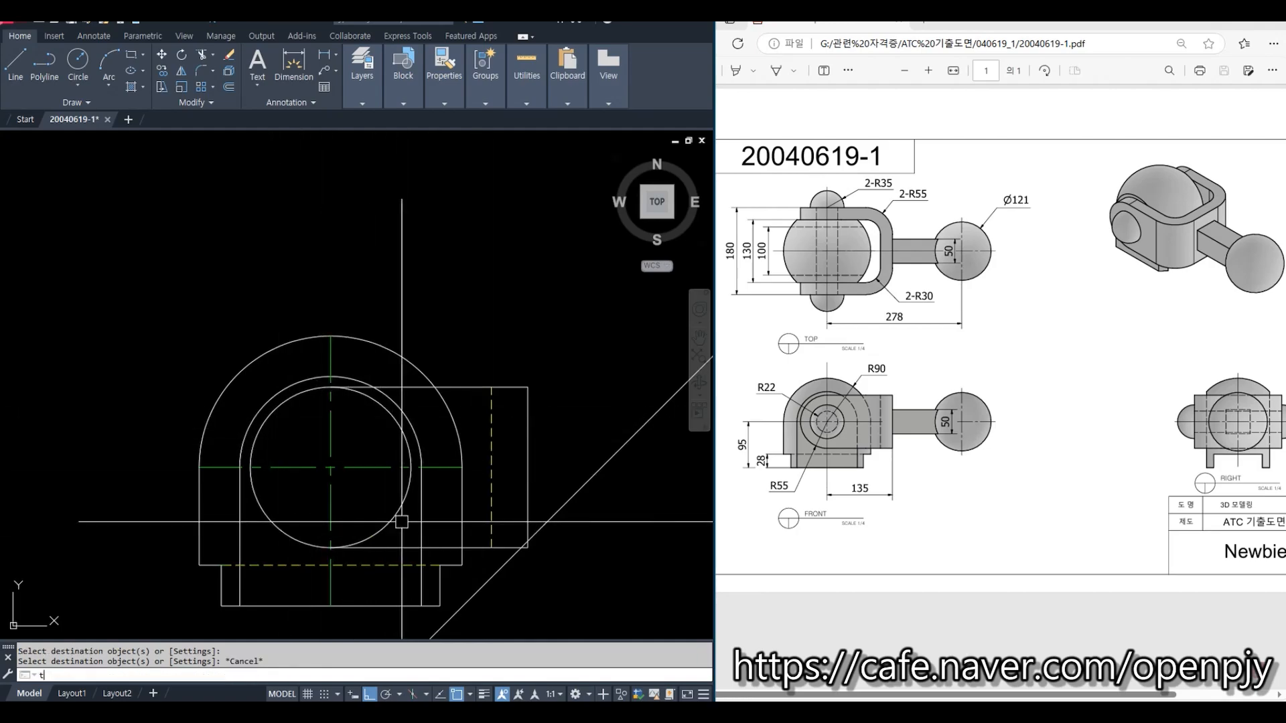
{"action": "type", "text": "r"}
{"action": "key", "text": "Return"}
{"action": "left_click", "coordinate": [471, 389]}
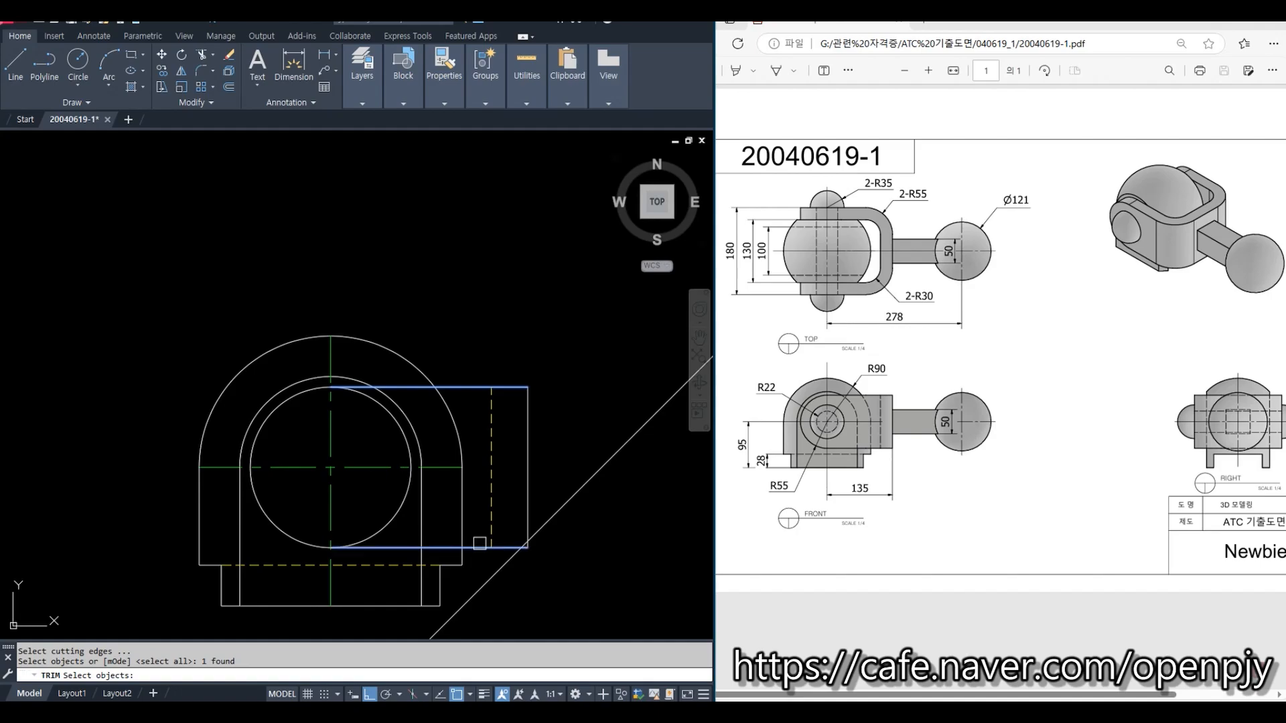
{"action": "key", "text": "Return"}
{"action": "key", "text": "Escape"}
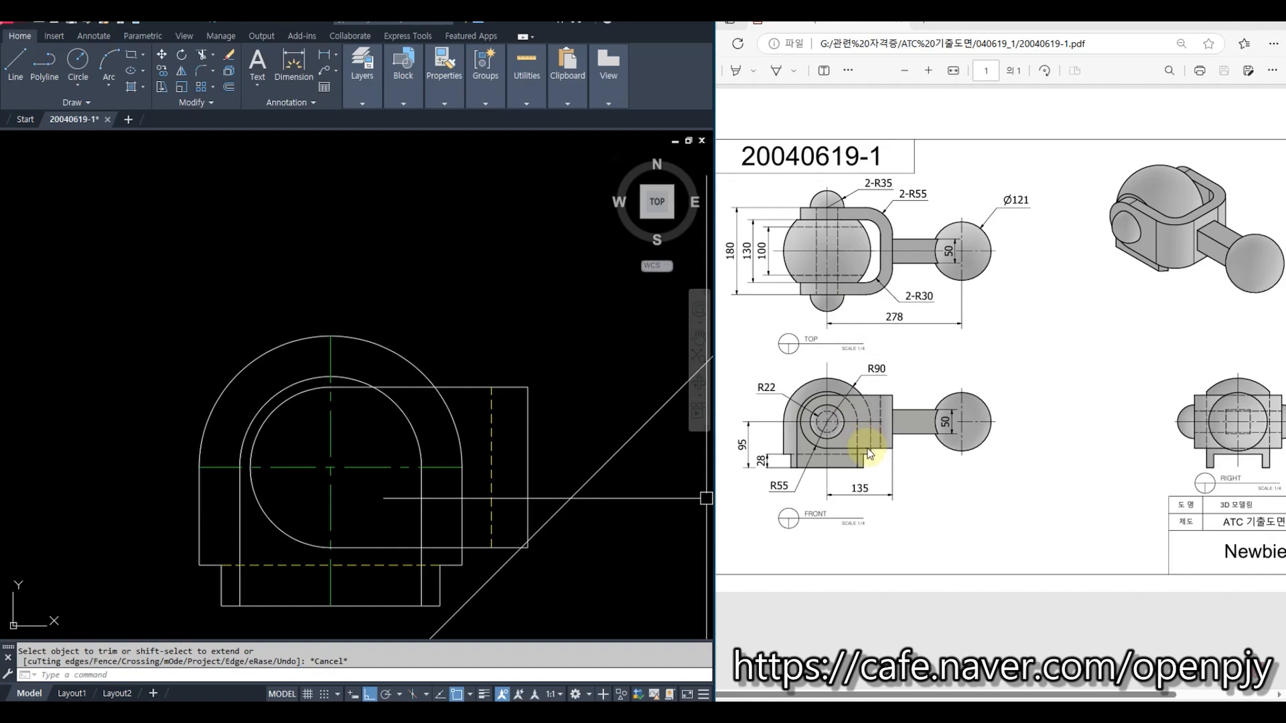
Step: Break the front view's inner arch at its intersection with the upper horizontal clevis line
{"action": "scroll", "coordinate": [468, 566], "scroll_direction": "up", "scroll_amount": 2}
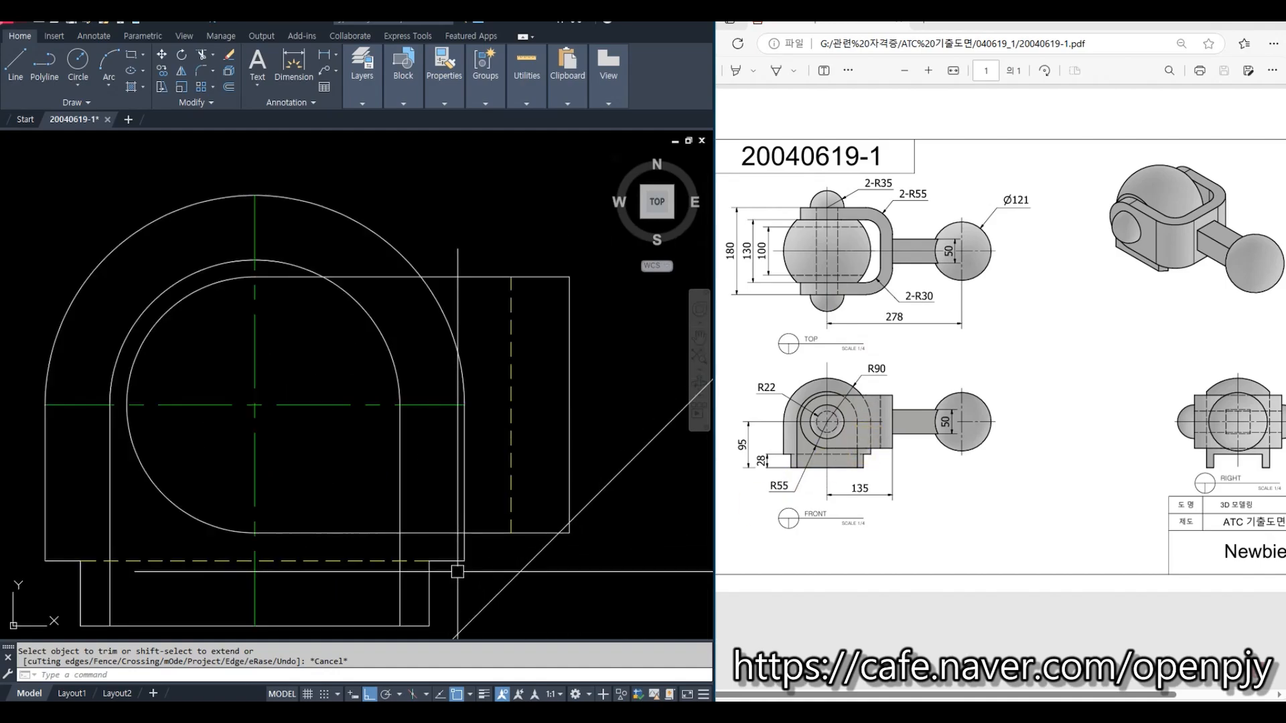
{"action": "middle_click_drag", "start_coordinate": [492, 580], "coordinate": [495, 548]}
{"action": "left_click", "coordinate": [197, 103]}
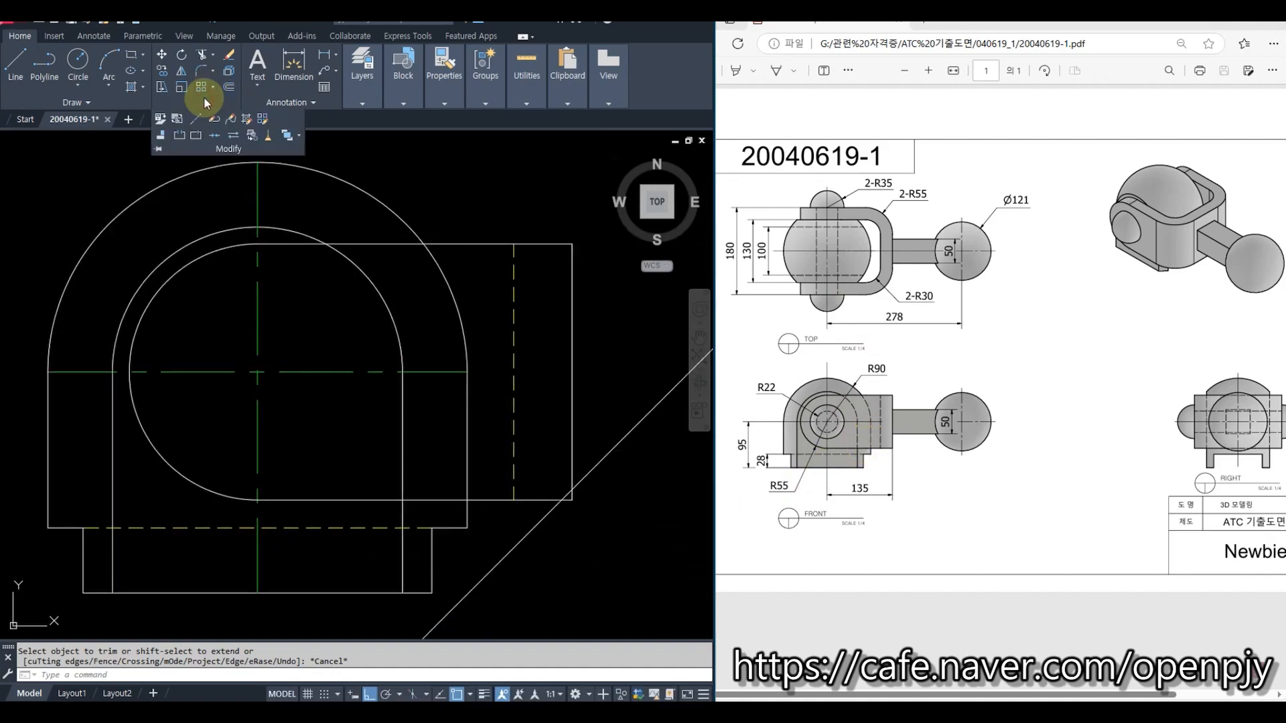
{"action": "left_click", "coordinate": [196, 137]}
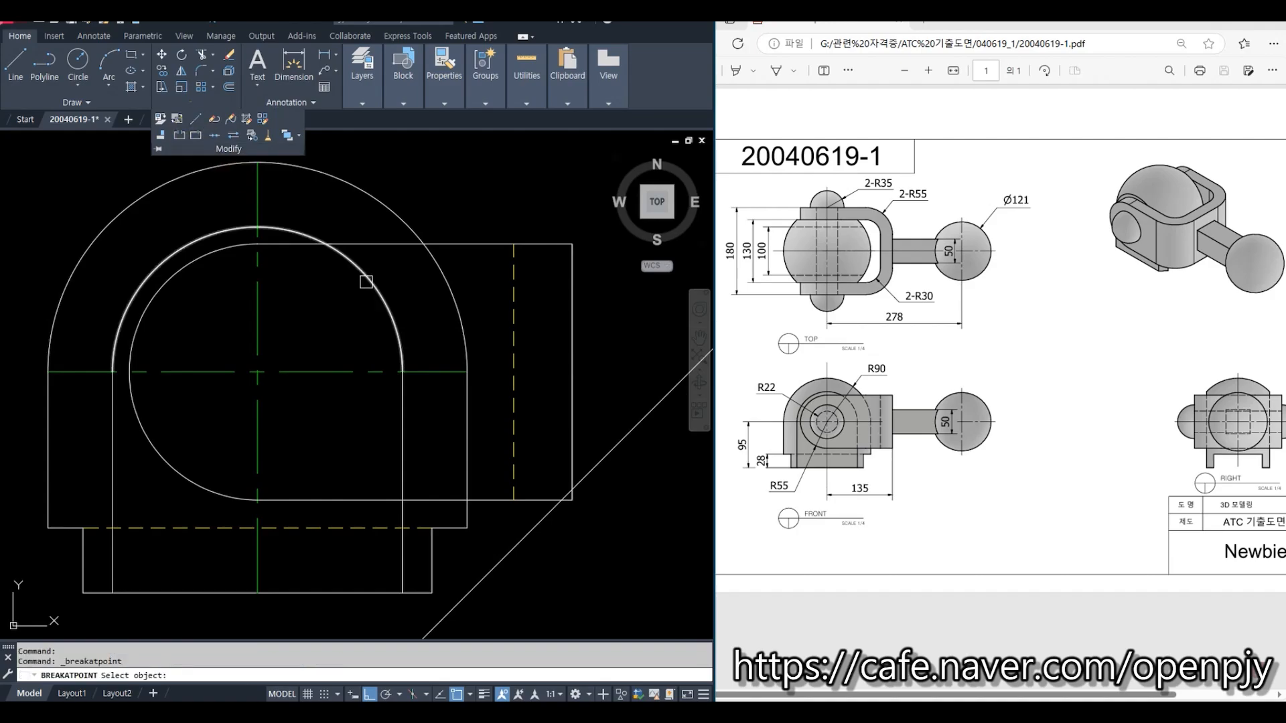
{"action": "left_click", "coordinate": [367, 278]}
{"action": "left_click", "coordinate": [326, 243]}
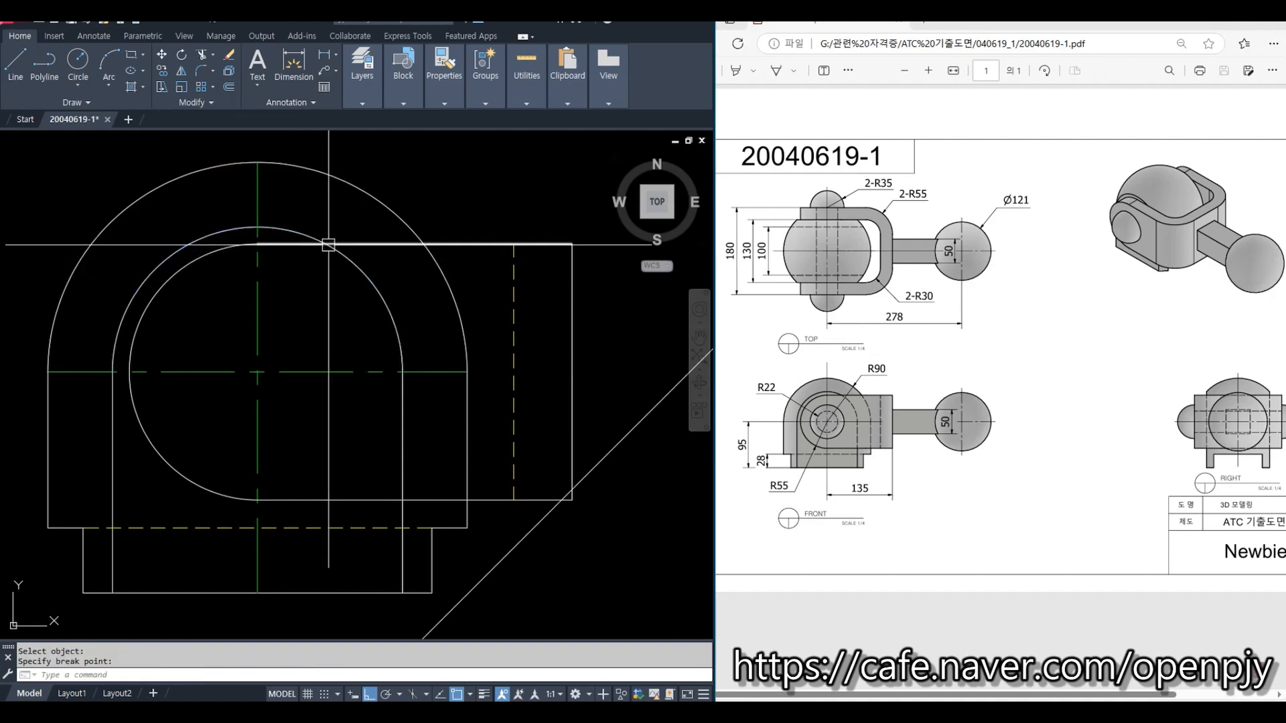
Step: Break the front view's outer arch at its intersection with the upper horizontal clevis line
{"action": "left_click", "coordinate": [196, 102]}
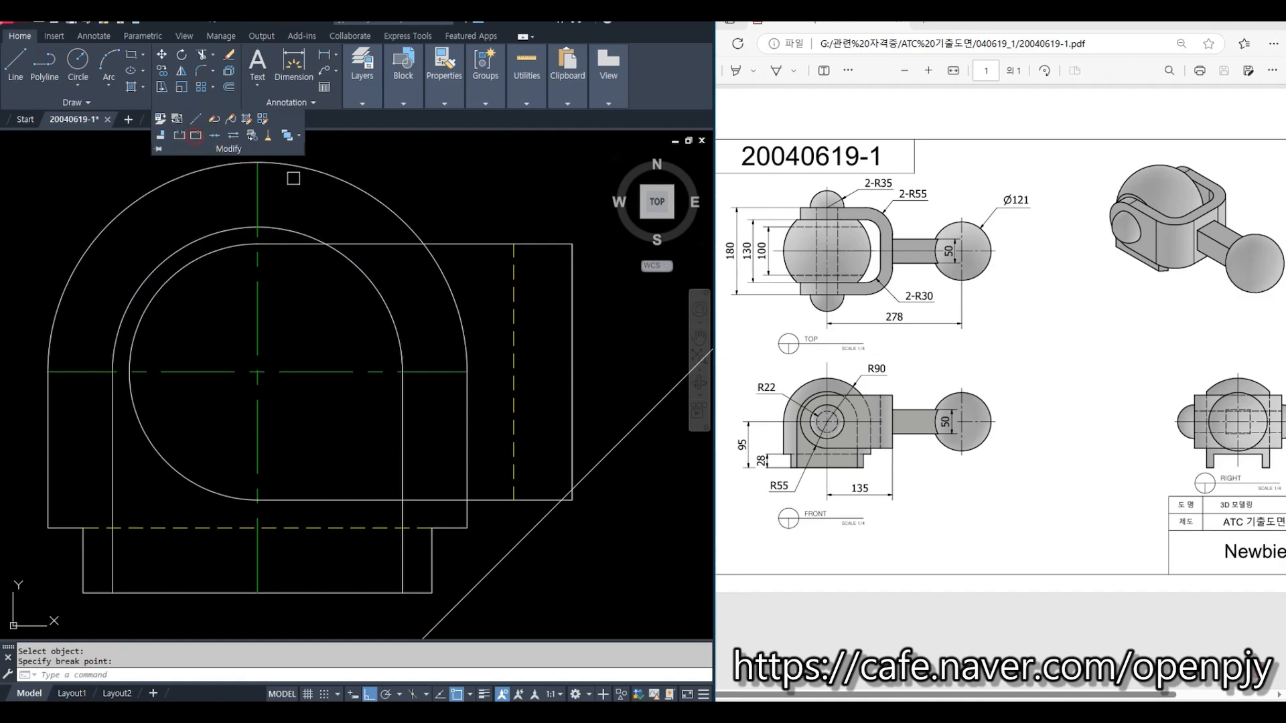
{"action": "left_click", "coordinate": [195, 137]}
{"action": "left_click", "coordinate": [461, 312]}
{"action": "left_click", "coordinate": [422, 246]}
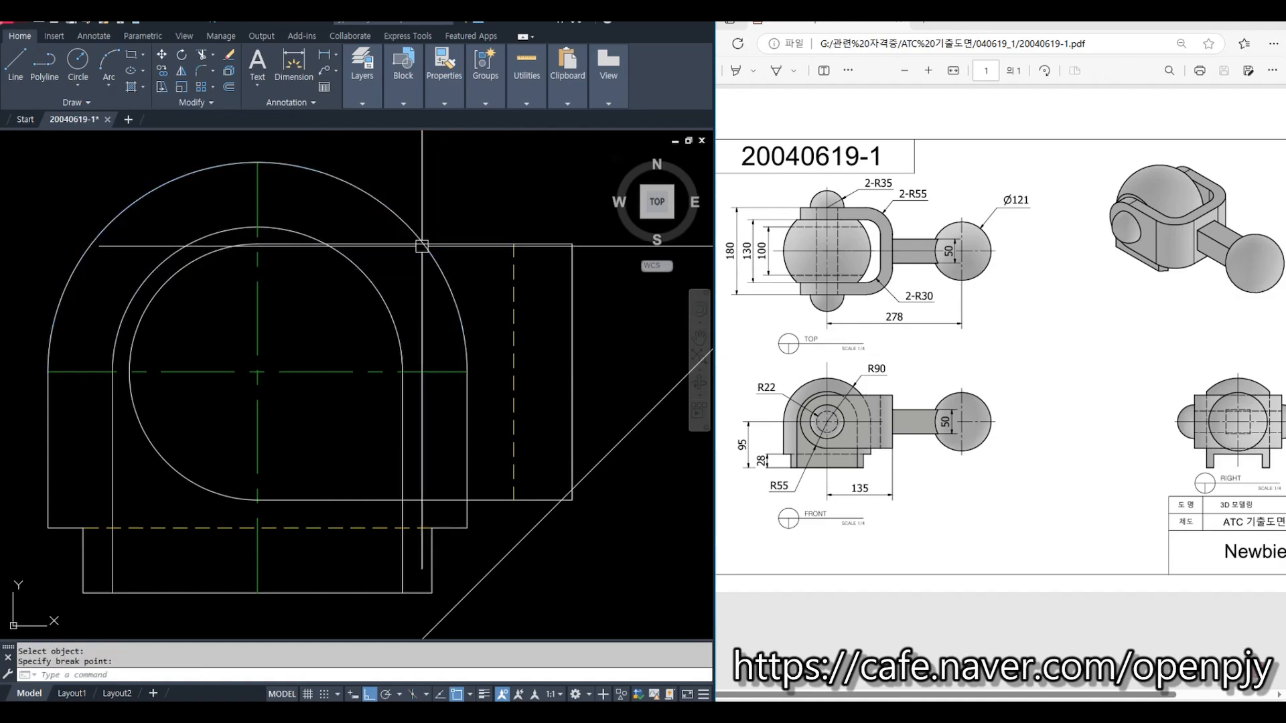
Step: Match the vertical hidden line's properties onto the broken-off right portions of the front view's outer and inner arches
{"action": "left_click", "coordinate": [516, 292]}
{"action": "type", "text": "ma"}
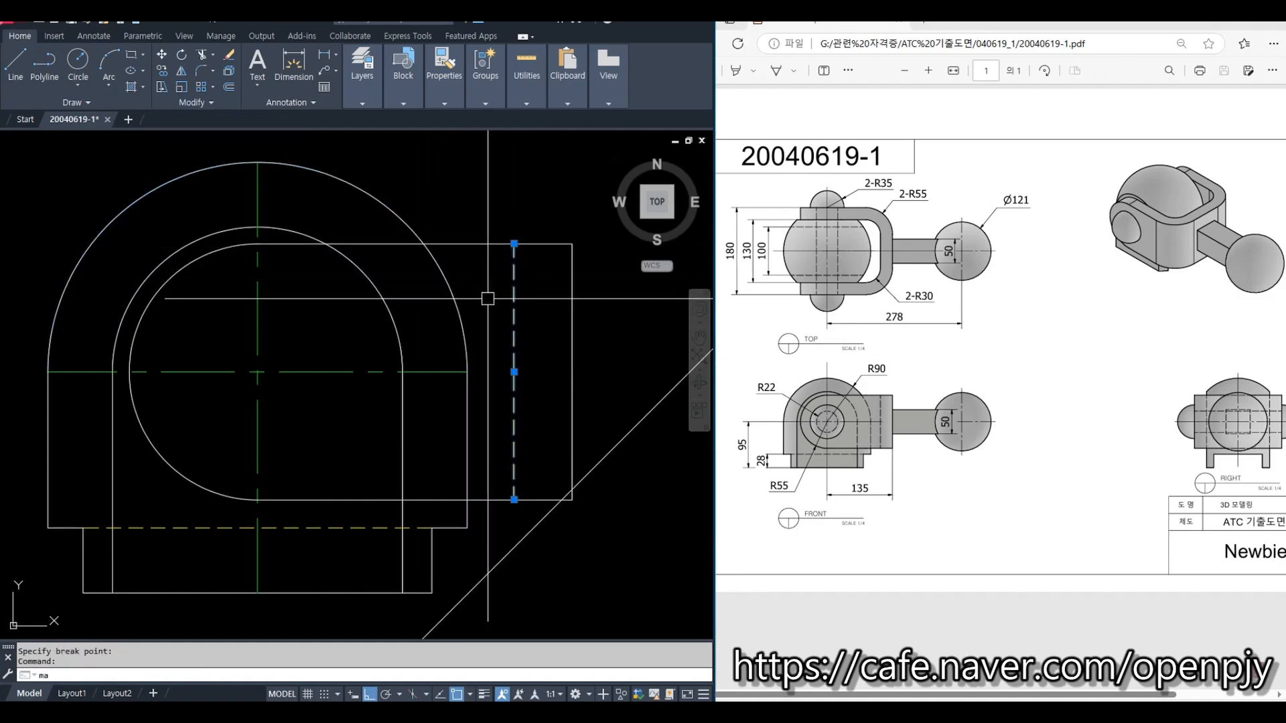
{"action": "key", "text": "Return"}
{"action": "left_click", "coordinate": [455, 299]}
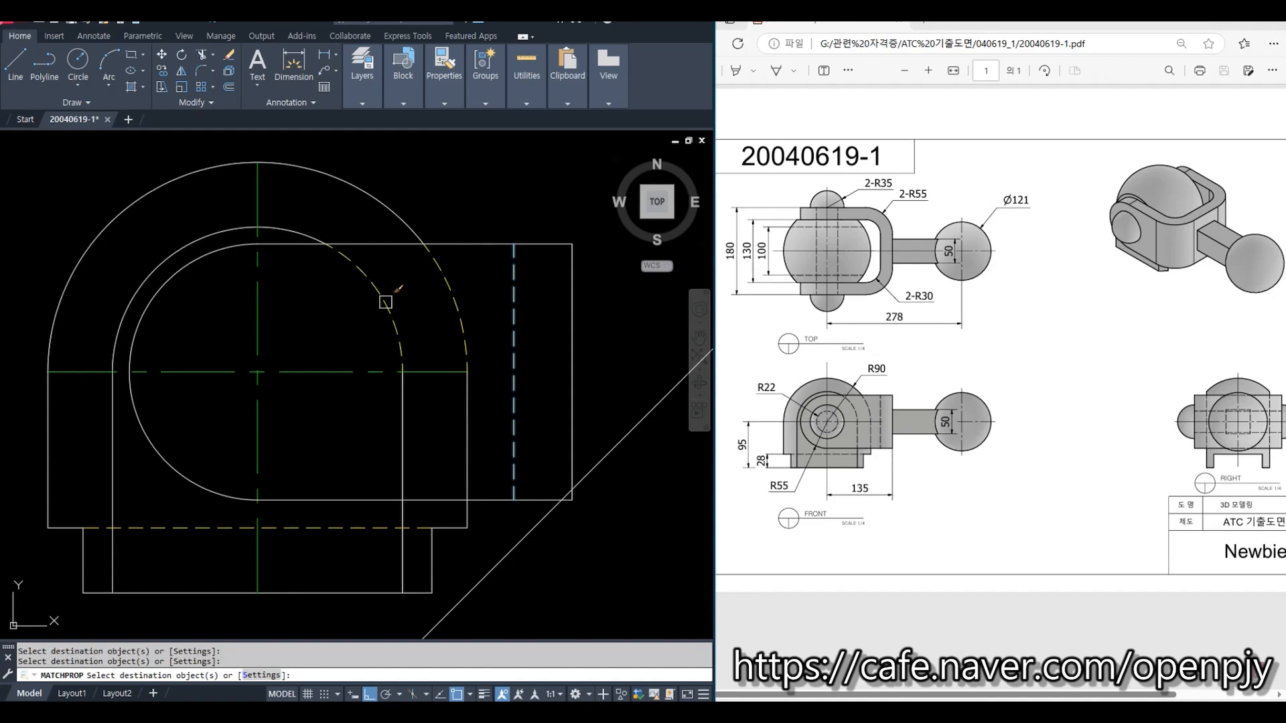
{"action": "left_click", "coordinate": [386, 302]}
{"action": "key", "text": "Escape"}
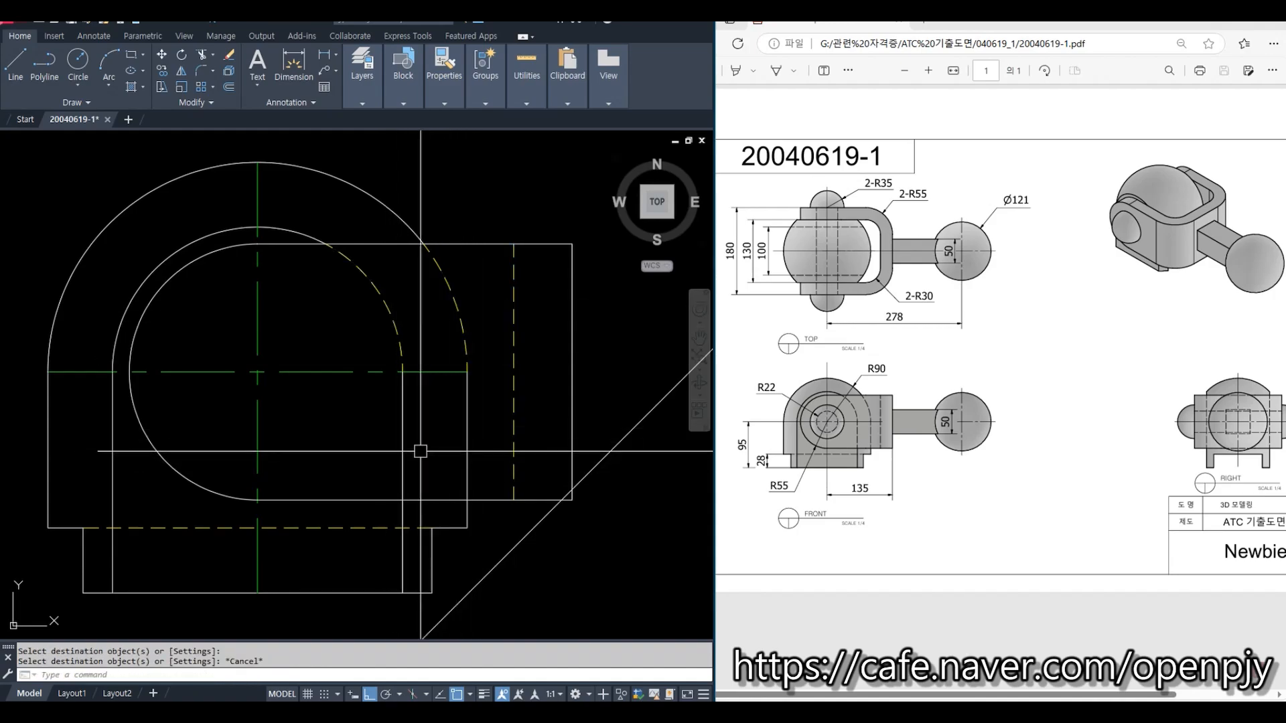
Step: Break the front view's right inner and outer vertical lines where they cross the lower horizontal clevis line
{"action": "left_click", "coordinate": [191, 102]}
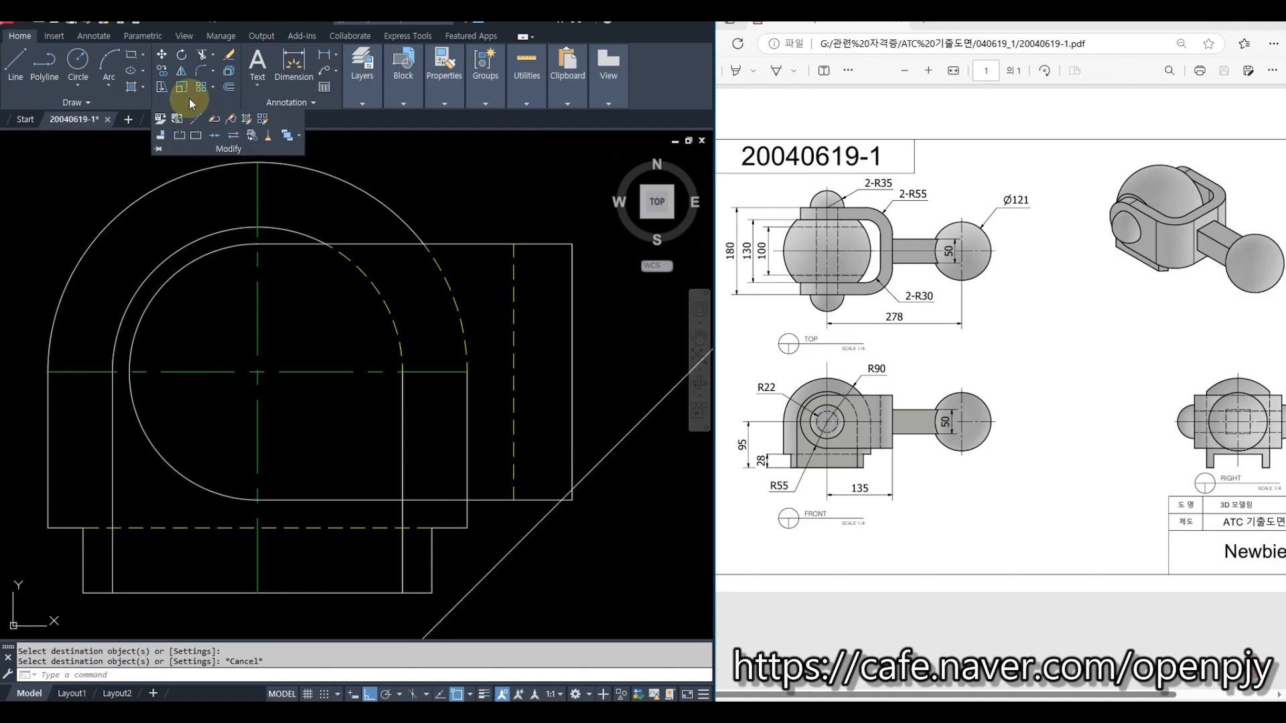
{"action": "left_click", "coordinate": [196, 134]}
{"action": "left_click", "coordinate": [402, 473]}
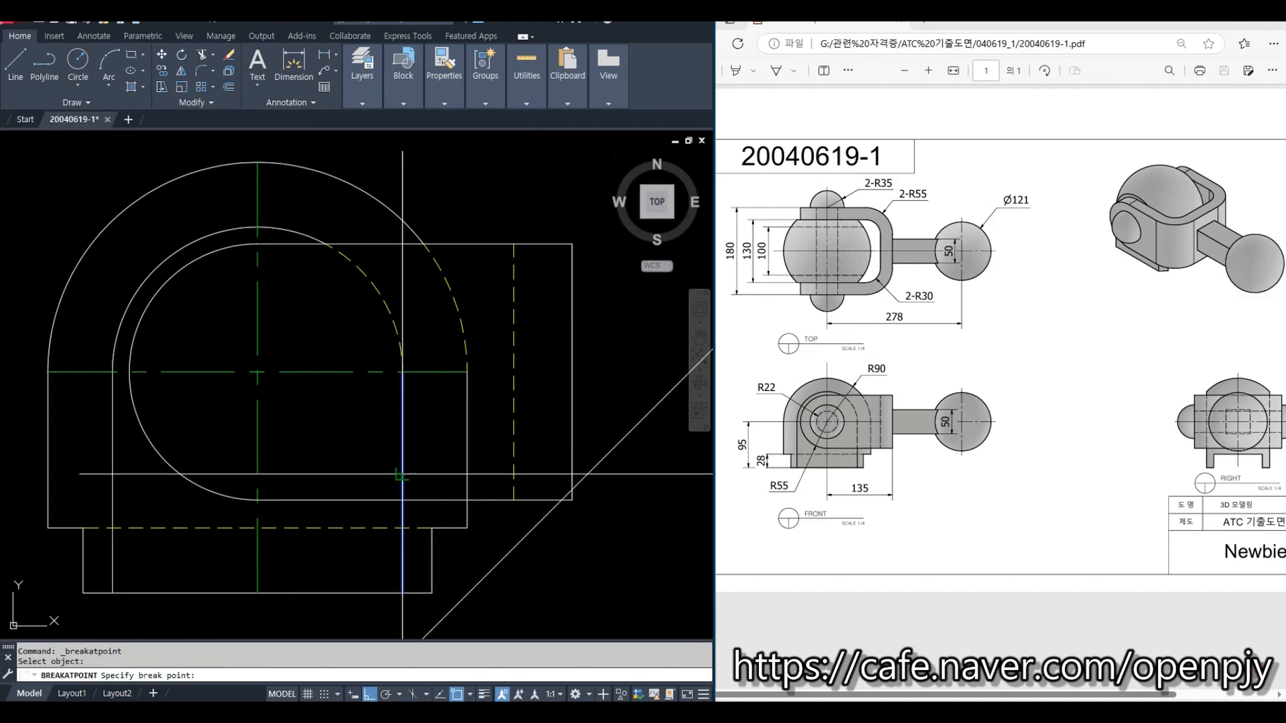
{"action": "left_click", "coordinate": [403, 500]}
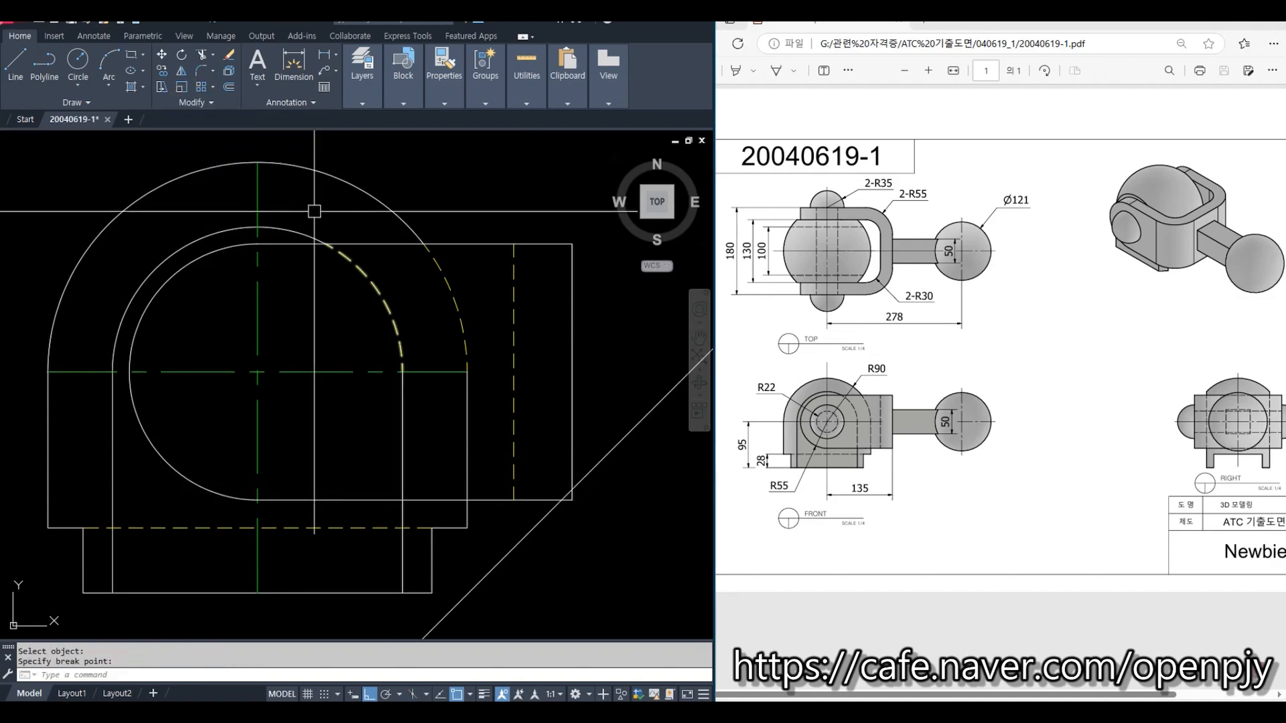
{"action": "left_click", "coordinate": [193, 100]}
{"action": "left_click", "coordinate": [195, 134]}
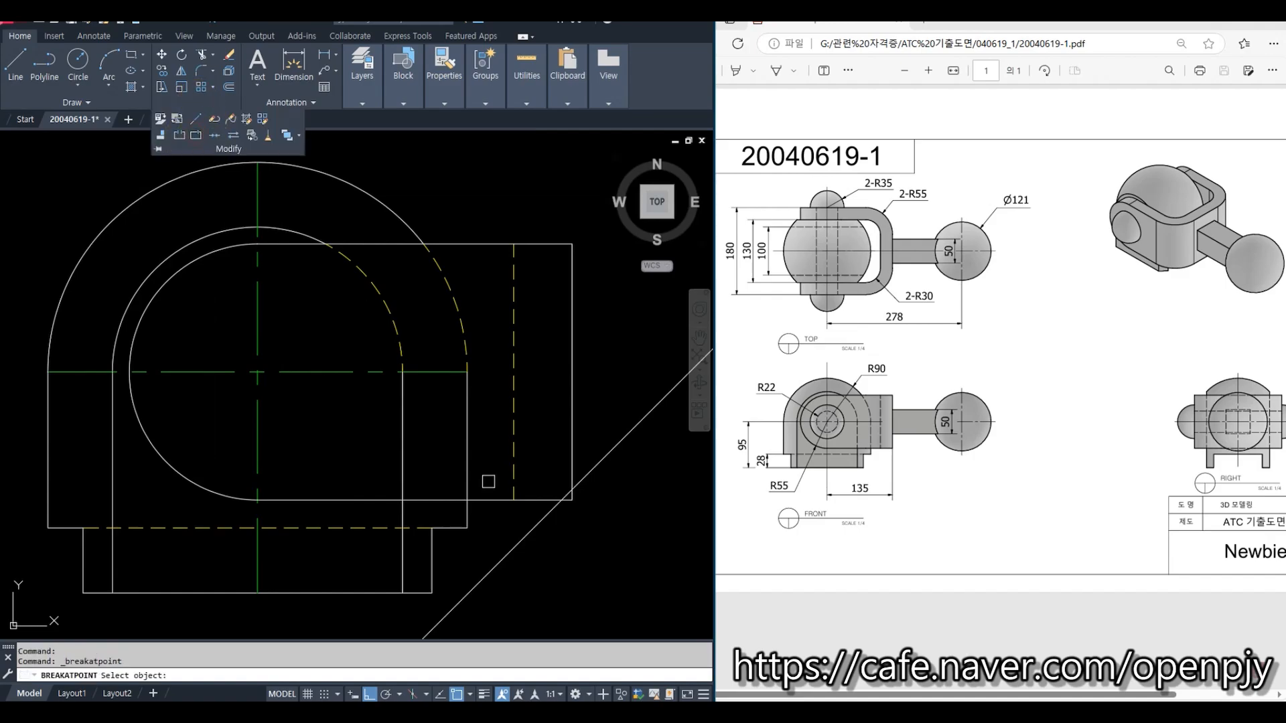
{"action": "left_click", "coordinate": [467, 477]}
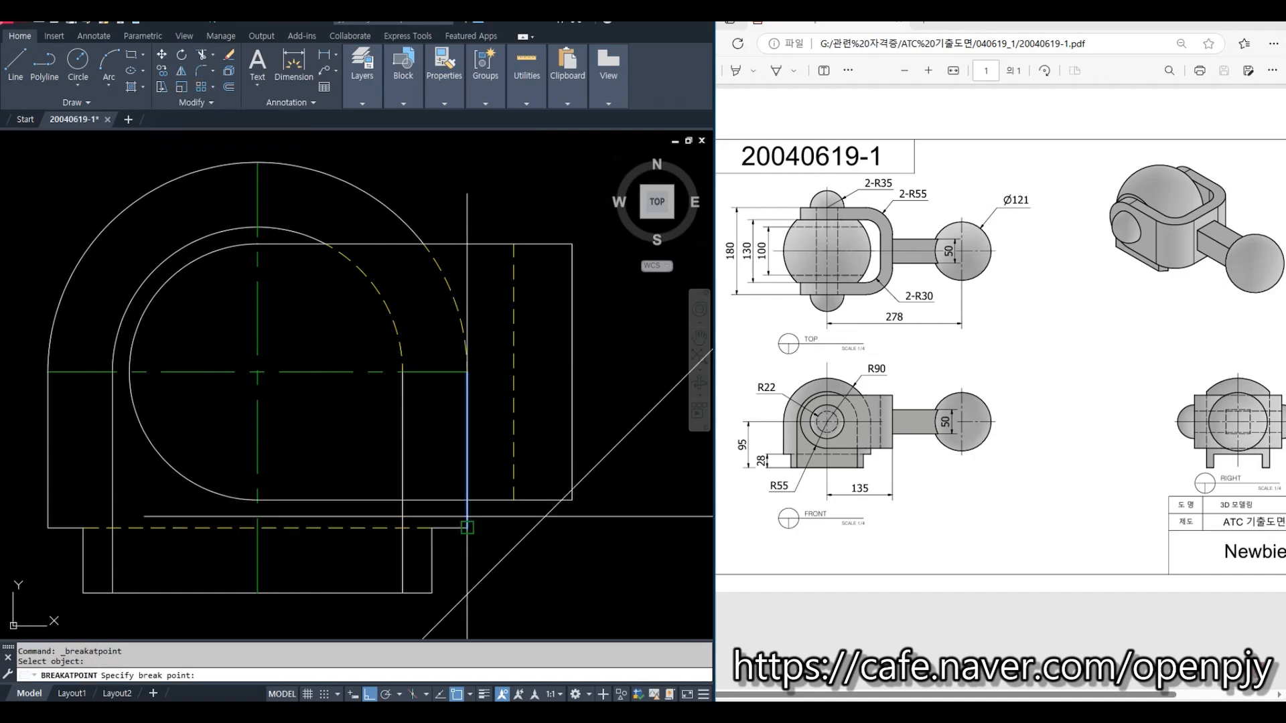
{"action": "left_click", "coordinate": [467, 499]}
Step: Match the clevis hidden line's properties onto the upper segments of the front view's right inner and outer vertical lines
{"action": "left_click", "coordinate": [513, 454]}
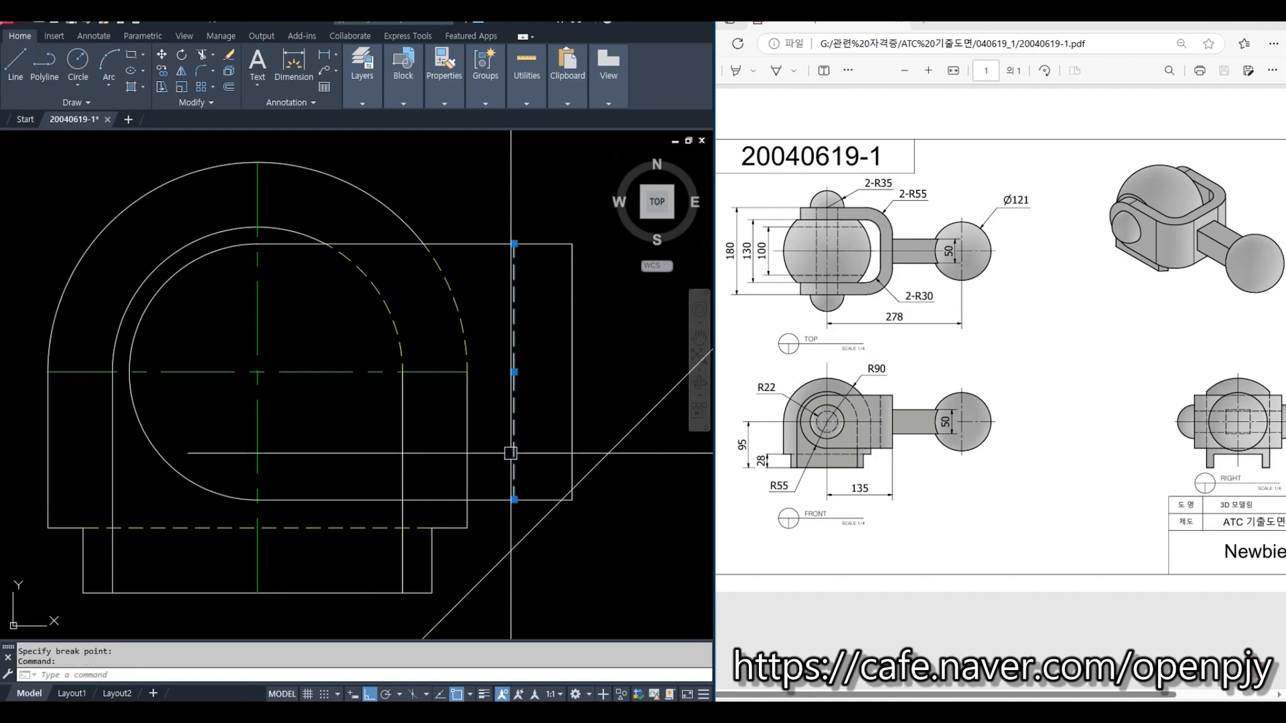
{"action": "type", "text": "ma"}
{"action": "key", "text": "Return"}
{"action": "left_click", "coordinate": [467, 450]}
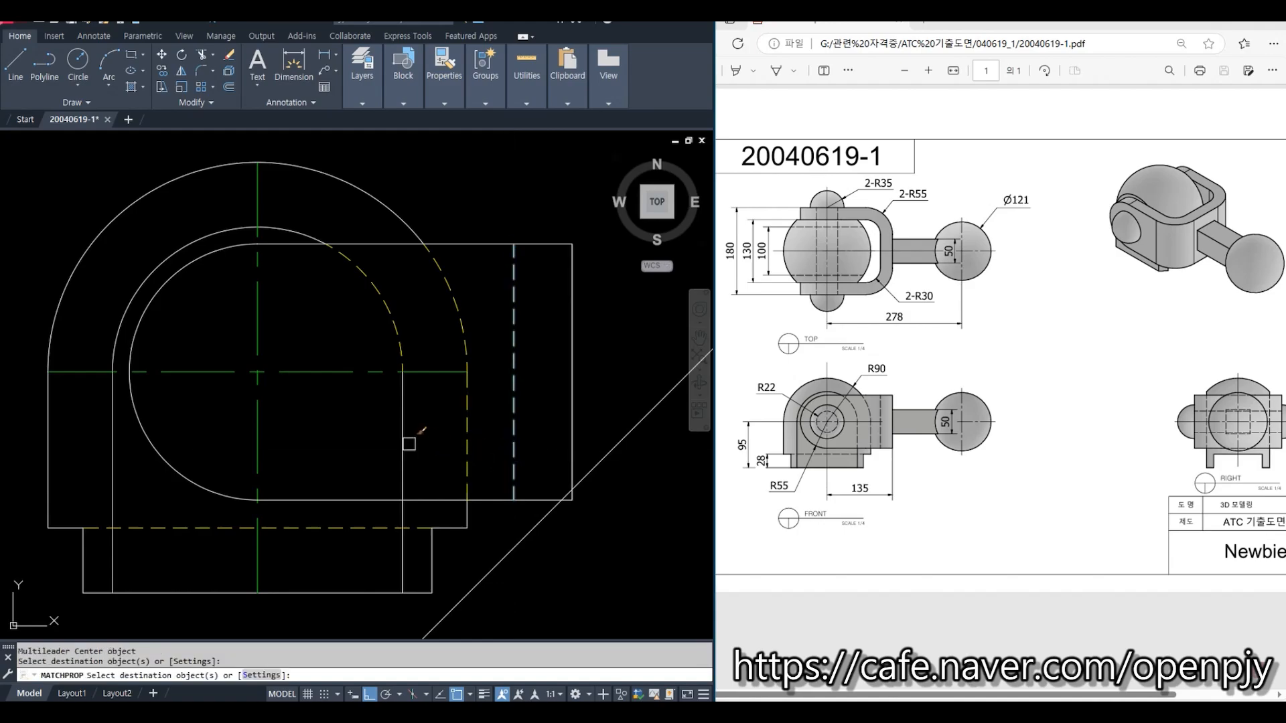
{"action": "key", "text": "Escape"}
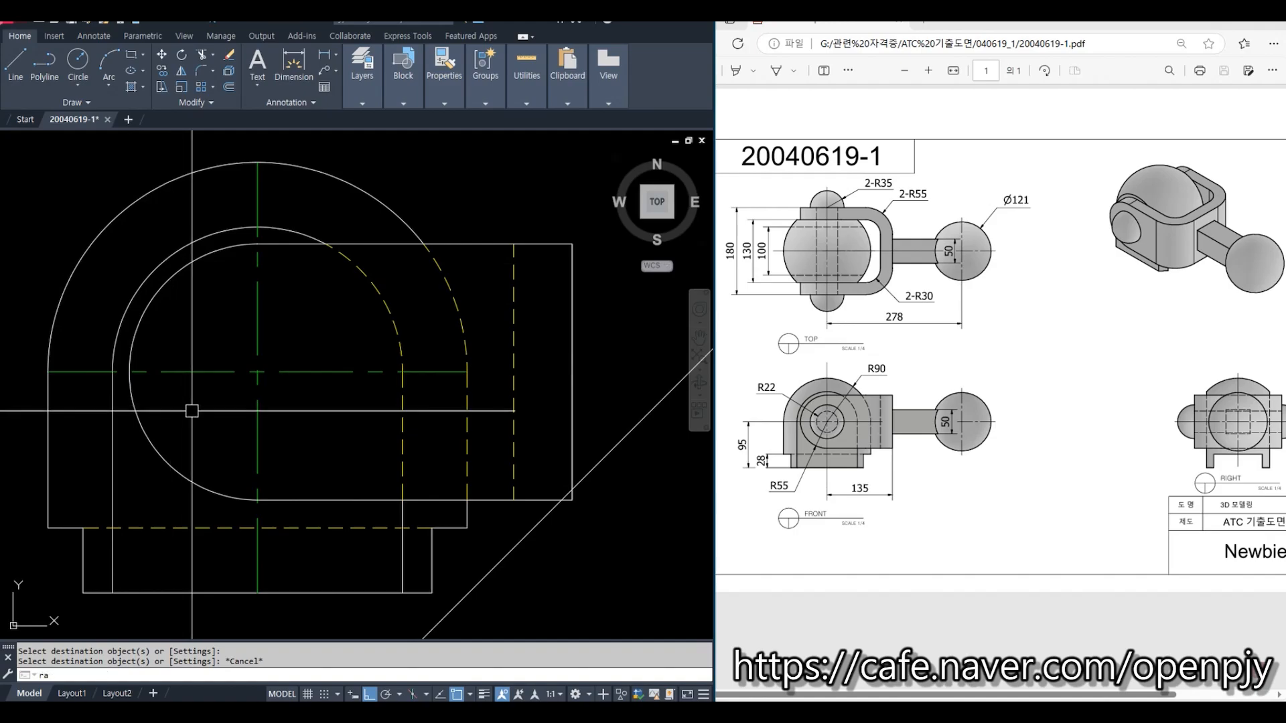
Step: Project a vertical ray upward from the R55 arc's left quadrant in the front view into the top view
{"action": "type", "text": "ray"}
{"action": "key", "text": "Return"}
{"action": "left_click", "coordinate": [129, 371]}
{"action": "left_click", "coordinate": [130, 259]}
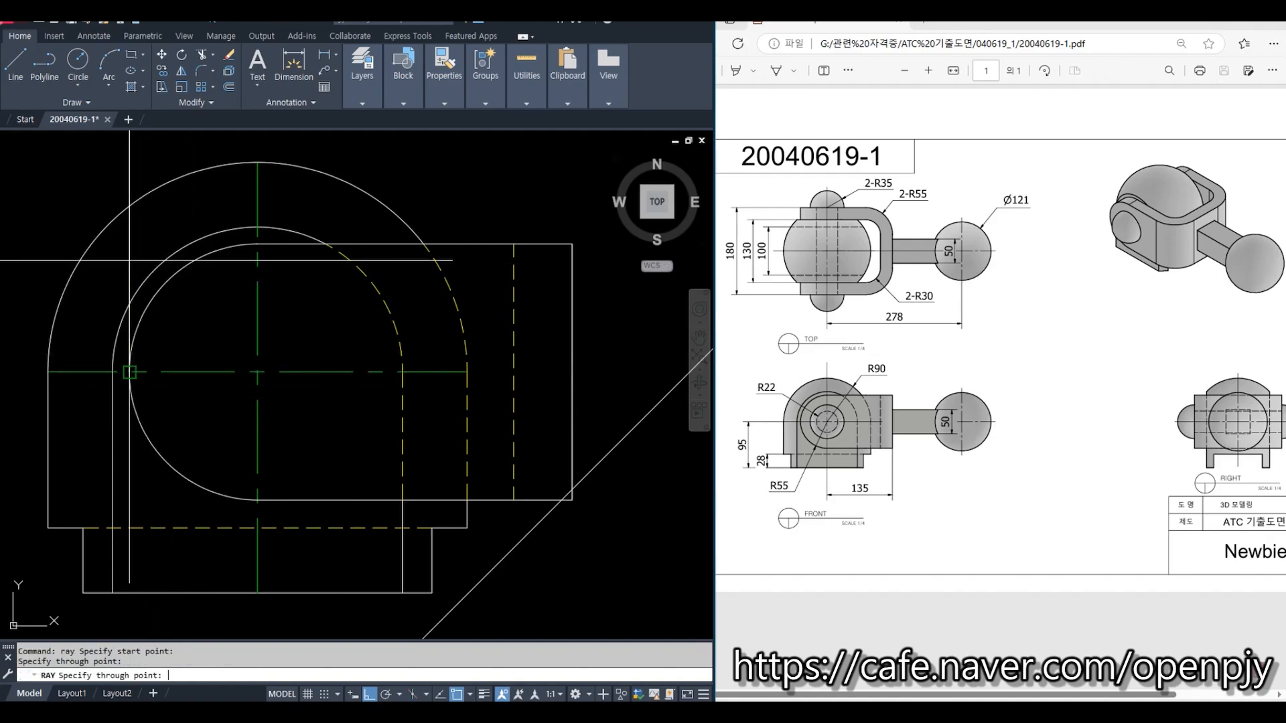
{"action": "key", "text": "Return"}
Step: Fillet the projected ray with the clevis's lower and upper outer lines in the top view, using radius 0
{"action": "scroll", "coordinate": [221, 303], "scroll_direction": "down", "scroll_amount": 4}
{"action": "middle_click_drag", "start_coordinate": [241, 253], "coordinate": [357, 576]}
{"action": "scroll", "coordinate": [335, 382], "scroll_direction": "up", "scroll_amount": 3}
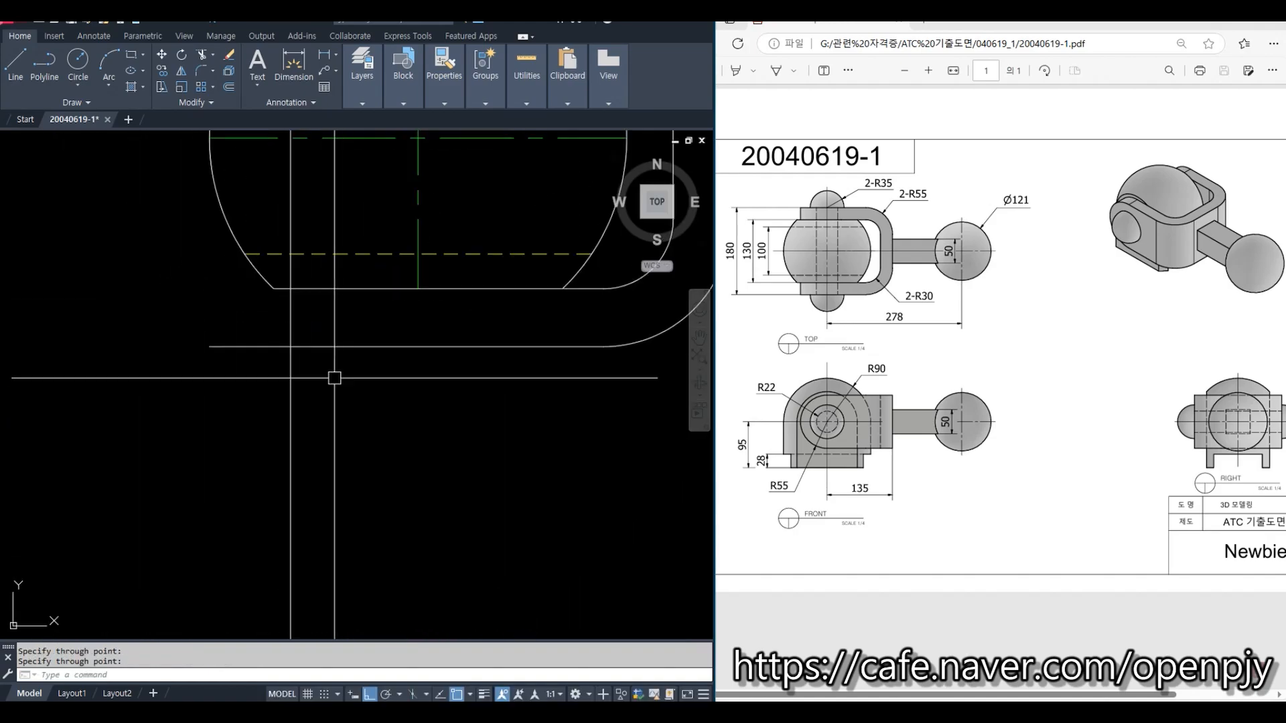
{"action": "type", "text": "f"}
{"action": "key", "text": "Return"}
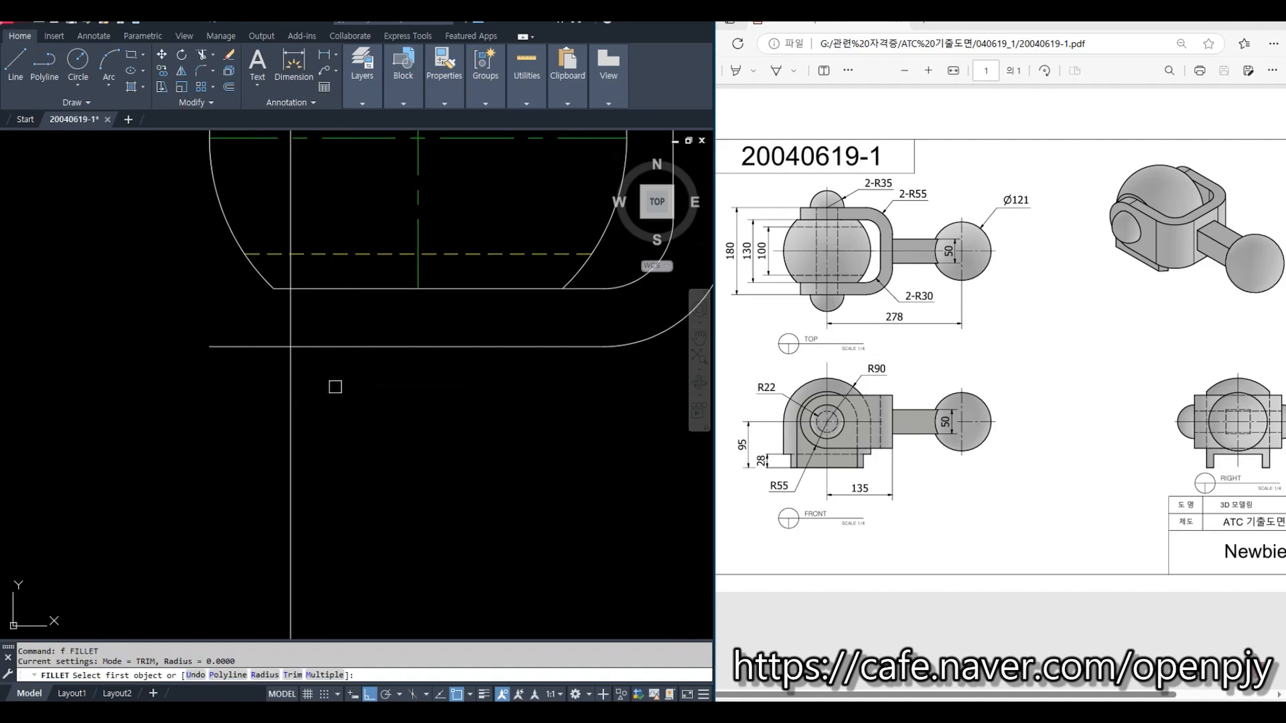
{"action": "left_click", "coordinate": [307, 347]}
{"action": "left_click", "coordinate": [293, 335]}
{"action": "scroll", "coordinate": [367, 298], "scroll_direction": "down", "scroll_amount": 3}
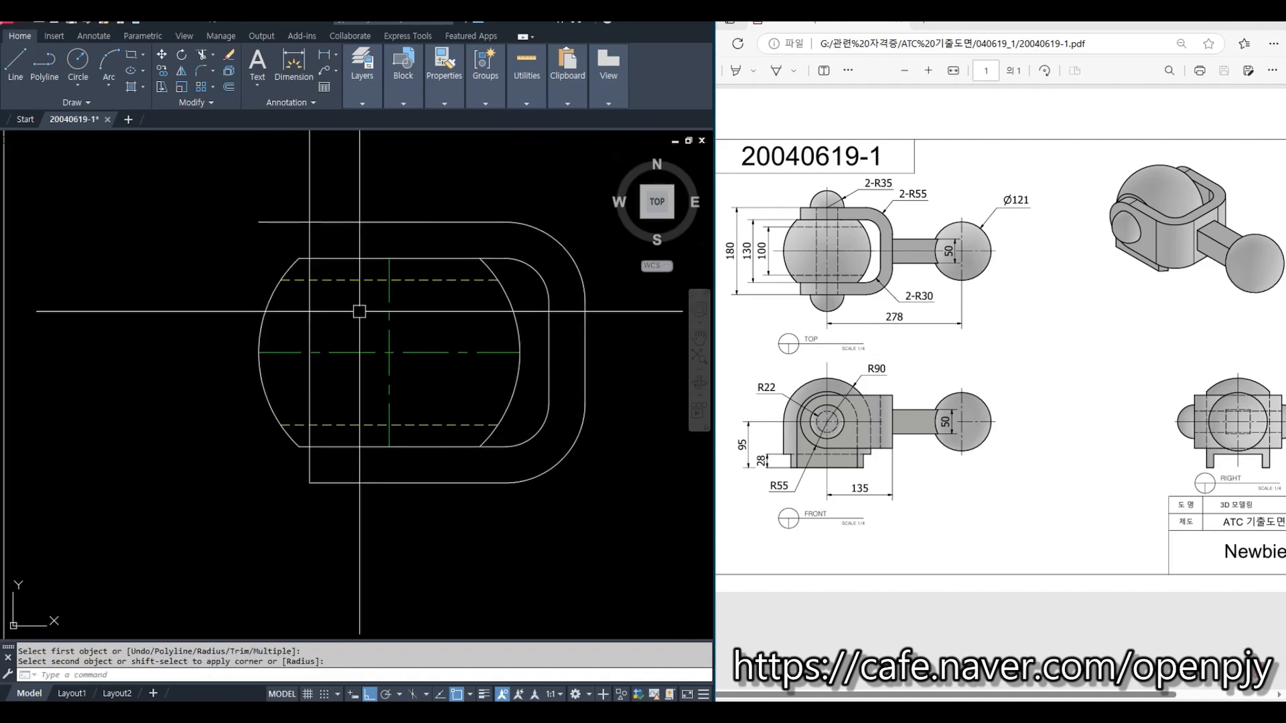
{"action": "key", "text": "space"}
{"action": "left_click", "coordinate": [329, 222]}
{"action": "left_click", "coordinate": [309, 234]}
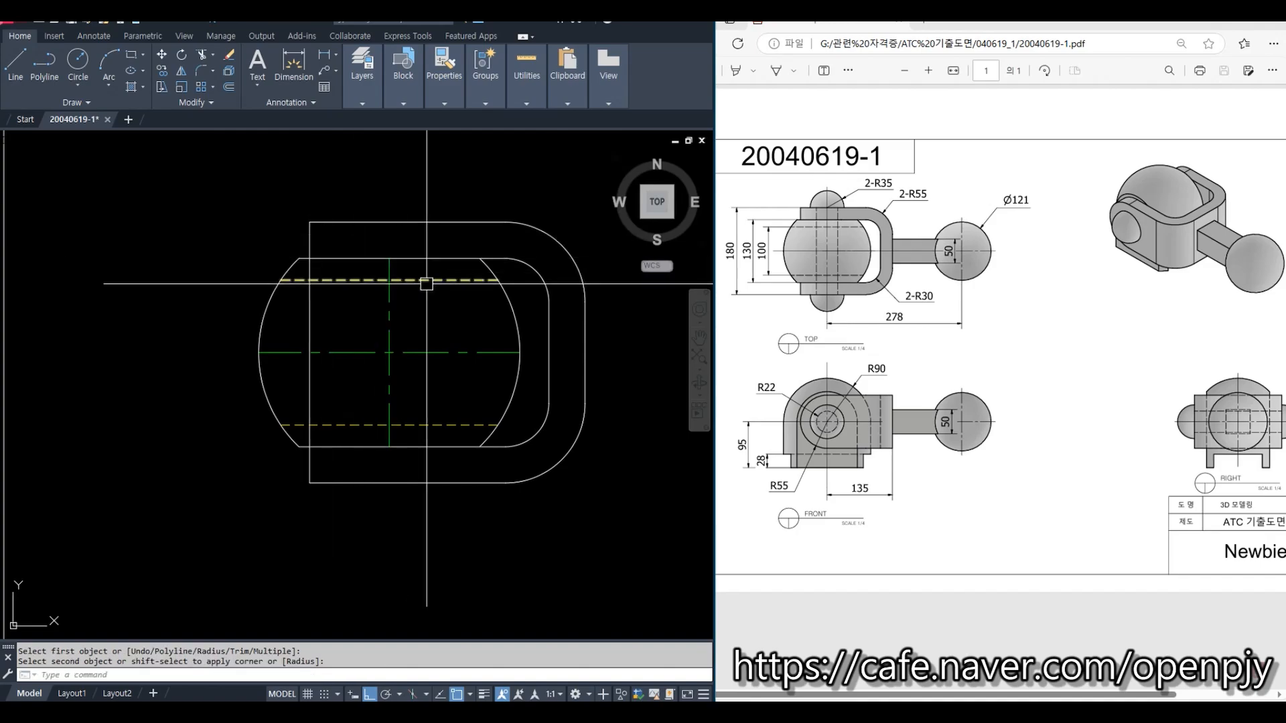
{"action": "key", "text": "Escape"}
Step: Trim the clevis's left end line between the two inner horizontal clevis lines in the top view
{"action": "type", "text": "tr"}
{"action": "key", "text": "Return"}
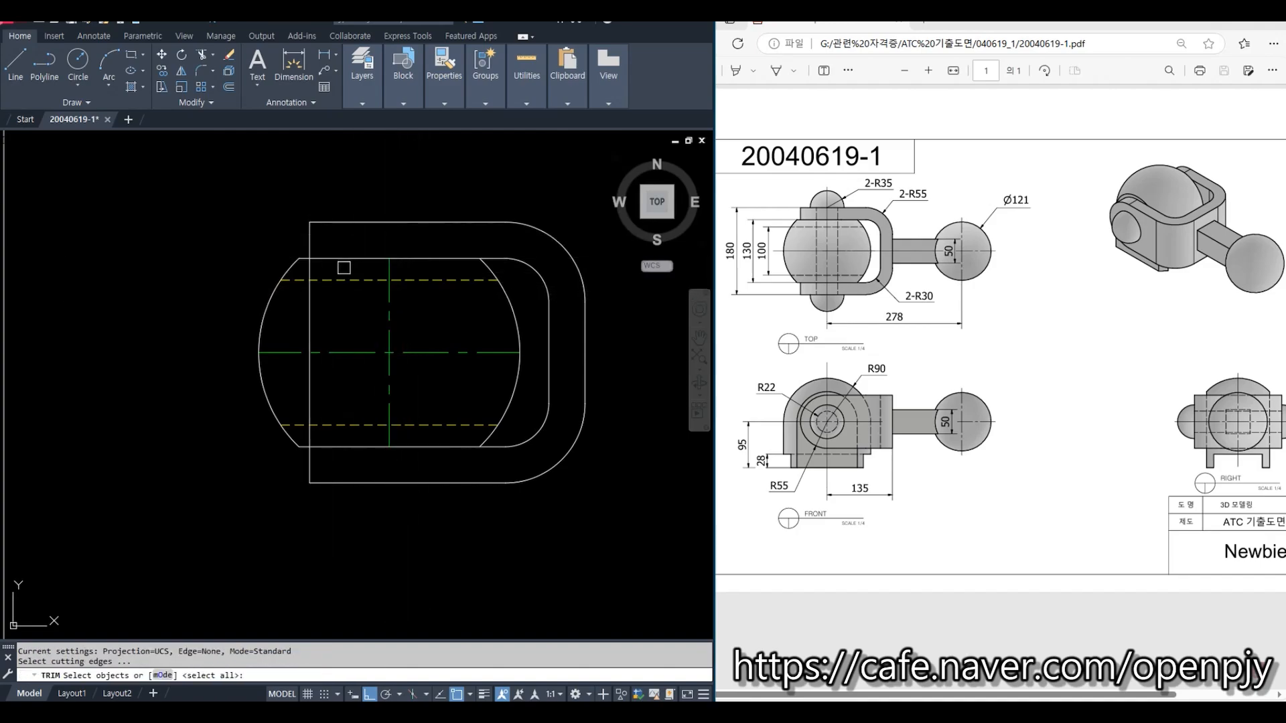
{"action": "left_click", "coordinate": [335, 259]}
{"action": "left_click", "coordinate": [332, 448]}
{"action": "key", "text": "Return"}
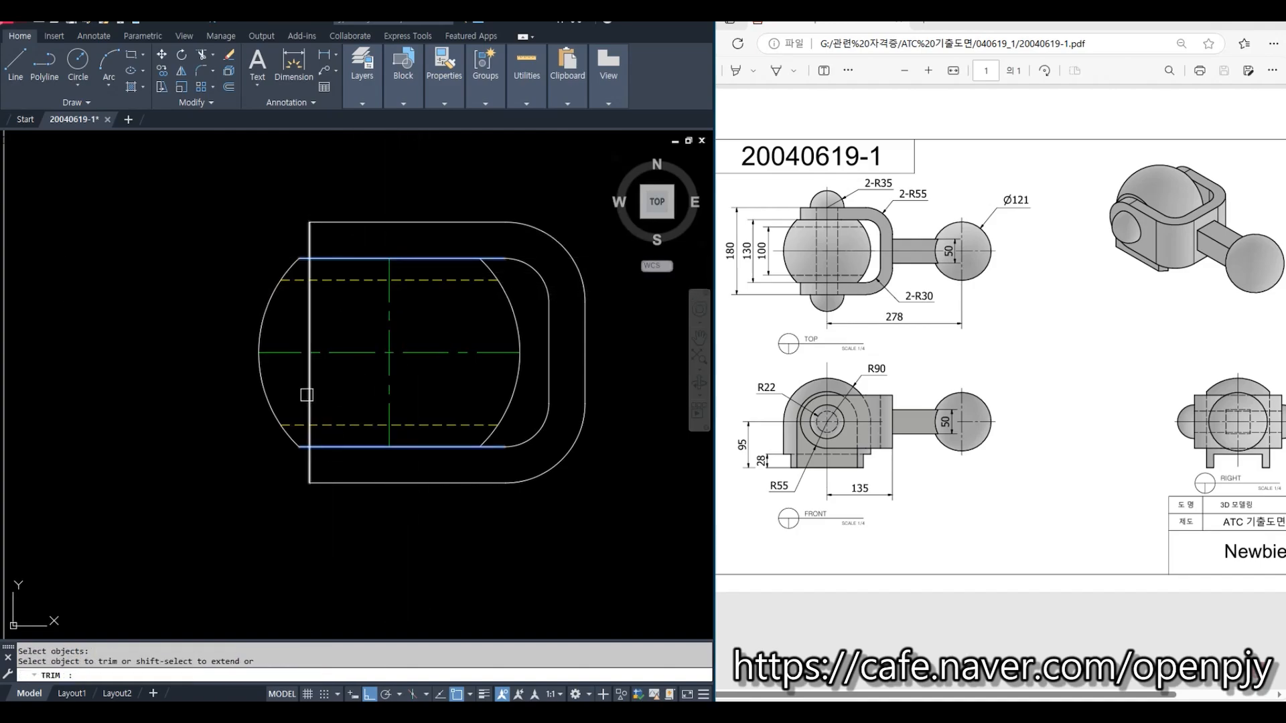
{"action": "left_click", "coordinate": [309, 375]}
{"action": "key", "text": "Escape"}
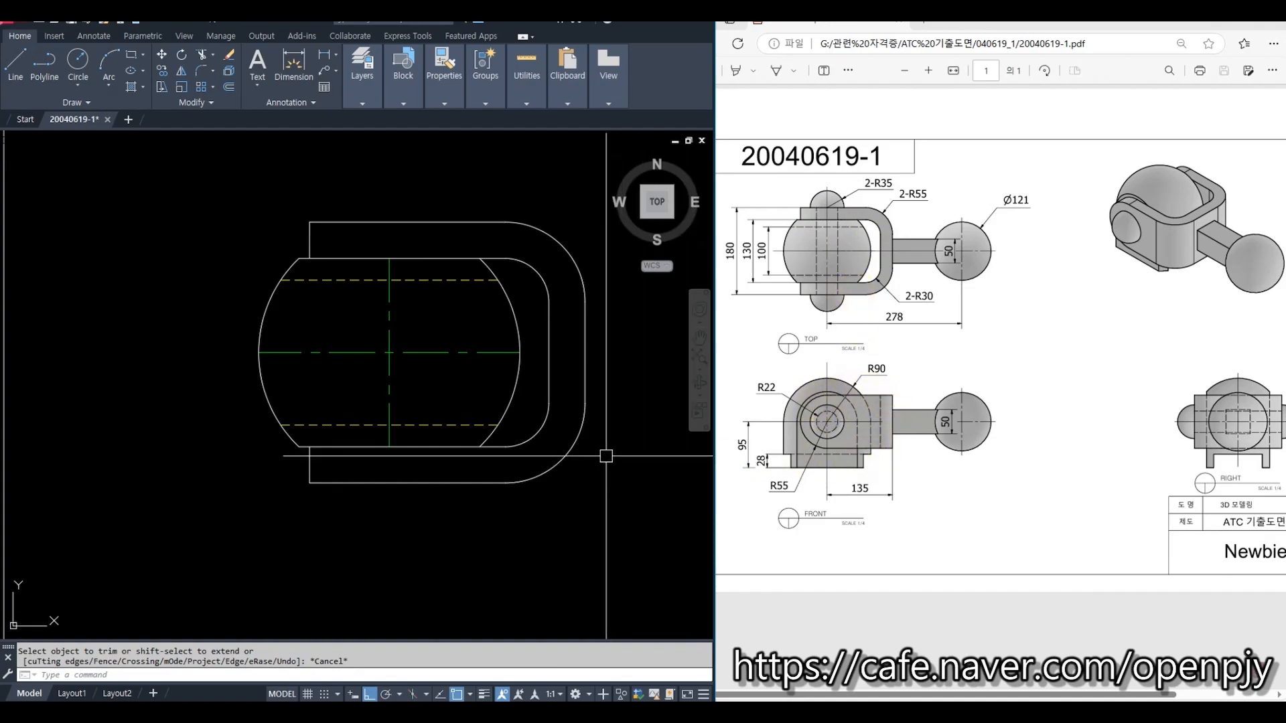
Step: Project horizontal rays from the upper and lower right corners of the front view's clevis across the right view
{"action": "scroll", "coordinate": [519, 465], "scroll_direction": "down", "scroll_amount": 5}
{"action": "scroll", "coordinate": [468, 469], "scroll_direction": "up", "scroll_amount": 3}
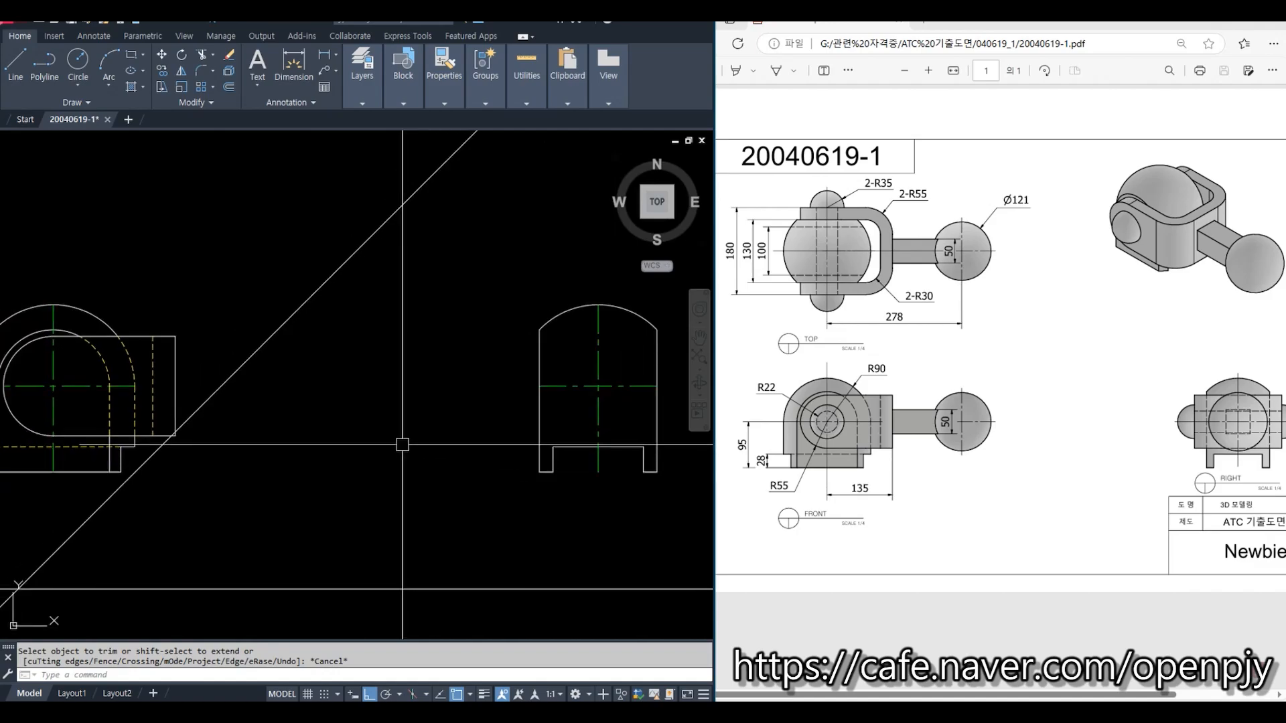
{"action": "type", "text": "y"}
{"action": "key", "text": "Return"}
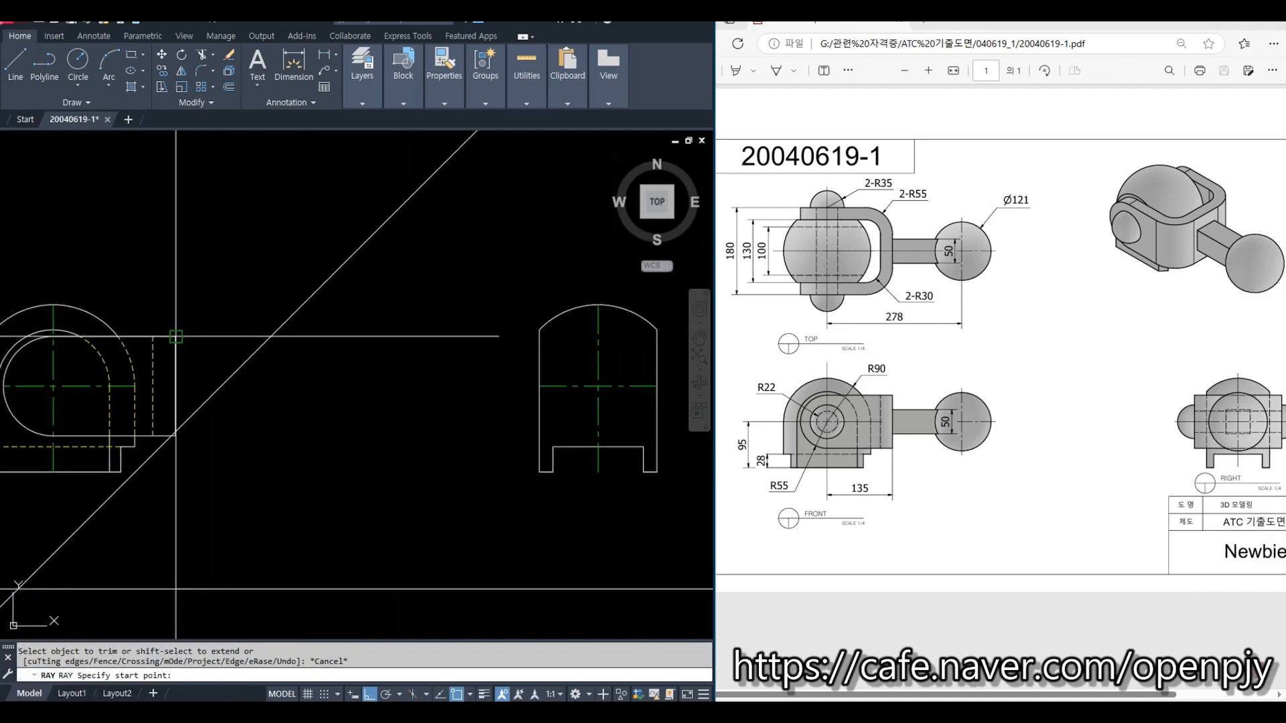
{"action": "left_click", "coordinate": [44, 370]}
{"action": "left_click", "coordinate": [365, 376]}
{"action": "key", "text": "space"}
{"action": "key", "text": "space"}
{"action": "left_click", "coordinate": [175, 436]}
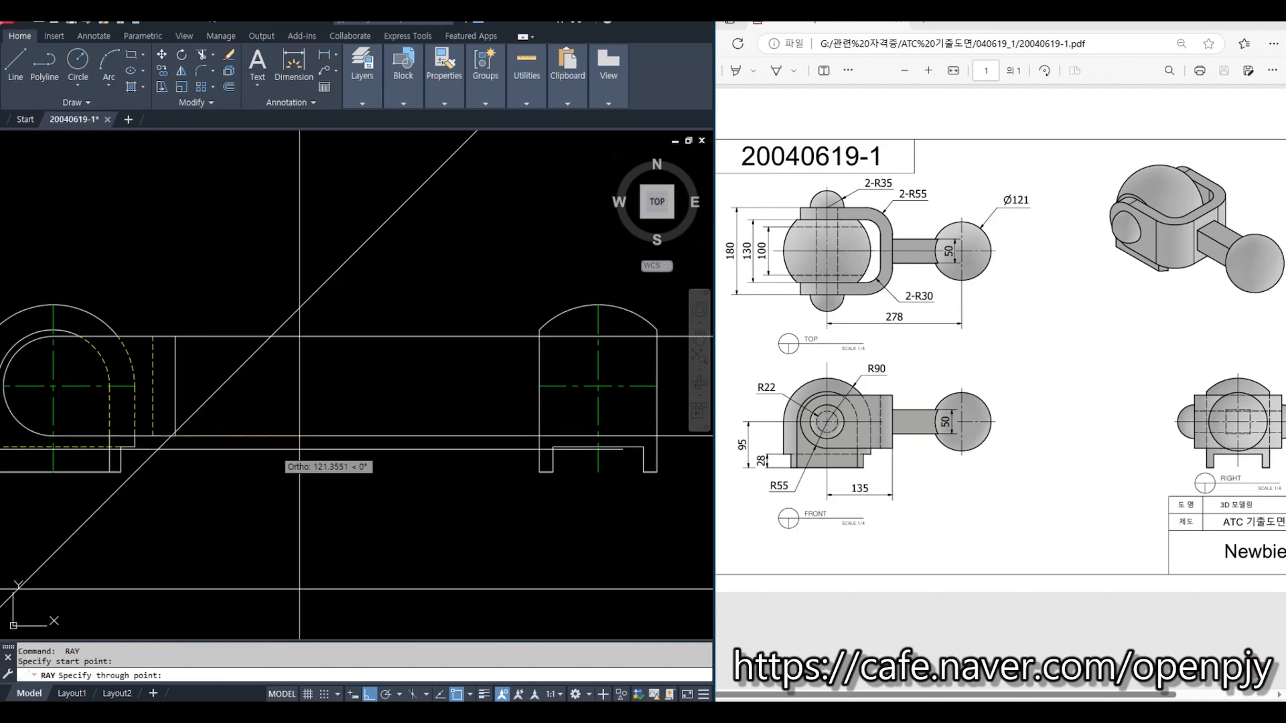
{"action": "left_click", "coordinate": [307, 454]}
{"action": "key", "text": "space"}
Step: Project horizontal rays from the clevis's lower and upper outer lines in the top view across the diagonal miter line
{"action": "scroll", "coordinate": [316, 467], "scroll_direction": "down", "scroll_amount": 2}
{"action": "middle_click_drag", "start_coordinate": [402, 377], "coordinate": [295, 491]}
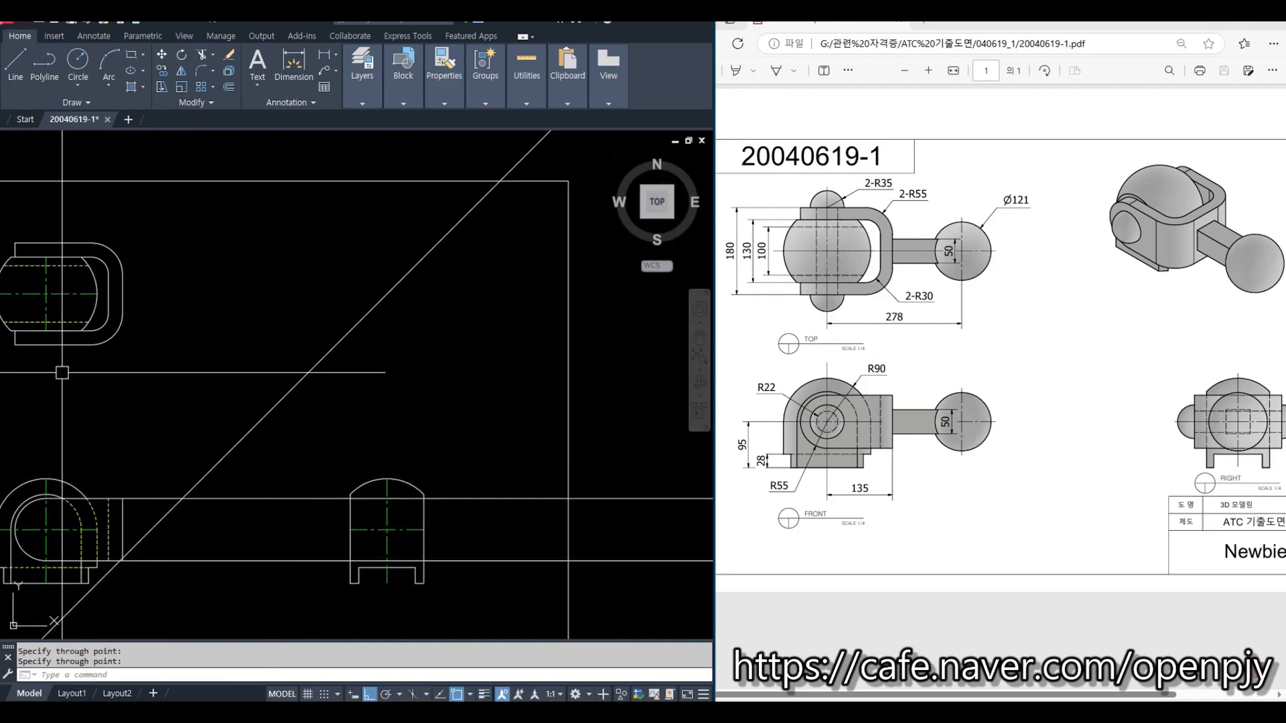
{"action": "key", "text": "space"}
{"action": "left_click", "coordinate": [92, 346]}
{"action": "left_click", "coordinate": [233, 340]}
{"action": "key", "text": "space"}
{"action": "key", "text": "space"}
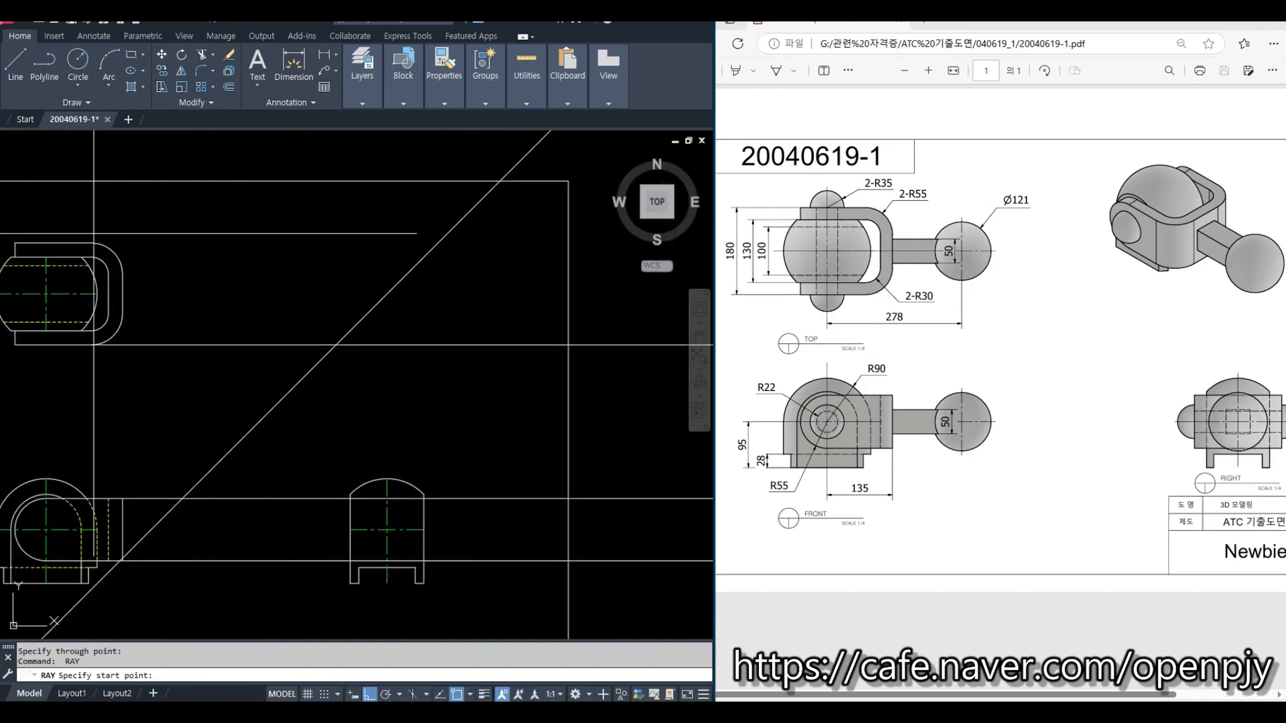
{"action": "left_click", "coordinate": [91, 243]}
{"action": "left_click", "coordinate": [217, 252]}
{"action": "key", "text": "space"}
Step: Project vertical rays down into the right view from the two clevis ray intersections on the diagonal miter line
{"action": "middle_click_drag", "start_coordinate": [470, 409], "coordinate": [475, 343]}
{"action": "key", "text": "space"}
{"action": "left_click", "coordinate": [340, 279]}
{"action": "left_click", "coordinate": [347, 322]}
{"action": "key", "text": "space"}
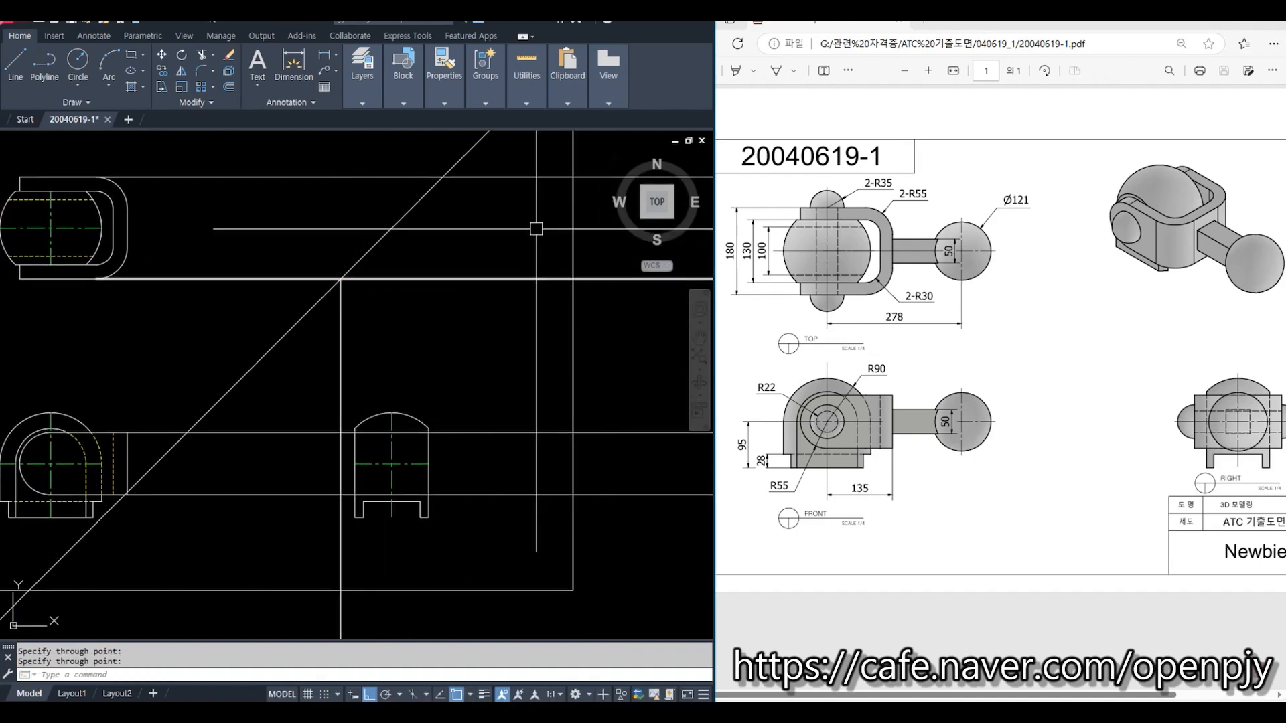
{"action": "key", "text": "space"}
{"action": "left_click", "coordinate": [443, 177]}
{"action": "left_click", "coordinate": [444, 462]}
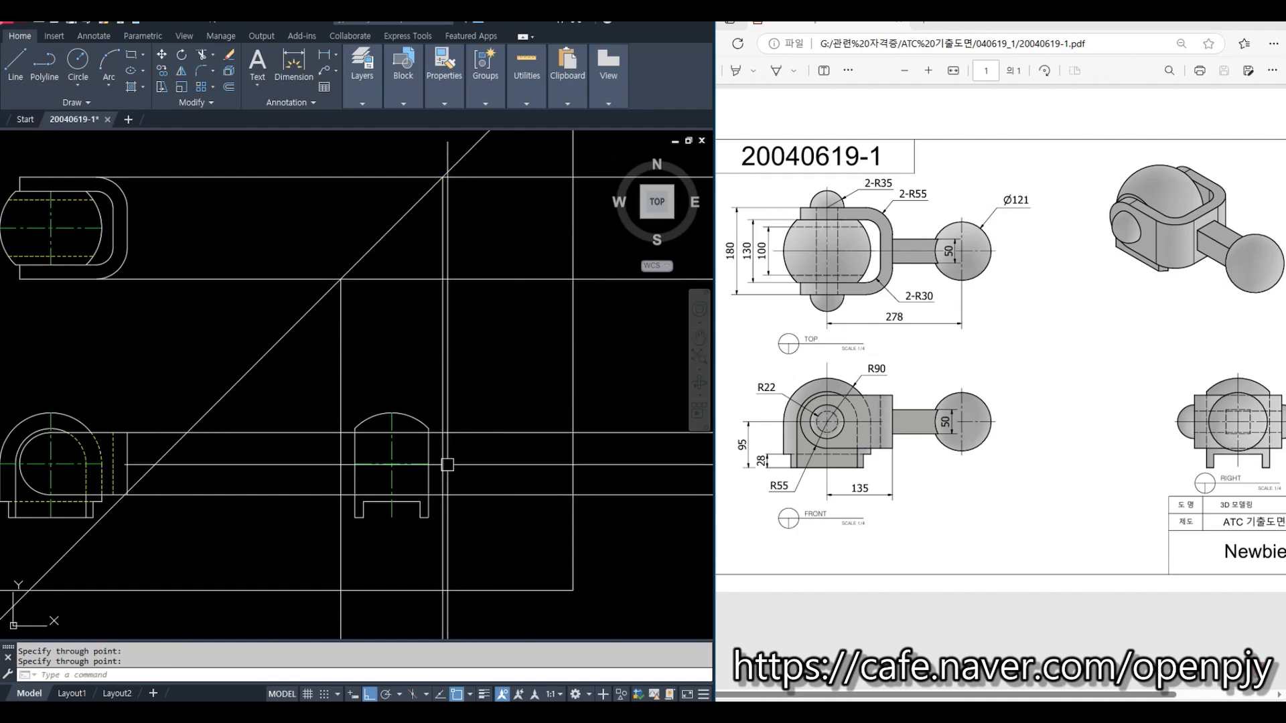
{"action": "key", "text": "space"}
Step: Fillet the two upper corners of the clevis rectangle in the right view with radius 0
{"action": "scroll", "coordinate": [445, 464], "scroll_direction": "up", "scroll_amount": 2}
{"action": "type", "text": "f"}
{"action": "key", "text": "space"}
{"action": "scroll", "coordinate": [433, 444], "scroll_direction": "up", "scroll_amount": 4}
{"action": "left_click", "coordinate": [461, 410]}
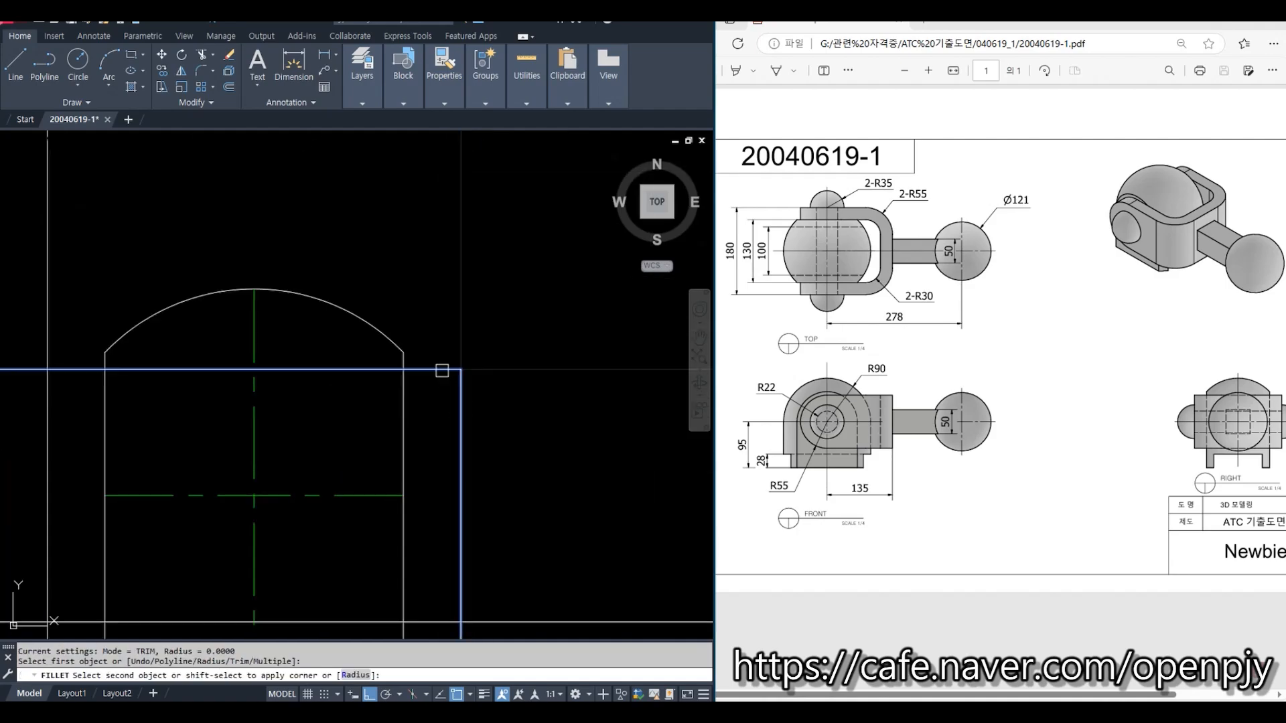
{"action": "left_click", "coordinate": [442, 370]}
{"action": "scroll", "coordinate": [442, 370], "scroll_direction": "down", "scroll_amount": 4}
{"action": "key", "text": "space"}
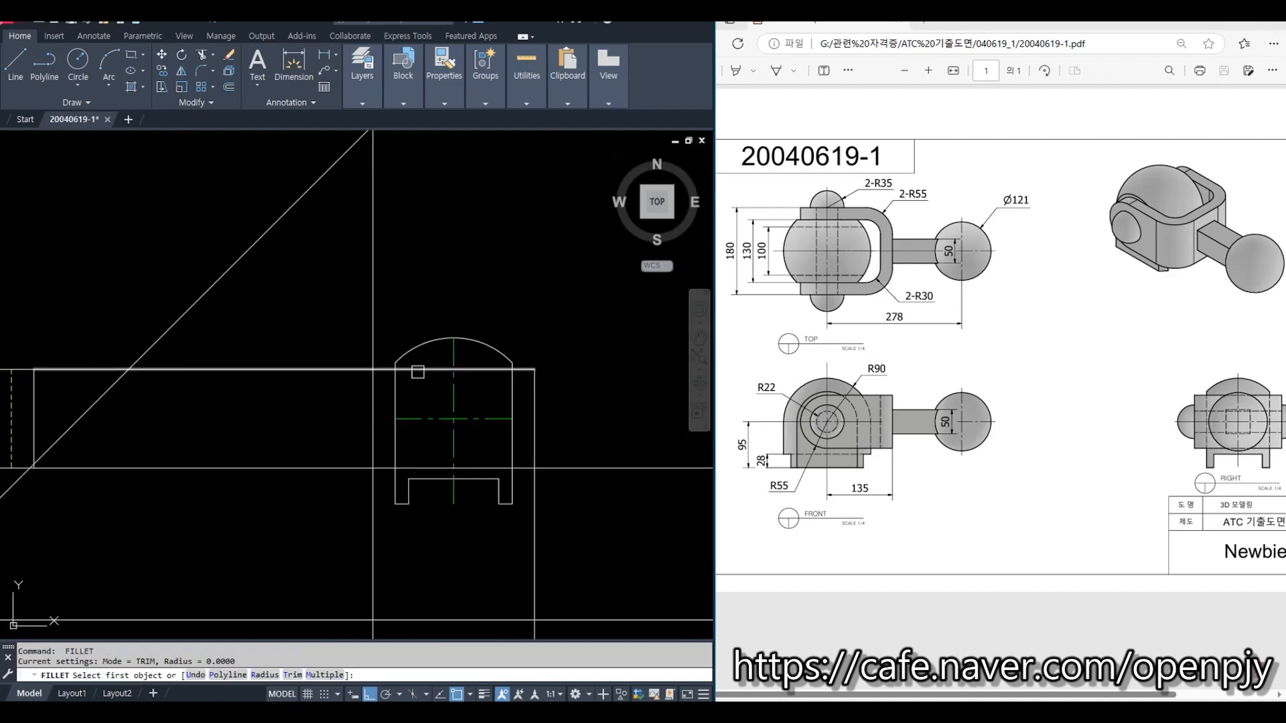
{"action": "left_click", "coordinate": [368, 386]}
{"action": "left_click", "coordinate": [368, 386]}
Step: Fillet the two lower corners of the right view's clevis rectangle with radius 0
{"action": "key", "text": "space"}
{"action": "left_click", "coordinate": [416, 468]}
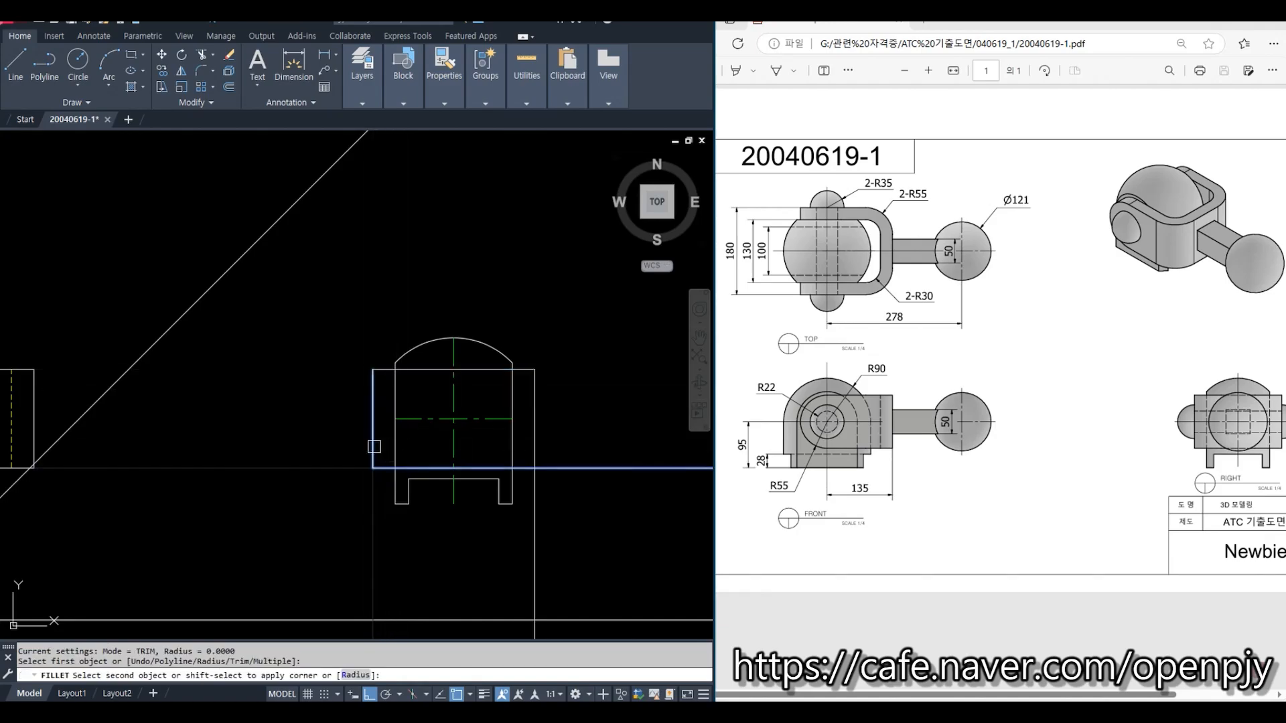
{"action": "left_click", "coordinate": [373, 447]}
{"action": "key", "text": "space"}
{"action": "left_click", "coordinate": [479, 466]}
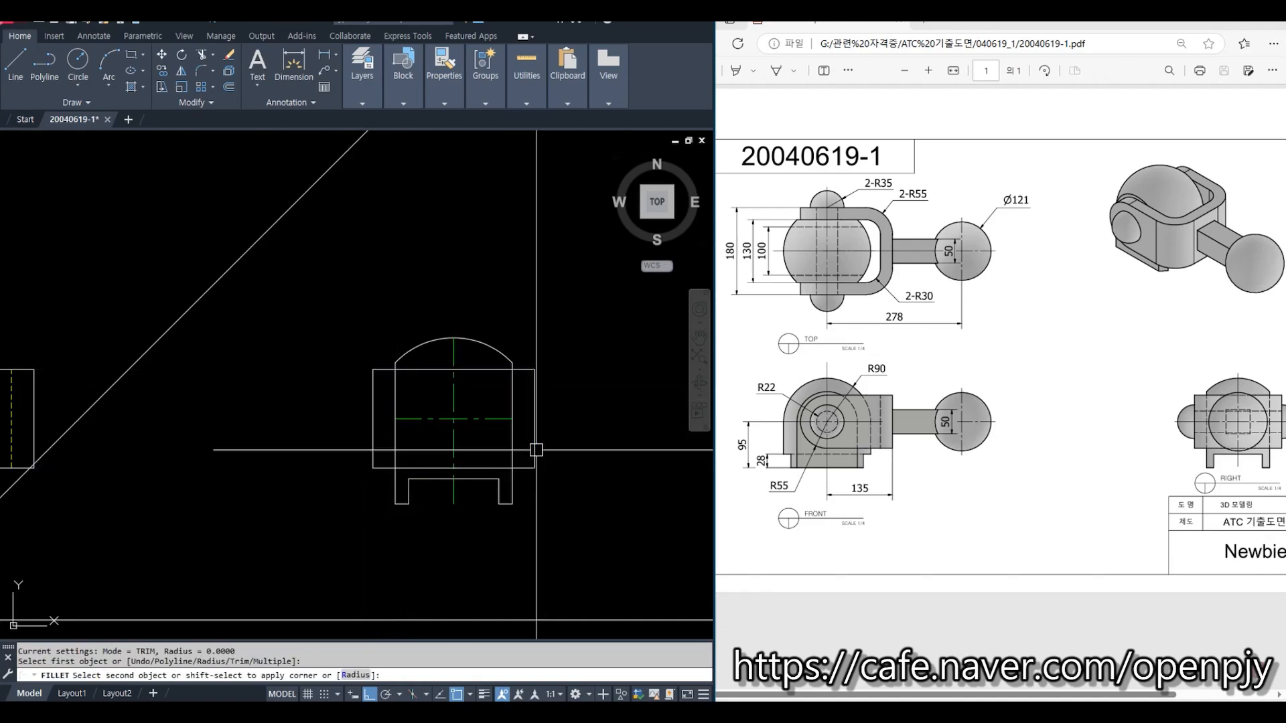
{"action": "left_click", "coordinate": [535, 450]}
{"action": "key", "text": "Escape"}
Step: Break the right view's left vertical body line at the clevis rectangle's upper and lower edges
{"action": "middle_click_drag", "start_coordinate": [592, 527], "coordinate": [532, 526]}
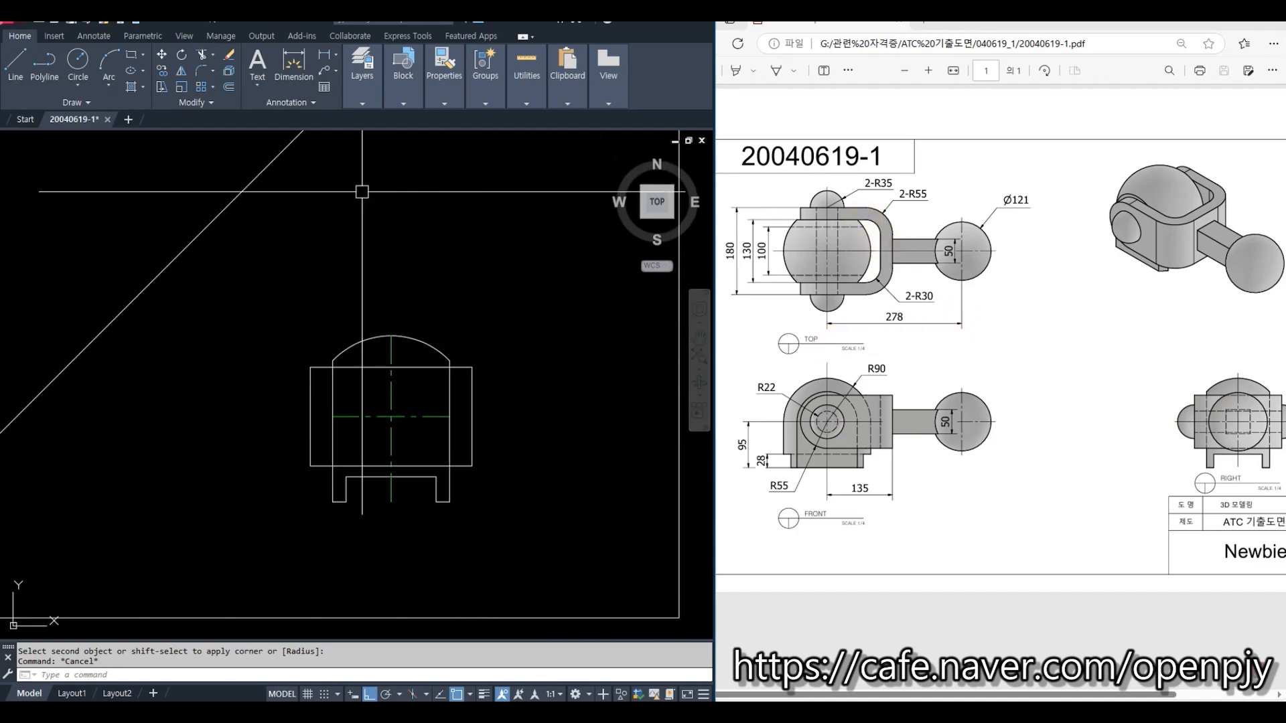
{"action": "left_click", "coordinate": [190, 106]}
{"action": "left_click", "coordinate": [191, 136]}
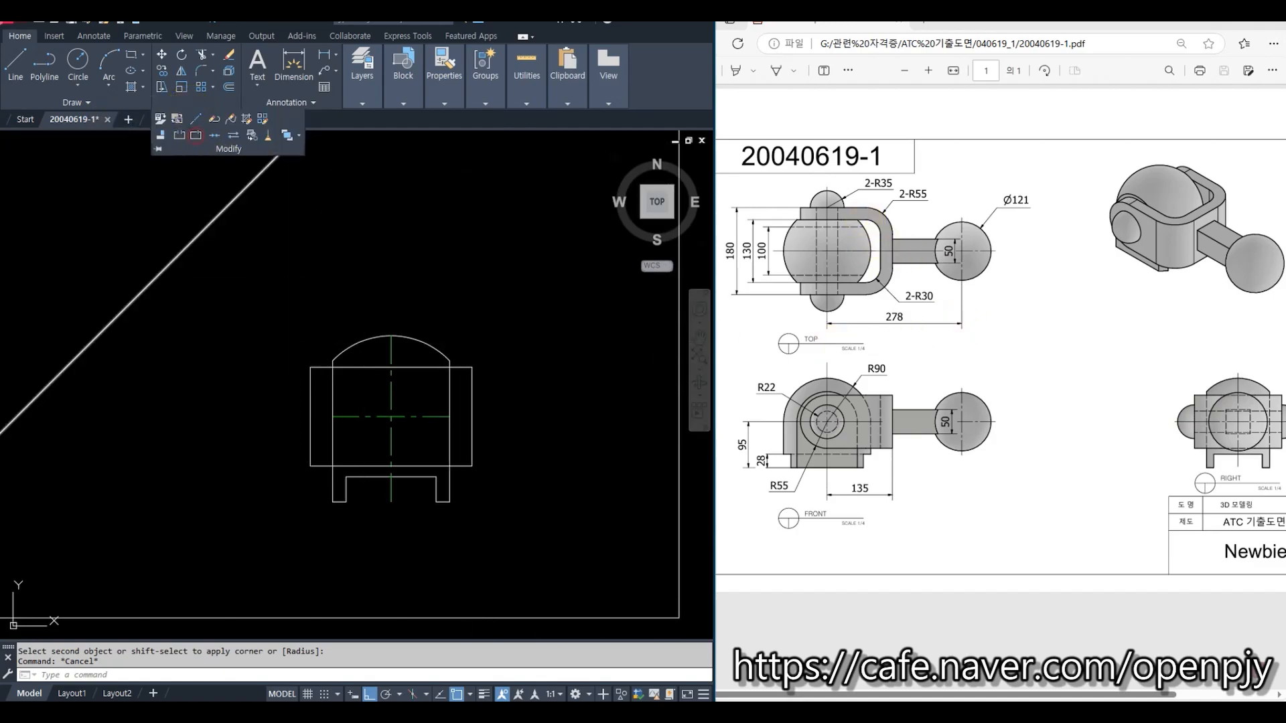
{"action": "scroll", "coordinate": [321, 378], "scroll_direction": "up", "scroll_amount": 2}
{"action": "left_click", "coordinate": [339, 394]}
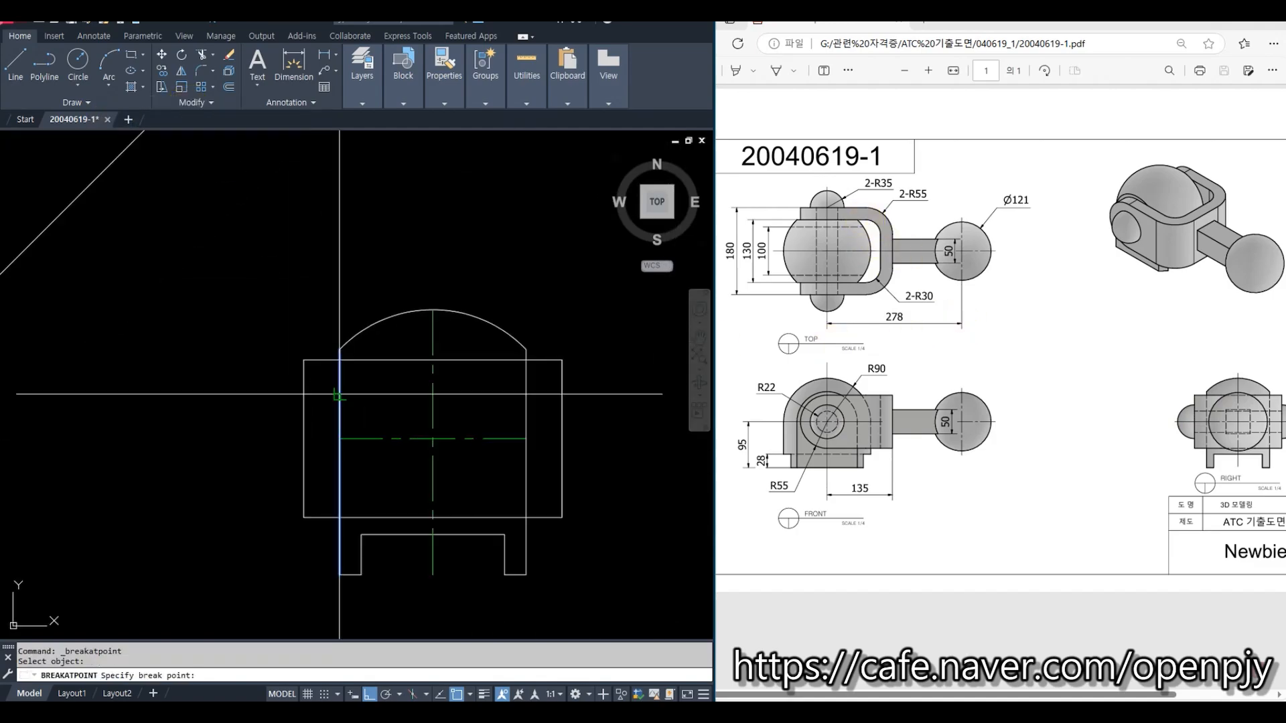
{"action": "left_click", "coordinate": [340, 359]}
{"action": "left_click", "coordinate": [211, 102]}
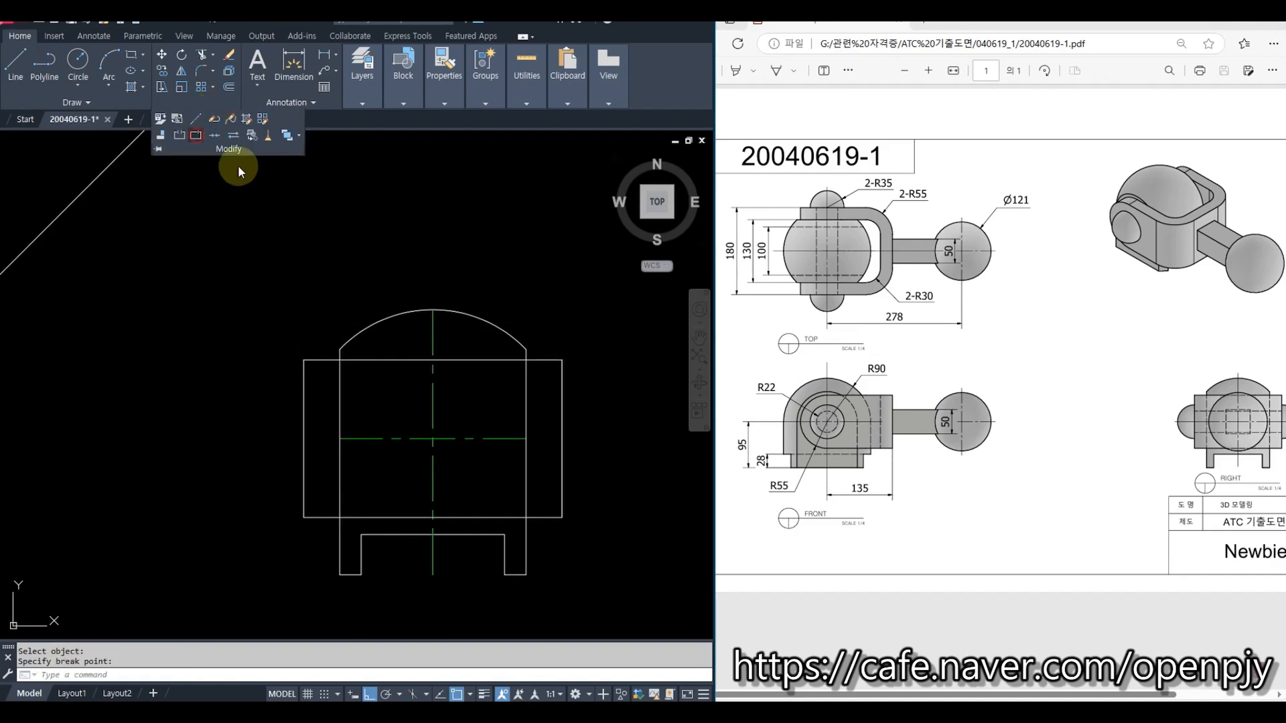
{"action": "left_click", "coordinate": [196, 136]}
{"action": "left_click", "coordinate": [340, 467]}
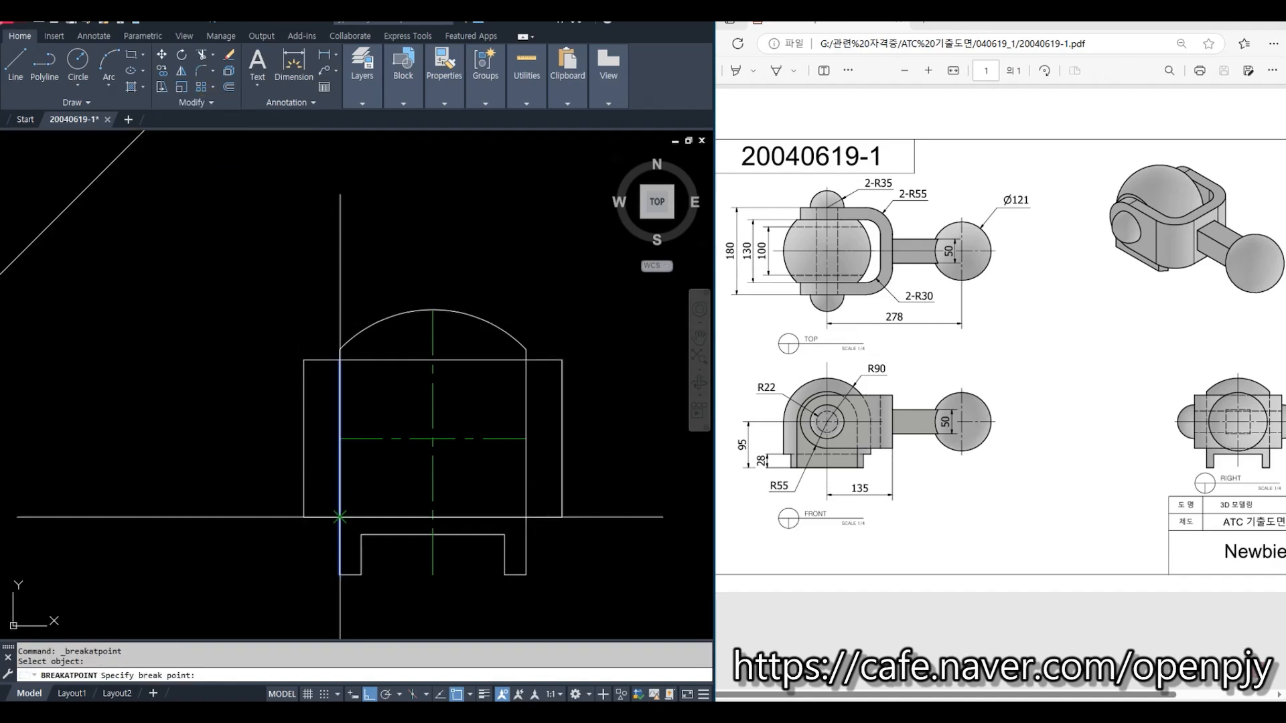
{"action": "left_click", "coordinate": [339, 516]}
Step: Break the right view's right vertical body line at the clevis rectangle's upper and lower edges
{"action": "left_click", "coordinate": [194, 102]}
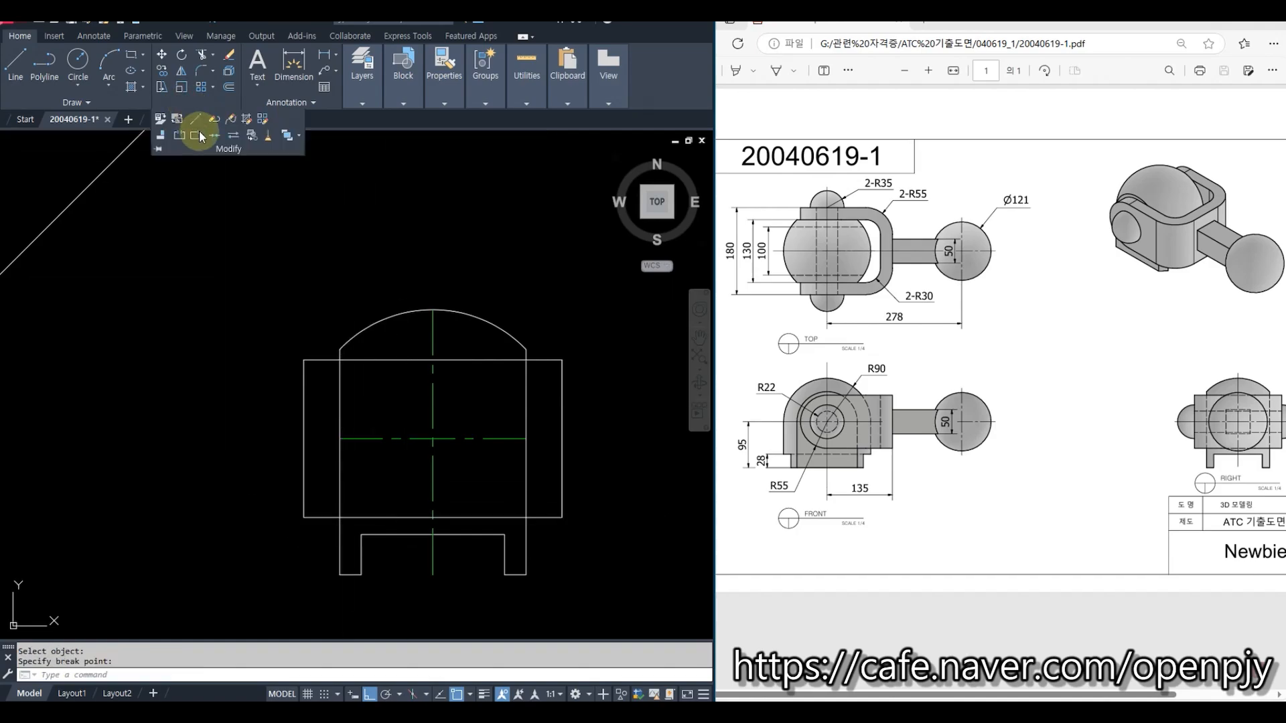
{"action": "left_click", "coordinate": [525, 376]}
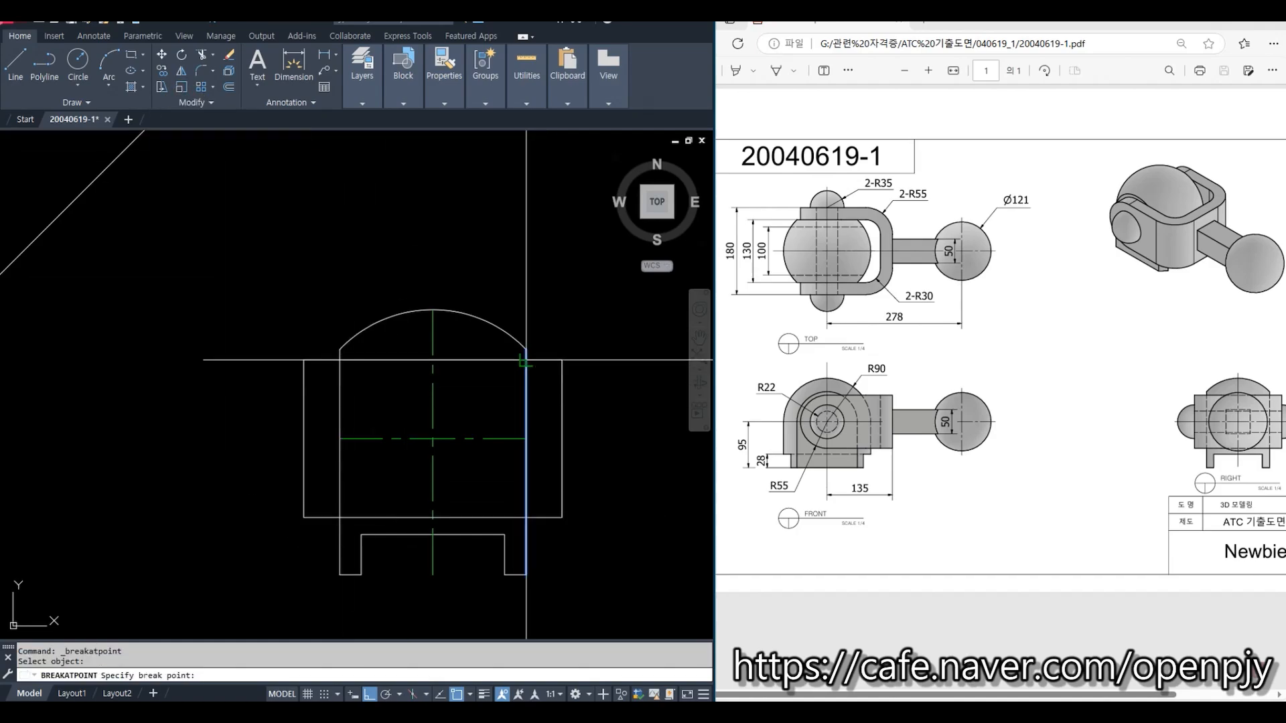
{"action": "left_click", "coordinate": [525, 362]}
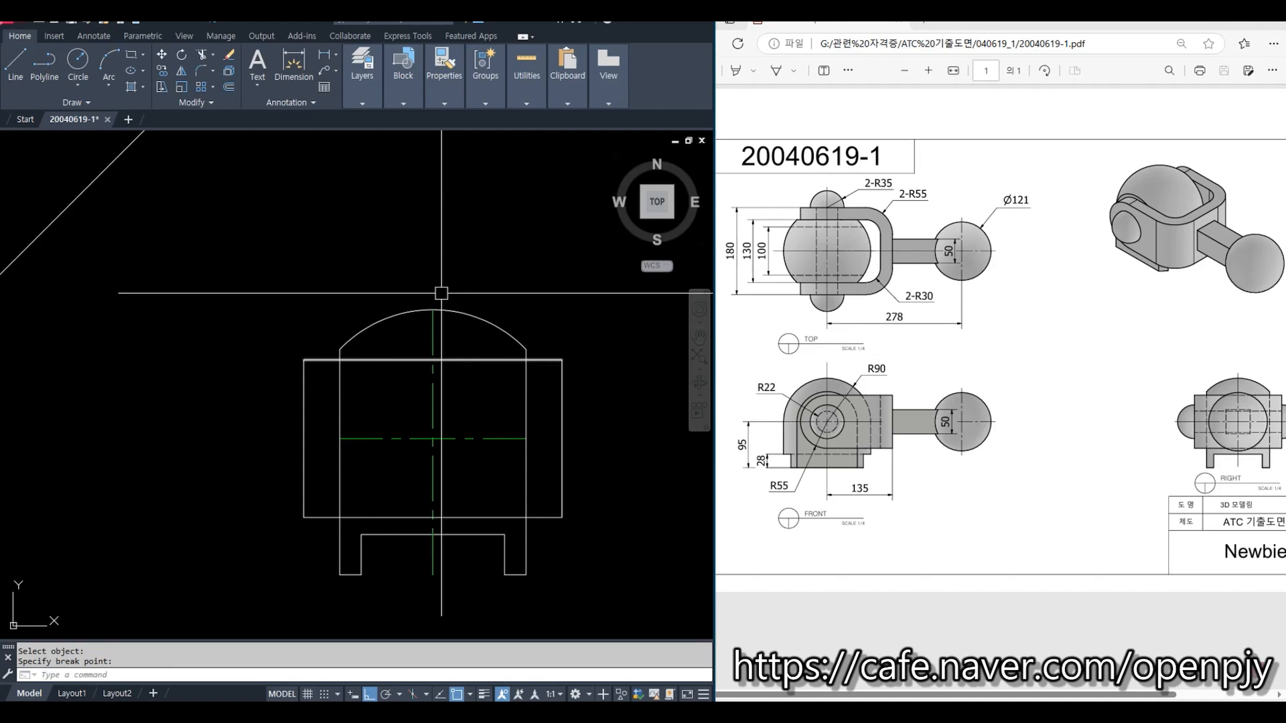
{"action": "left_click", "coordinate": [202, 100]}
{"action": "left_click", "coordinate": [194, 137]}
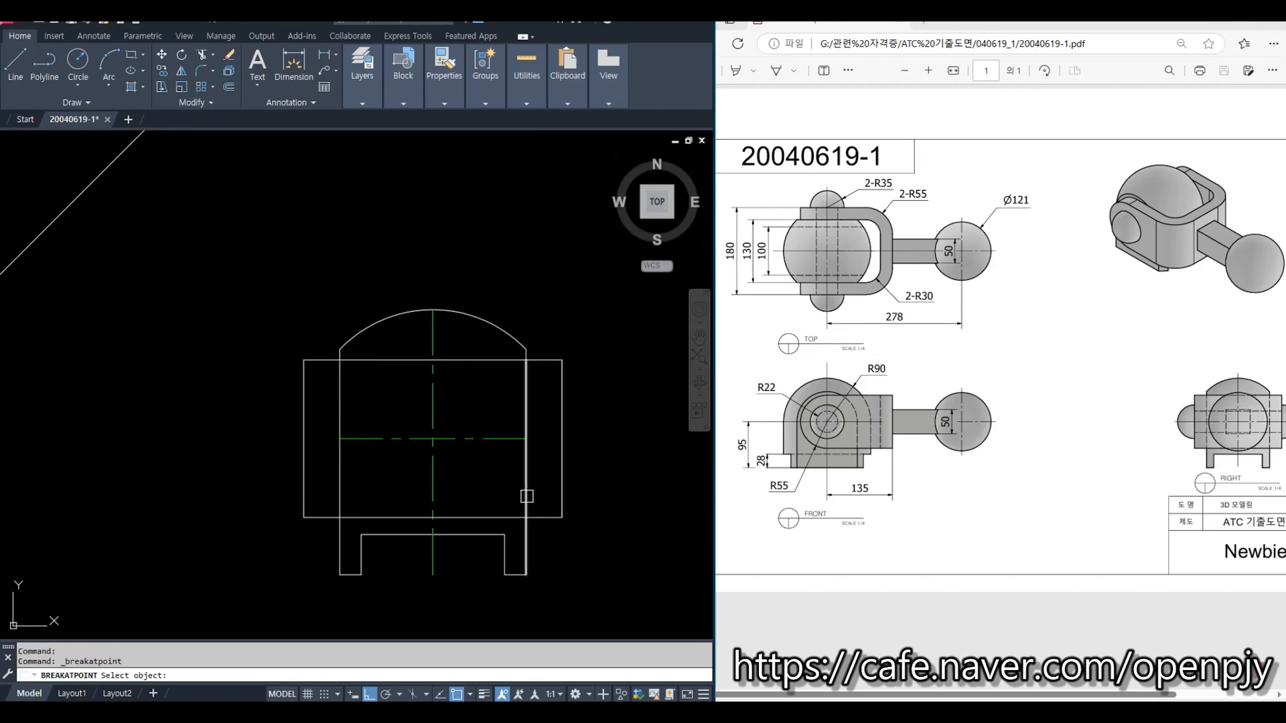
{"action": "left_click", "coordinate": [526, 495]}
{"action": "left_click", "coordinate": [525, 510]}
Step: Match the two vertical body segments inside the right view's clevis rectangle to the front view's dashed hidden line
{"action": "scroll", "coordinate": [525, 509], "scroll_direction": "down", "scroll_amount": 4}
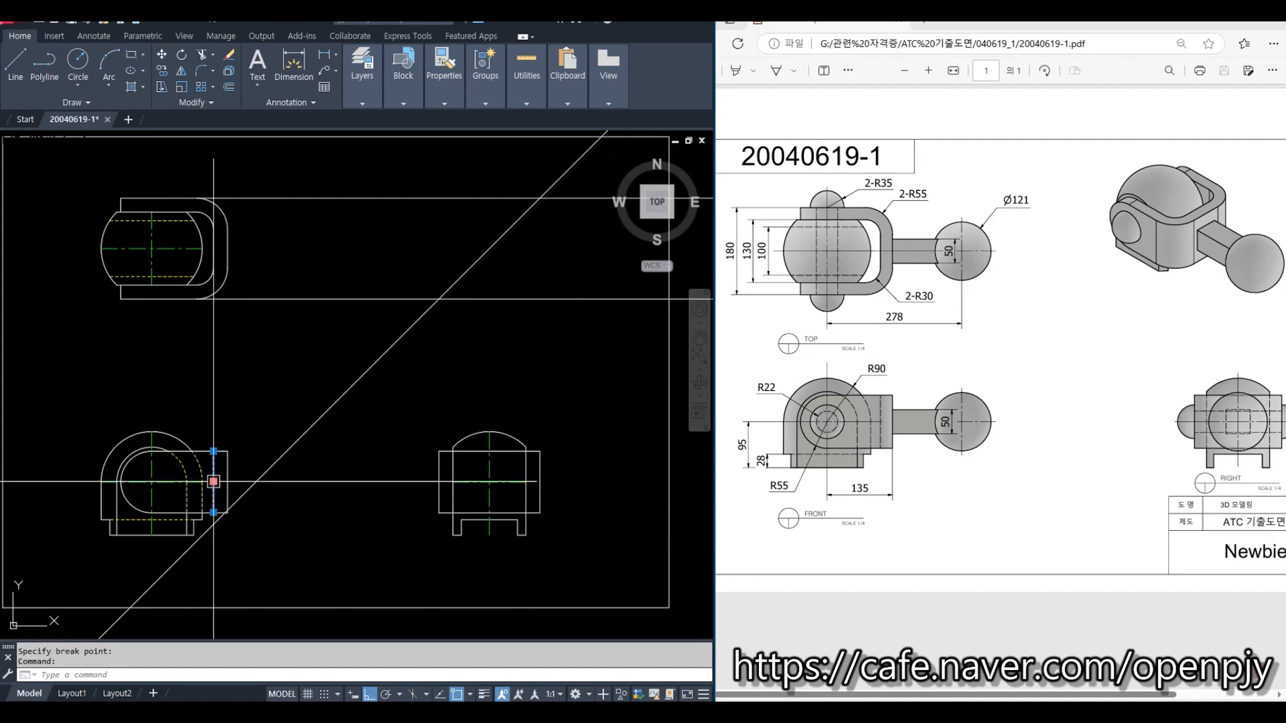
{"action": "type", "text": "ma"}
{"action": "key", "text": "Return"}
{"action": "scroll", "coordinate": [534, 498], "scroll_direction": "up", "scroll_amount": 2}
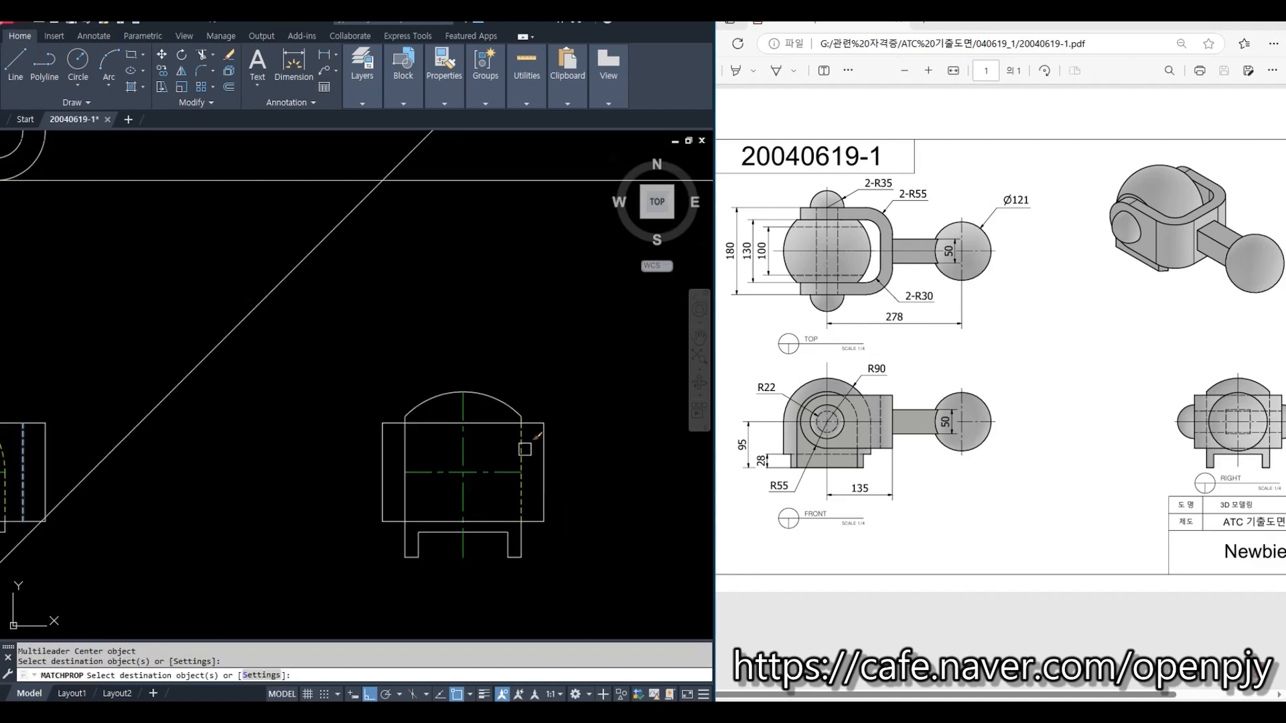
{"action": "key", "text": "Escape"}
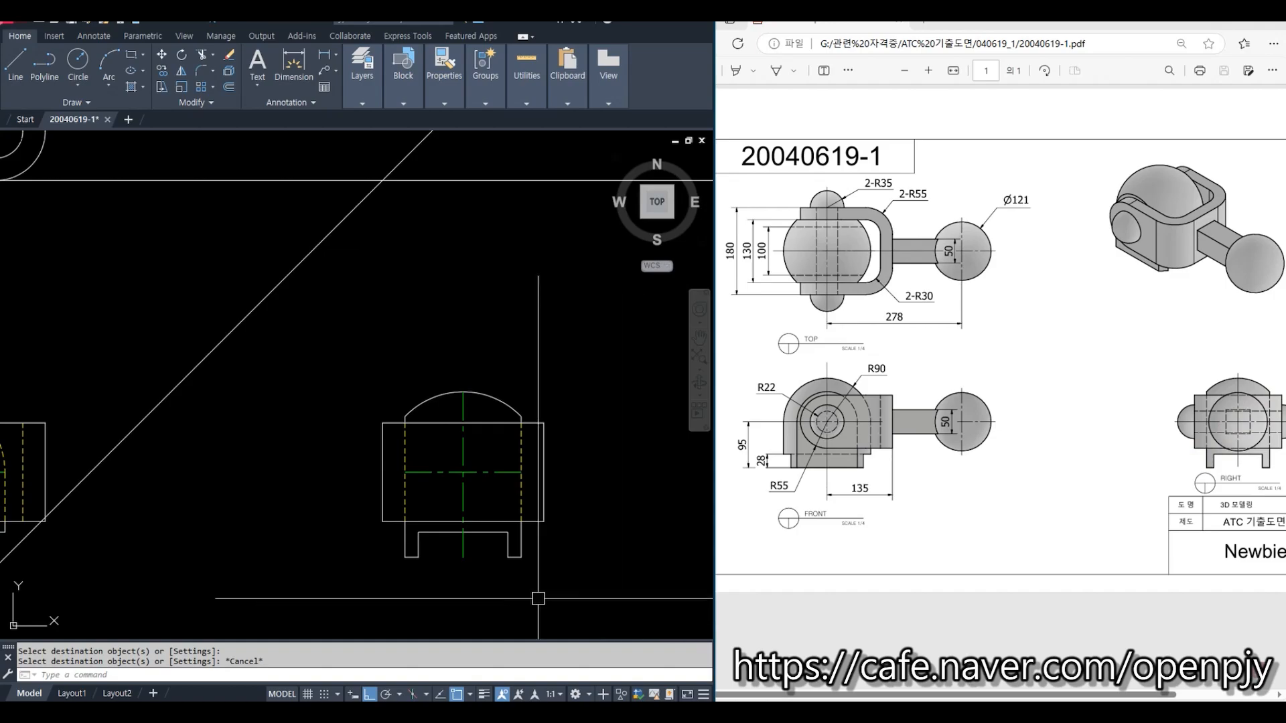
Step: Delete the two horizontal projection rays running from the top view's clevis
{"action": "scroll", "coordinate": [401, 494], "scroll_direction": "down", "scroll_amount": 3}
{"action": "left_click", "coordinate": [304, 388]}
{"action": "left_click", "coordinate": [280, 300]}
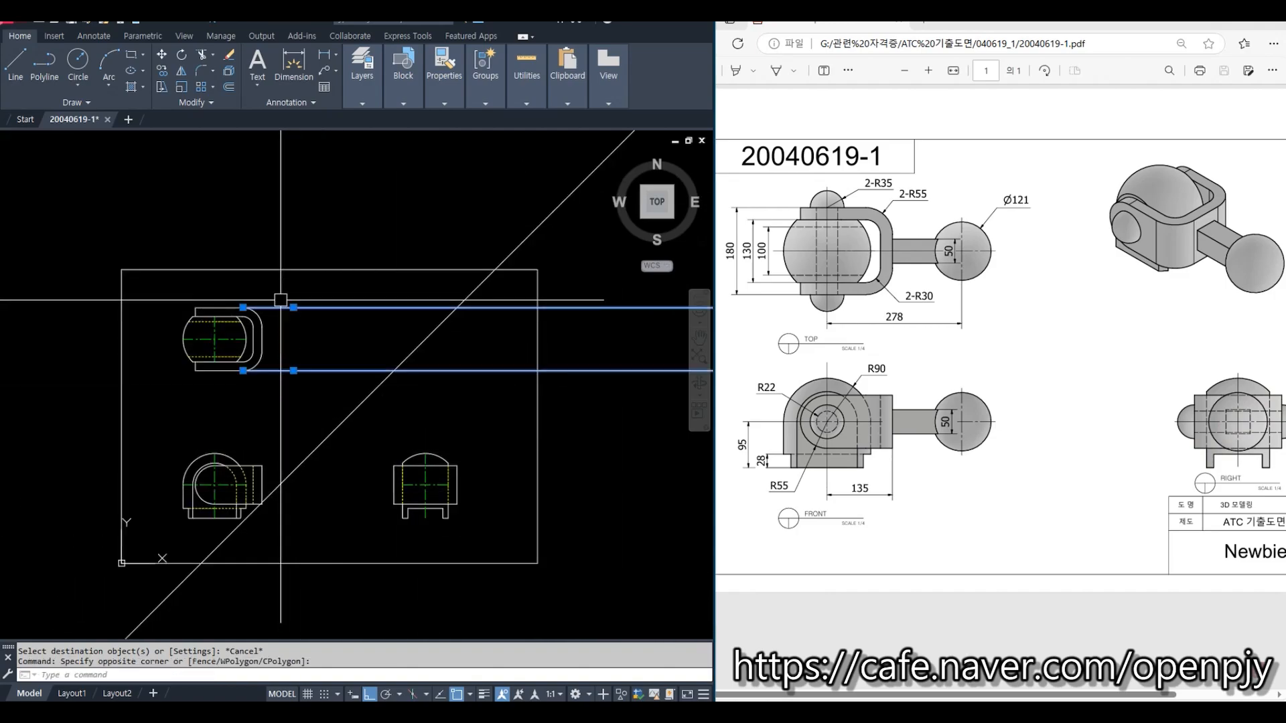
{"action": "key", "text": "Delete"}
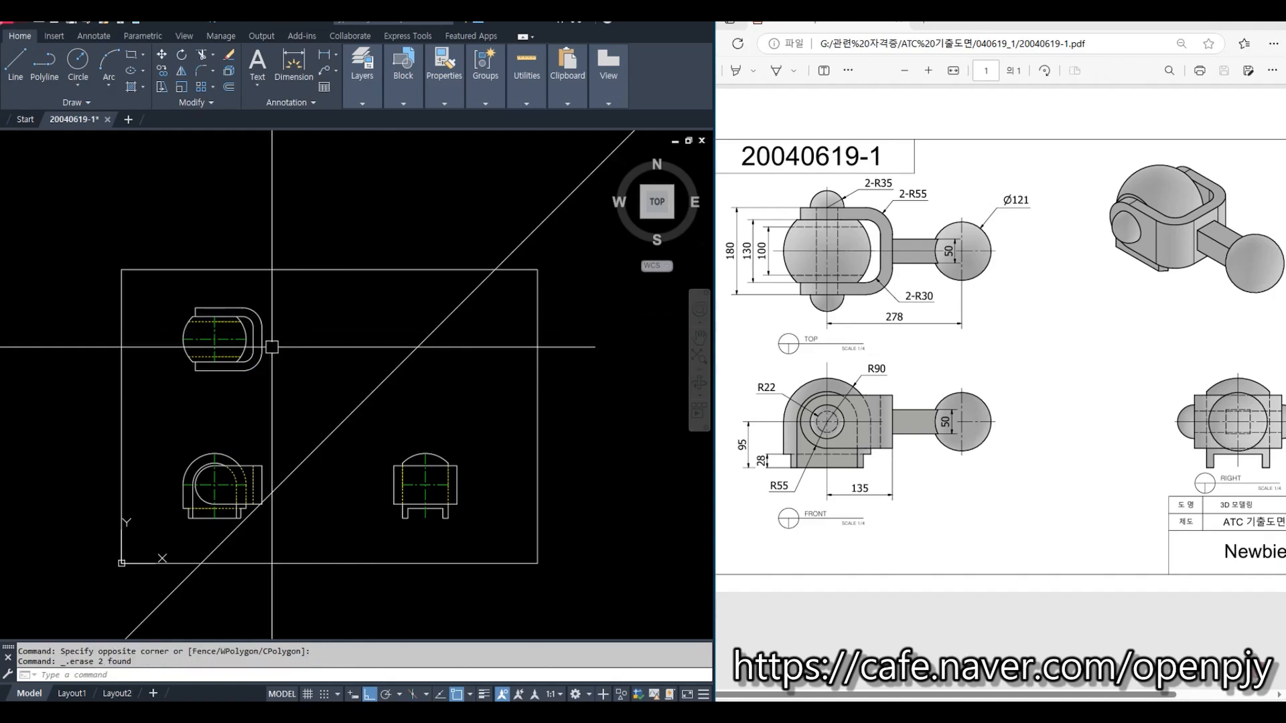
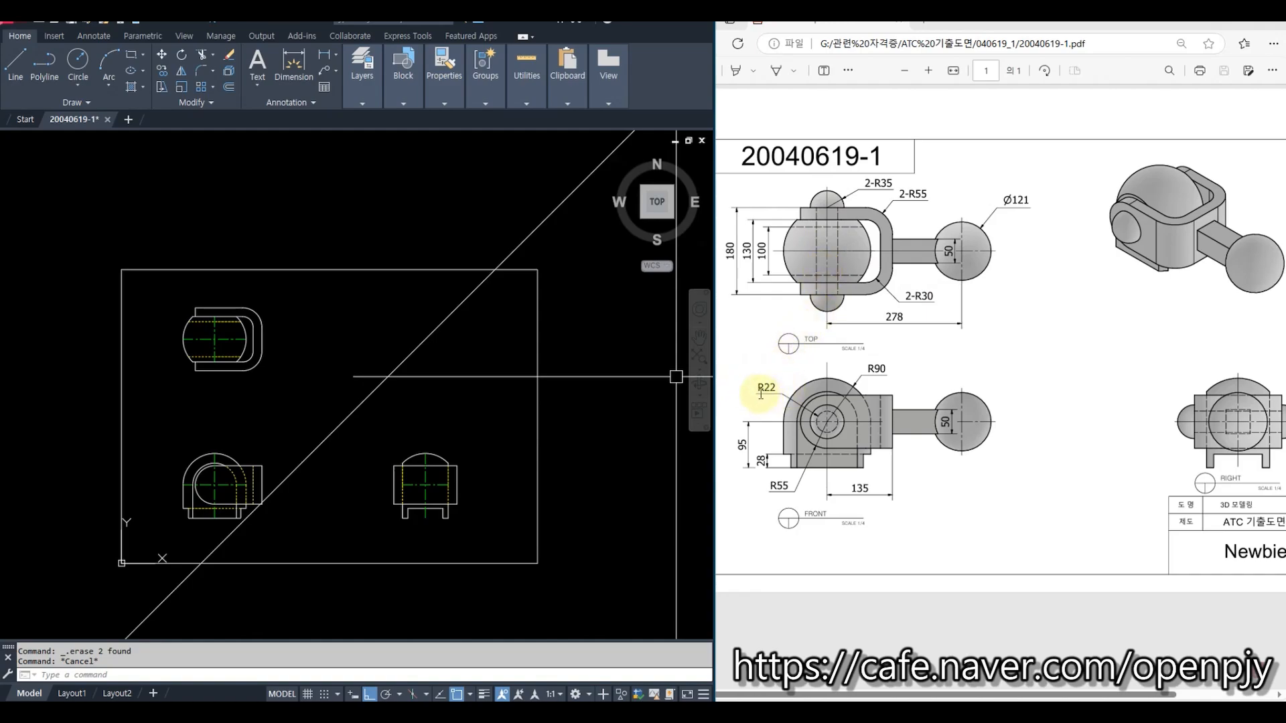
Step: Extend the top view's vertical centerline at both ends to the clevis's upper and lower outer lines
{"action": "scroll", "coordinate": [310, 350], "scroll_direction": "up", "scroll_amount": 4}
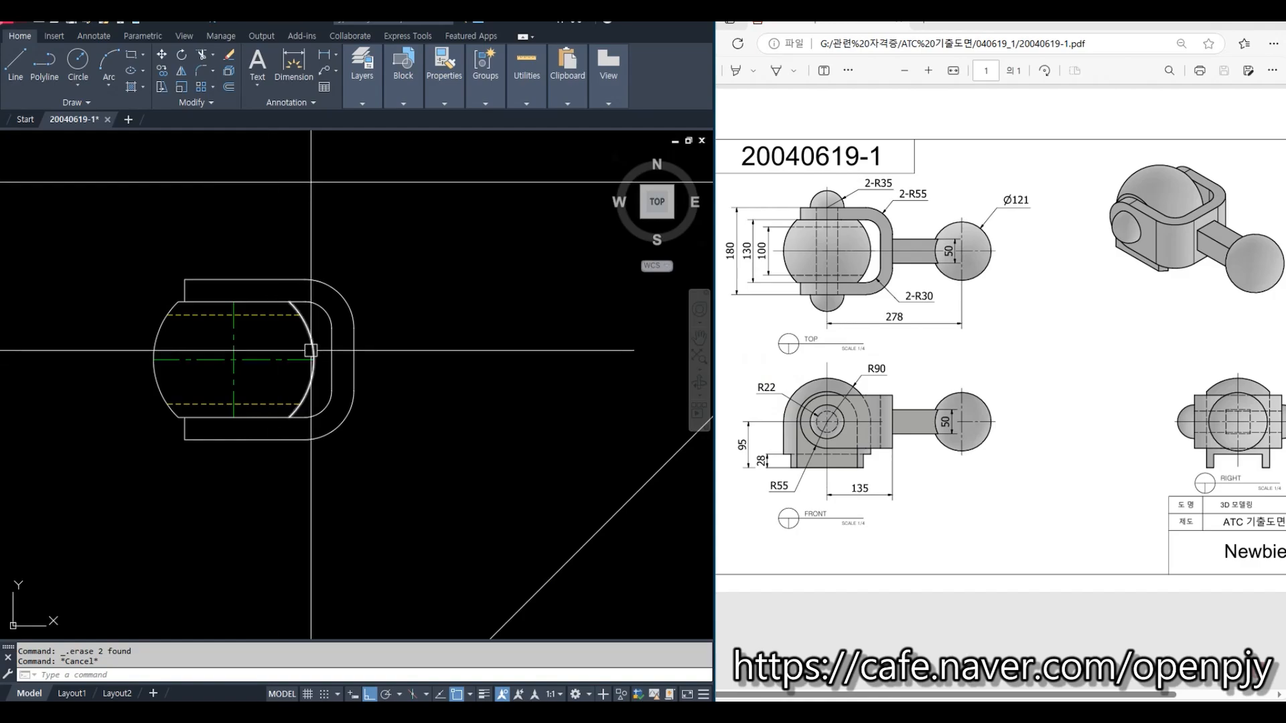
{"action": "type", "text": "x"}
{"action": "key", "text": "Return"}
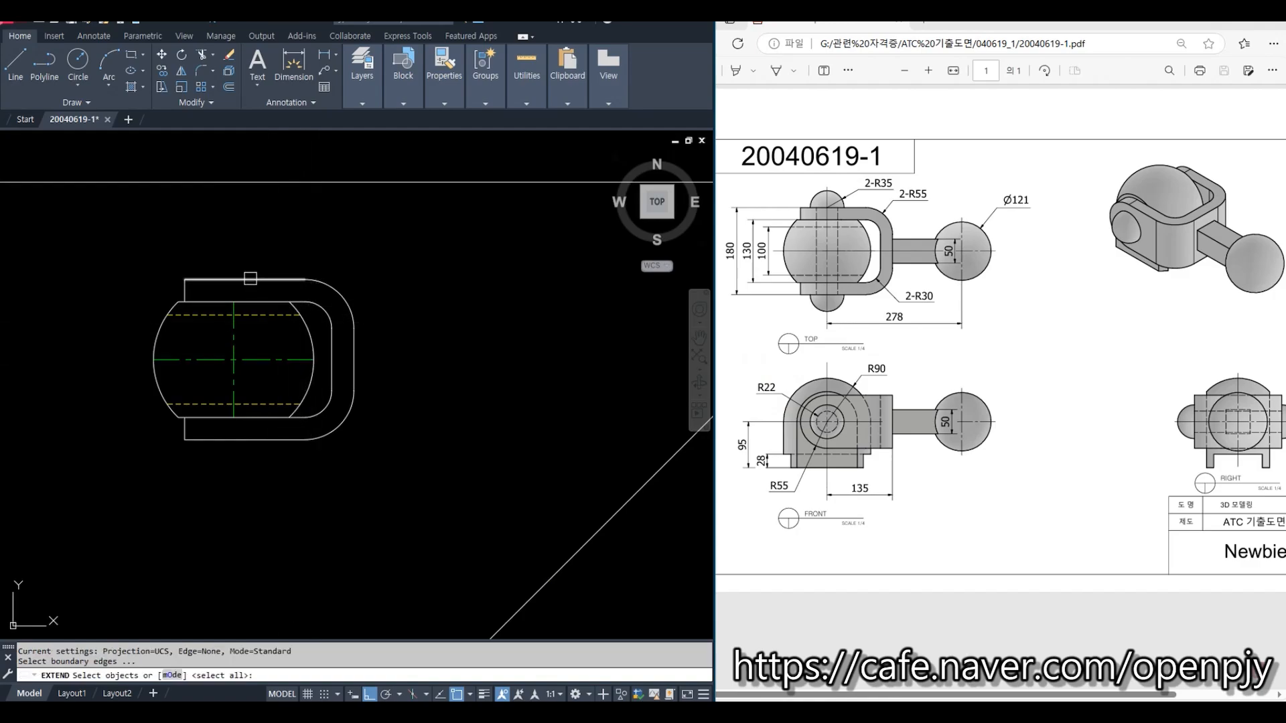
{"action": "left_click", "coordinate": [268, 279]}
{"action": "left_click", "coordinate": [249, 439]}
{"action": "key", "text": "Return"}
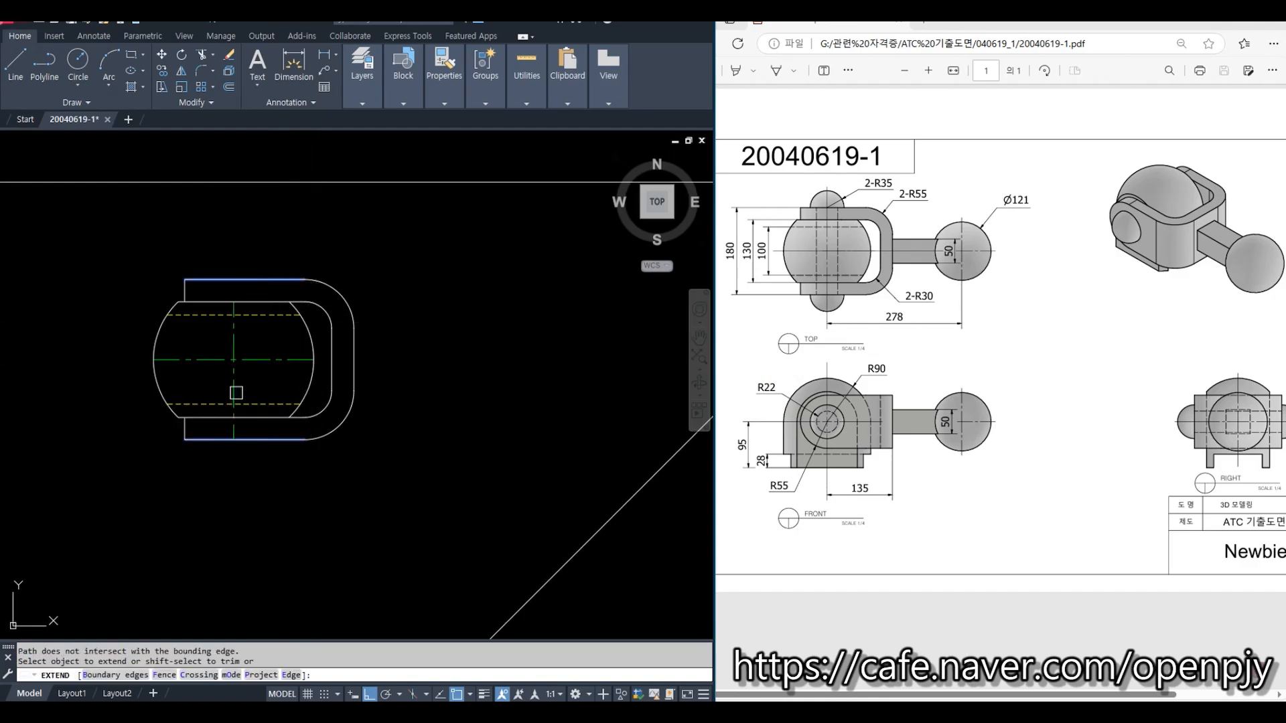
{"action": "key", "text": "Escape"}
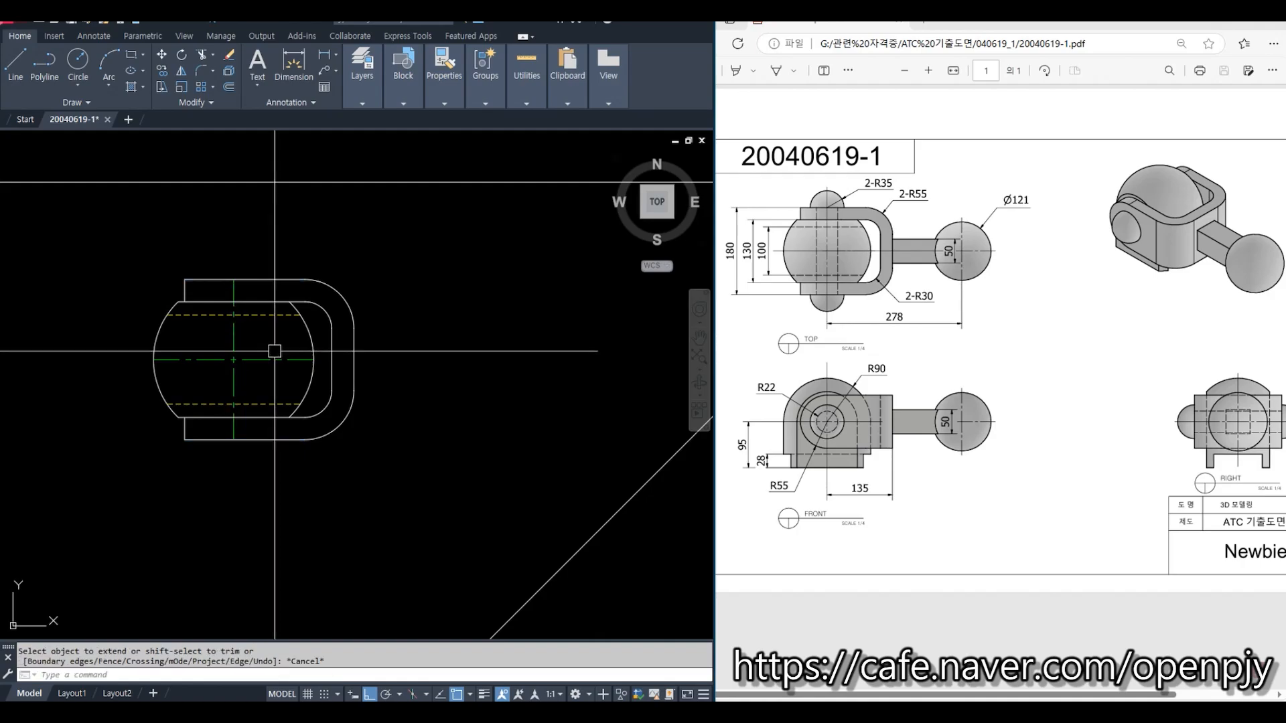
Step: Offset the top view's vertical centerline by 22 to both sides
{"action": "key", "text": "Return"}
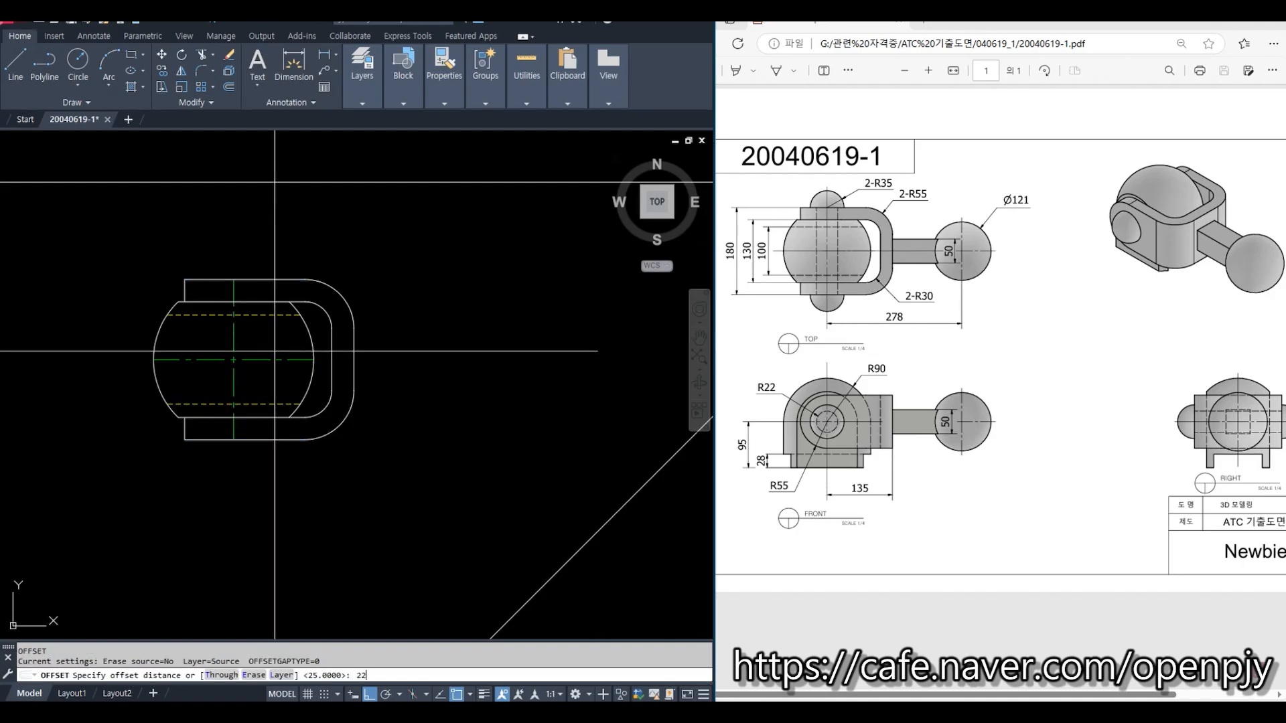
{"action": "key", "text": "Return"}
{"action": "left_click", "coordinate": [234, 341]}
{"action": "left_click", "coordinate": [281, 342]}
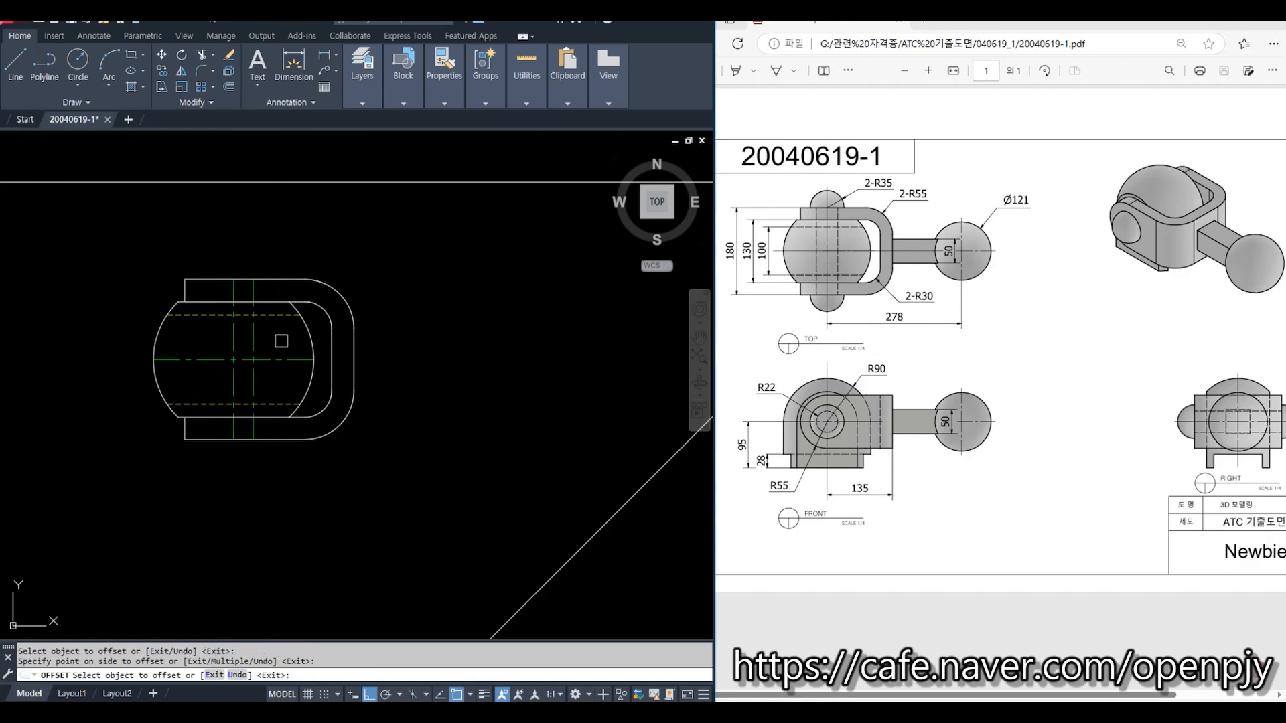
{"action": "left_click", "coordinate": [233, 335]}
{"action": "left_click", "coordinate": [201, 335]}
{"action": "key", "text": "Escape"}
{"action": "left_click", "coordinate": [198, 314]}
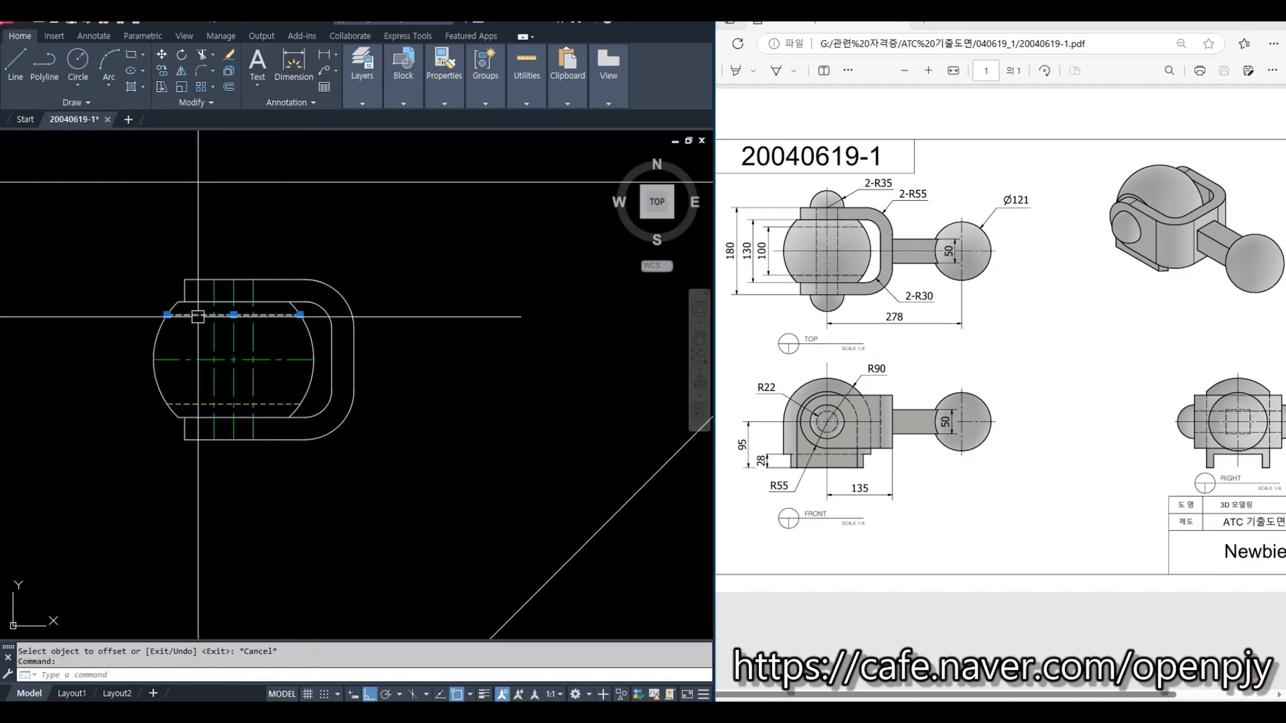
{"action": "type", "text": "m"}
{"action": "key", "text": "Return"}
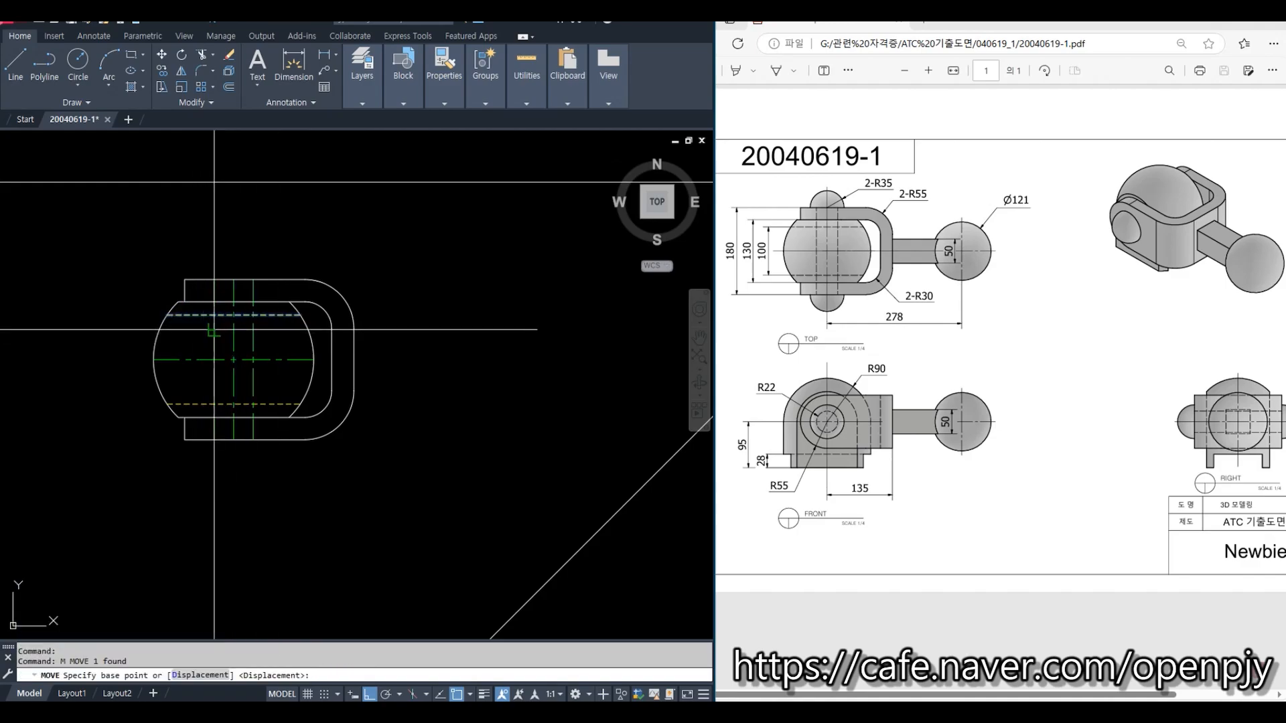
{"action": "key", "text": "Escape"}
{"action": "key", "text": "Escape"}
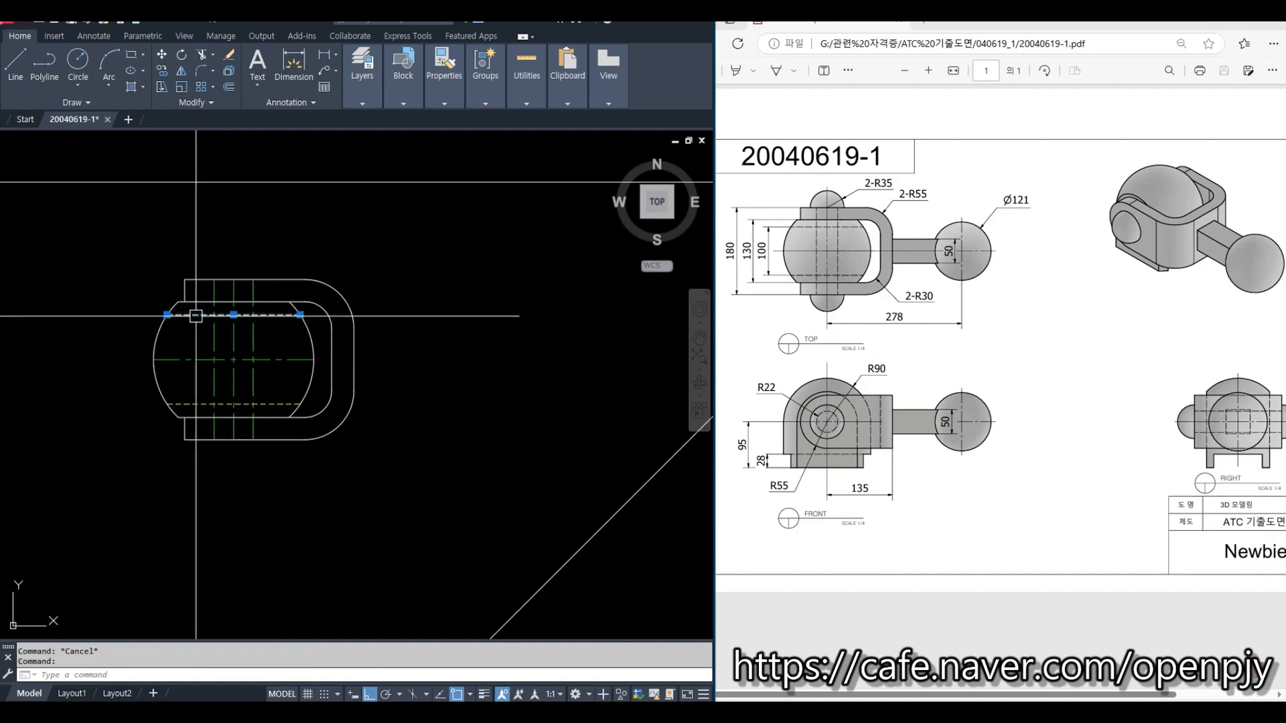
Step: Match the two offset vertical lines in the top view to the ball's dashed hidden line
{"action": "type", "text": "ma"}
{"action": "key", "text": "Return"}
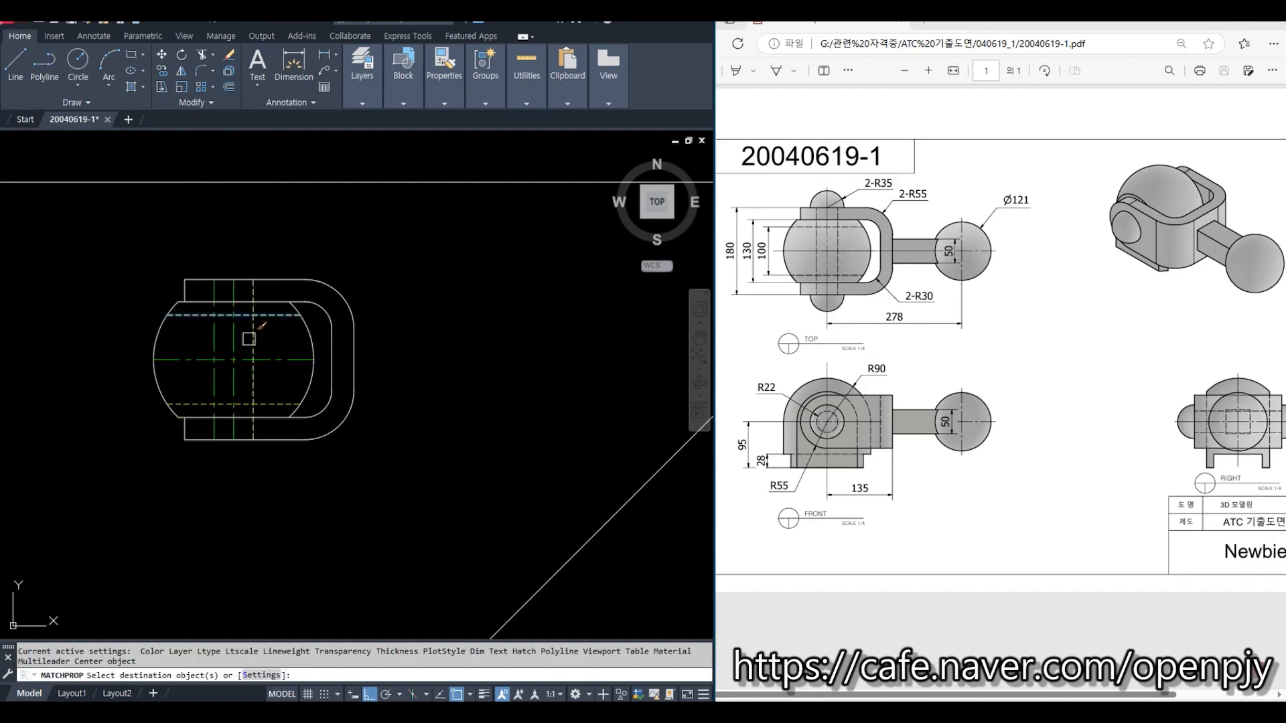
{"action": "left_click", "coordinate": [249, 339]}
{"action": "key", "text": "Escape"}
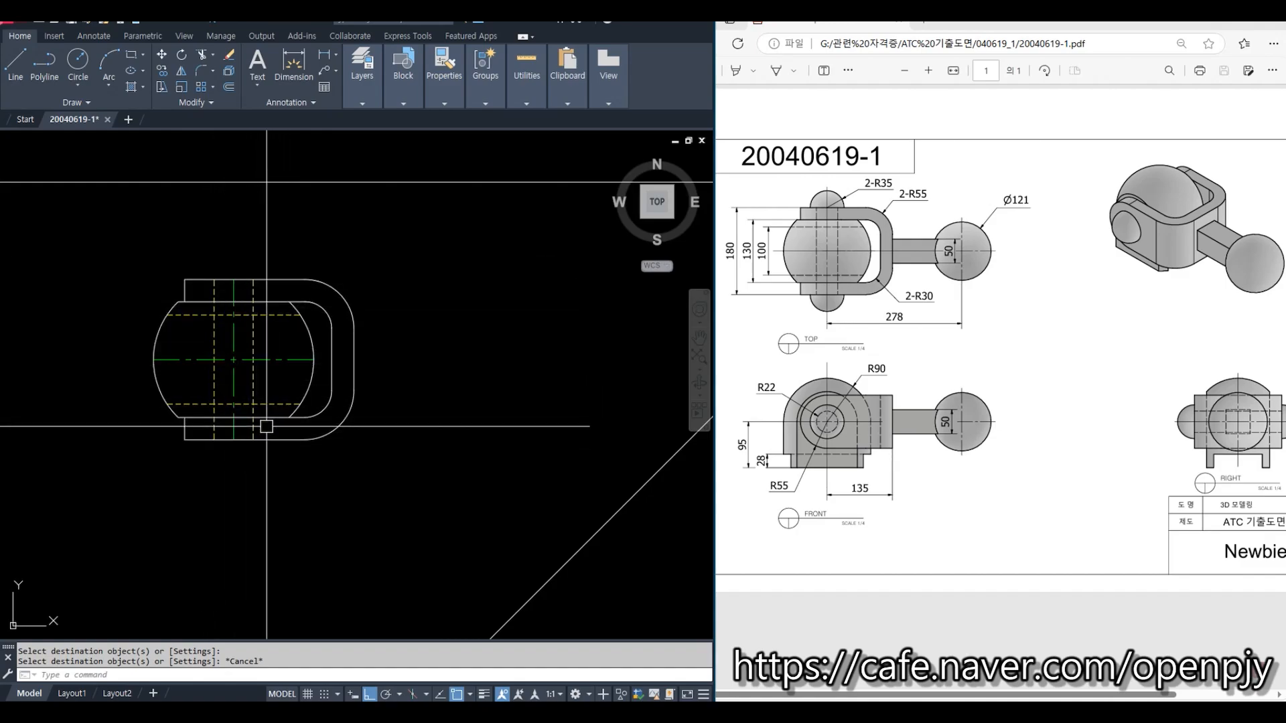
Step: Start a circle at the centerline intersection of the front view
{"action": "scroll", "coordinate": [265, 426], "scroll_direction": "down", "scroll_amount": 4}
{"action": "scroll", "coordinate": [248, 572], "scroll_direction": "up", "scroll_amount": 5}
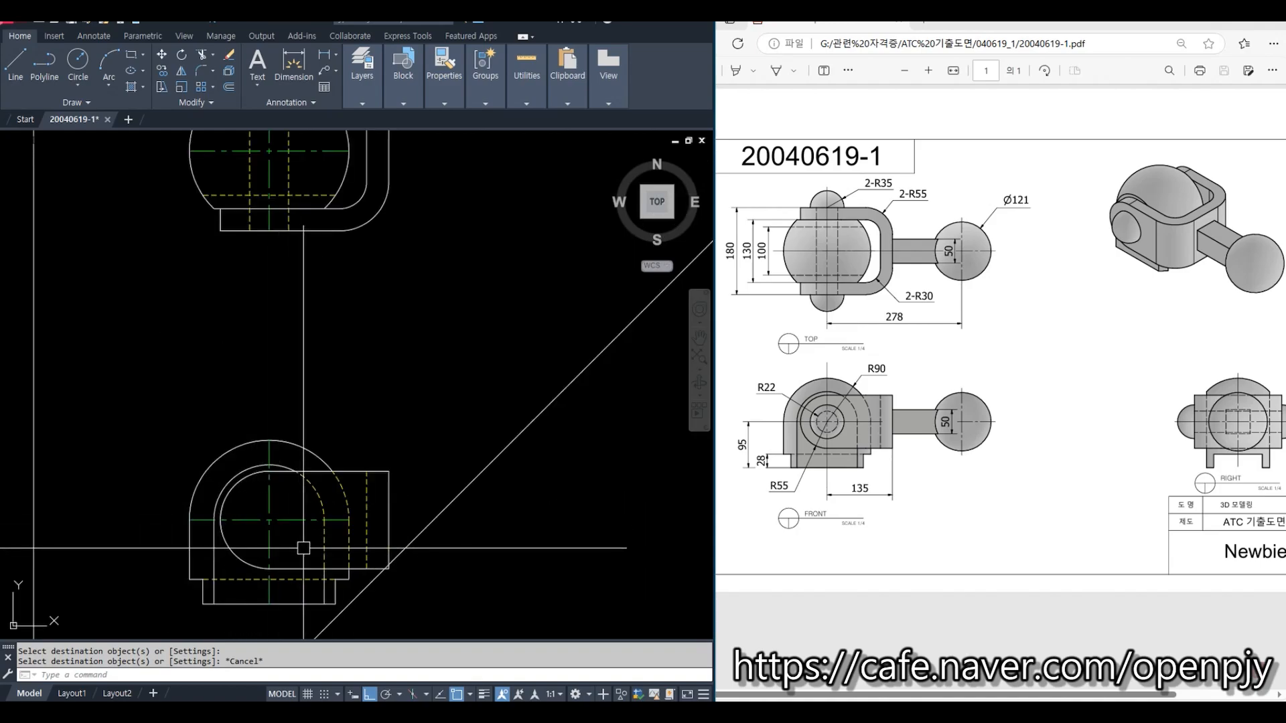
{"action": "type", "text": "c"}
{"action": "key", "text": "Return"}
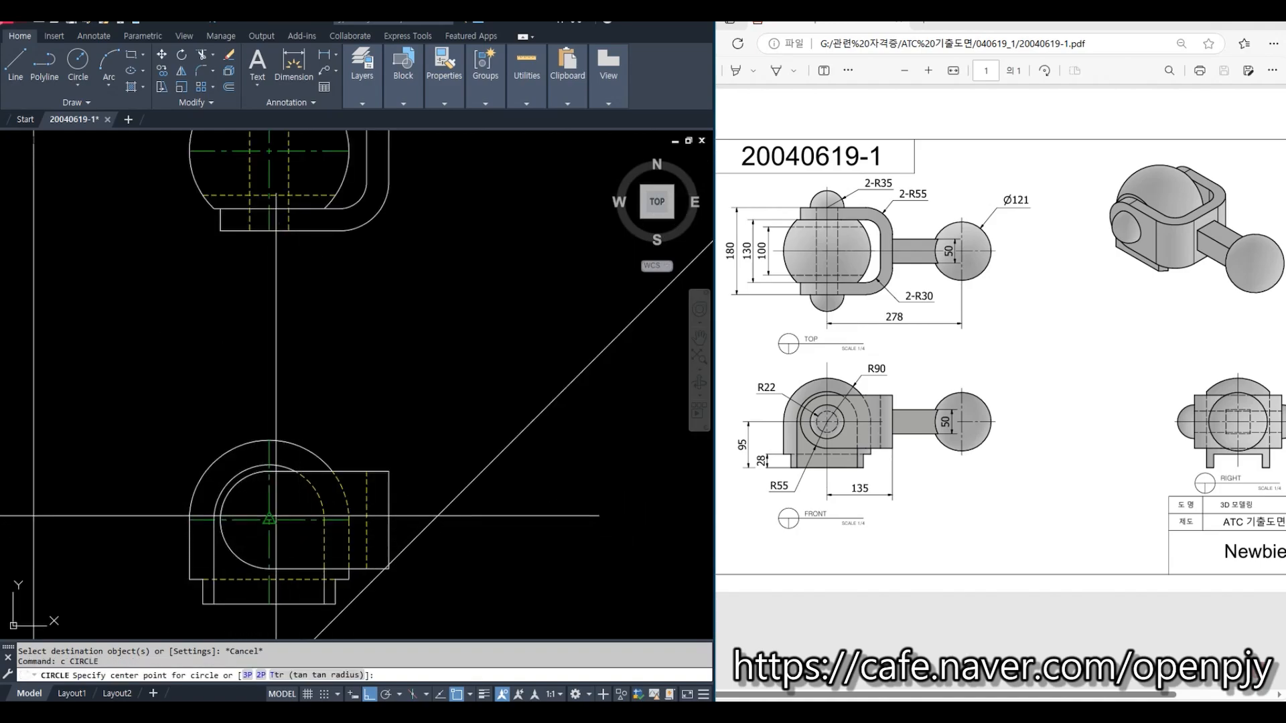
Step: Draw a circle of radius 22 at the centerline intersection in the front view
{"action": "scroll", "coordinate": [266, 512], "scroll_direction": "up", "scroll_amount": 2}
{"action": "left_click", "coordinate": [265, 522]}
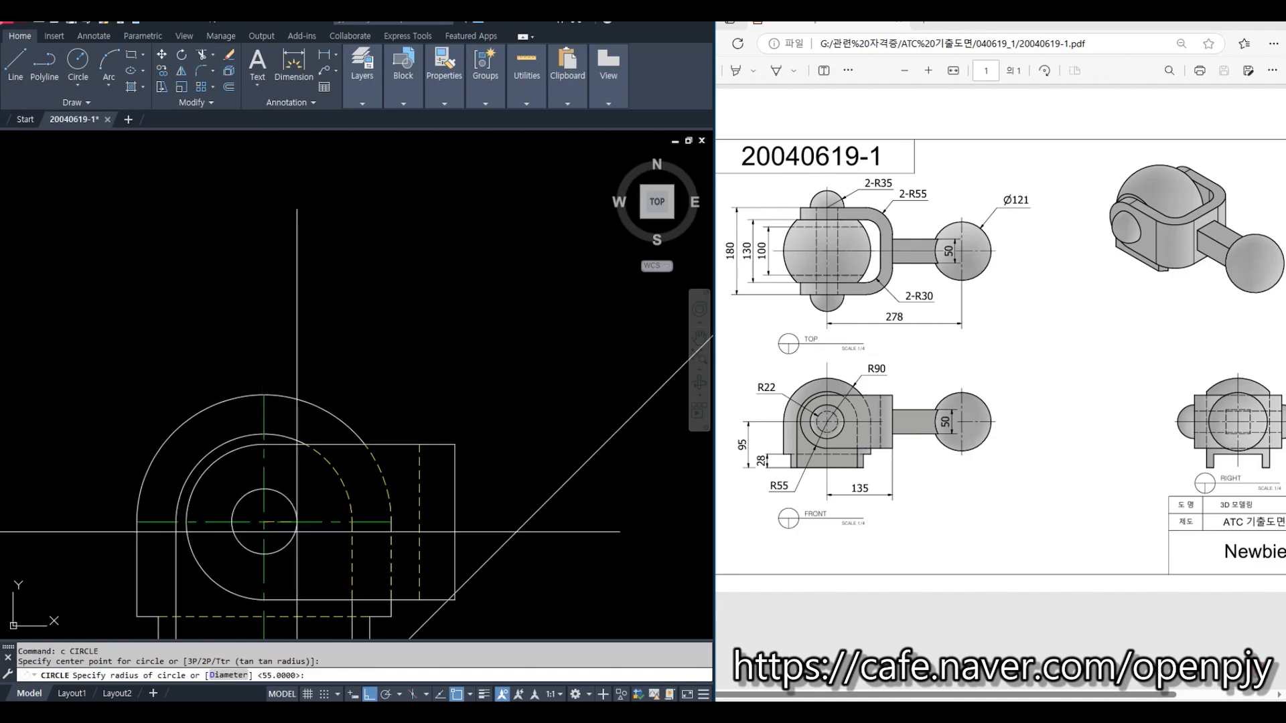
{"action": "key", "text": "Return"}
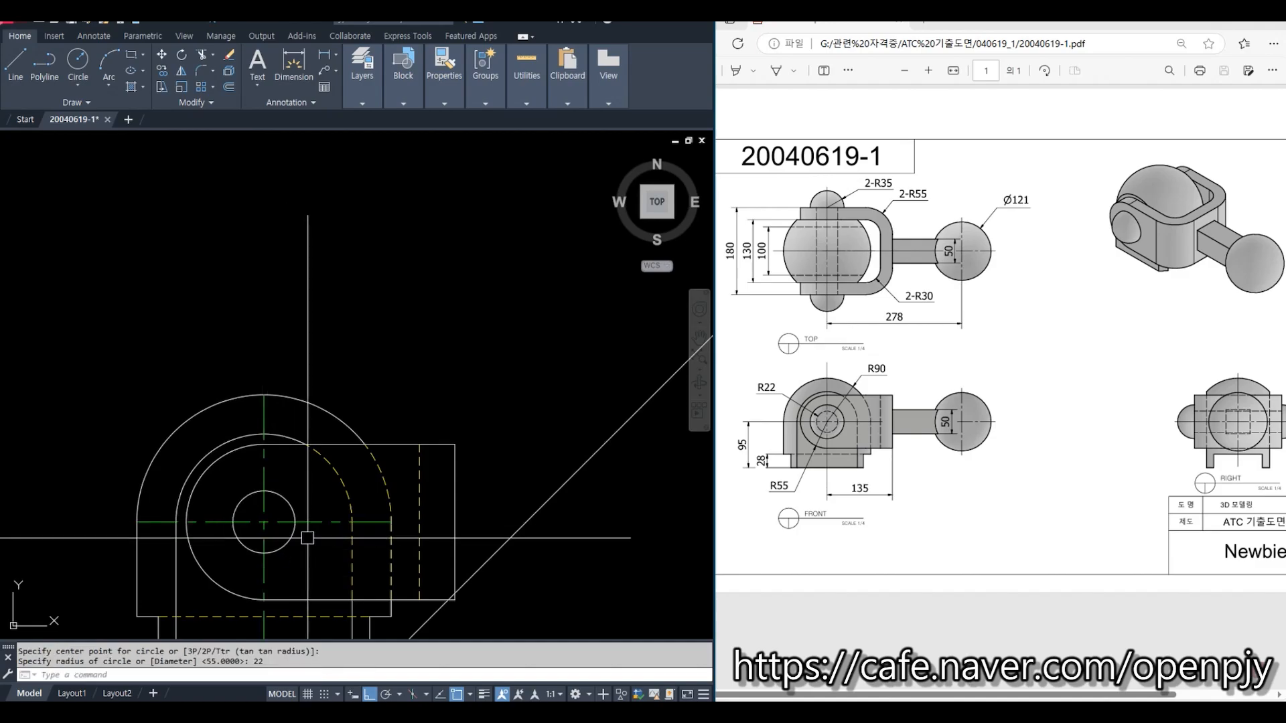
Step: Match the radius 22 circle in the front view to the dashed hidden-line arc's properties
{"action": "left_click", "coordinate": [348, 483]}
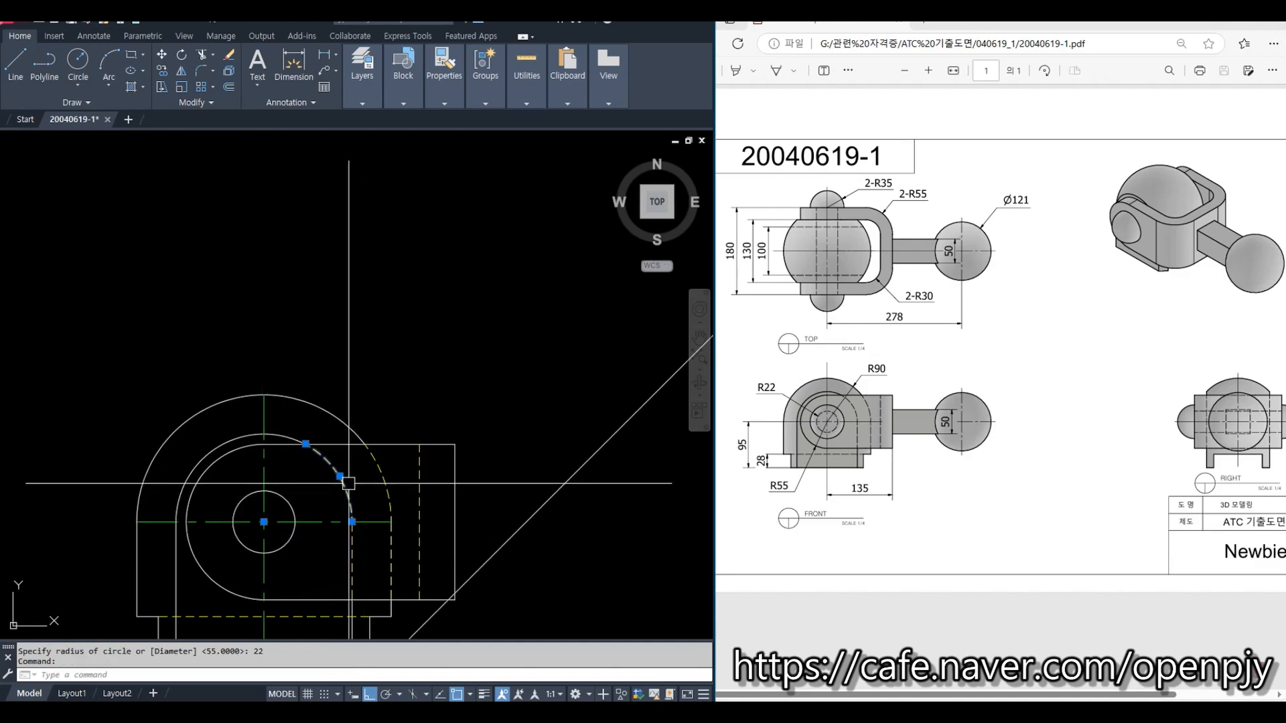
{"action": "type", "text": "ma"}
{"action": "key", "text": "Return"}
{"action": "left_click", "coordinate": [294, 501]}
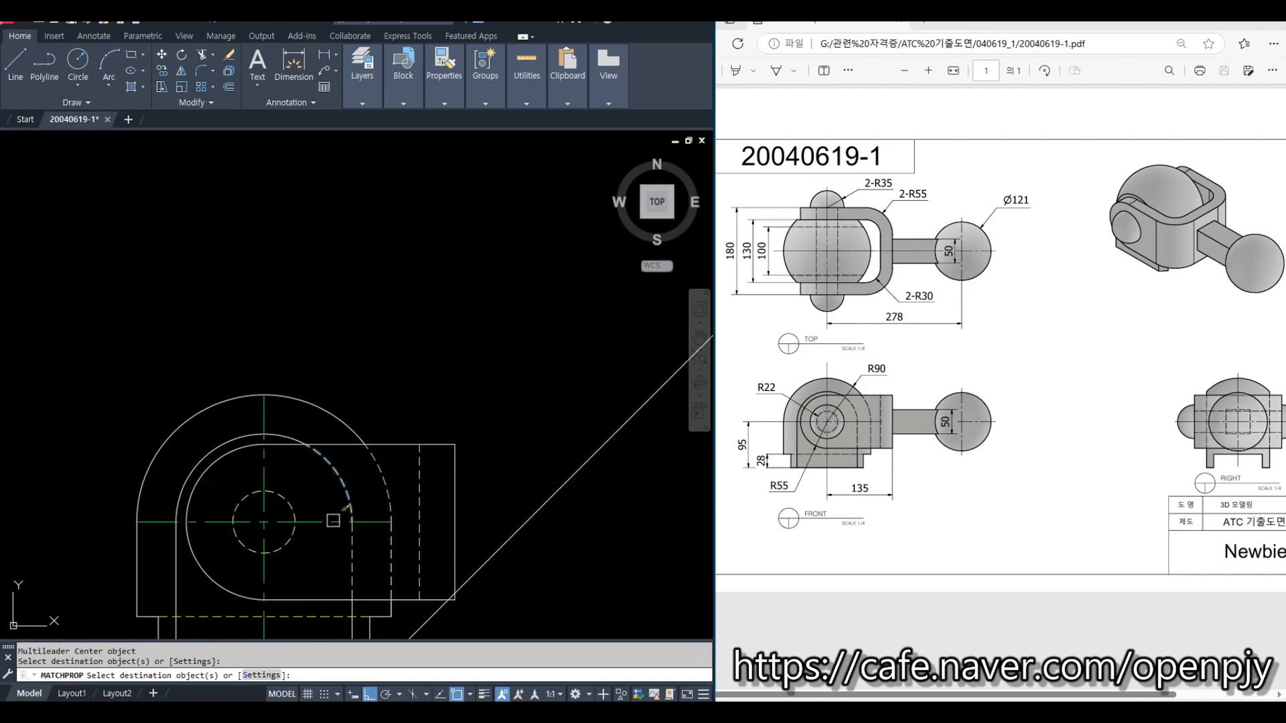
{"action": "key", "text": "Escape"}
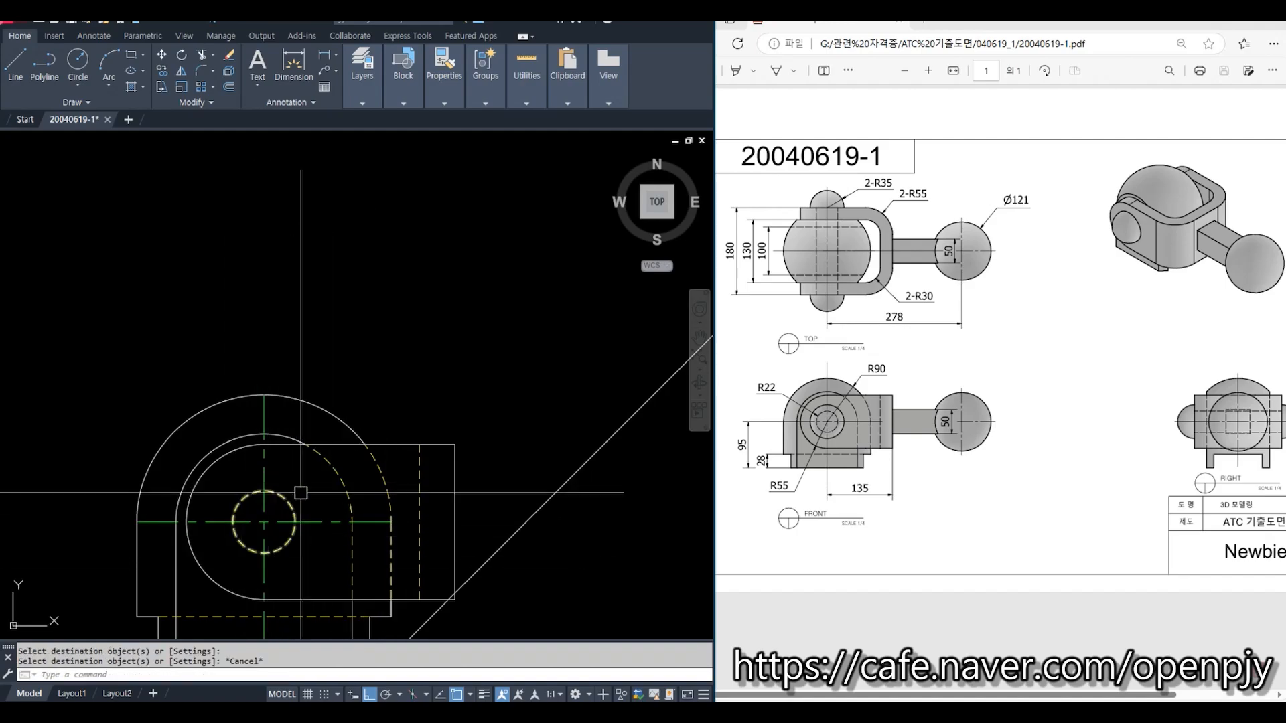
Step: Extend the horizontal centerline of the right view to both outer vertical edges of the bracket
{"action": "scroll", "coordinate": [288, 569], "scroll_direction": "down", "scroll_amount": 3}
{"action": "middle_click_drag", "start_coordinate": [449, 564], "coordinate": [335, 518]}
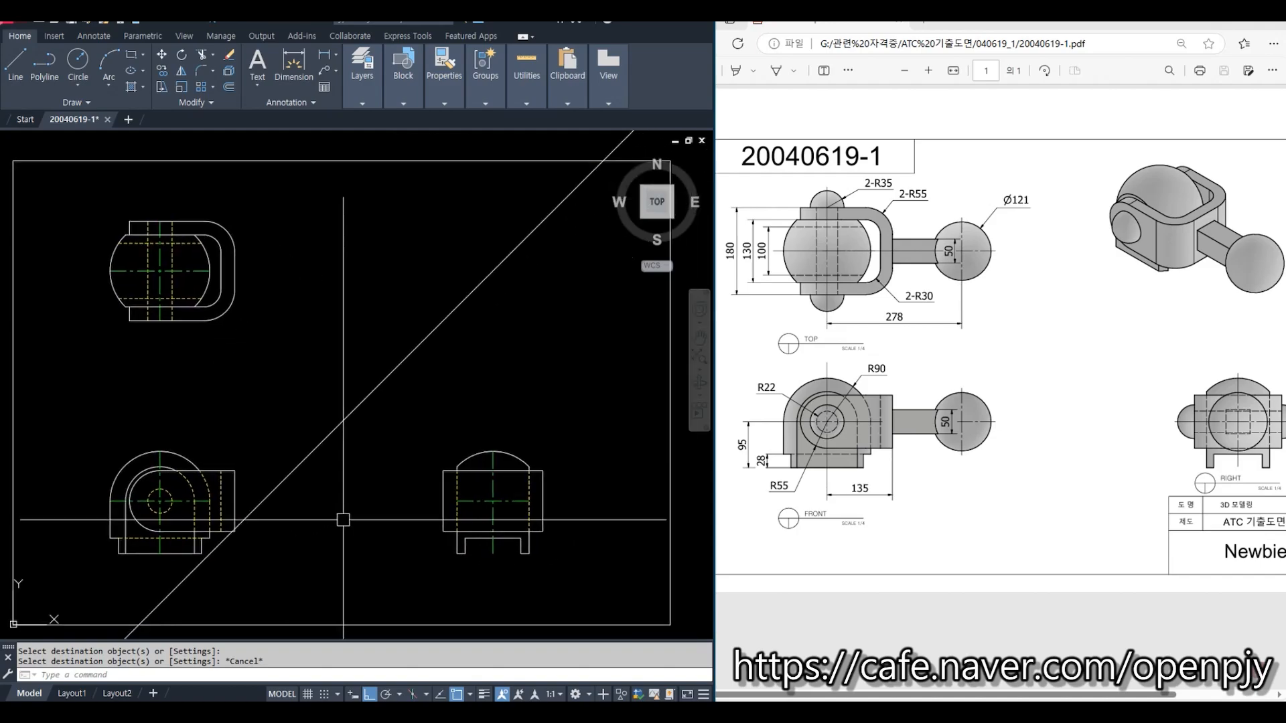
{"action": "scroll", "coordinate": [493, 537], "scroll_direction": "up", "scroll_amount": 2}
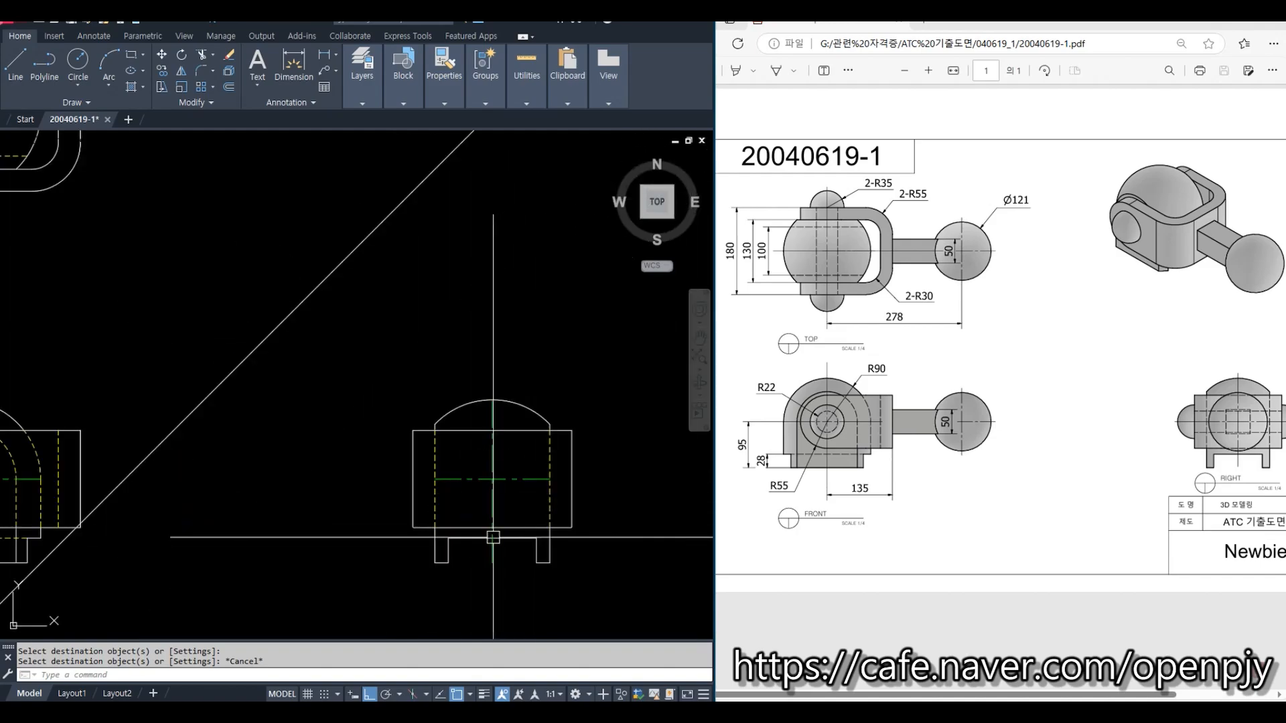
{"action": "key", "text": "Return"}
{"action": "left_click", "coordinate": [570, 484]}
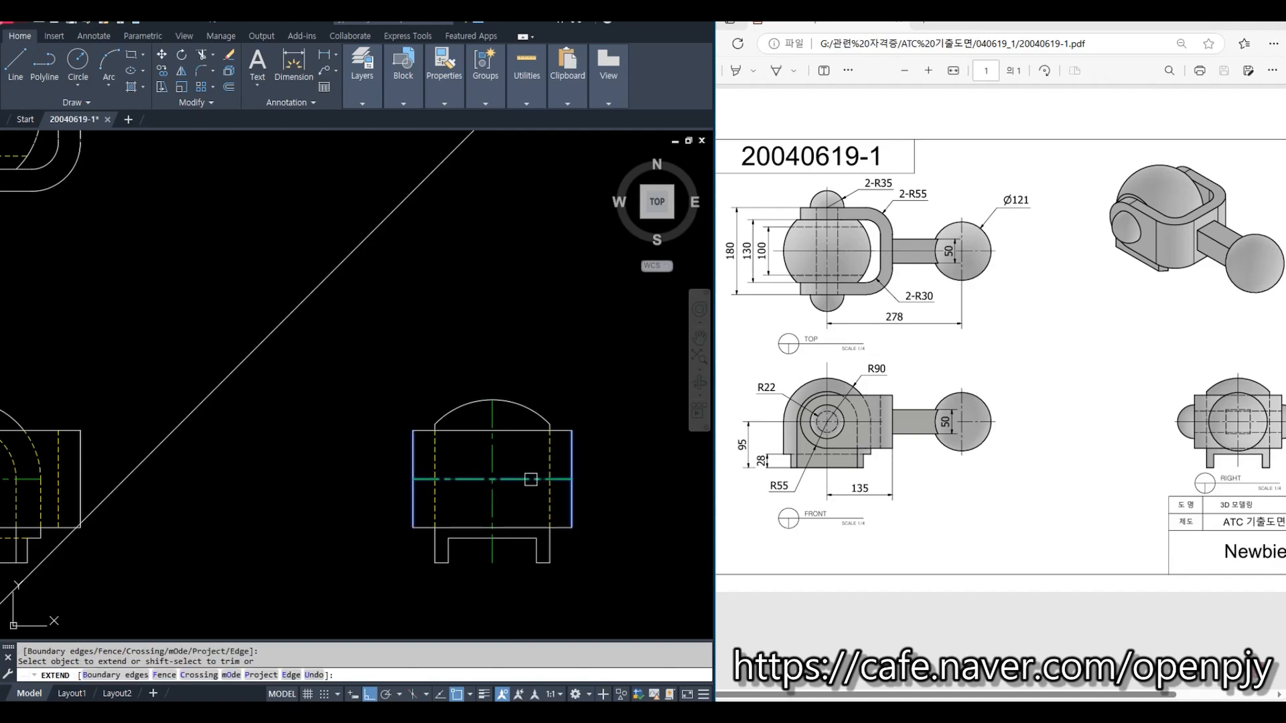
{"action": "key", "text": "Escape"}
Step: Offset the right view's horizontal centerline by 22 to both sides
{"action": "type", "text": "o"}
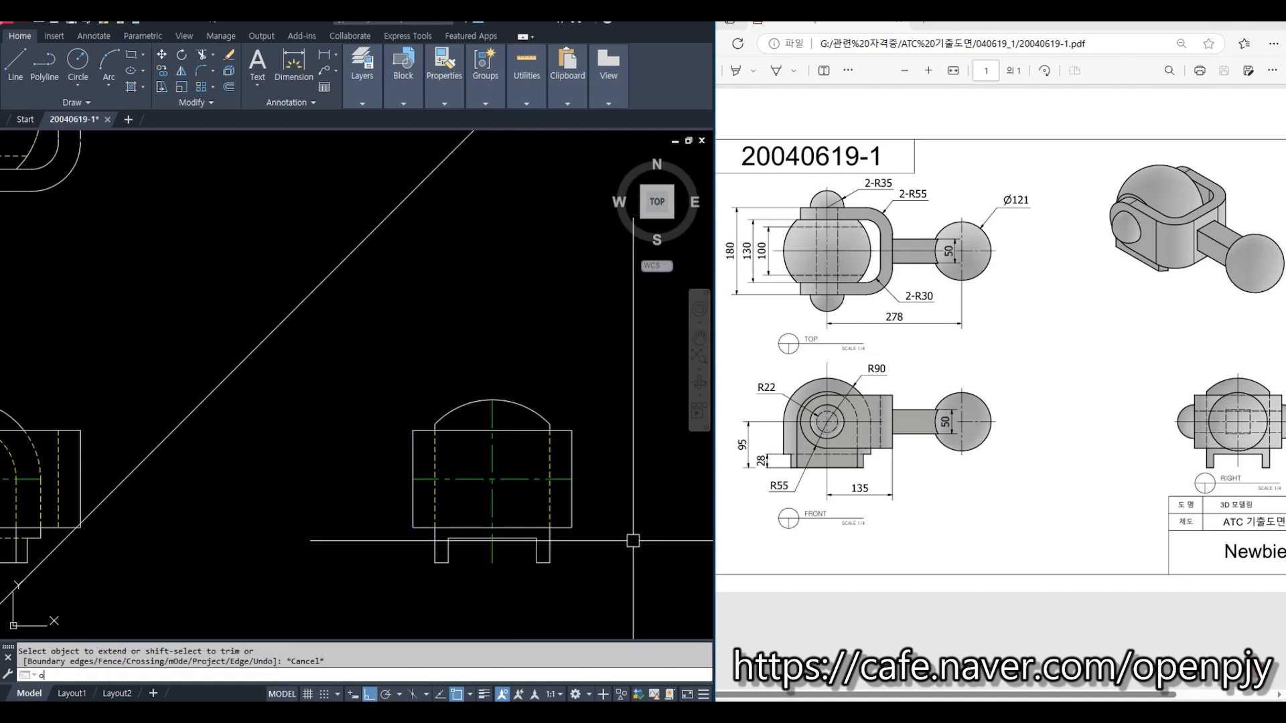
{"action": "key", "text": "Return"}
{"action": "type", "text": "2"}
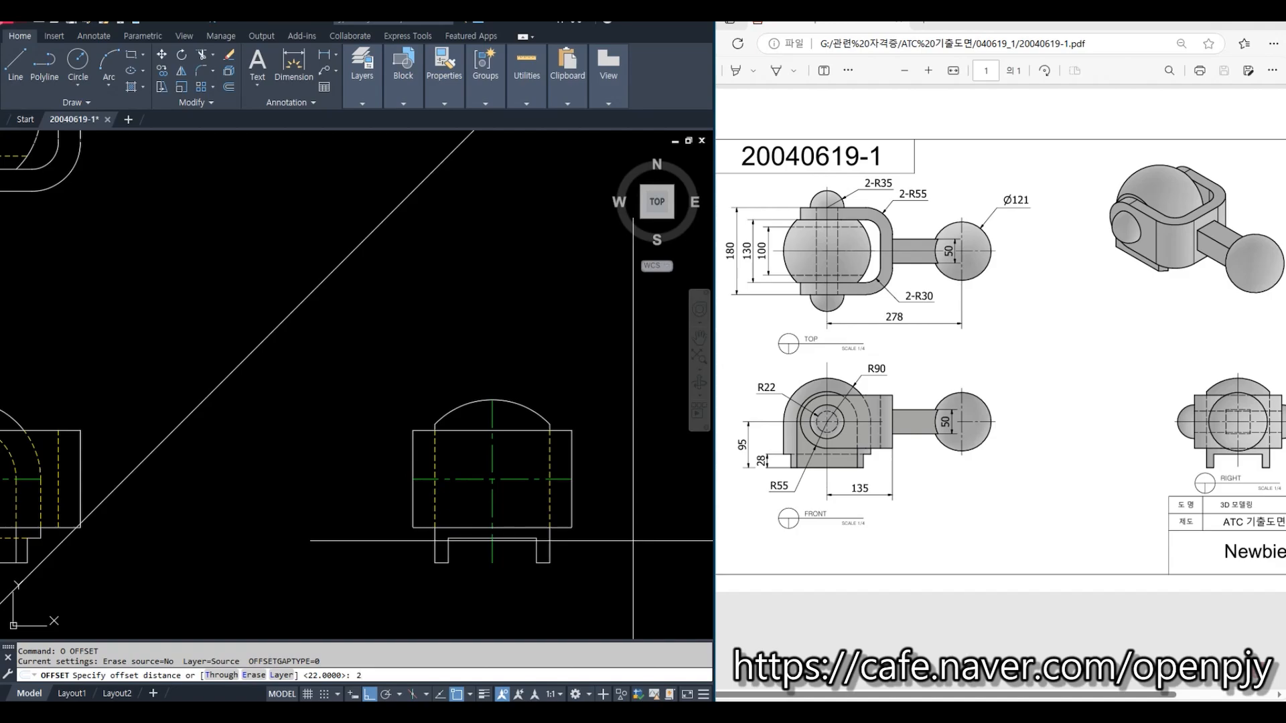
{"action": "type", "text": "2"}
{"action": "key", "text": "Return"}
{"action": "left_click", "coordinate": [517, 477]}
{"action": "left_click", "coordinate": [522, 461]}
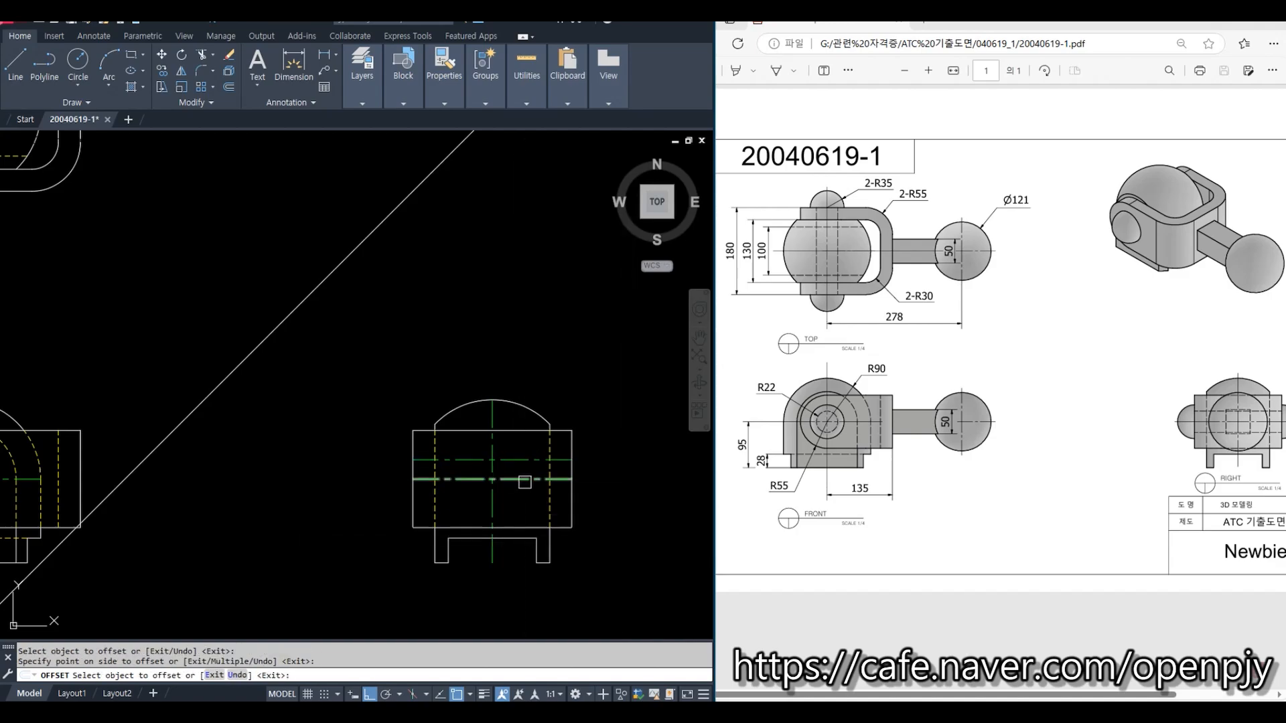
{"action": "left_click", "coordinate": [524, 482]}
{"action": "left_click", "coordinate": [521, 501]}
{"action": "key", "text": "Escape"}
Step: Match the two offset lines in the right view to the hidden-line properties of the dashed vertical edge
{"action": "left_click", "coordinate": [550, 446]}
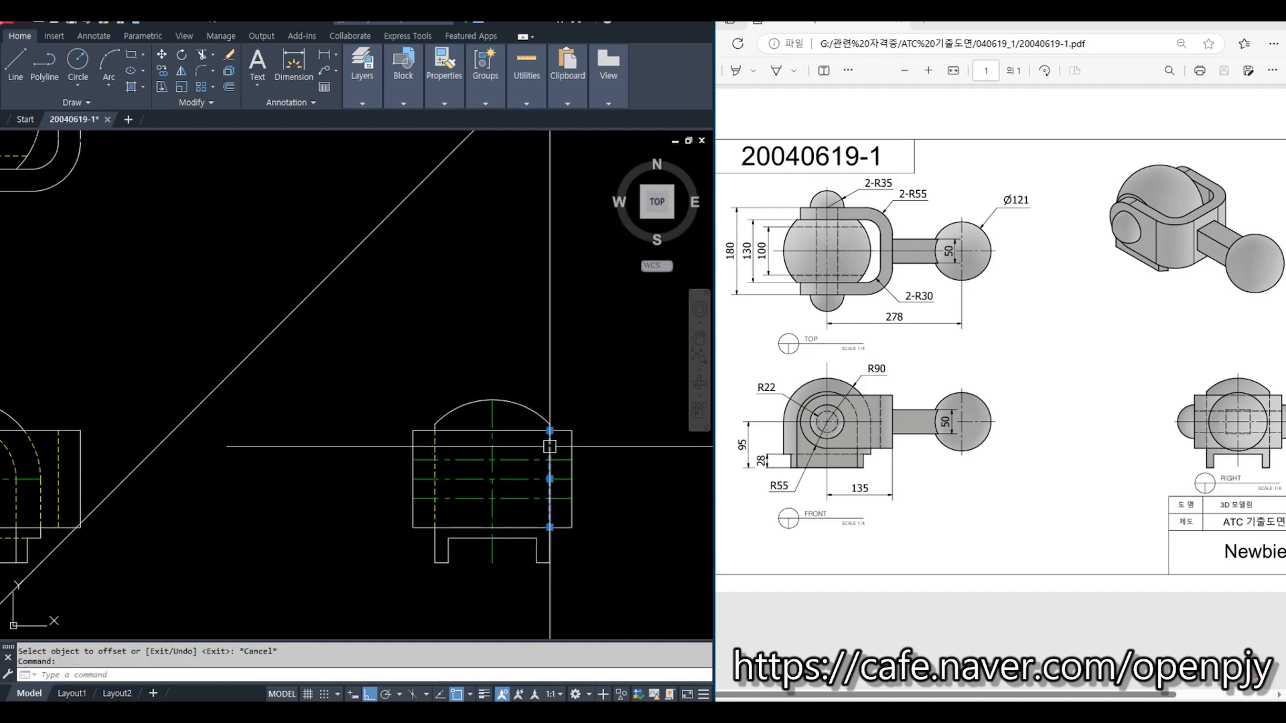
{"action": "key", "text": "Return"}
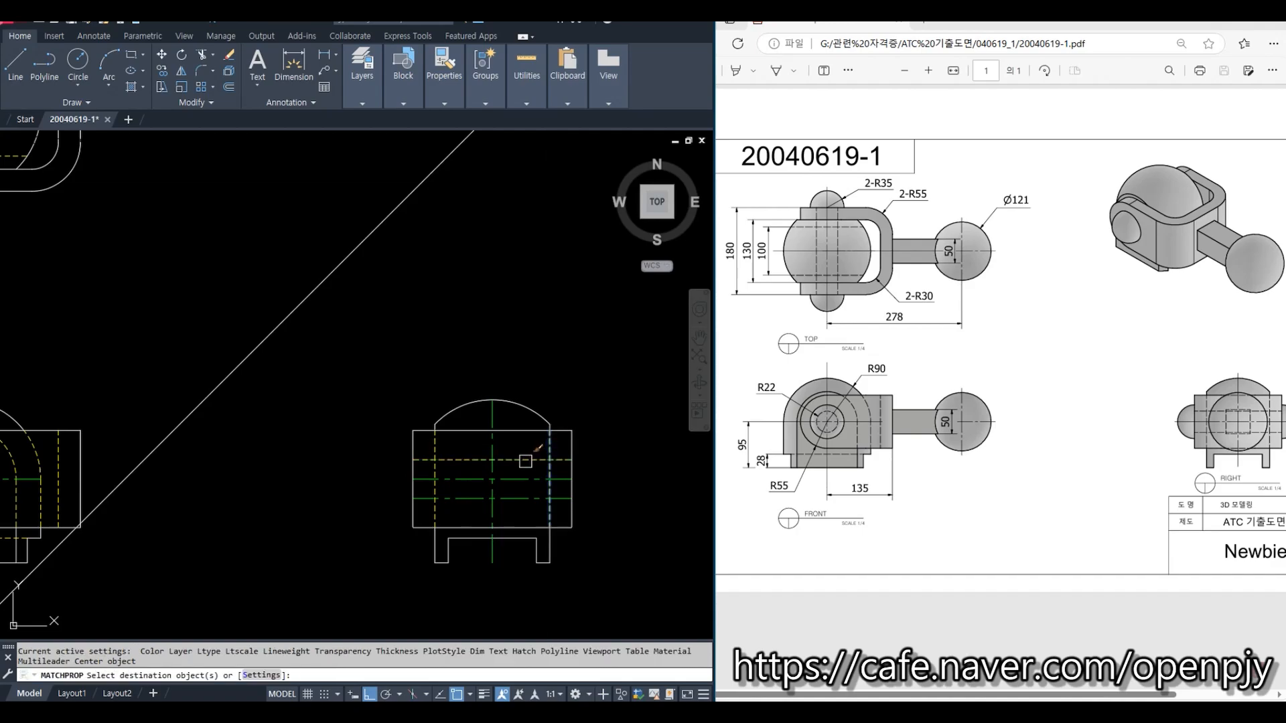
{"action": "left_click", "coordinate": [529, 499]}
{"action": "key", "text": "Escape"}
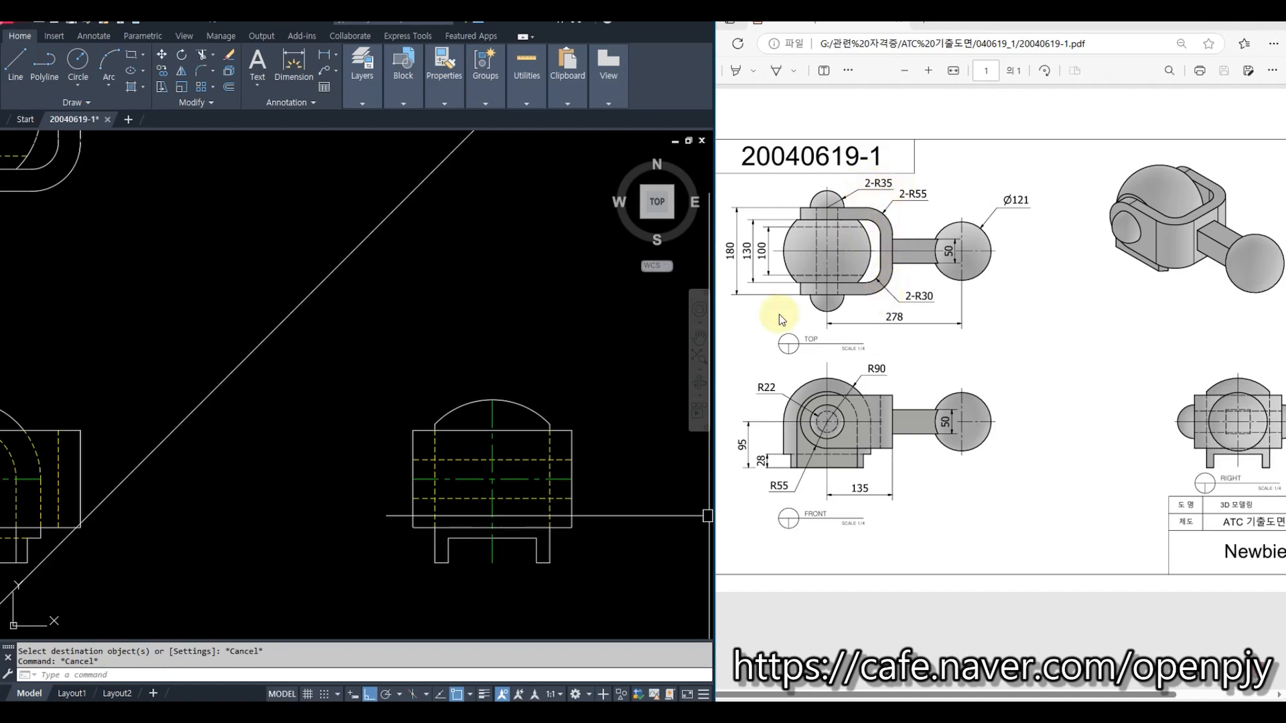
Step: Draw a circle of radius 35 concentric with the dashed hole circle in the front view
{"action": "middle_click_drag", "start_coordinate": [366, 340], "coordinate": [790, 498]}
{"action": "middle_click_drag", "start_coordinate": [511, 582], "coordinate": [493, 525]}
{"action": "scroll", "coordinate": [405, 525], "scroll_direction": "up", "scroll_amount": 2}
{"action": "type", "text": "c"}
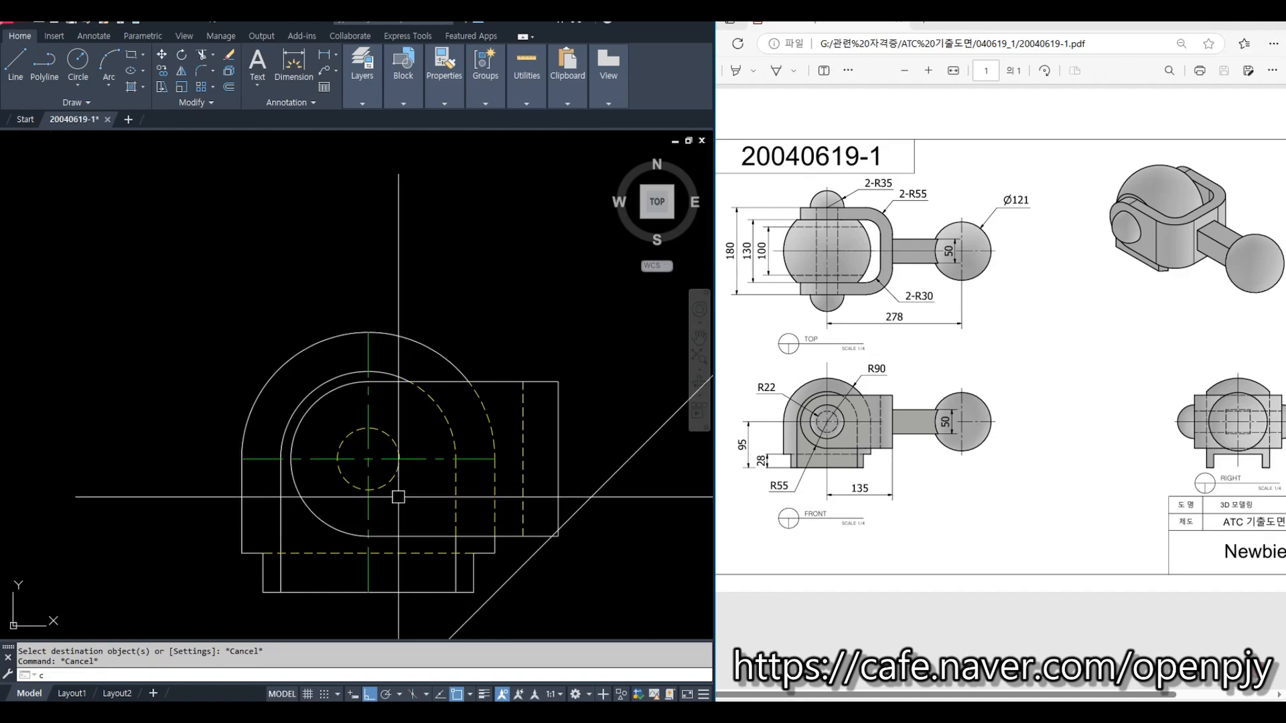
{"action": "key", "text": "Return"}
{"action": "left_click", "coordinate": [368, 459]}
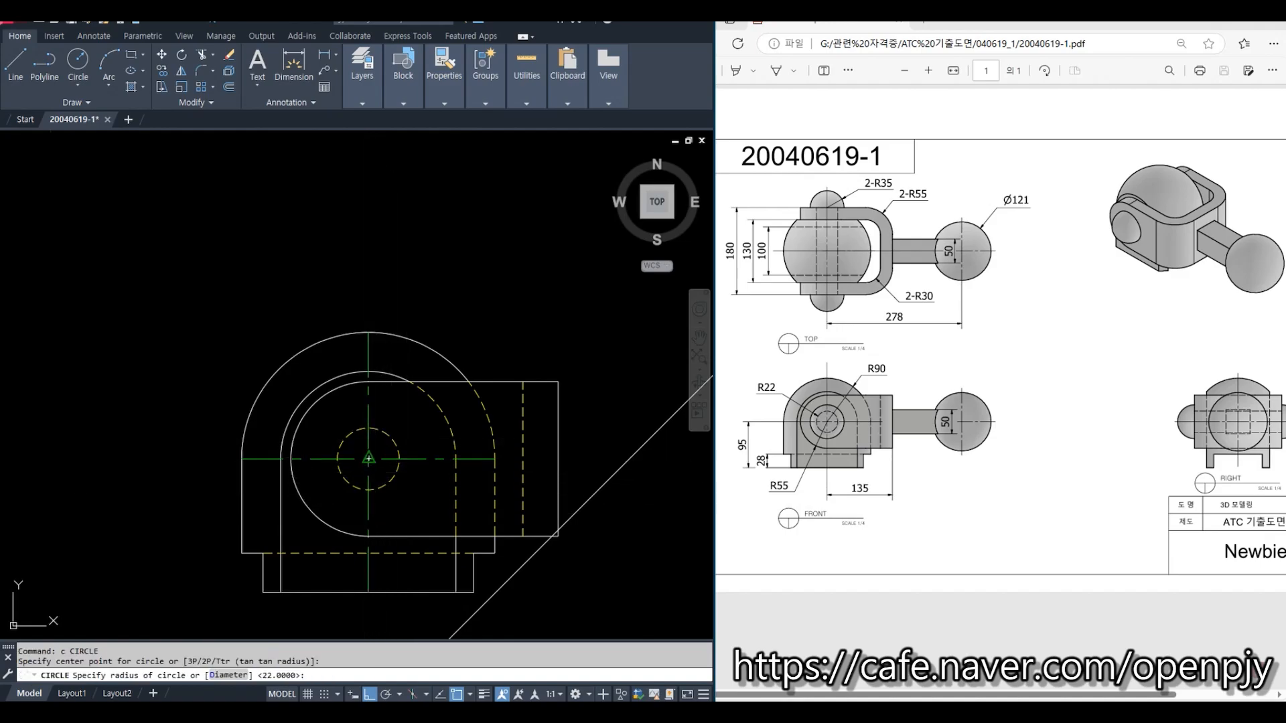
{"action": "type", "text": "35"}
{"action": "key", "text": "Return"}
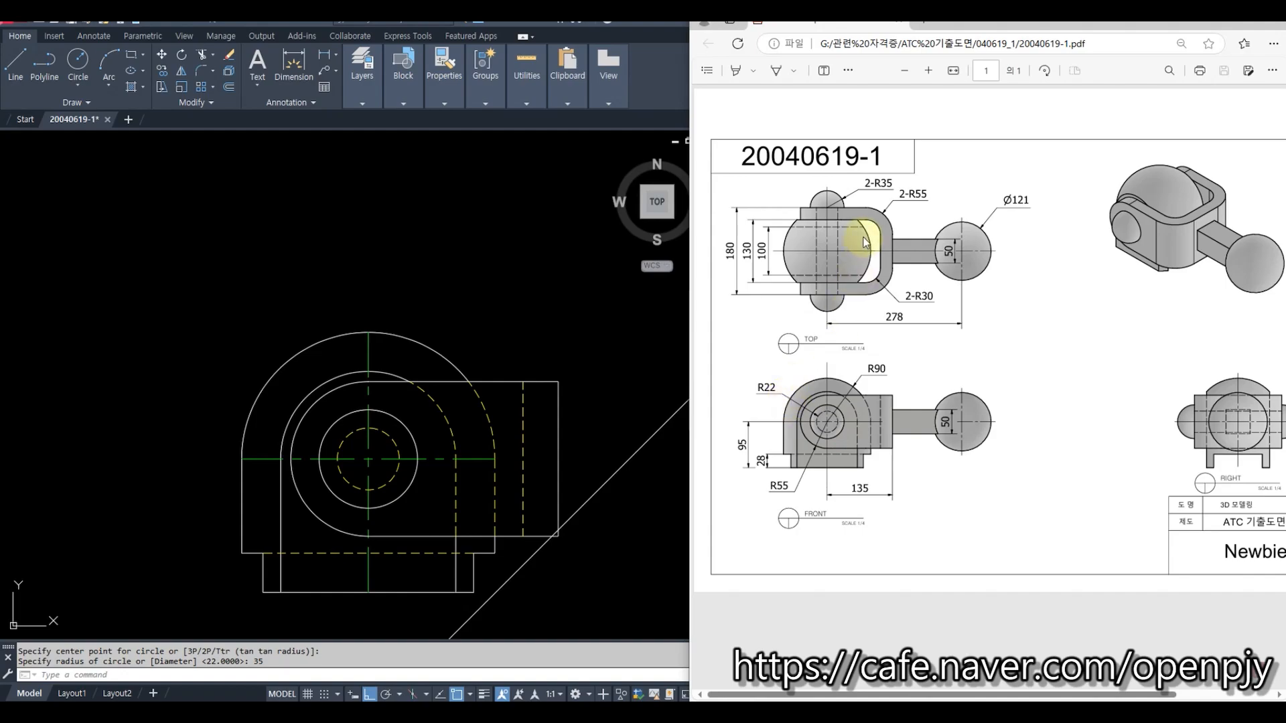
Step: Draw a circle of radius 35 in the top view, centered where the vertical centerline meets the bracket's upper edge
{"action": "scroll", "coordinate": [431, 231], "scroll_direction": "down", "scroll_amount": 3}
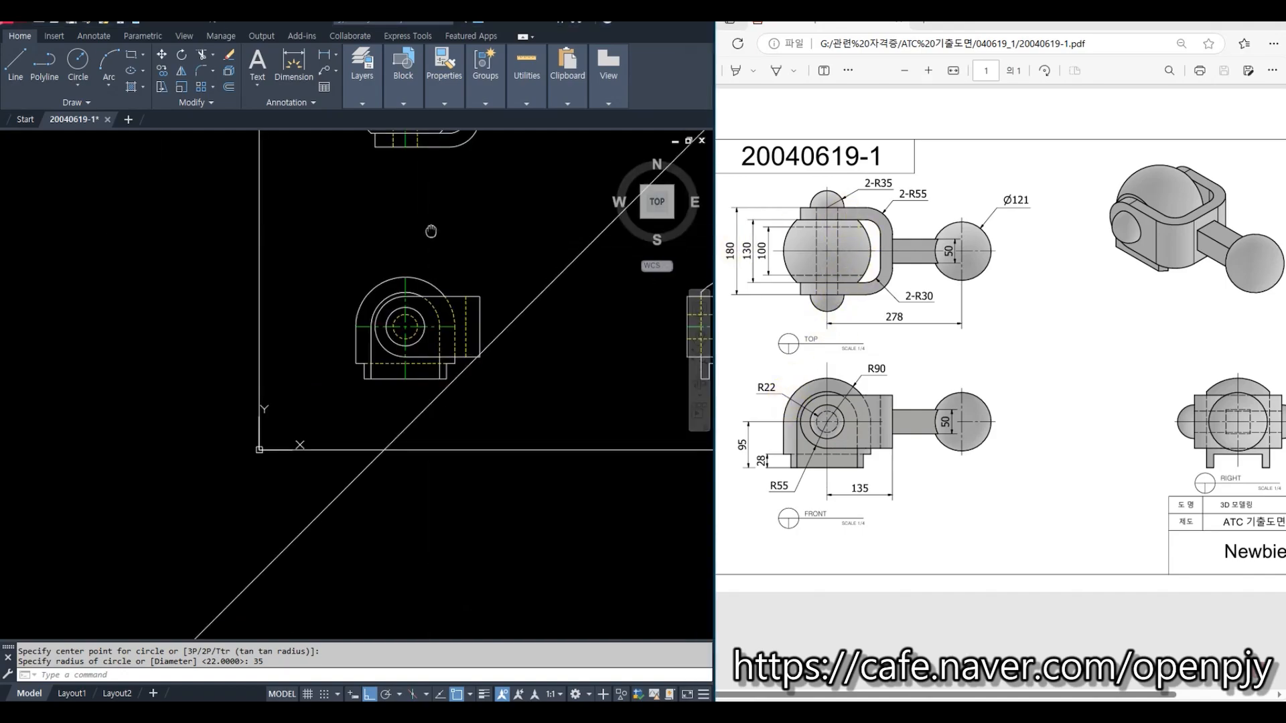
{"action": "middle_click_drag", "start_coordinate": [431, 231], "coordinate": [401, 439]}
{"action": "scroll", "coordinate": [387, 234], "scroll_direction": "up", "scroll_amount": 6}
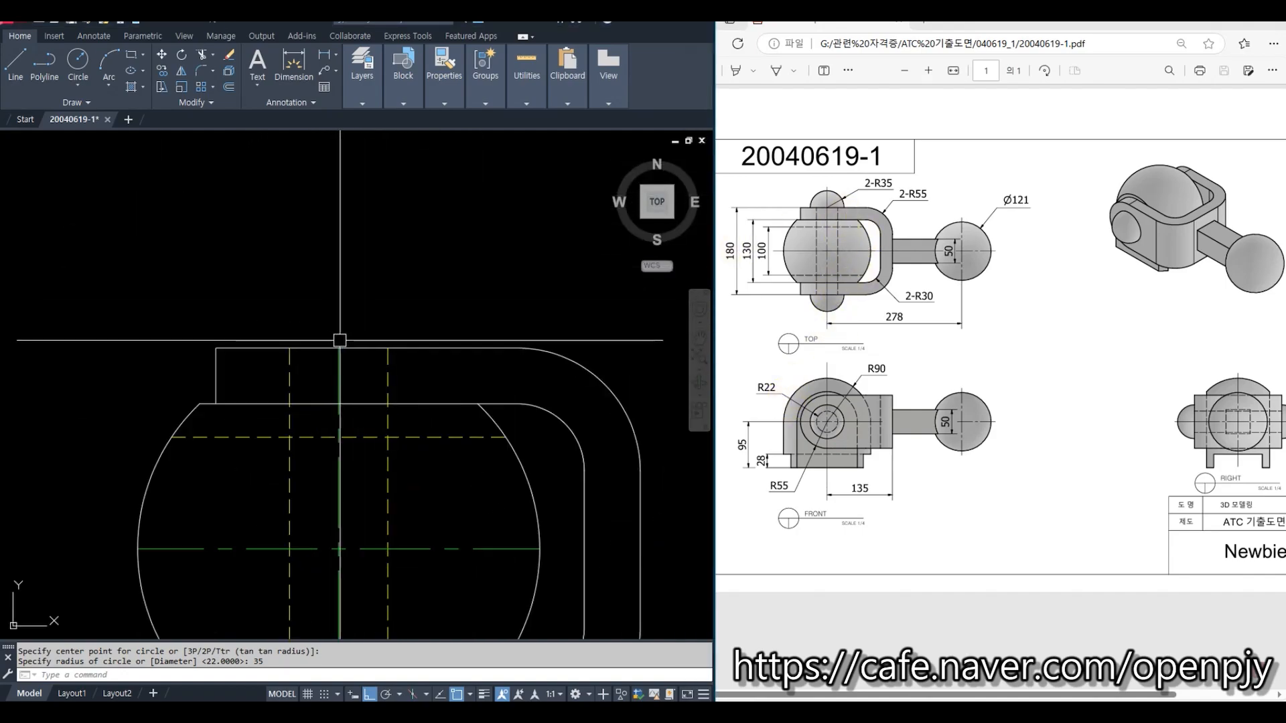
{"action": "key", "text": "Return"}
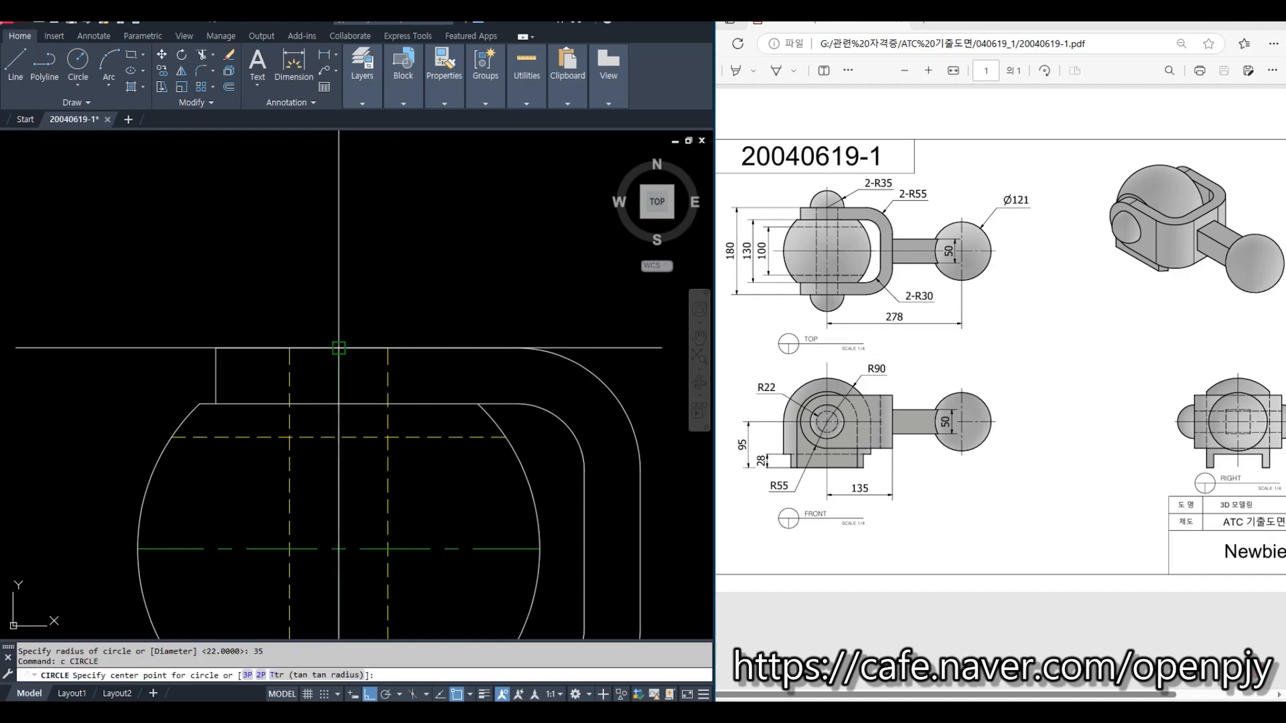
{"action": "left_click", "coordinate": [339, 348]}
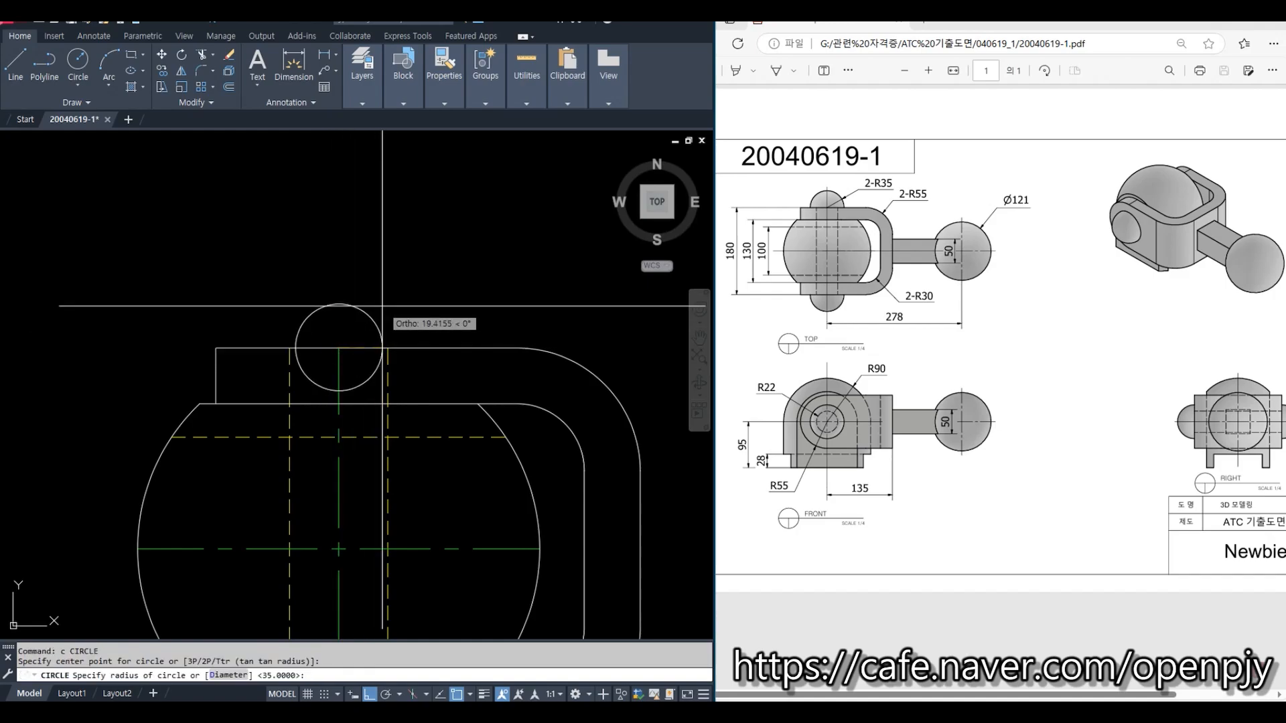
{"action": "type", "text": "35"}
{"action": "key", "text": "Return"}
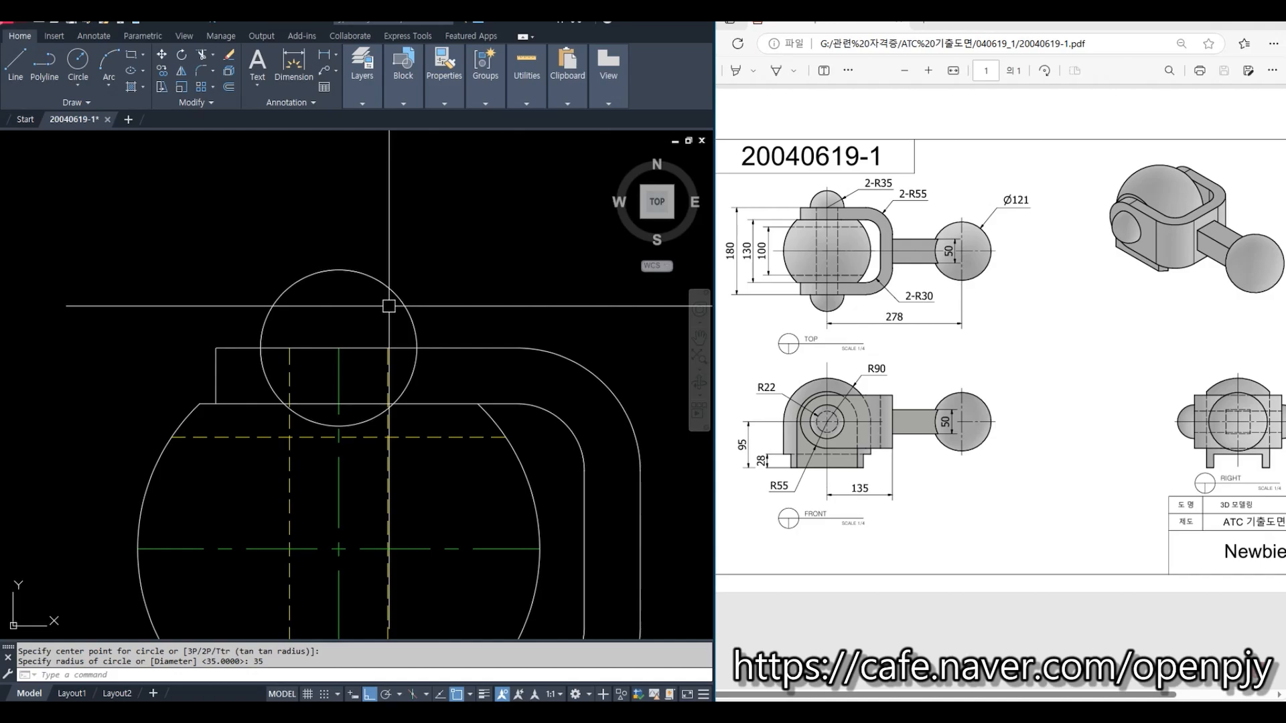
Step: Trim away the part of the top view's radius 35 circle below the bracket's upper edge
{"action": "type", "text": "tr"}
{"action": "key", "text": "Return"}
{"action": "left_click", "coordinate": [442, 348]}
{"action": "key", "text": "Return"}
{"action": "left_click", "coordinate": [417, 367]}
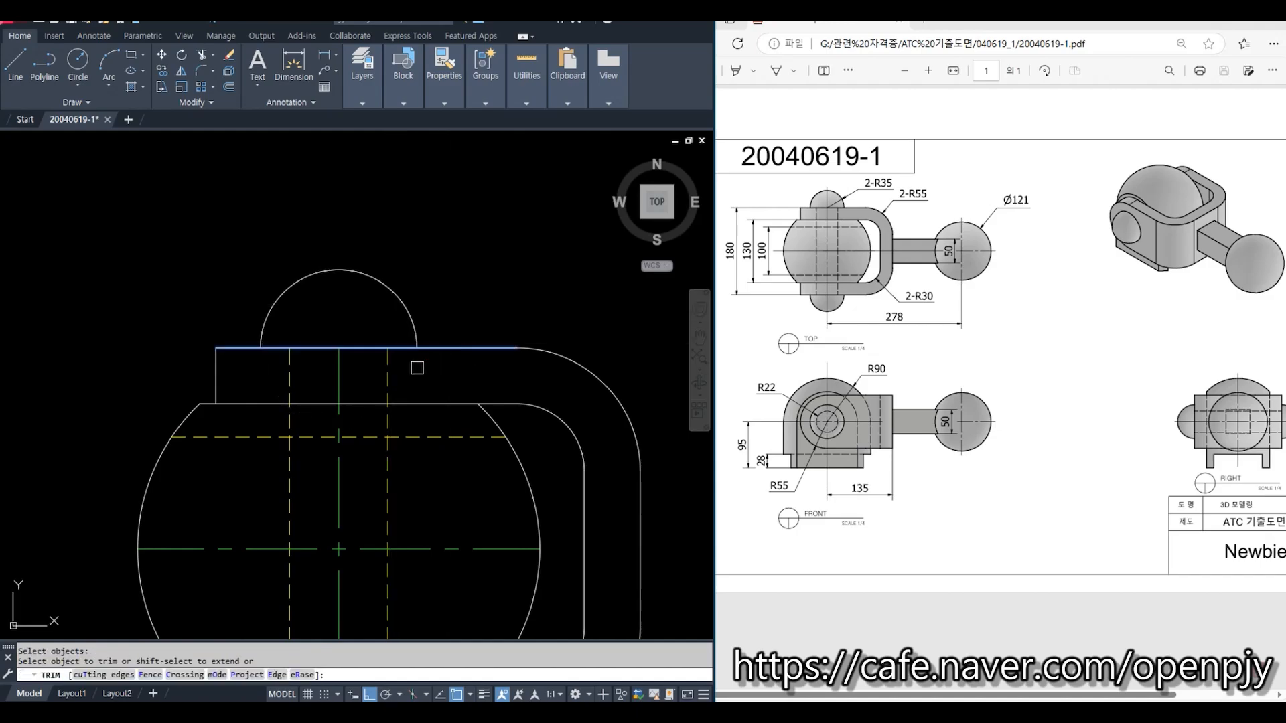
{"action": "key", "text": "Escape"}
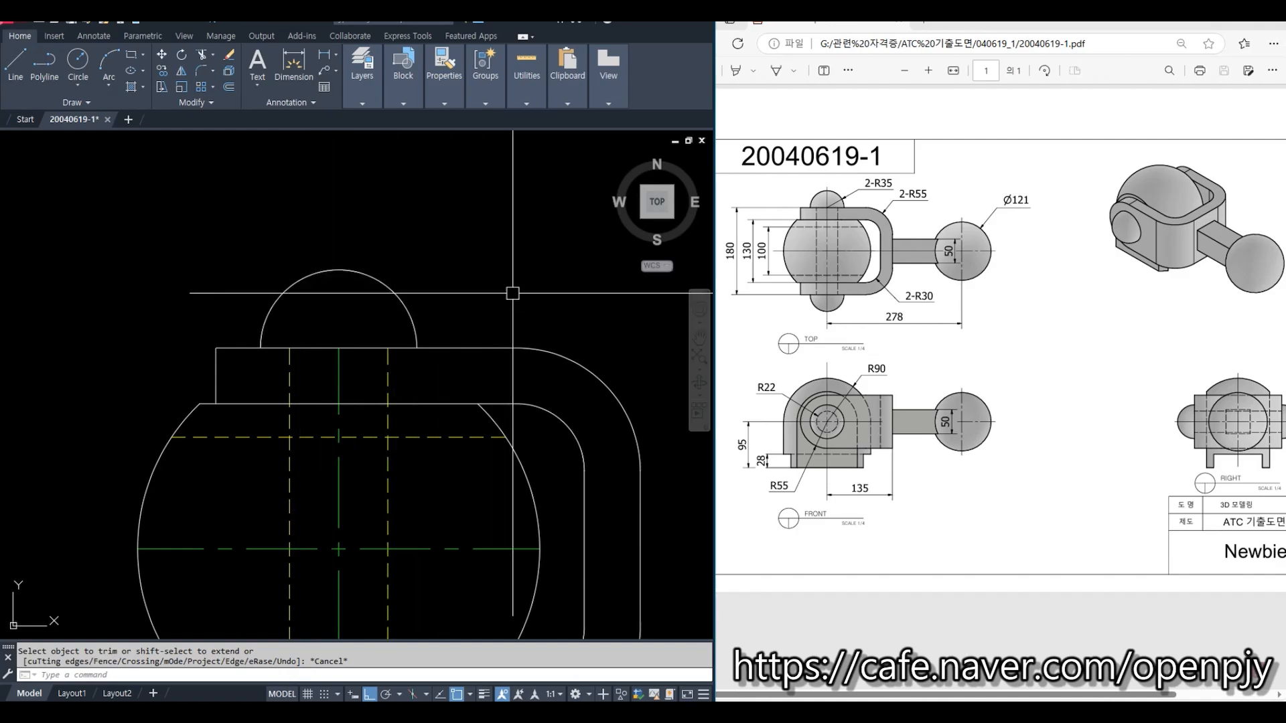
Step: Mirror the upper semicircle in the top view about the horizontal centerline, keeping the original
{"action": "scroll", "coordinate": [520, 292], "scroll_direction": "down", "scroll_amount": 2}
{"action": "type", "text": "mi"}
{"action": "key", "text": "Return"}
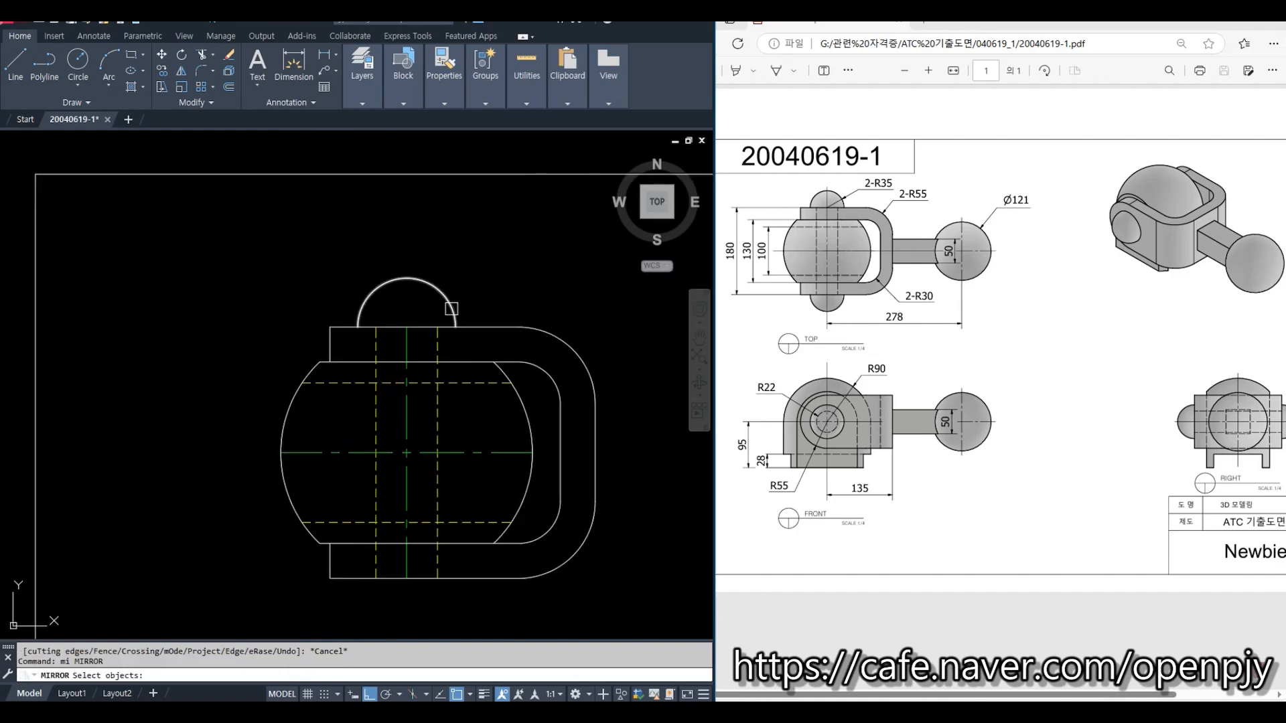
{"action": "left_click", "coordinate": [451, 309]}
{"action": "key", "text": "Return"}
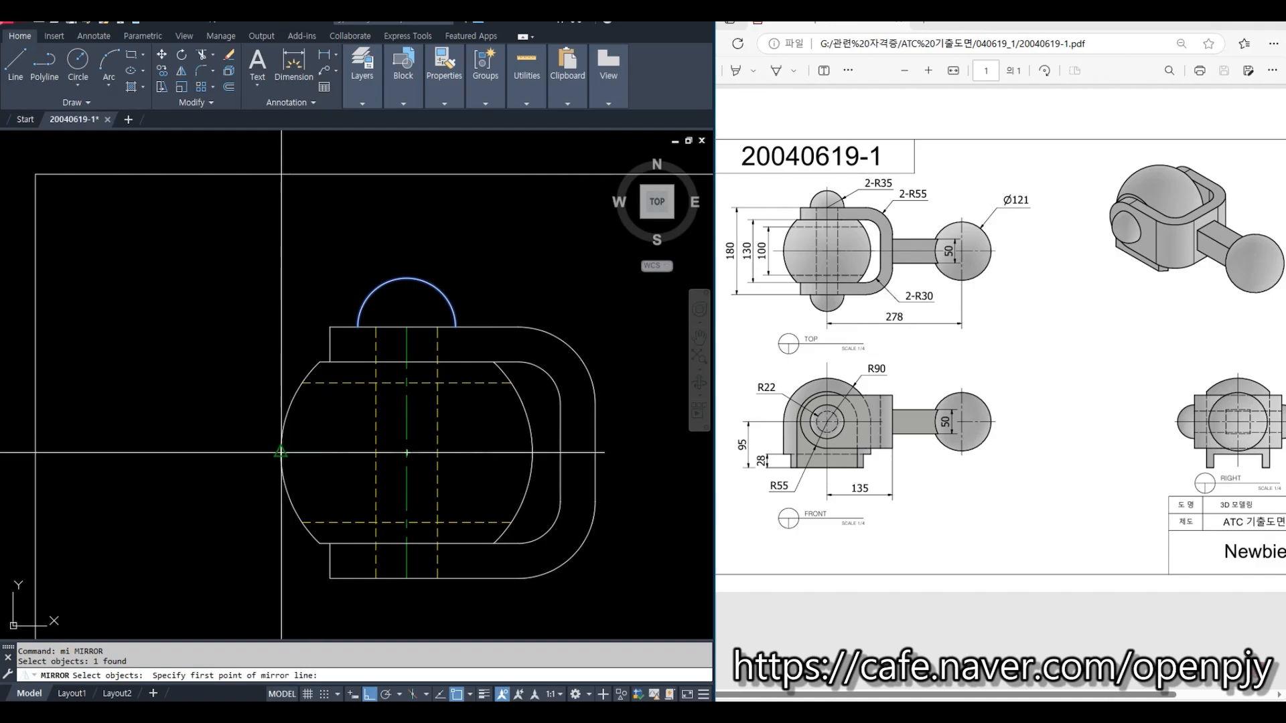
{"action": "left_click", "coordinate": [406, 453]}
{"action": "left_click", "coordinate": [533, 453]}
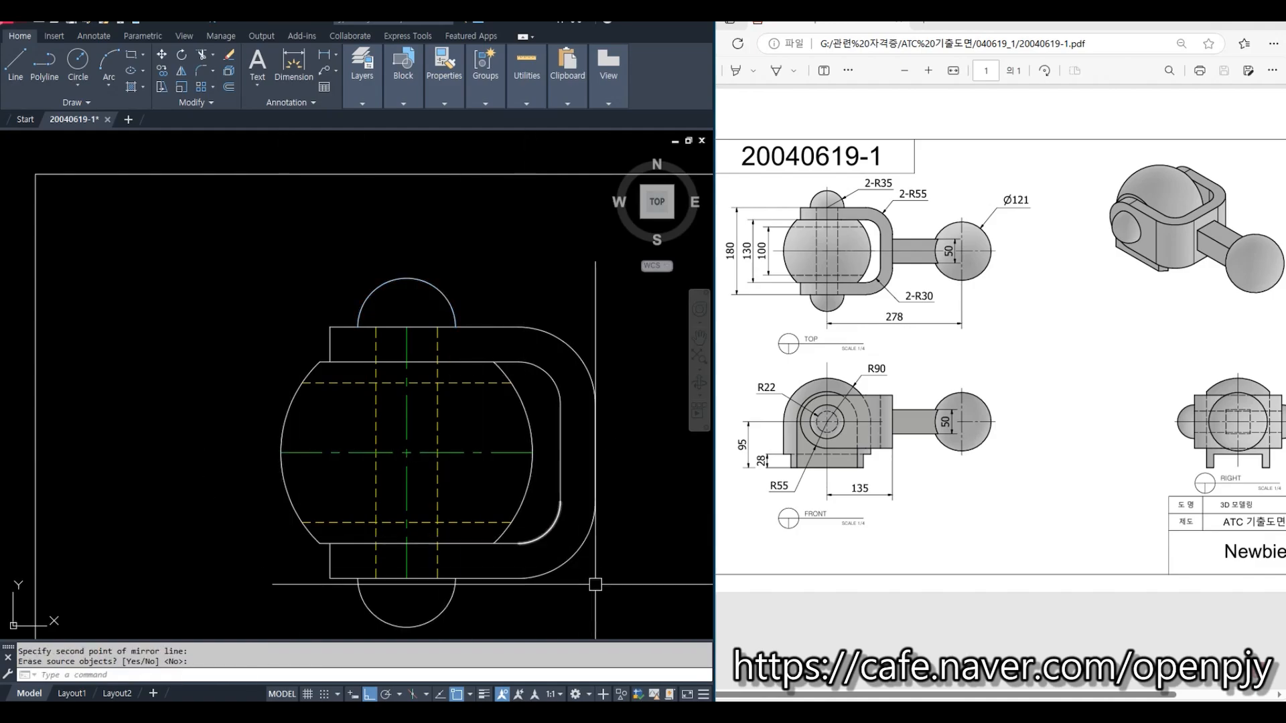
{"action": "key", "text": "Escape"}
Step: Extend the top view's vertical centerline to both semicircular pin heads
{"action": "middle_click_drag", "start_coordinate": [602, 606], "coordinate": [589, 524]}
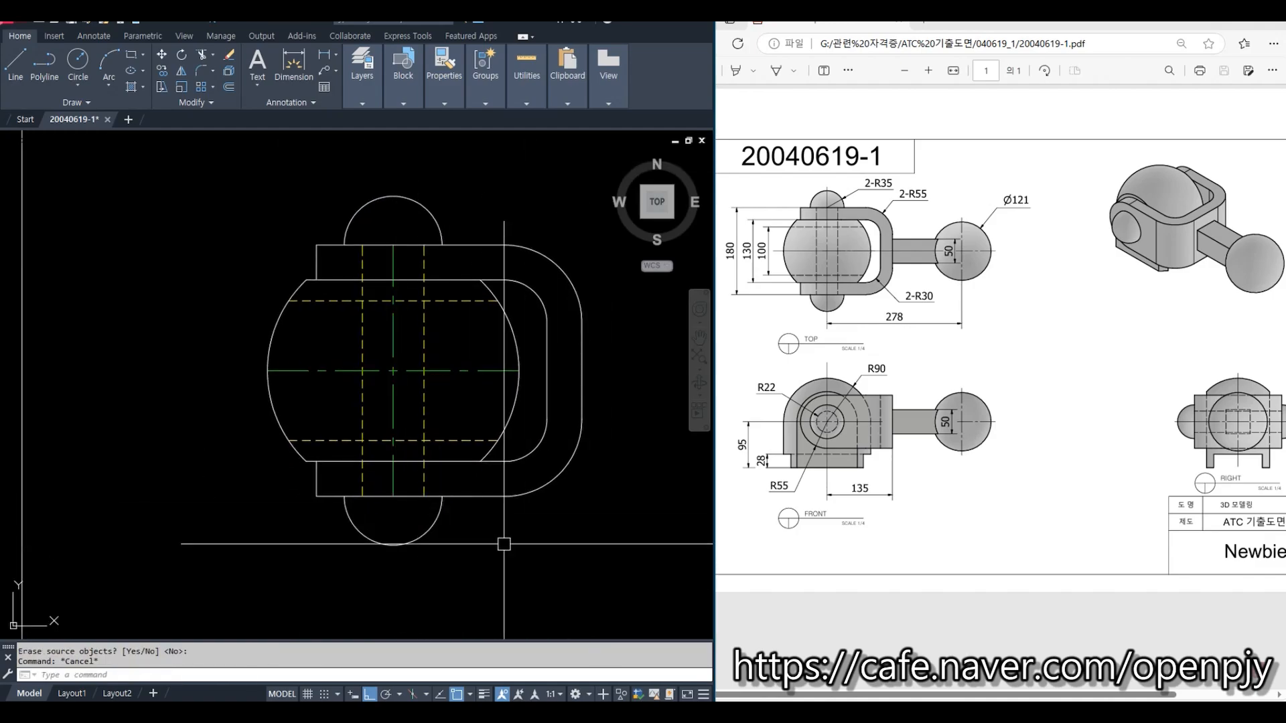
{"action": "type", "text": "ex"}
{"action": "key", "text": "Return"}
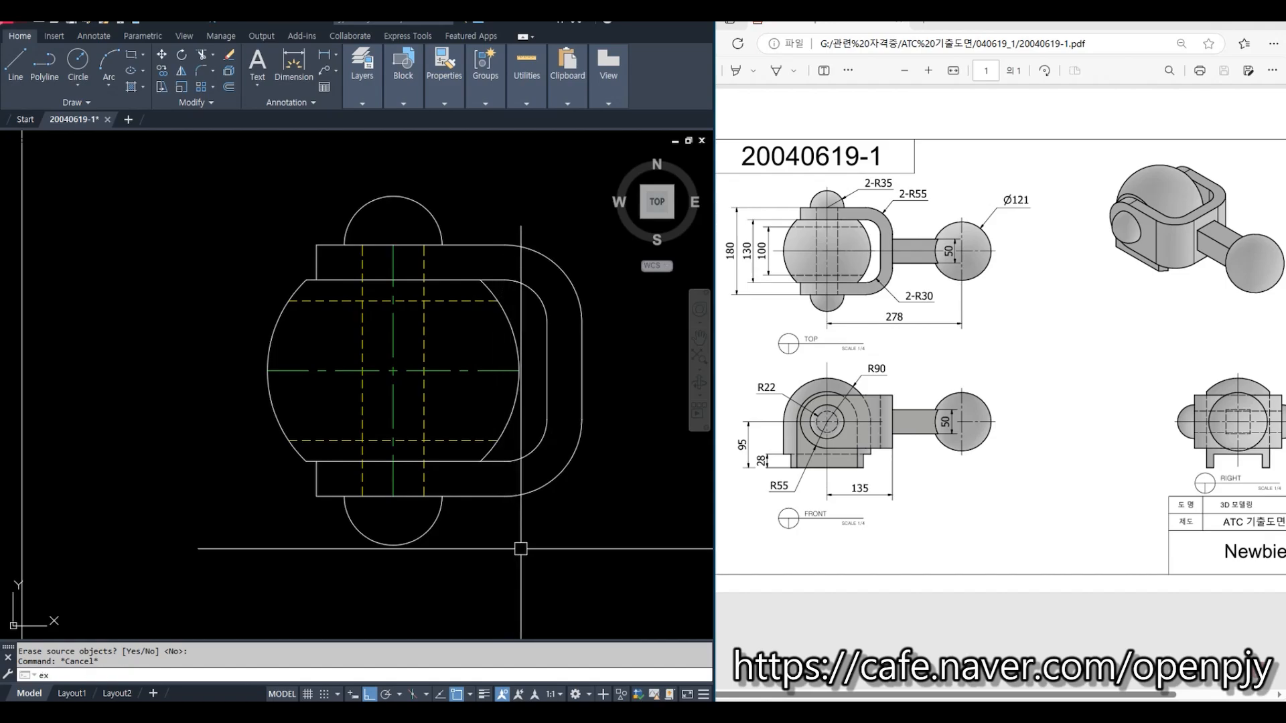
{"action": "left_click", "coordinate": [437, 223]}
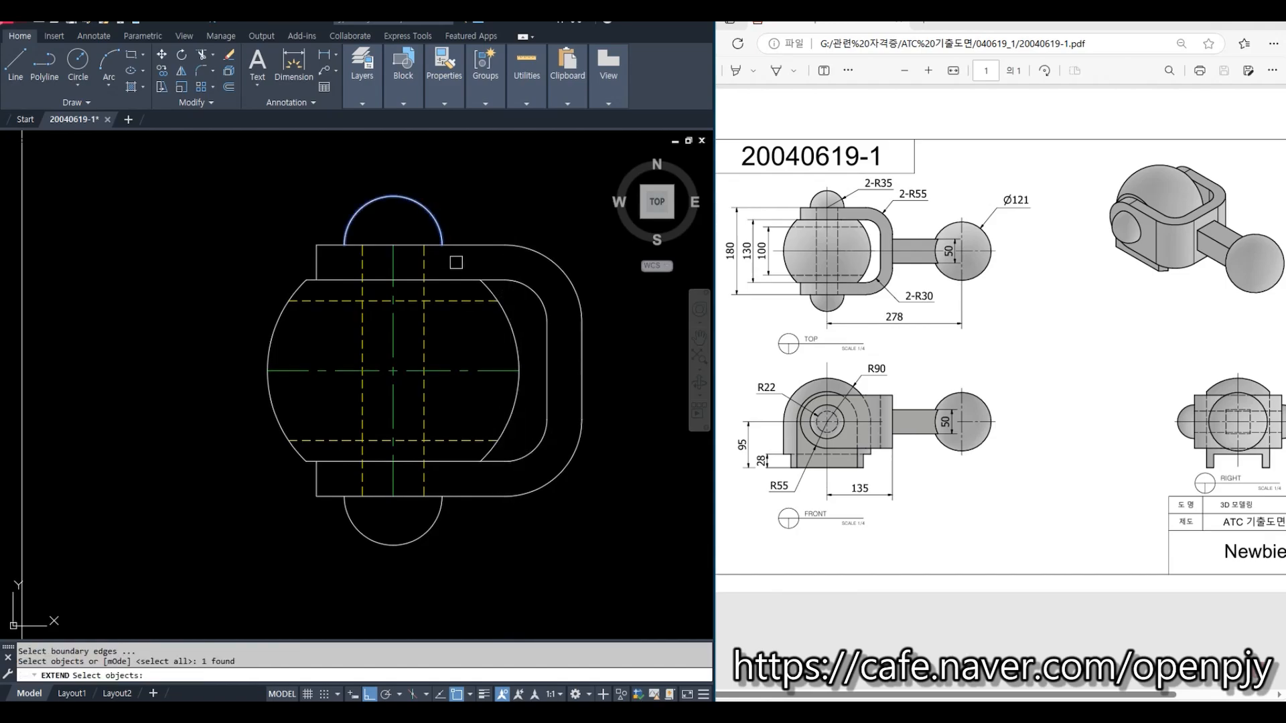
{"action": "left_click", "coordinate": [420, 540]}
{"action": "key", "text": "Return"}
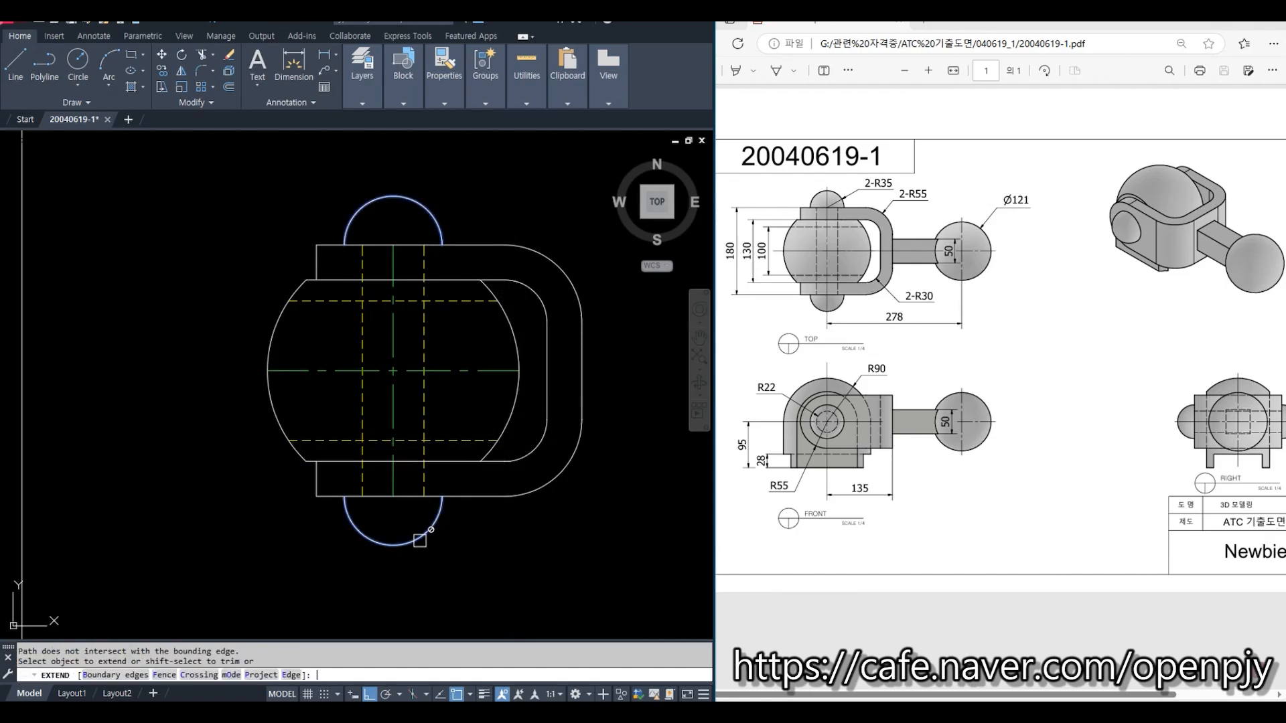
{"action": "left_click", "coordinate": [394, 418]}
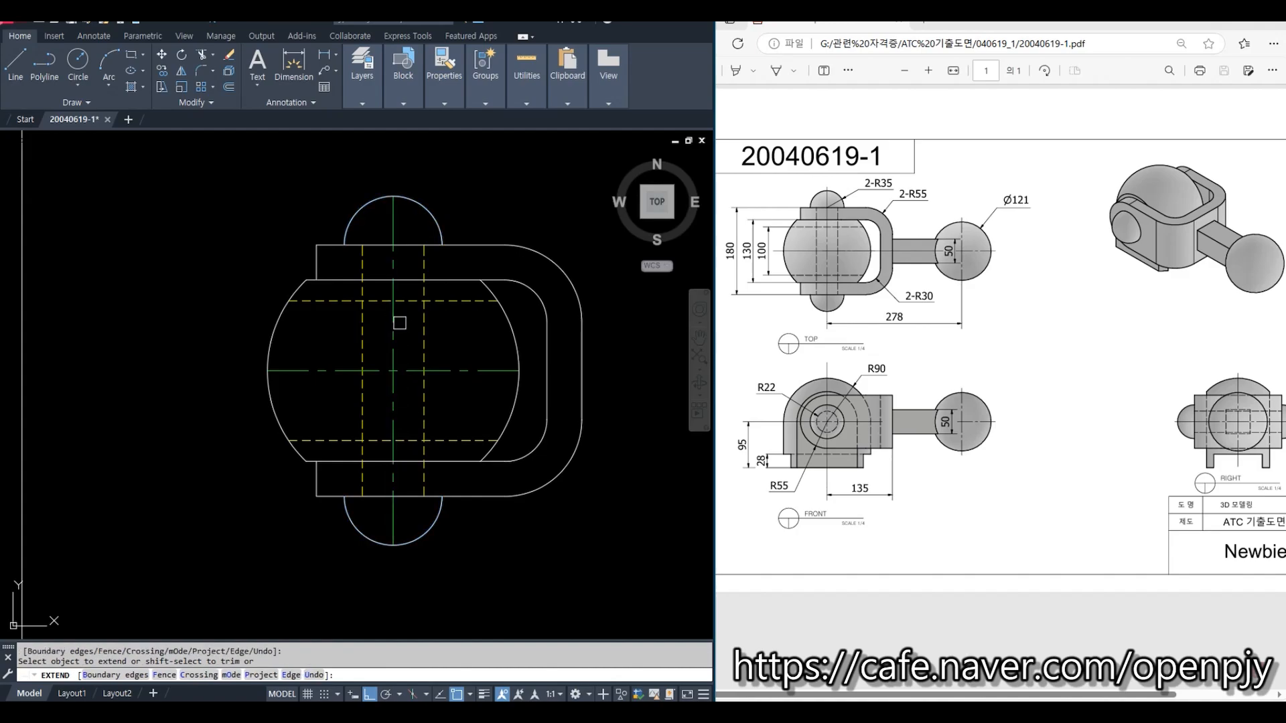
{"action": "key", "text": "Escape"}
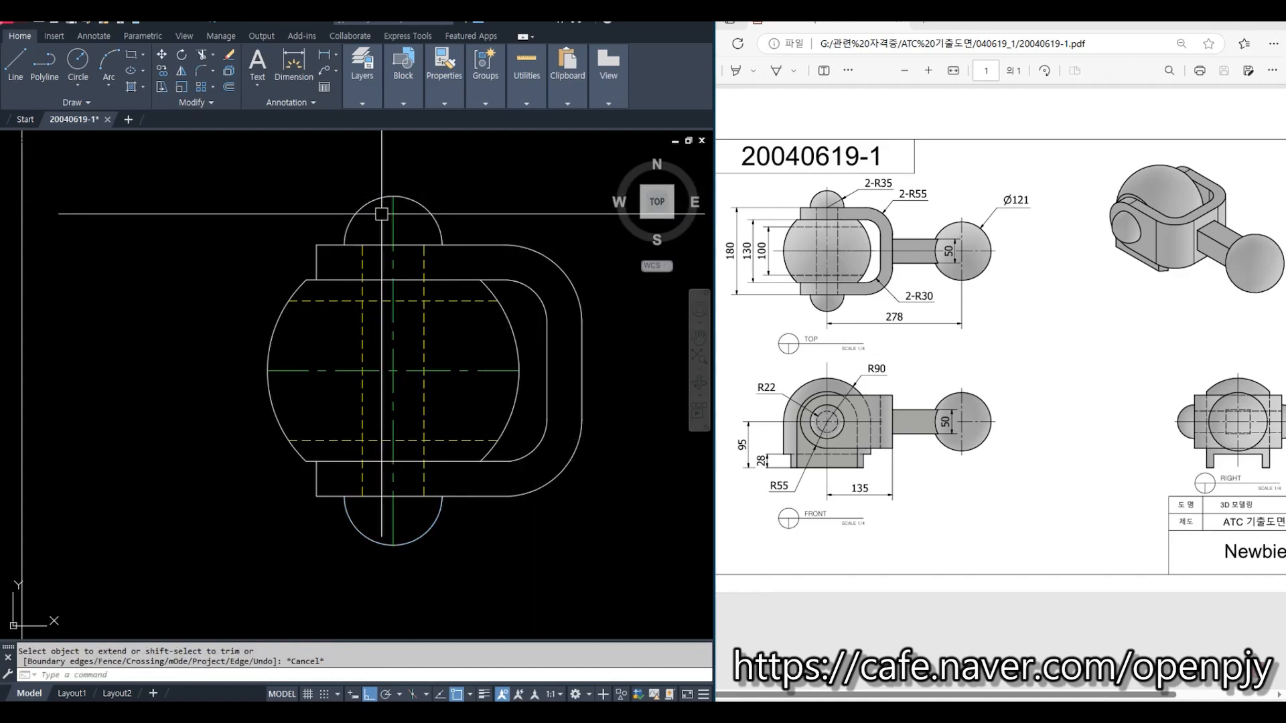
Step: Draw a circle of radius 35 in the right view, centered where the horizontal centerline meets the bracket's right edge
{"action": "scroll", "coordinate": [495, 382], "scroll_direction": "down", "scroll_amount": 4}
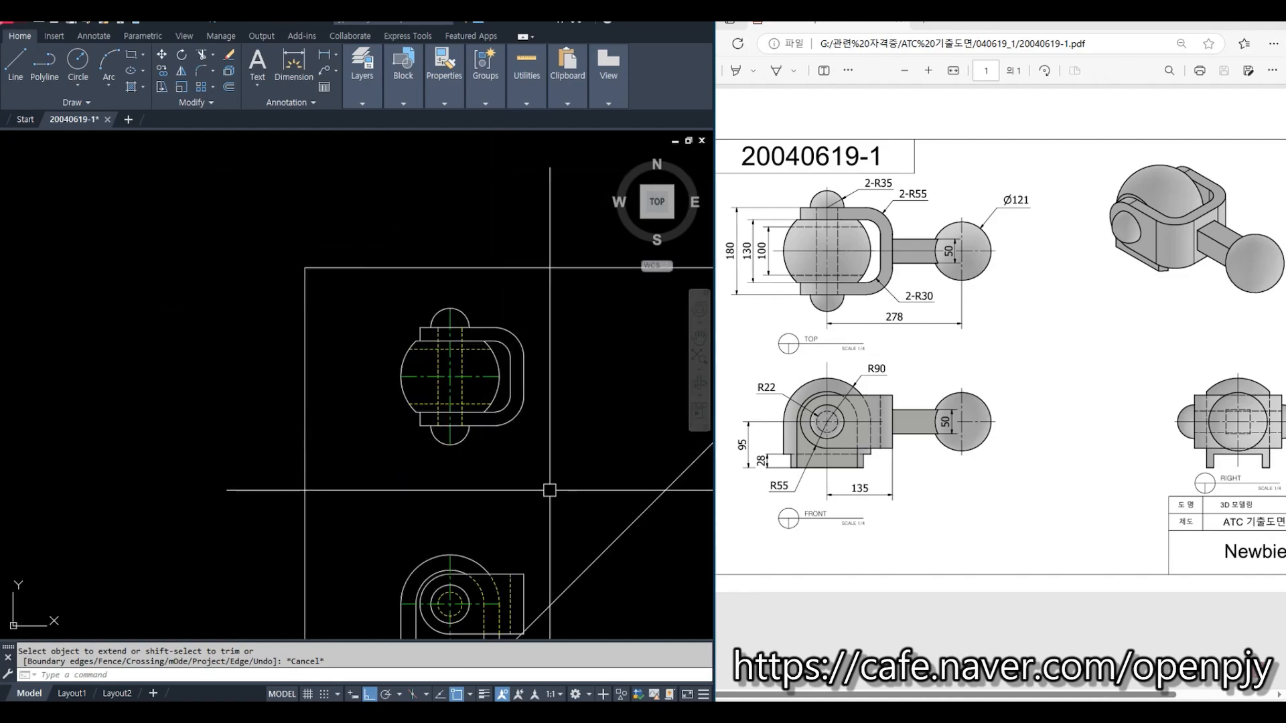
{"action": "scroll", "coordinate": [549, 490], "scroll_direction": "down", "scroll_amount": 4}
{"action": "scroll", "coordinate": [588, 490], "scroll_direction": "up", "scroll_amount": 5}
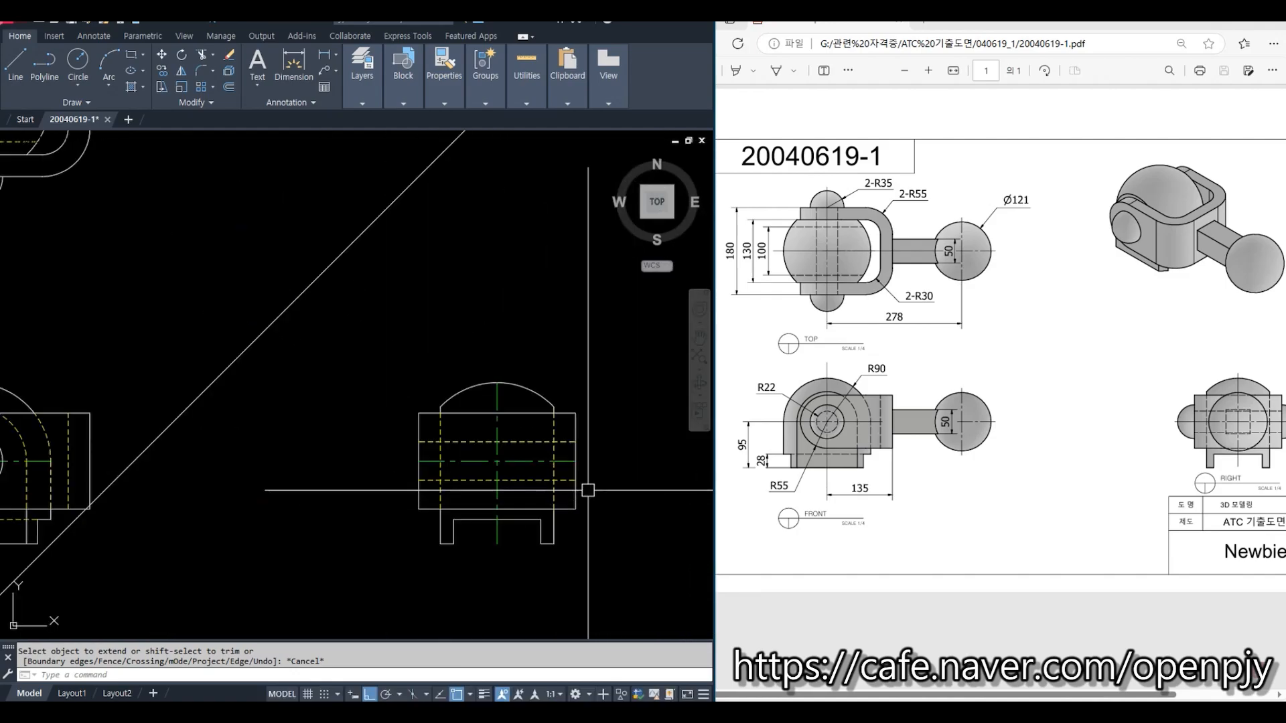
{"action": "type", "text": "c"}
{"action": "key", "text": "Return"}
{"action": "scroll", "coordinate": [598, 466], "scroll_direction": "up", "scroll_amount": 2}
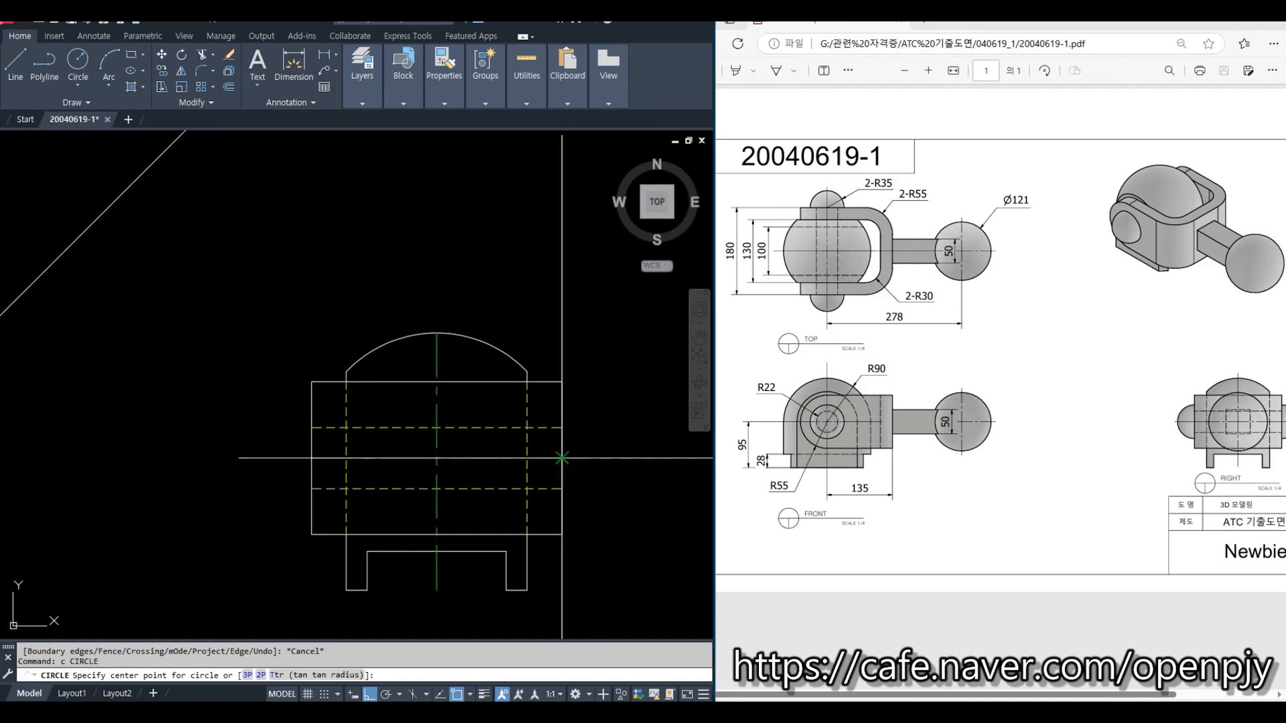
{"action": "left_click", "coordinate": [562, 458]}
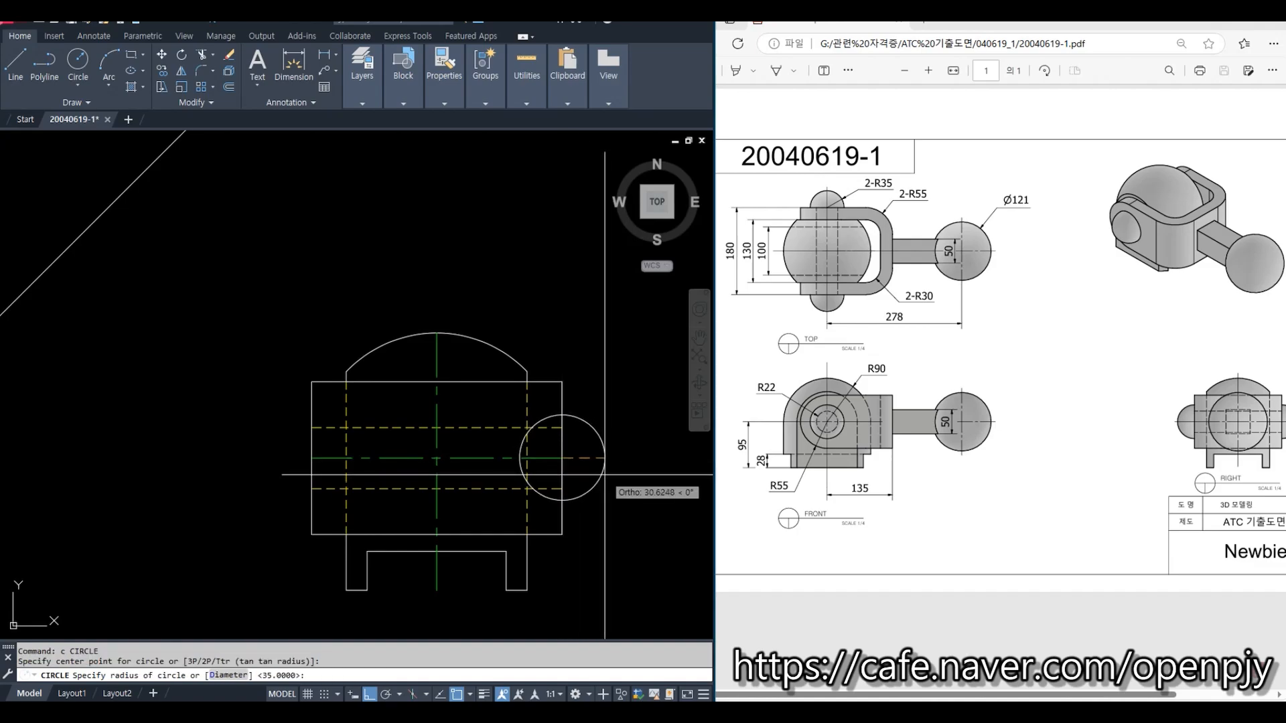
{"action": "type", "text": "35"}
{"action": "key", "text": "Return"}
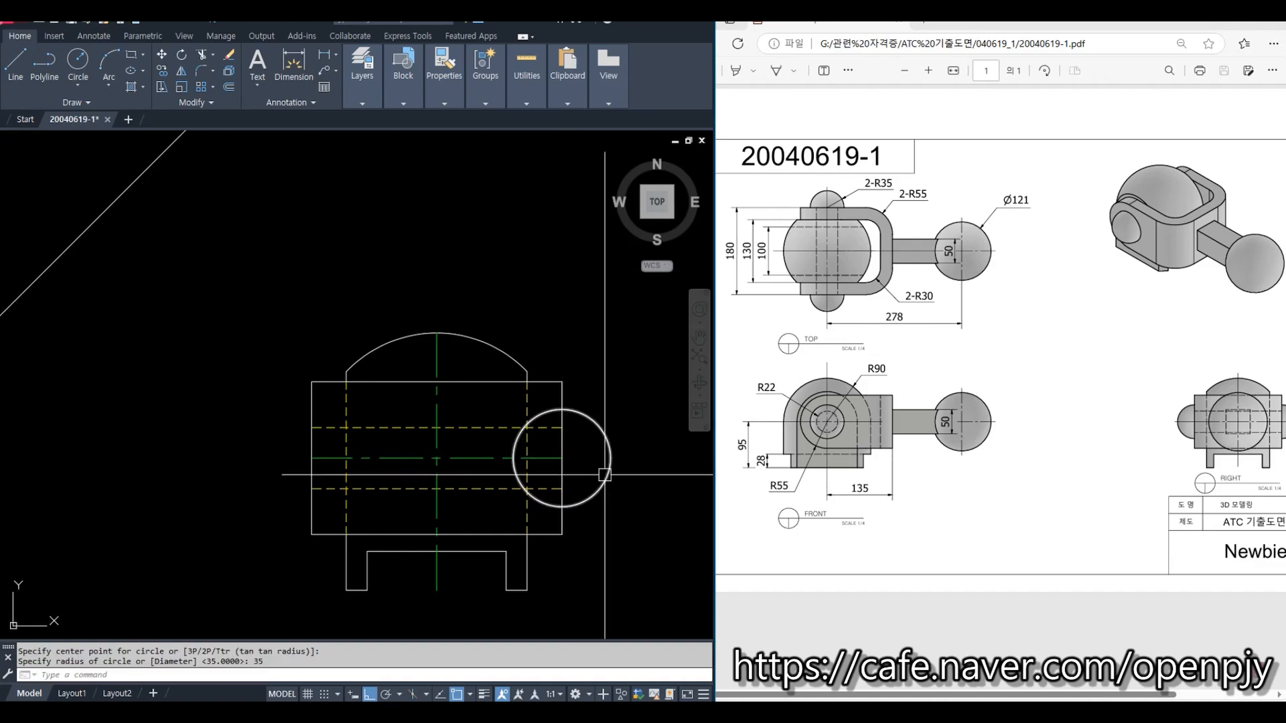
Step: Trim away the part of the right view's radius 35 circle that lies inside the bracket's right edge
{"action": "type", "text": "tr"}
{"action": "key", "text": "Return"}
{"action": "left_click", "coordinate": [562, 443]}
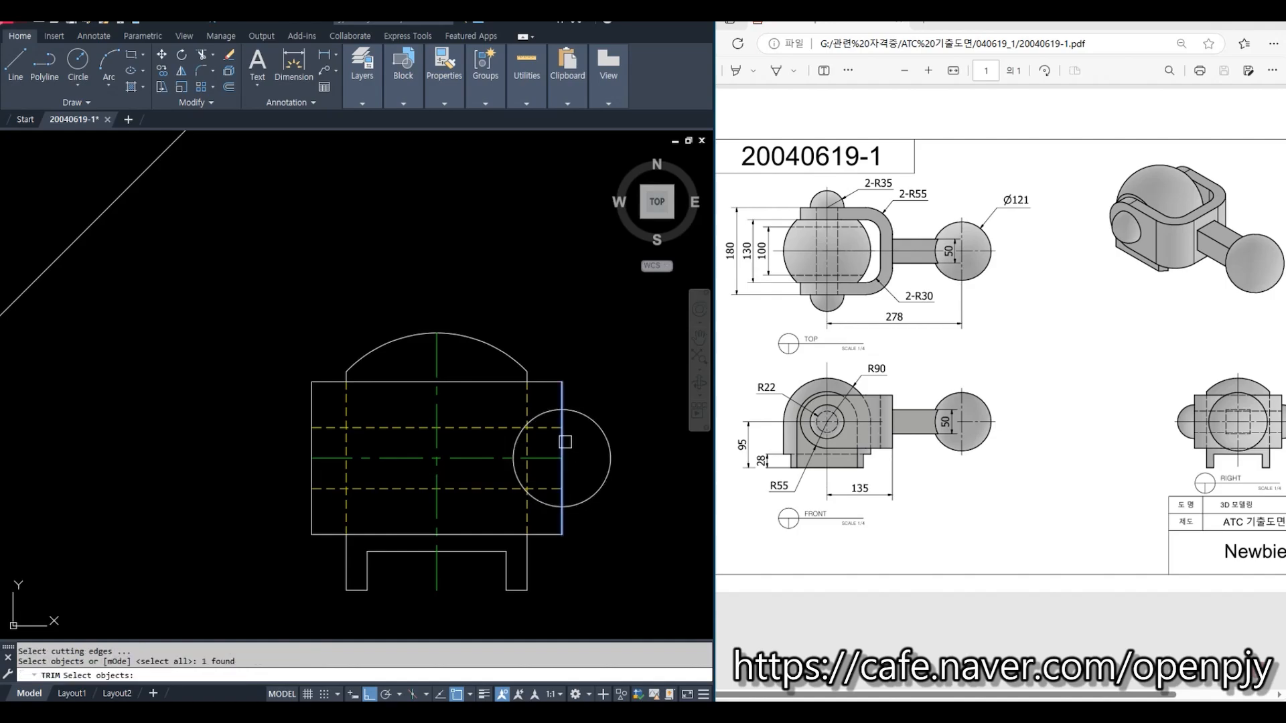
{"action": "key", "text": "Return"}
{"action": "left_click", "coordinate": [550, 414]}
{"action": "key", "text": "Escape"}
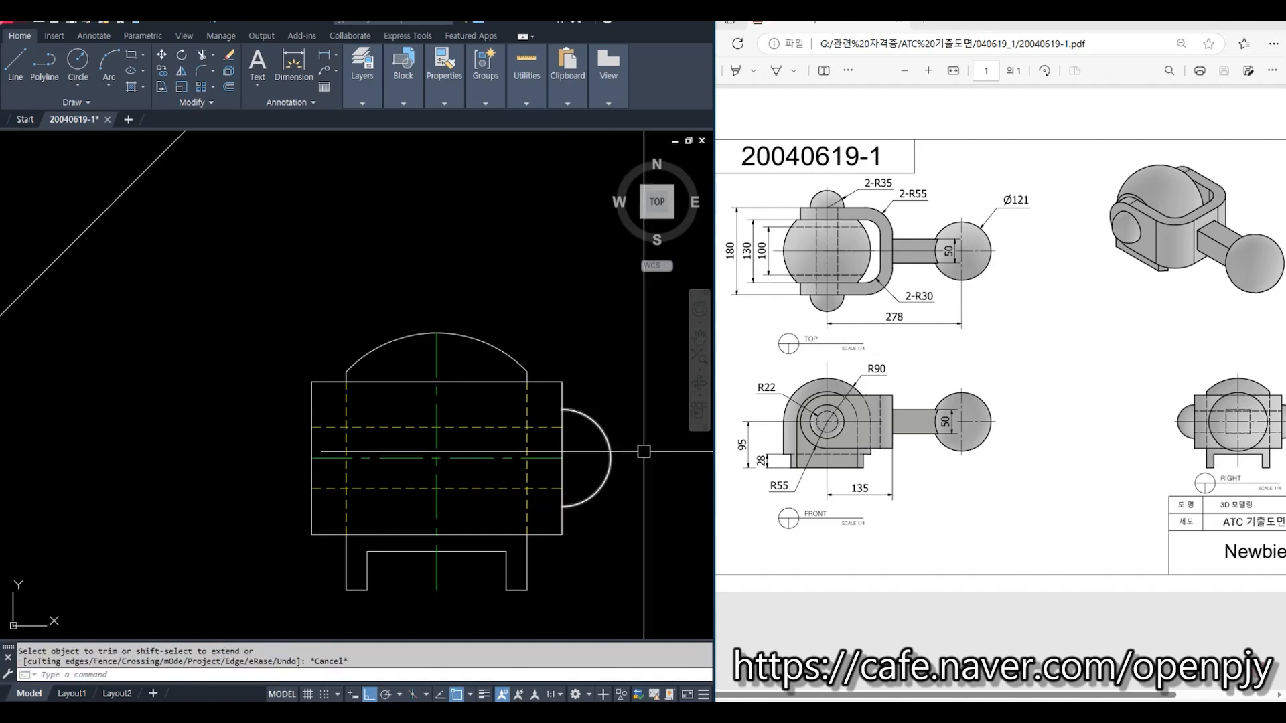
Step: Mirror the semicircular pin head in the right view about the vertical centerline, keeping the original
{"action": "type", "text": "mi"}
{"action": "key", "text": "Return"}
{"action": "left_click", "coordinate": [607, 439]}
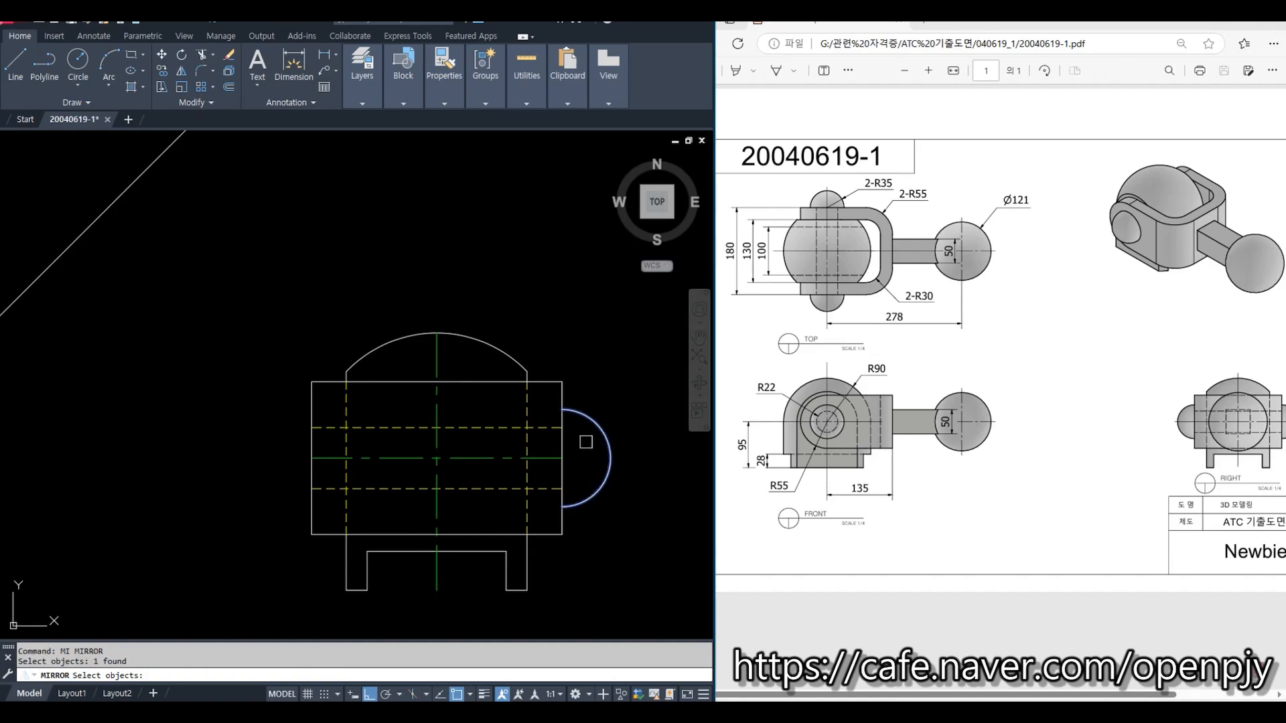
{"action": "key", "text": "Return"}
{"action": "left_click", "coordinate": [436, 459]}
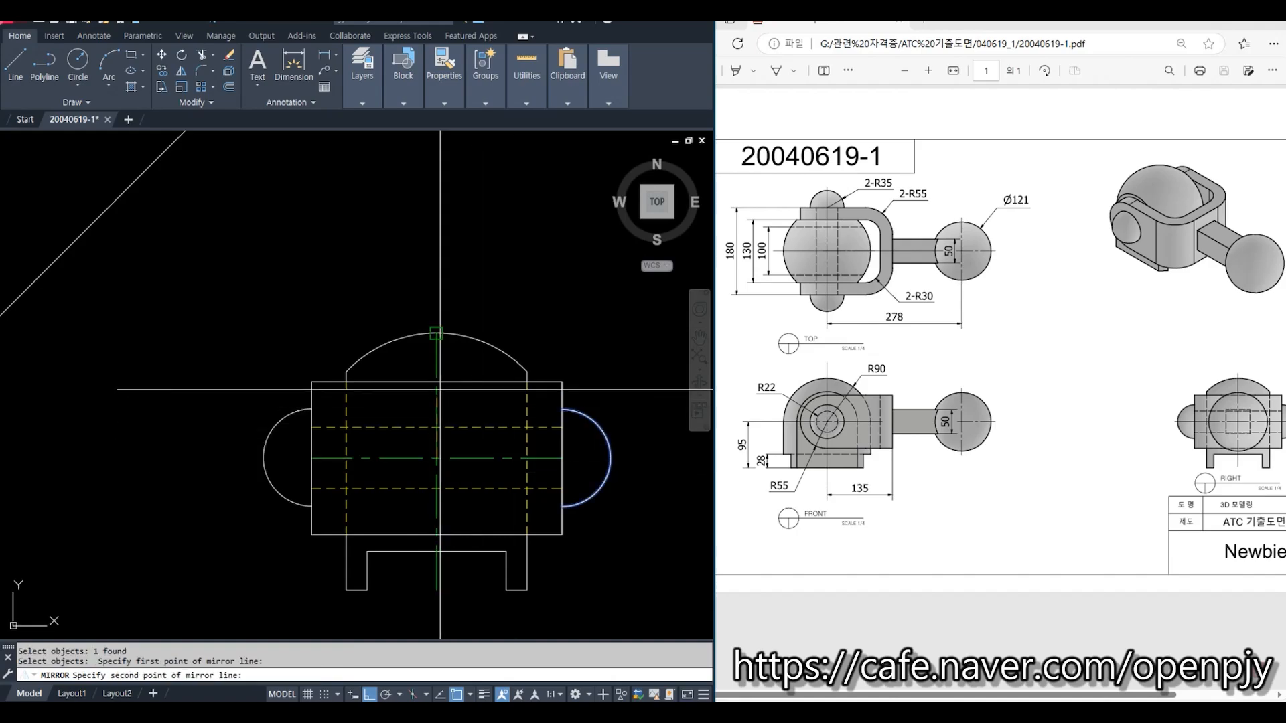
{"action": "left_click", "coordinate": [436, 335]}
{"action": "key", "text": "Return"}
{"action": "key", "text": "Escape"}
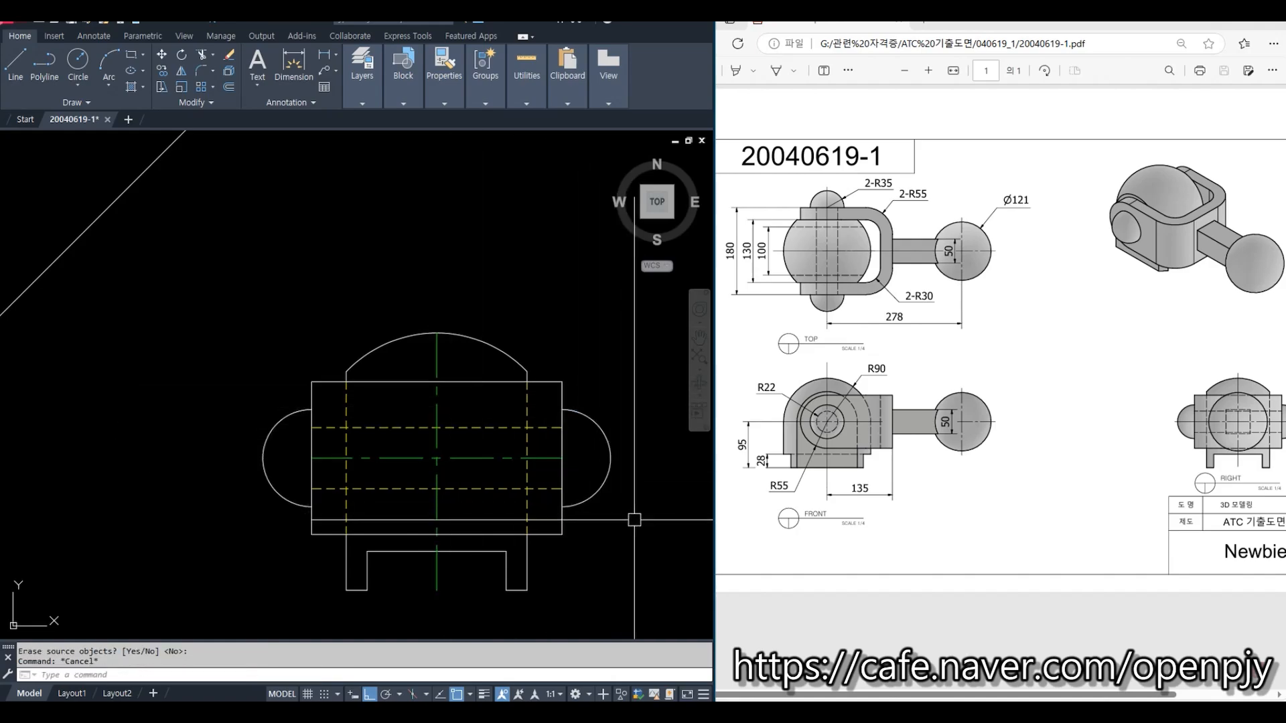
Step: Extend the right view's horizontal centerline to both semicircular pin heads
{"action": "type", "text": "ex"}
{"action": "key", "text": "Return"}
{"action": "left_click", "coordinate": [607, 442]}
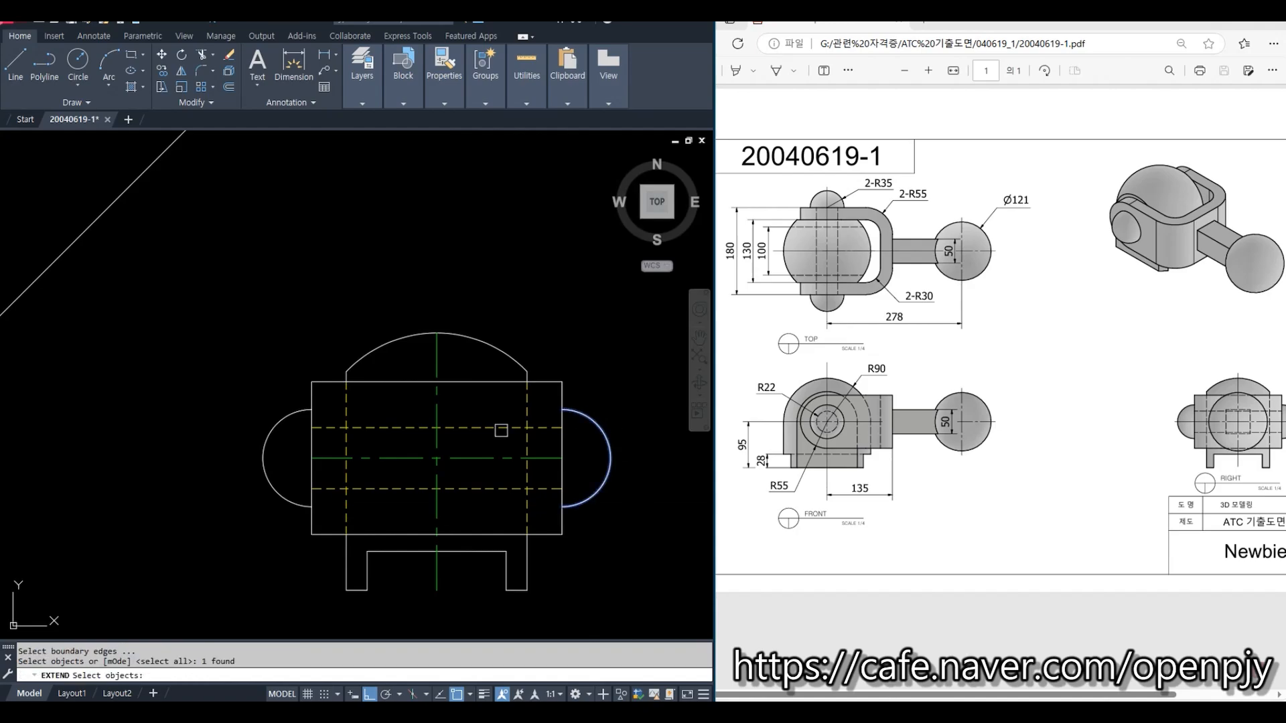
{"action": "left_click", "coordinate": [283, 424]}
{"action": "key", "text": "Return"}
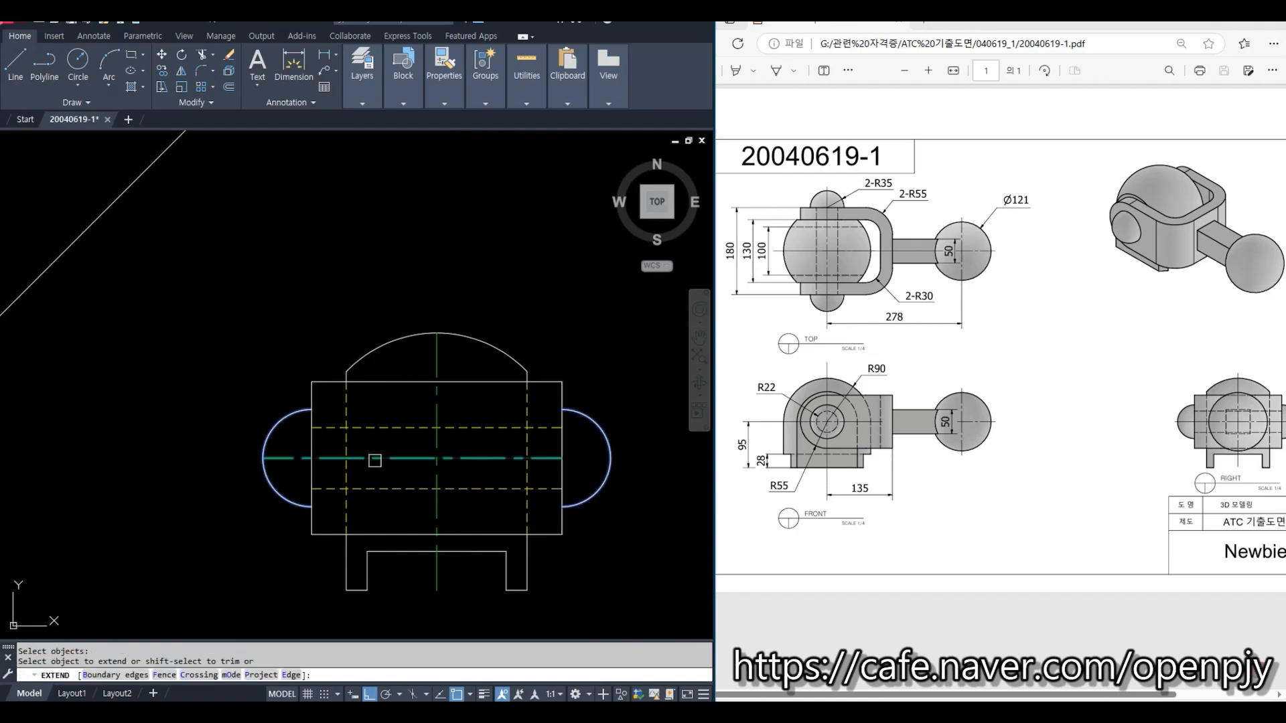
{"action": "left_click", "coordinate": [374, 461]}
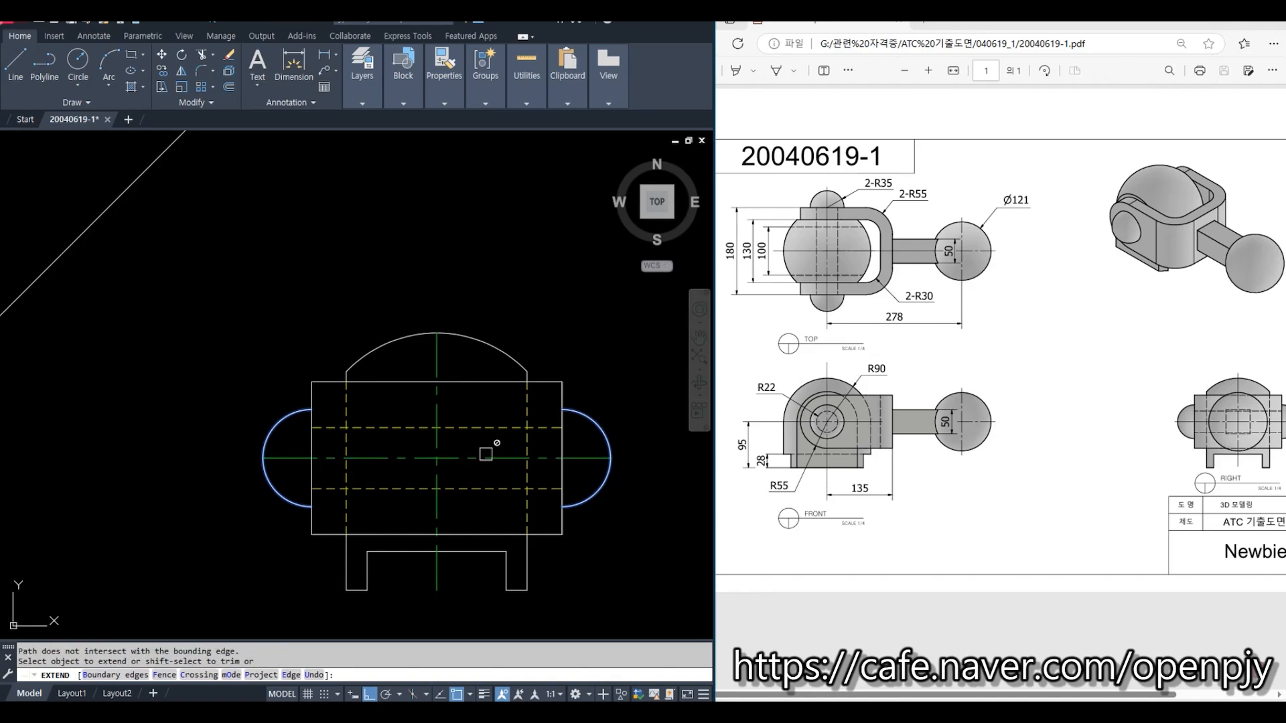
{"action": "key", "text": "Escape"}
Step: Offset the top view's vertical centerline 278 to the right for the small ball's center
{"action": "scroll", "coordinate": [509, 504], "scroll_direction": "down", "scroll_amount": 3}
{"action": "scroll", "coordinate": [509, 504], "scroll_direction": "down", "scroll_amount": 2}
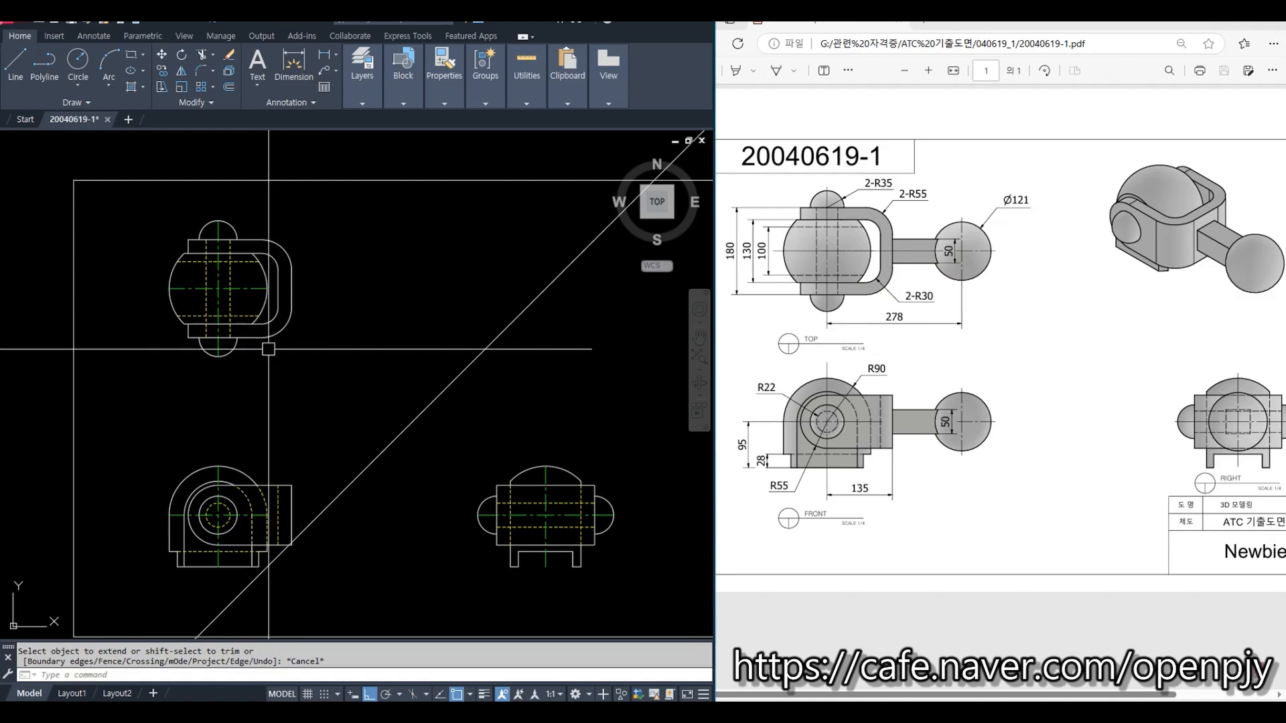
{"action": "type", "text": "o"}
{"action": "key", "text": "Return"}
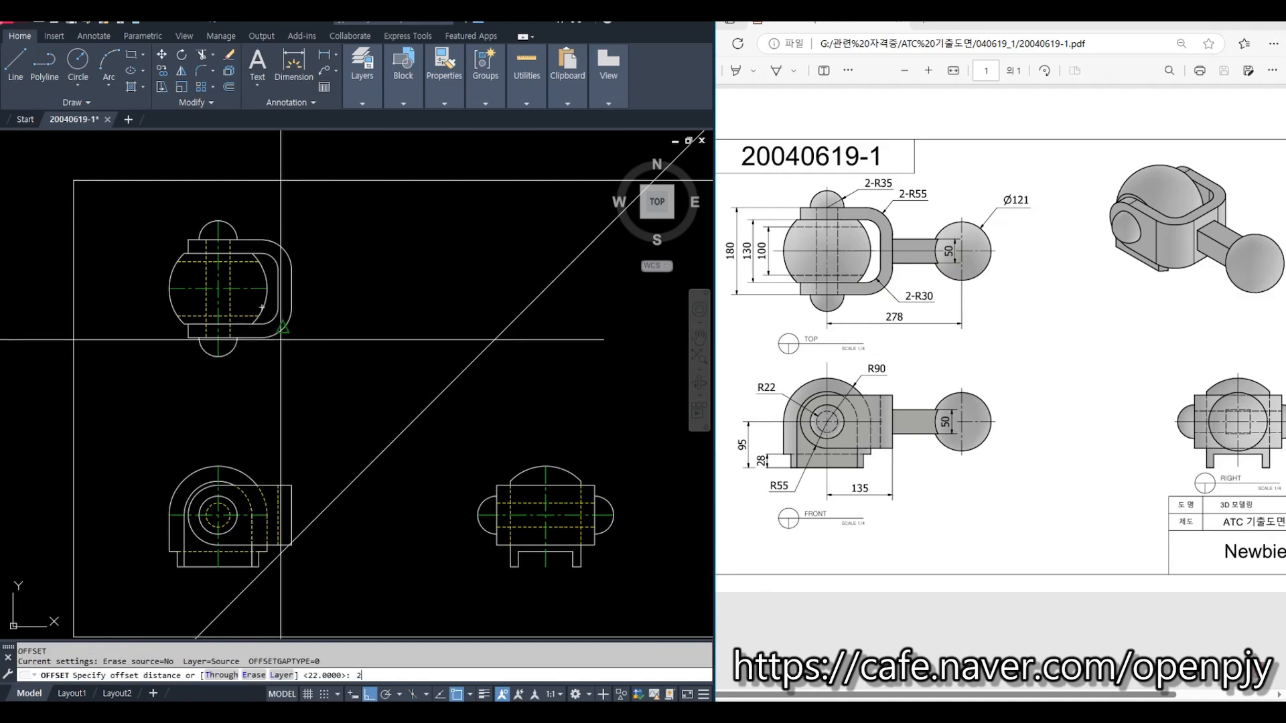
{"action": "type", "text": "278"}
{"action": "key", "text": "Return"}
{"action": "scroll", "coordinate": [240, 281], "scroll_direction": "up", "scroll_amount": 2}
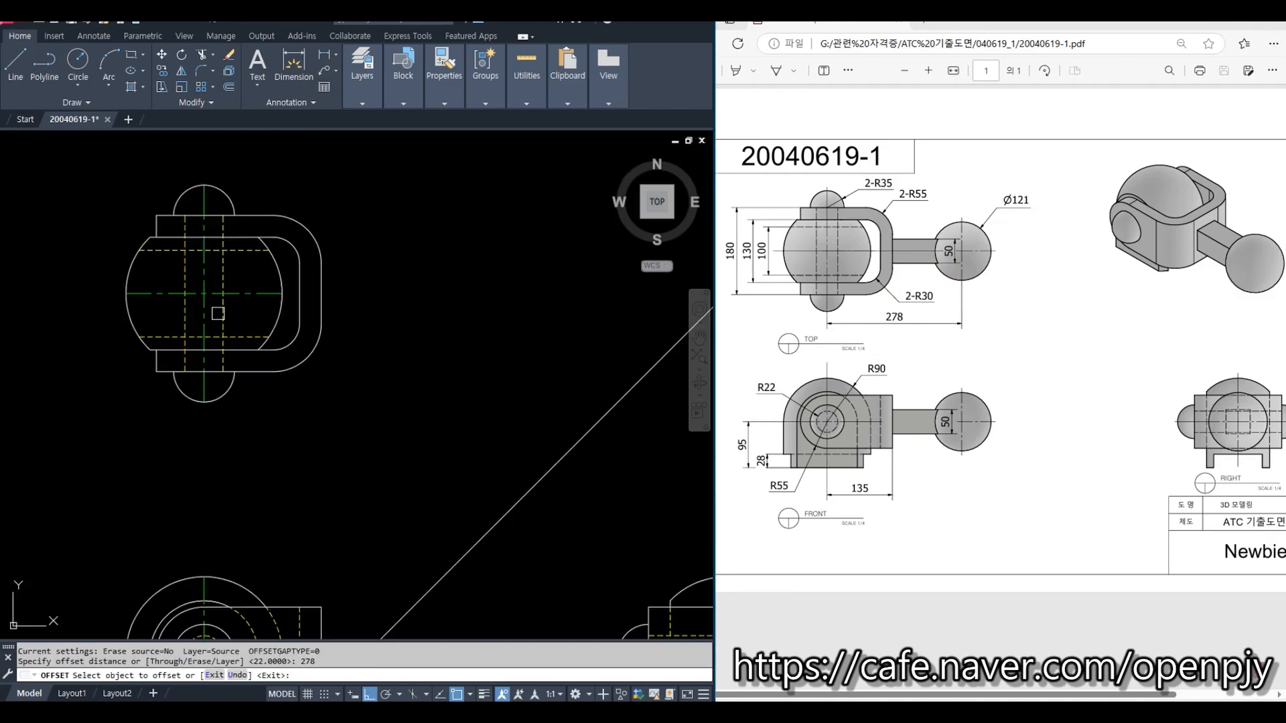
{"action": "left_click", "coordinate": [205, 322]}
{"action": "left_click", "coordinate": [447, 336]}
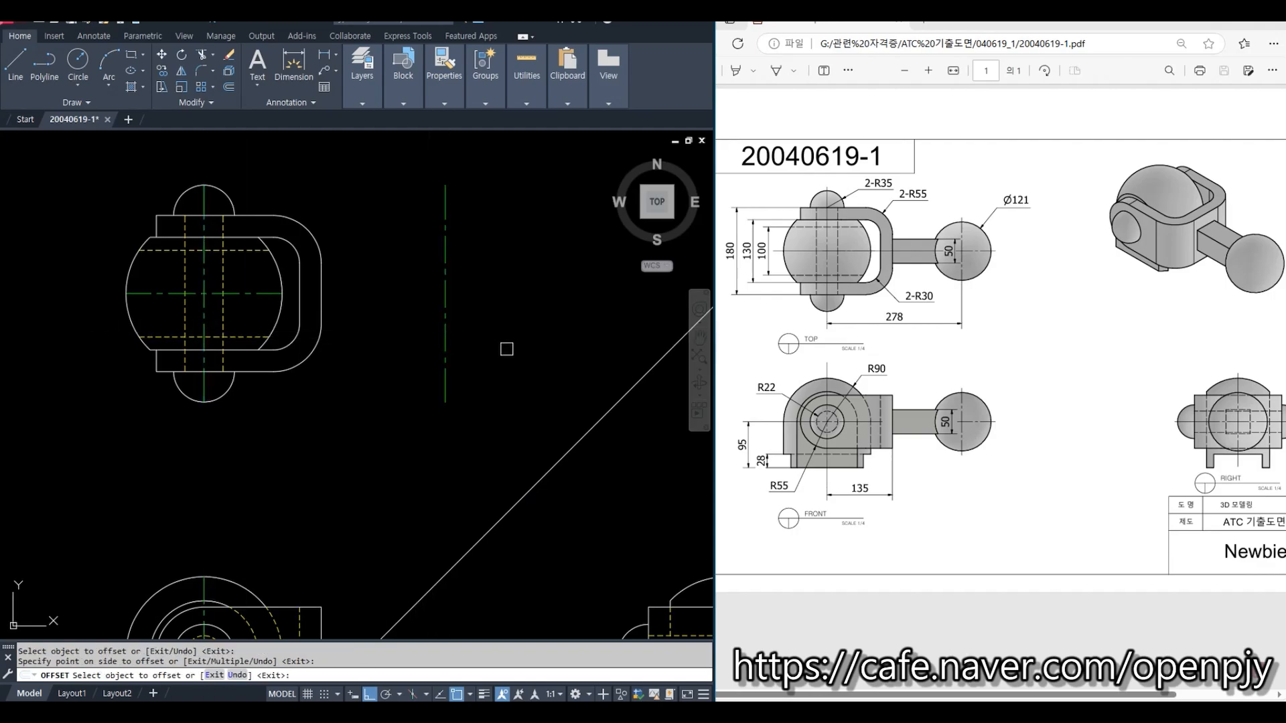
{"action": "key", "text": "Escape"}
Step: Extend the top view's horizontal centerline to the offset vertical centerline on the right
{"action": "type", "text": "ex"}
{"action": "key", "text": "space"}
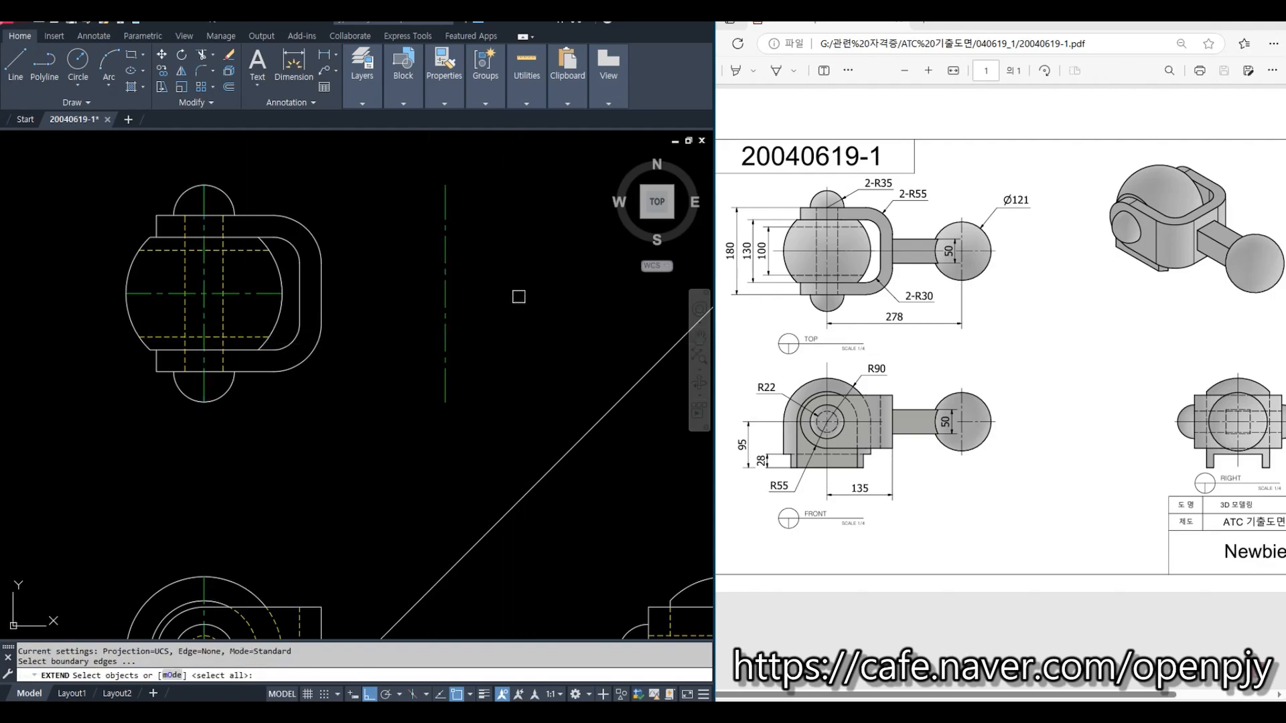
{"action": "left_click", "coordinate": [519, 296]}
{"action": "left_click", "coordinate": [436, 263]}
{"action": "key", "text": "space"}
{"action": "left_click", "coordinate": [248, 292]}
{"action": "left_click", "coordinate": [248, 293]}
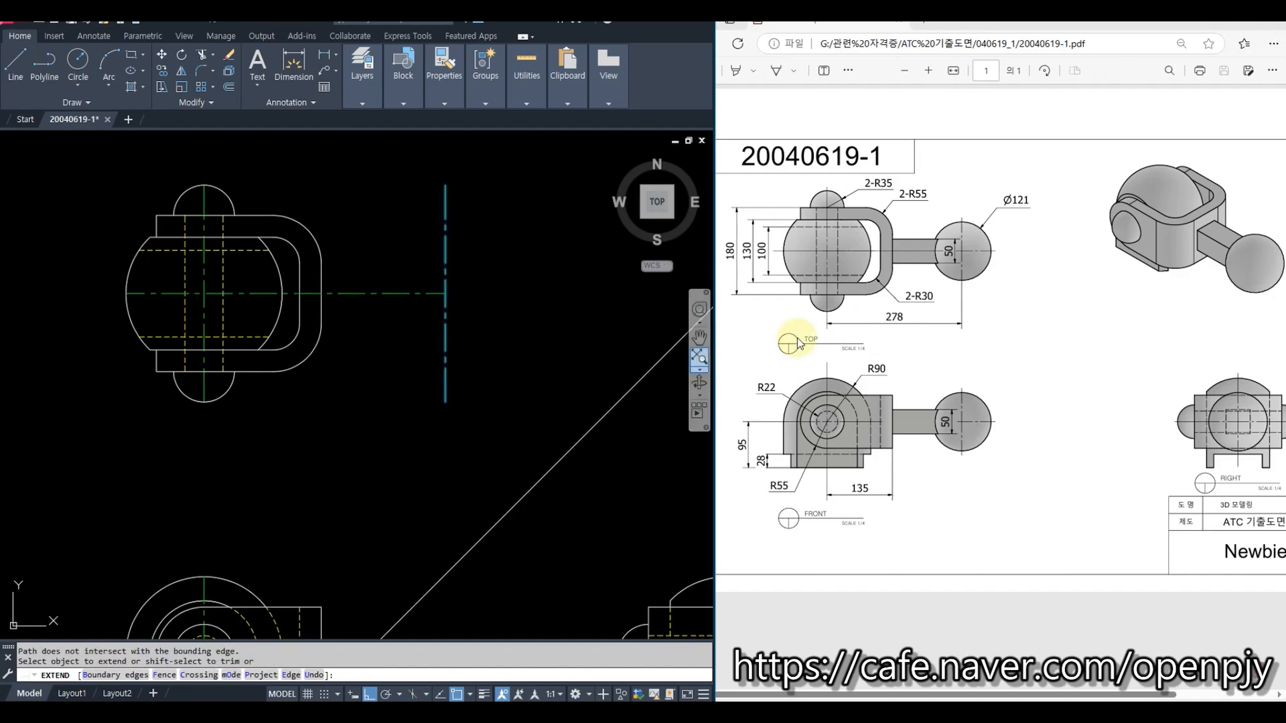
{"action": "key", "text": "Escape"}
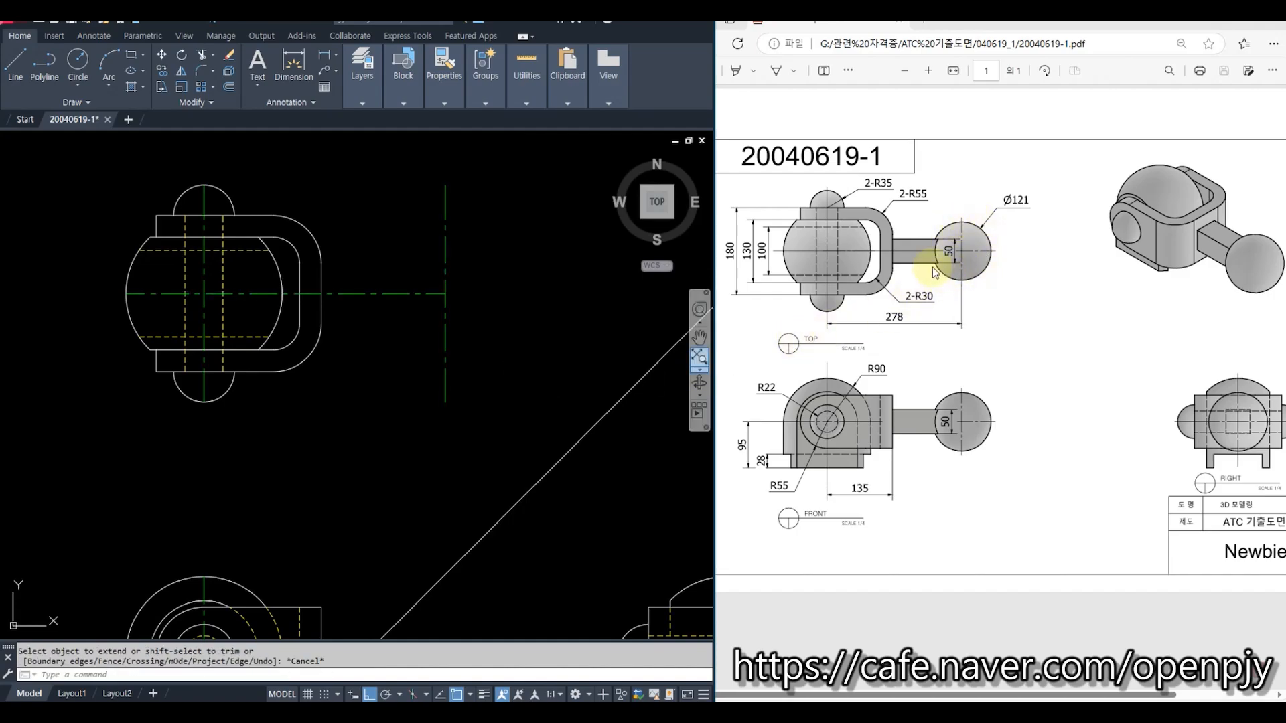
Step: Draw a circle of diameter 121 in the top view, centered where the horizontal centerline meets the offset vertical centerline
{"action": "type", "text": "c"}
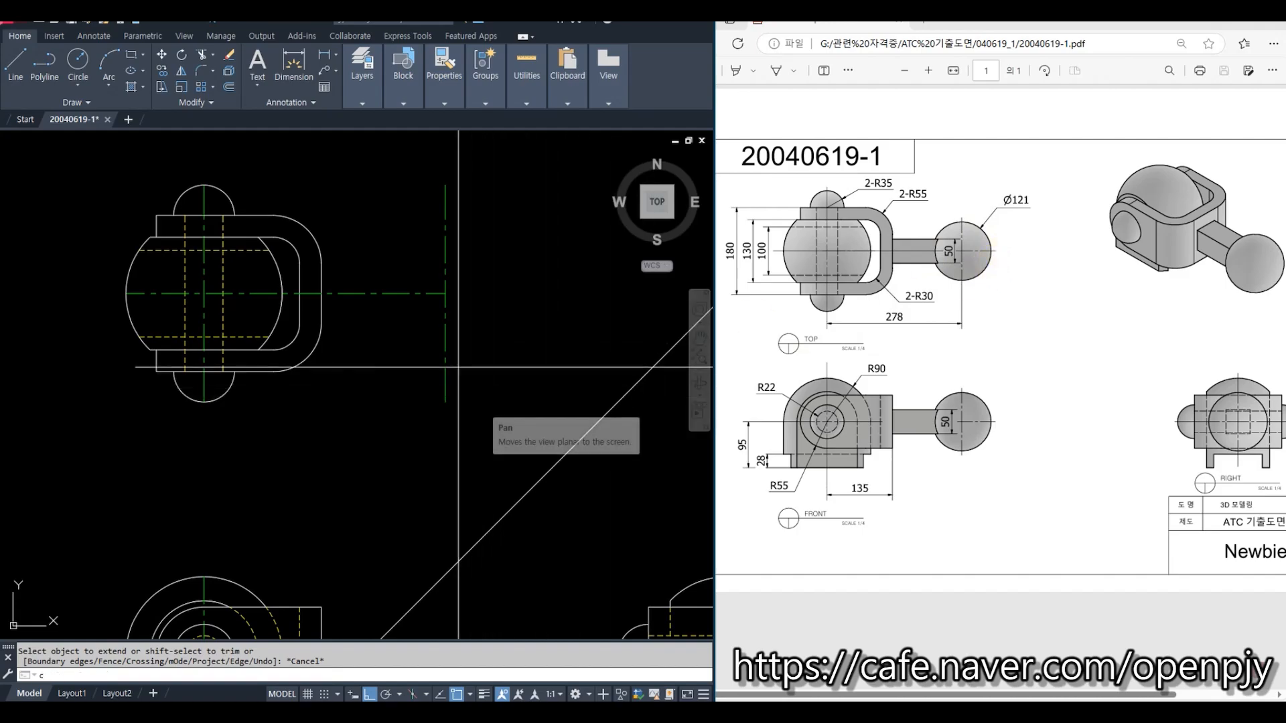
{"action": "key", "text": "Return"}
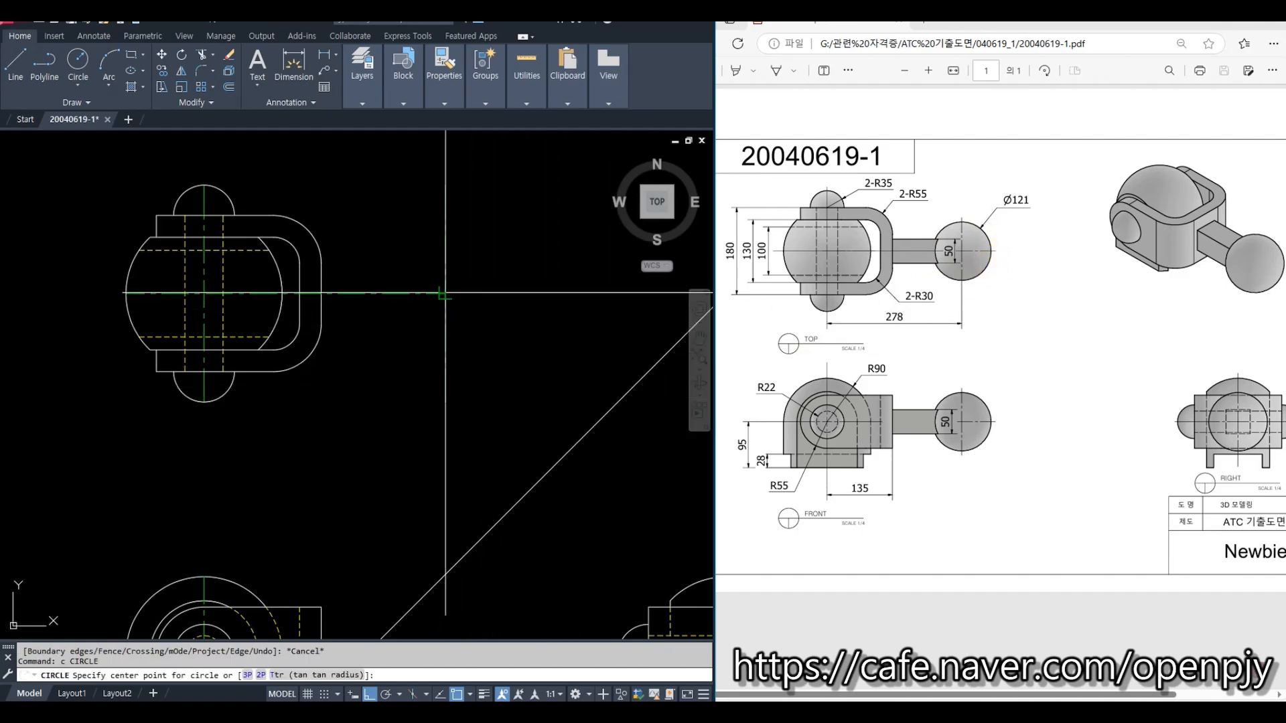
{"action": "left_click", "coordinate": [445, 293]}
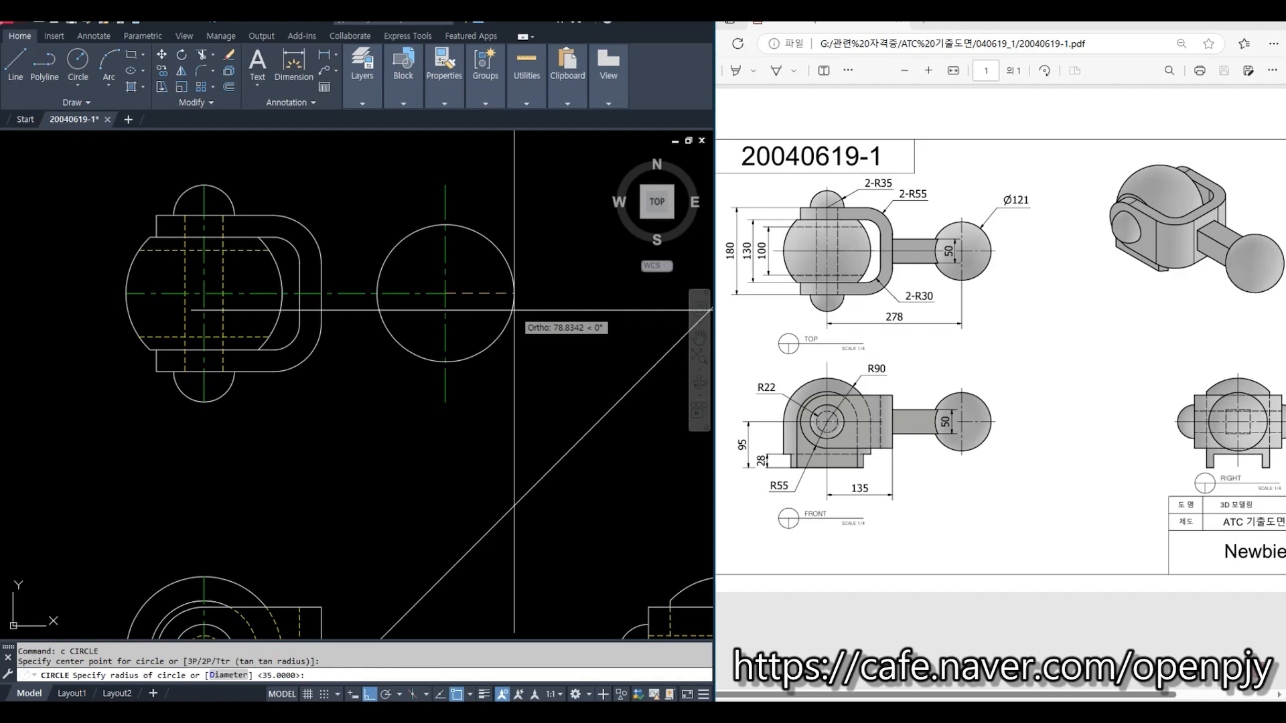
{"action": "type", "text": "d"}
{"action": "key", "text": "Return"}
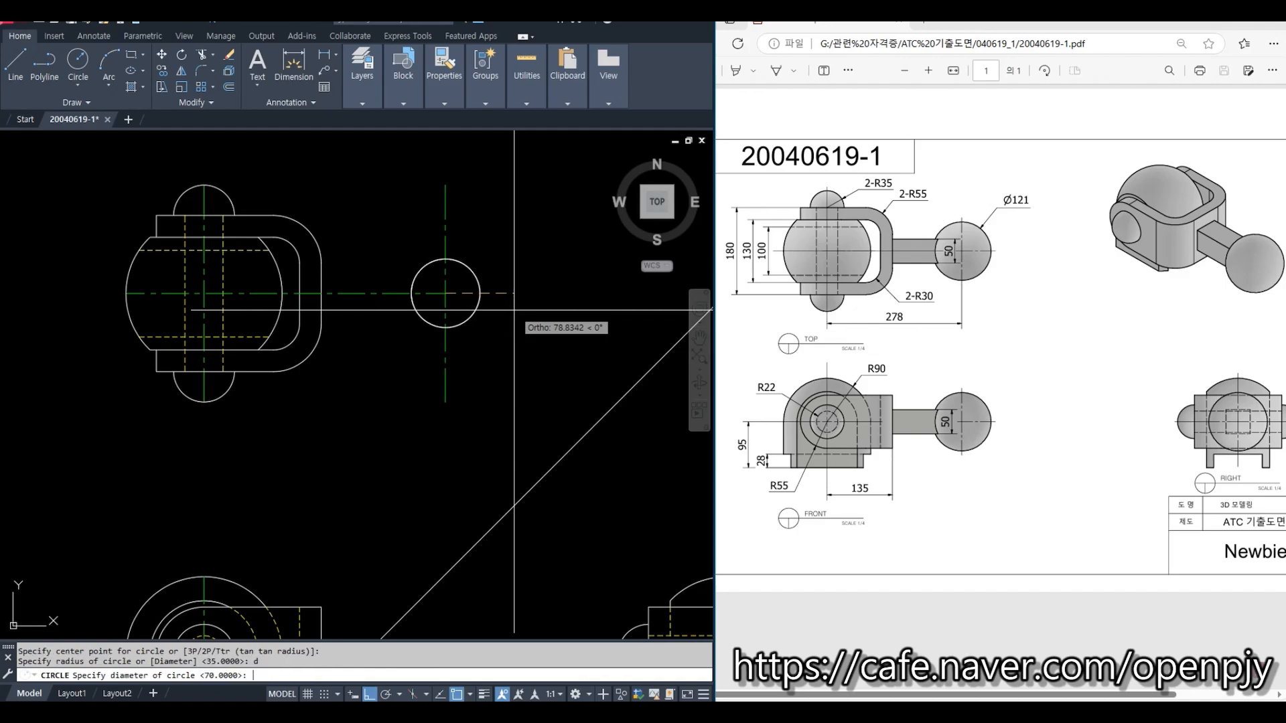
{"action": "type", "text": "121"}
{"action": "key", "text": "Return"}
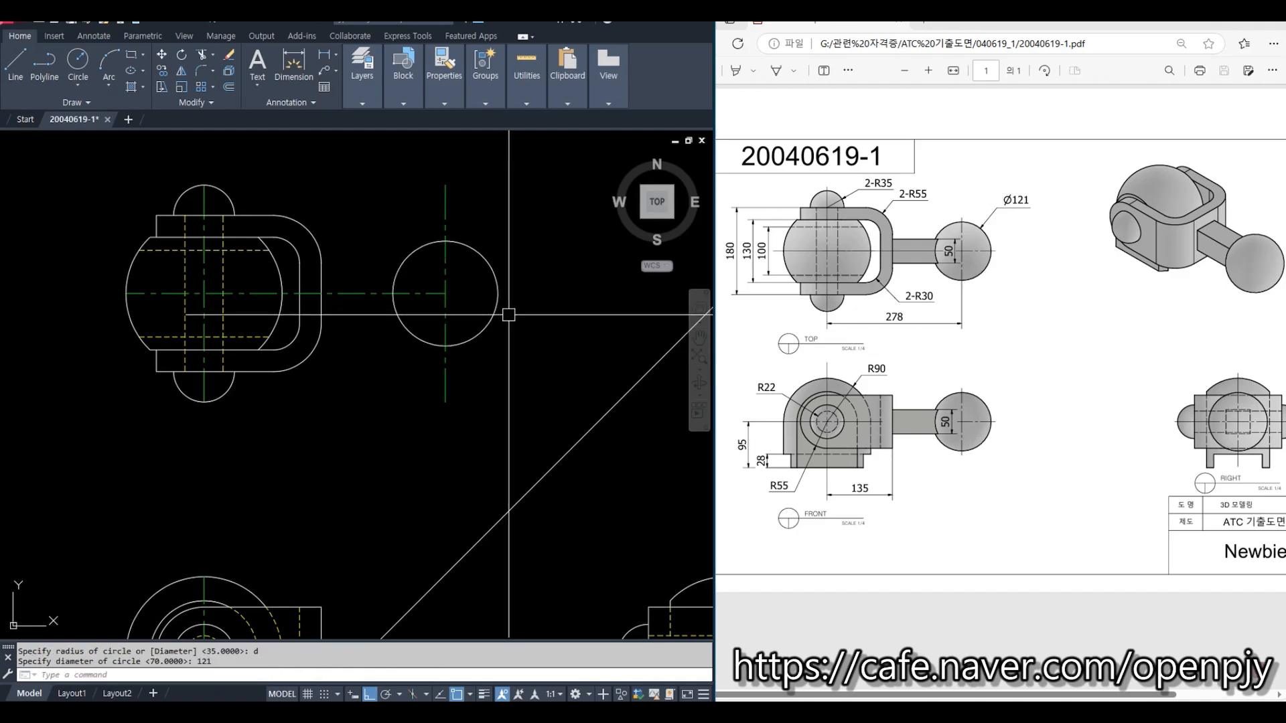
Step: Extend the top view's horizontal centerline to the far side of the diameter 121 circle
{"action": "type", "text": "ex"}
{"action": "key", "text": "Return"}
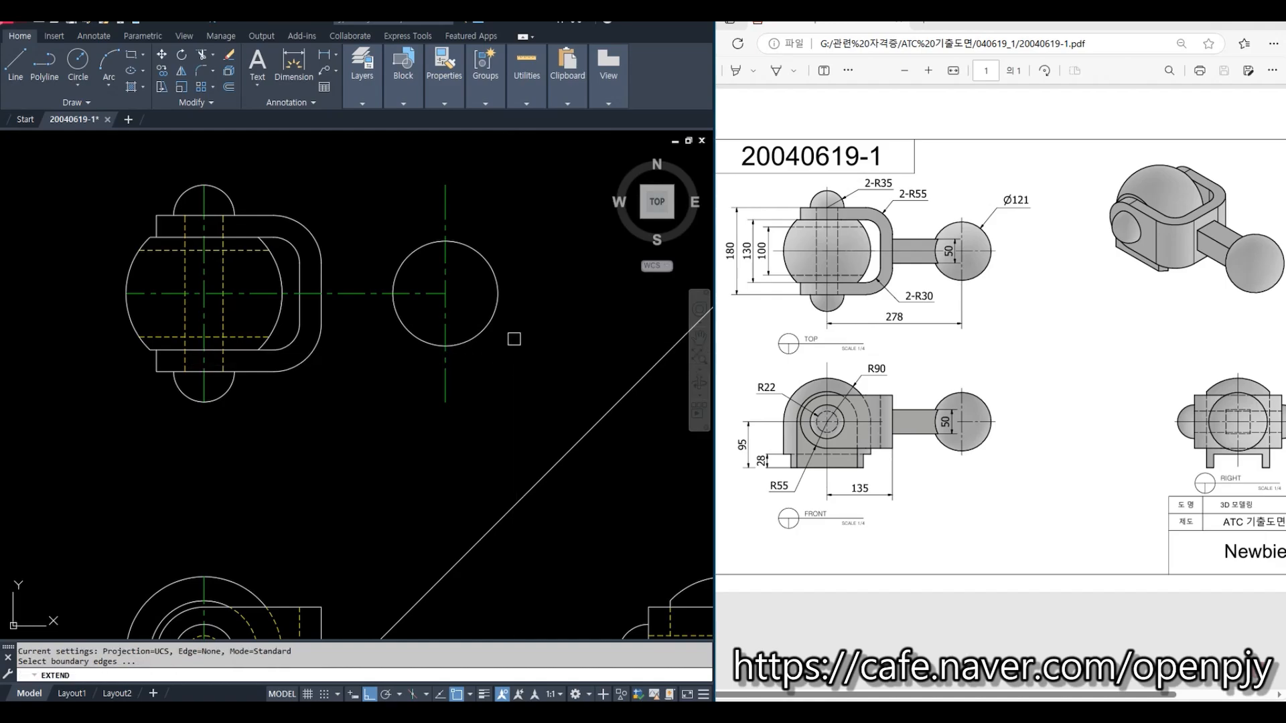
{"action": "left_click", "coordinate": [494, 280]}
{"action": "key", "text": "Return"}
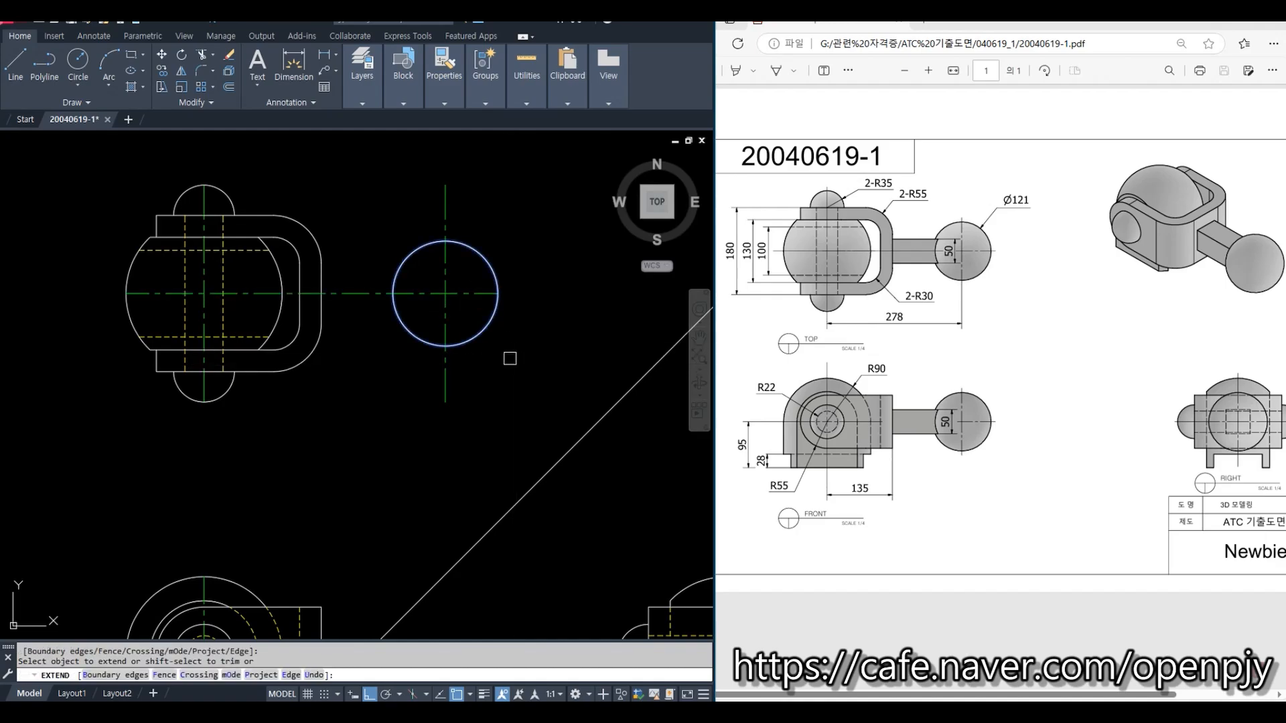
{"action": "key", "text": "Escape"}
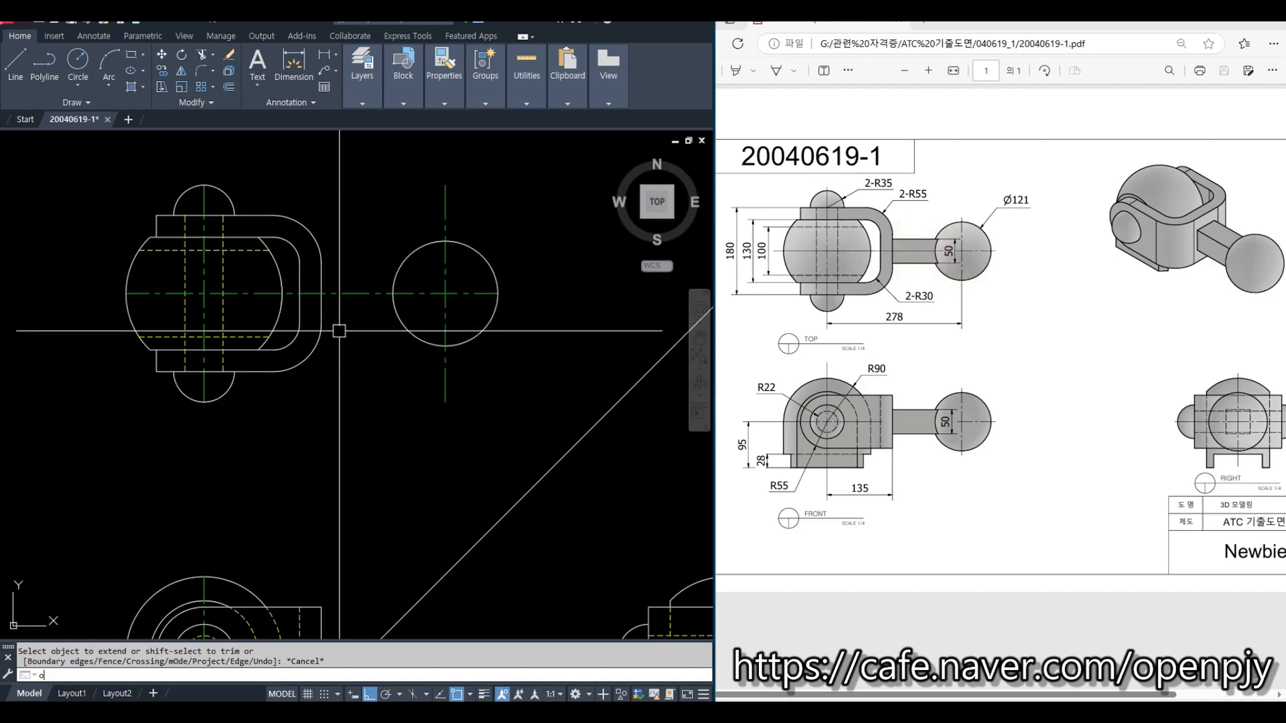
Step: Offset the top view's horizontal centerline by 50/2 to both sides for the edges of the connecting bar
{"action": "key", "text": "Return"}
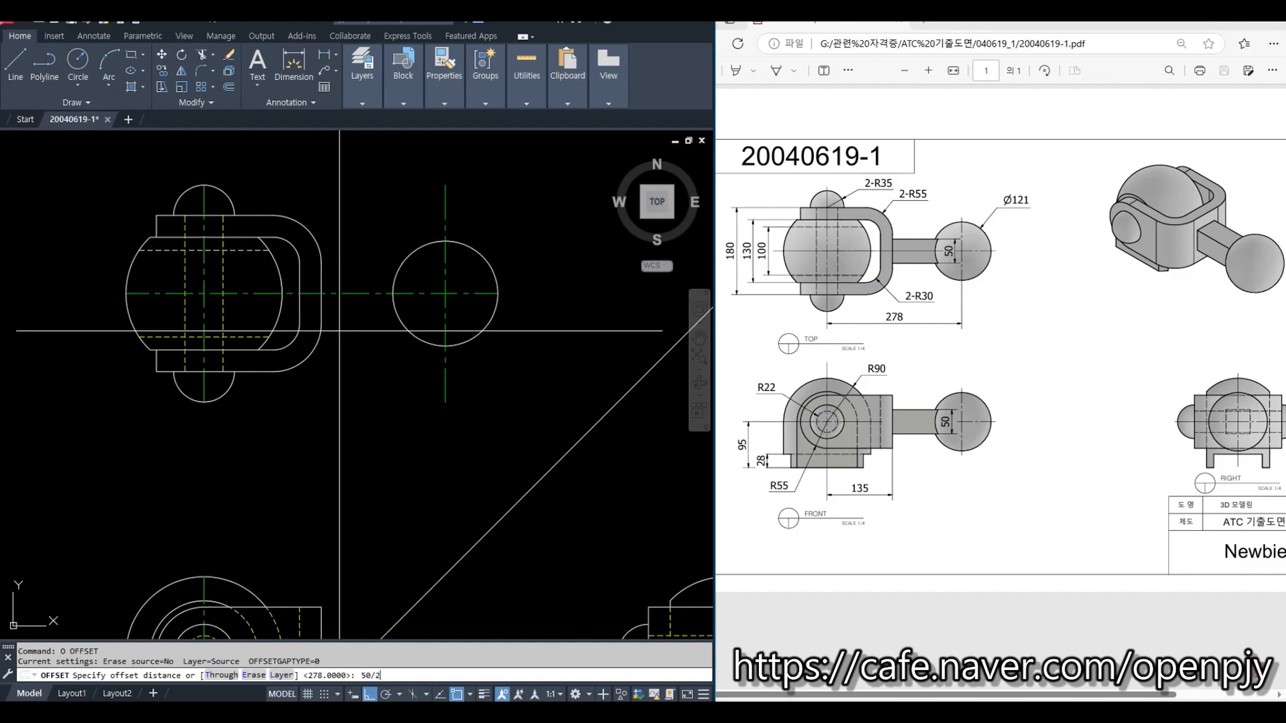
{"action": "type", "text": "50/2"}
{"action": "key", "text": "Return"}
{"action": "scroll", "coordinate": [349, 321], "scroll_direction": "up", "scroll_amount": 2}
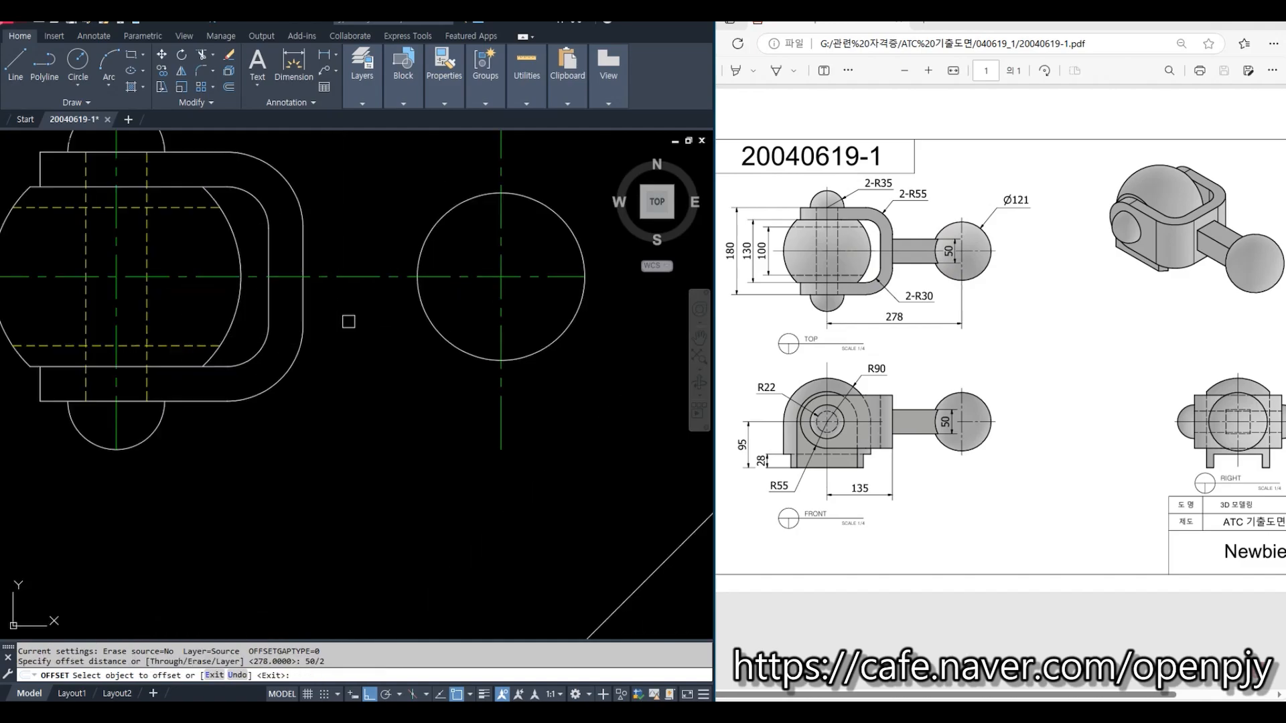
{"action": "left_click", "coordinate": [358, 278]}
{"action": "left_click", "coordinate": [364, 267]}
{"action": "left_click", "coordinate": [364, 278]}
{"action": "left_click", "coordinate": [373, 319]}
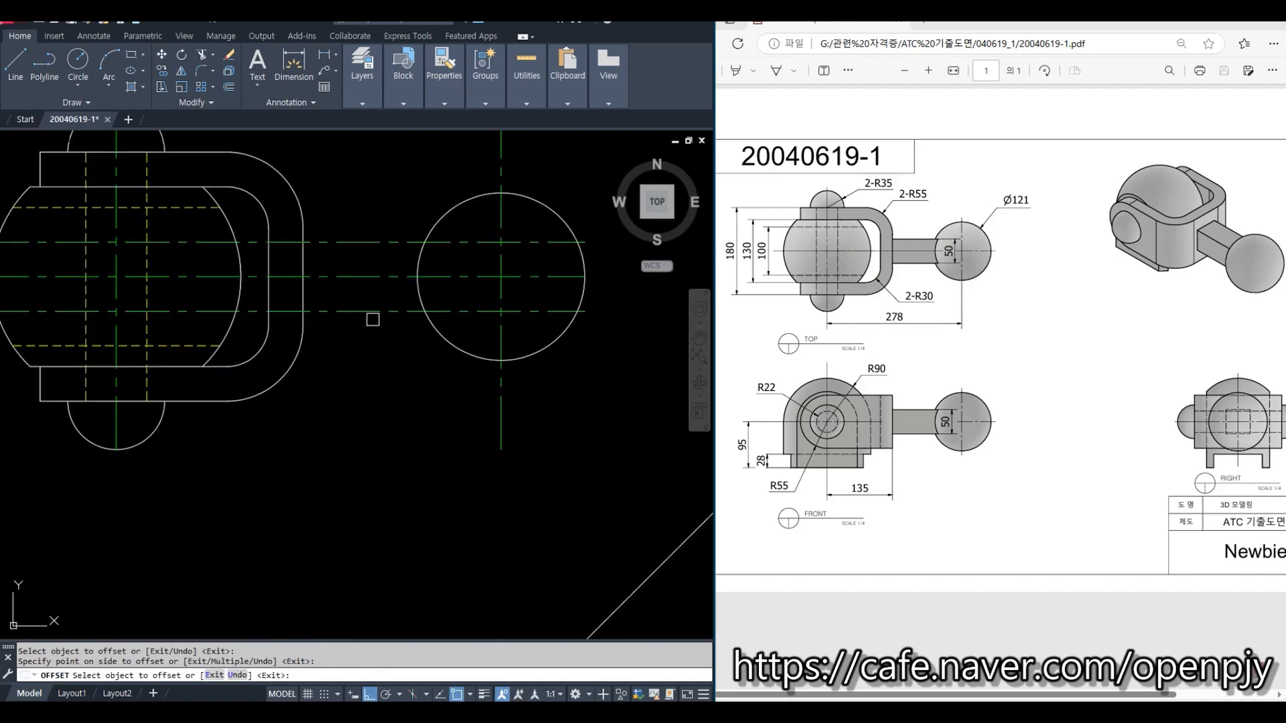
{"action": "key", "text": "Return"}
Step: Trim the two offset bar lines in the top view back to the bracket's outer right edge
{"action": "type", "text": "tr"}
{"action": "key", "text": "Return"}
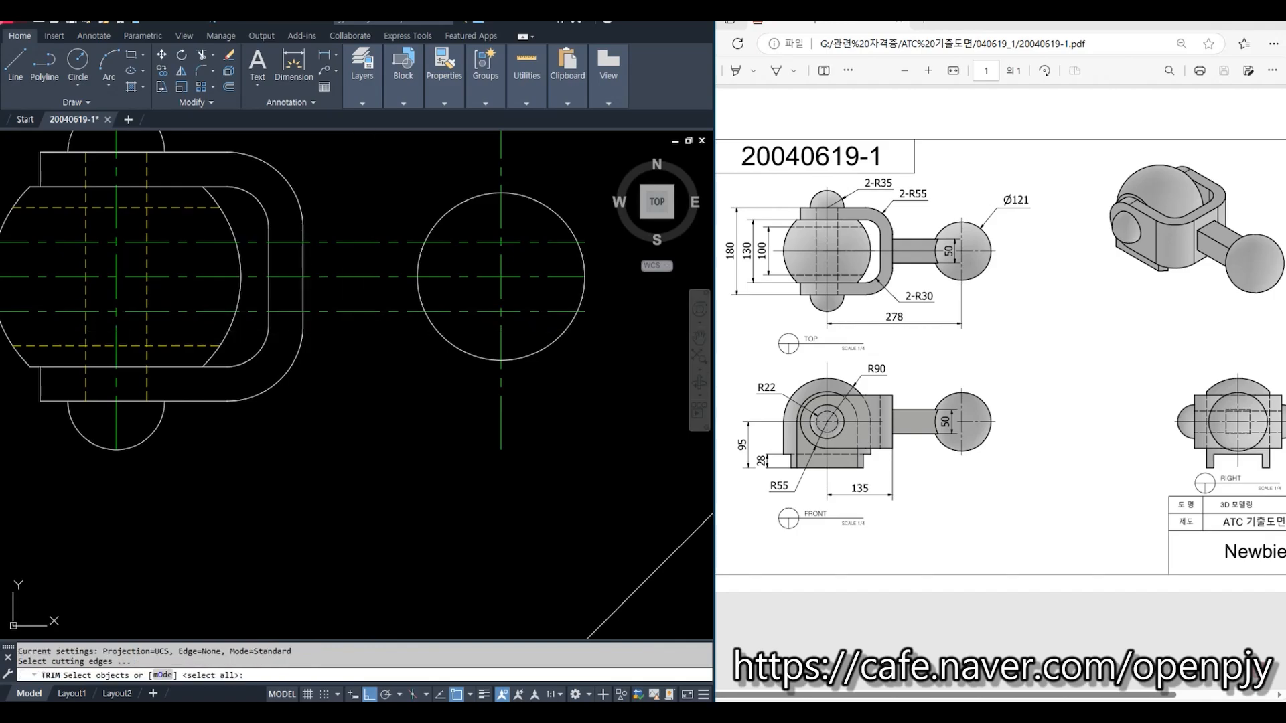
{"action": "key", "text": "Return"}
{"action": "left_click", "coordinate": [285, 247]}
{"action": "left_click", "coordinate": [286, 312]}
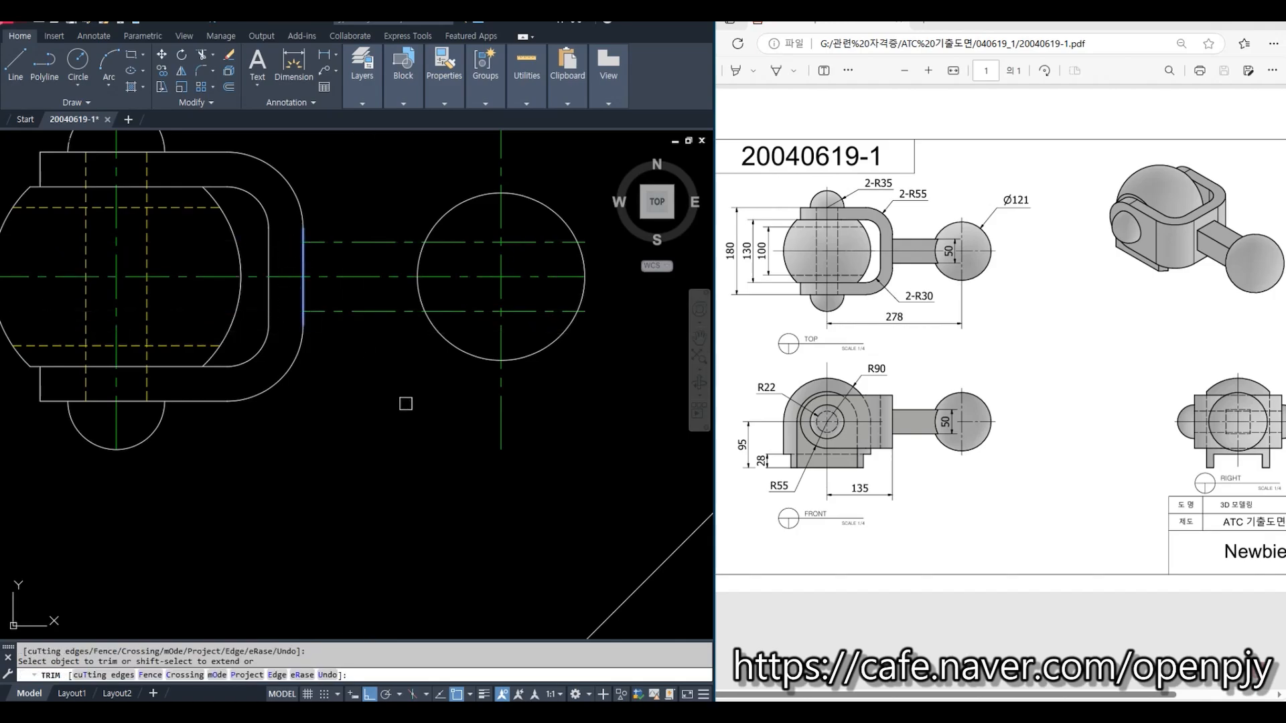
{"action": "key", "text": "Escape"}
Step: Trim the two bar lines inside the diameter 121 circle in the top view and erase the leftover pieces beyond it
{"action": "type", "text": "tr"}
{"action": "key", "text": "Return"}
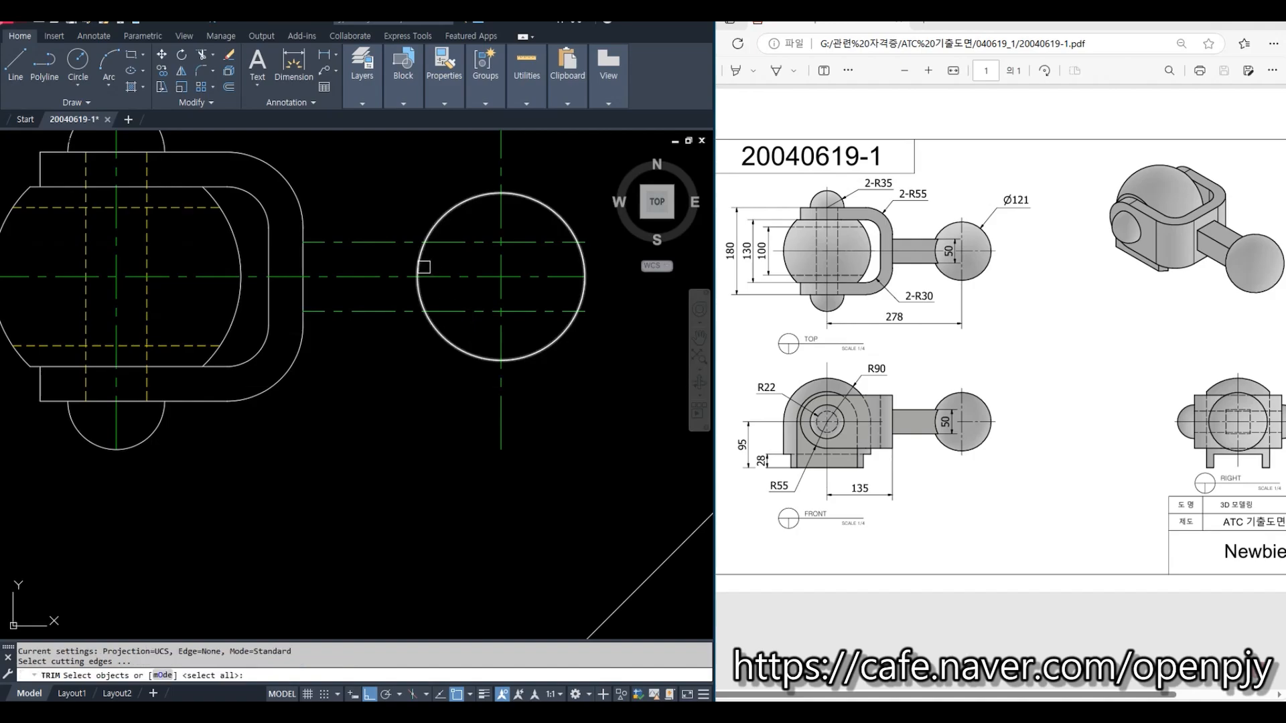
{"action": "left_click", "coordinate": [424, 267]}
{"action": "key", "text": "Return"}
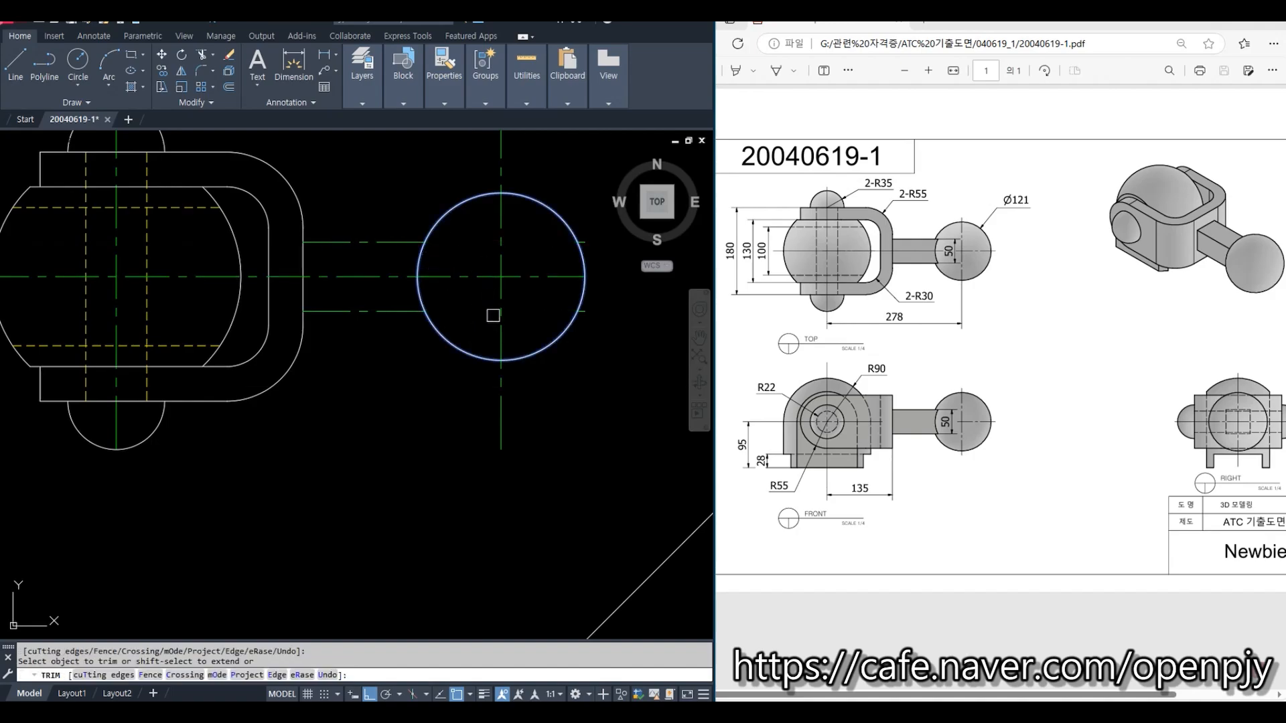
{"action": "key", "text": "Escape"}
{"action": "left_click", "coordinate": [540, 297]}
{"action": "left_click", "coordinate": [622, 326]}
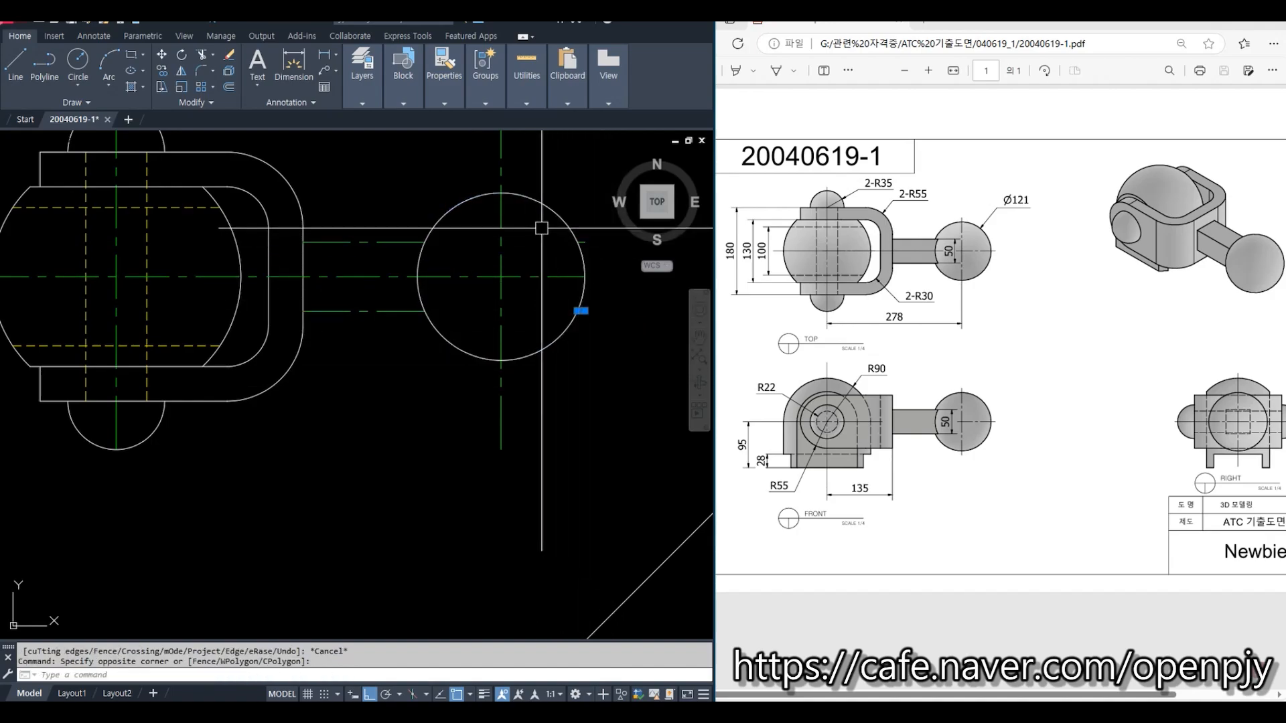
{"action": "key", "text": "Delete"}
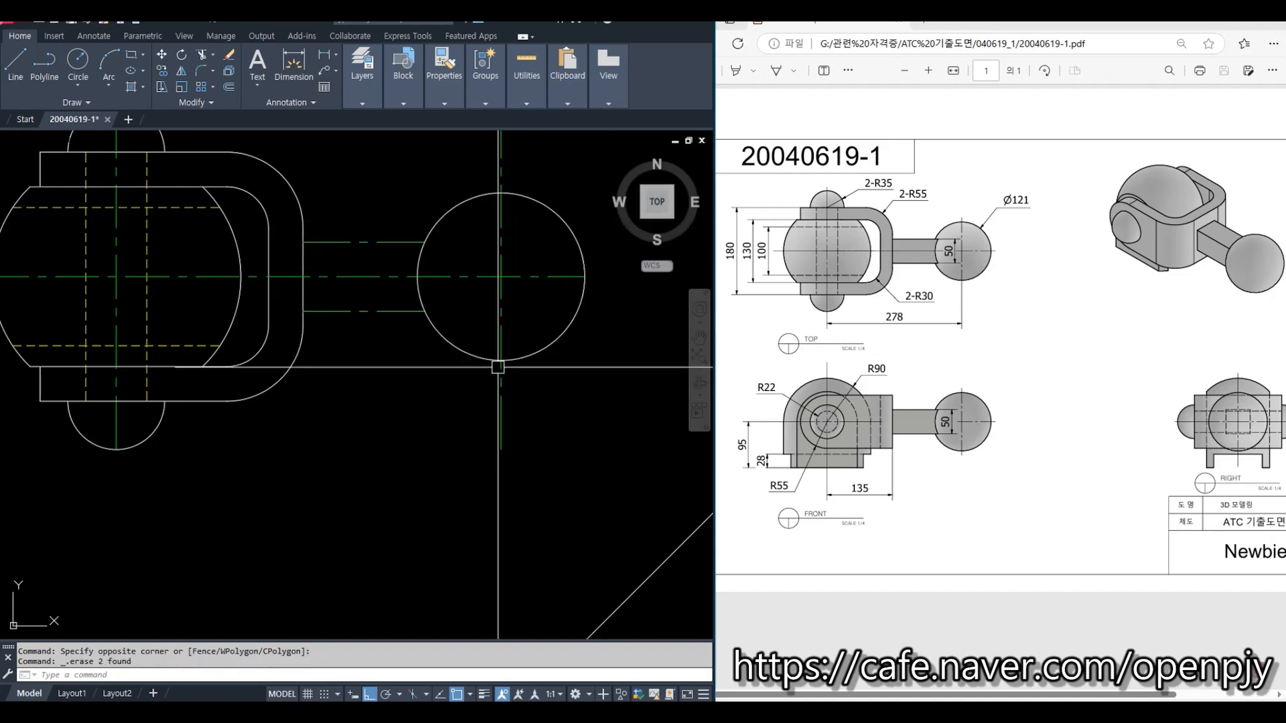
Step: Match the two trimmed bar edges in the top view to the visible-line properties of the diameter 121 circle
{"action": "left_click", "coordinate": [453, 347]}
{"action": "type", "text": "a"}
{"action": "key", "text": "Return"}
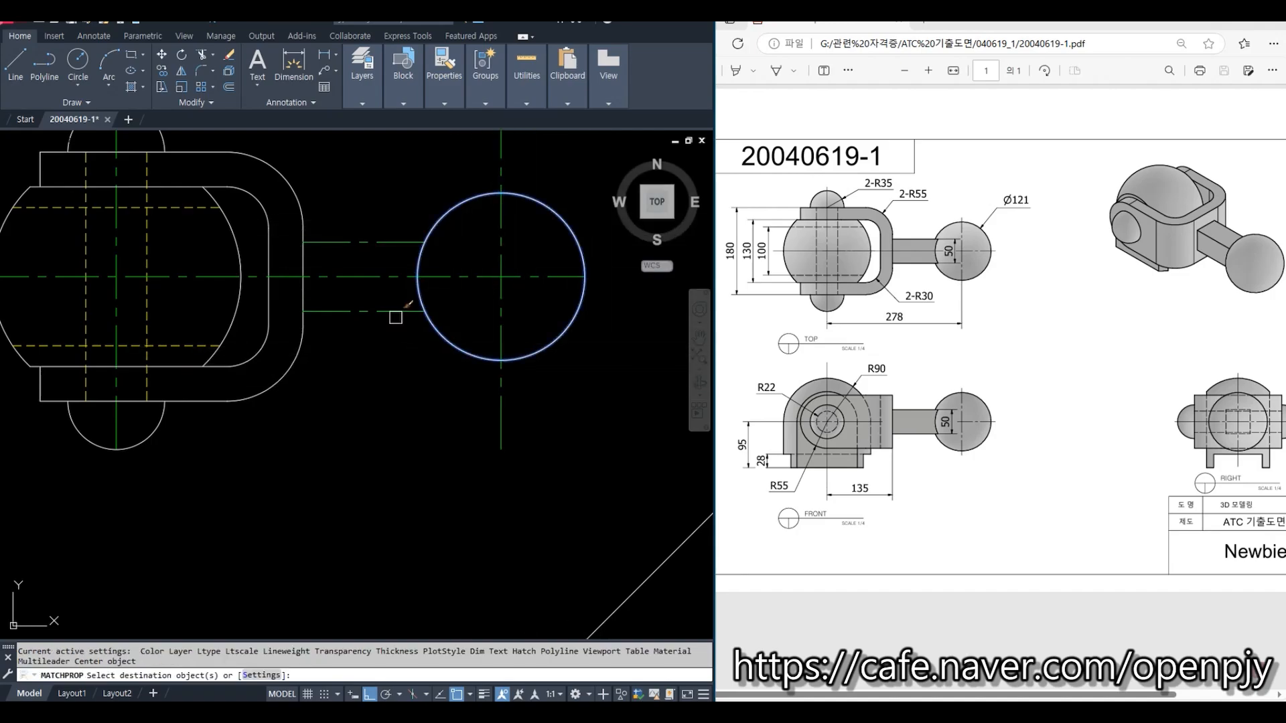
{"action": "key", "text": "Escape"}
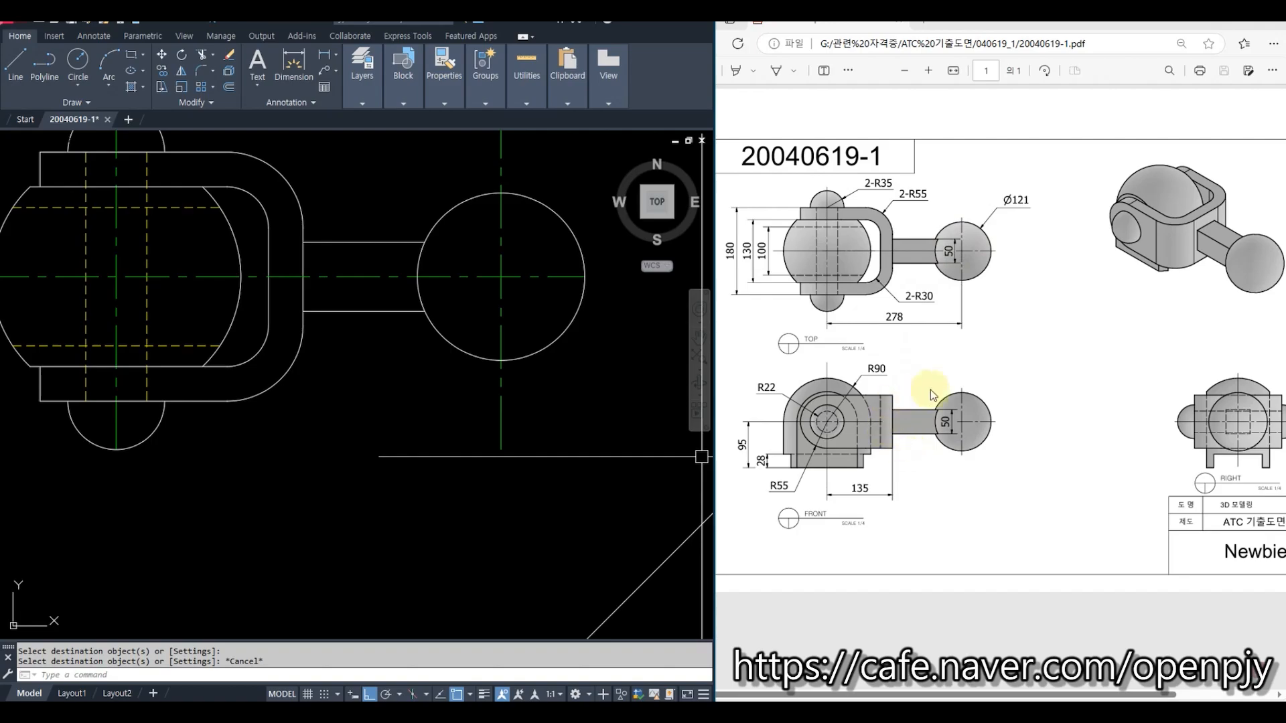
Step: Trim the overhanging ends of the diameter 121 circle's vertical centerline back to the circle in the top view
{"action": "scroll", "coordinate": [581, 389], "scroll_direction": "down", "scroll_amount": 2}
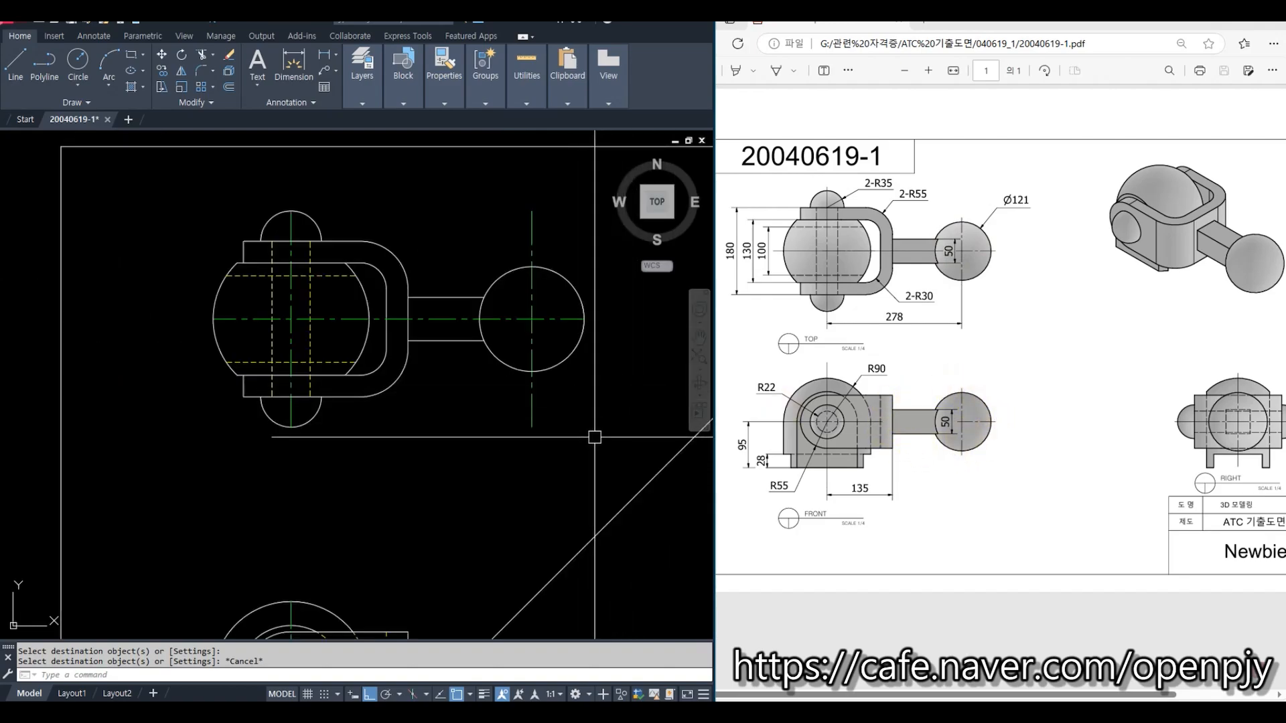
{"action": "mouse_move", "coordinate": [594, 436]}
{"action": "middle_mouse_down"}
{"action": "mouse_move", "coordinate": [534, 344]}
{"action": "mouse_move", "coordinate": [511, 355]}
{"action": "middle_mouse_up"}
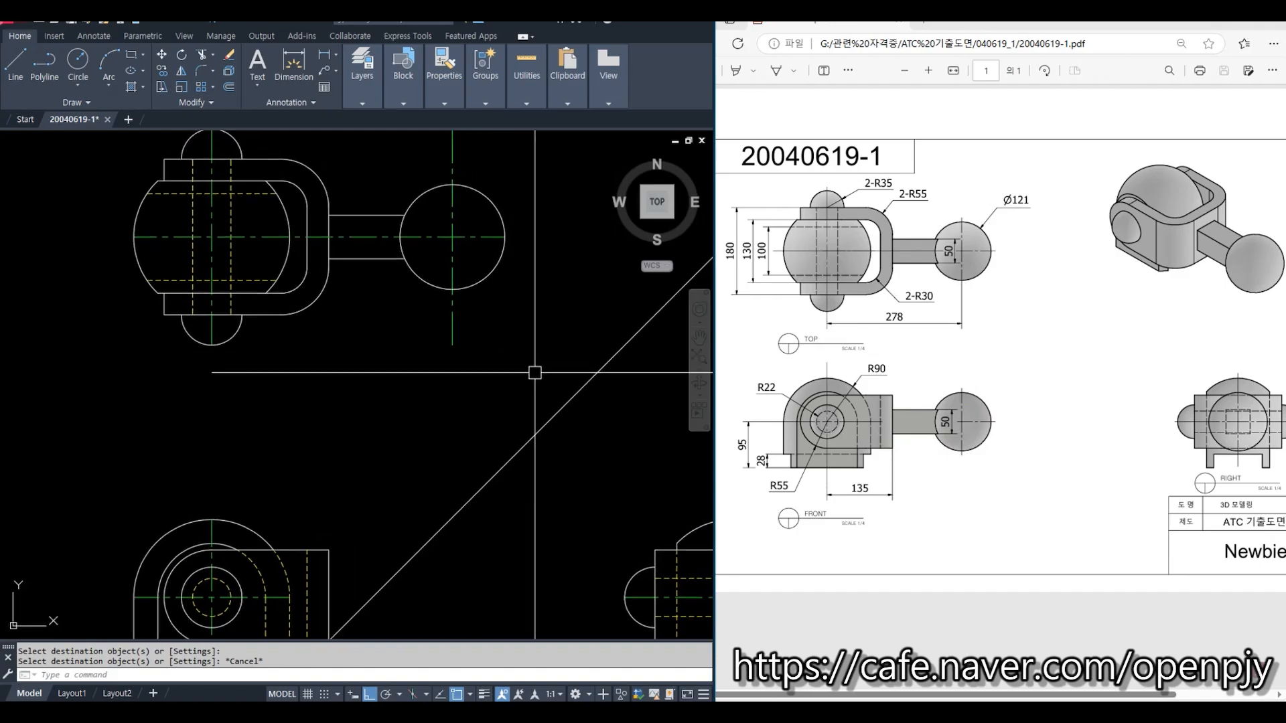
{"action": "scroll", "coordinate": [536, 373], "scroll_direction": "down", "scroll_amount": 2}
{"action": "type", "text": "tr"}
{"action": "key", "text": "Return"}
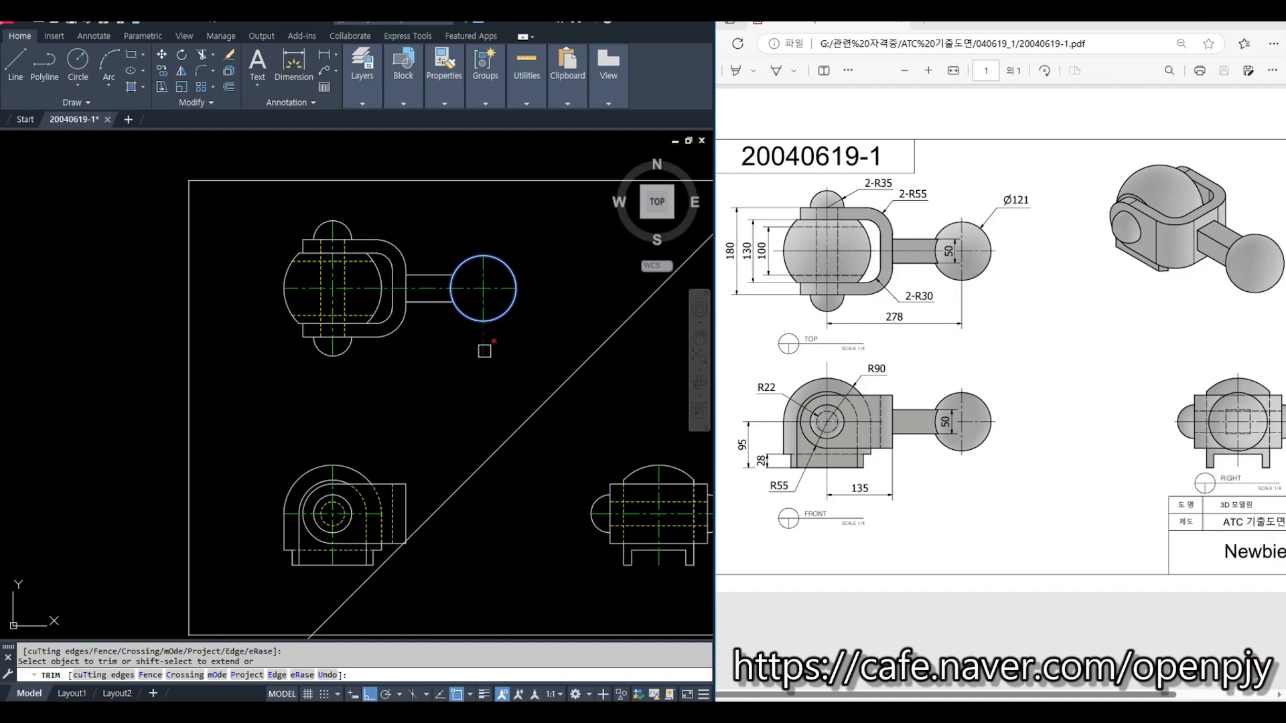
{"action": "key", "text": "Escape"}
{"action": "scroll", "coordinate": [508, 281], "scroll_direction": "up", "scroll_amount": 2}
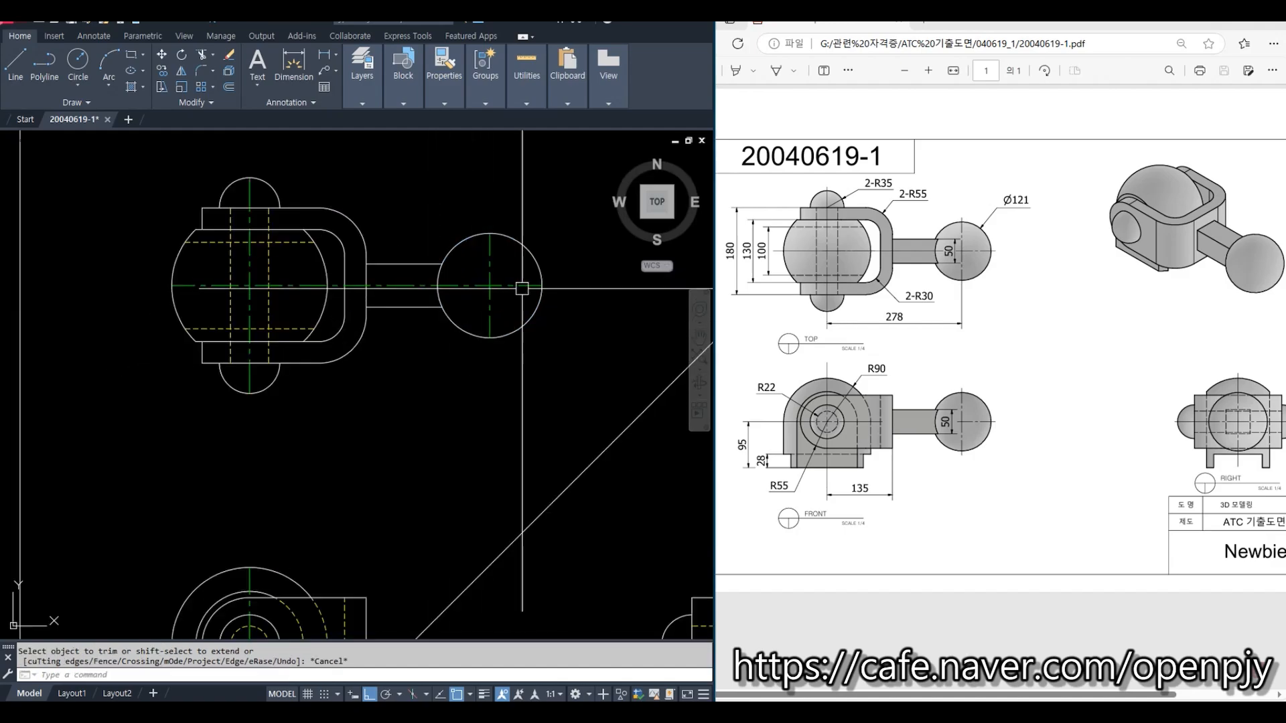
Step: Lengthen the ends of the top view's horizontal and vertical centerlines by a delta of 5
{"action": "middle_click_drag", "start_coordinate": [436, 371], "coordinate": [468, 409]}
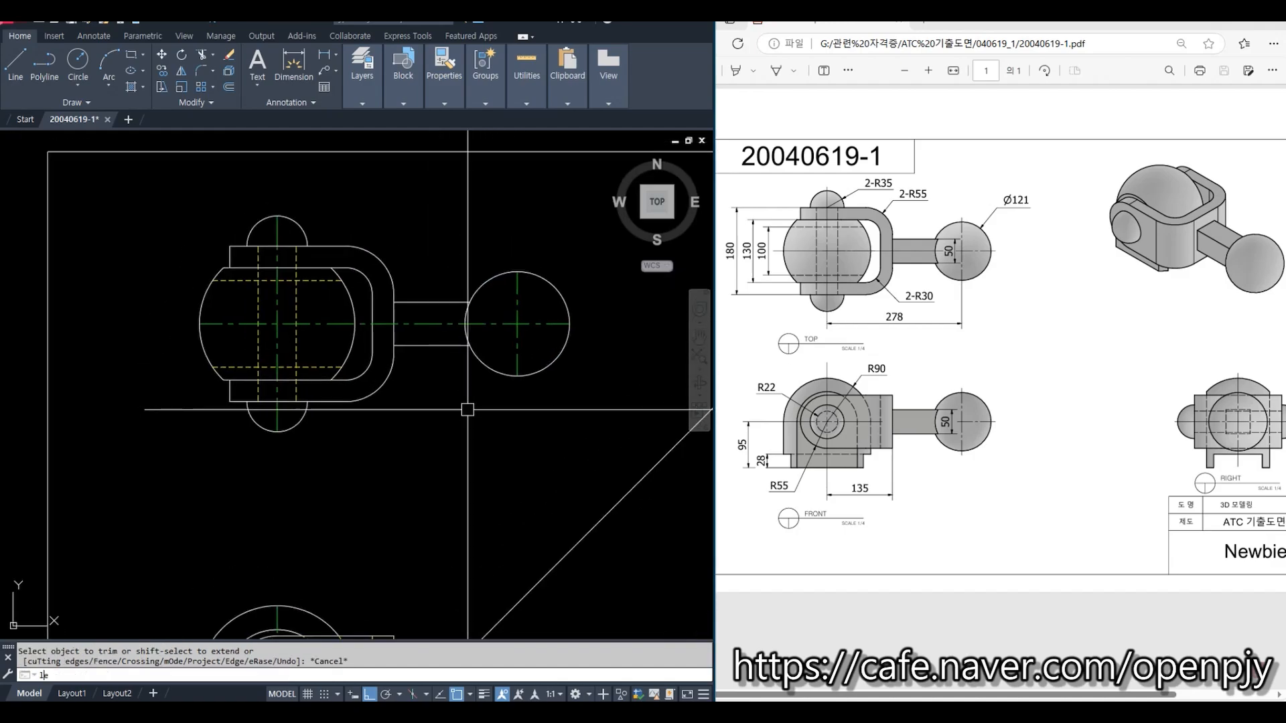
{"action": "type", "text": "len"}
{"action": "key", "text": "Return"}
{"action": "type", "text": "de"}
{"action": "key", "text": "Return"}
{"action": "type", "text": "5"}
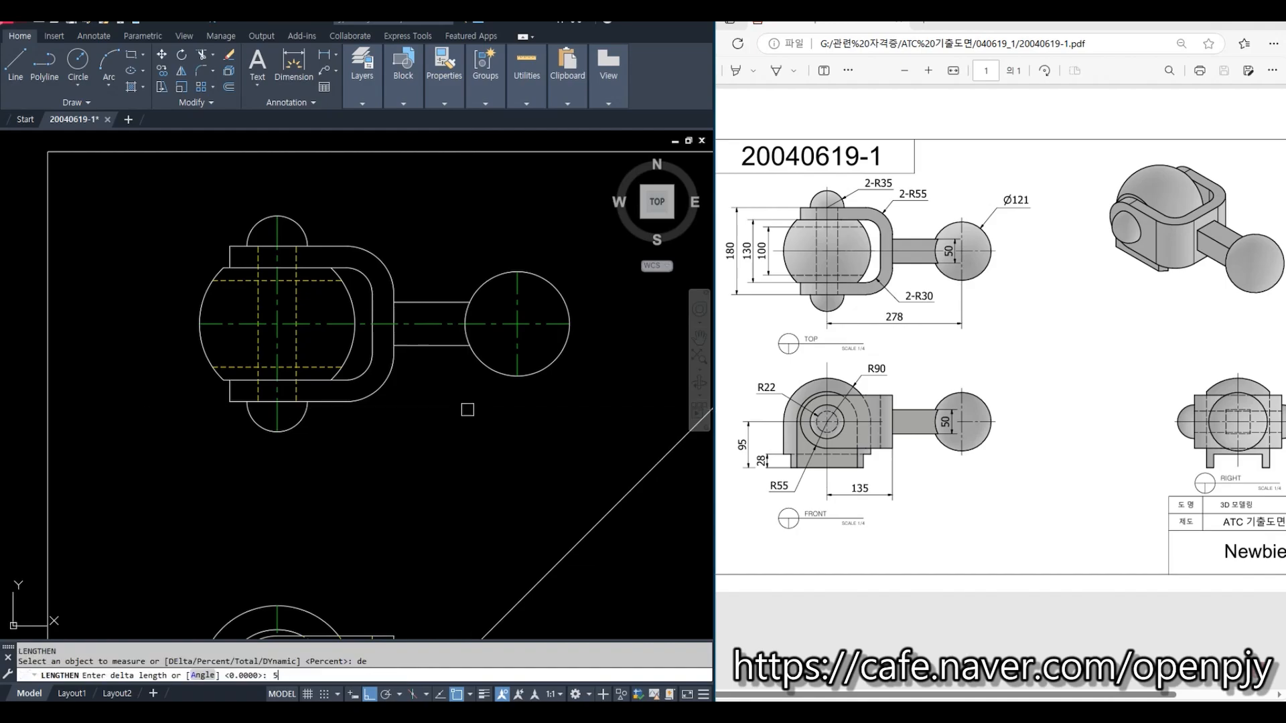
{"action": "key", "text": "Return"}
{"action": "left_click", "coordinate": [545, 326]}
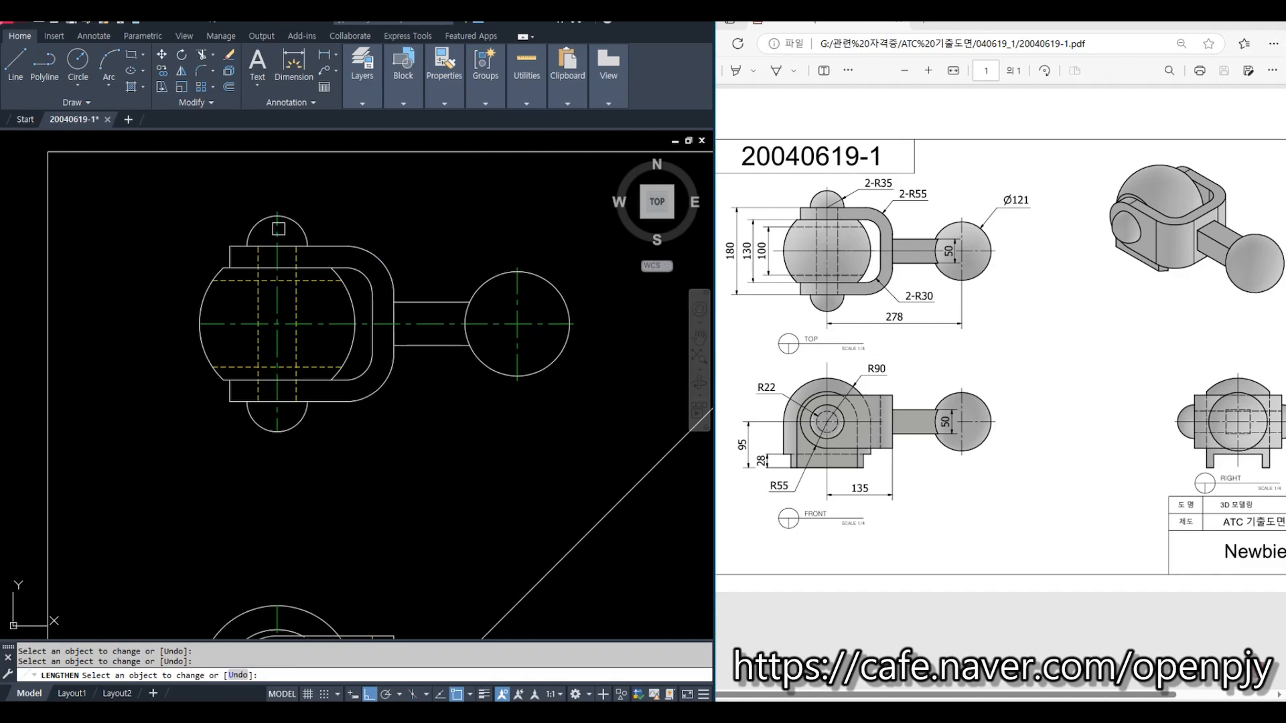
{"action": "left_click", "coordinate": [232, 324]}
{"action": "key", "text": "Escape"}
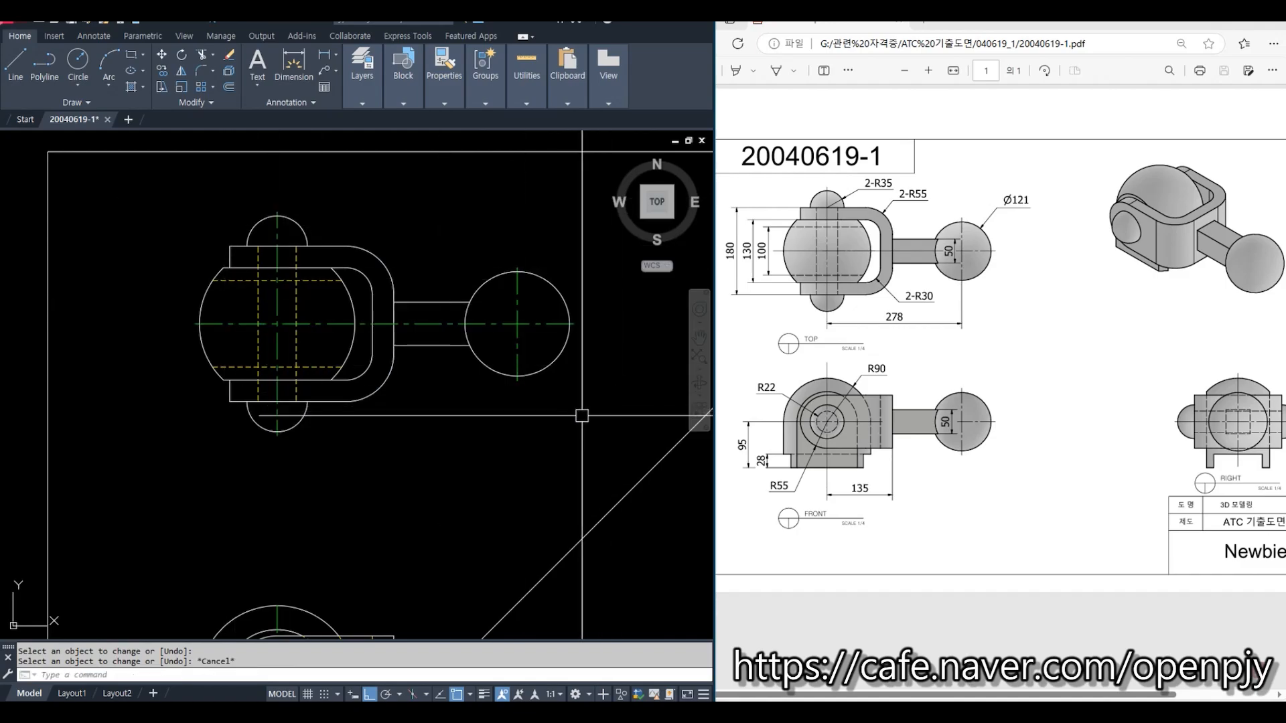
Step: Copy the bar edges, diameter 121 circle and its vertical centerline from the top view onto the front view's right edge at the horizontal centerline level
{"action": "middle_click_drag", "start_coordinate": [582, 427], "coordinate": [526, 348]}
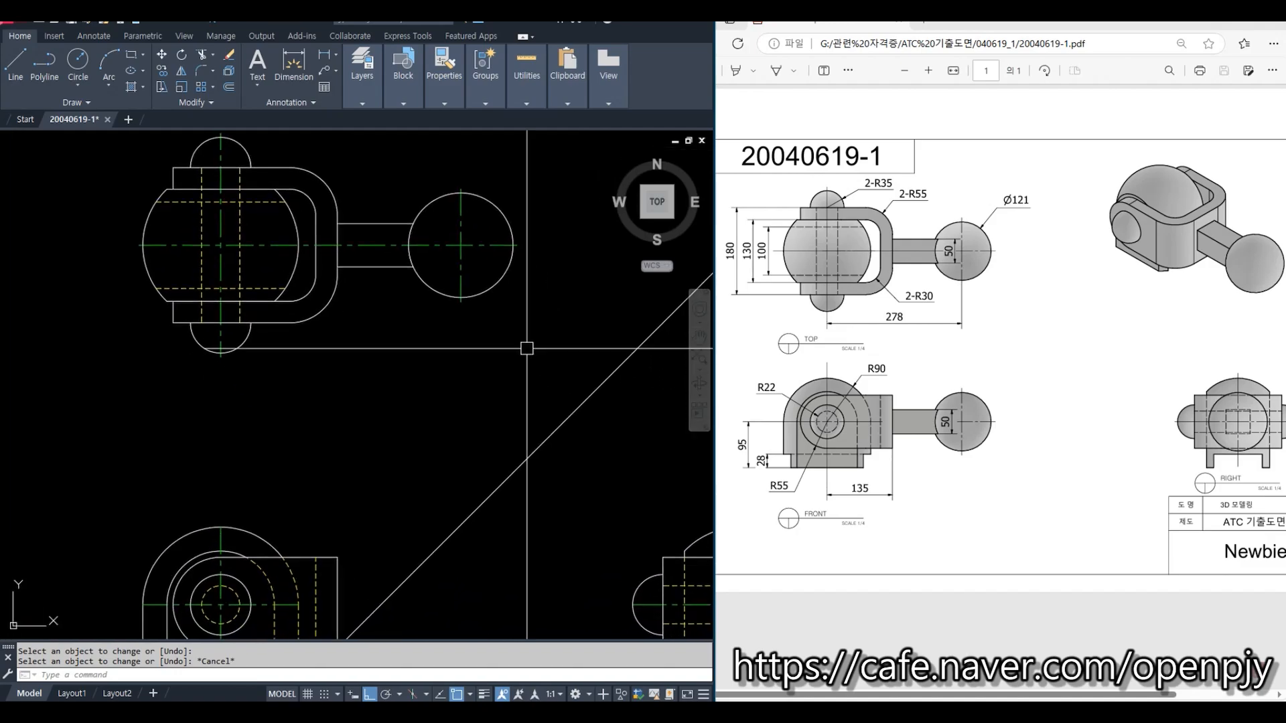
{"action": "type", "text": "co"}
{"action": "key", "text": "Return"}
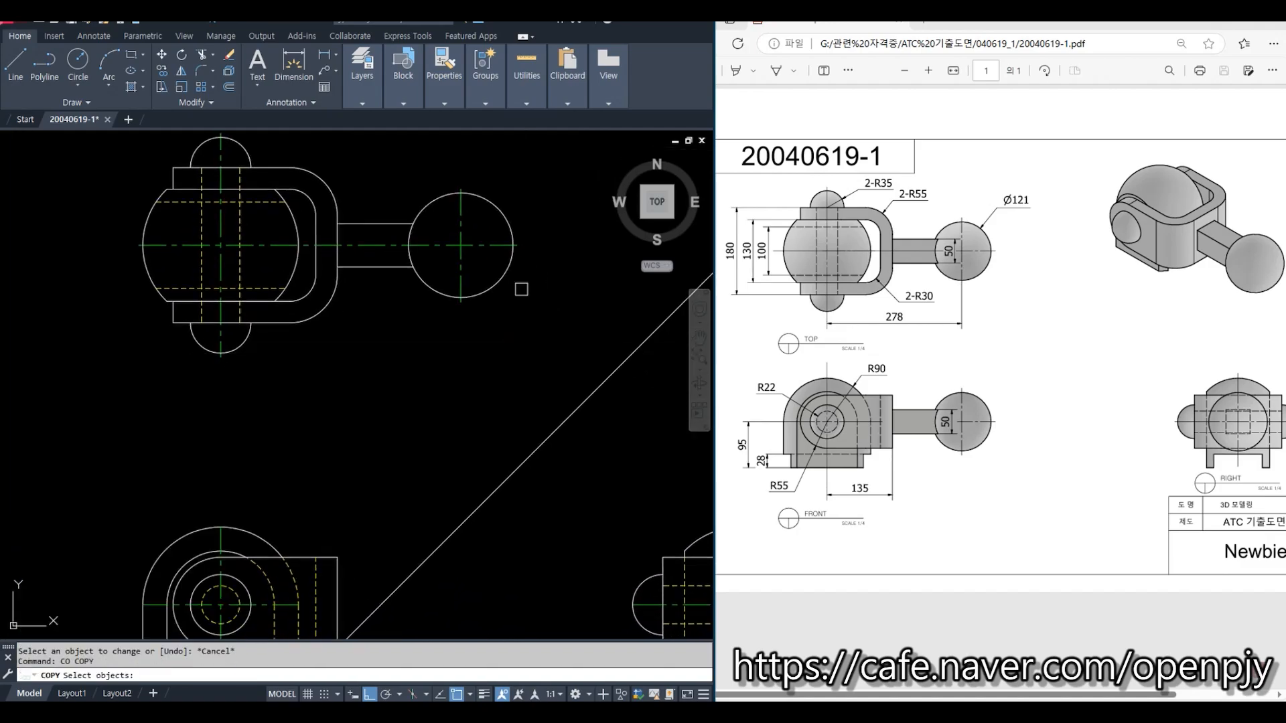
{"action": "left_click", "coordinate": [578, 341]}
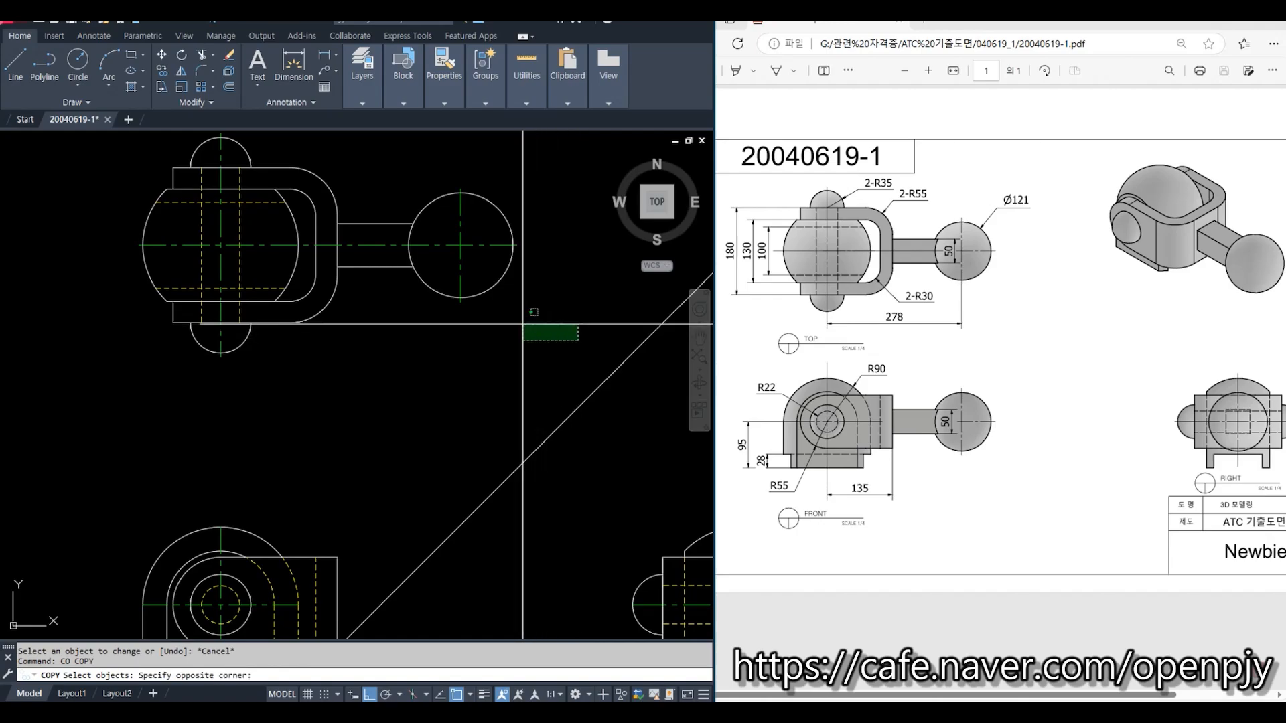
{"action": "left_click", "coordinate": [439, 253]}
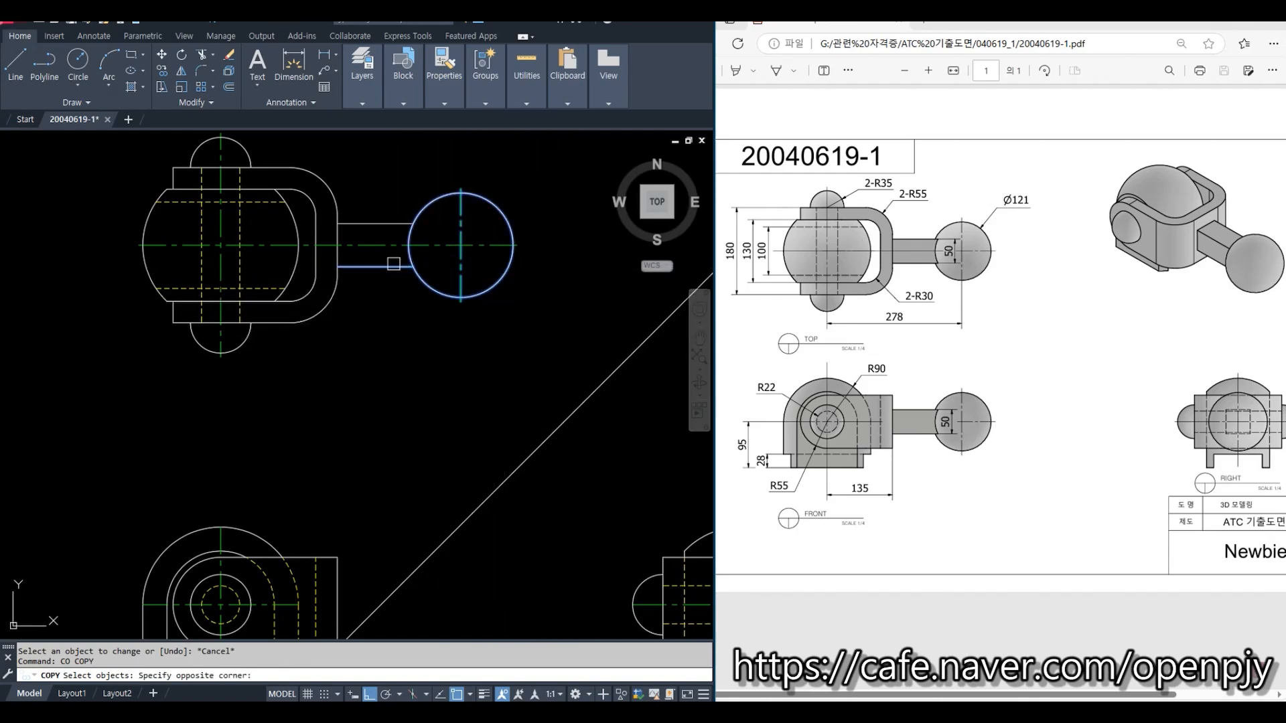
{"action": "left_click", "coordinate": [411, 231]}
{"action": "left_click", "coordinate": [377, 272]}
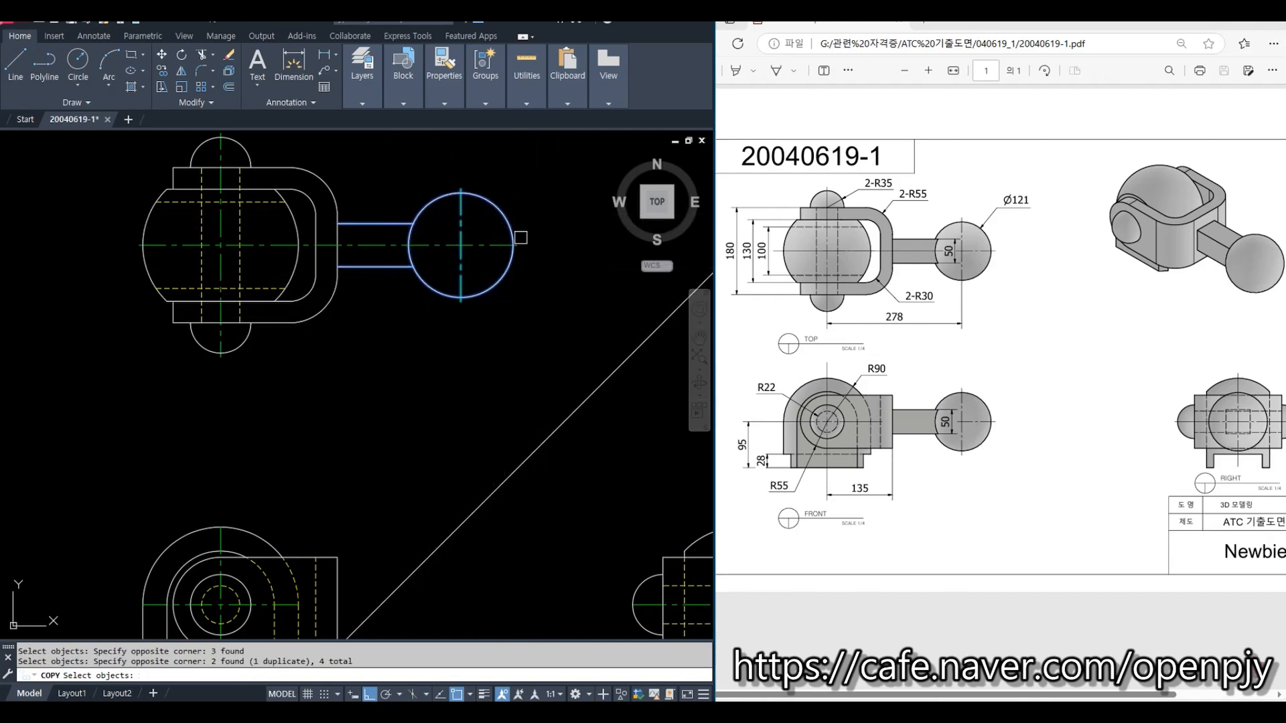
{"action": "key", "text": "Return"}
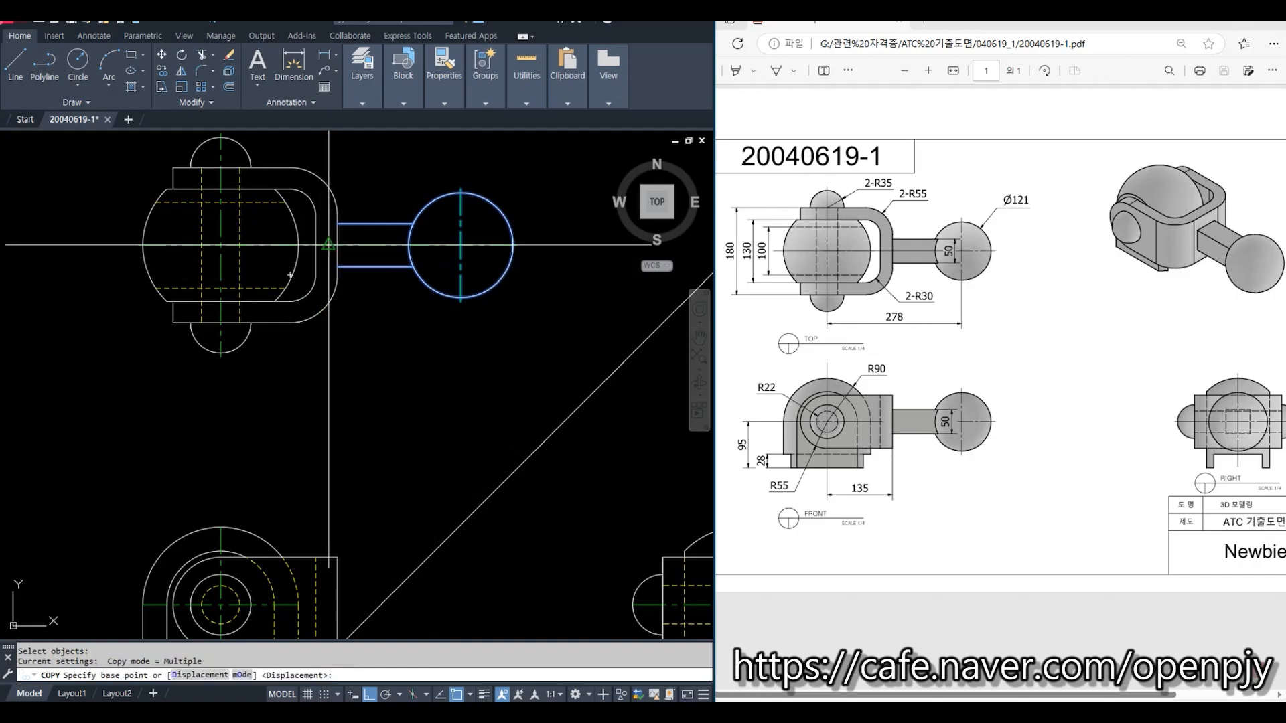
{"action": "scroll", "coordinate": [337, 243], "scroll_direction": "up", "scroll_amount": 4}
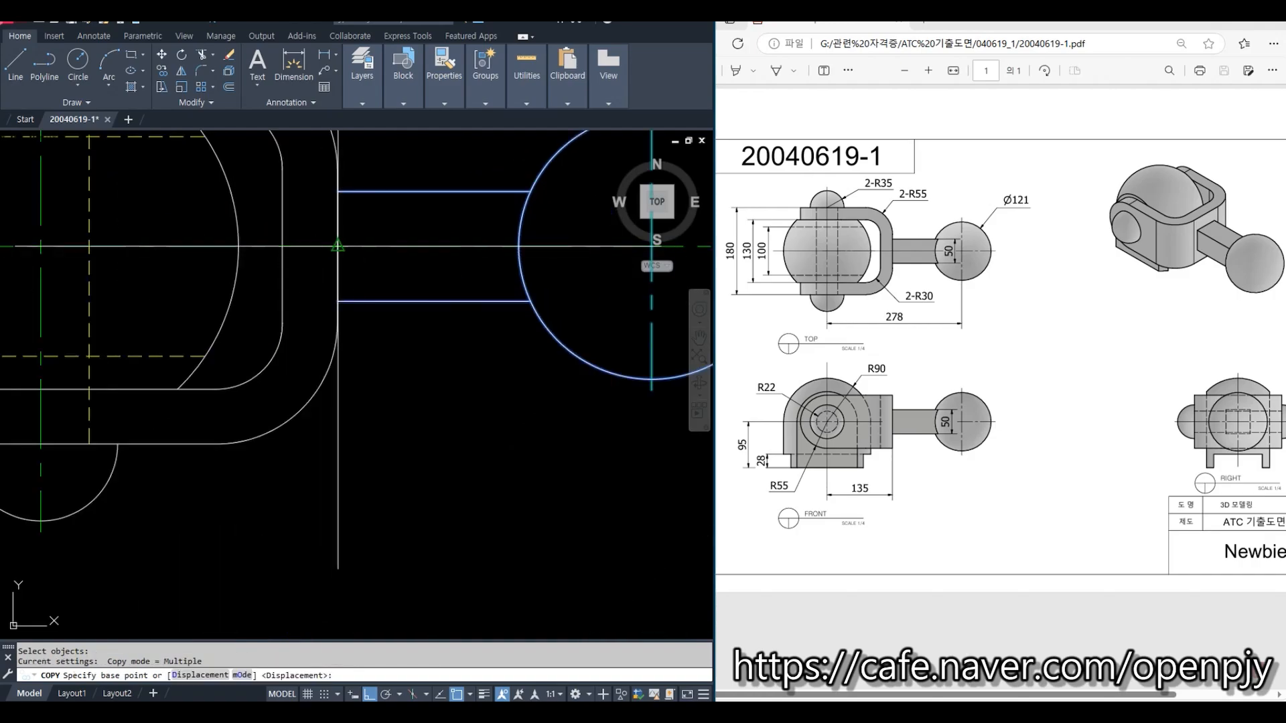
{"action": "left_click", "coordinate": [337, 247]}
{"action": "scroll", "coordinate": [355, 268], "scroll_direction": "down", "scroll_amount": 6}
{"action": "scroll", "coordinate": [366, 465], "scroll_direction": "up", "scroll_amount": 5}
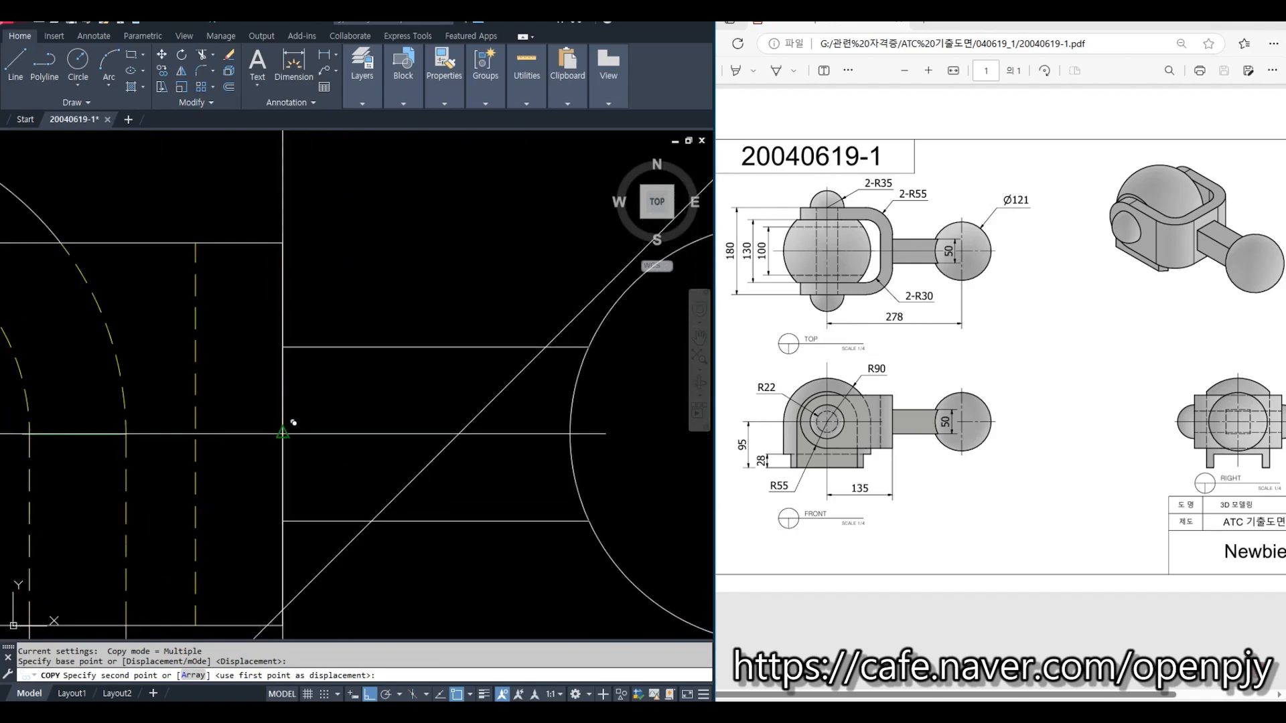
{"action": "left_click", "coordinate": [283, 434]}
{"action": "key", "text": "Escape"}
Step: Extend the front view's horizontal centerline to the far side of the copied diameter 121 circle
{"action": "scroll", "coordinate": [390, 501], "scroll_direction": "down", "scroll_amount": 4}
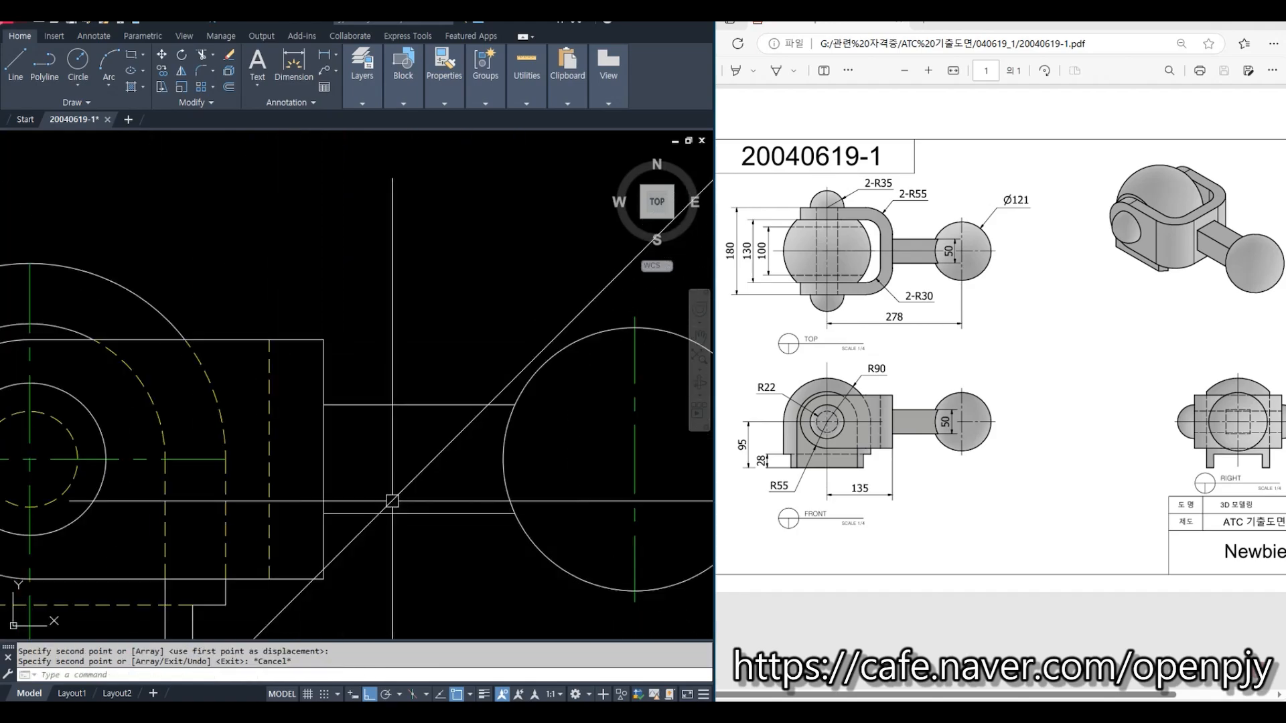
{"action": "middle_click_drag", "start_coordinate": [460, 568], "coordinate": [403, 503]}
{"action": "type", "text": "ex"}
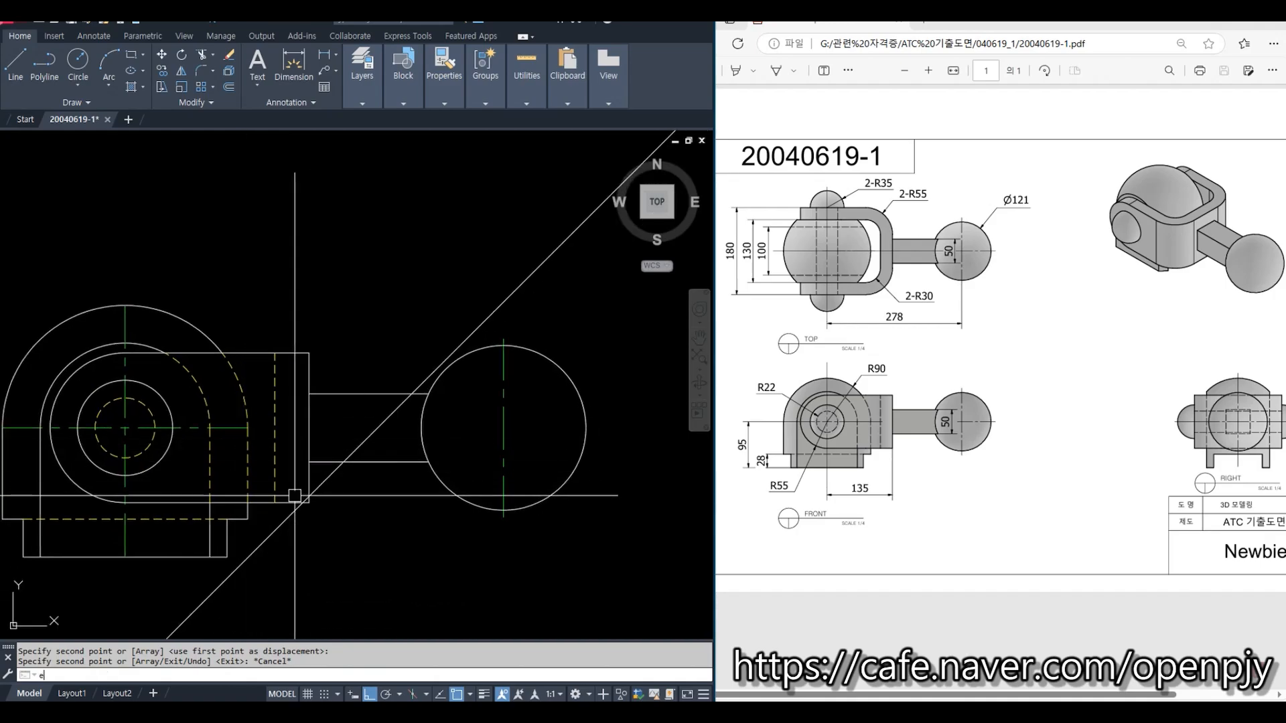
{"action": "key", "text": "Return"}
{"action": "left_click", "coordinate": [586, 427]}
{"action": "key", "text": "Return"}
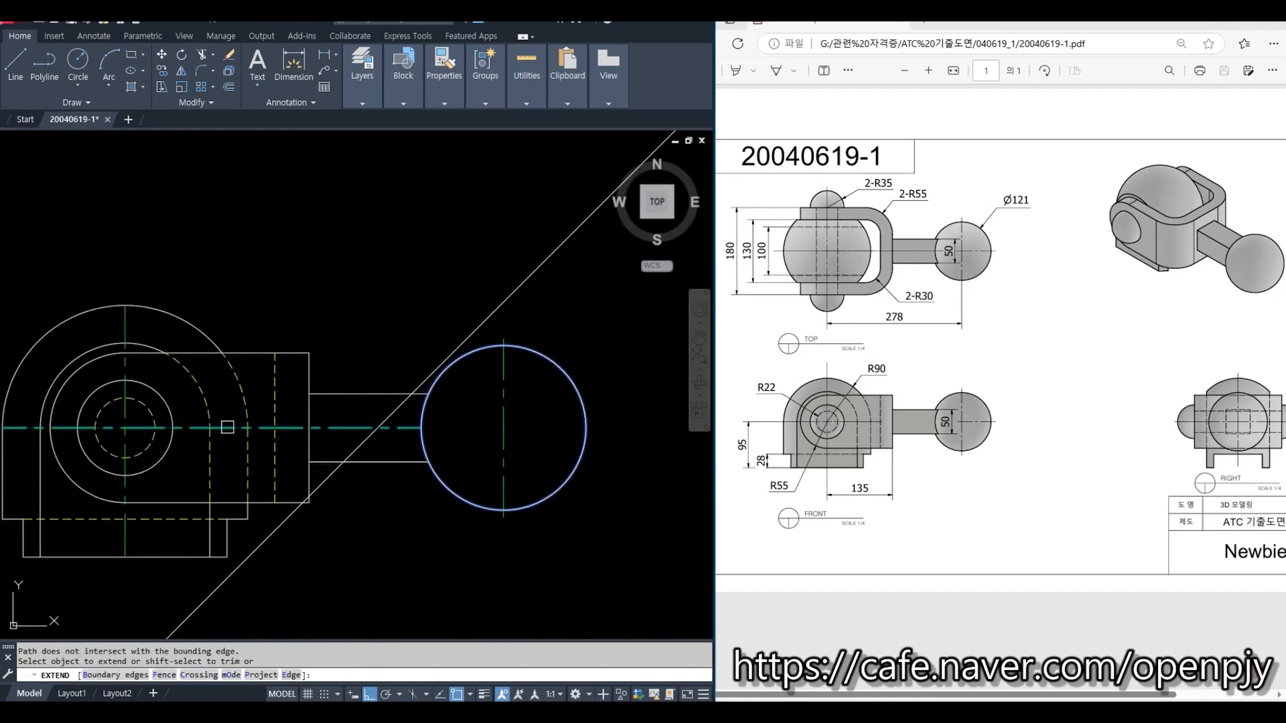
{"action": "left_click", "coordinate": [231, 426]}
{"action": "left_click", "coordinate": [358, 424]}
{"action": "key", "text": "Escape"}
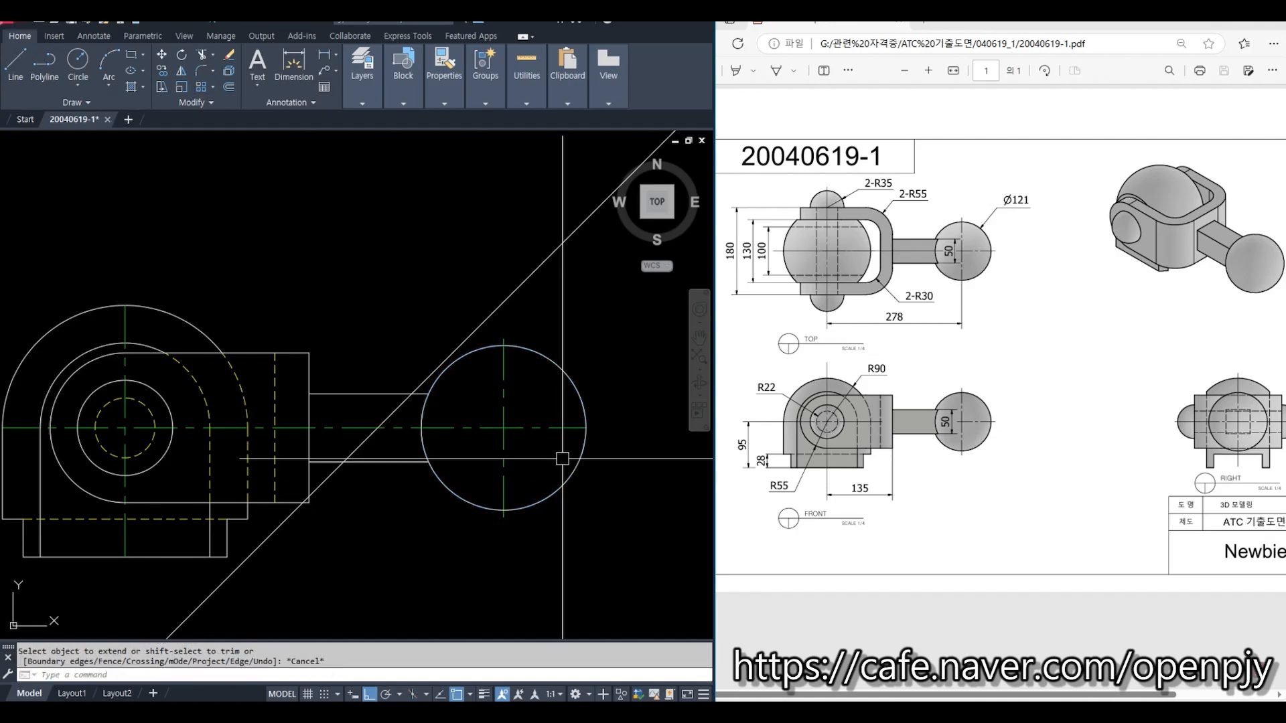
{"action": "left_click", "coordinate": [573, 389]}
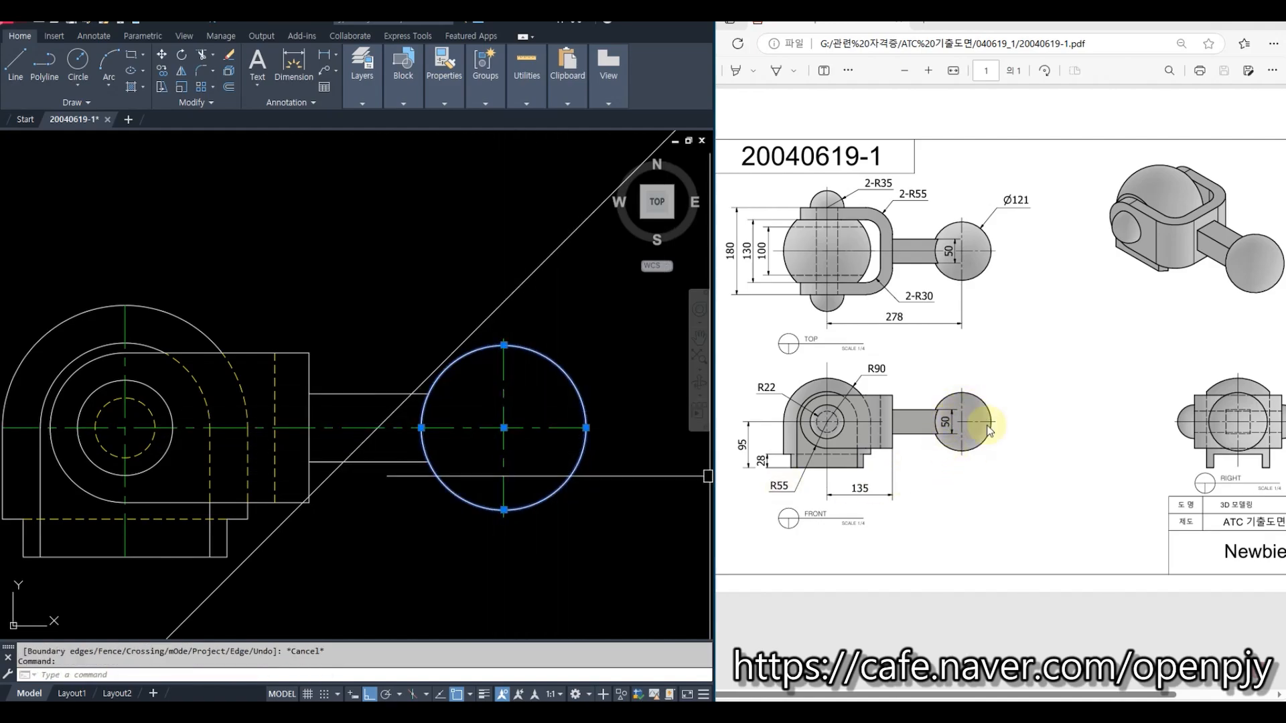
{"action": "key", "text": "Escape"}
{"action": "key", "text": "Escape"}
Step: Draw a 4-sided polygon circumscribed about a radius 25 circle, centered on the centerline intersection of the right view
{"action": "scroll", "coordinate": [539, 481], "scroll_direction": "down", "scroll_amount": 2}
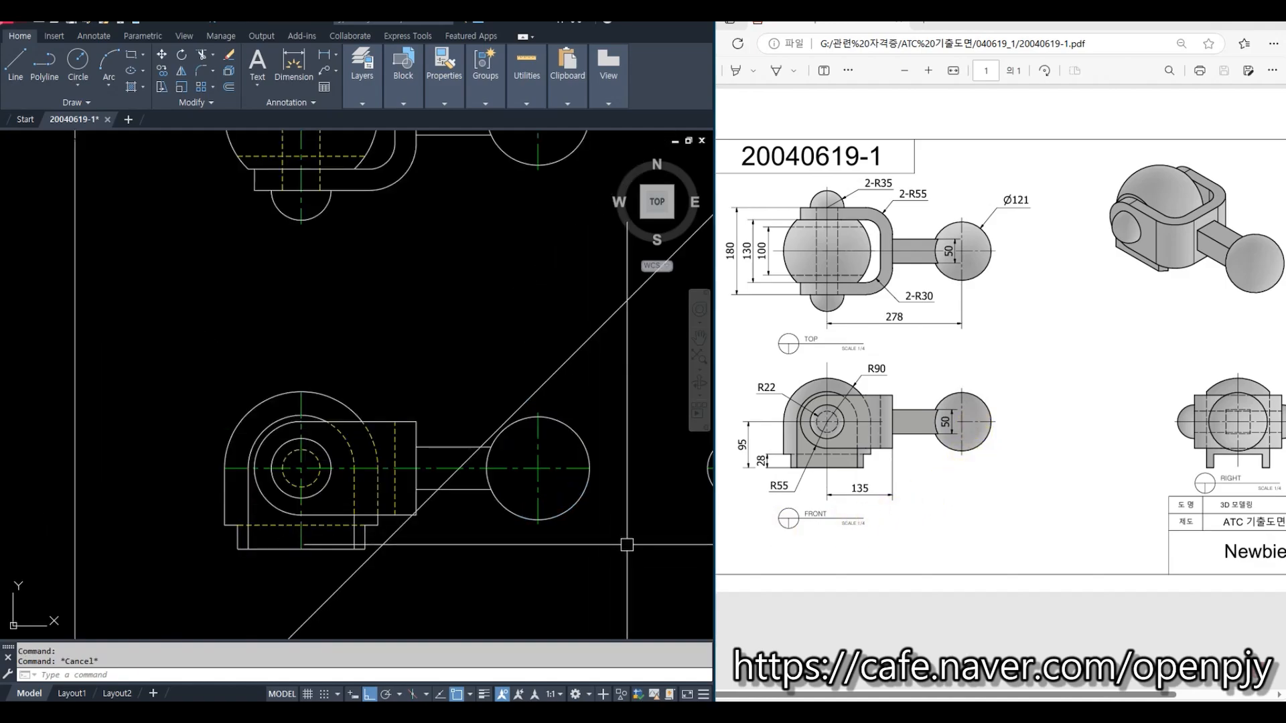
{"action": "middle_click_drag", "start_coordinate": [615, 536], "coordinate": [298, 515]}
{"action": "scroll", "coordinate": [513, 493], "scroll_direction": "up", "scroll_amount": 3}
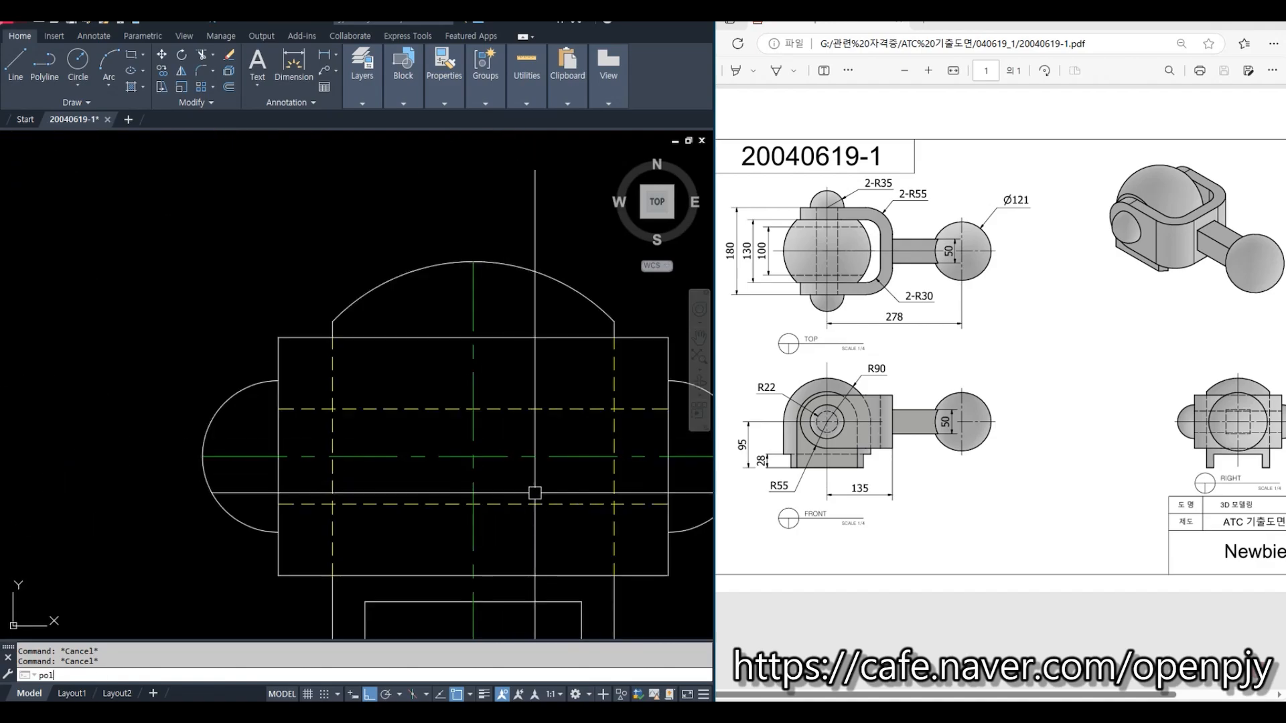
{"action": "type", "text": "pol"}
{"action": "key", "text": "Return"}
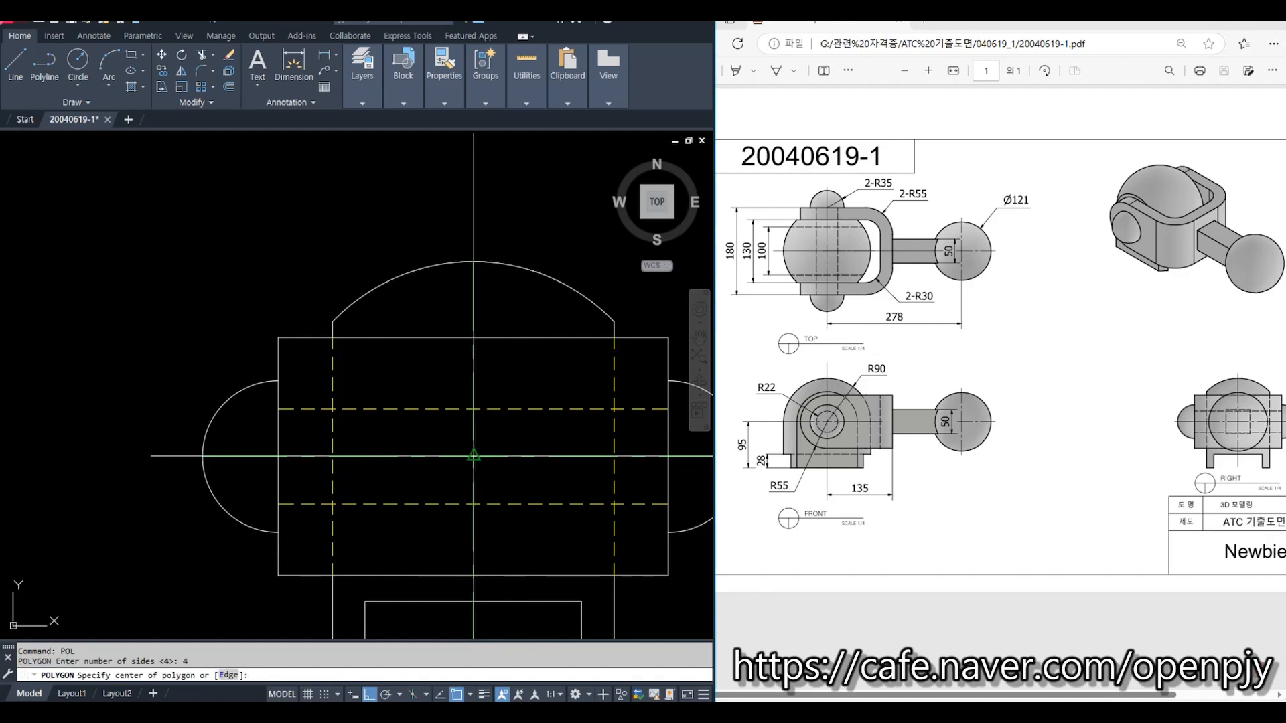
{"action": "left_click", "coordinate": [474, 456]}
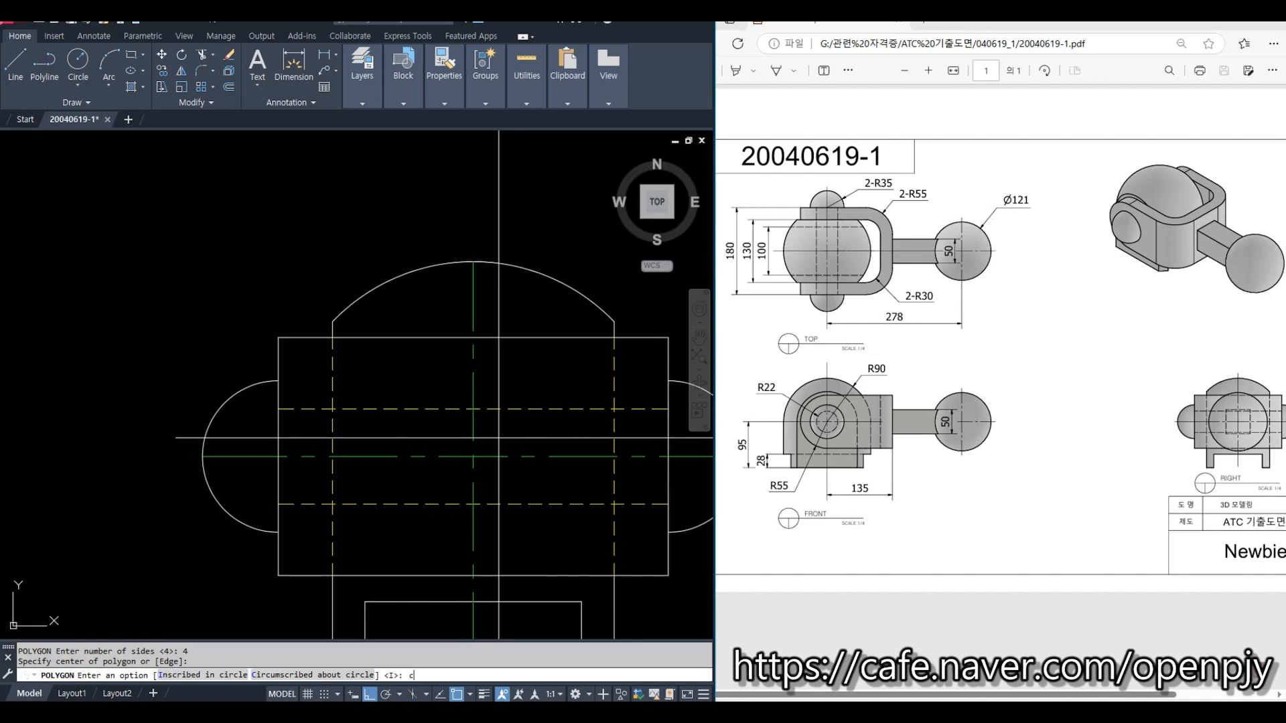
{"action": "type", "text": "c"}
{"action": "key", "text": "Return"}
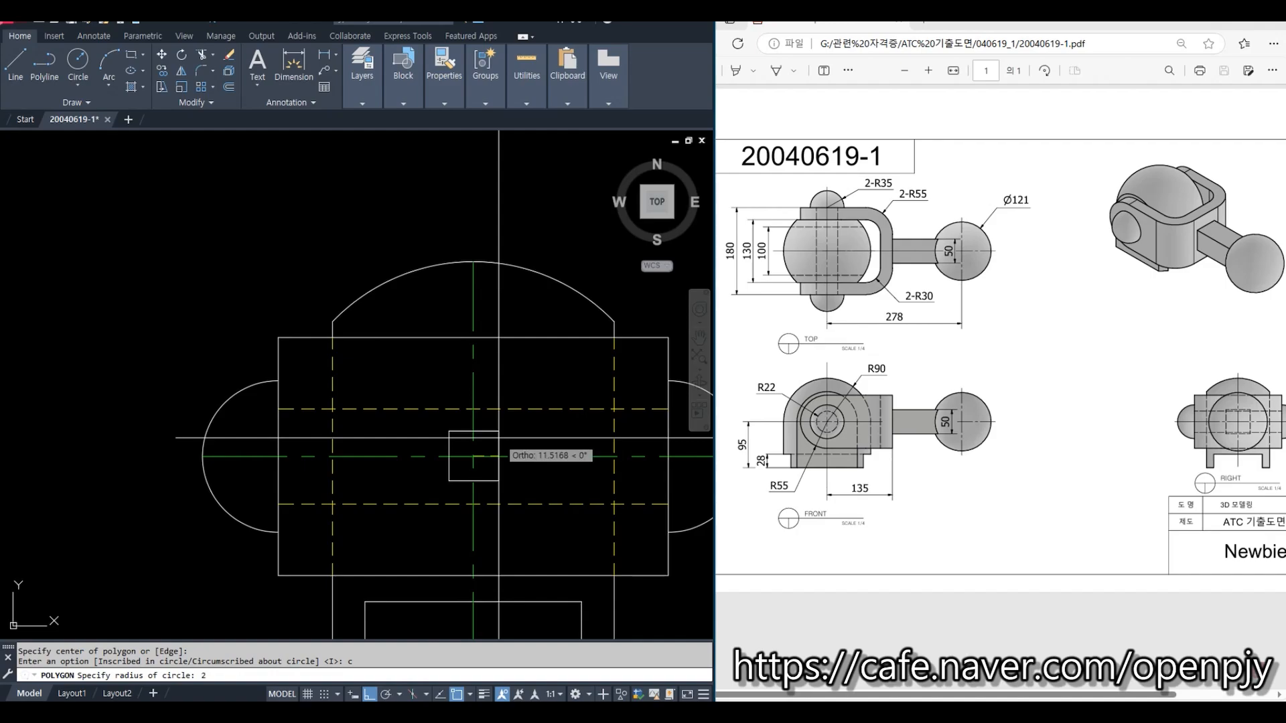
{"action": "key", "text": "Return"}
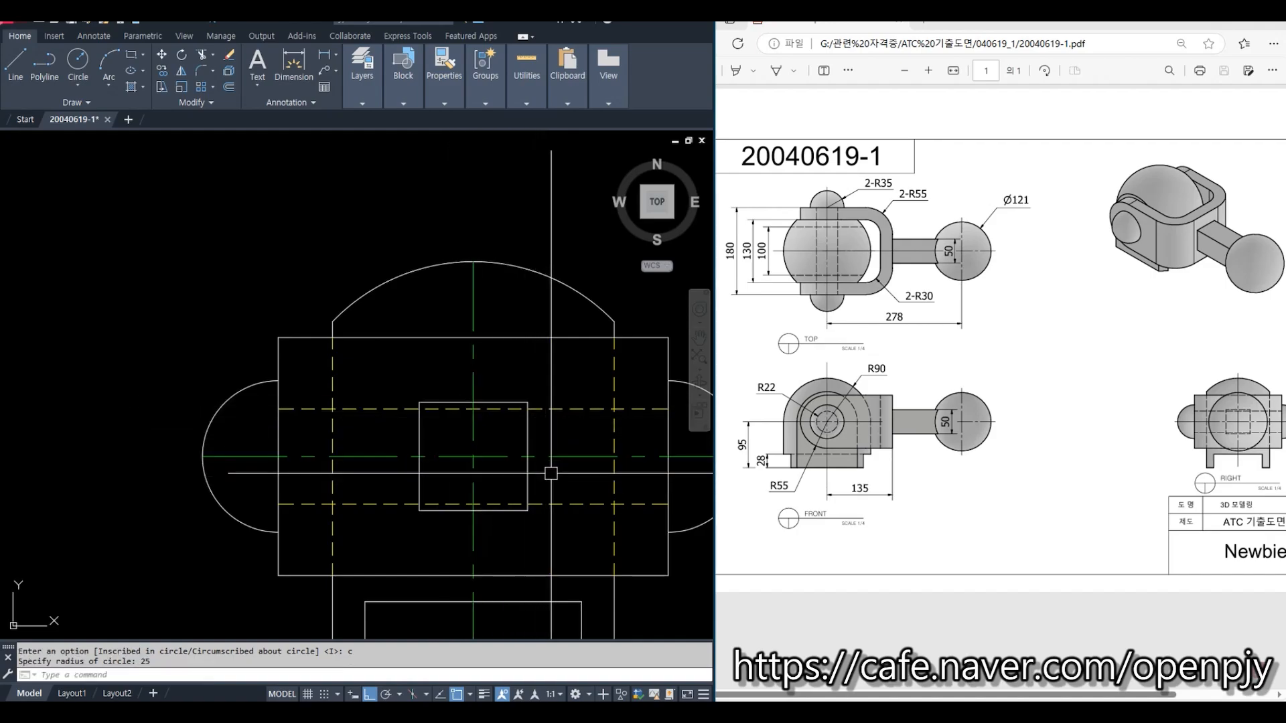
Step: Match the new square in the right view to the hidden-line properties of the upper horizontal dashed line
{"action": "left_click", "coordinate": [565, 408]}
{"action": "type", "text": "ma"}
{"action": "key", "text": "Return"}
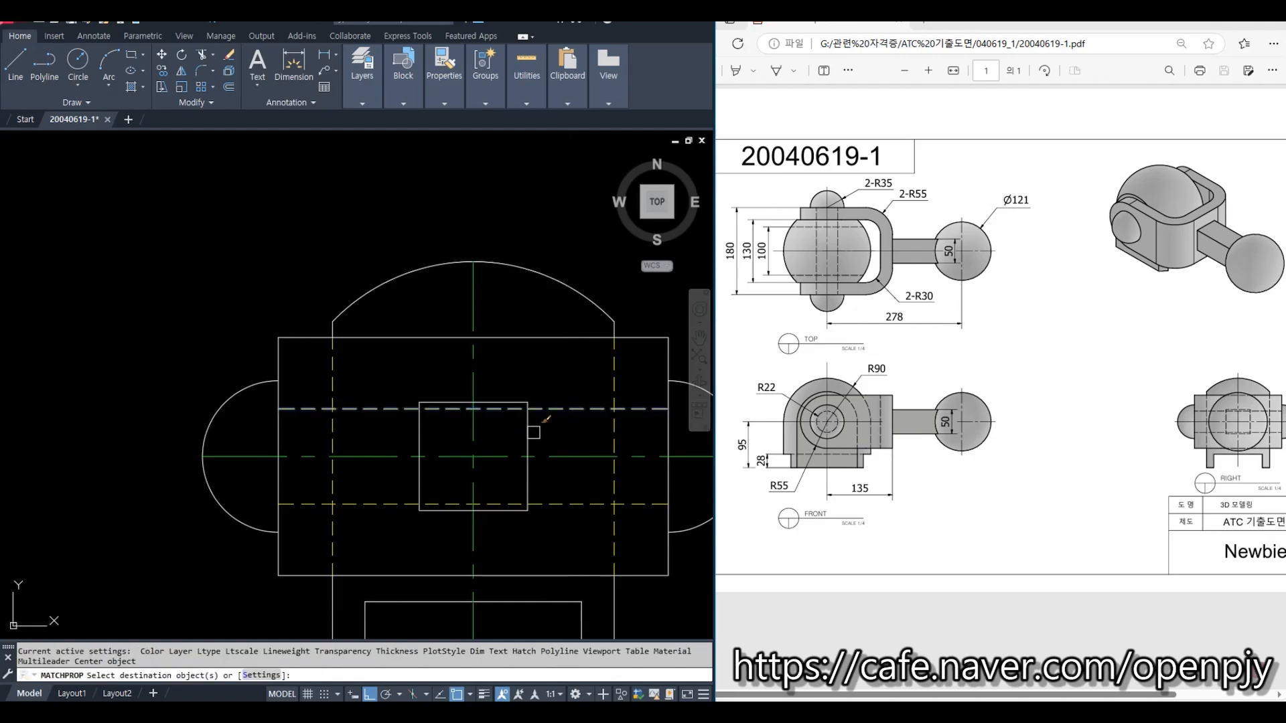
{"action": "key", "text": "Escape"}
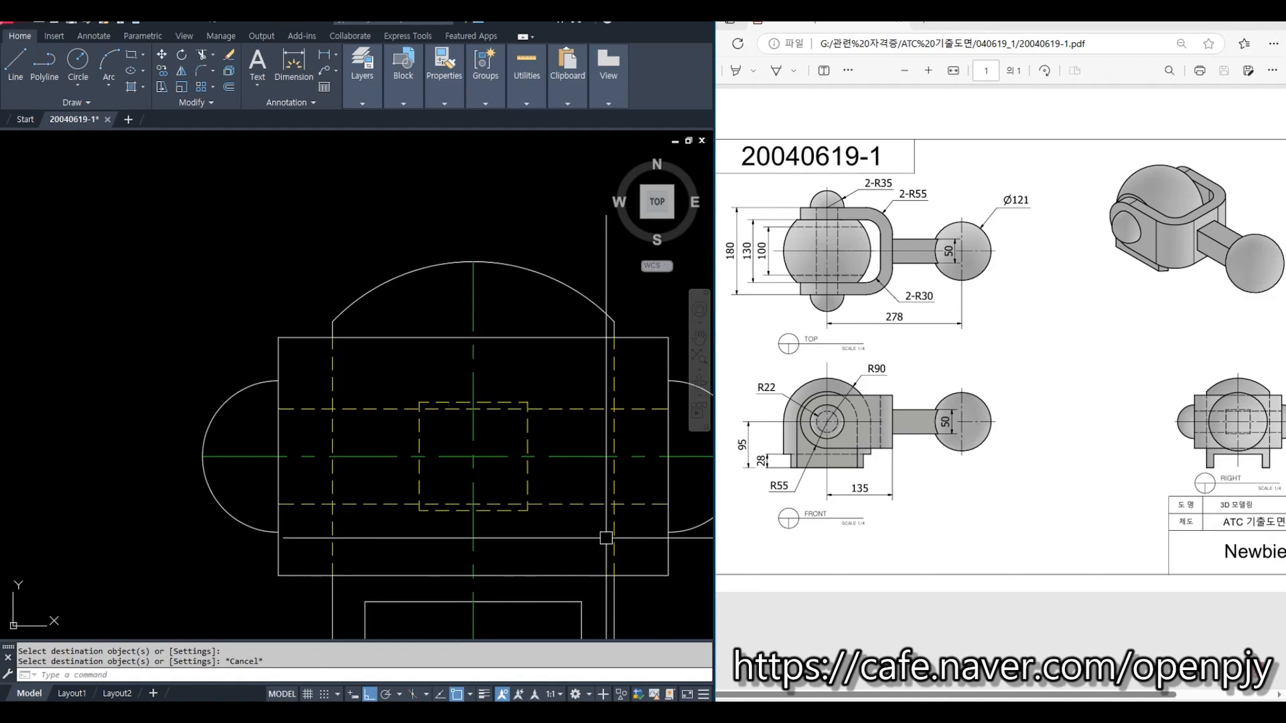
Step: Draw a diameter 121 circle centered on the centerline intersection of the right view
{"action": "middle_click_drag", "start_coordinate": [605, 539], "coordinate": [561, 527]}
{"action": "type", "text": "c"}
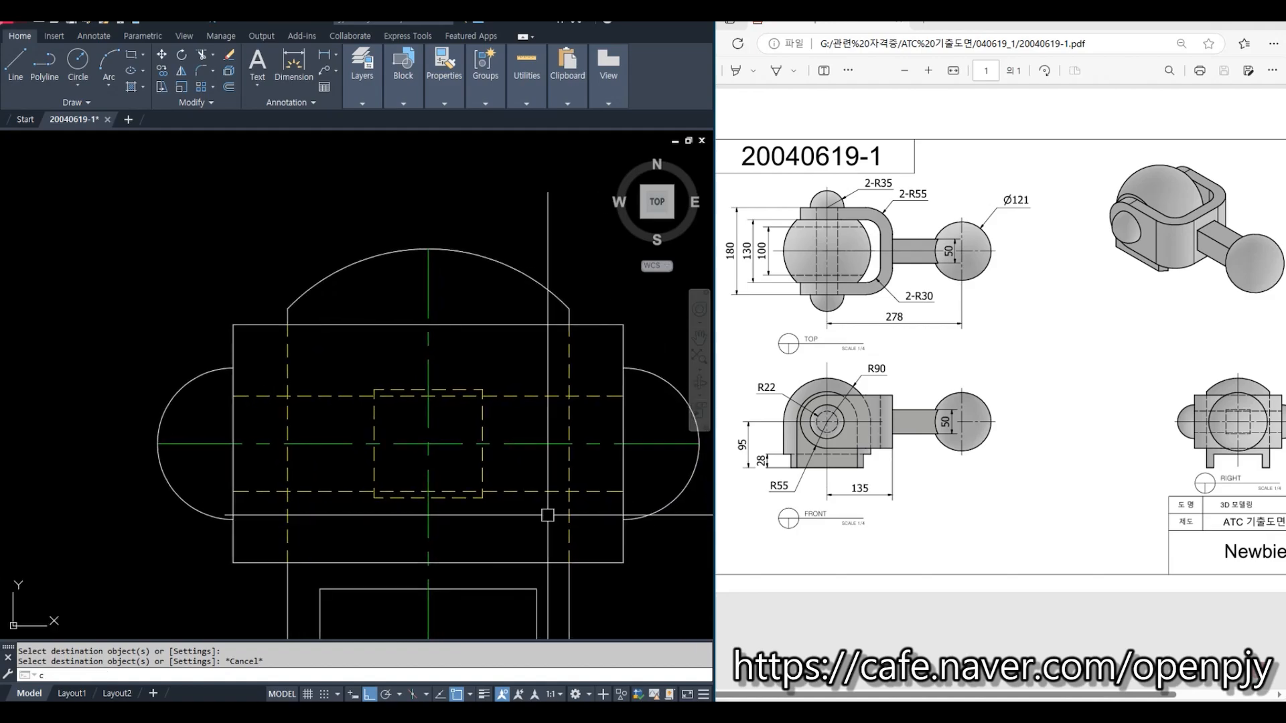
{"action": "key", "text": "Return"}
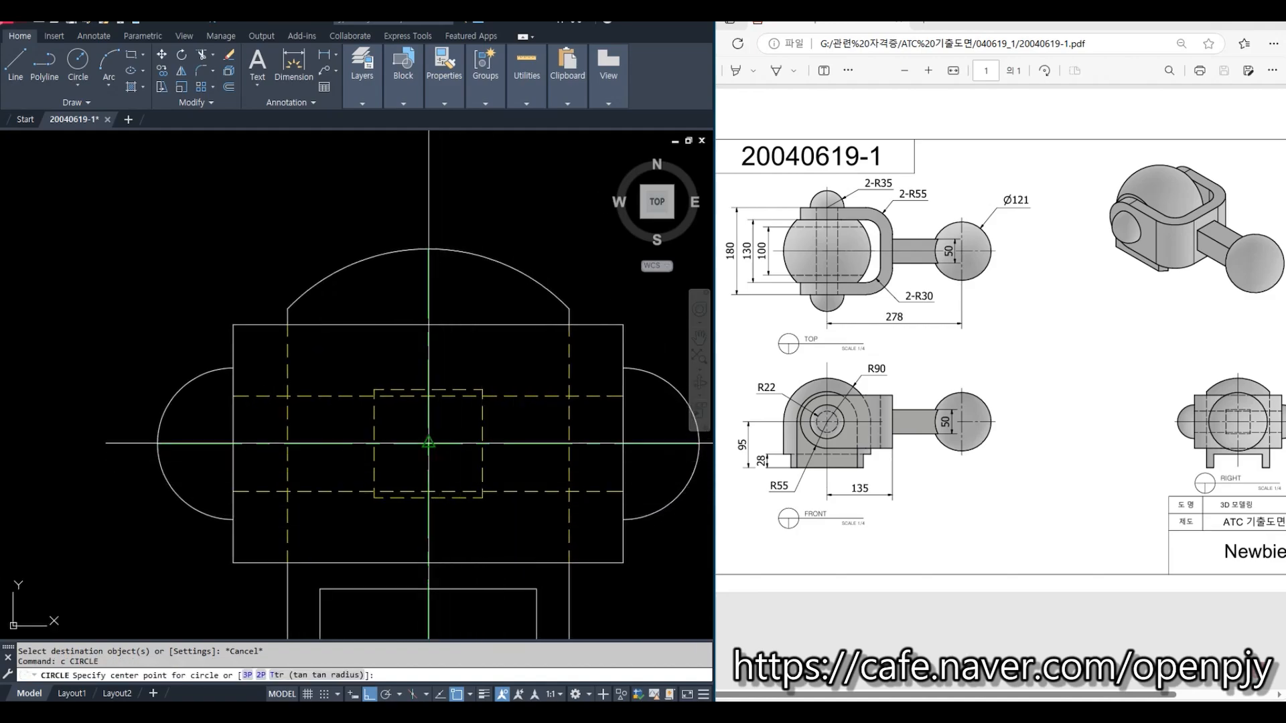
{"action": "left_click", "coordinate": [428, 442]}
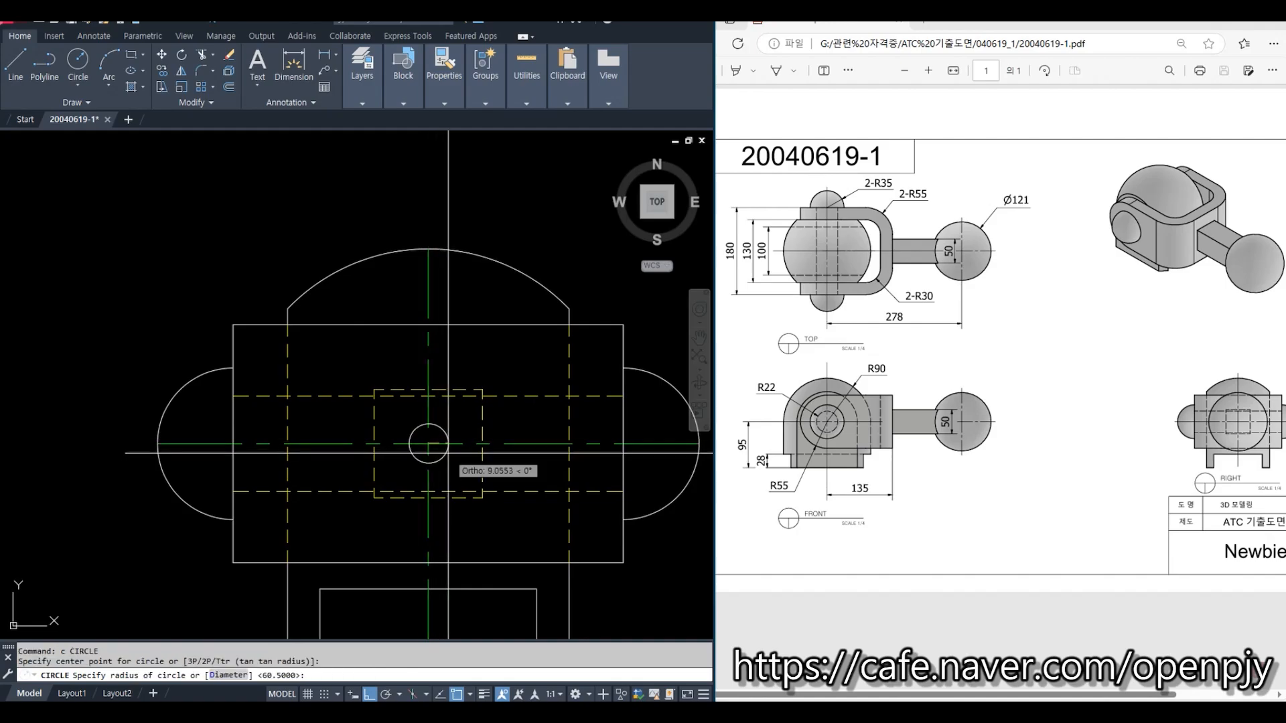
{"action": "type", "text": "d"}
{"action": "key", "text": "Return"}
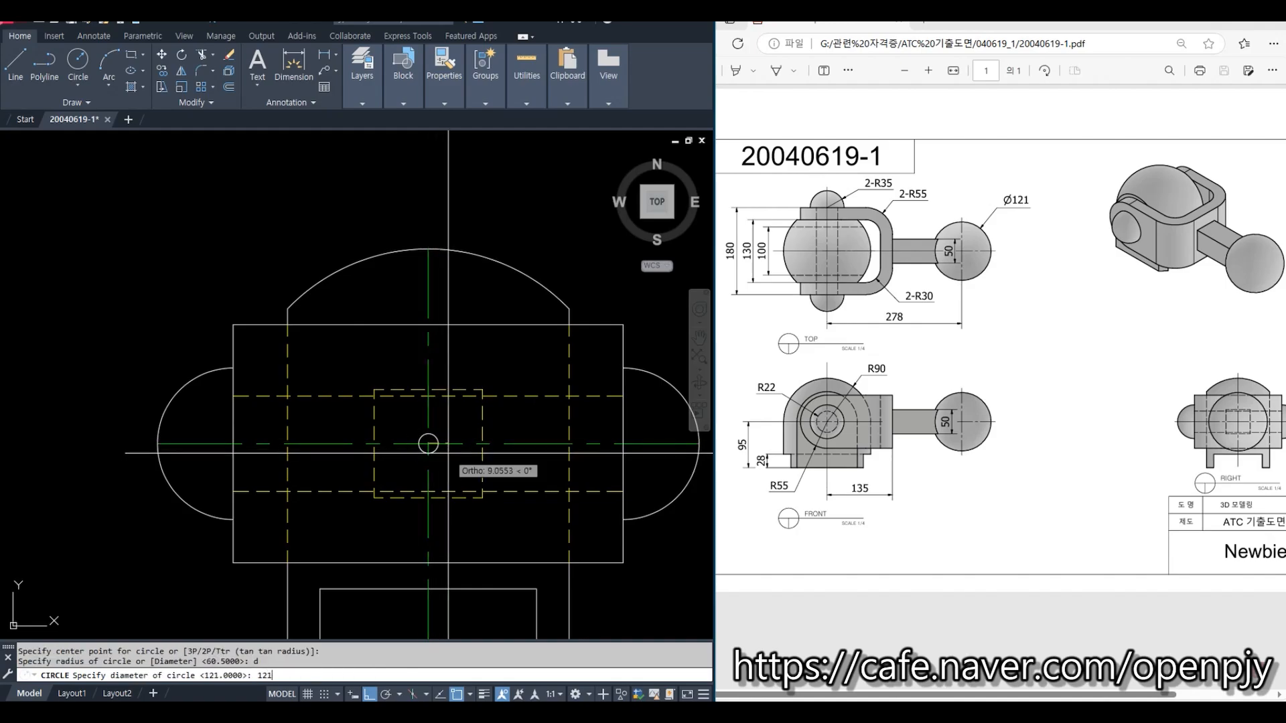
{"action": "key", "text": "Return"}
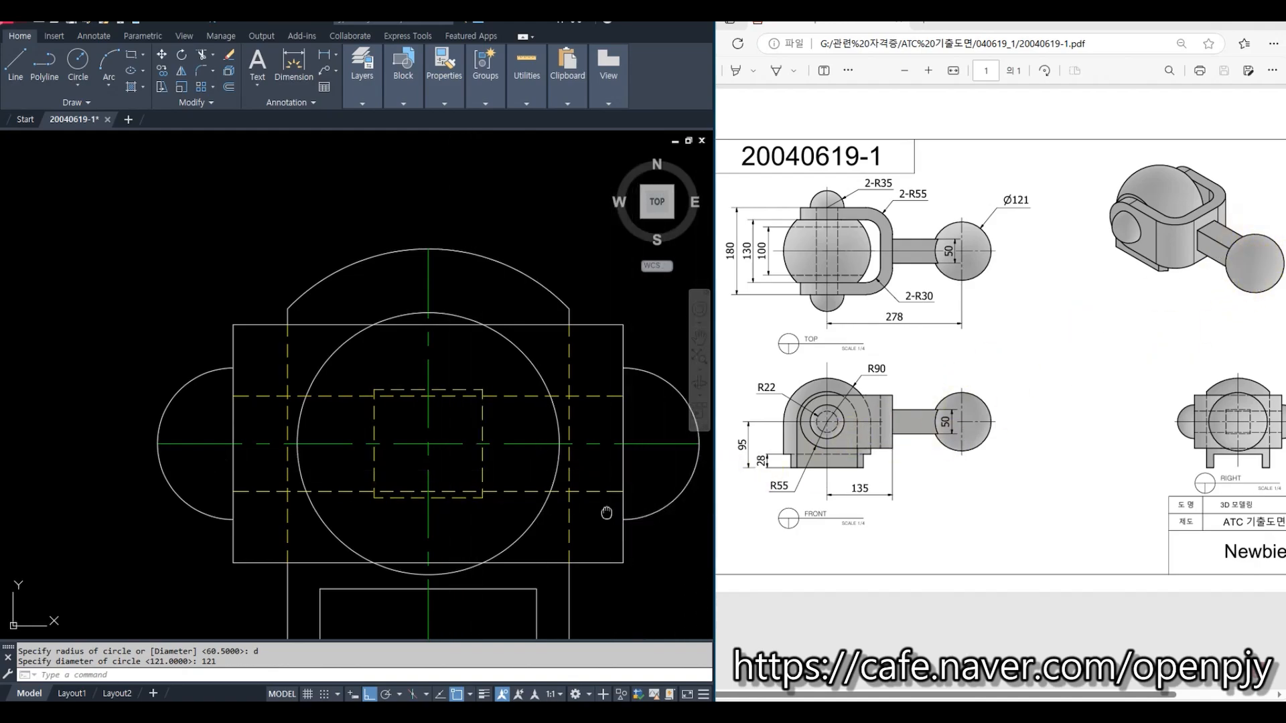
Step: Break the bracket's upper horizontal edge in the right view at its two intersections with the diameter 121 circle
{"action": "middle_click_drag", "start_coordinate": [612, 454], "coordinate": [536, 375]}
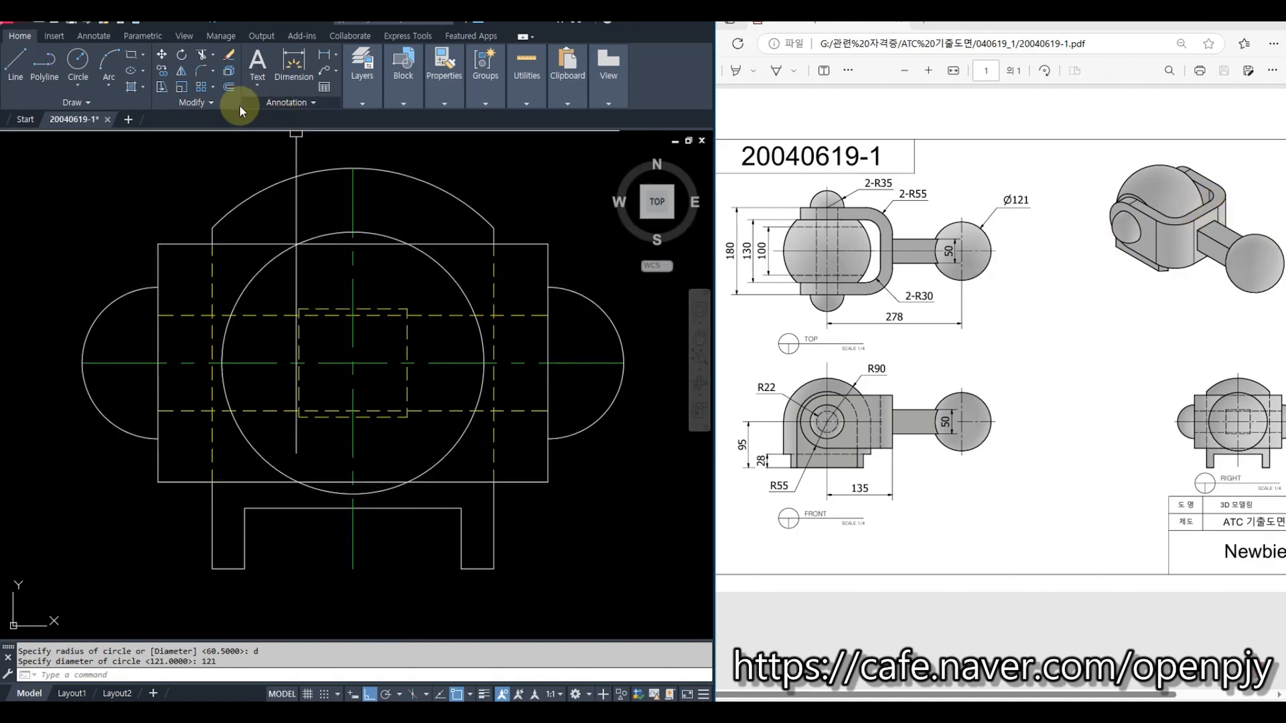
{"action": "left_click", "coordinate": [199, 102]}
{"action": "left_click", "coordinate": [195, 133]}
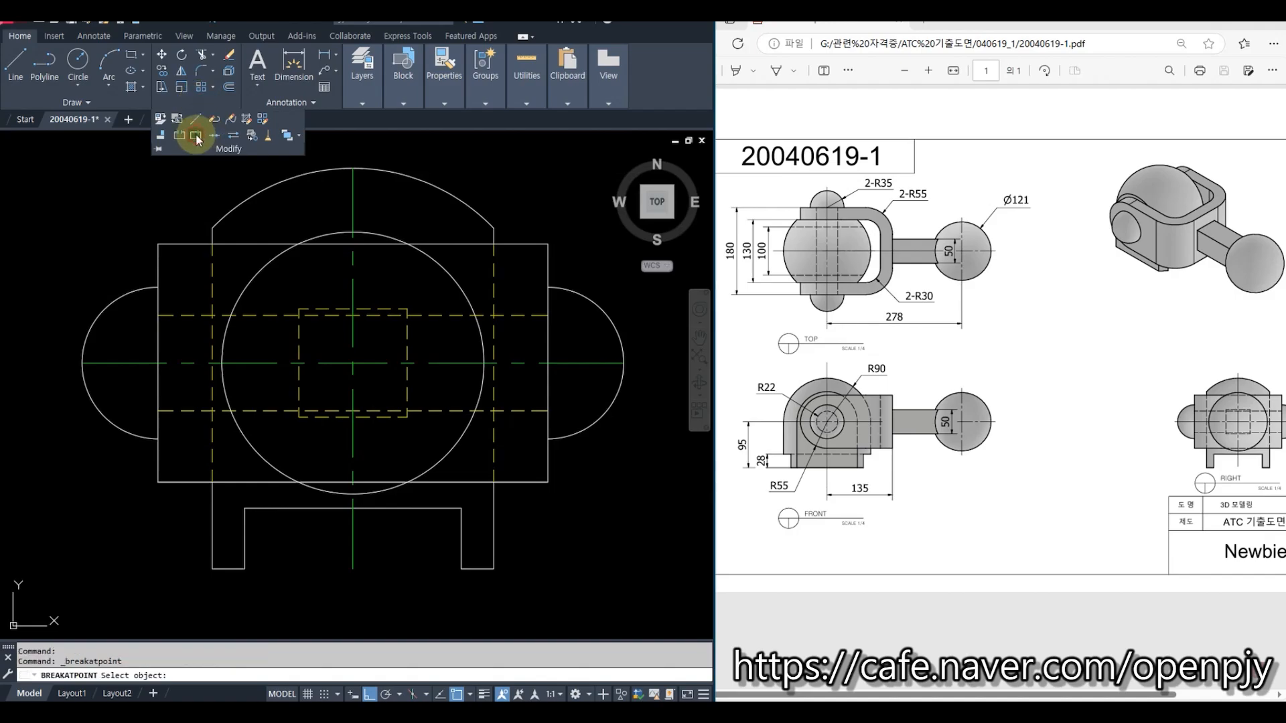
{"action": "left_click", "coordinate": [339, 244]}
{"action": "left_click", "coordinate": [297, 245]}
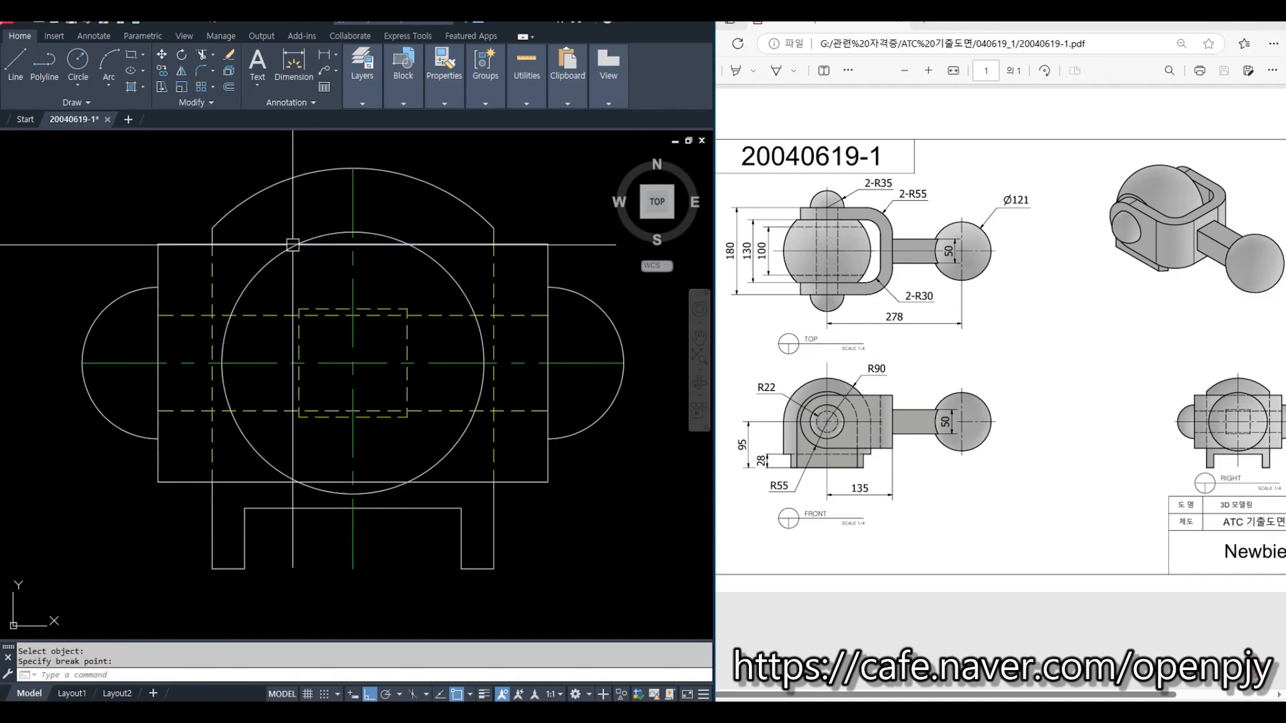
{"action": "left_click", "coordinate": [195, 105]}
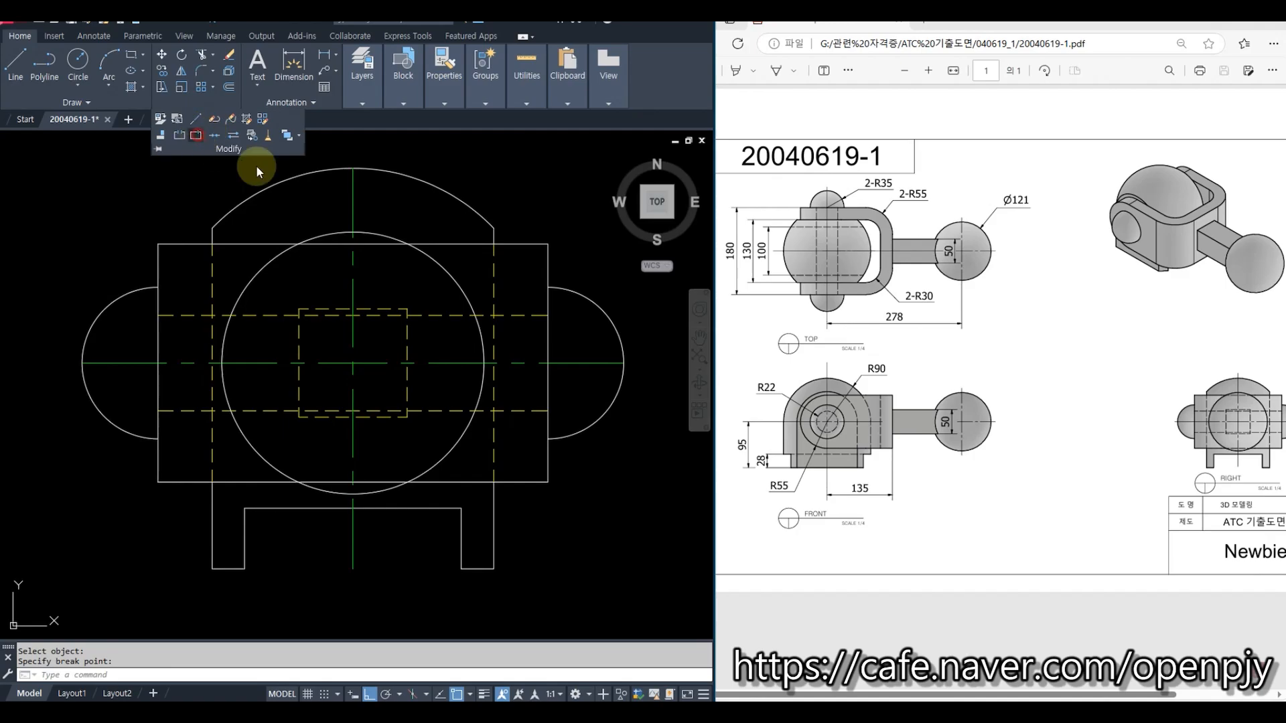
{"action": "left_click", "coordinate": [391, 244]}
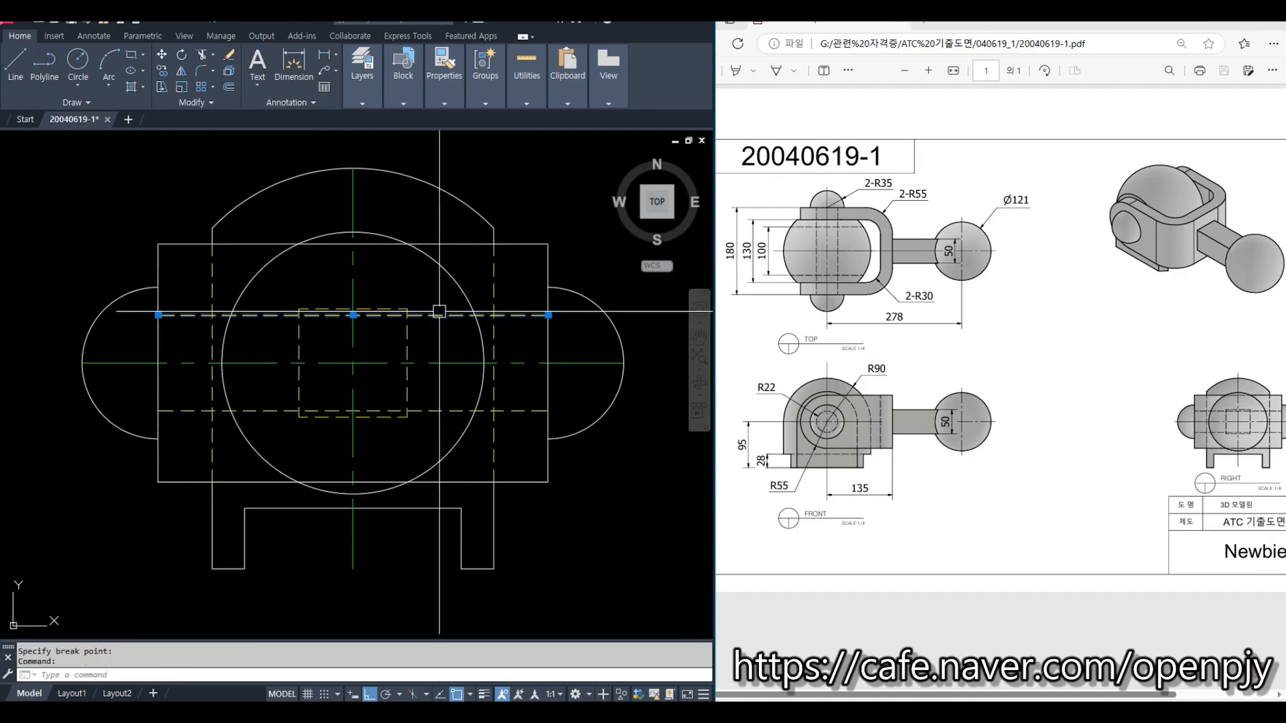
Step: Match the upper edge segment inside the circle to the hidden-line properties of the upper dashed line
{"action": "type", "text": "ma"}
{"action": "key", "text": "Return"}
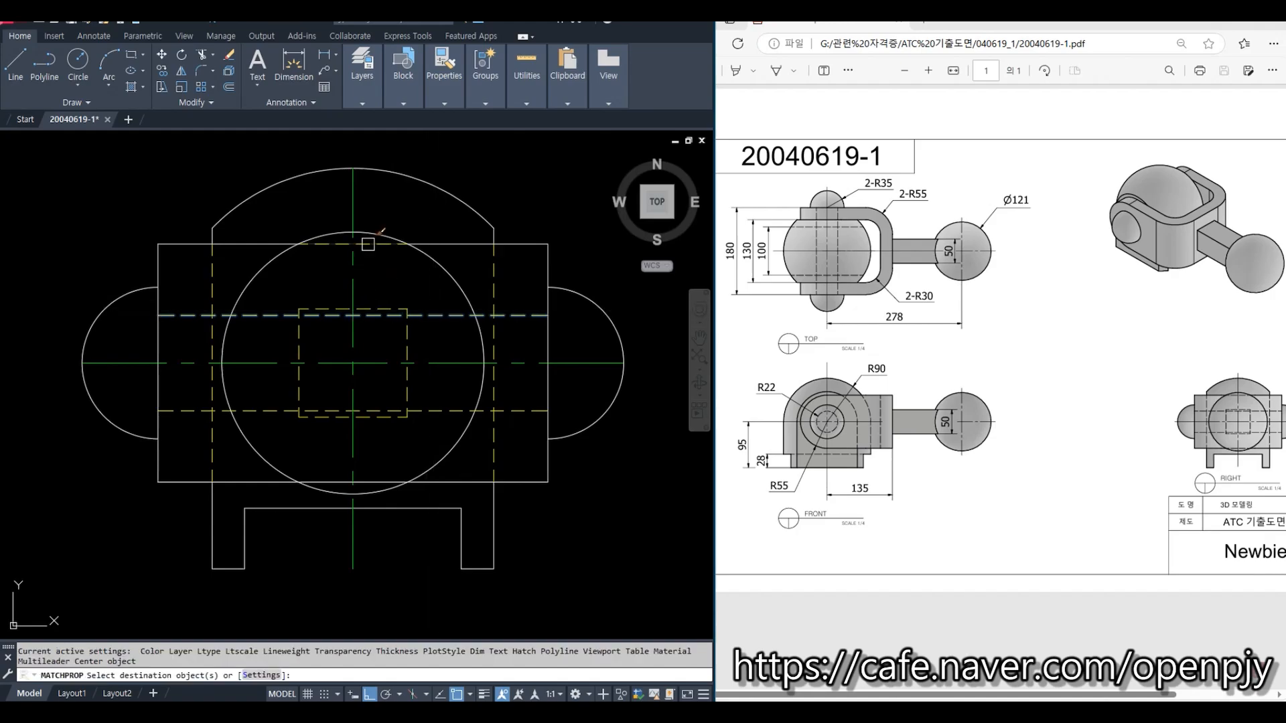
{"action": "key", "text": "Escape"}
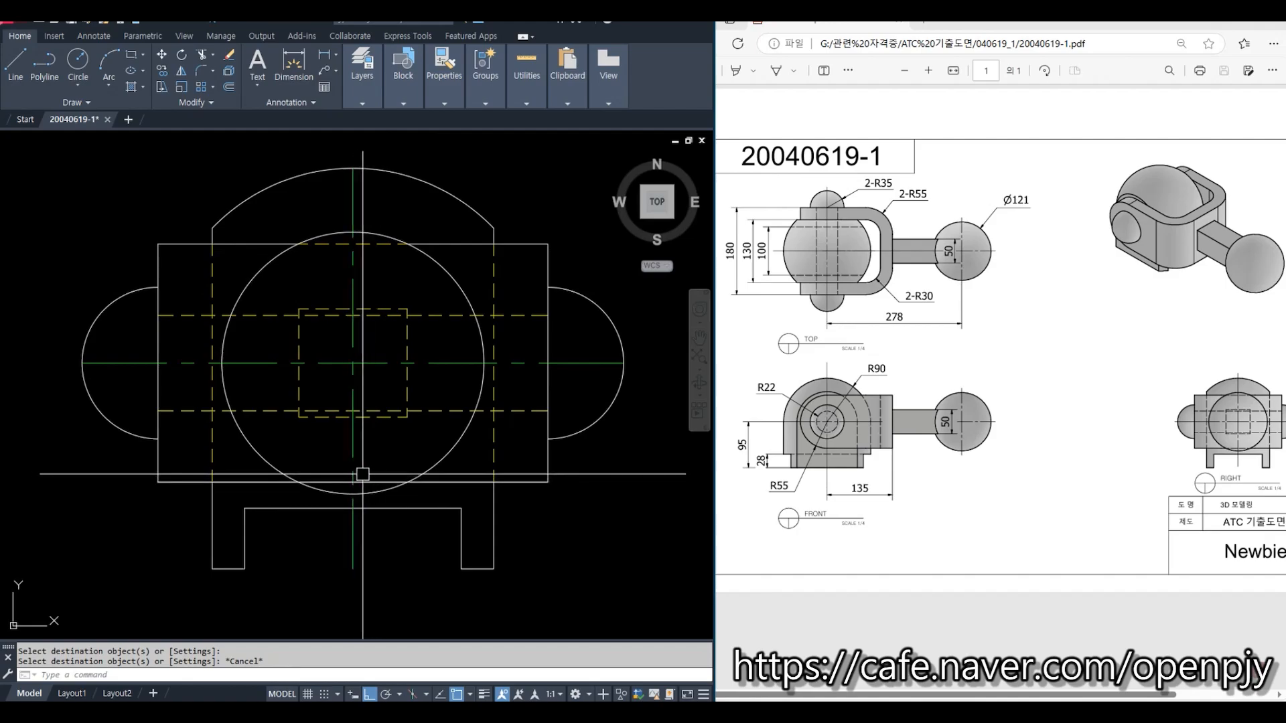
Step: Break the bracket's lower horizontal edge in the right view at its two intersections with the diameter 121 circle
{"action": "left_click", "coordinate": [206, 102]}
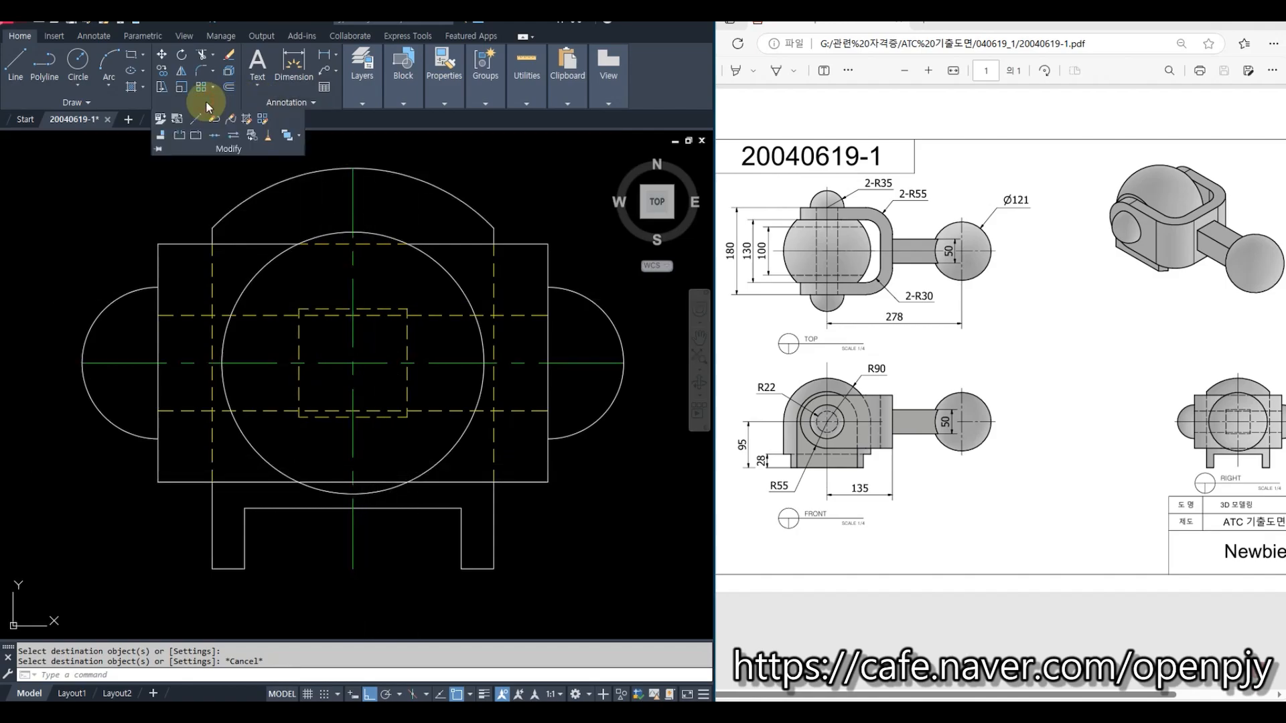
{"action": "left_click", "coordinate": [196, 135]}
{"action": "left_click", "coordinate": [335, 481]}
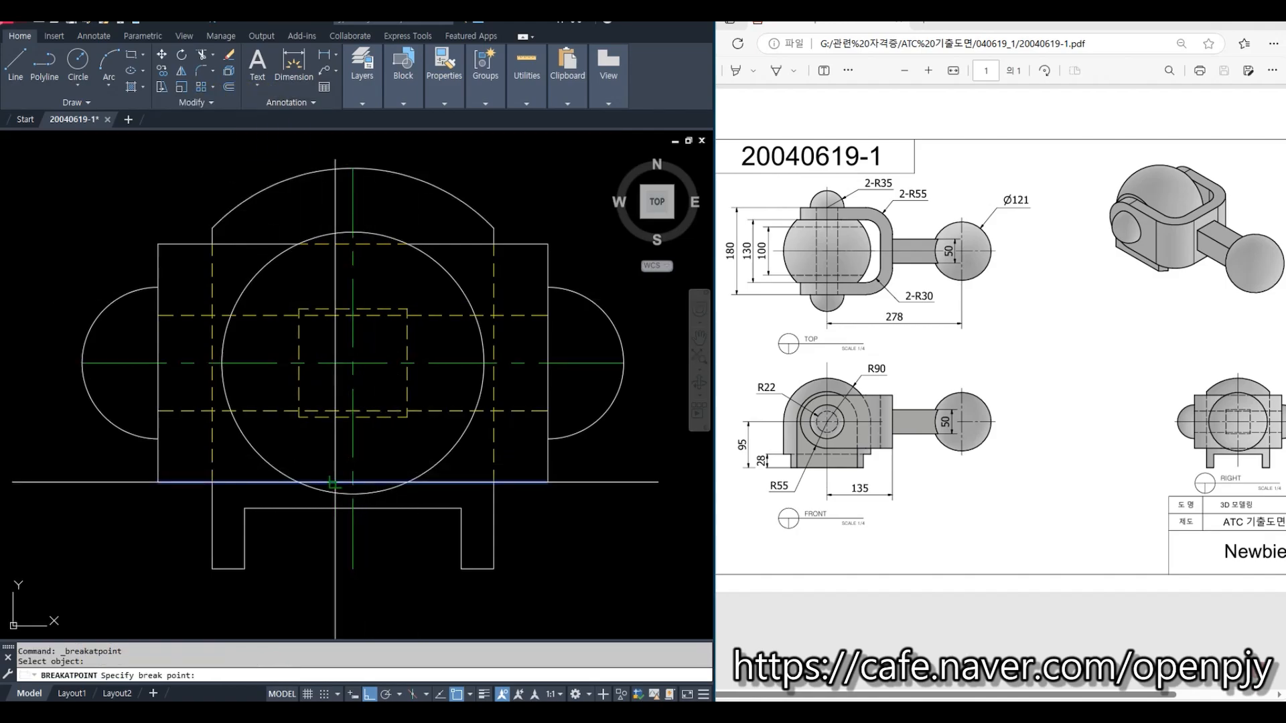
{"action": "left_click", "coordinate": [404, 481]}
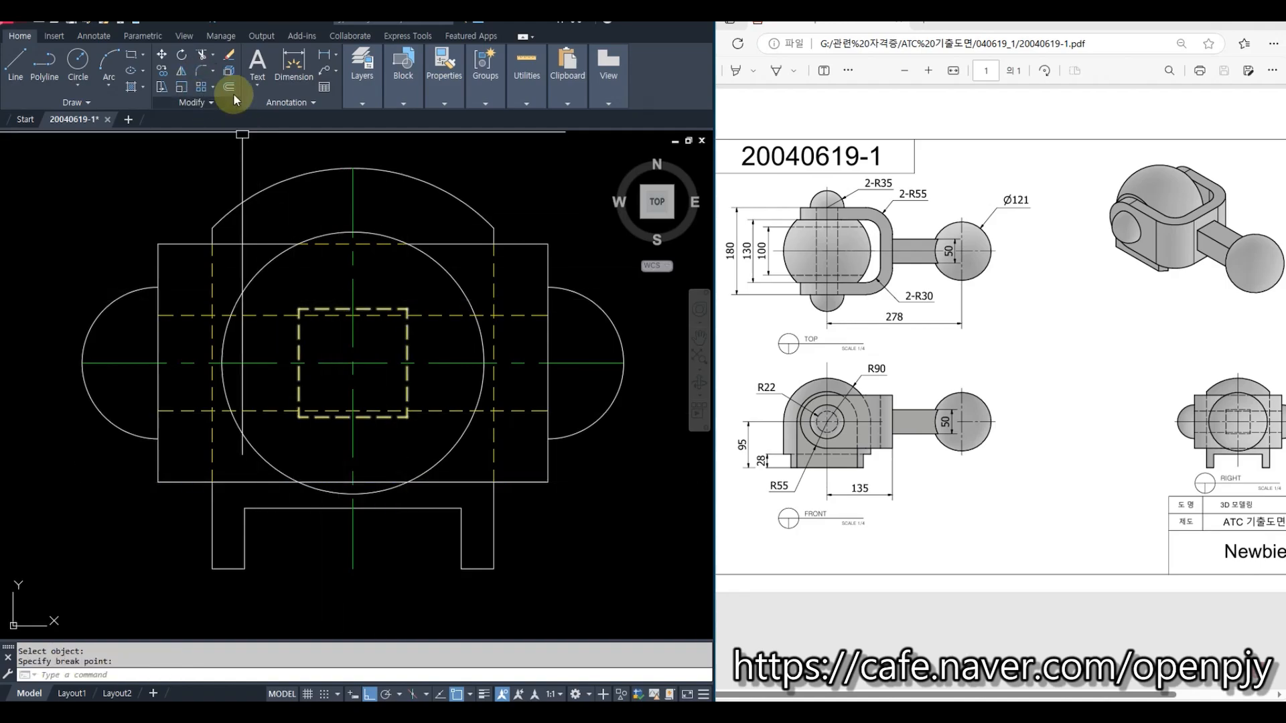
{"action": "left_click", "coordinate": [186, 104]}
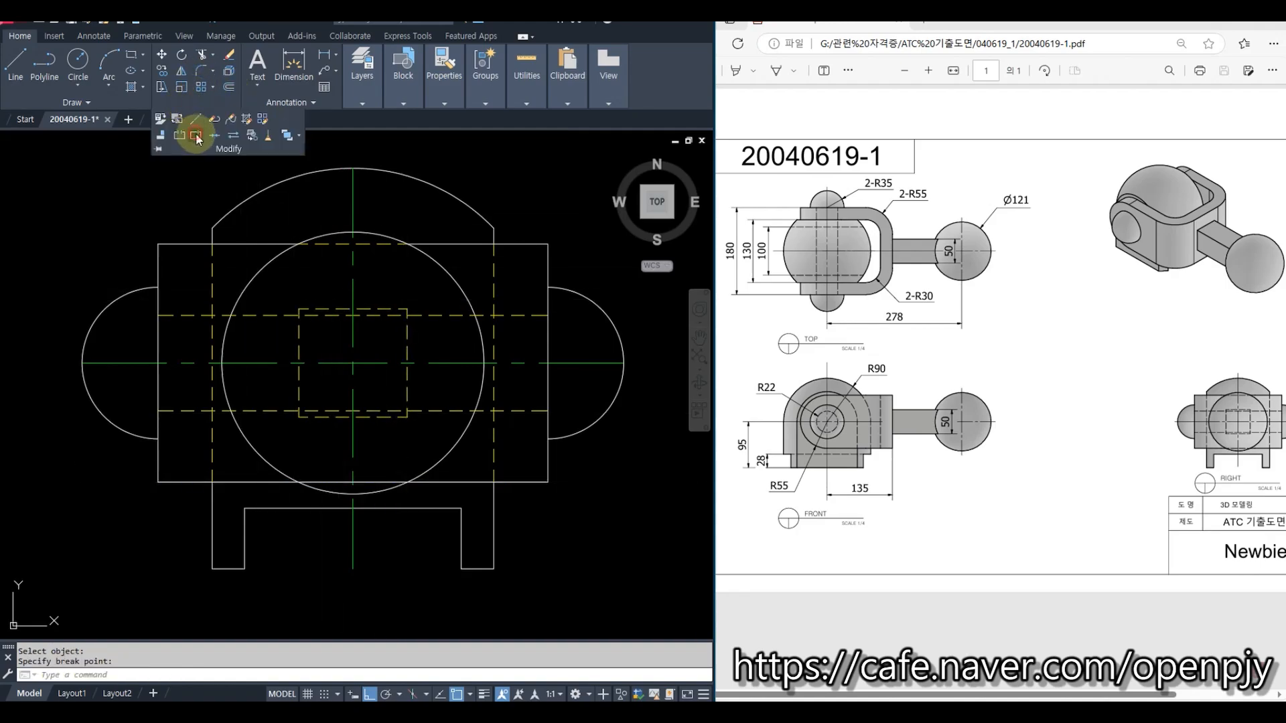
{"action": "left_click", "coordinate": [196, 135]}
{"action": "left_click", "coordinate": [333, 481]}
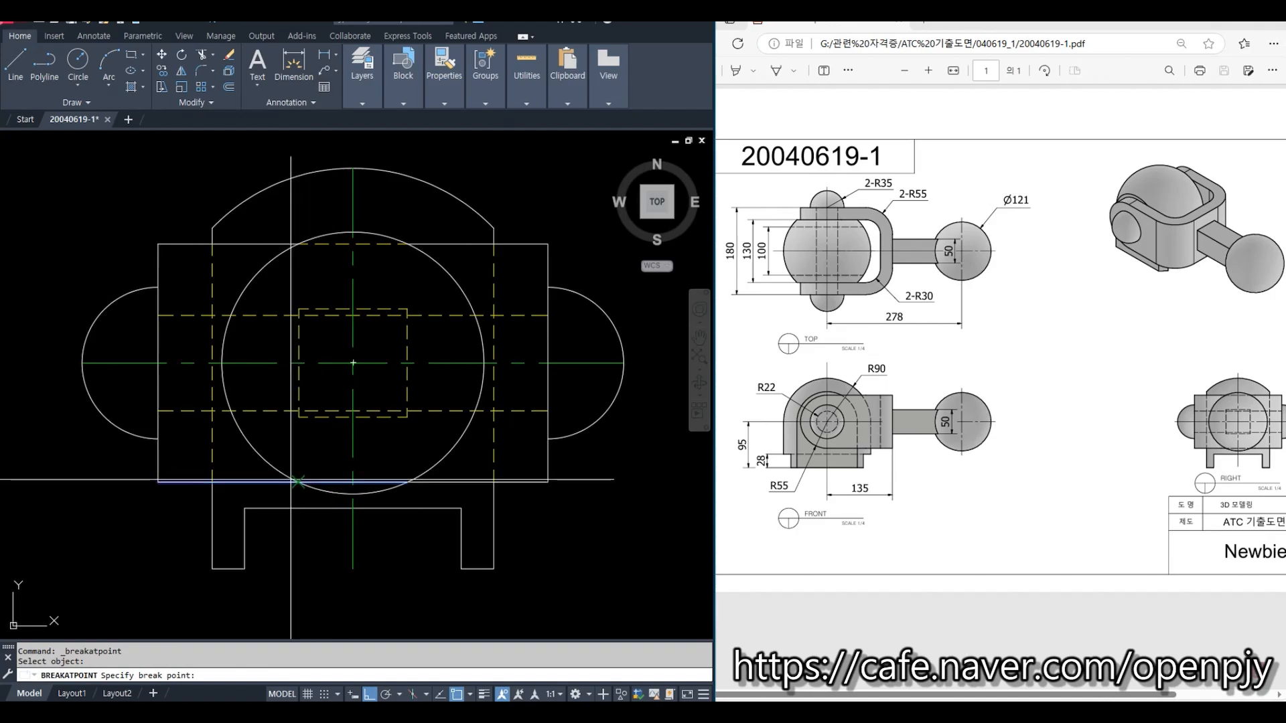
Step: Match the lower edge segment inside the circle to the hidden-line properties of the lower dashed line
{"action": "left_click", "coordinate": [439, 414]}
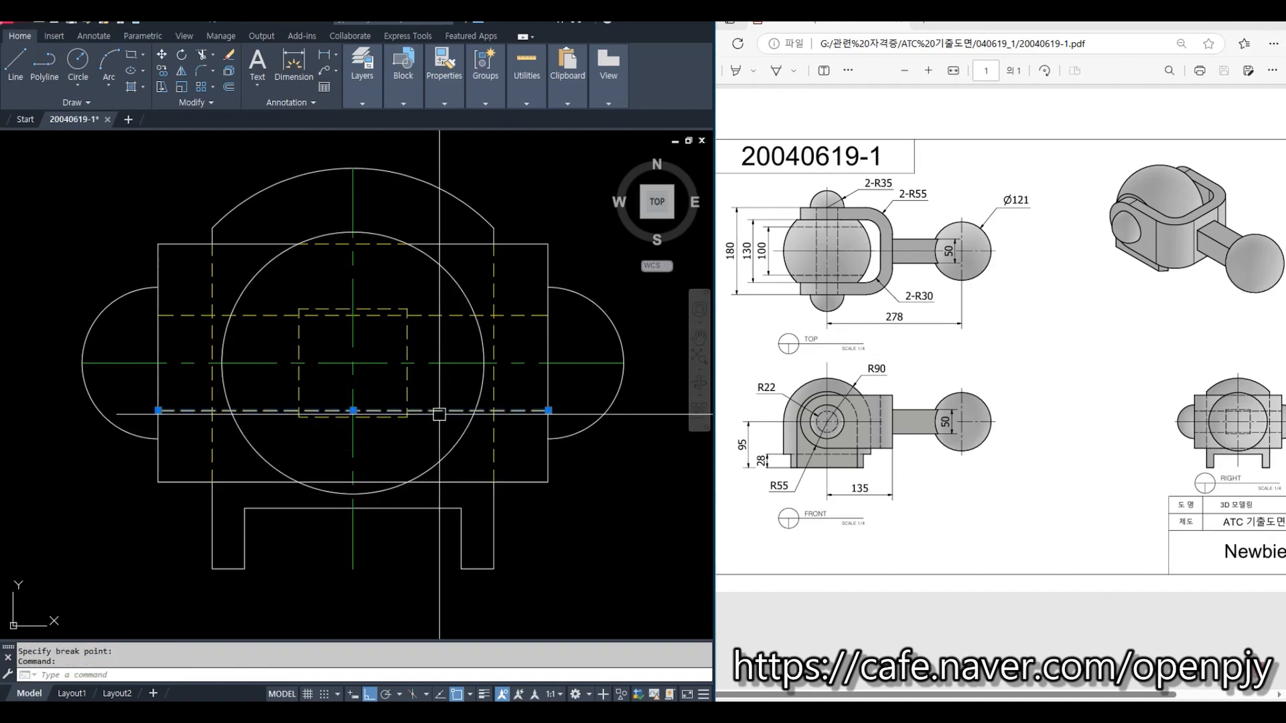
{"action": "type", "text": "ma"}
{"action": "key", "text": "Return"}
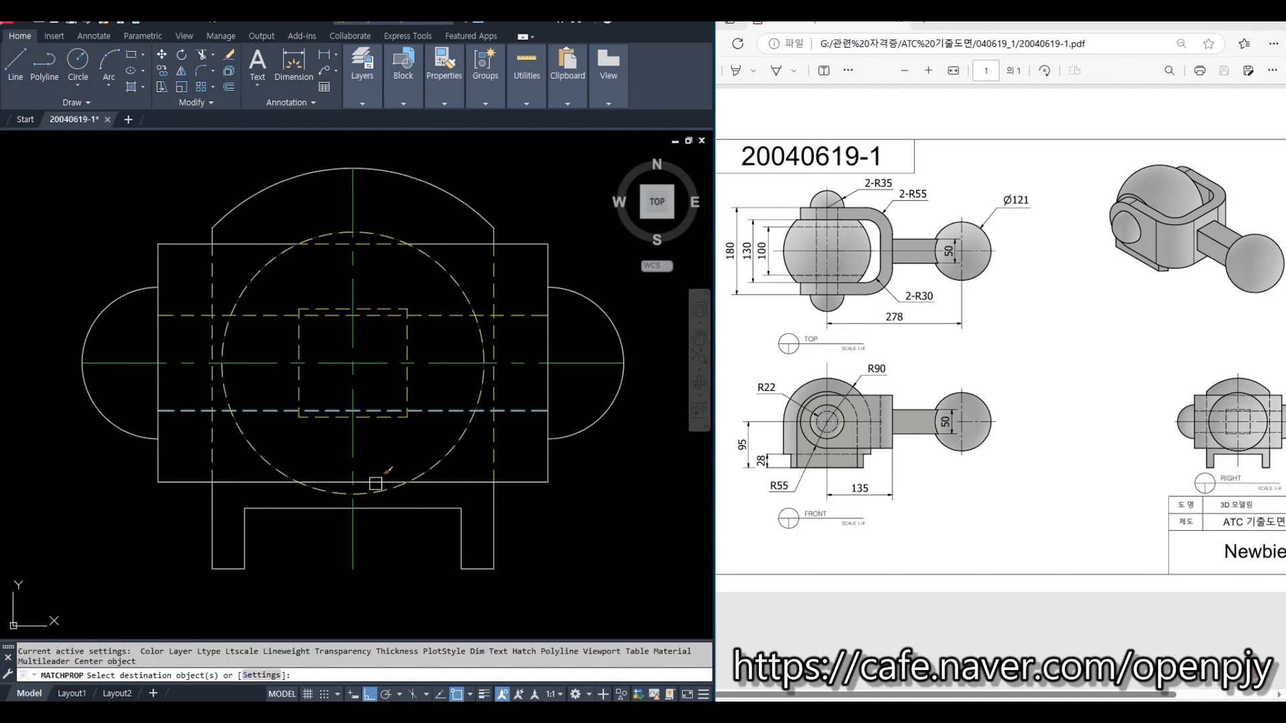
{"action": "key", "text": "Escape"}
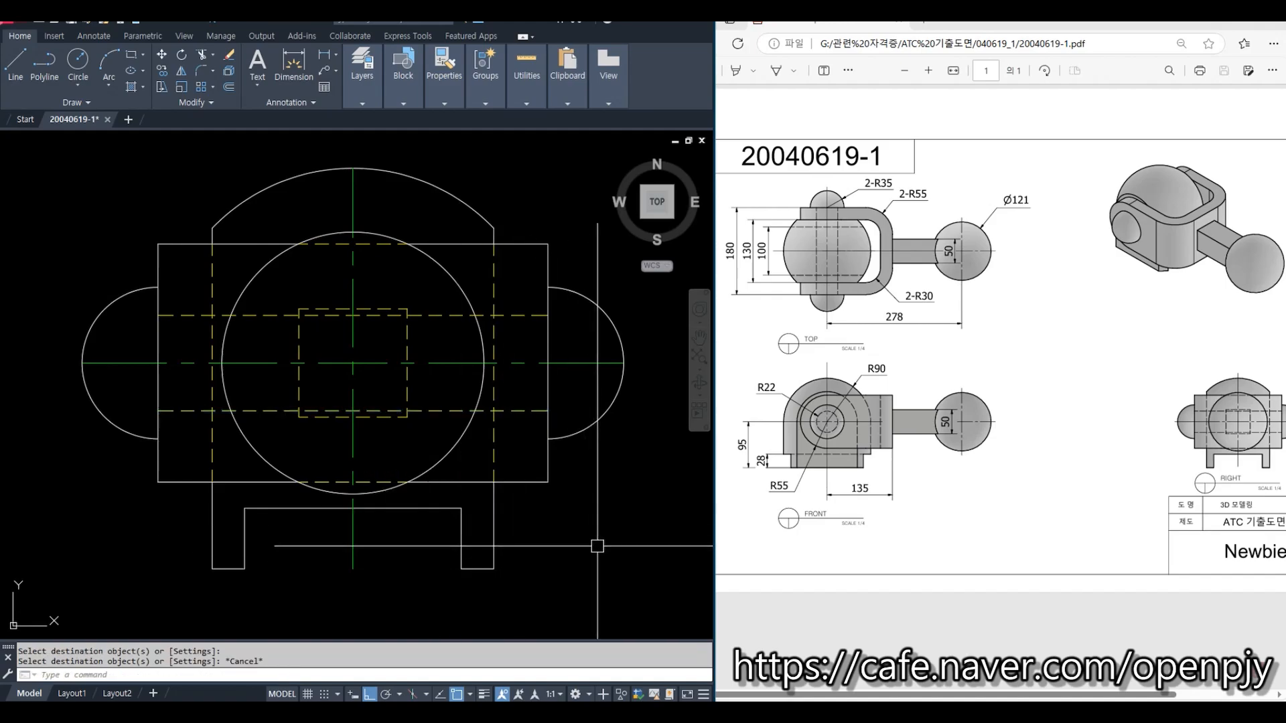
Step: Trim the right view's vertical centerline below the horizontal edge between the two legs
{"action": "scroll", "coordinate": [569, 534], "scroll_direction": "down", "scroll_amount": 2}
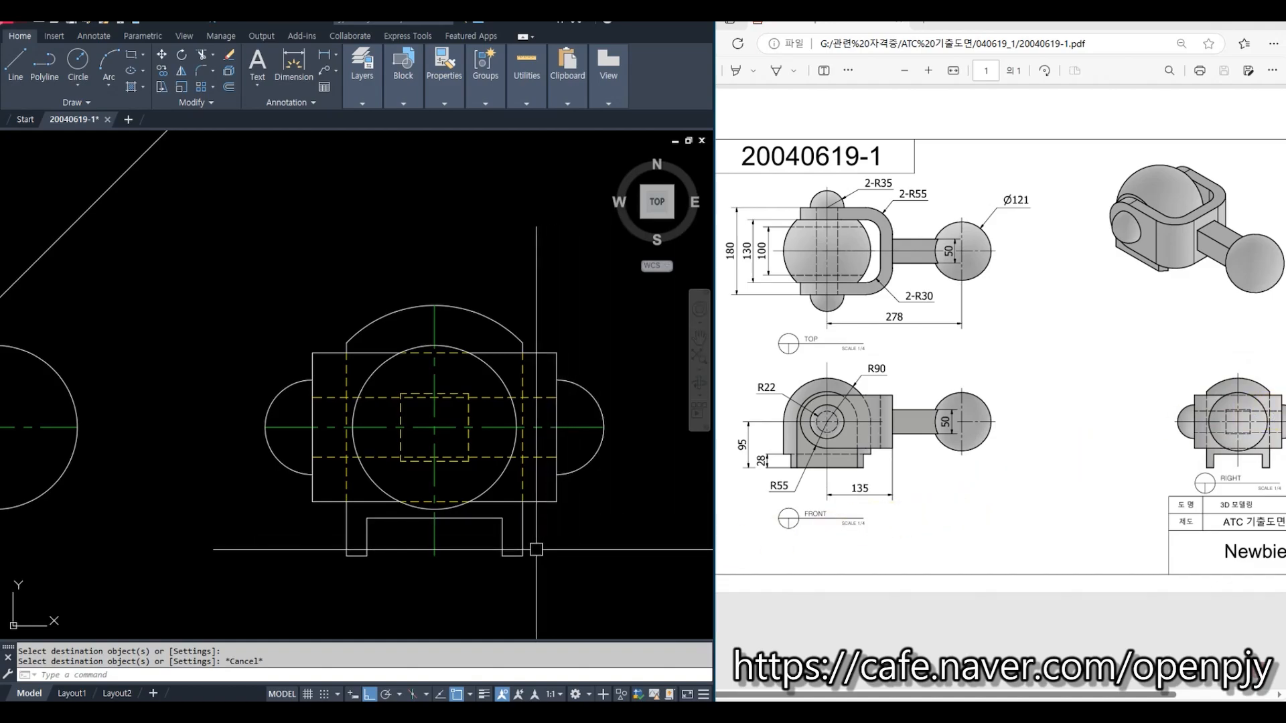
{"action": "type", "text": "tr"}
{"action": "key", "text": "Return"}
{"action": "key", "text": "Return"}
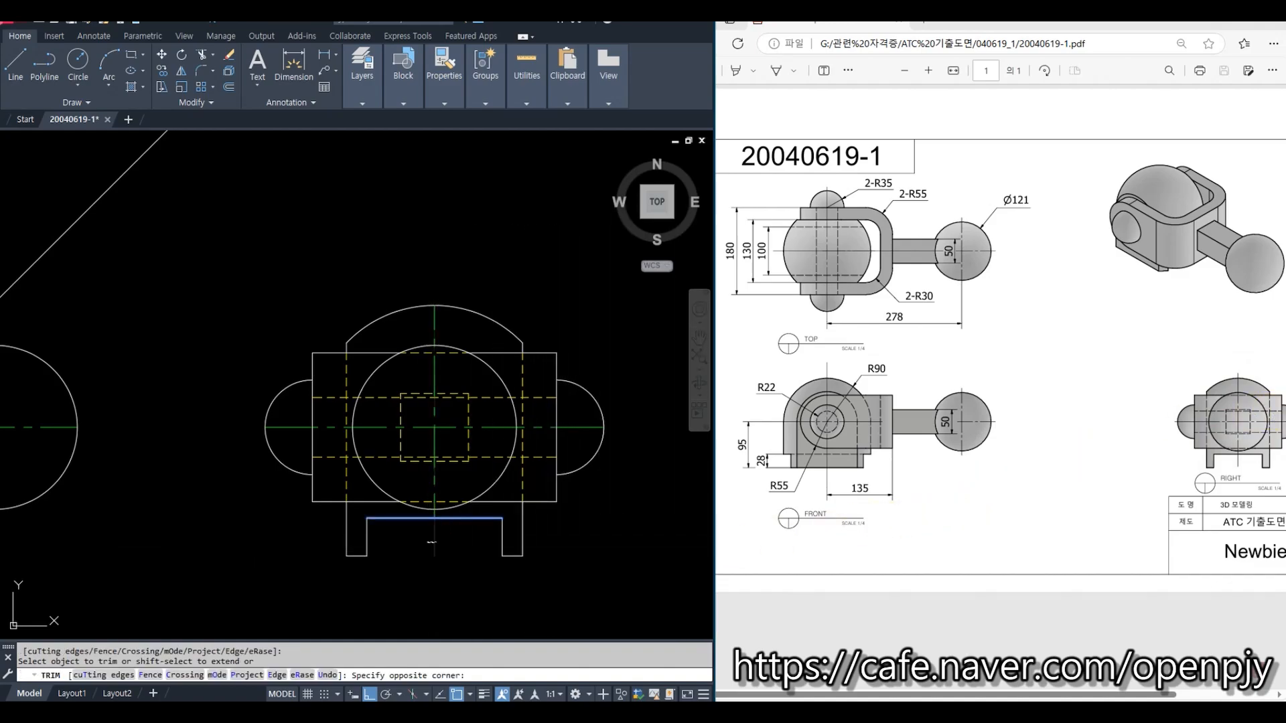
{"action": "key", "text": "Escape"}
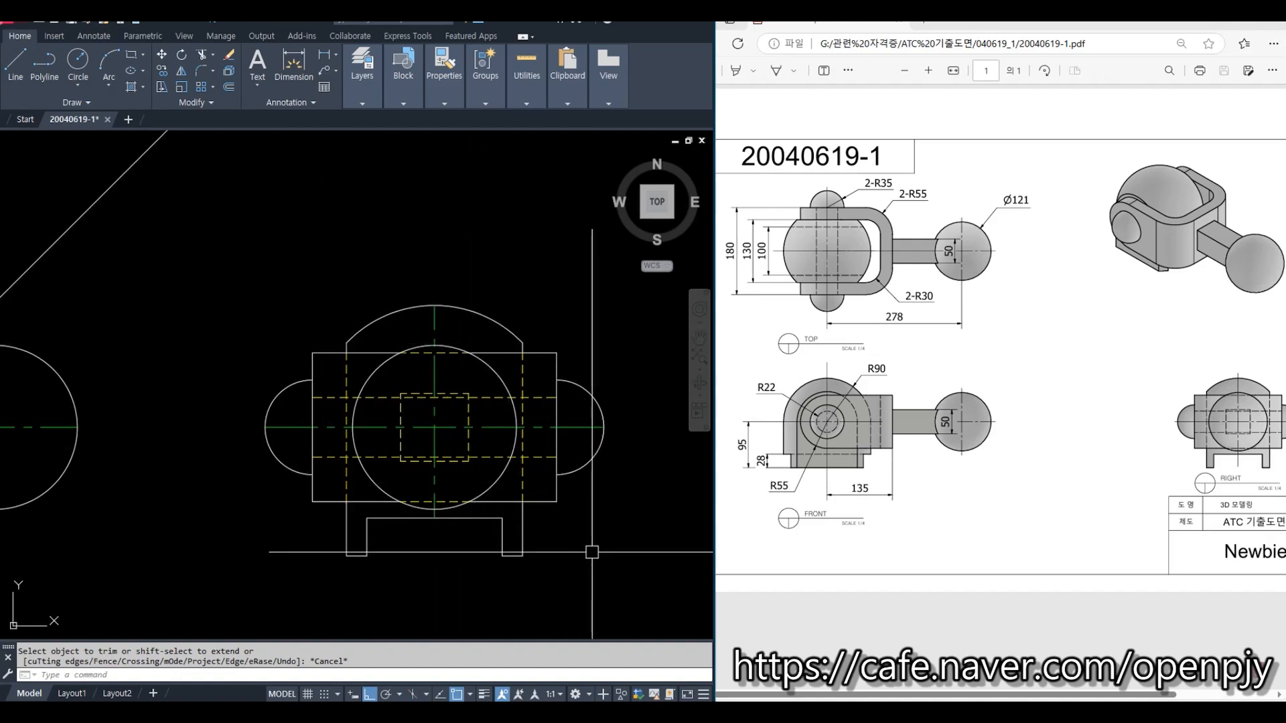
Step: Lengthen the ends of the right view's horizontal and vertical centerlines by a delta of 5
{"action": "type", "text": "len"}
{"action": "key", "text": "Return"}
{"action": "type", "text": "de"}
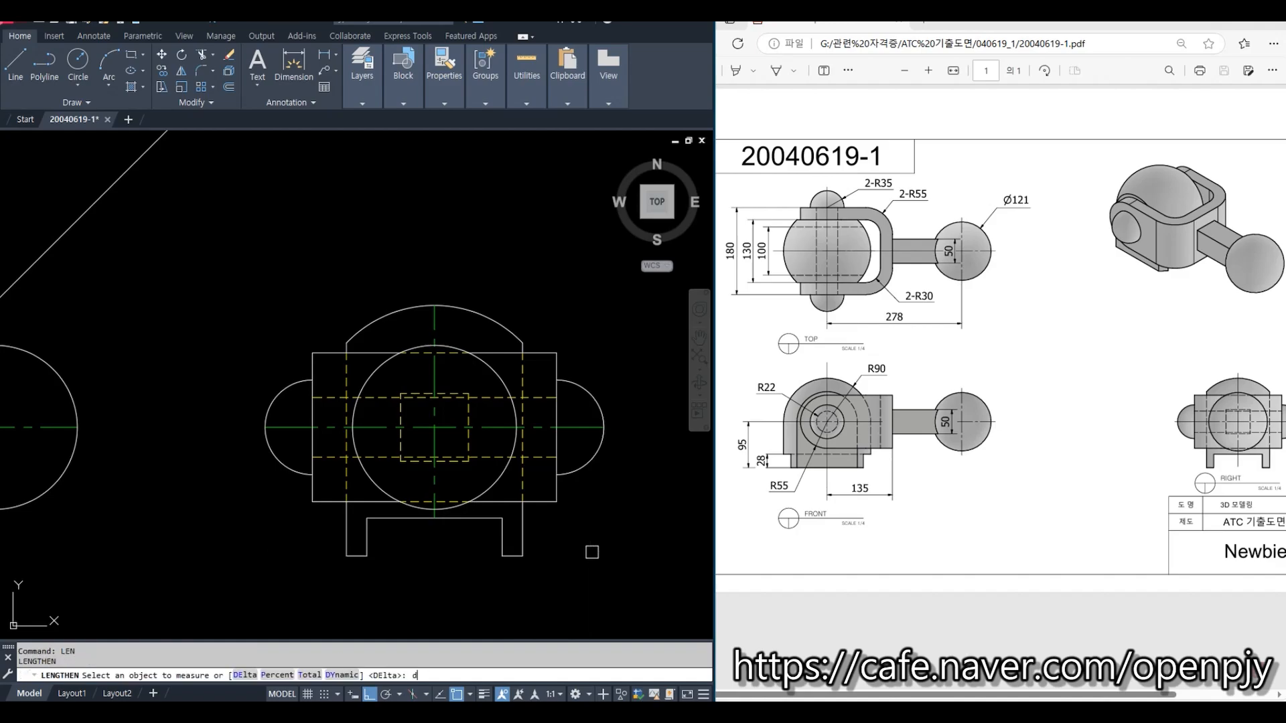
{"action": "key", "text": "Return"}
{"action": "type", "text": "5"}
{"action": "key", "text": "Return"}
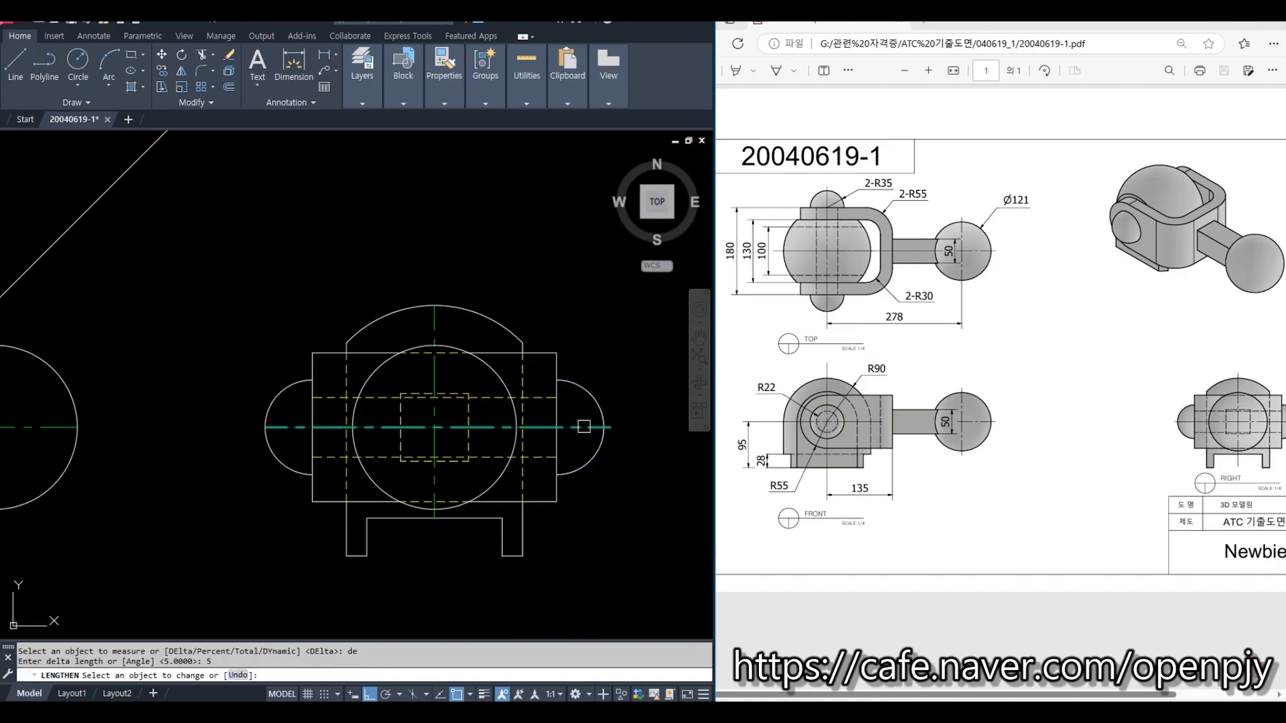
{"action": "left_click", "coordinate": [583, 426]}
{"action": "left_click", "coordinate": [283, 429]}
{"action": "left_click", "coordinate": [407, 349]}
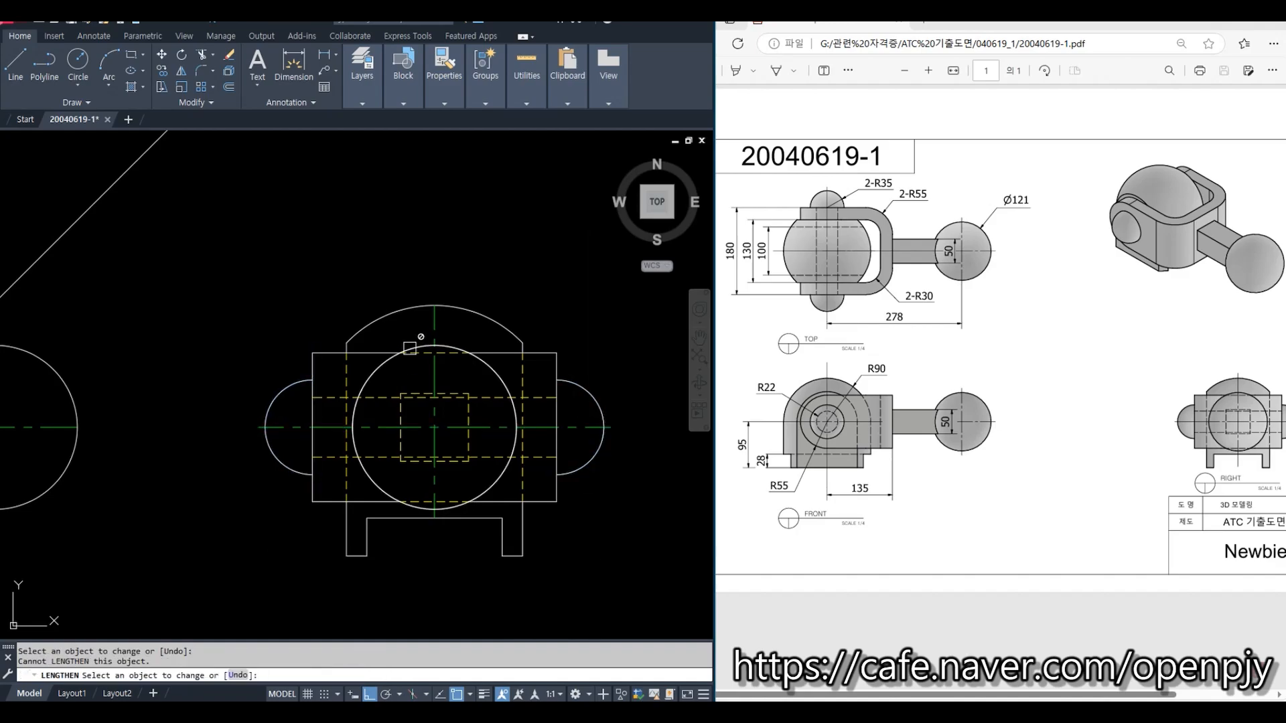
{"action": "left_click", "coordinate": [439, 491]}
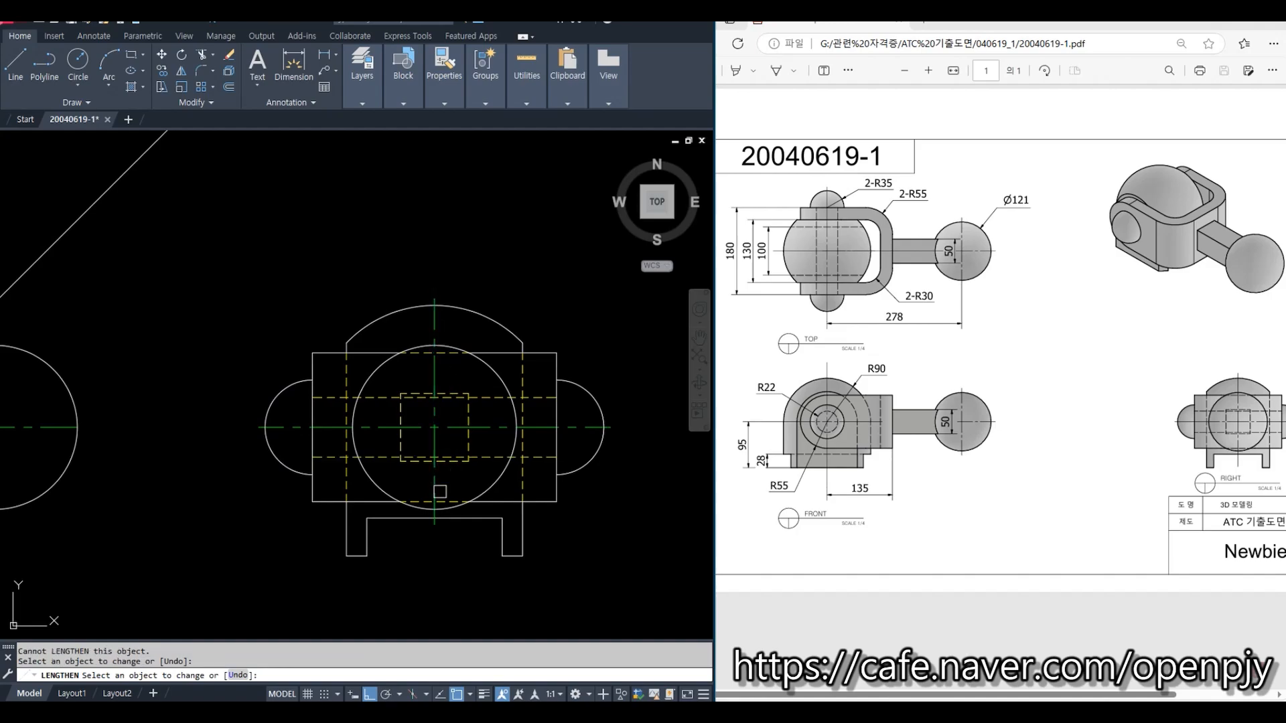
{"action": "key", "text": "Escape"}
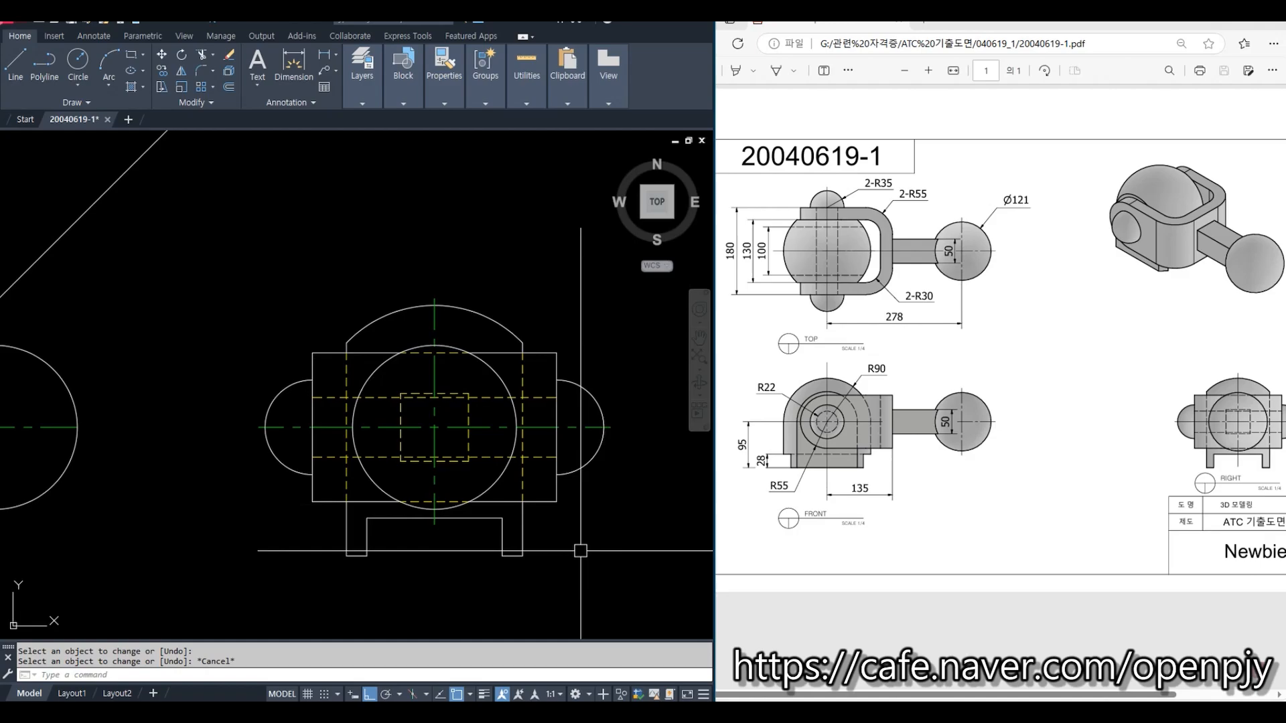
Step: Draw a vertical ray upward from where the bar's upper edge meets the diameter 121 circle in the front view
{"action": "scroll", "coordinate": [580, 550], "scroll_direction": "down", "scroll_amount": 5}
{"action": "scroll", "coordinate": [282, 507], "scroll_direction": "up", "scroll_amount": 3}
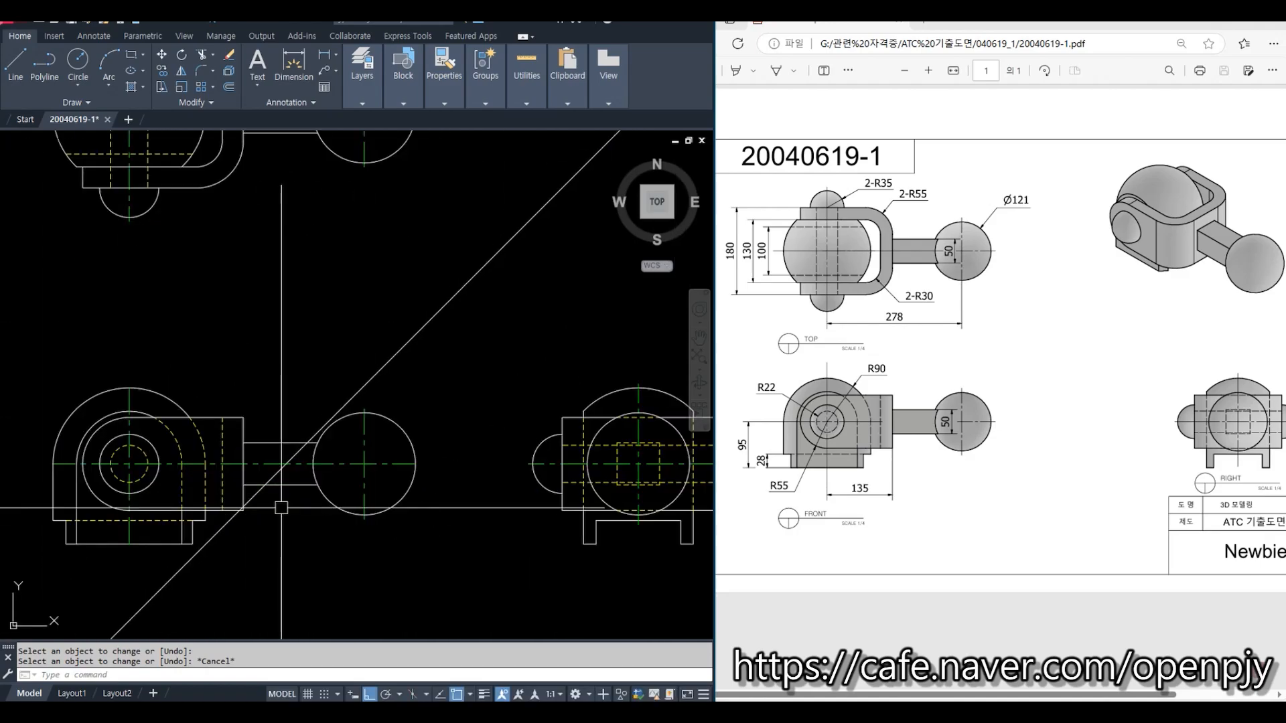
{"action": "scroll", "coordinate": [281, 507], "scroll_direction": "up", "scroll_amount": 2}
{"action": "mouse_move", "coordinate": [402, 430]}
{"action": "middle_mouse_down"}
{"action": "mouse_move", "coordinate": [355, 449]}
{"action": "mouse_move", "coordinate": [350, 486]}
{"action": "middle_mouse_up"}
{"action": "scroll", "coordinate": [350, 487], "scroll_direction": "up", "scroll_amount": 2}
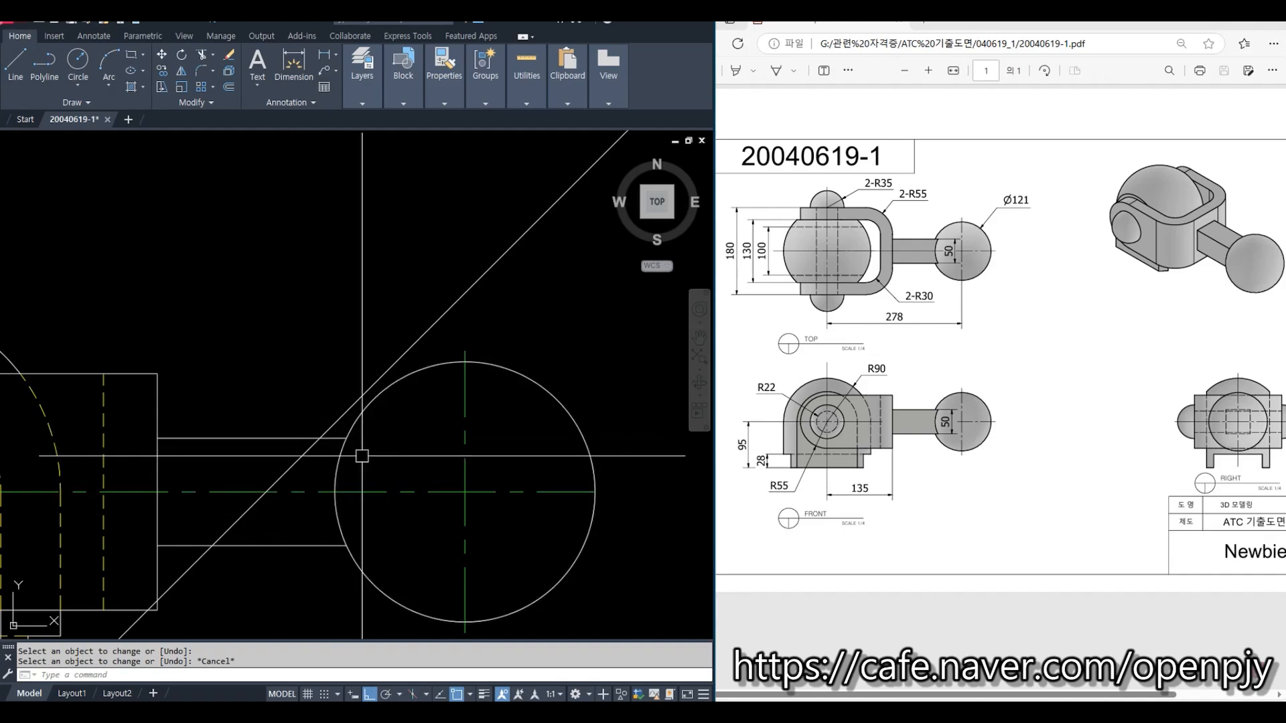
{"action": "key", "text": "Return"}
{"action": "scroll", "coordinate": [335, 435], "scroll_direction": "up", "scroll_amount": 3}
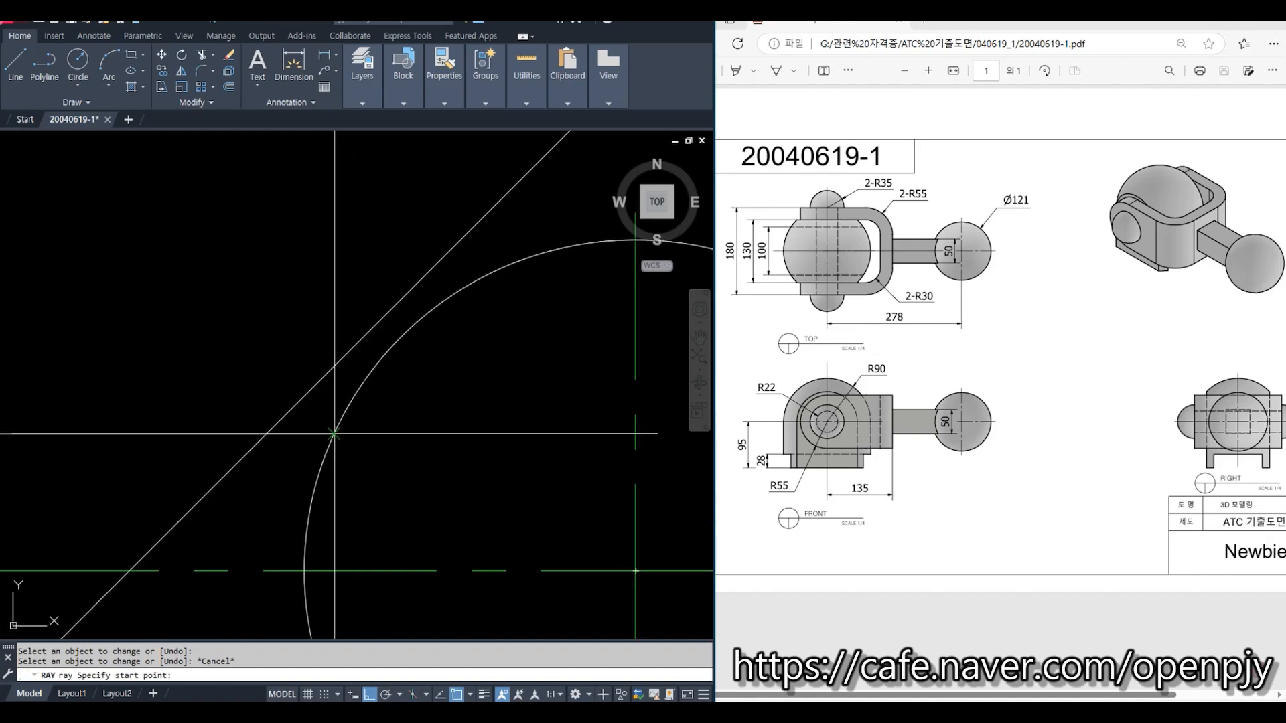
{"action": "left_click", "coordinate": [334, 434]}
{"action": "left_click", "coordinate": [332, 279]}
{"action": "key", "text": "Return"}
{"action": "scroll", "coordinate": [481, 459], "scroll_direction": "down", "scroll_amount": 5}
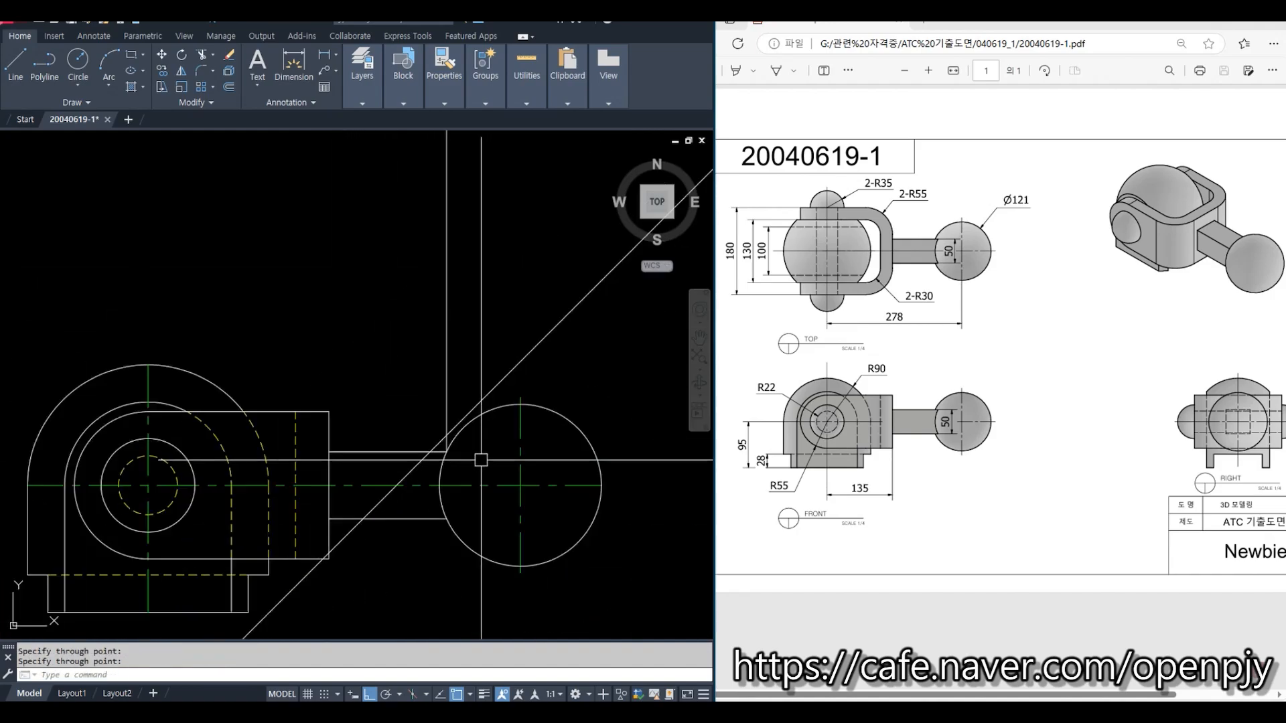
Step: Offset the top view's diameter 121 circle inward through the point where the vertical ray crosses the horizontal centerline
{"action": "scroll", "coordinate": [482, 449], "scroll_direction": "down", "scroll_amount": 2}
{"action": "middle_click_drag", "start_coordinate": [499, 327], "coordinate": [456, 568]}
{"action": "scroll", "coordinate": [427, 386], "scroll_direction": "up", "scroll_amount": 8}
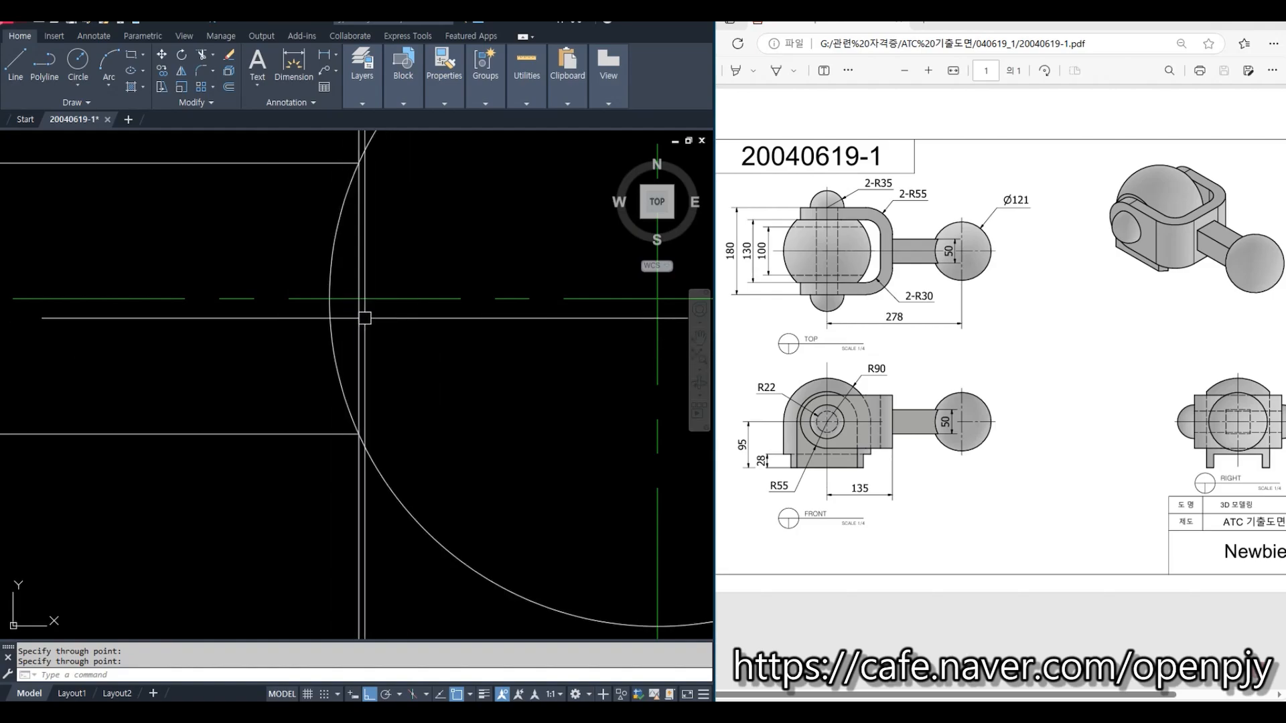
{"action": "scroll", "coordinate": [404, 342], "scroll_direction": "down", "scroll_amount": 2}
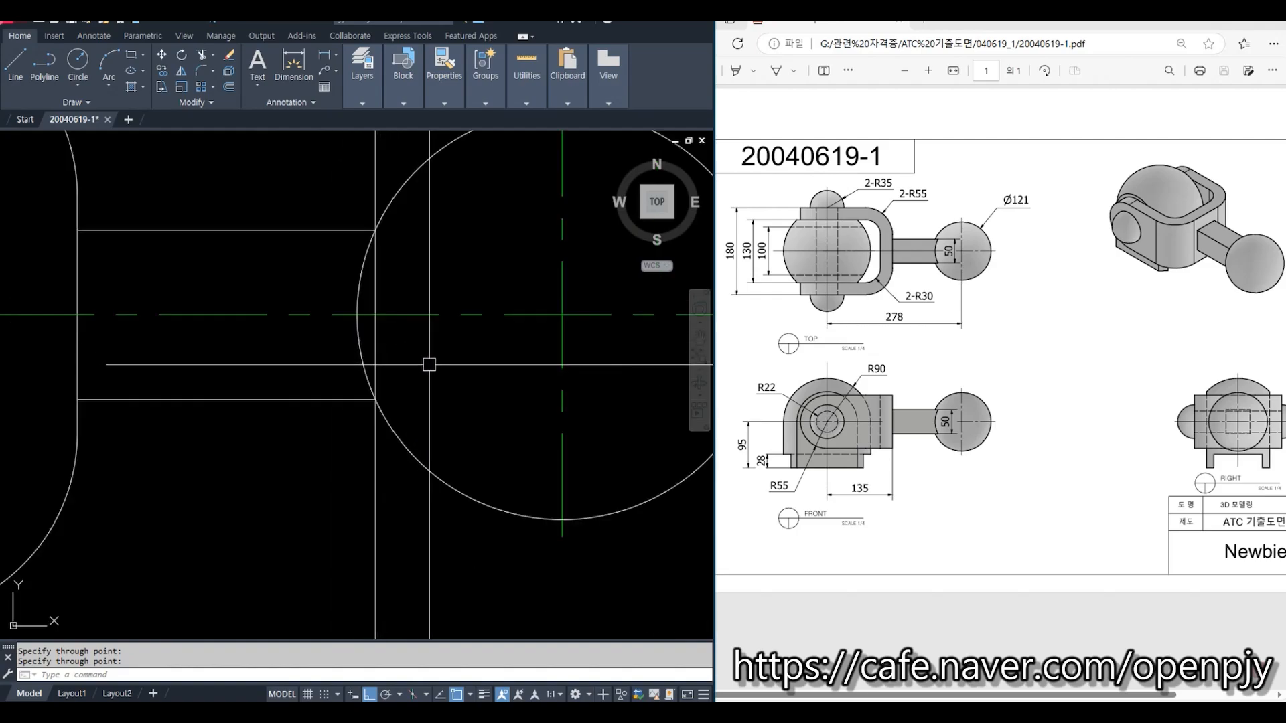
{"action": "type", "text": "b"}
{"action": "key", "text": "Return"}
{"action": "type", "text": "t"}
{"action": "key", "text": "Return"}
{"action": "scroll", "coordinate": [345, 334], "scroll_direction": "up", "scroll_amount": 2}
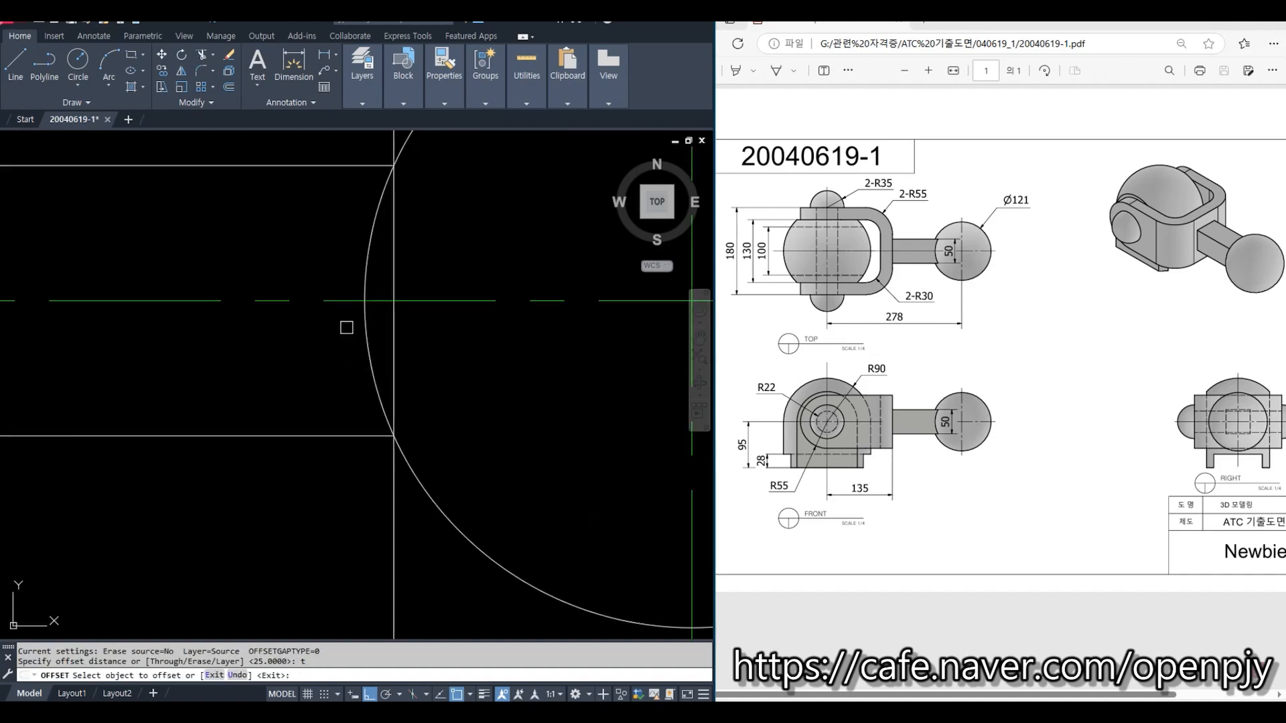
{"action": "left_click", "coordinate": [362, 315]}
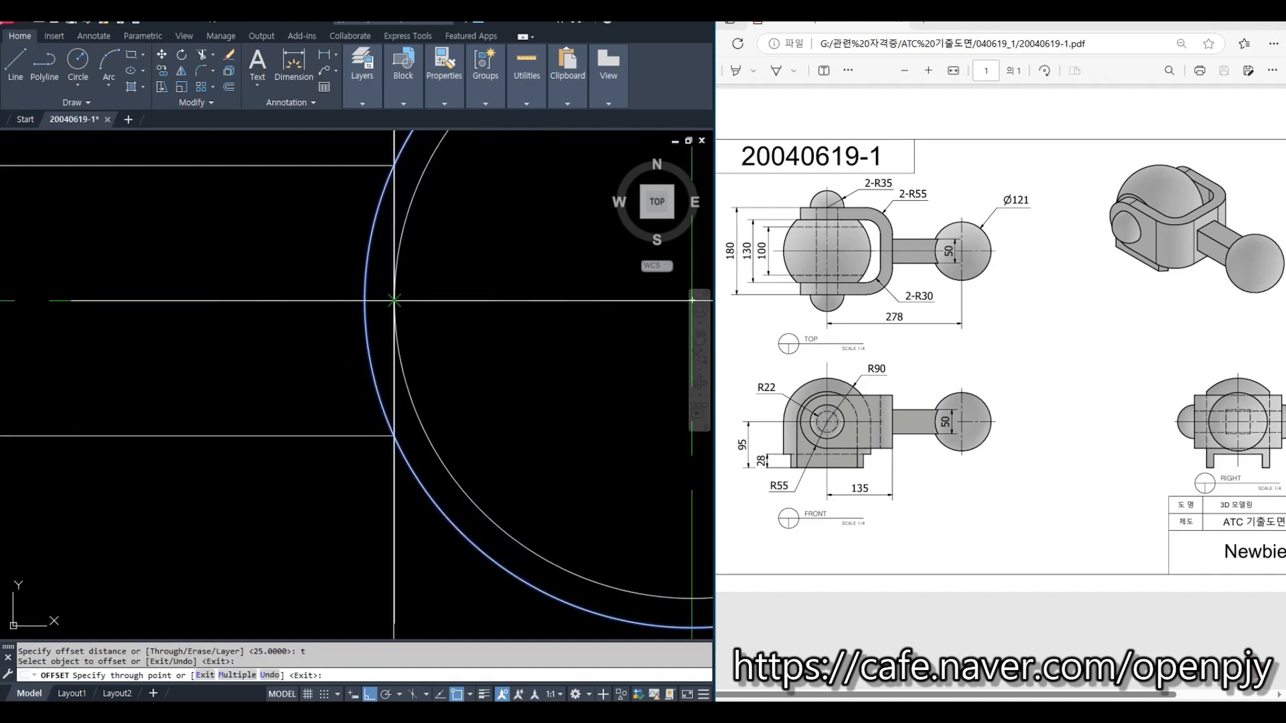
{"action": "left_click", "coordinate": [394, 300]}
{"action": "scroll", "coordinate": [450, 336], "scroll_direction": "down", "scroll_amount": 4}
{"action": "key", "text": "Escape"}
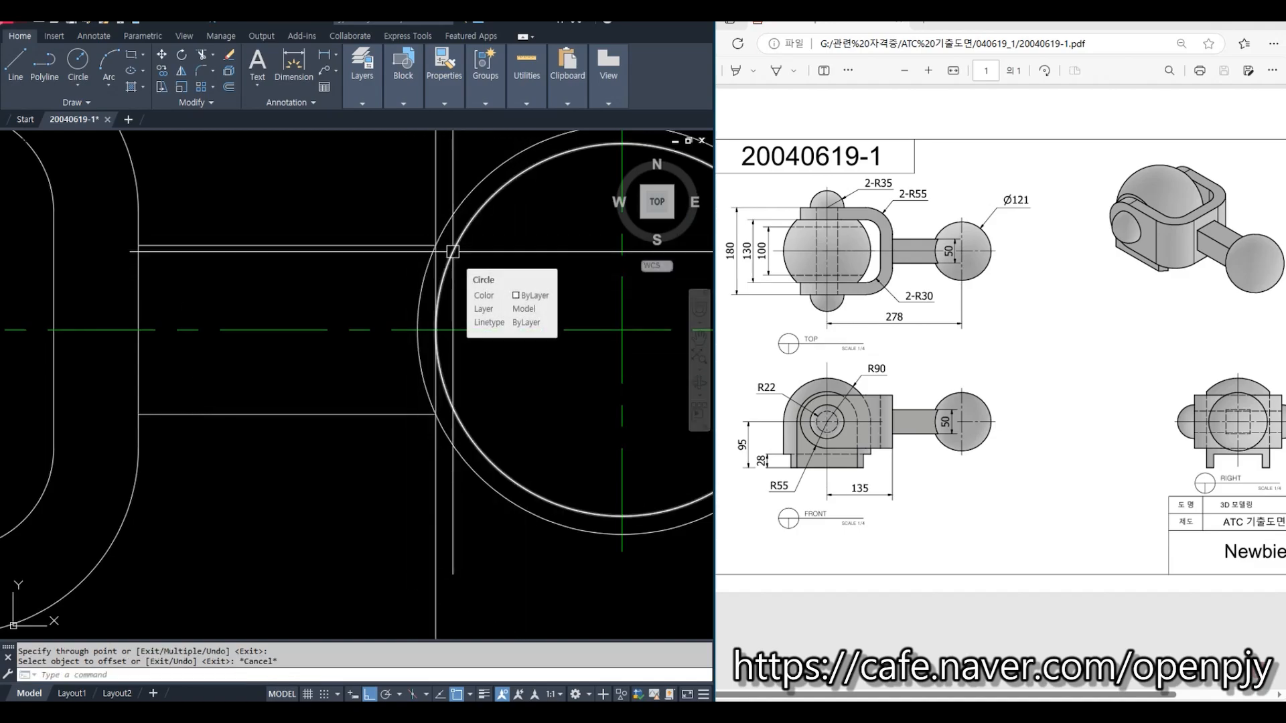
Step: Extend the top view's two bar edges to the inner offset circle and erase the vertical ray
{"action": "type", "text": "ex"}
{"action": "key", "text": "Return"}
{"action": "left_click", "coordinate": [450, 252]}
{"action": "key", "text": "Return"}
{"action": "left_click", "coordinate": [411, 239]}
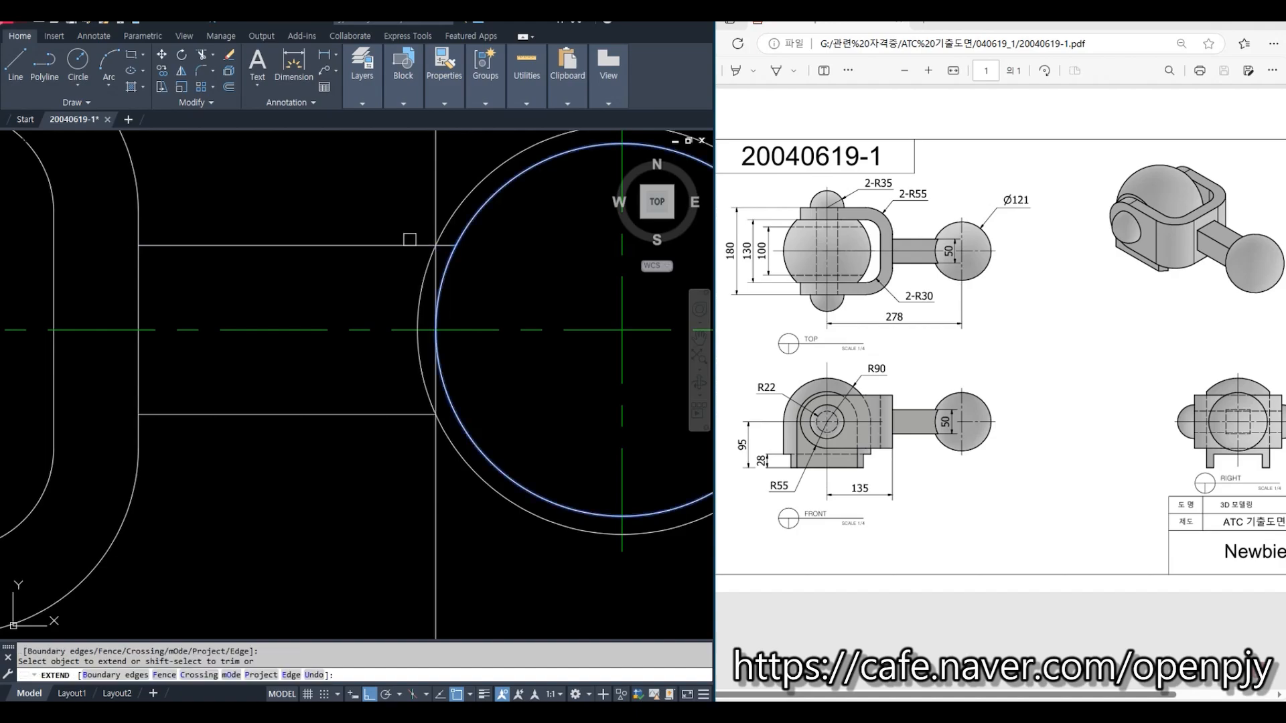
{"action": "left_click", "coordinate": [398, 415]}
{"action": "key", "text": "Escape"}
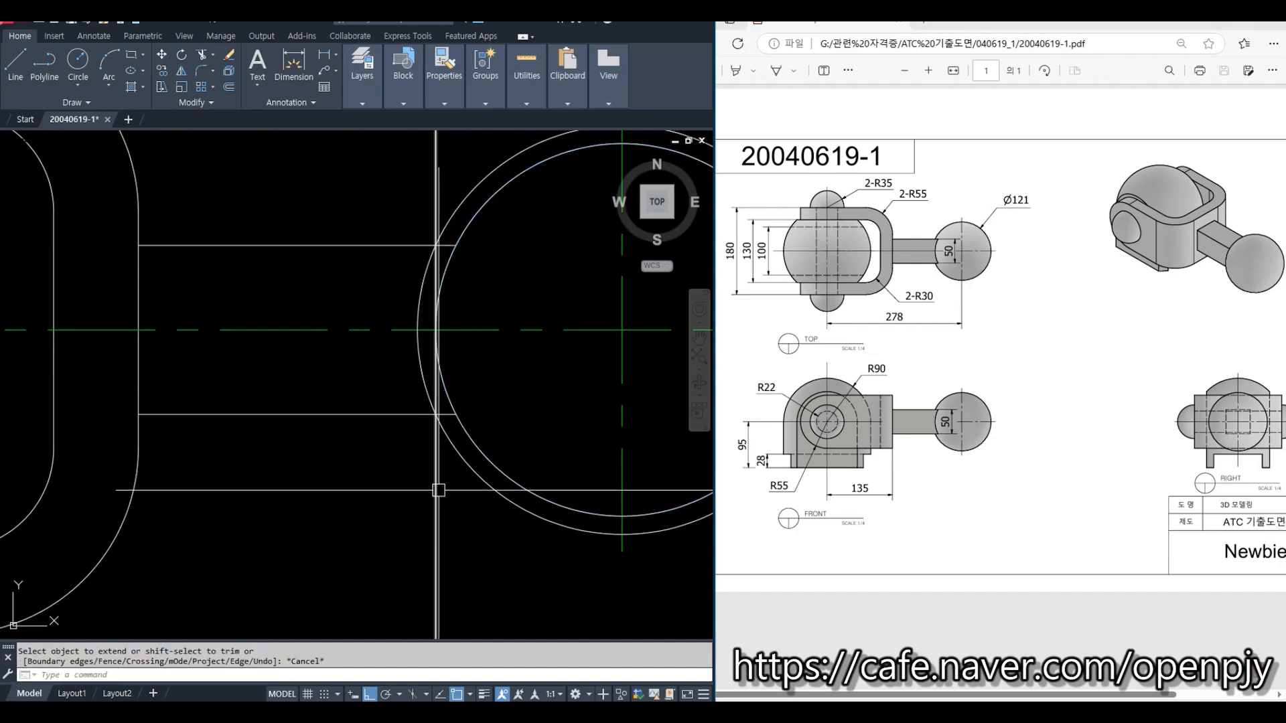
{"action": "left_click", "coordinate": [439, 490]}
{"action": "key", "text": "Delete"}
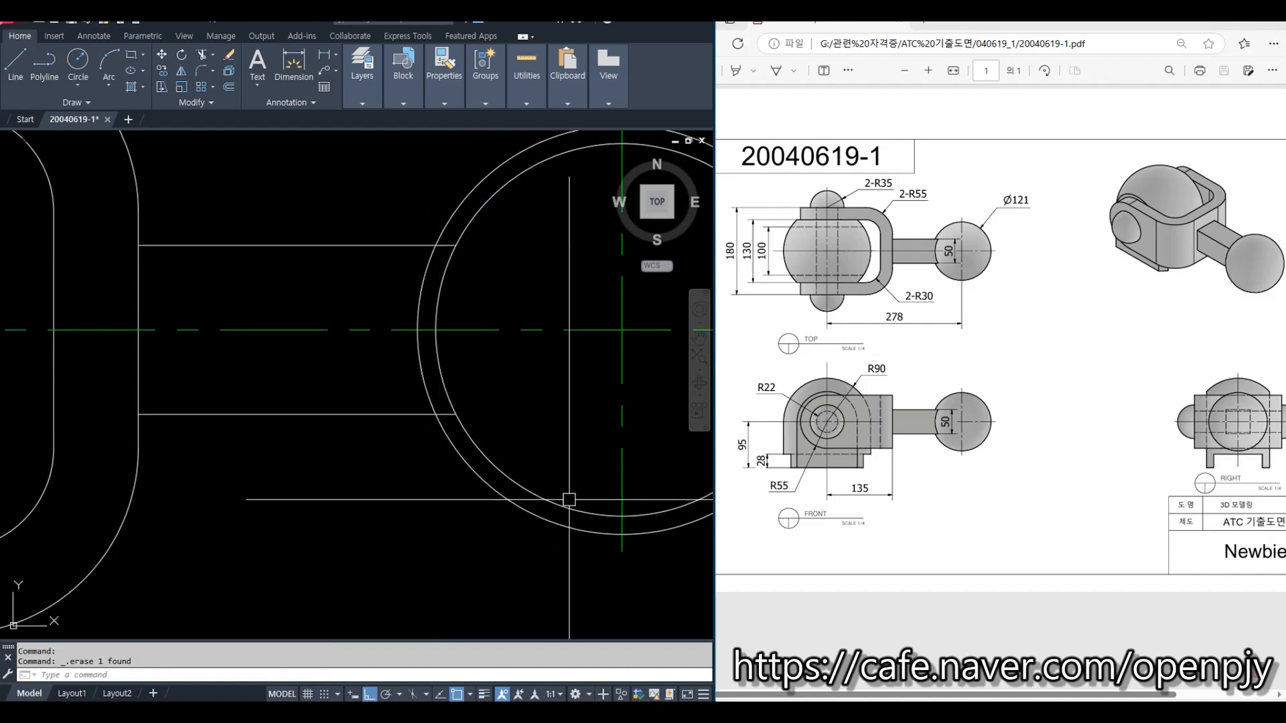
Step: Trim the top view's circles at the bar edges, keeping only the inner arc between them and the outer circle outside them
{"action": "key", "text": "Return"}
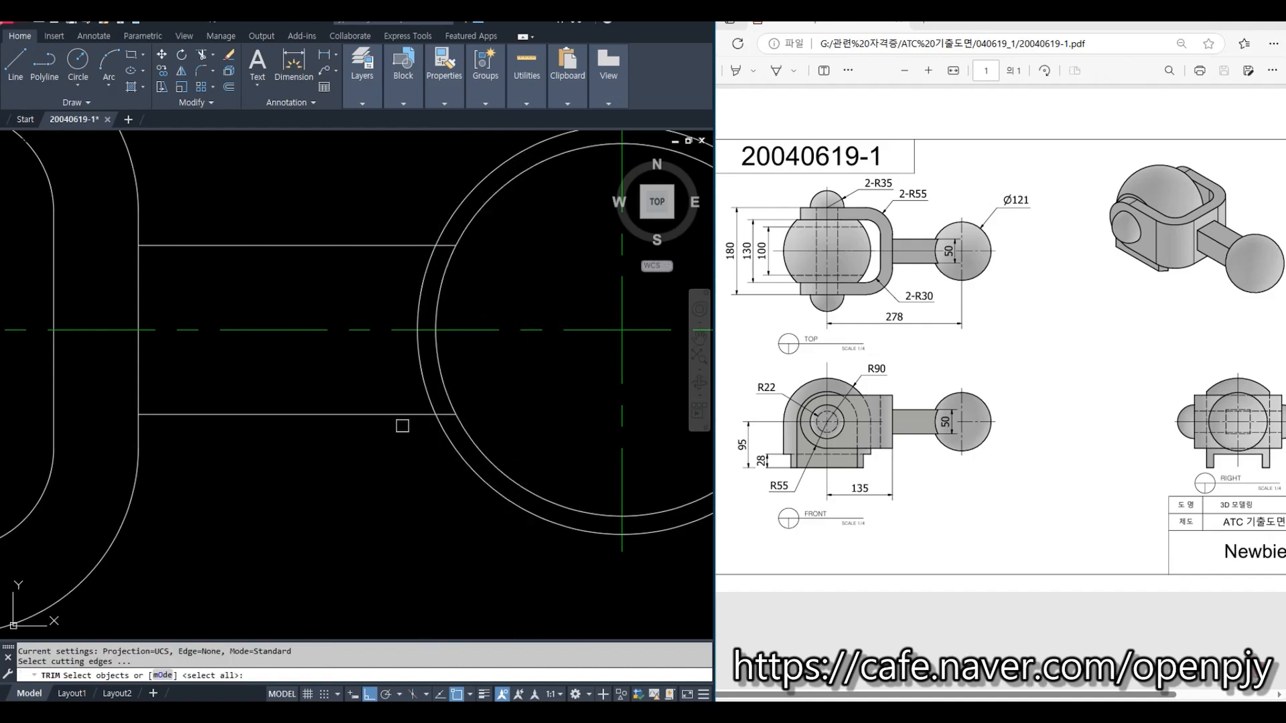
{"action": "left_click", "coordinate": [400, 414]}
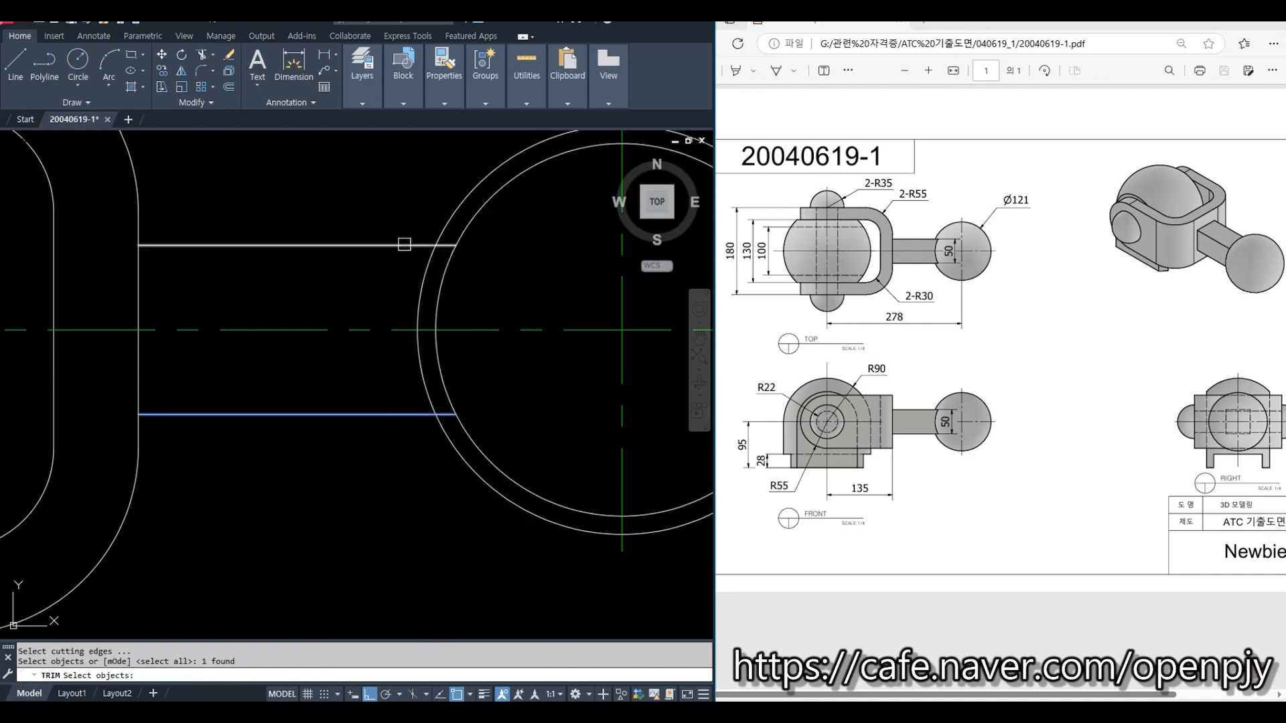
{"action": "left_click", "coordinate": [404, 245]}
{"action": "key", "text": "Return"}
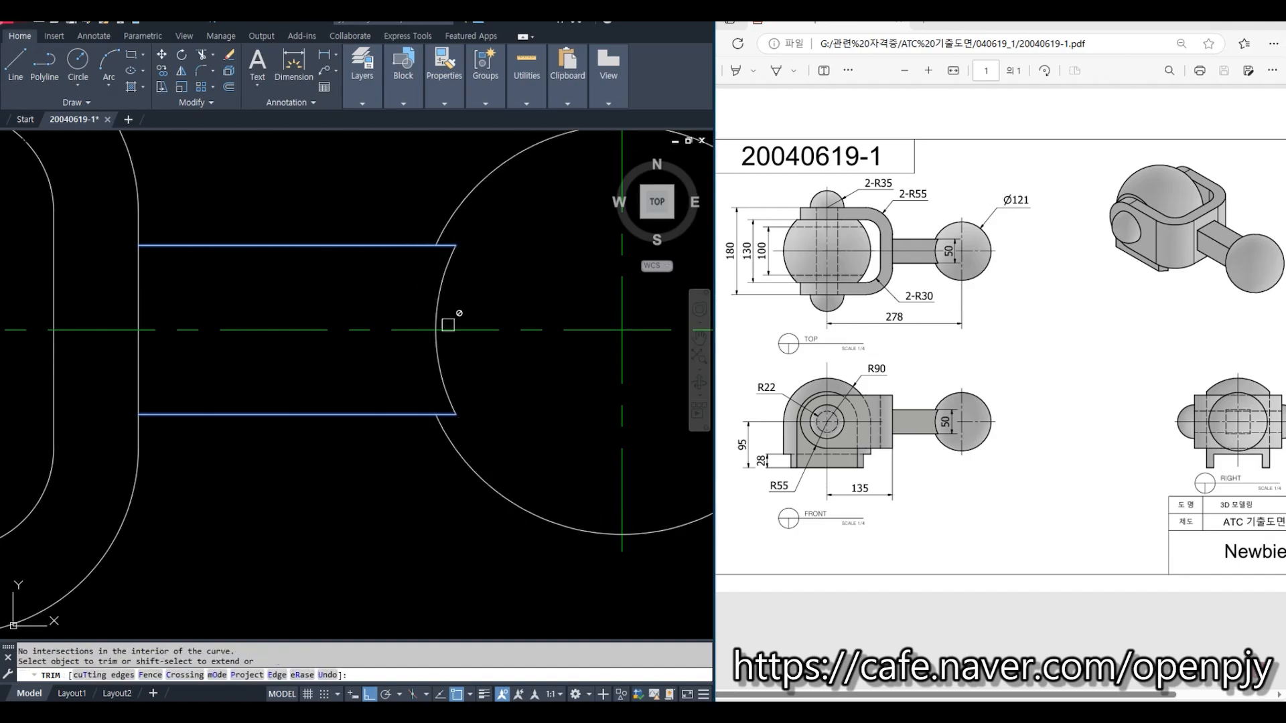
{"action": "key", "text": "Escape"}
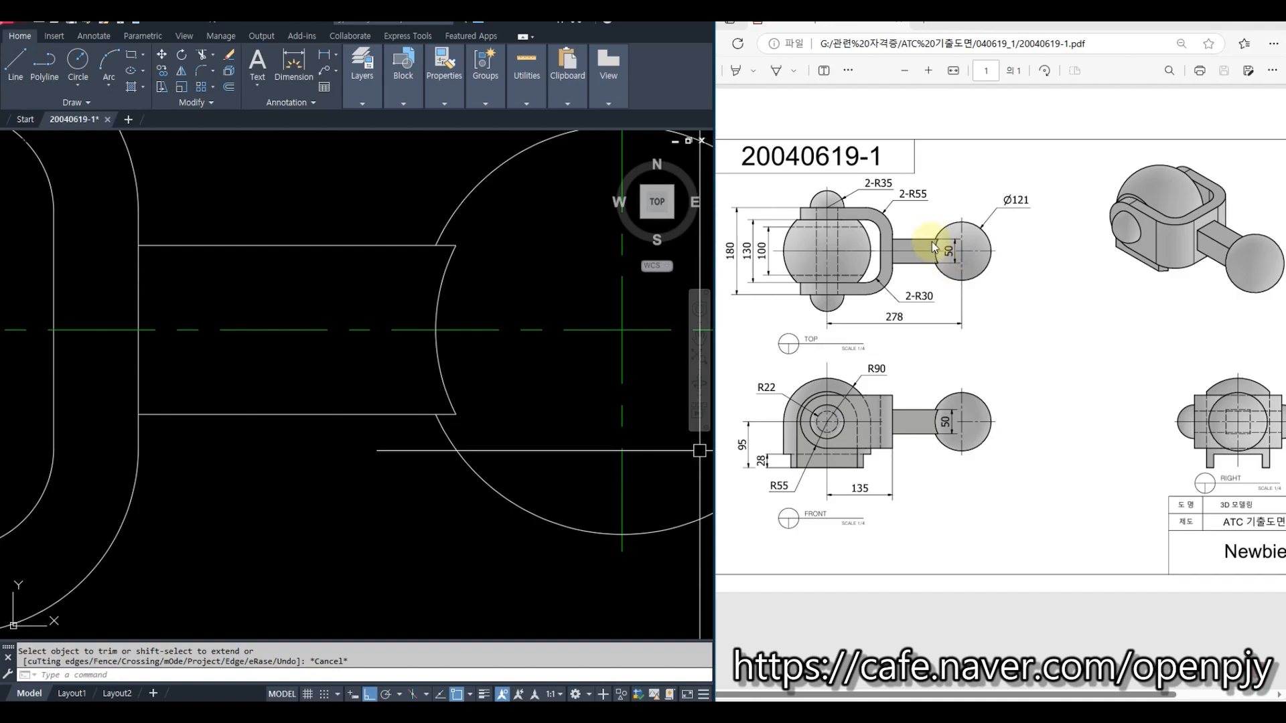
Step: Draw a vertical ray downward from where the bar's lower edge meets the diameter 121 circle in the top view
{"action": "scroll", "coordinate": [529, 304], "scroll_direction": "down", "scroll_amount": 5}
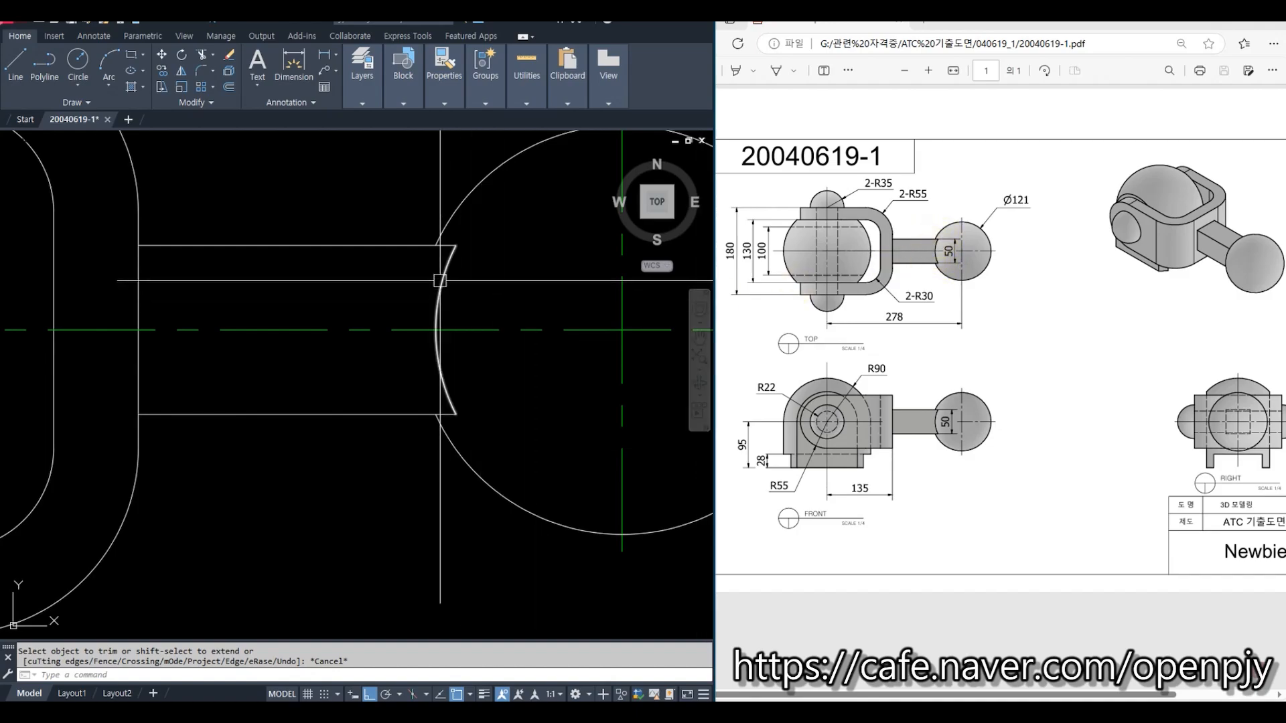
{"action": "scroll", "coordinate": [511, 337], "scroll_direction": "up", "scroll_amount": 3}
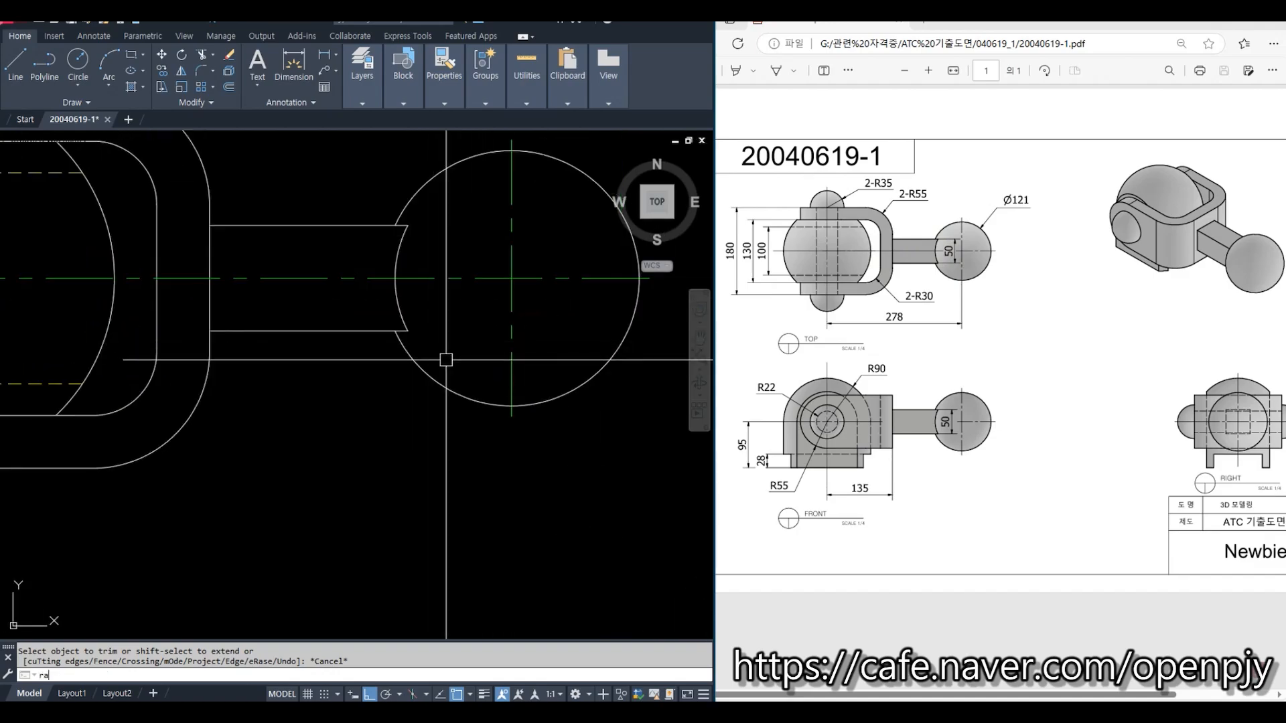
{"action": "type", "text": "y"}
{"action": "key", "text": "Return"}
{"action": "scroll", "coordinate": [446, 359], "scroll_direction": "up", "scroll_amount": 4}
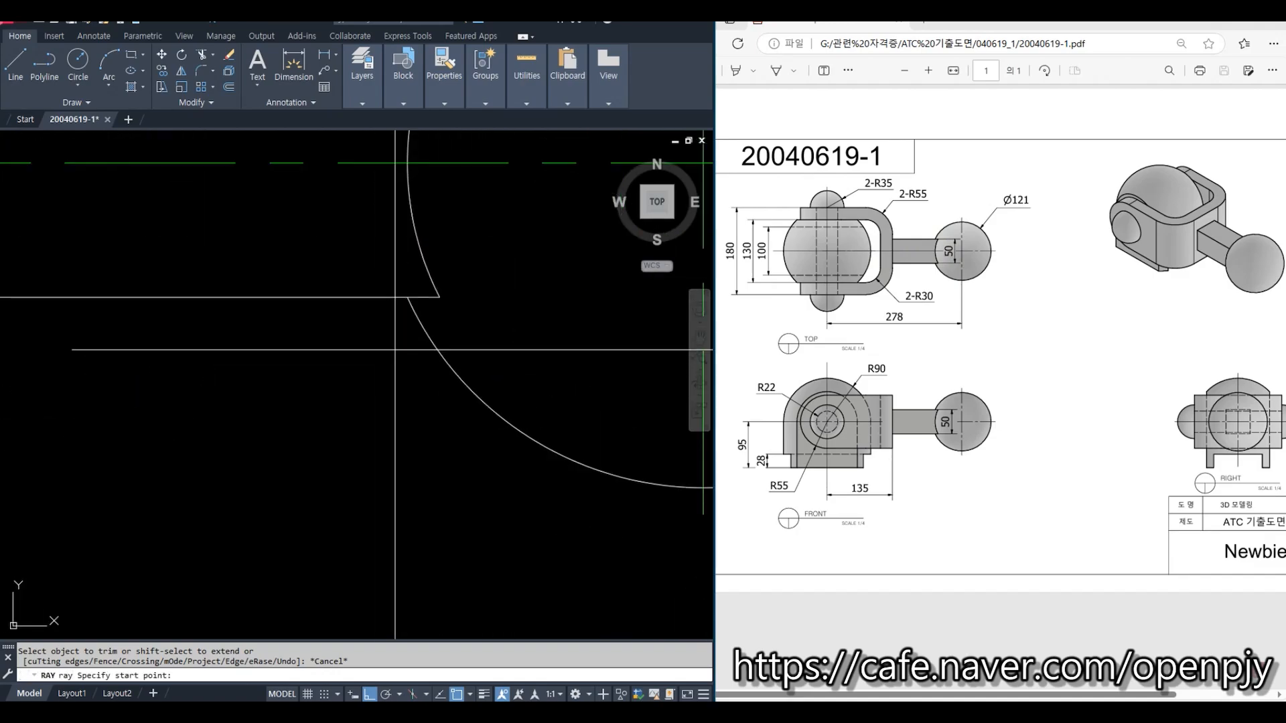
{"action": "left_click", "coordinate": [407, 297]}
{"action": "left_click", "coordinate": [492, 440]}
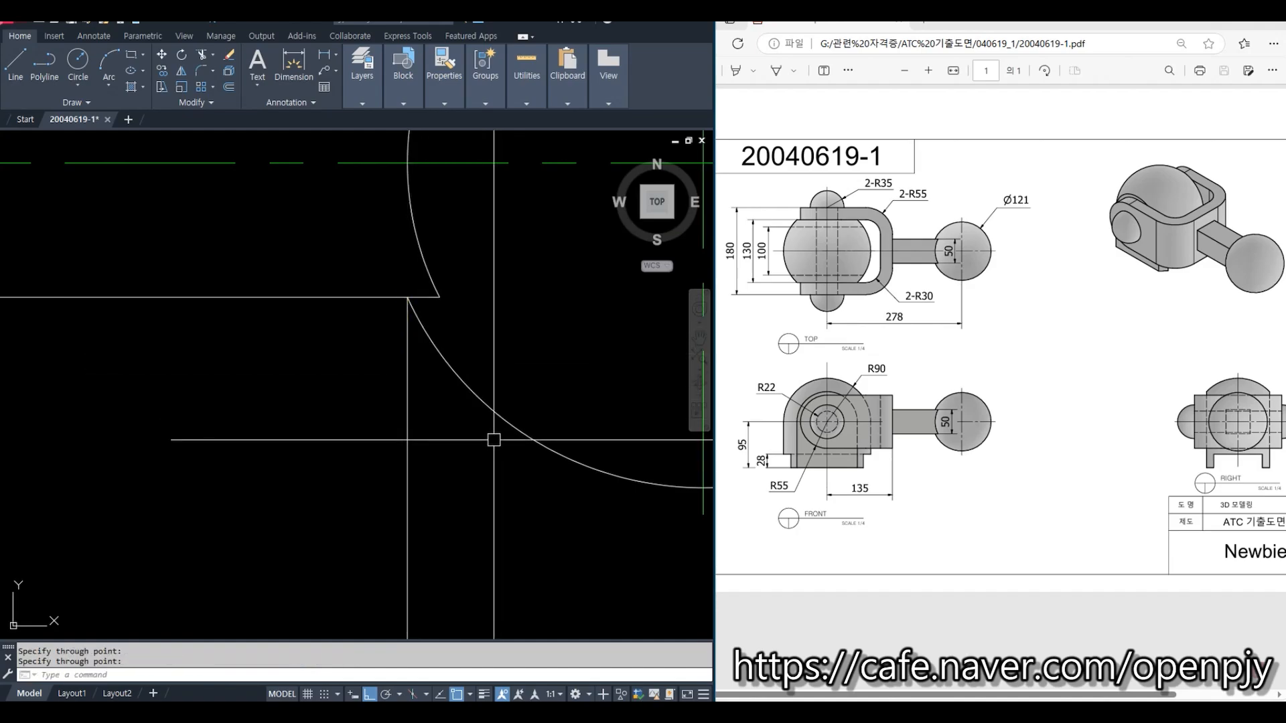
{"action": "key", "text": "Return"}
Step: Offset the front view's diameter 121 circle inward through the crossing of the vertical ray and the horizontal centerline
{"action": "scroll", "coordinate": [482, 460], "scroll_direction": "down", "scroll_amount": 8}
{"action": "middle_click_drag", "start_coordinate": [494, 537], "coordinate": [479, 247]}
{"action": "scroll", "coordinate": [479, 481], "scroll_direction": "up", "scroll_amount": 6}
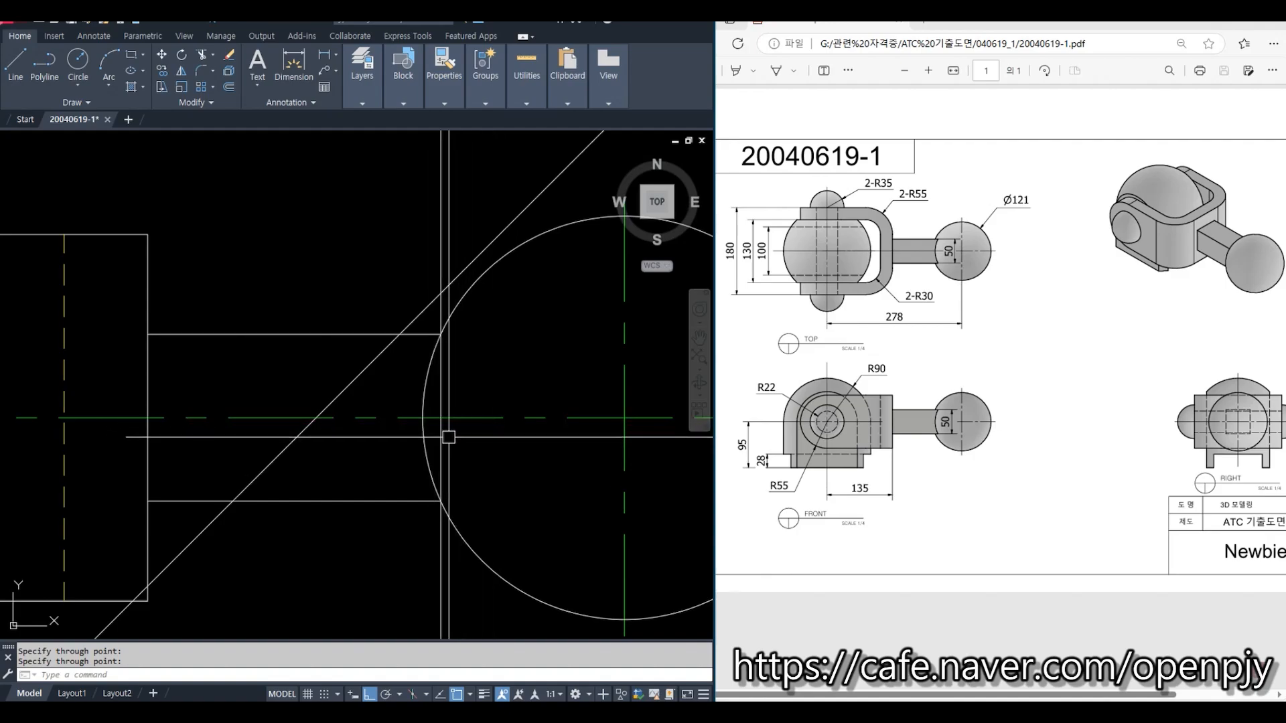
{"action": "type", "text": "o"}
{"action": "key", "text": "Return"}
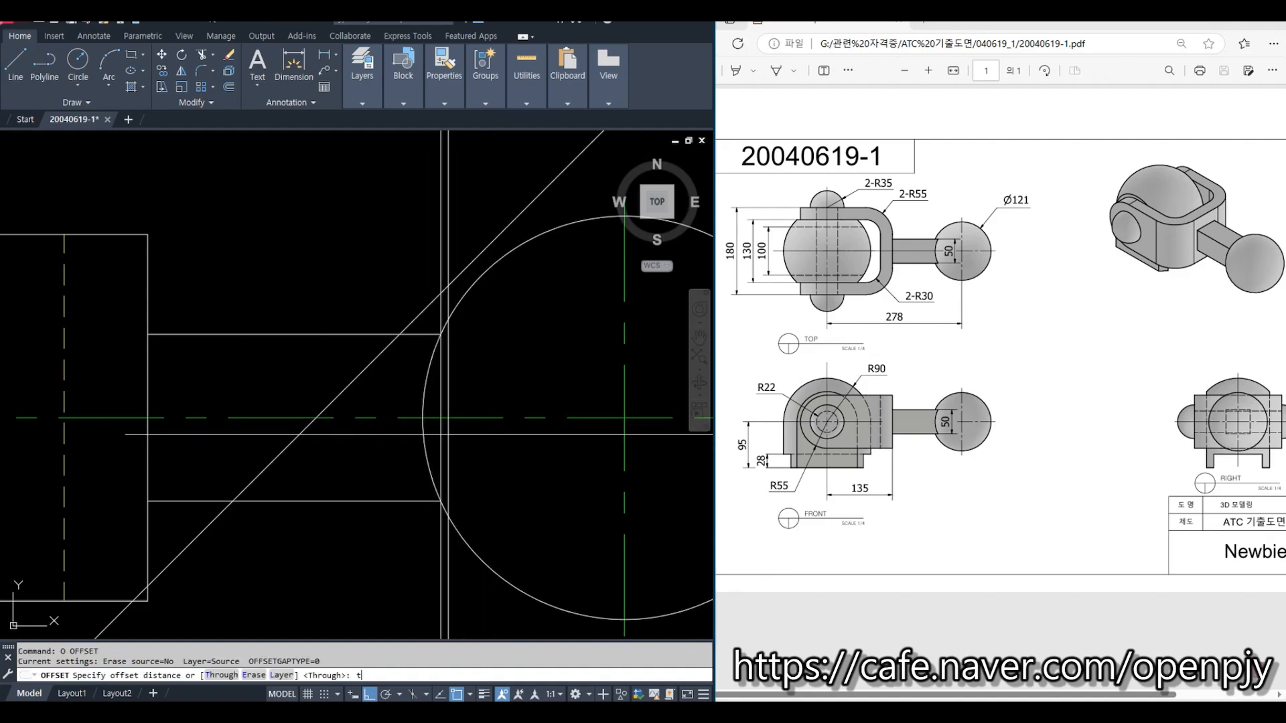
{"action": "type", "text": "t"}
{"action": "key", "text": "Return"}
{"action": "left_click", "coordinate": [423, 436]}
{"action": "left_click", "coordinate": [438, 413]}
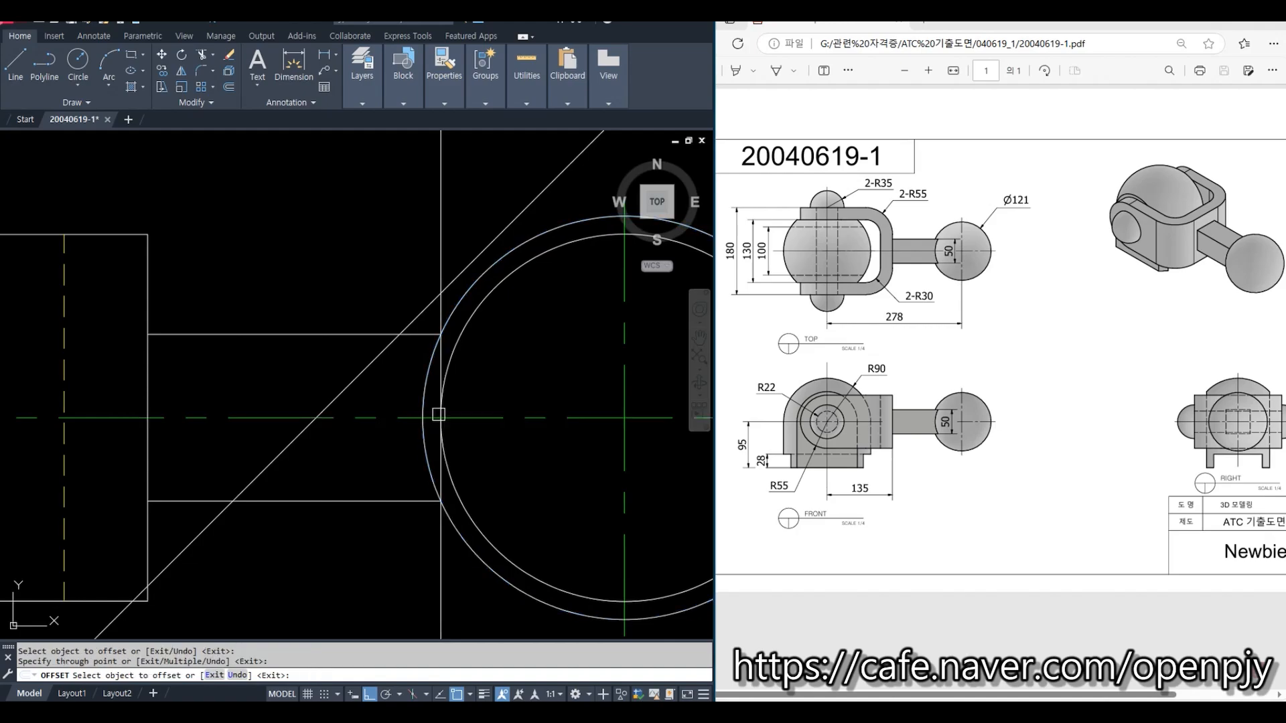
{"action": "key", "text": "Escape"}
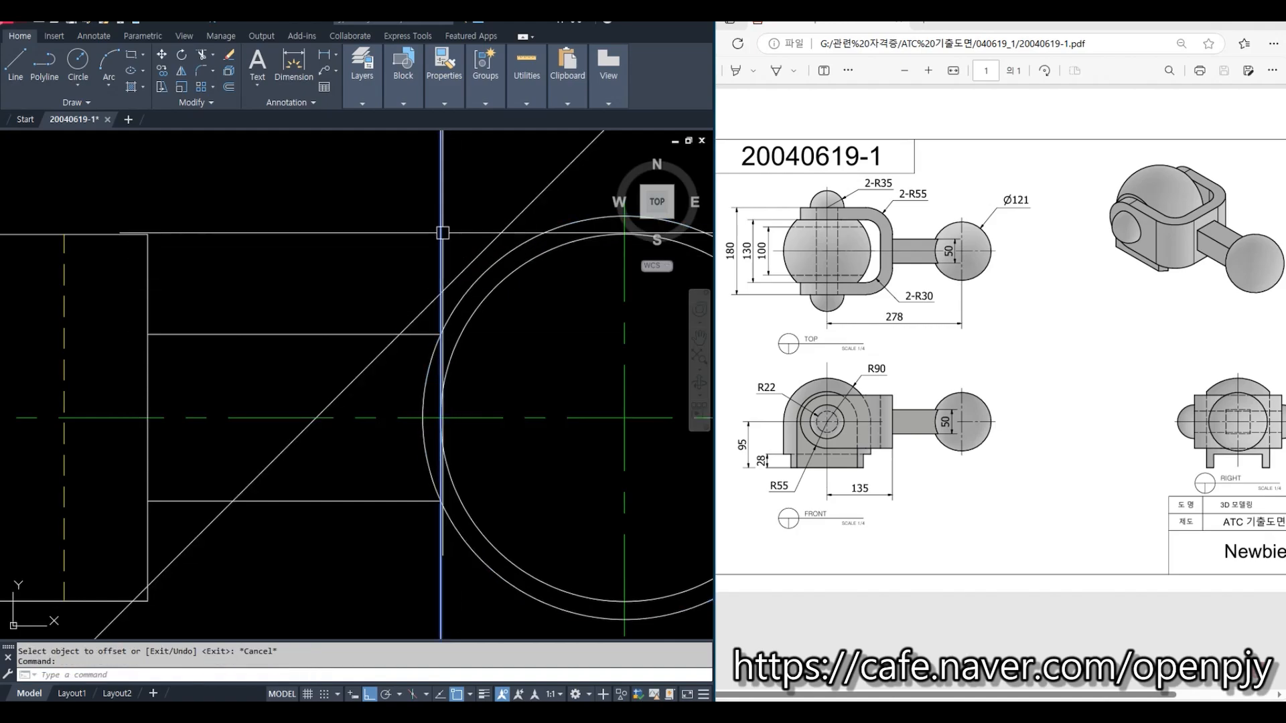
Step: Erase the vertical ray and extend the front view's two bar edges to the inner offset circle
{"action": "left_click", "coordinate": [442, 233]}
{"action": "key", "text": "Delete"}
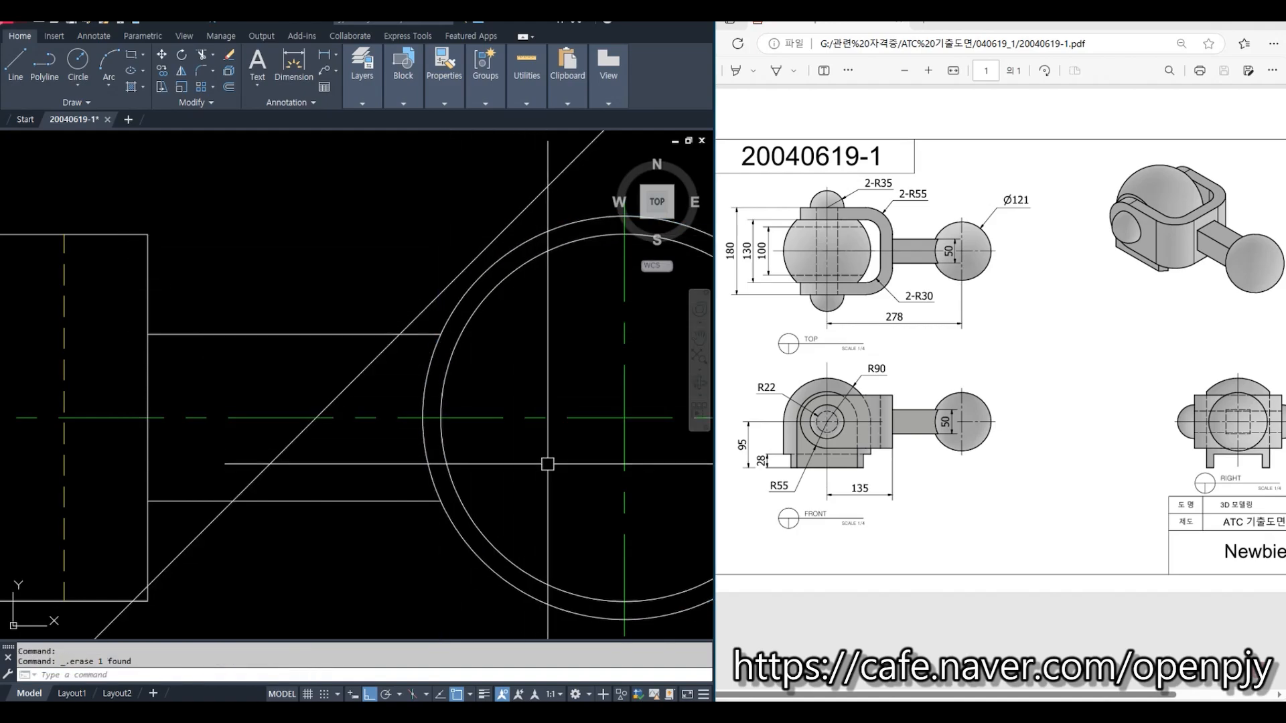
{"action": "type", "text": "ex"}
{"action": "key", "text": "Return"}
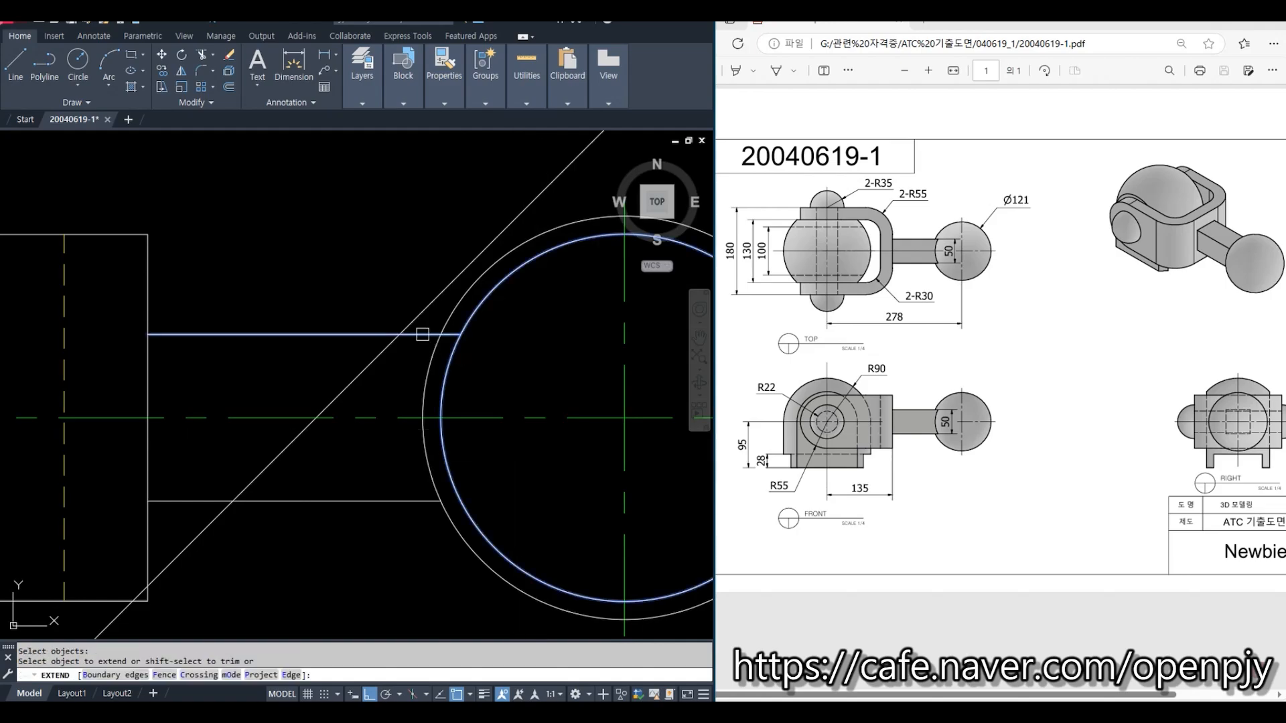
{"action": "left_click", "coordinate": [422, 333]}
{"action": "left_click", "coordinate": [403, 498]}
{"action": "key", "text": "Escape"}
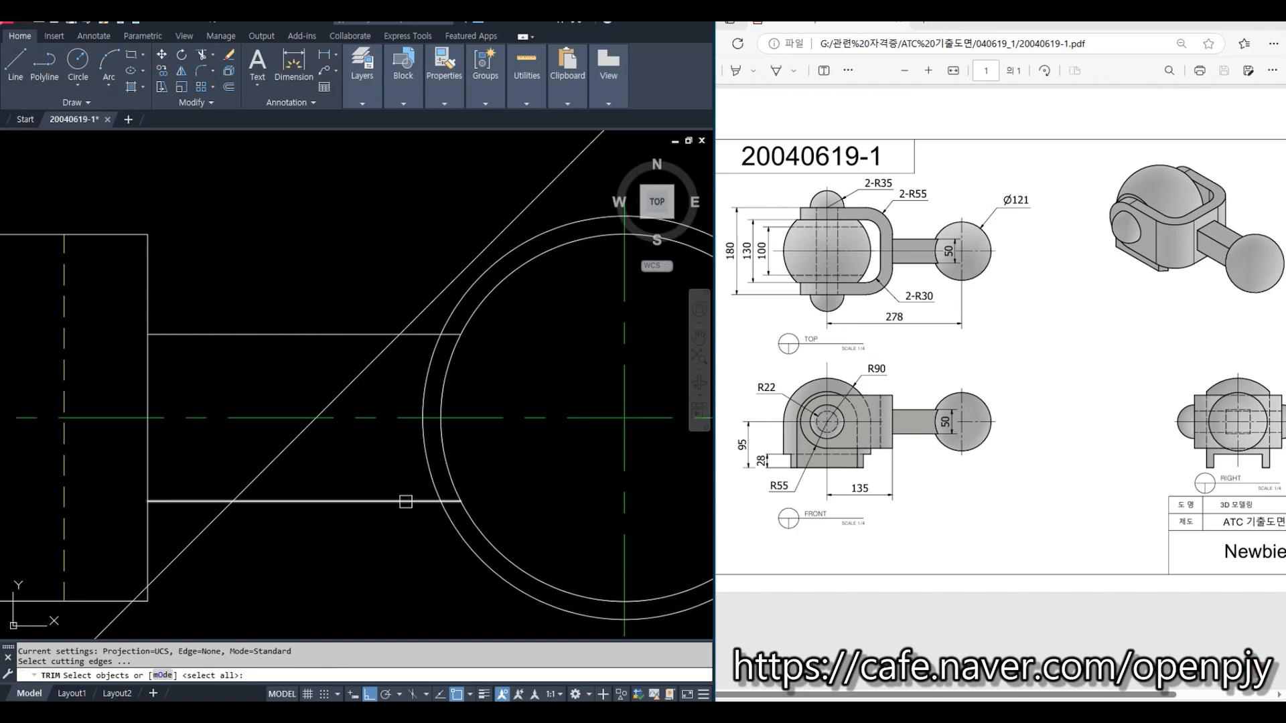
Step: Trim the front view's circles at the bar edges, leaving the inner arc between the edges and the outer circle beyond them
{"action": "left_click", "coordinate": [405, 502]}
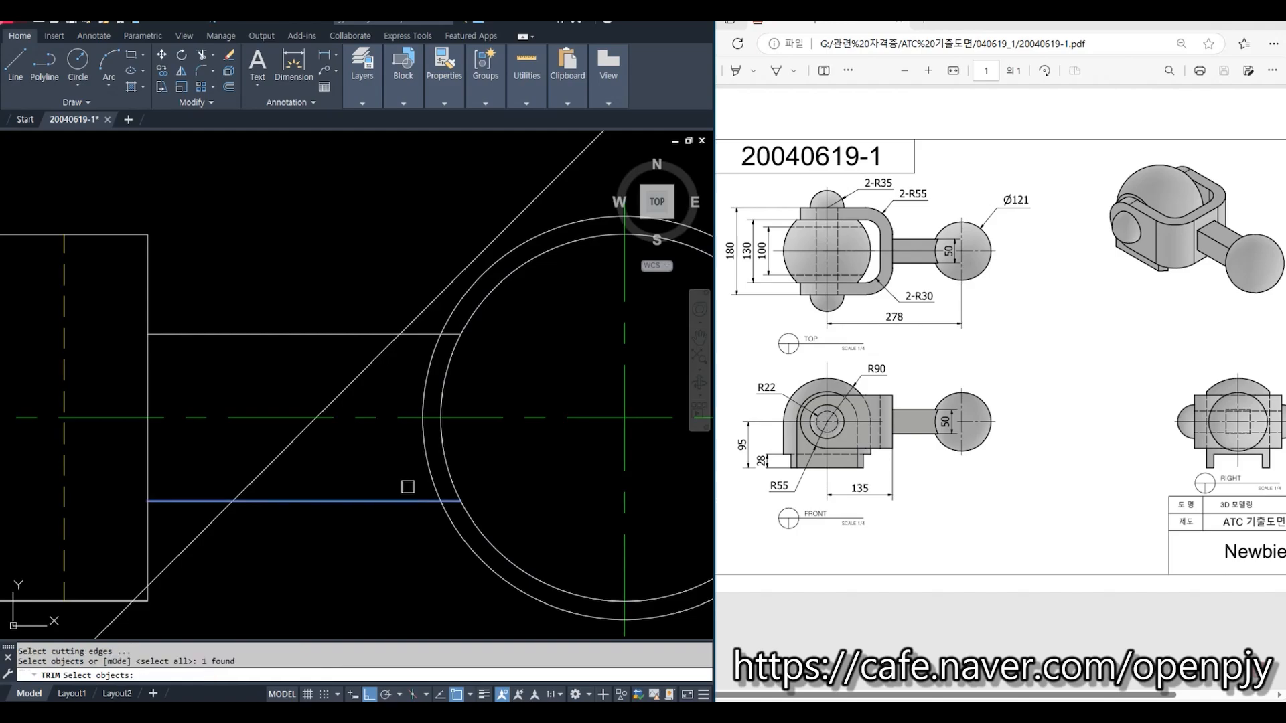
{"action": "key", "text": "Return"}
{"action": "left_click", "coordinate": [418, 335]}
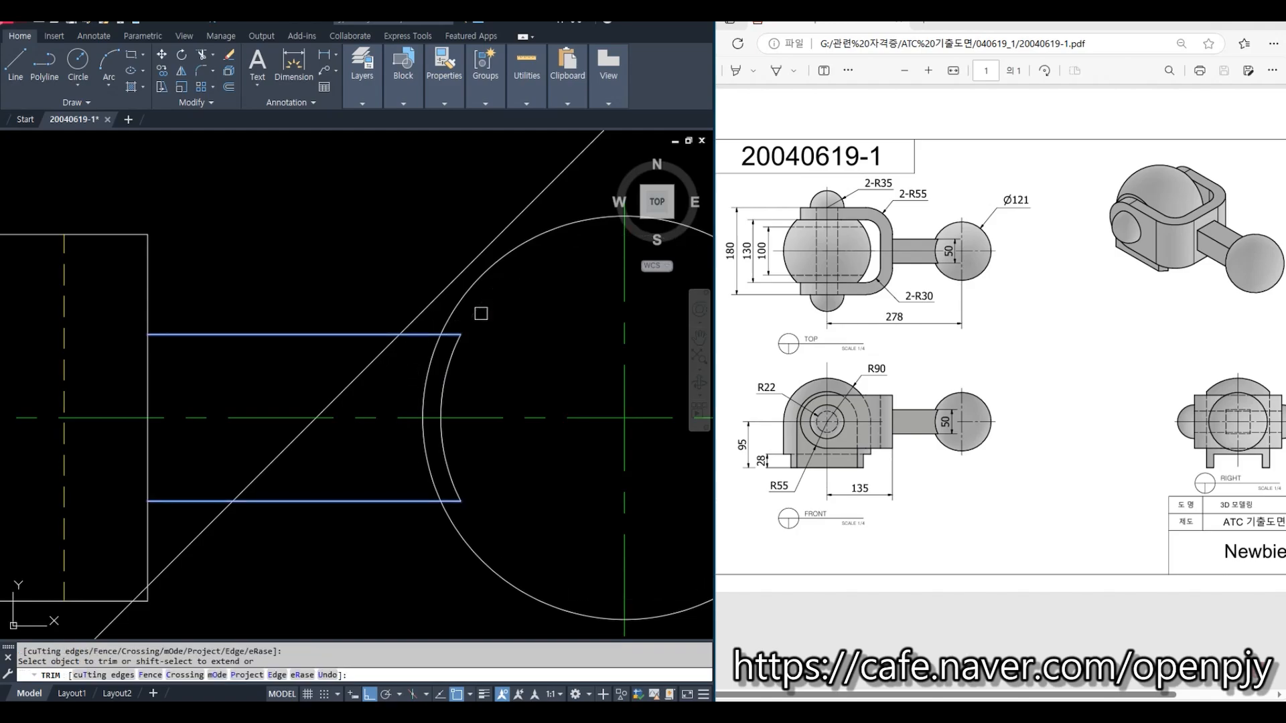
{"action": "key", "text": "Escape"}
Step: Erase the diagonal construction line and the rectangular border around the three views
{"action": "scroll", "coordinate": [488, 515], "scroll_direction": "down", "scroll_amount": 5}
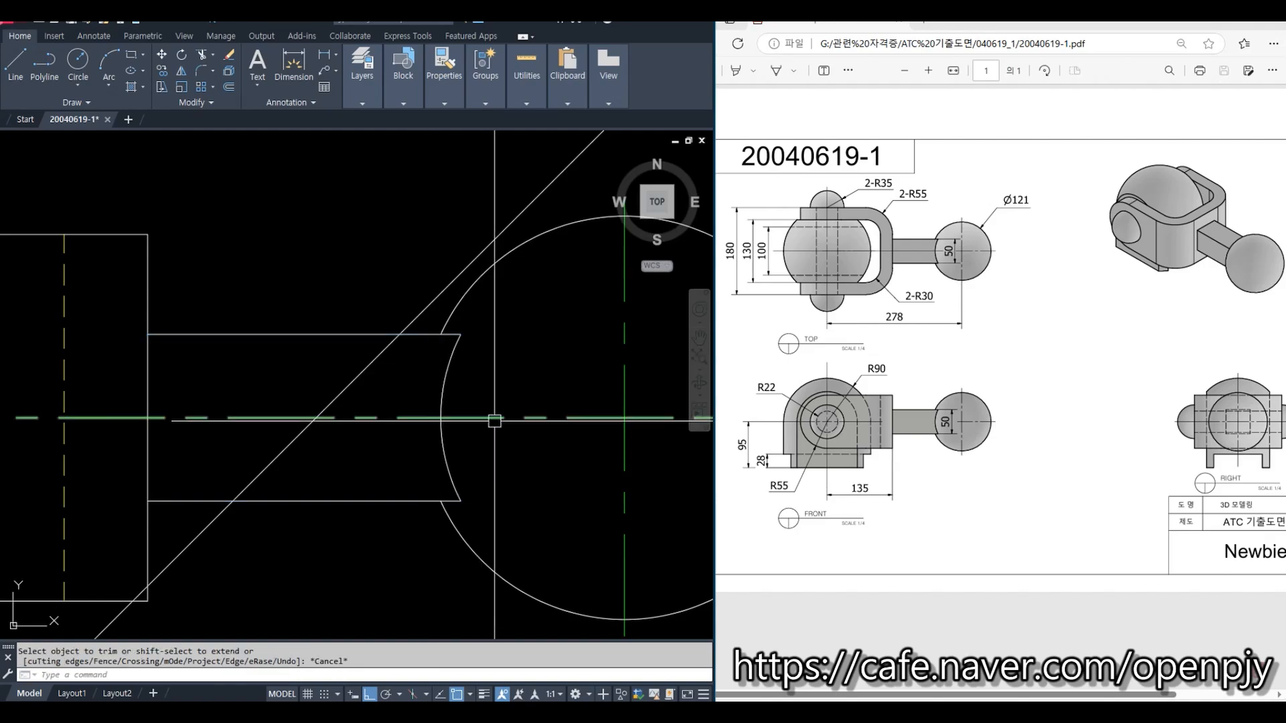
{"action": "middle_click_drag", "start_coordinate": [555, 525], "coordinate": [472, 517]}
{"action": "scroll", "coordinate": [403, 403], "scroll_direction": "down", "scroll_amount": 2}
{"action": "middle_click_drag", "start_coordinate": [429, 376], "coordinate": [393, 410]}
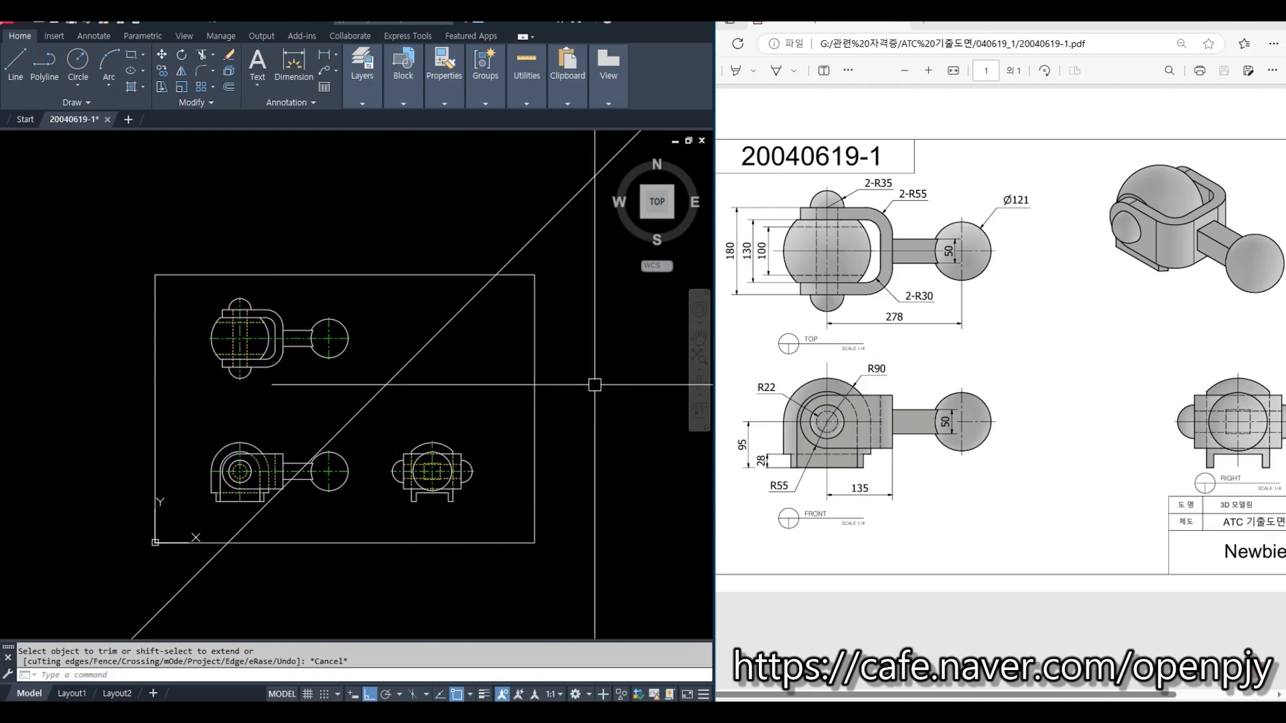
{"action": "left_click", "coordinate": [584, 375]}
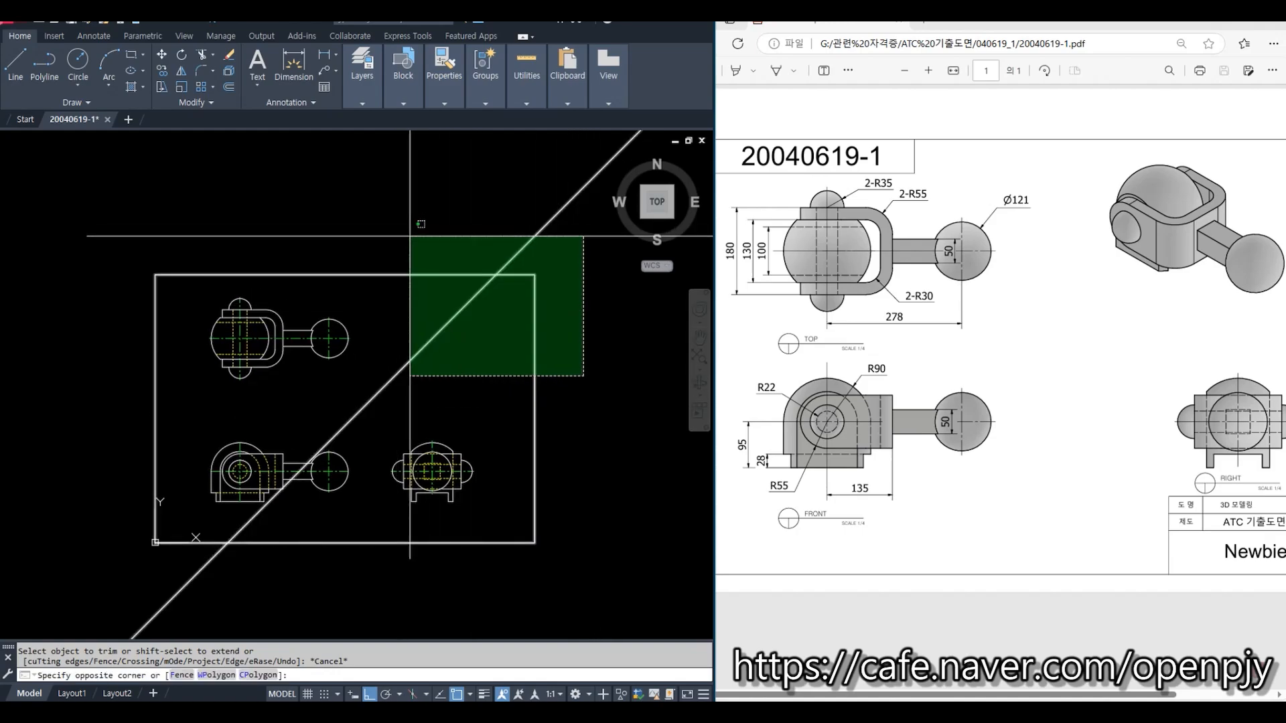
{"action": "left_click", "coordinate": [410, 236]}
{"action": "key", "text": "Delete"}
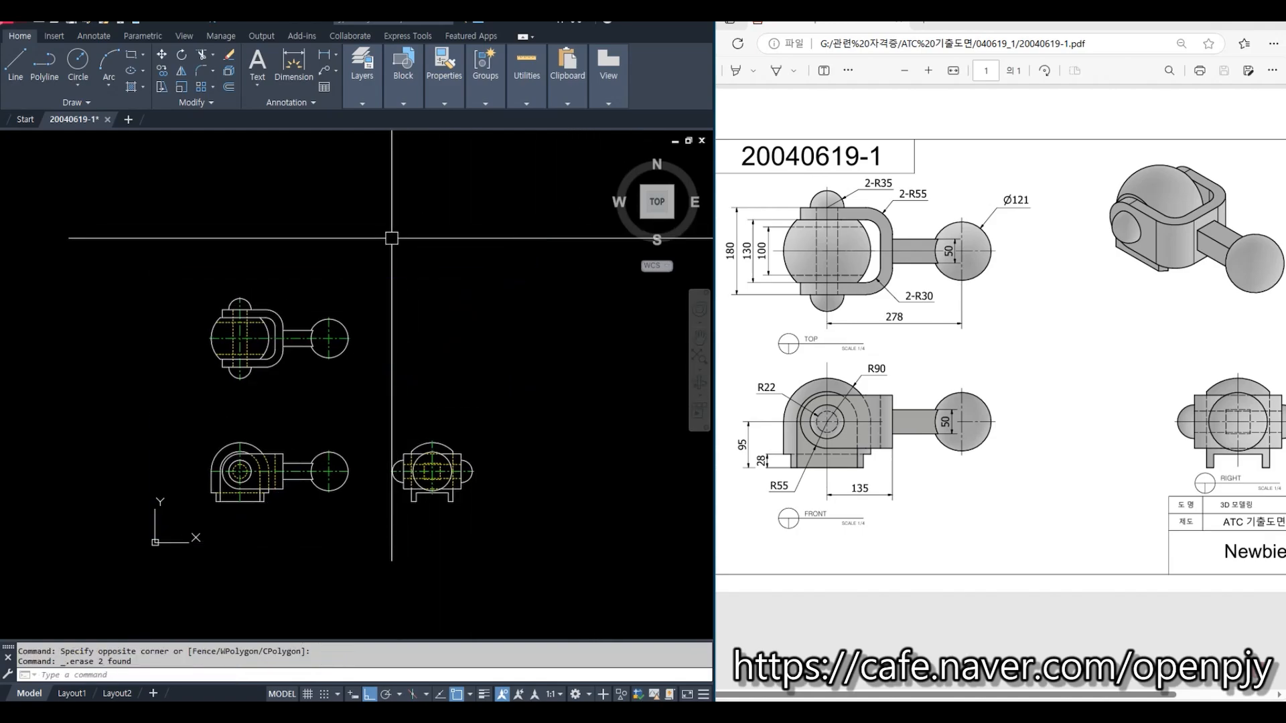
Step: Make Dim the current layer
{"action": "left_click", "coordinate": [365, 95]}
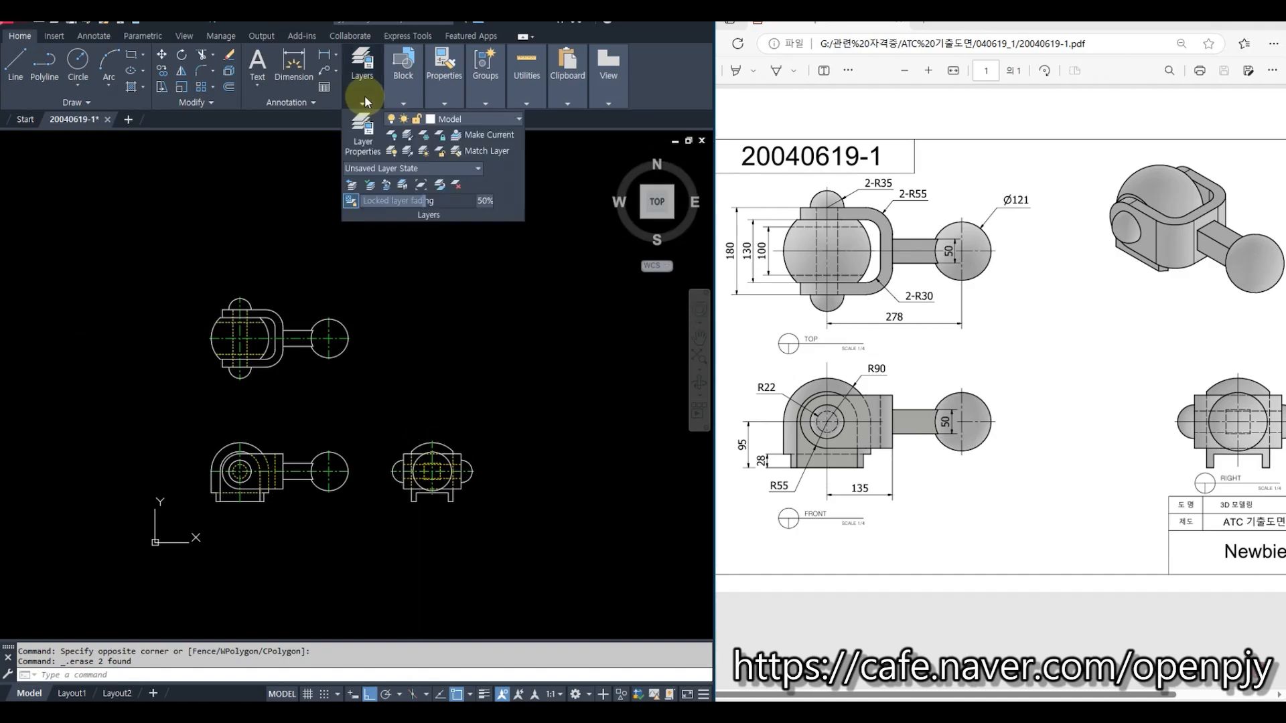
{"action": "left_click", "coordinate": [483, 122]}
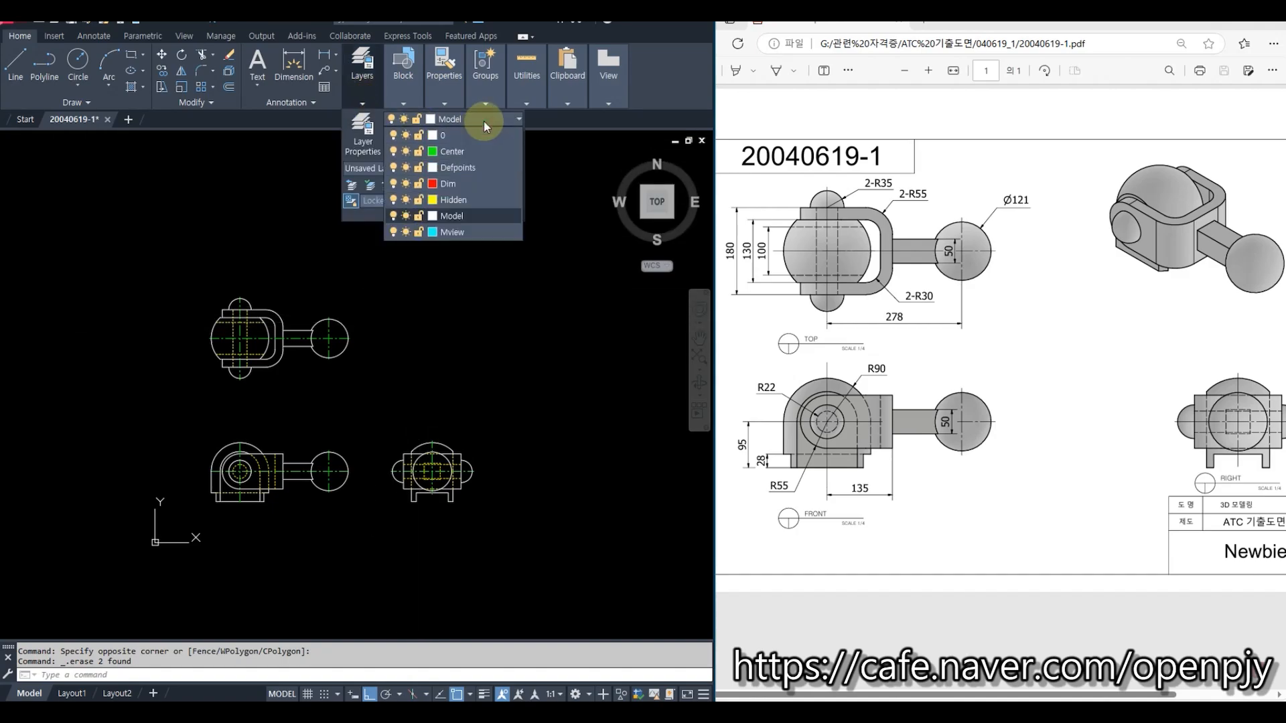
{"action": "left_click", "coordinate": [463, 183]}
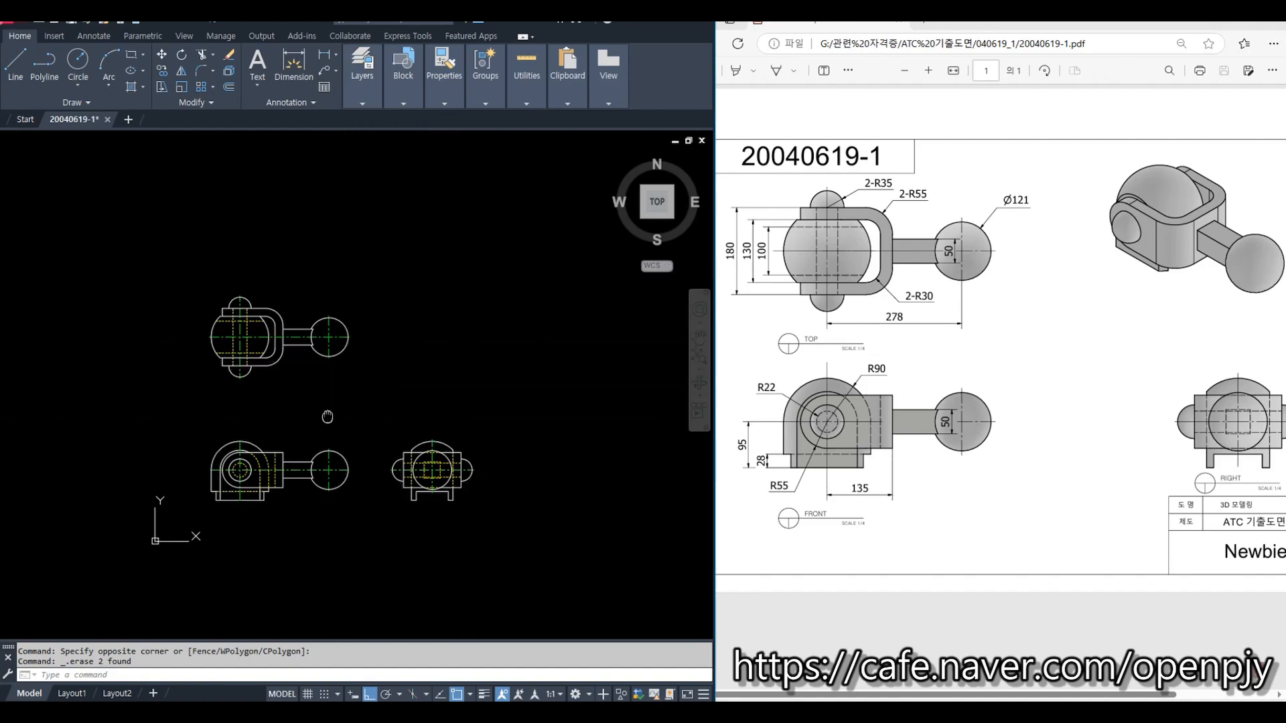
Step: Add a vertical linear dimension for the height of the lower step on the front view's base, placed outside the outline
{"action": "middle_click_drag", "start_coordinate": [324, 413], "coordinate": [373, 371]}
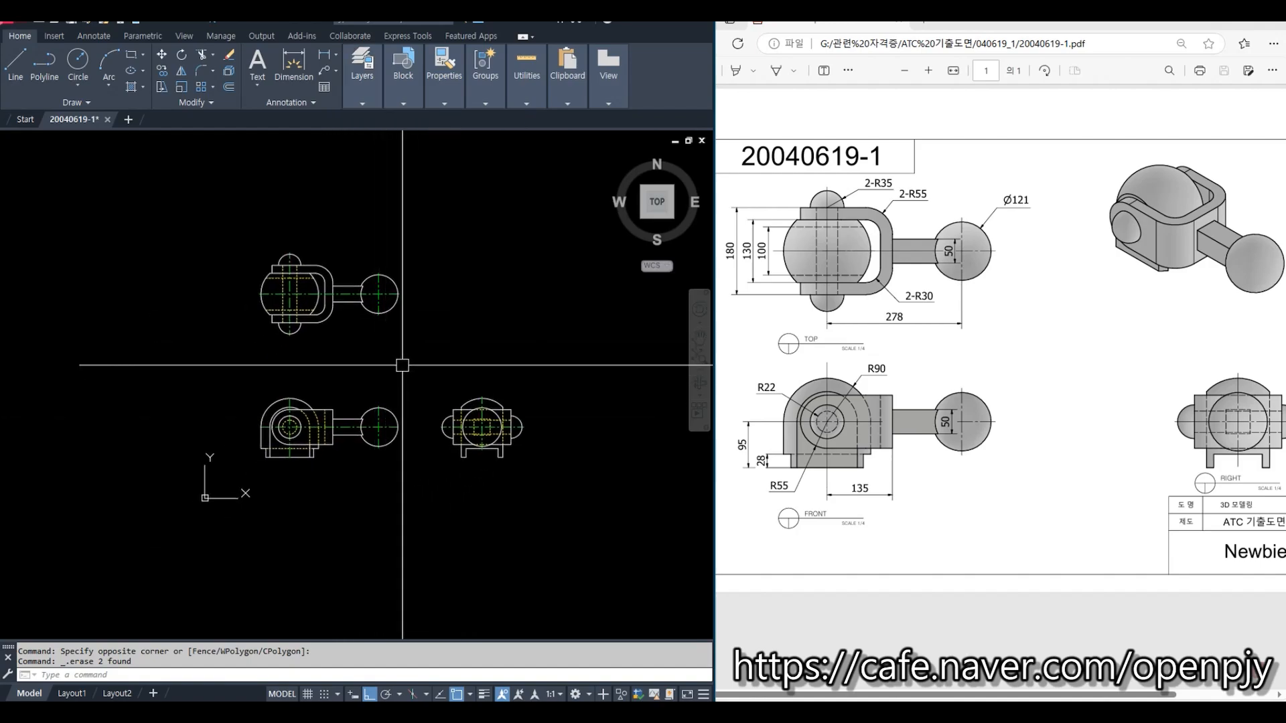
{"action": "scroll", "coordinate": [240, 474], "scroll_direction": "up", "scroll_amount": 4}
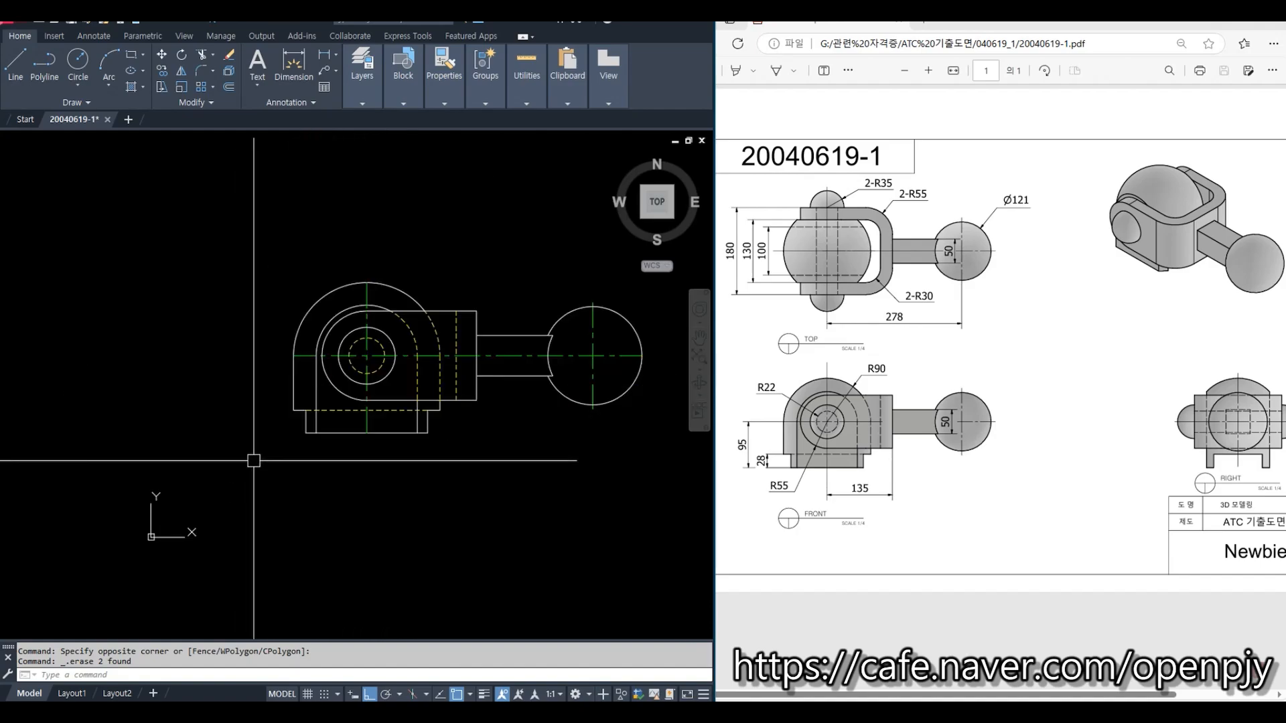
{"action": "left_click", "coordinate": [330, 58]}
{"action": "scroll", "coordinate": [267, 443], "scroll_direction": "up", "scroll_amount": 4}
{"action": "left_click", "coordinate": [371, 411]}
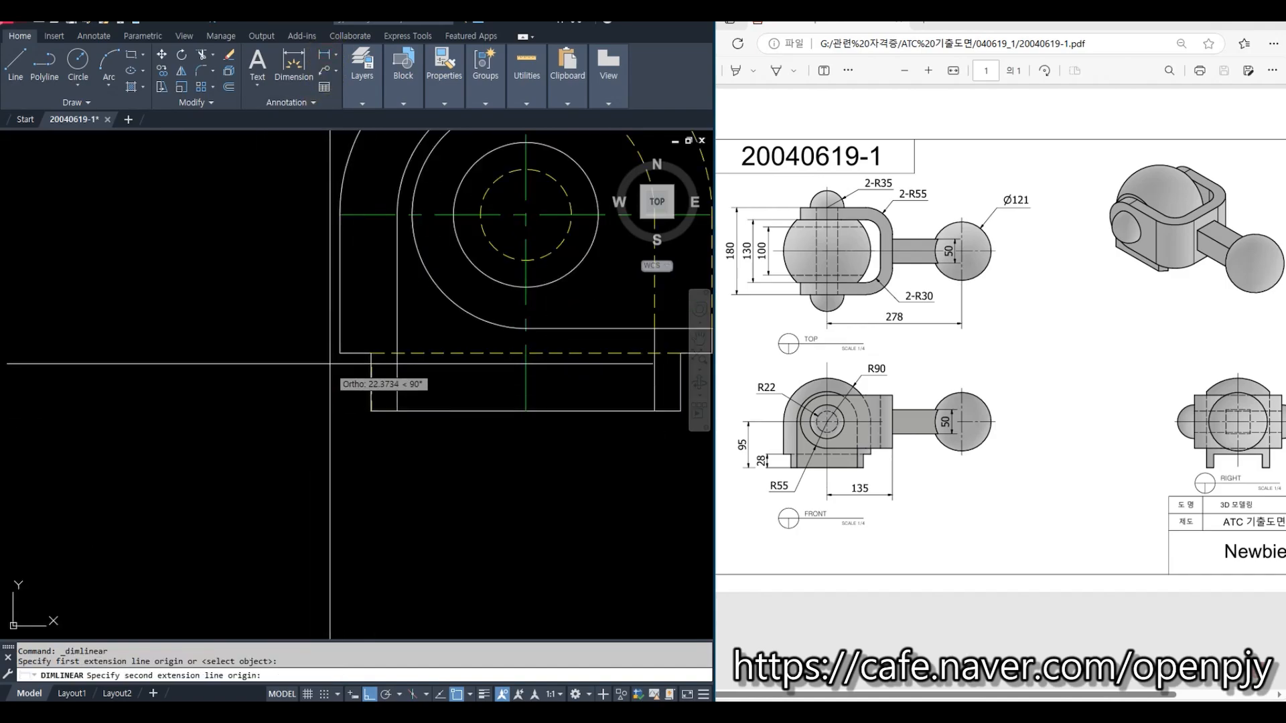
{"action": "left_click", "coordinate": [339, 353]}
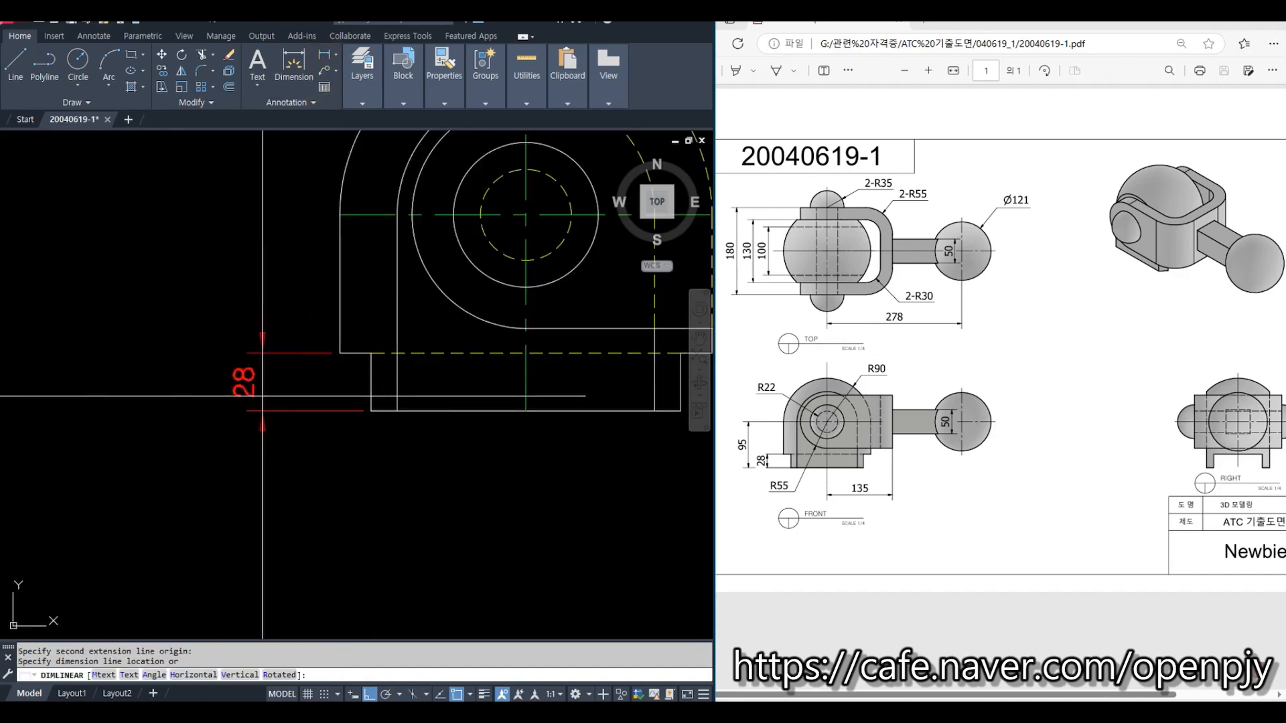
{"action": "left_click", "coordinate": [298, 398]}
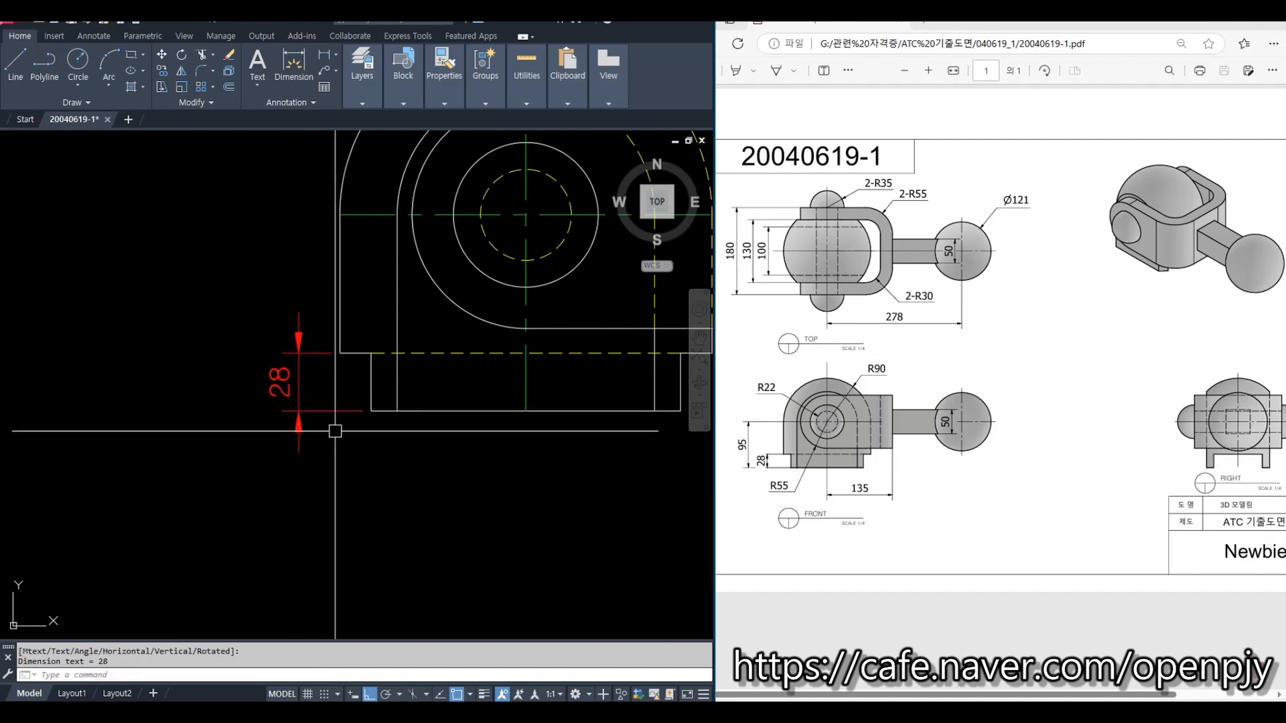
{"action": "key", "text": "Return"}
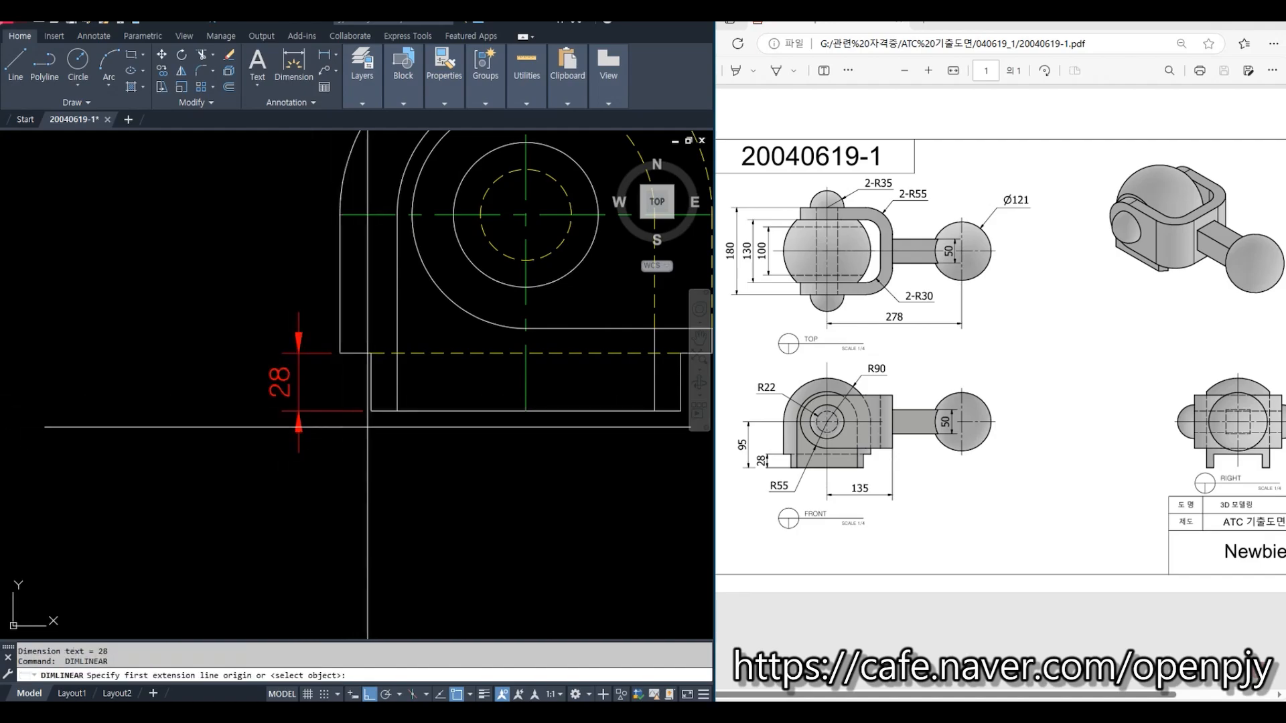
{"action": "left_click", "coordinate": [371, 411]}
{"action": "mouse_move", "coordinate": [311, 278]}
{"action": "middle_mouse_down"}
{"action": "mouse_move", "coordinate": [119, 406]}
{"action": "mouse_move", "coordinate": [161, 408]}
{"action": "middle_mouse_up"}
{"action": "key", "text": "Escape"}
{"action": "scroll", "coordinate": [160, 408], "scroll_direction": "down", "scroll_amount": 2}
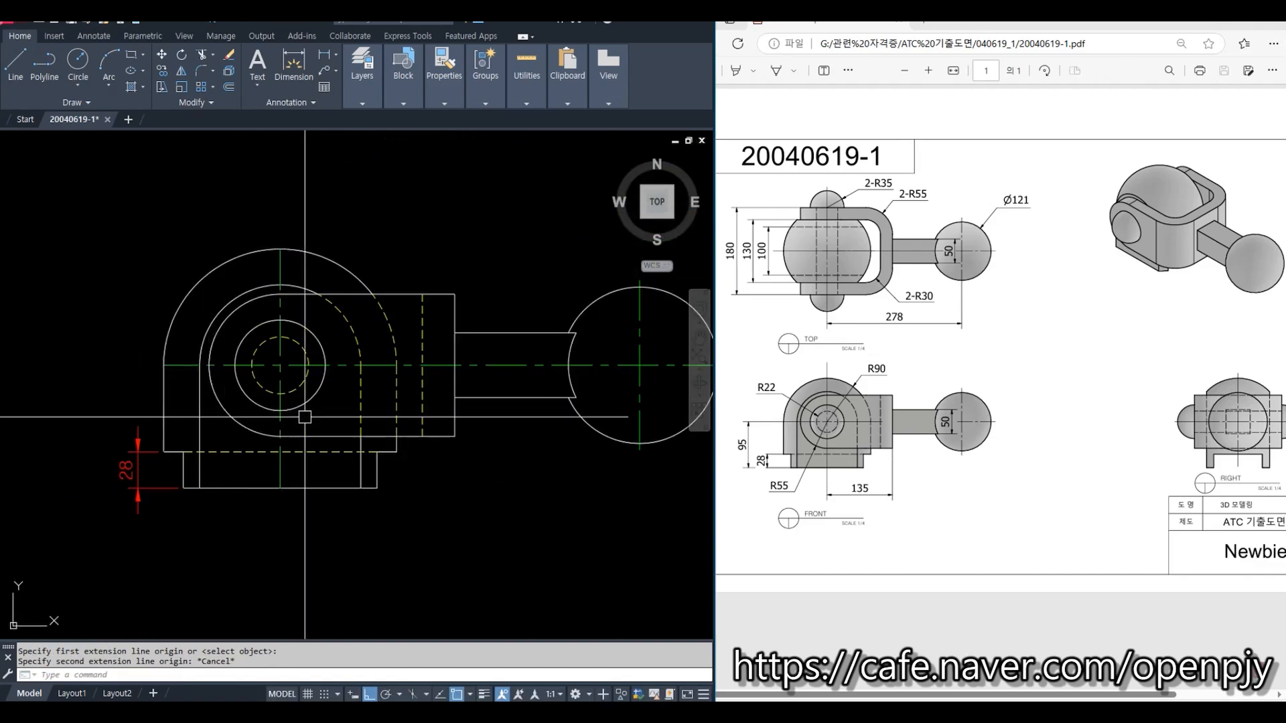
Step: Lengthen the front view's centerlines with the Delta option so their ends extend past the outlines
{"action": "middle_click_drag", "start_coordinate": [259, 407], "coordinate": [280, 410]}
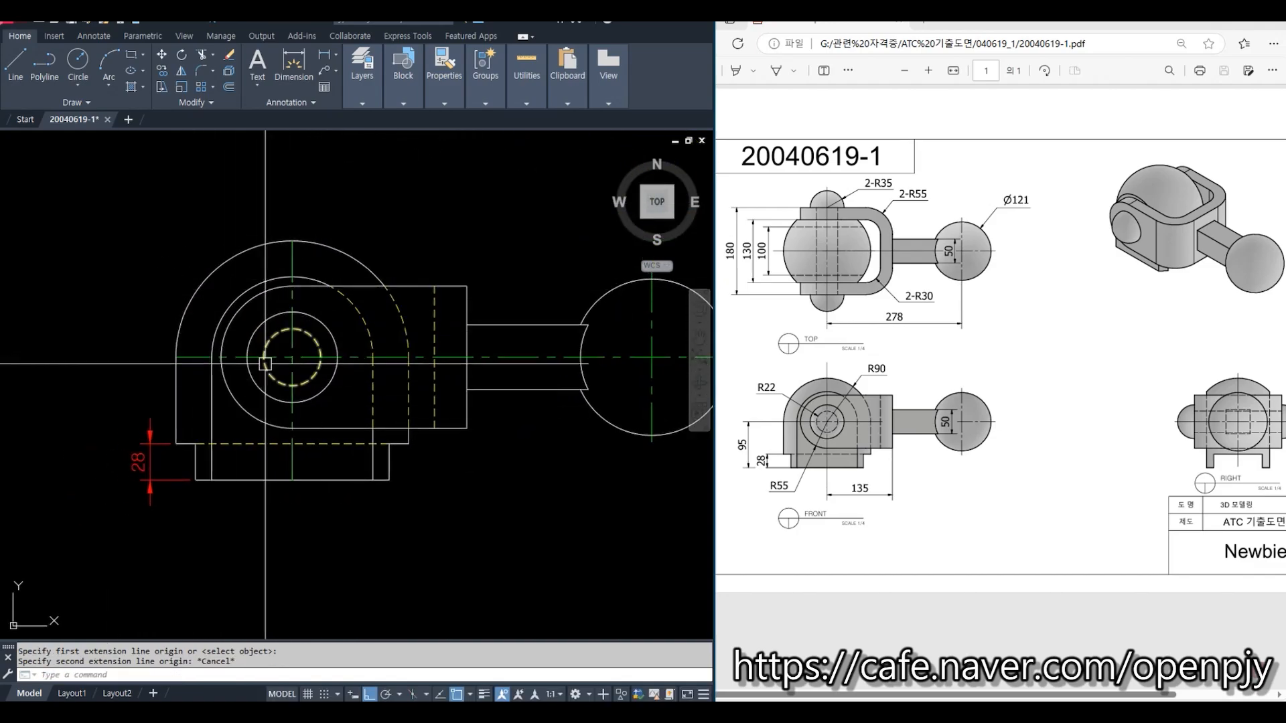
{"action": "type", "text": "ded"}
{"action": "key", "text": "Return"}
{"action": "key", "text": "Escape"}
{"action": "key", "text": "Escape"}
{"action": "type", "text": "lect an"}
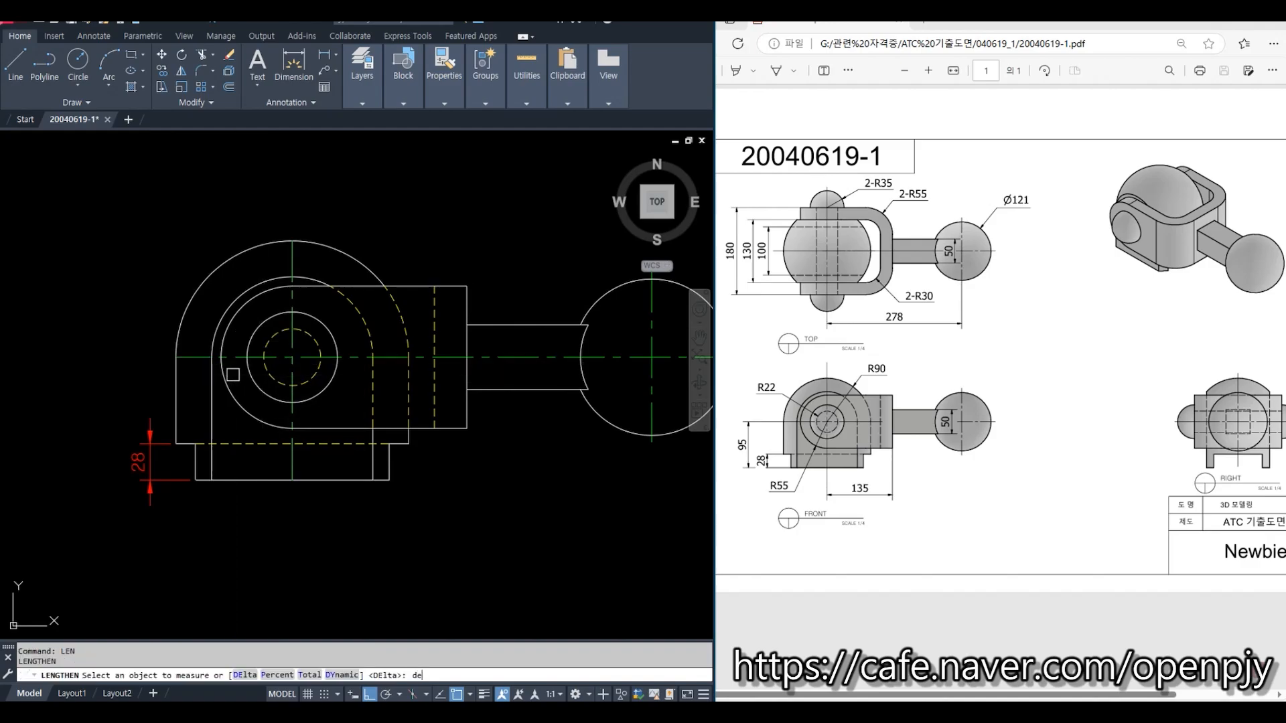
{"action": "key", "text": "Return"}
{"action": "left_click", "coordinate": [238, 355]}
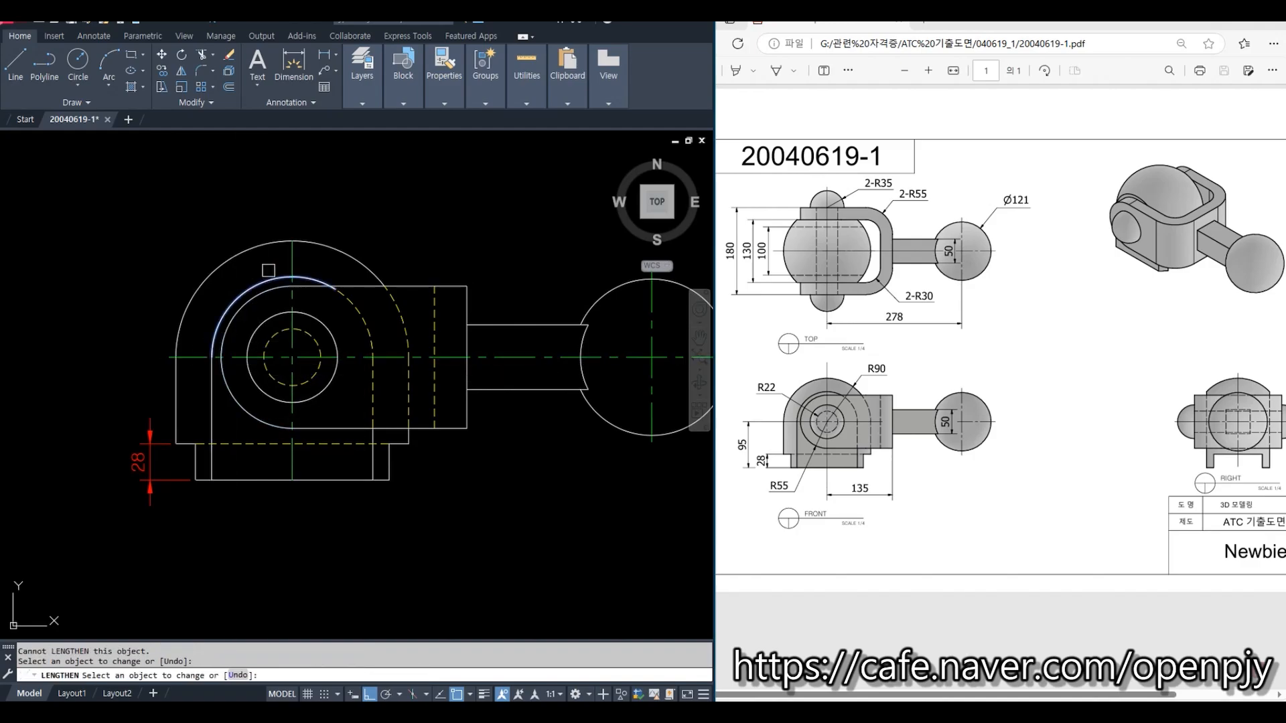
{"action": "key", "text": "Escape"}
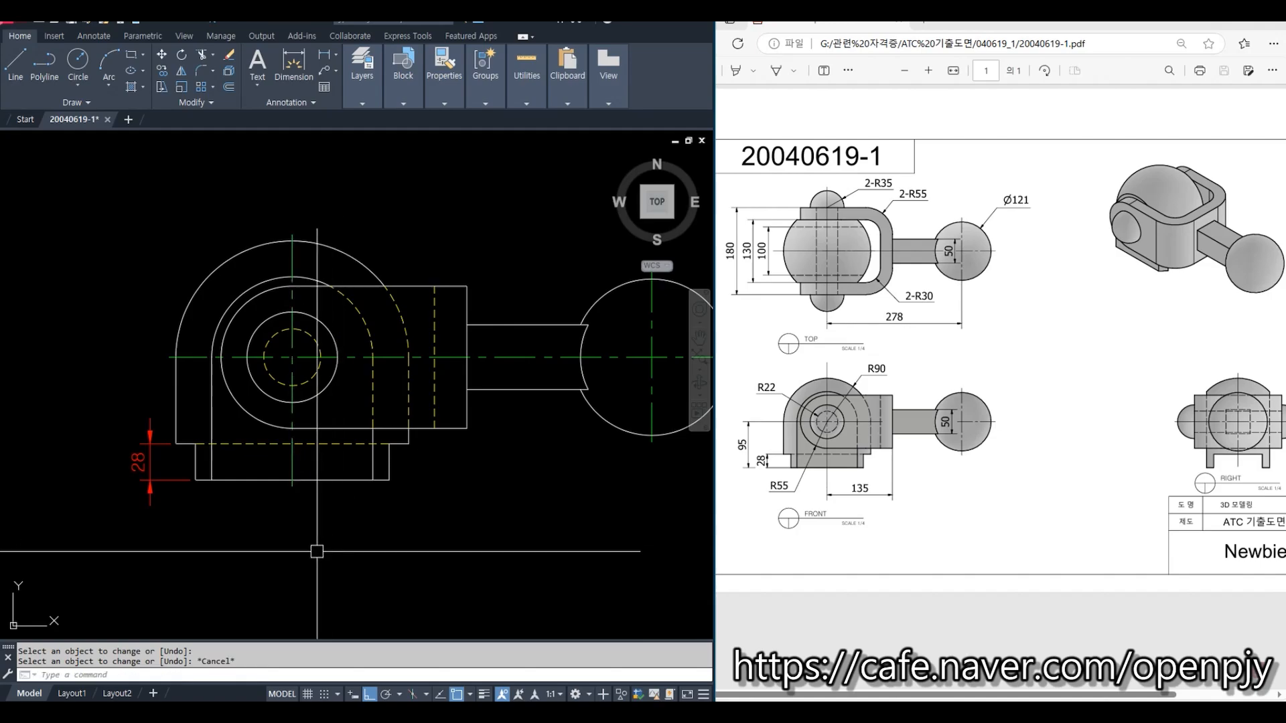
Step: Dimension the vertical distance from the front view's base to the horizontal centerline, outside the step-height dimension
{"action": "middle_click_drag", "start_coordinate": [315, 548], "coordinate": [406, 536]}
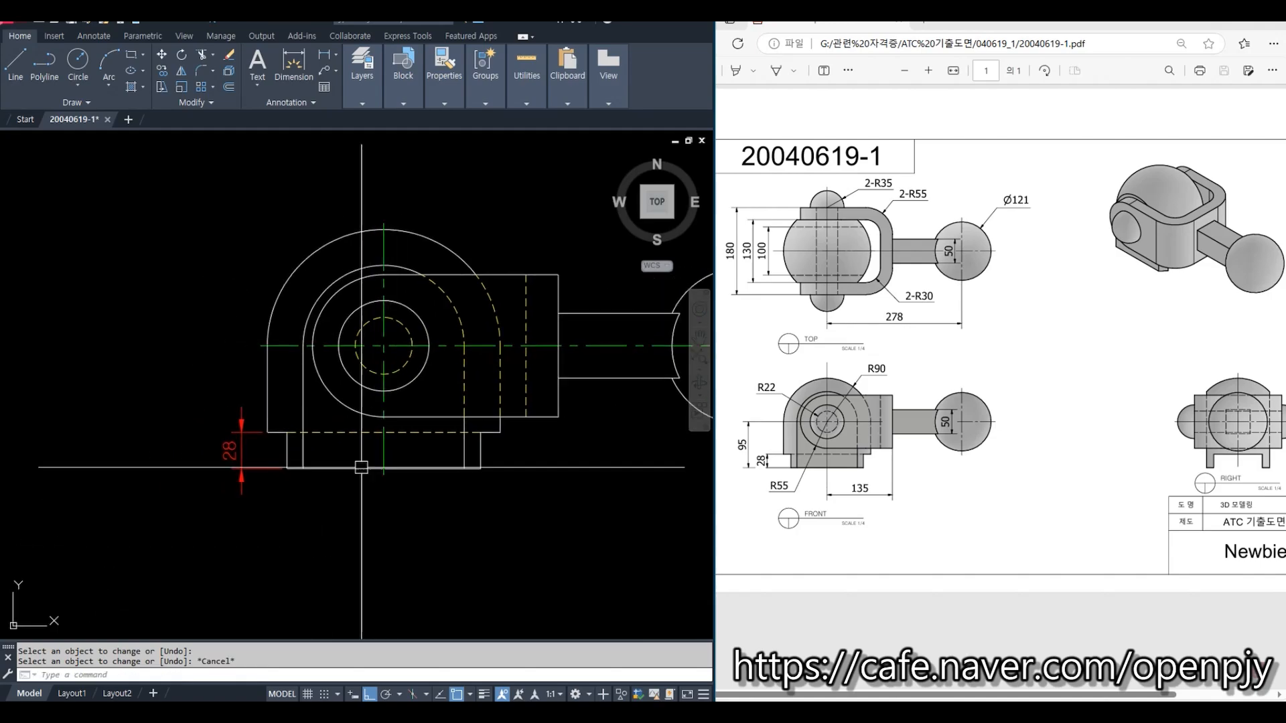
{"action": "left_click", "coordinate": [327, 57]}
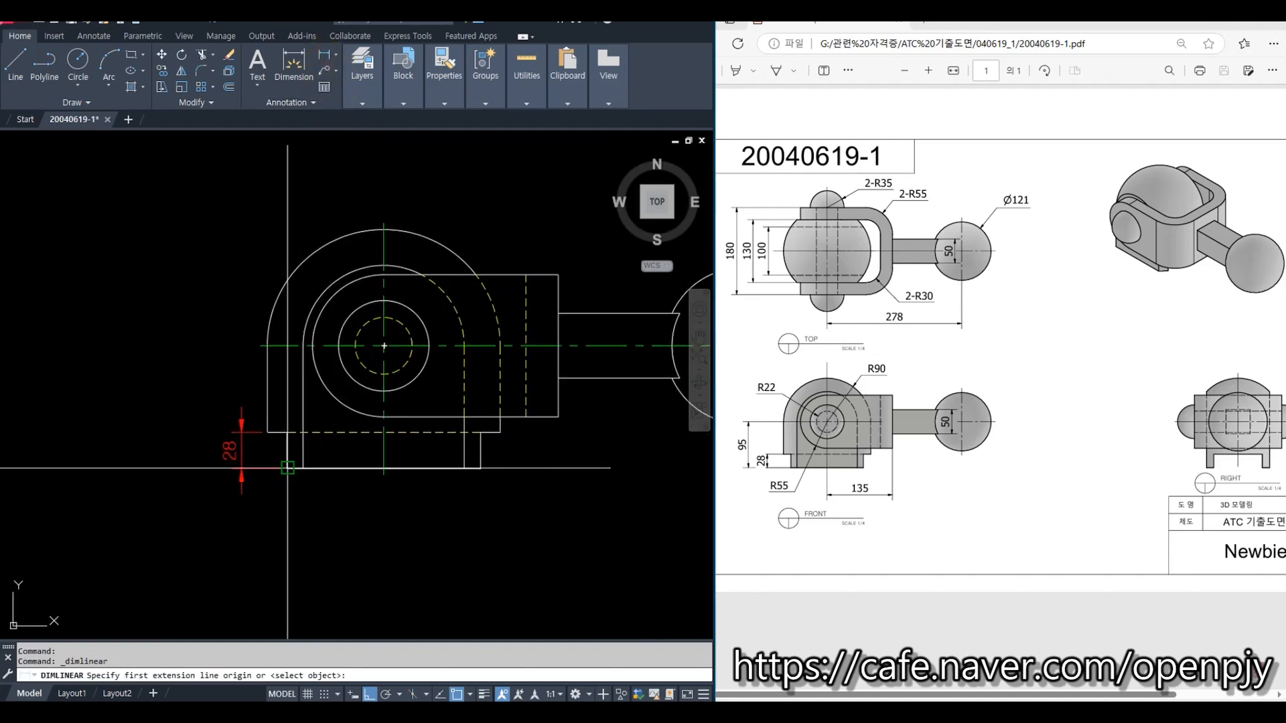
{"action": "left_click", "coordinate": [287, 468]}
{"action": "left_click", "coordinate": [261, 346]}
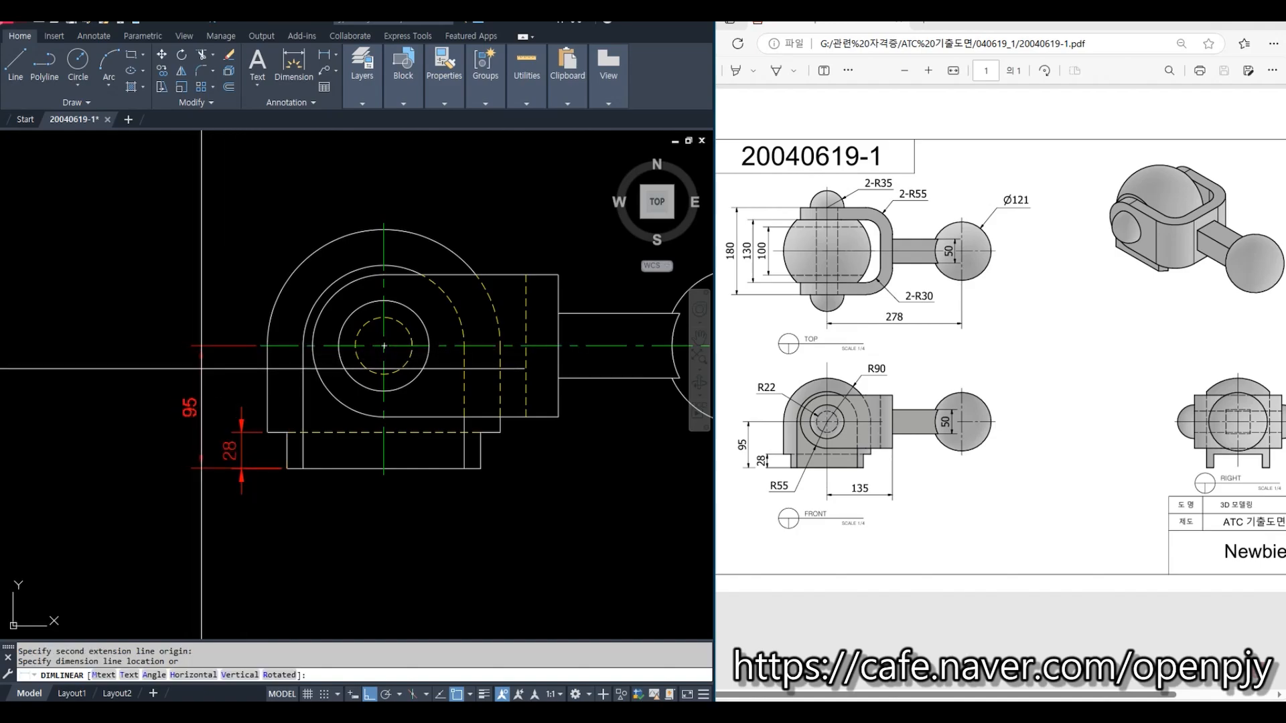
{"action": "left_click", "coordinate": [201, 369]}
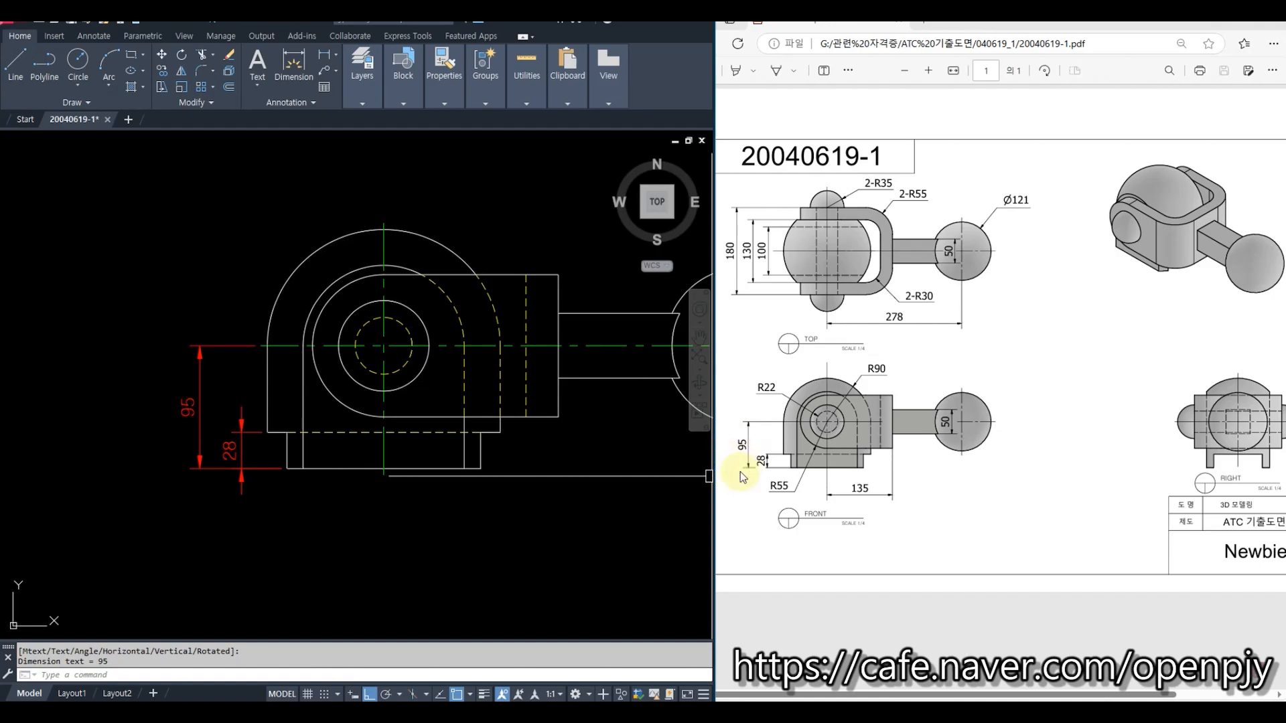
Step: Set Ext line 1 to Off for the front view's step-height dimension to remove its overlapping extension line
{"action": "scroll", "coordinate": [238, 498], "scroll_direction": "up", "scroll_amount": 5}
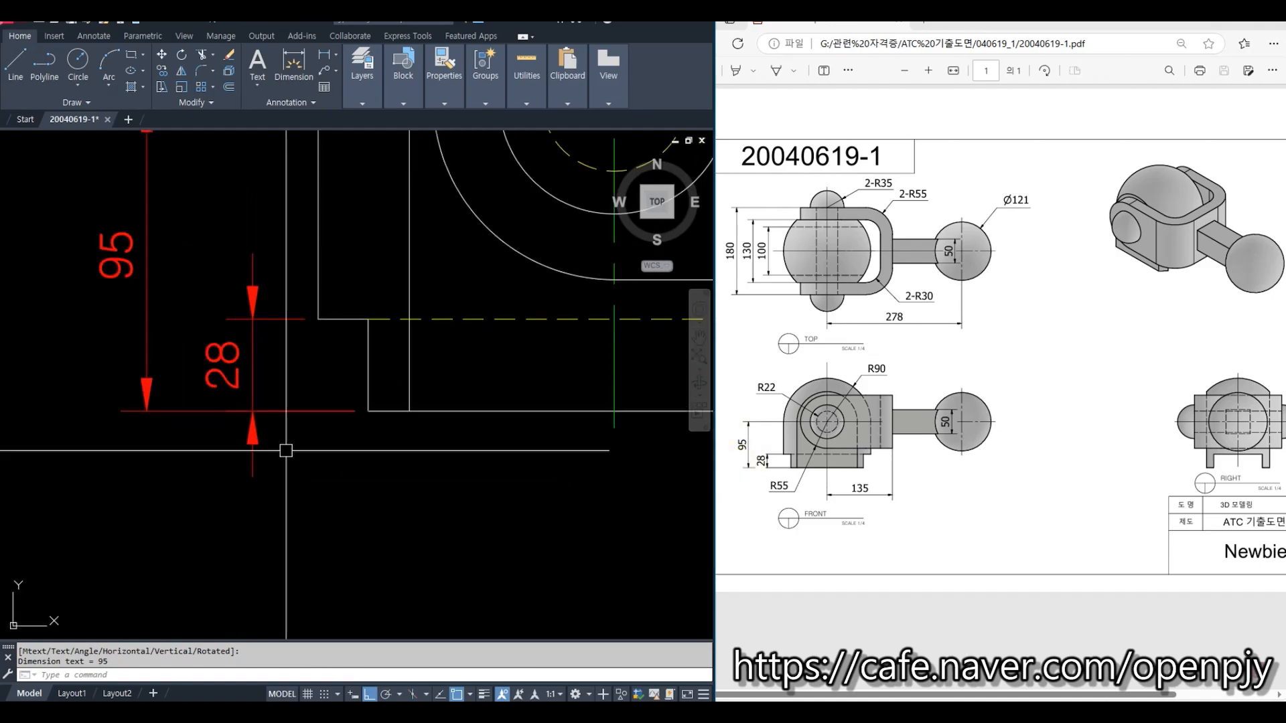
{"action": "left_click", "coordinate": [254, 373]}
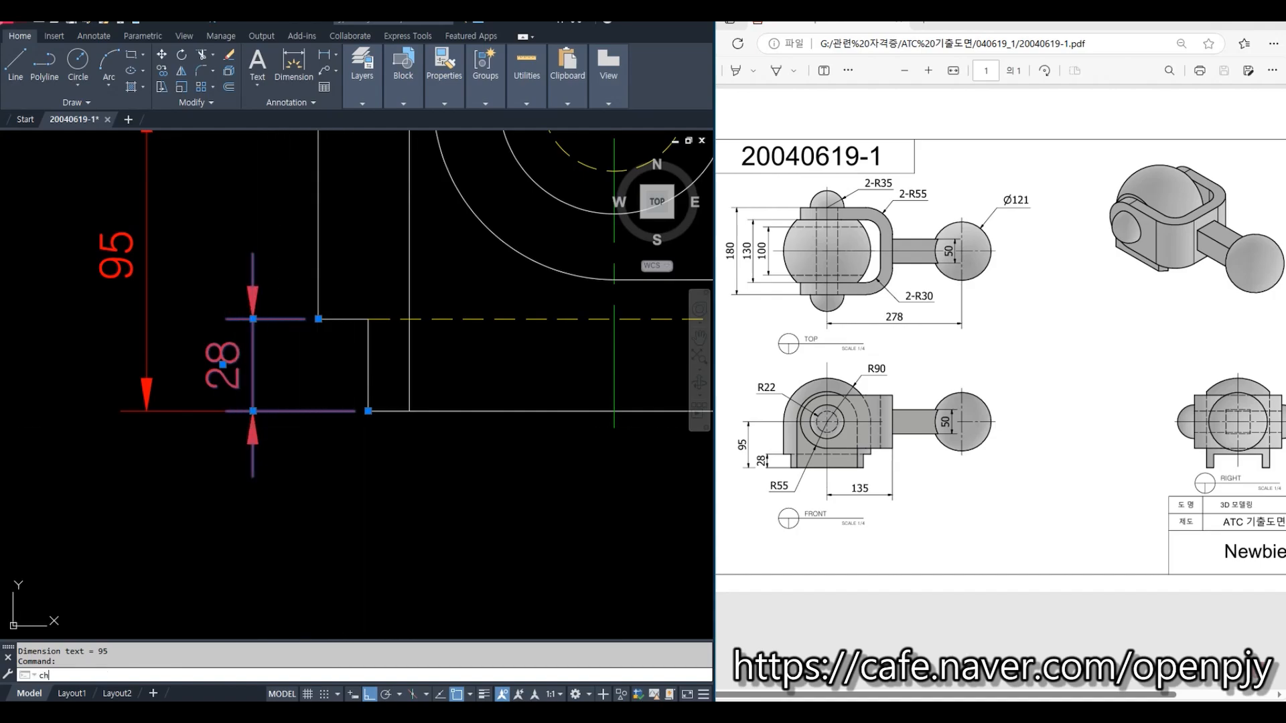
{"action": "key", "text": "space"}
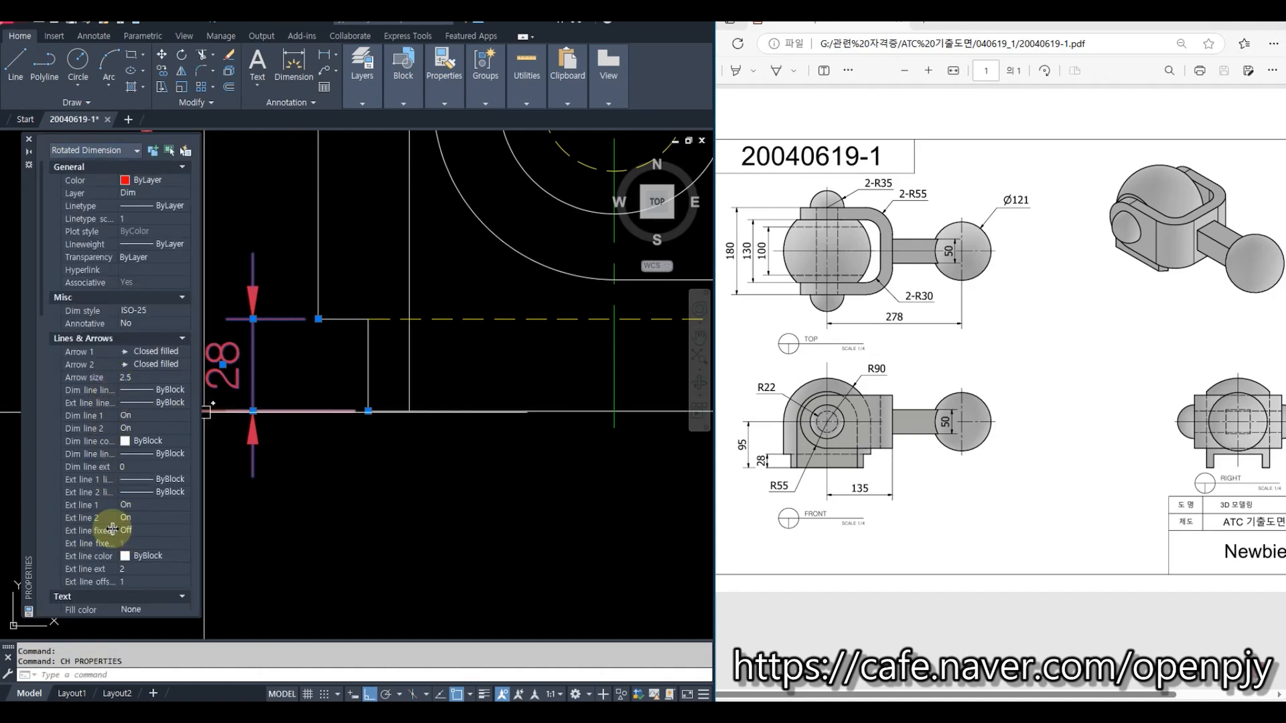
{"action": "left_click", "coordinate": [140, 504]}
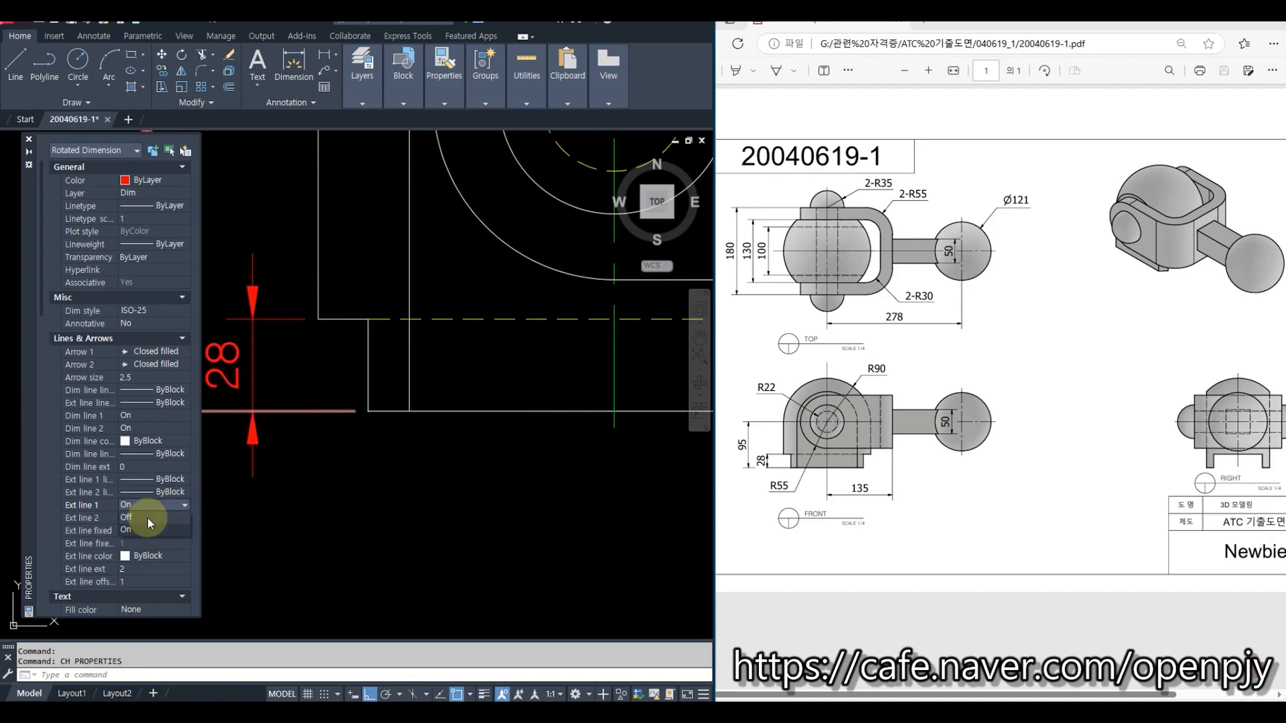
{"action": "left_click", "coordinate": [147, 517]}
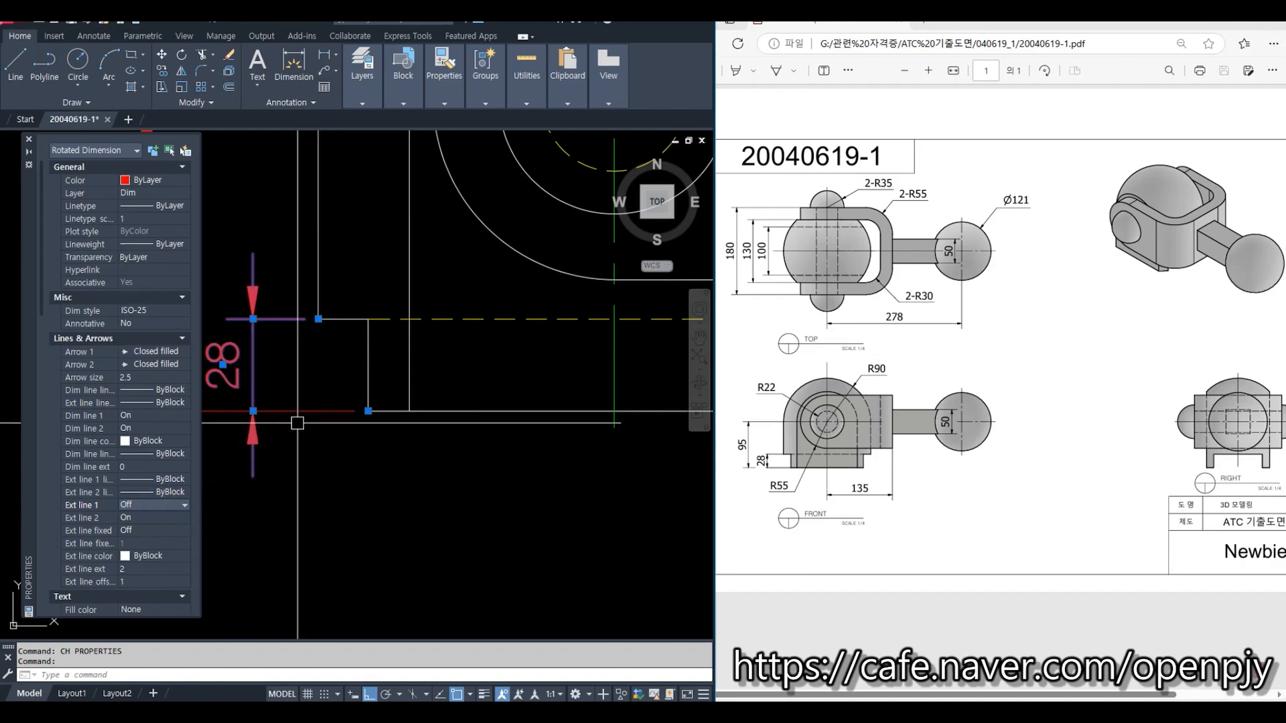
{"action": "left_click", "coordinate": [28, 141]}
{"action": "key", "text": "Escape"}
Step: Dimension the horizontal distance from the front view's vertical centerline to the bracket's outer edge, placed below the view
{"action": "scroll", "coordinate": [435, 487], "scroll_direction": "down", "scroll_amount": 2}
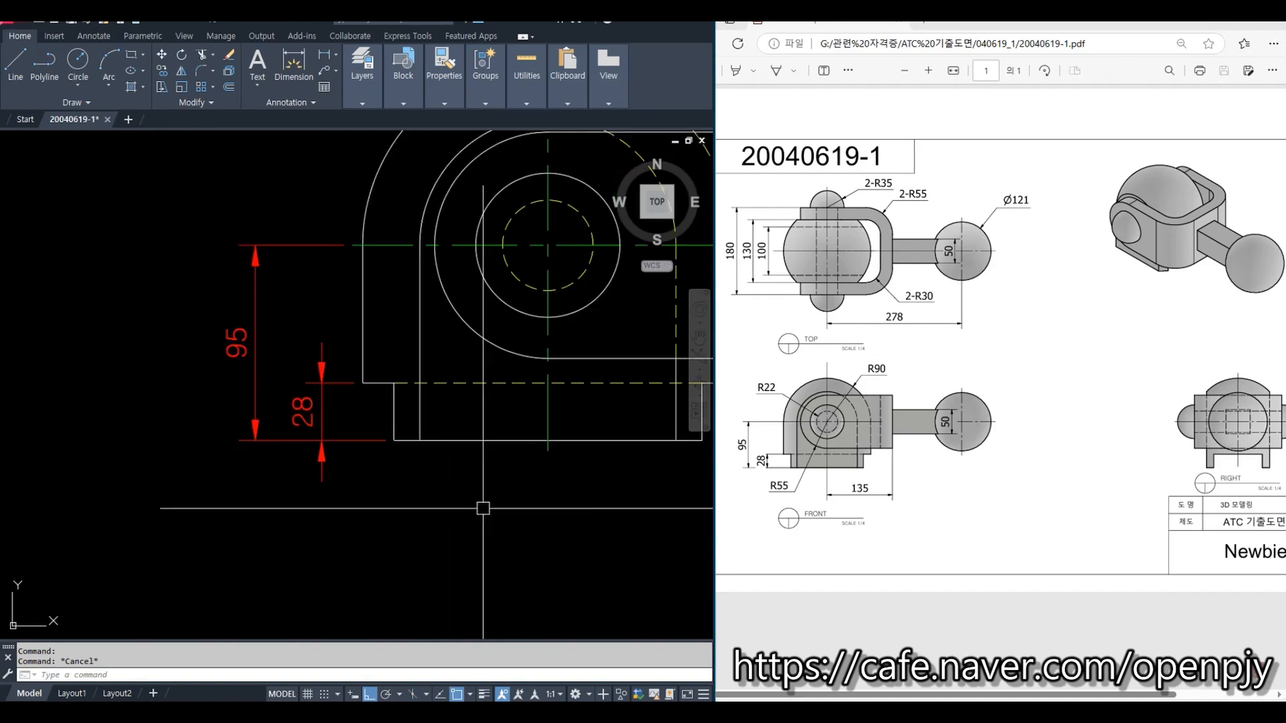
{"action": "middle_click_drag", "start_coordinate": [638, 526], "coordinate": [364, 491]}
{"action": "left_click", "coordinate": [294, 62]}
{"action": "scroll", "coordinate": [345, 448], "scroll_direction": "down", "scroll_amount": 2}
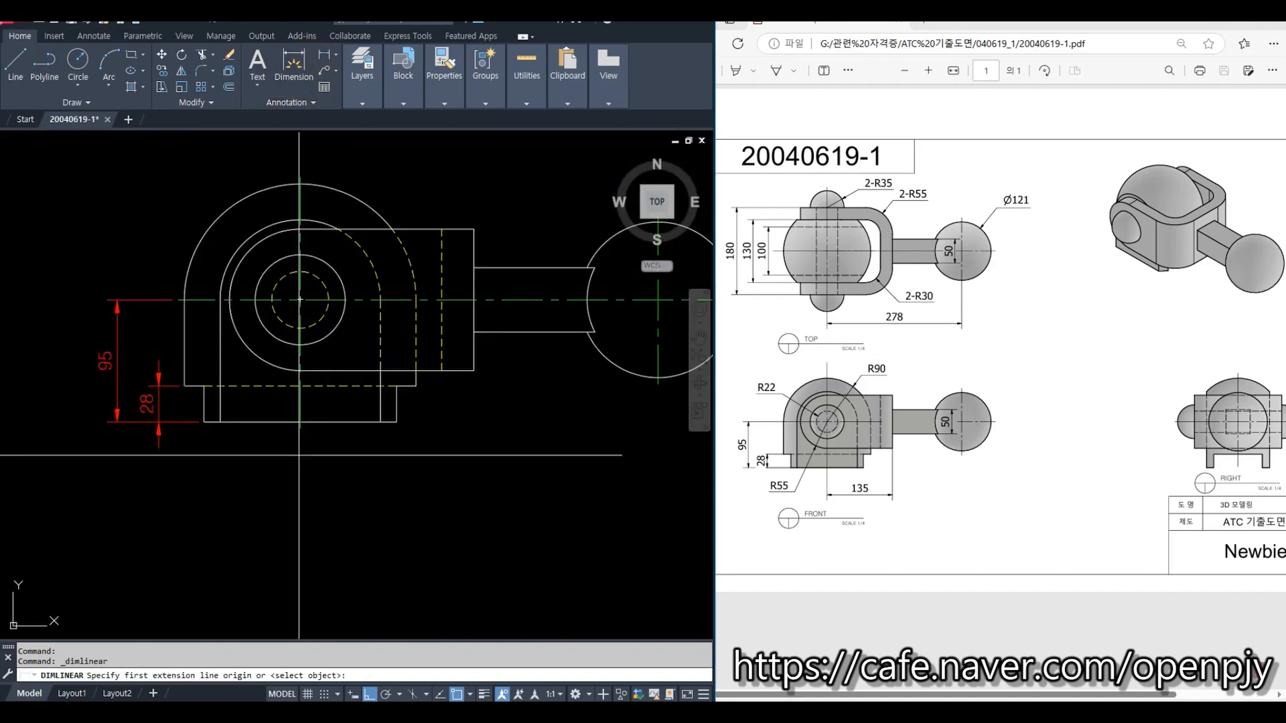
{"action": "left_click", "coordinate": [300, 427]}
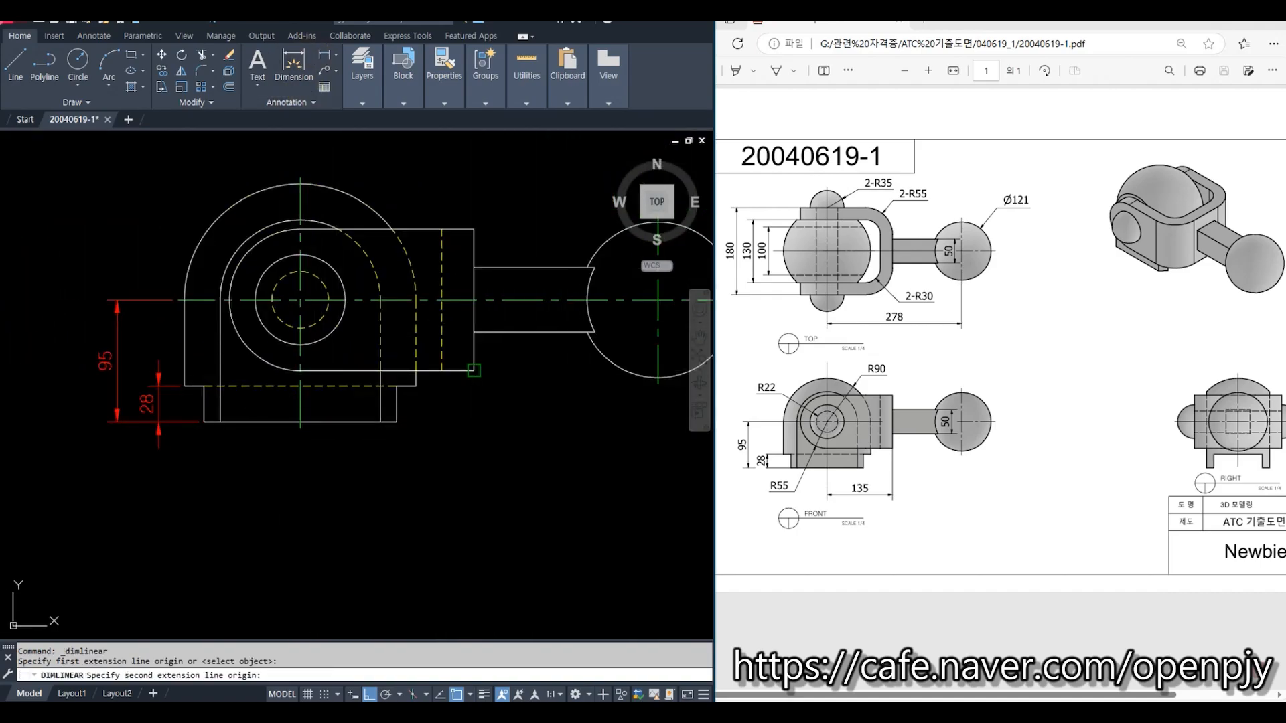
{"action": "left_click", "coordinate": [473, 370]}
{"action": "left_click", "coordinate": [421, 464]}
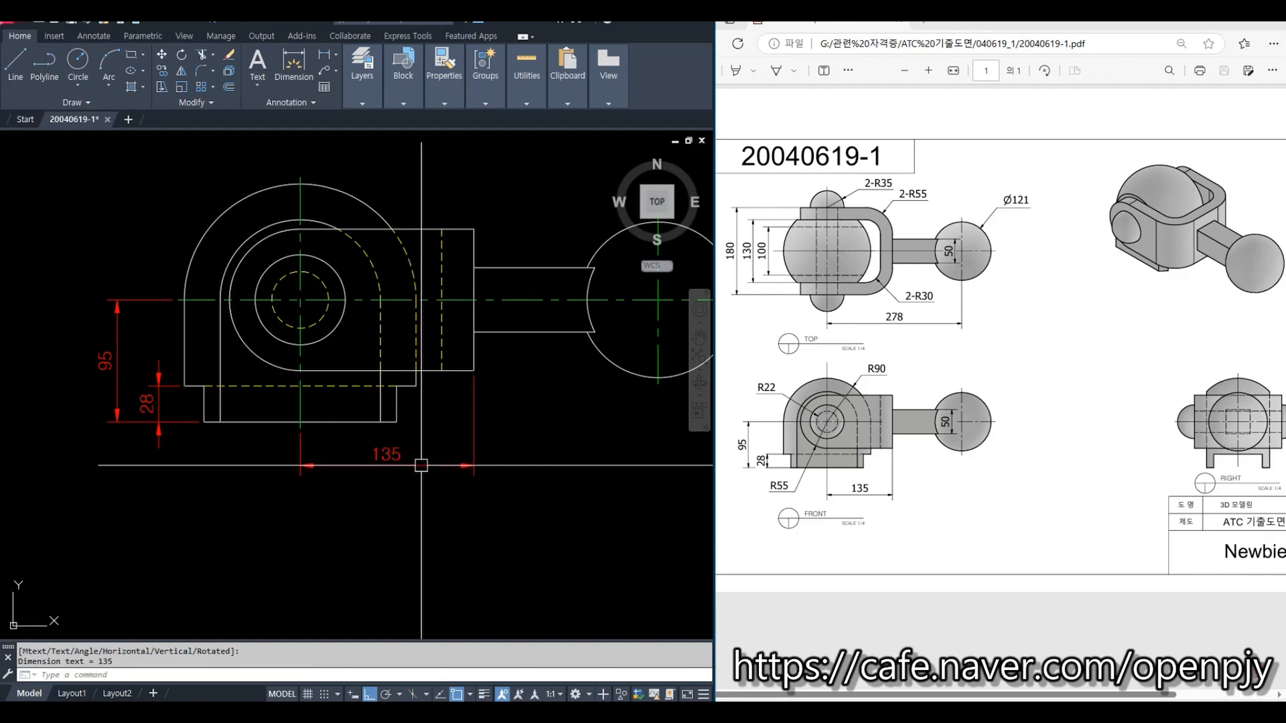
Step: Dimension the connecting bar's height in the front view, placing the dimension line inside the small ball
{"action": "middle_click_drag", "start_coordinate": [567, 477], "coordinate": [344, 502]}
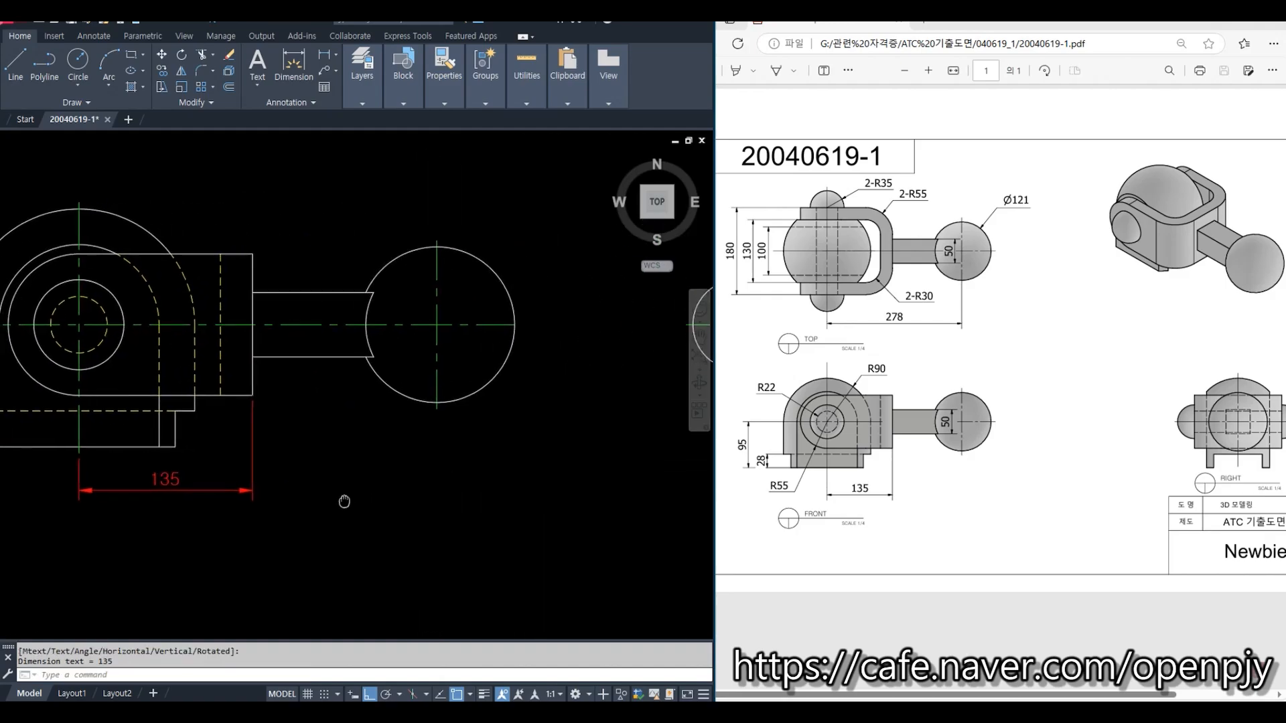
{"action": "left_click", "coordinate": [328, 57]}
{"action": "scroll", "coordinate": [386, 318], "scroll_direction": "up", "scroll_amount": 4}
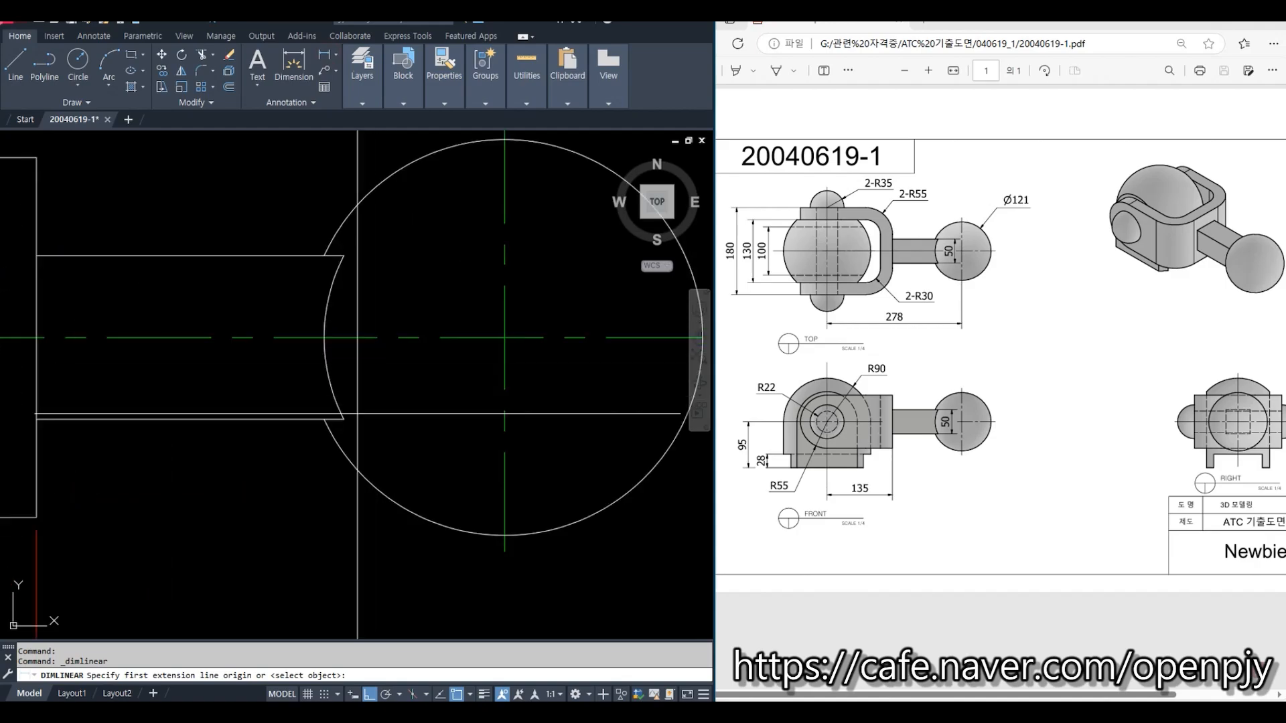
{"action": "left_click", "coordinate": [344, 419]}
{"action": "left_click", "coordinate": [343, 257]}
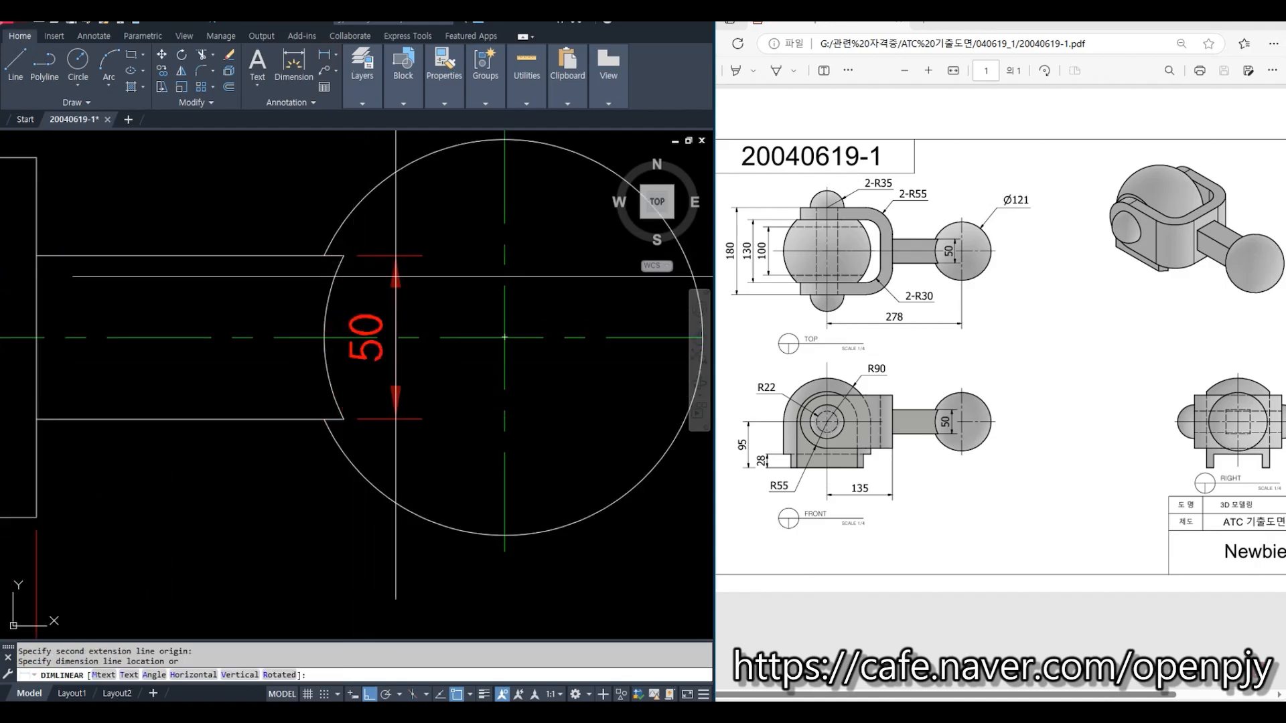
{"action": "left_click", "coordinate": [436, 285]}
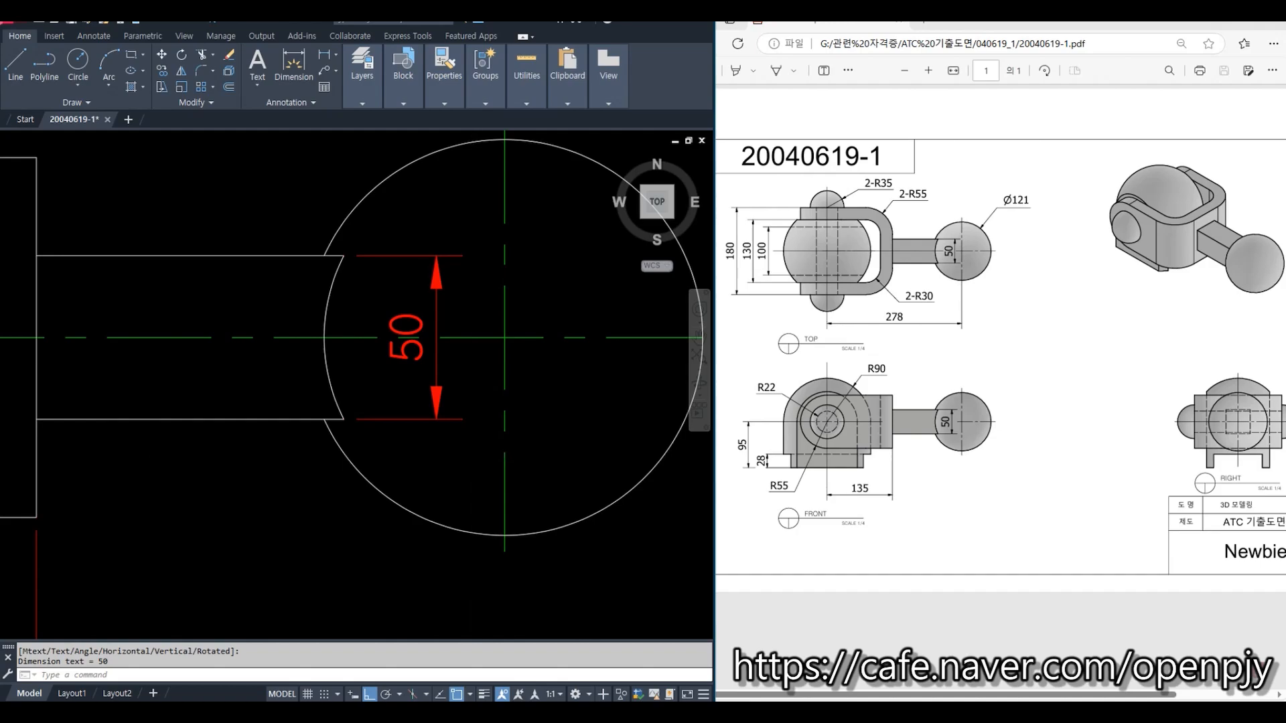
Step: Dimension the connecting bar's width in the top view, placing the dimension line inside the small ball
{"action": "scroll", "coordinate": [242, 458], "scroll_direction": "down", "scroll_amount": 5}
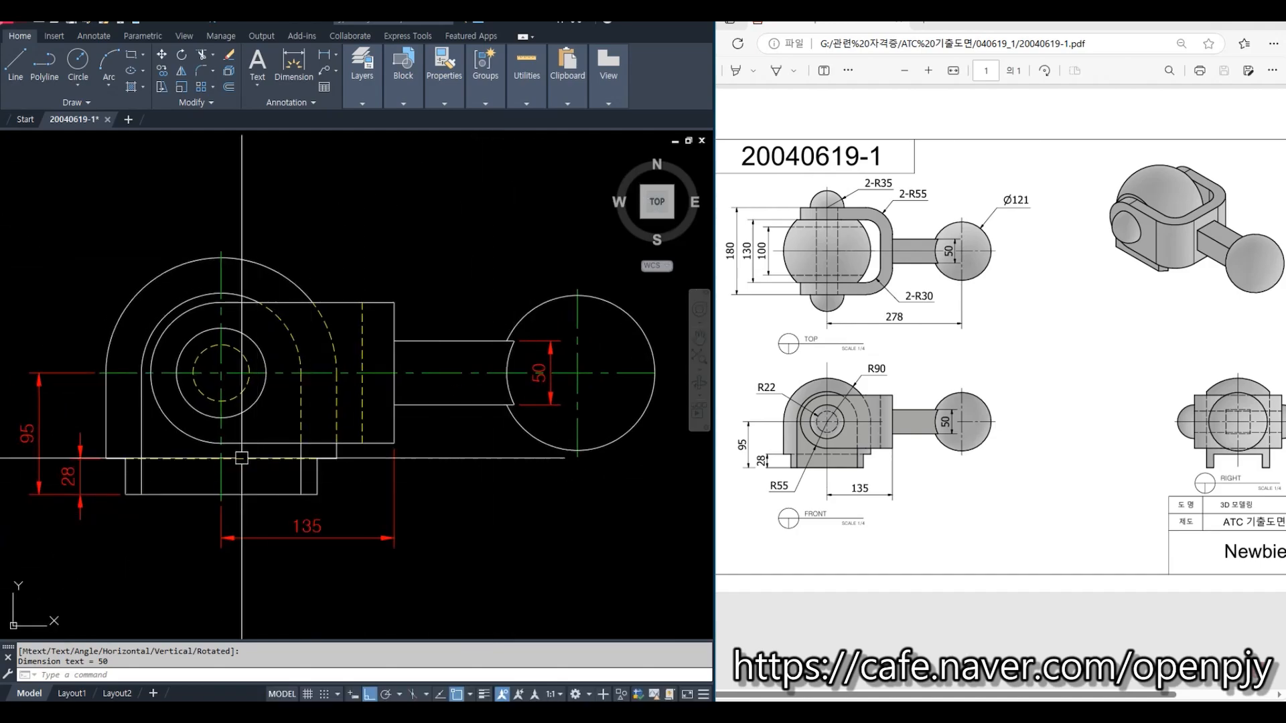
{"action": "scroll", "coordinate": [428, 522], "scroll_direction": "down", "scroll_amount": 3}
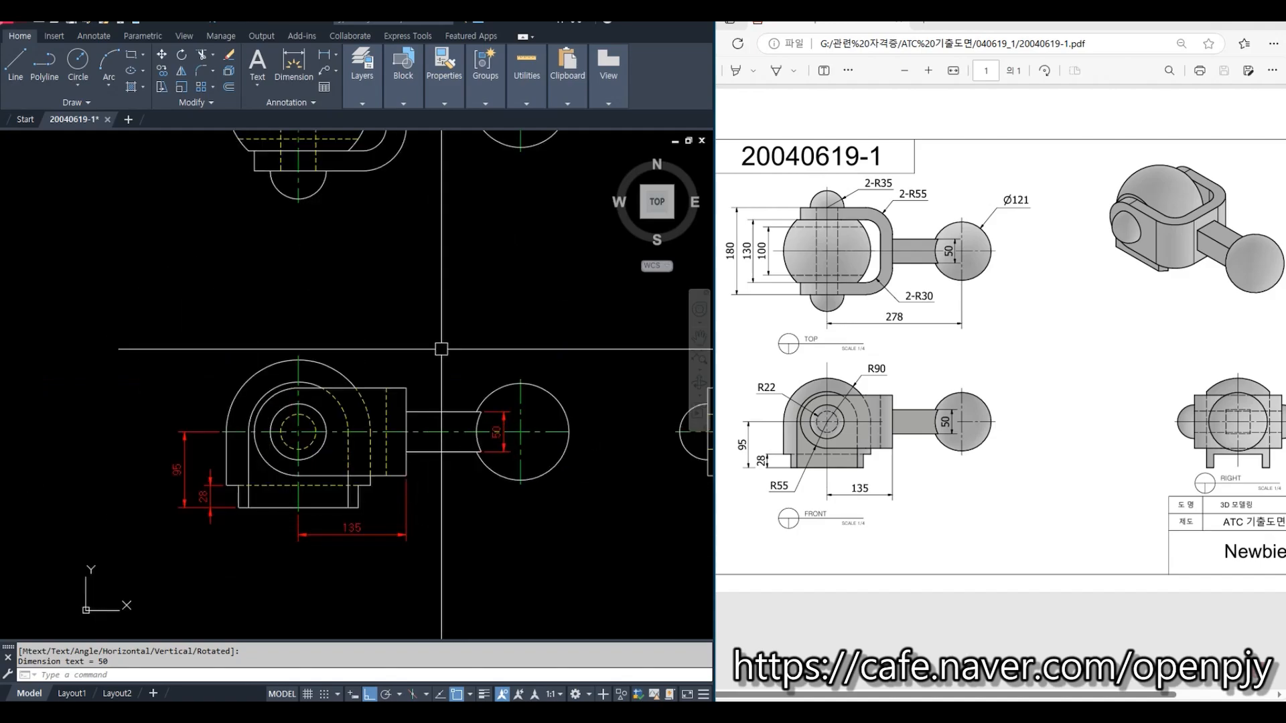
{"action": "middle_click_drag", "start_coordinate": [442, 349], "coordinate": [439, 480]}
{"action": "middle_click_drag", "start_coordinate": [481, 338], "coordinate": [480, 484]}
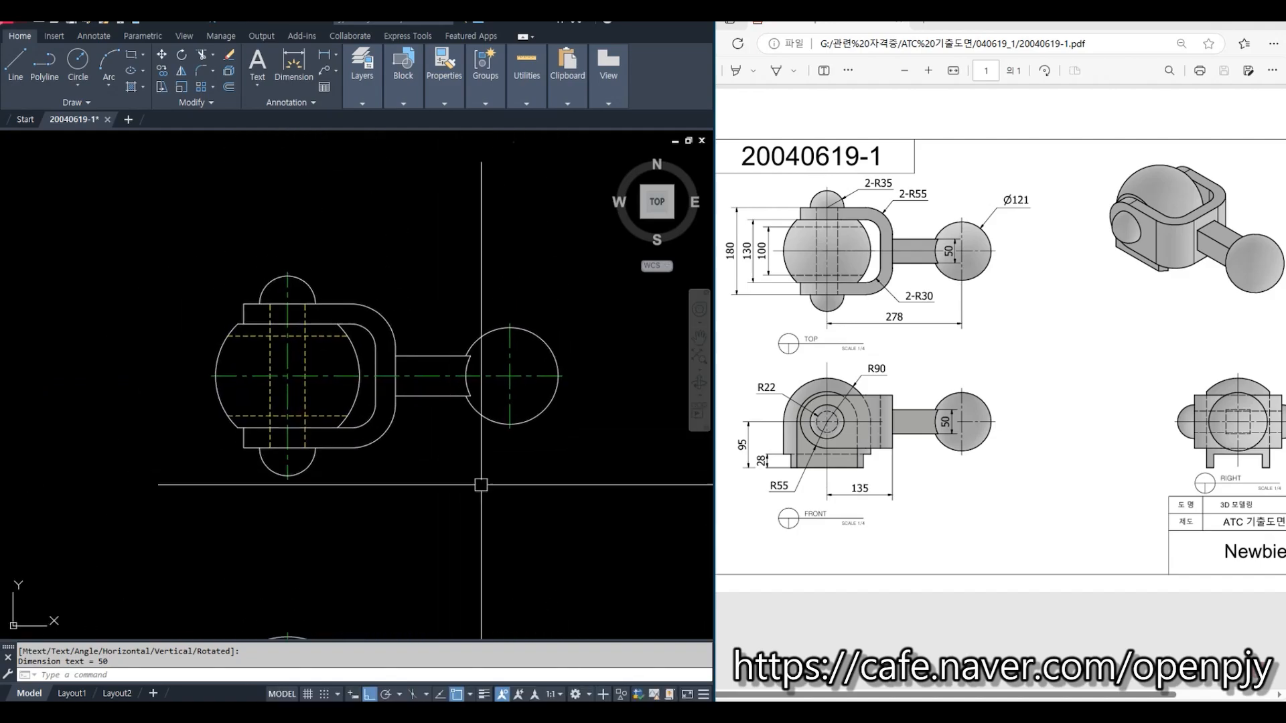
{"action": "left_click", "coordinate": [328, 56]}
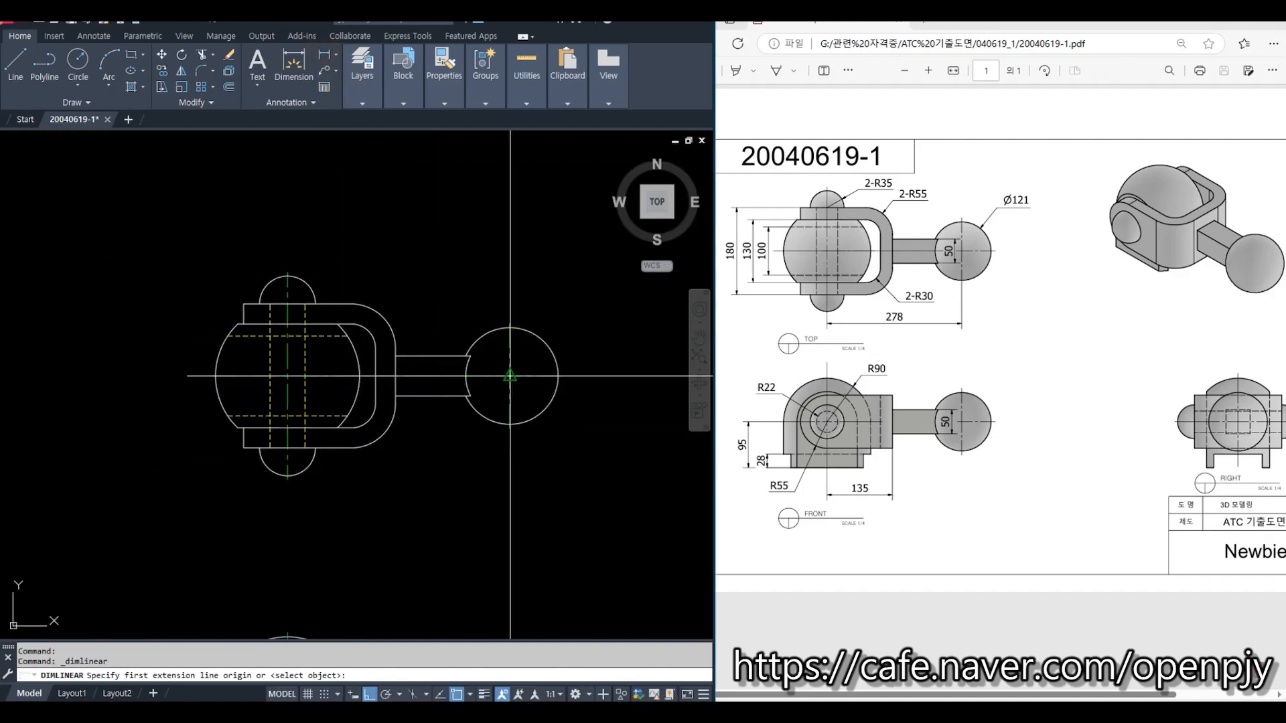
{"action": "scroll", "coordinate": [502, 372], "scroll_direction": "up", "scroll_amount": 3}
{"action": "left_click", "coordinate": [411, 419]}
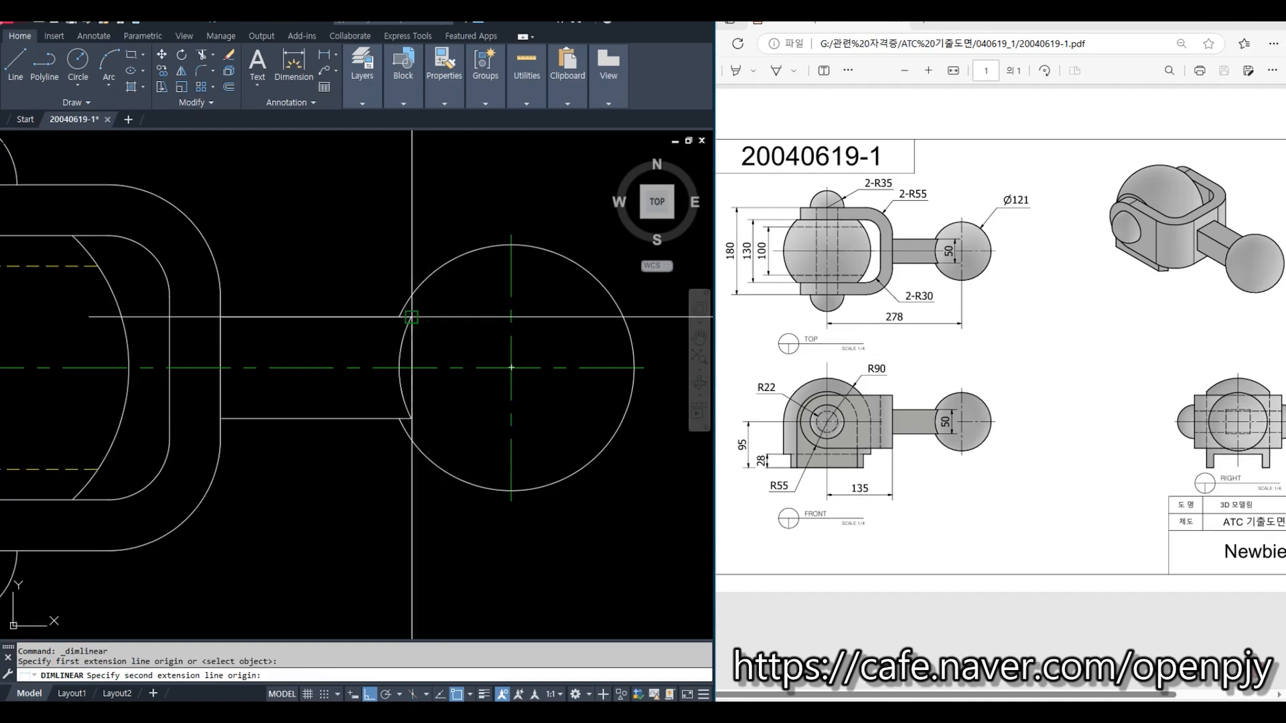
{"action": "left_click", "coordinate": [411, 316]}
{"action": "left_click", "coordinate": [460, 328]}
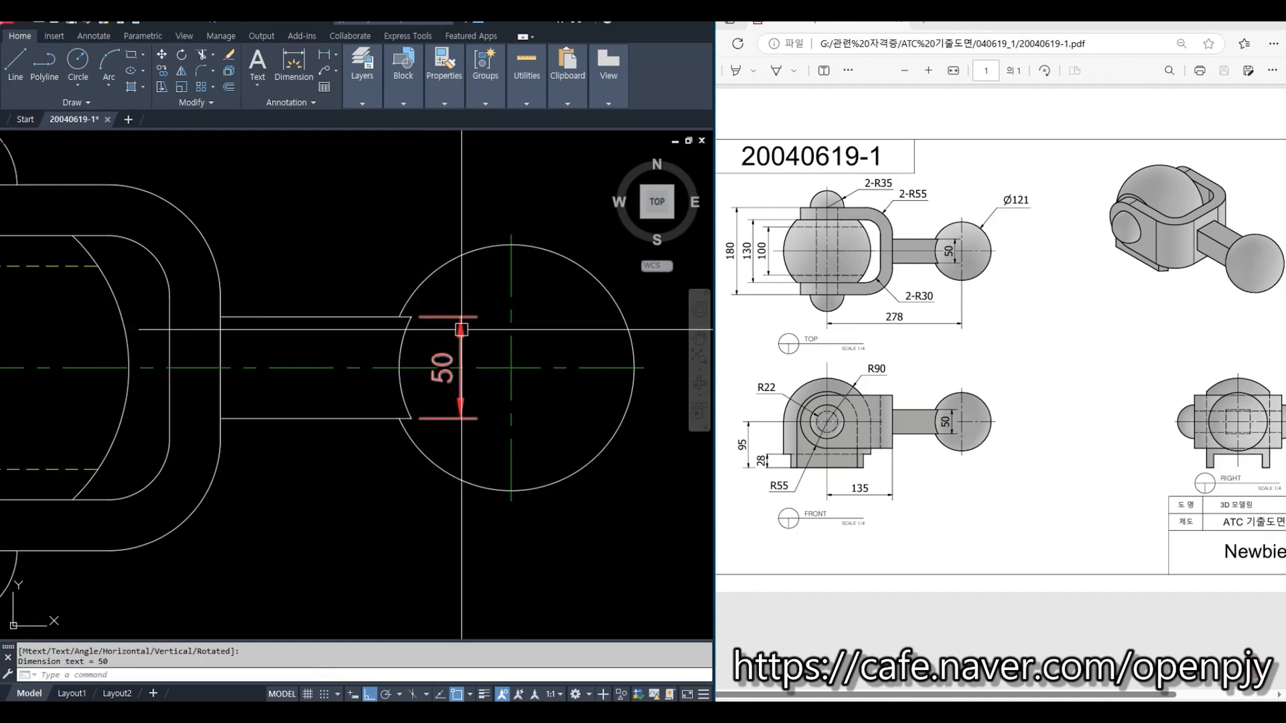
{"action": "scroll", "coordinate": [442, 368], "scroll_direction": "down", "scroll_amount": 3}
{"action": "middle_click_drag", "start_coordinate": [410, 489], "coordinate": [526, 343]}
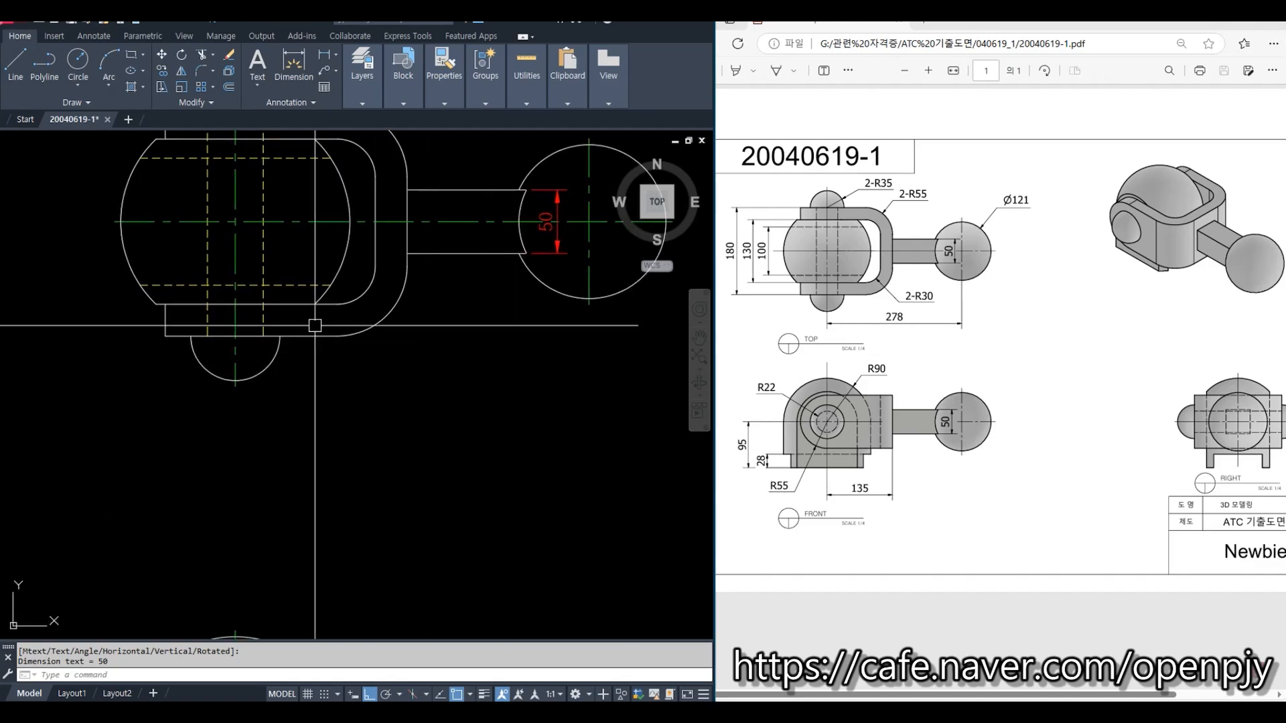
Step: Dimension the horizontal distance between the vertical centerlines of the large and small balls in the top view, placed below the view
{"action": "left_click", "coordinate": [324, 54]}
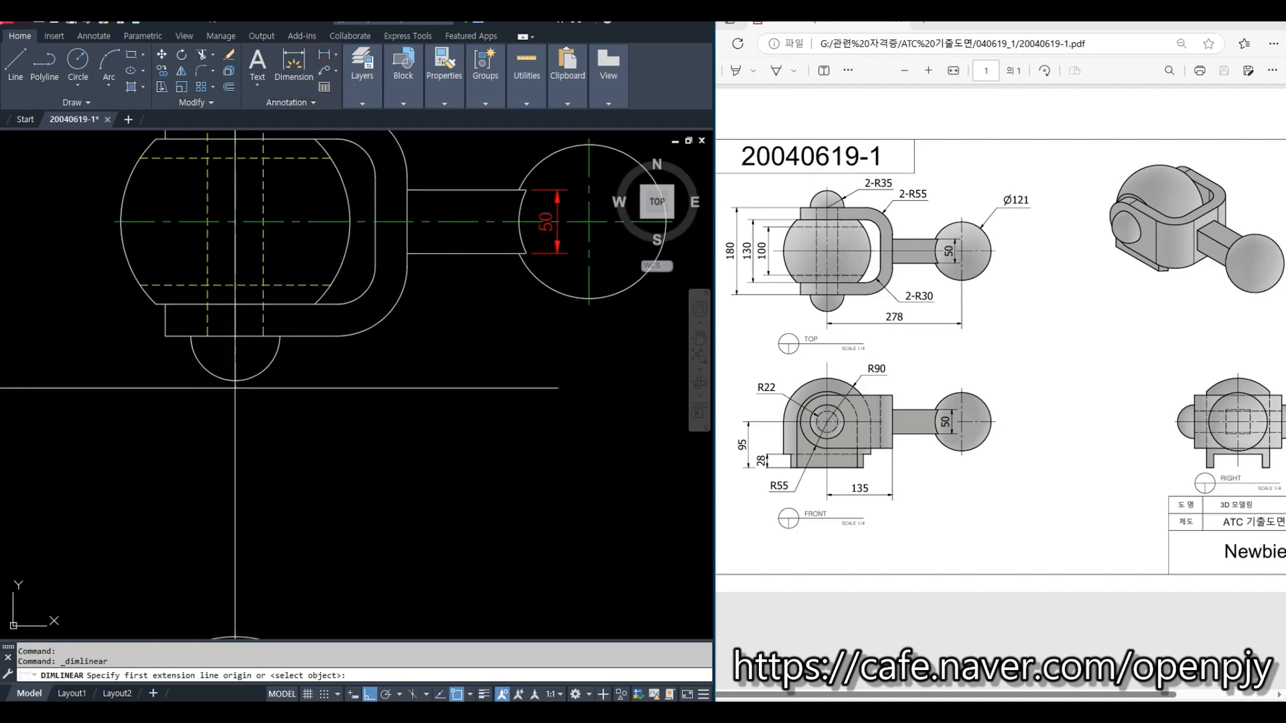
{"action": "left_click", "coordinate": [235, 335]}
{"action": "left_click", "coordinate": [589, 305]}
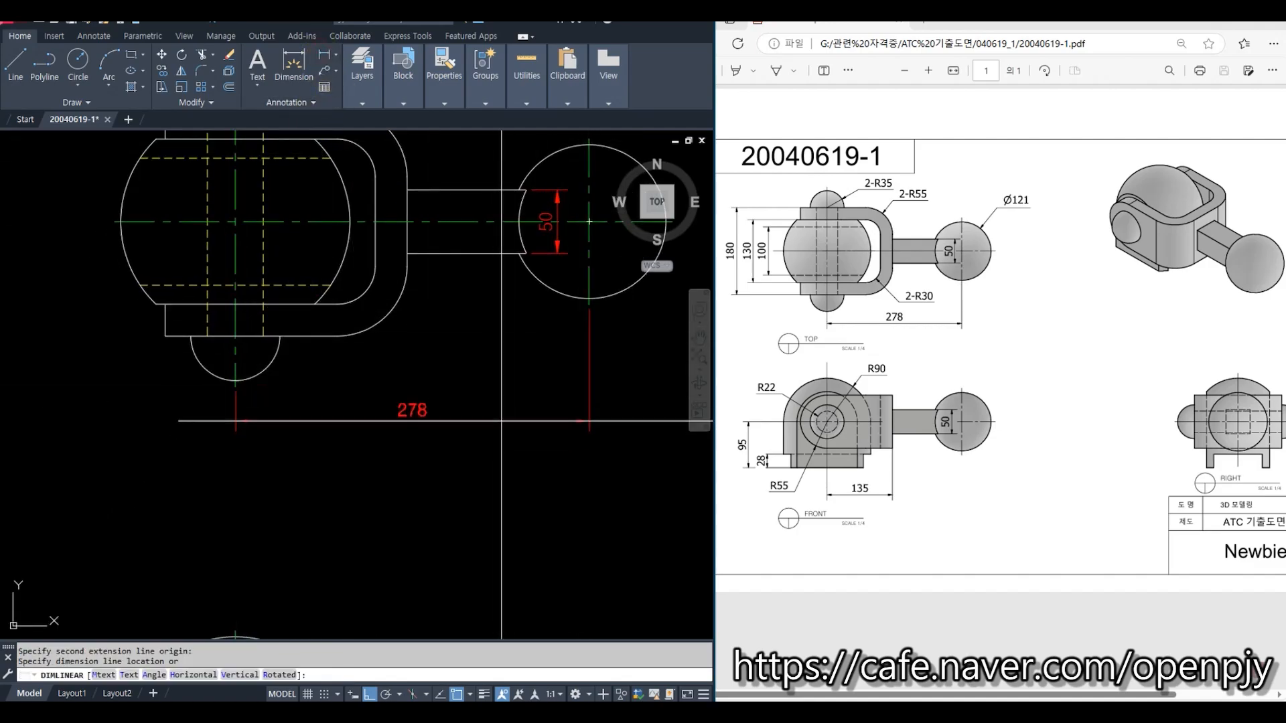
{"action": "left_click", "coordinate": [504, 410]}
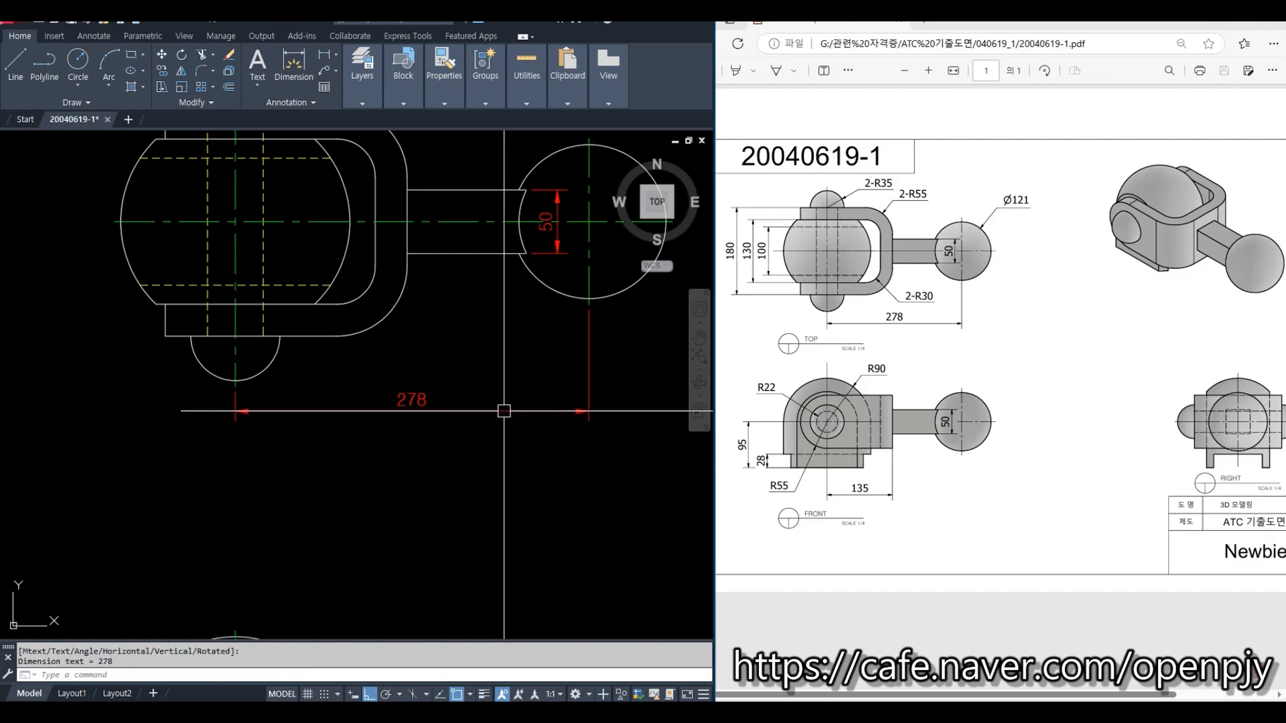
Step: Dimension the vertical distance between the large ball's two horizontal hidden lines in the top view, placed left of the ball
{"action": "scroll", "coordinate": [507, 434], "scroll_direction": "down", "scroll_amount": 2}
{"action": "middle_click_drag", "start_coordinate": [341, 433], "coordinate": [462, 471]}
{"action": "scroll", "coordinate": [359, 360], "scroll_direction": "up", "scroll_amount": 2}
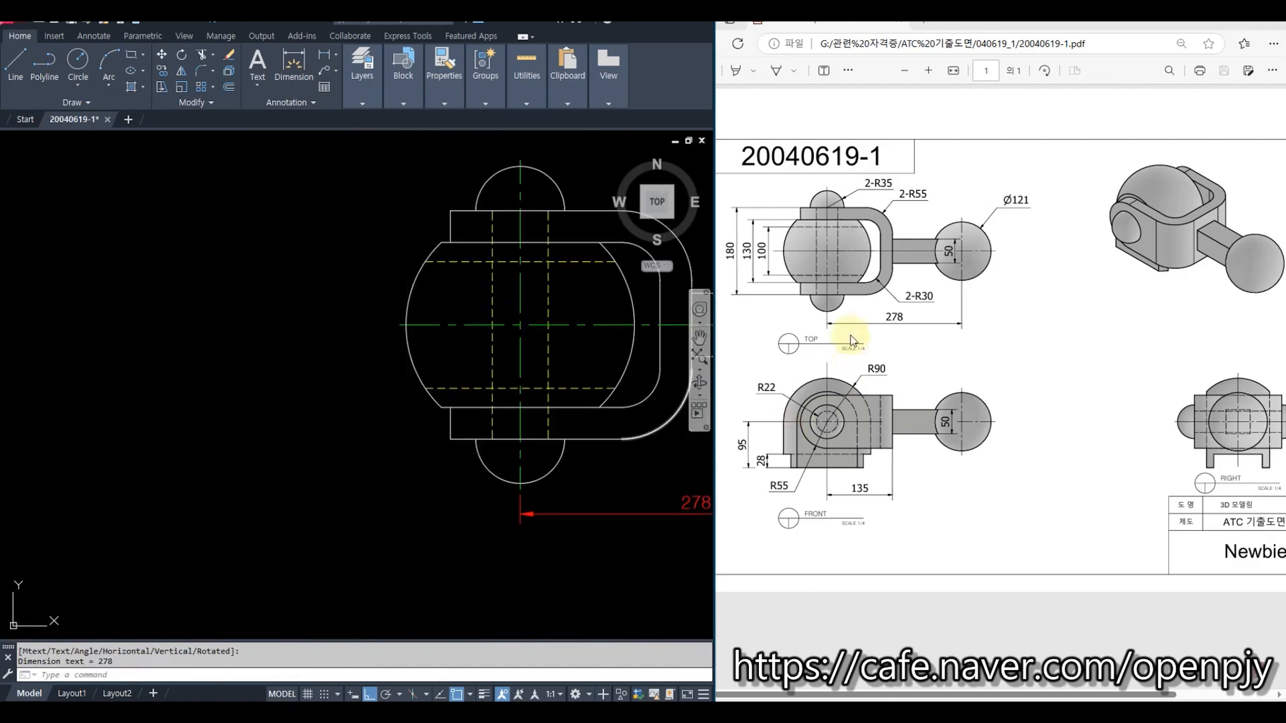
{"action": "left_click", "coordinate": [324, 54]}
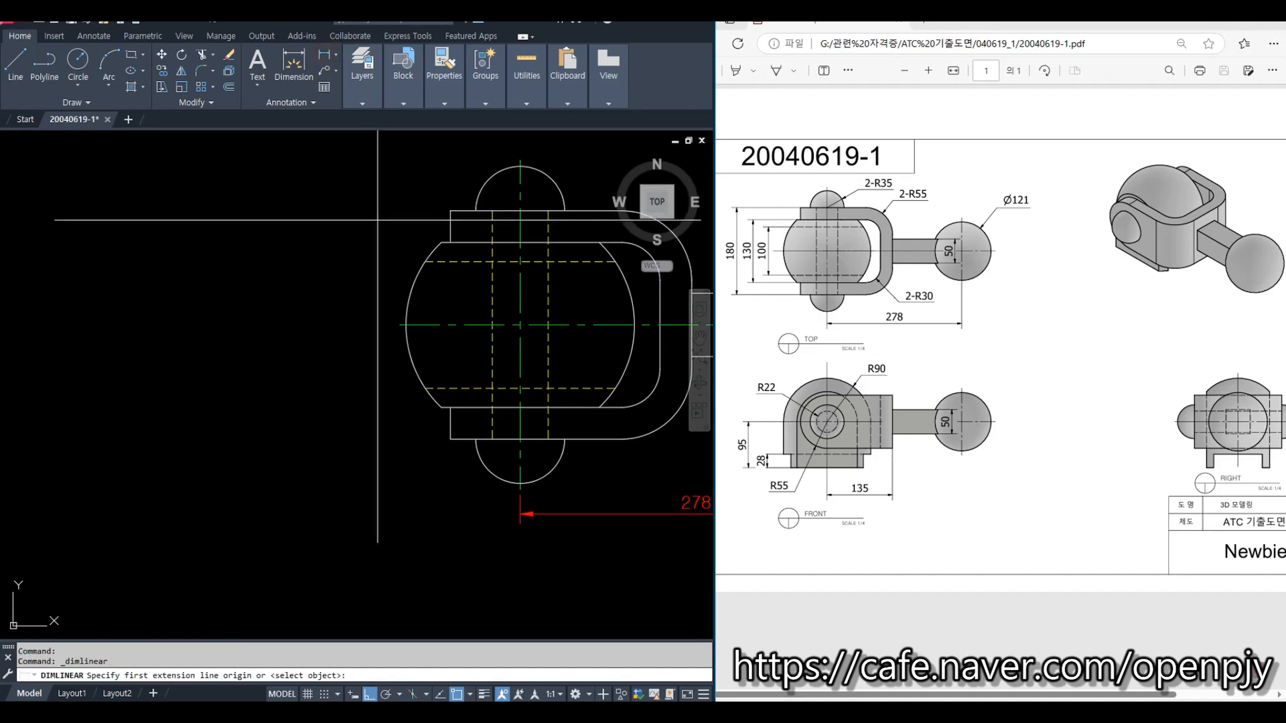
{"action": "left_click", "coordinate": [425, 262]}
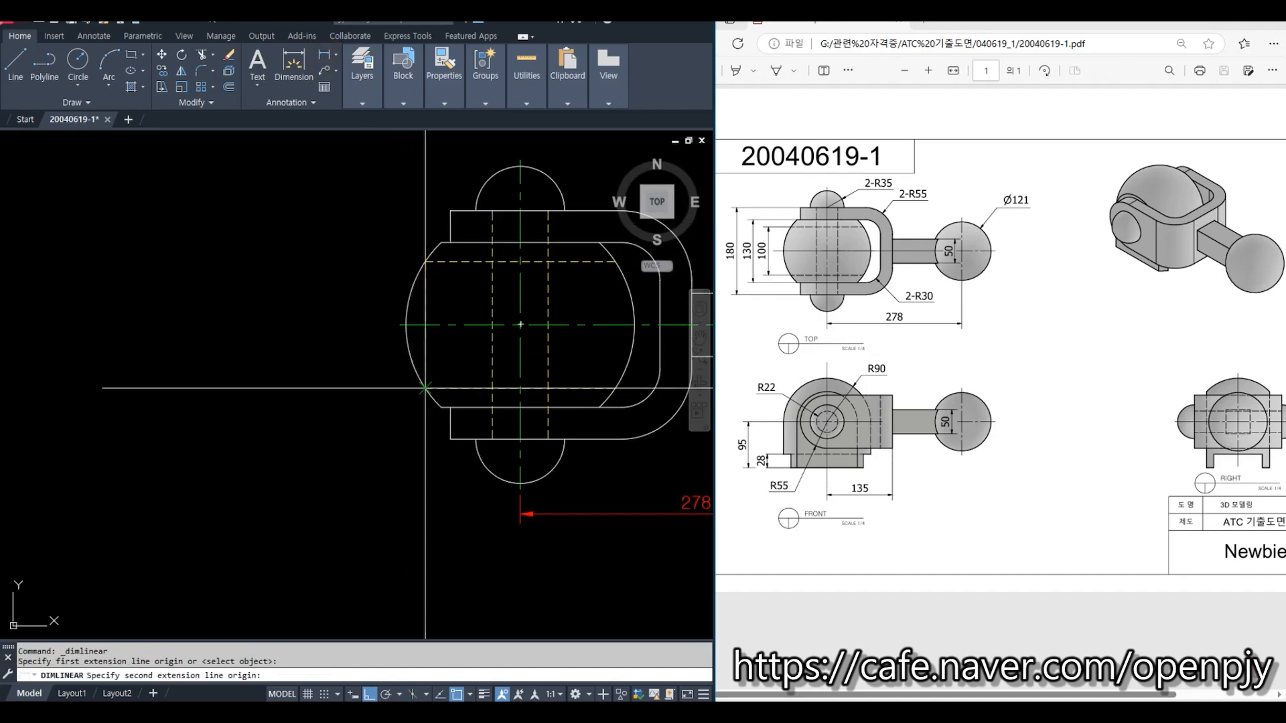
{"action": "left_click", "coordinate": [425, 387]}
{"action": "left_click", "coordinate": [386, 373]}
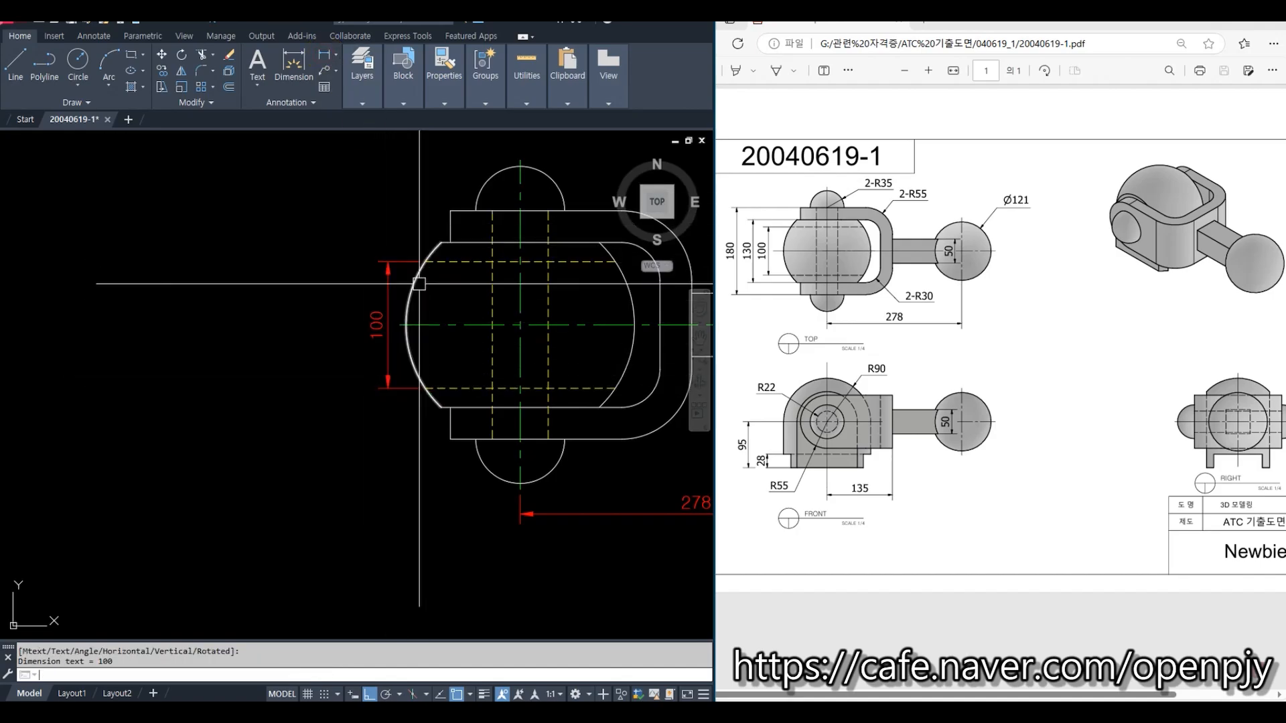
Step: Dimension the large ball's width between its two flat faces in the top view, placed outside the hidden-line dimension
{"action": "key", "text": "Return"}
{"action": "left_click", "coordinate": [441, 405]}
{"action": "left_click", "coordinate": [442, 243]}
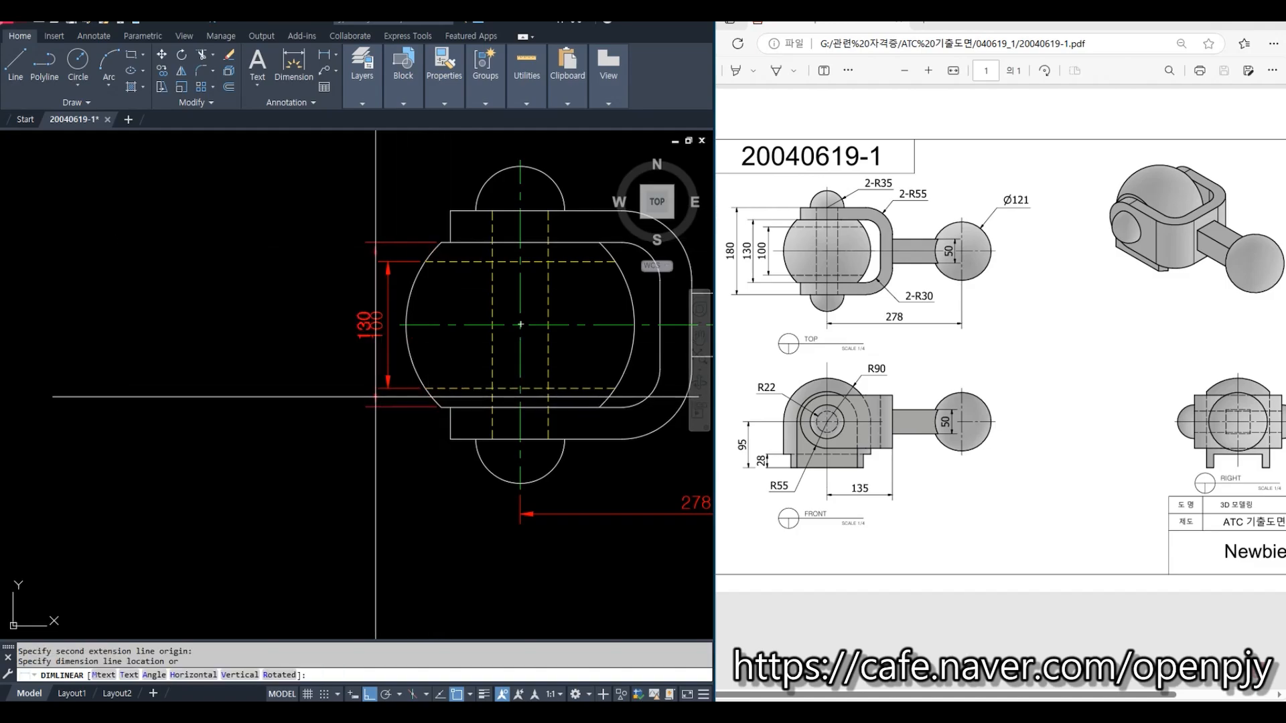
{"action": "left_click", "coordinate": [354, 396]}
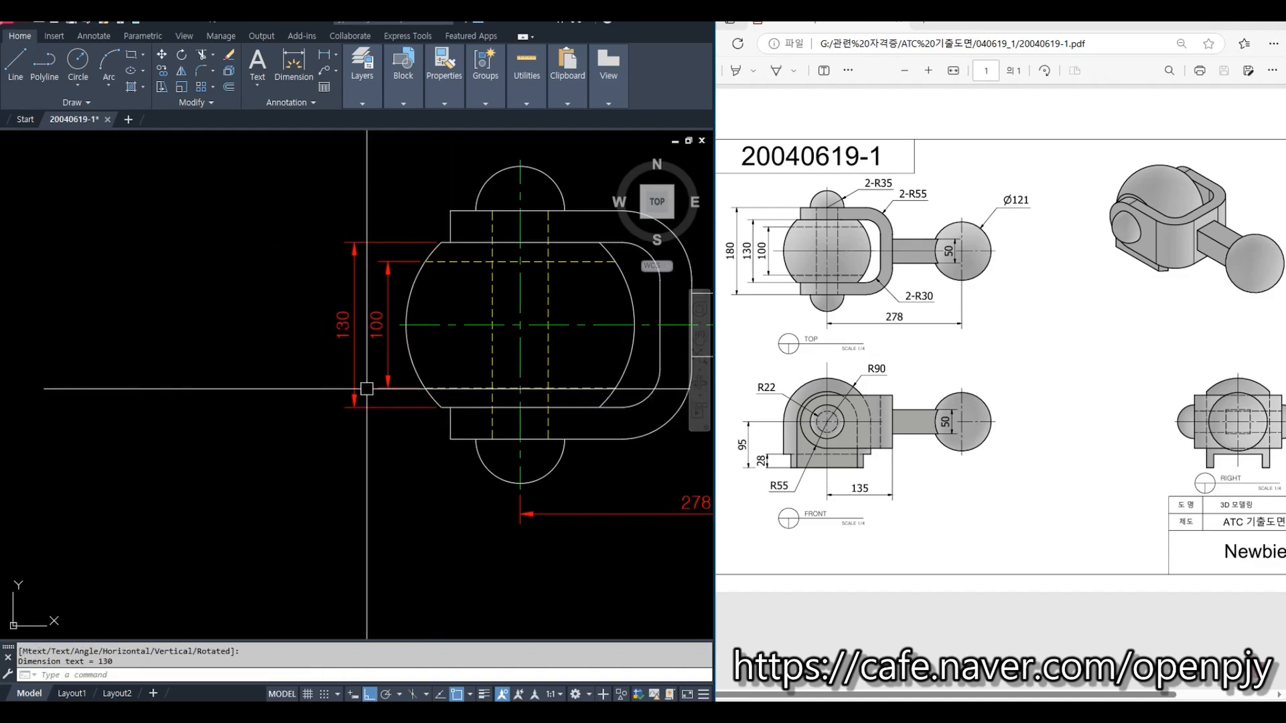
Step: Dimension the bracket's overall width between its outer faces in the top view, placed as the outermost dimension on the left
{"action": "key", "text": "Return"}
{"action": "left_click", "coordinate": [450, 210]}
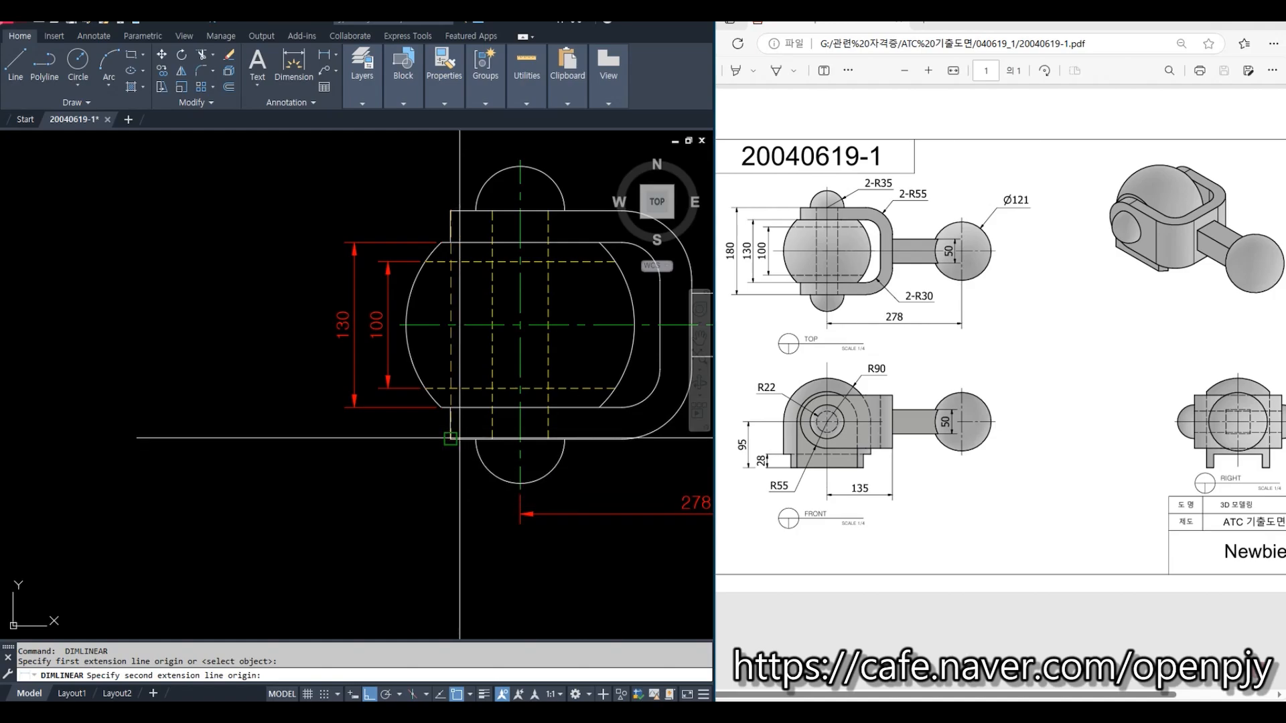
{"action": "left_click", "coordinate": [451, 439]}
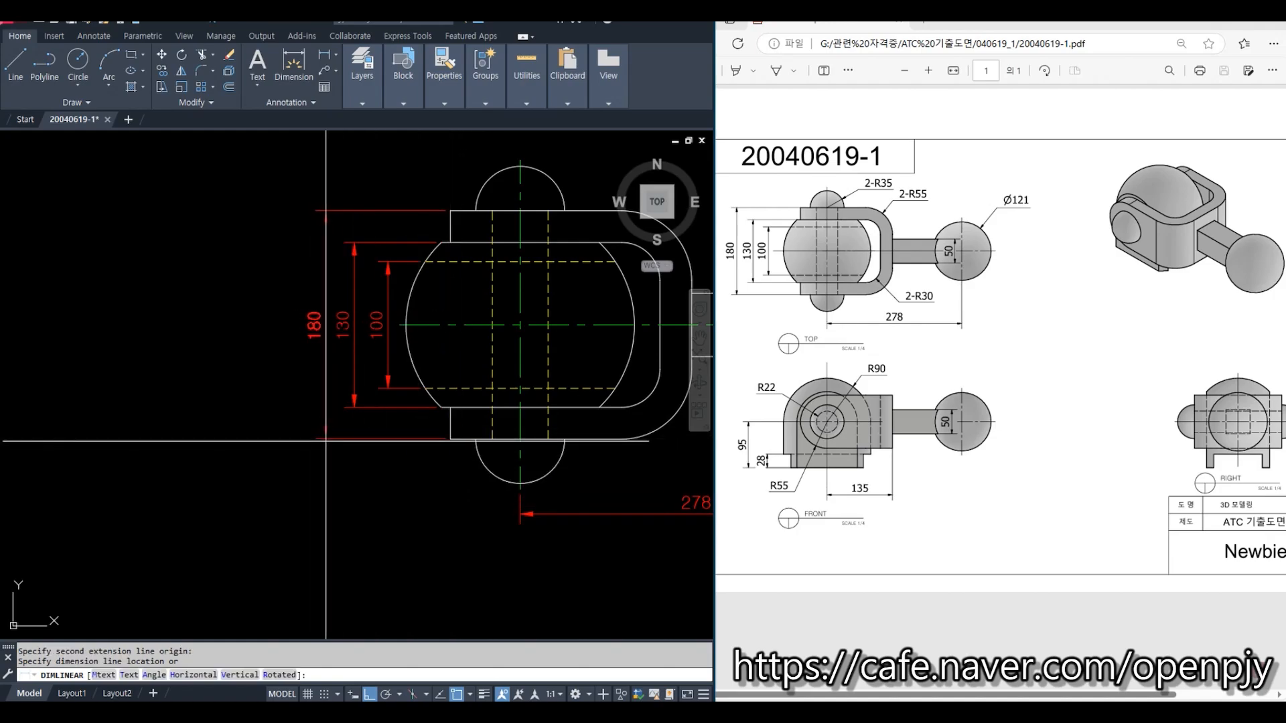
{"action": "left_click", "coordinate": [326, 440]}
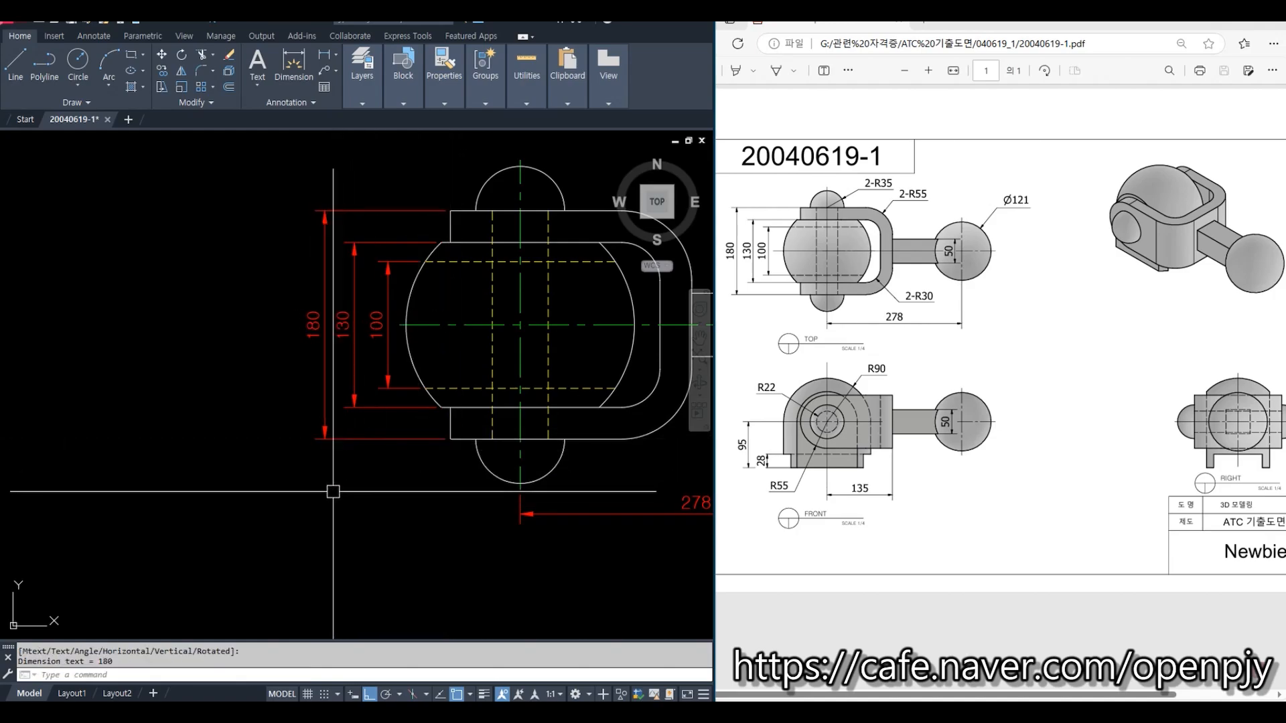
Step: Add a radius dimension to the top view's upper dome, overriding TOH to on and placing its horizontal text outside the arc
{"action": "scroll", "coordinate": [369, 484], "scroll_direction": "down", "scroll_amount": 2}
{"action": "middle_click_drag", "start_coordinate": [588, 534], "coordinate": [394, 440]}
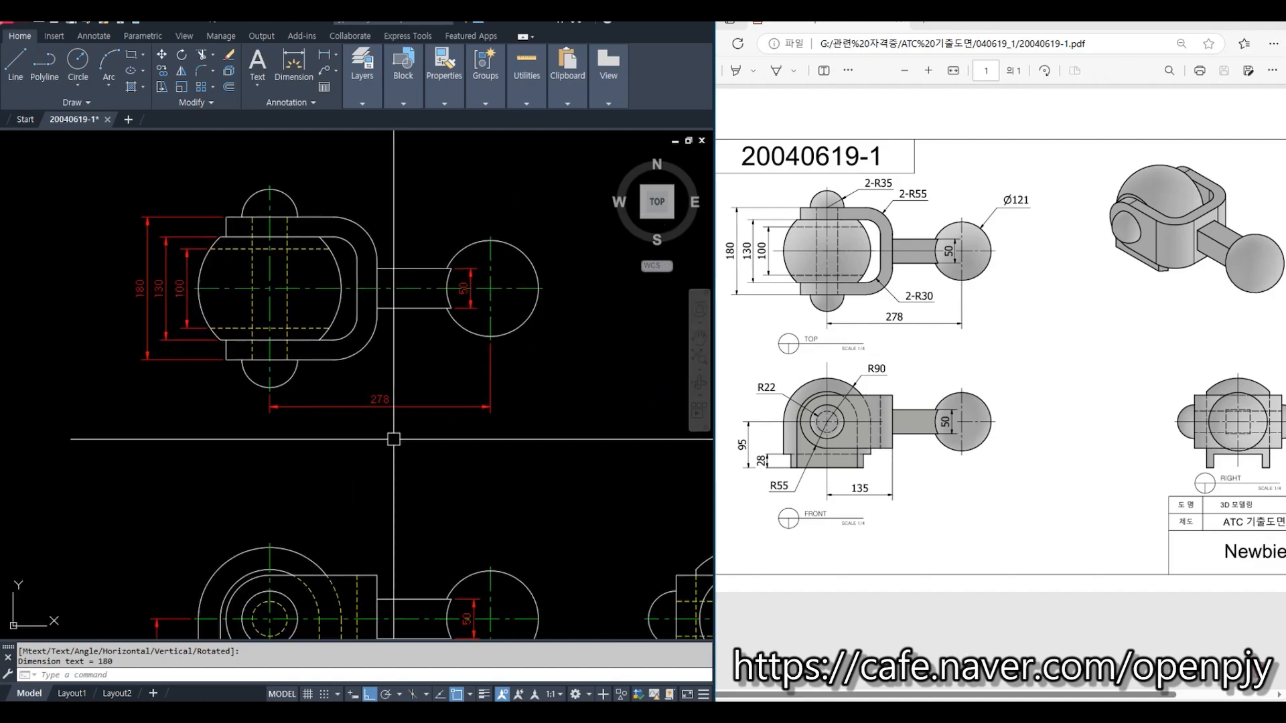
{"action": "scroll", "coordinate": [502, 508], "scroll_direction": "down", "scroll_amount": 3}
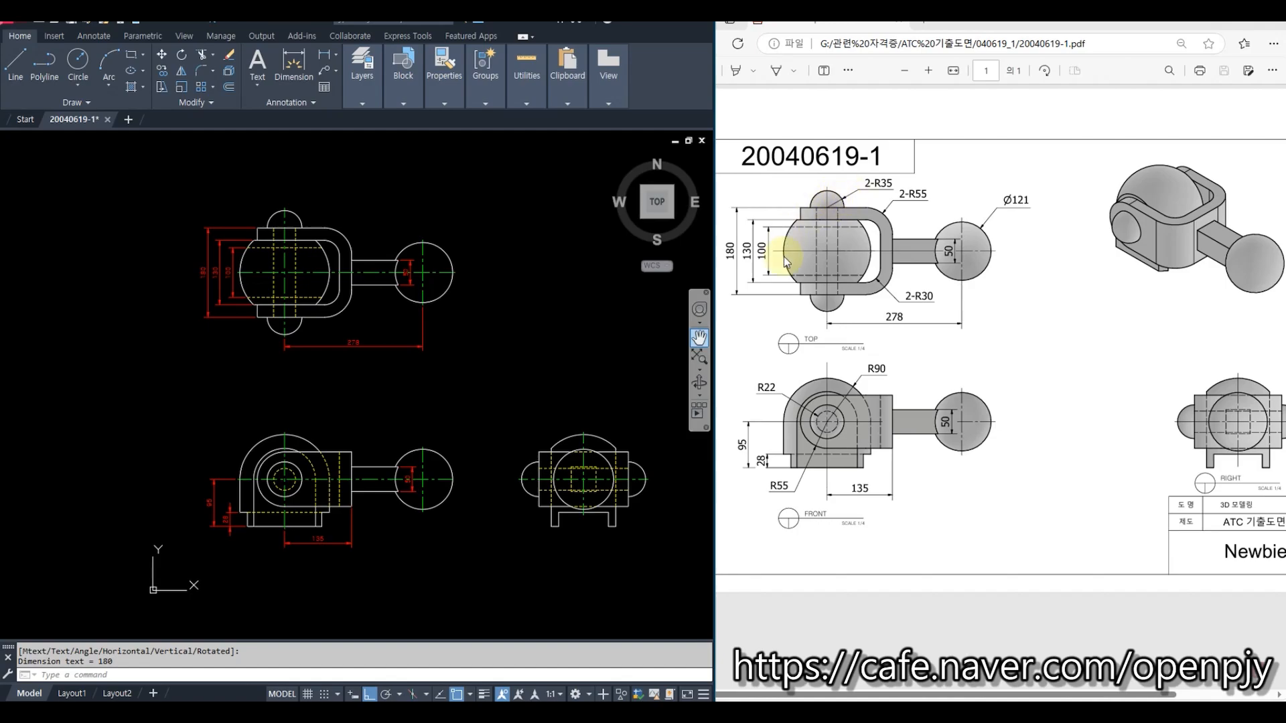
{"action": "scroll", "coordinate": [342, 256], "scroll_direction": "up", "scroll_amount": 3}
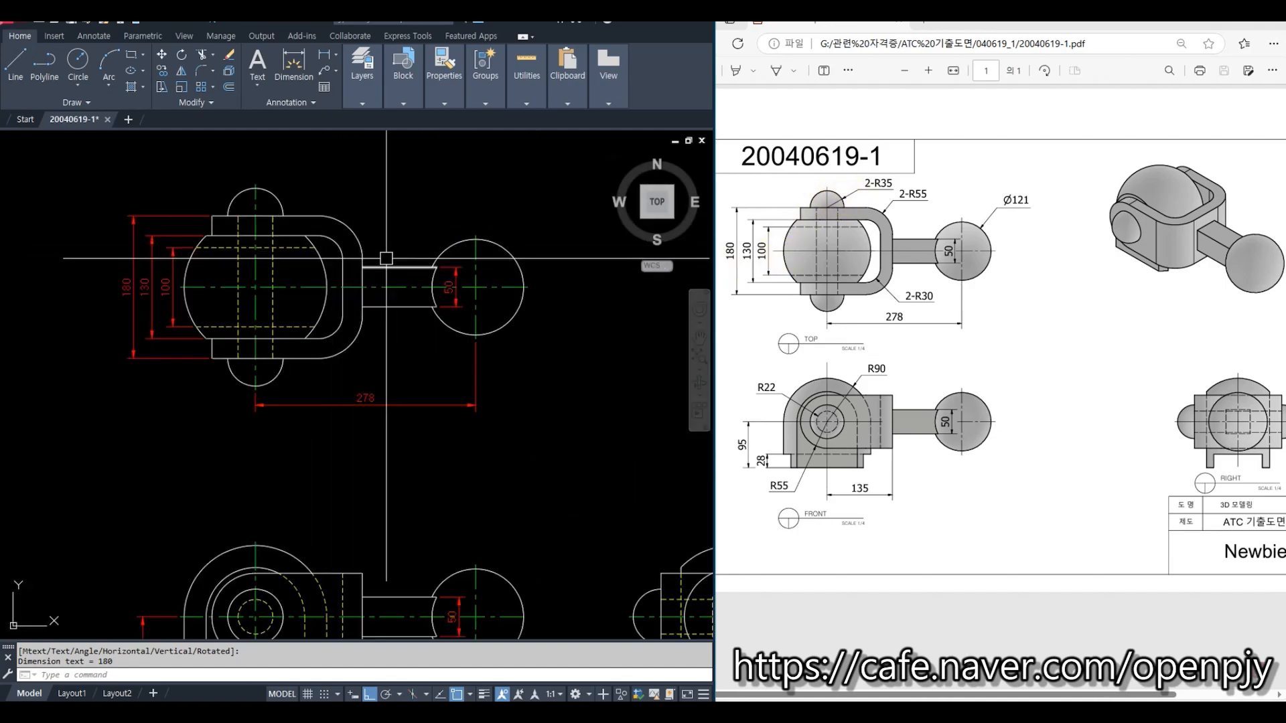
{"action": "middle_click_drag", "start_coordinate": [384, 195], "coordinate": [439, 241]}
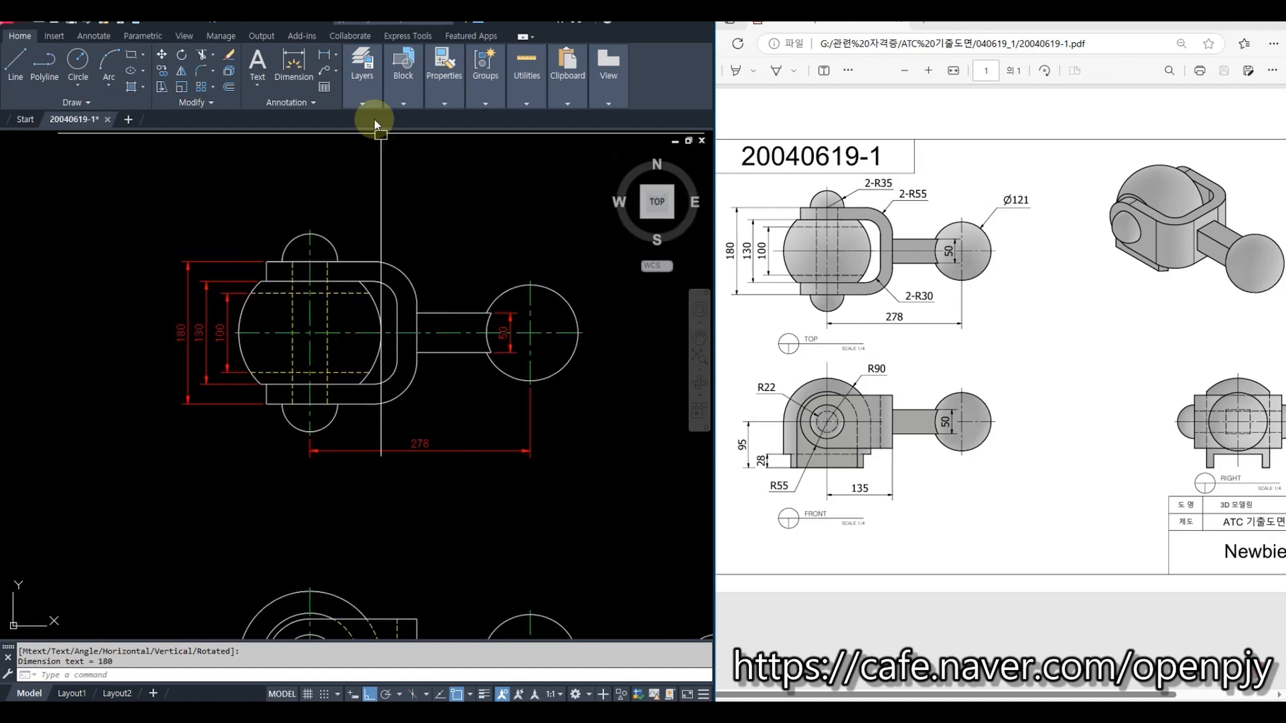
{"action": "left_click", "coordinate": [363, 71]}
{"action": "left_click", "coordinate": [335, 52]}
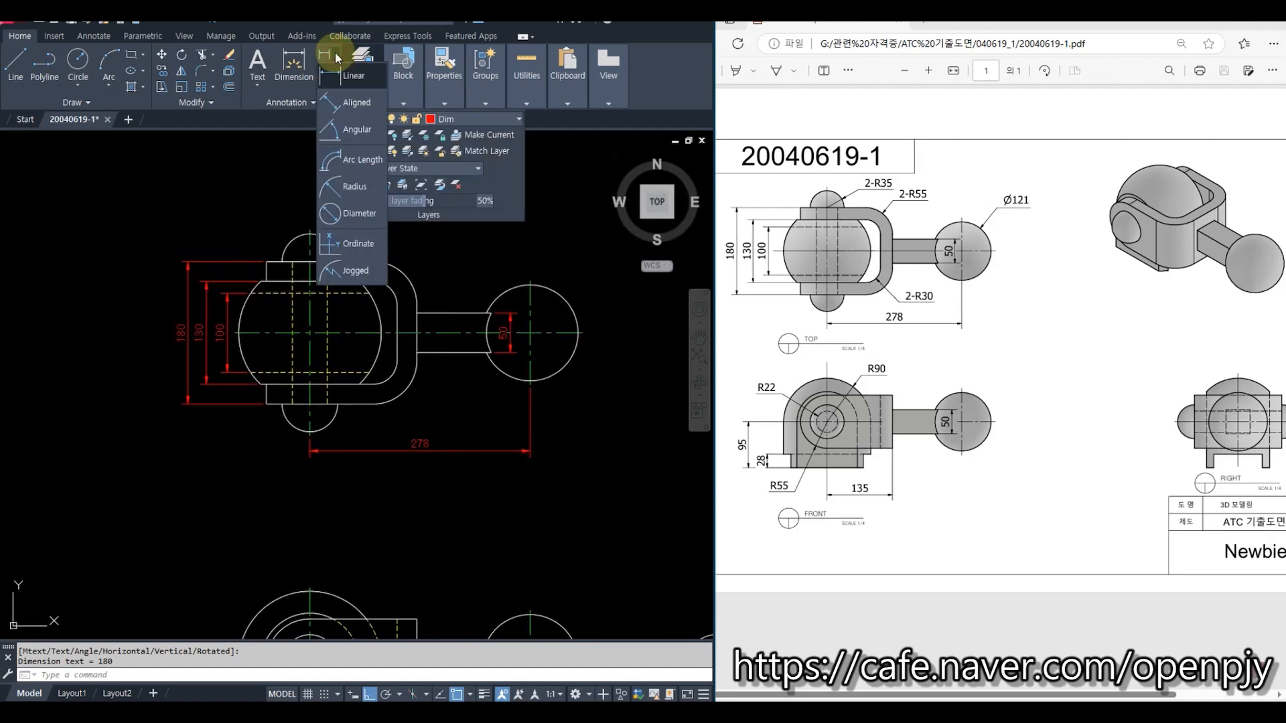
{"action": "left_click", "coordinate": [351, 188]}
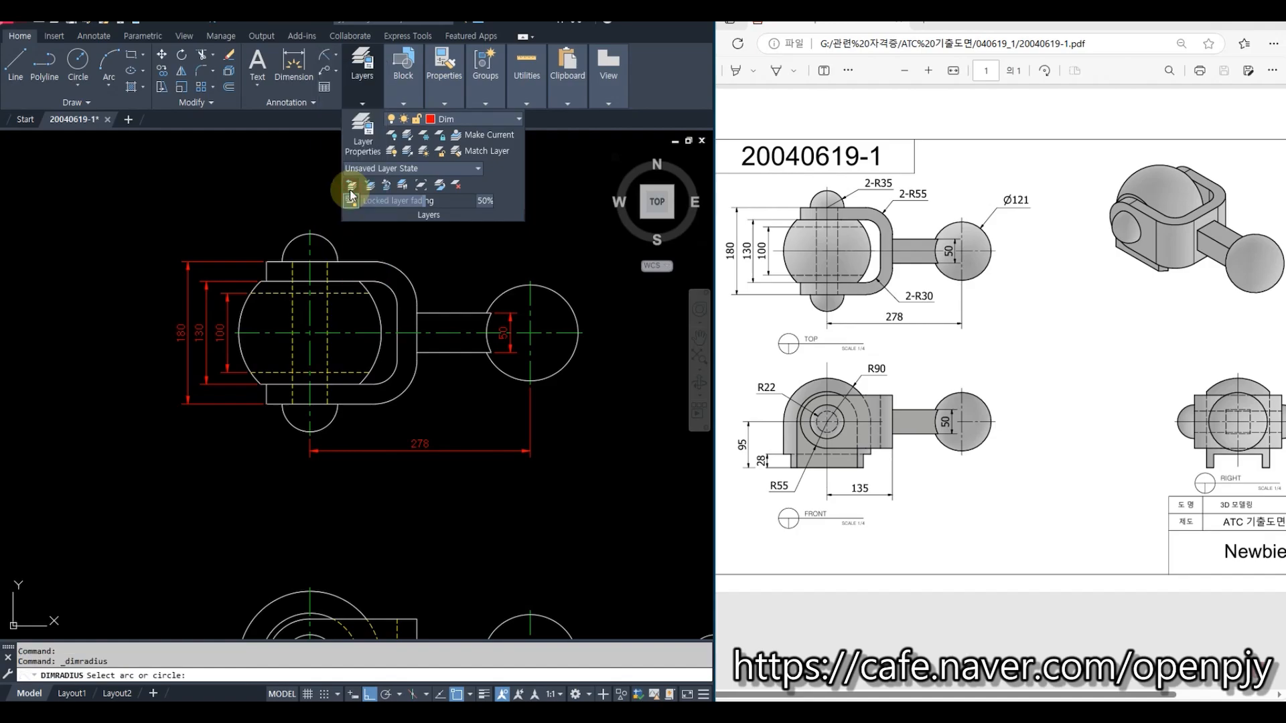
{"action": "scroll", "coordinate": [337, 246], "scroll_direction": "up", "scroll_amount": 4}
{"action": "left_click", "coordinate": [317, 236]}
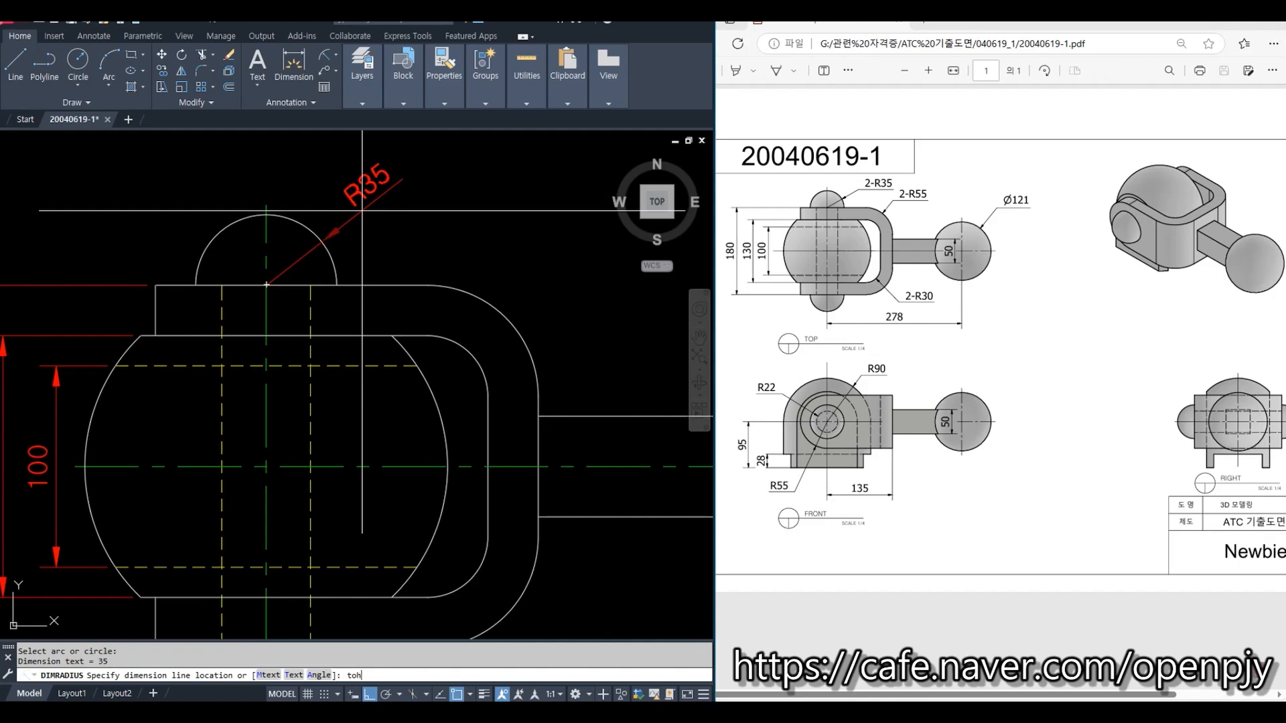
{"action": "key", "text": "Return"}
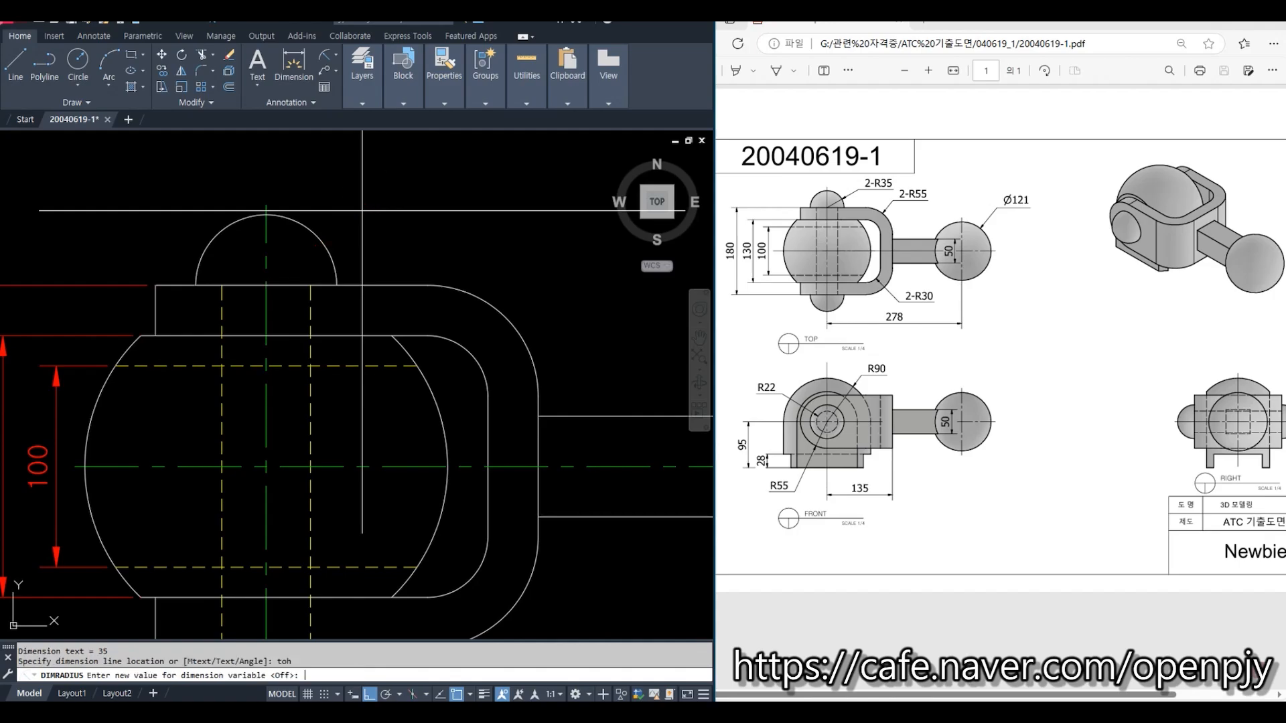
{"action": "key", "text": "Return"}
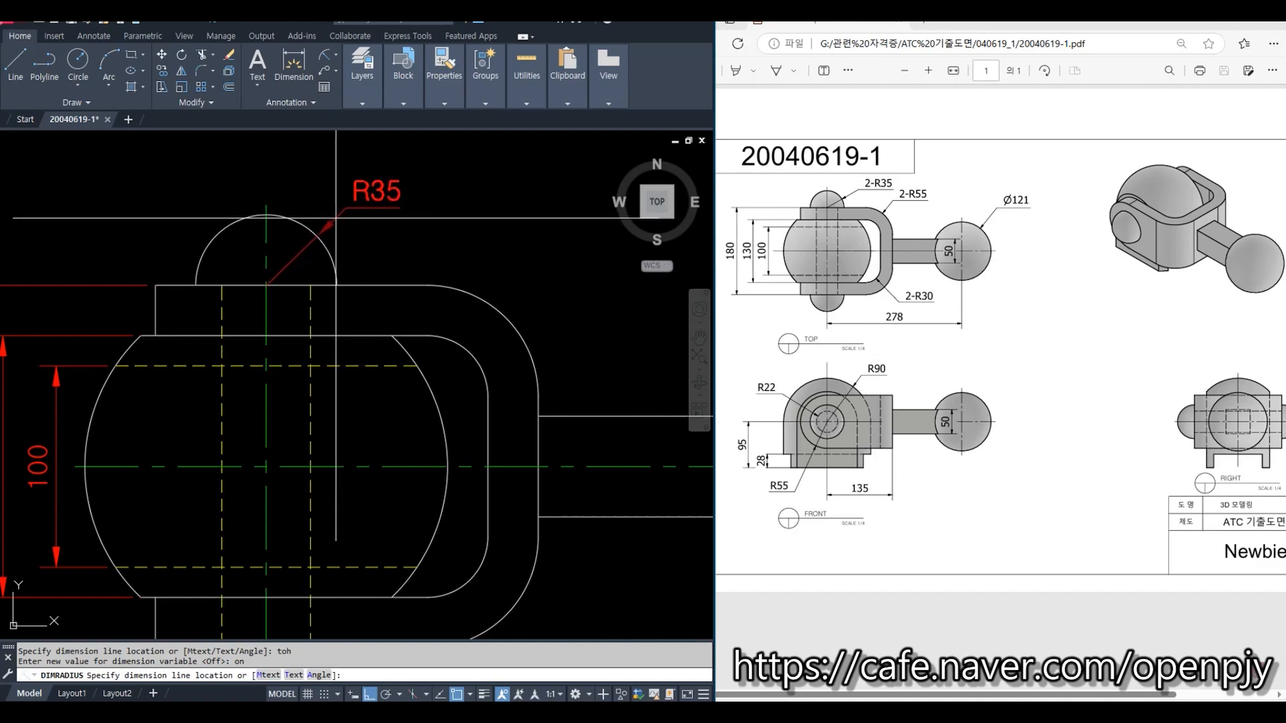
{"action": "left_click", "coordinate": [334, 218]}
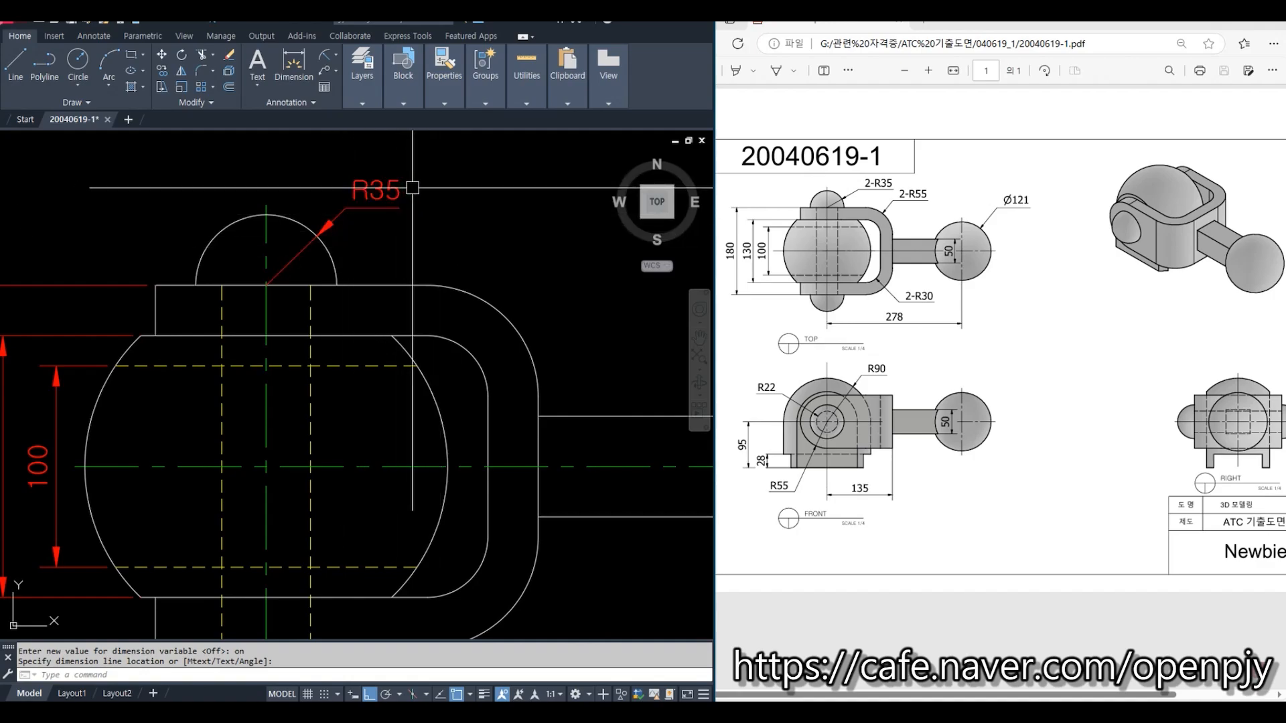
Step: Edit the upper dome's radius dimension text to read 2-R35
{"action": "key", "text": "Return"}
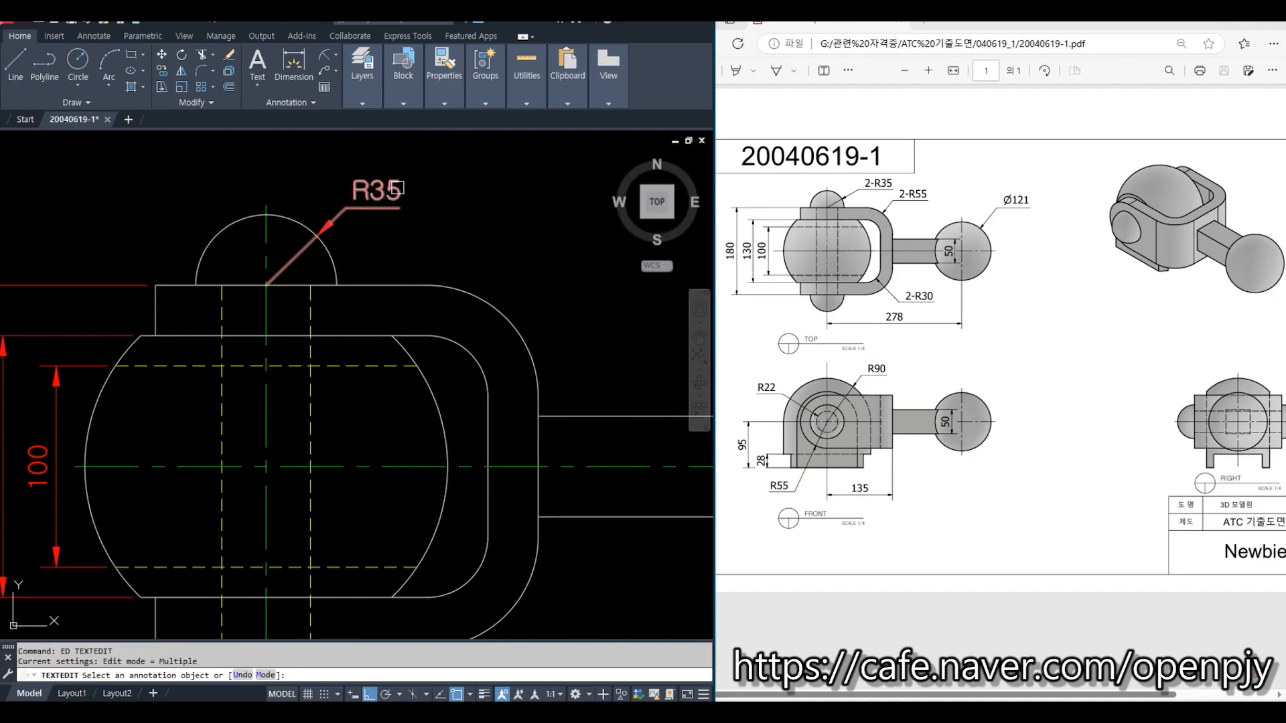
{"action": "left_click", "coordinate": [396, 190]}
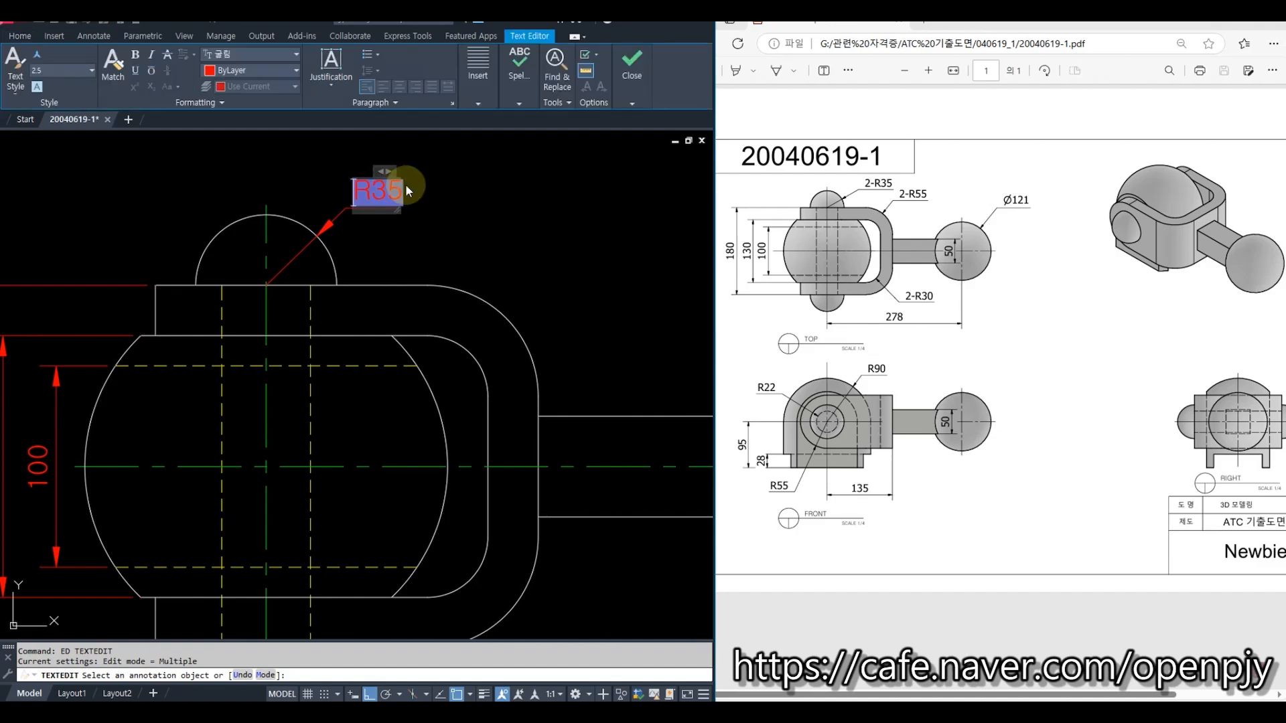
{"action": "type", "text": "2-"}
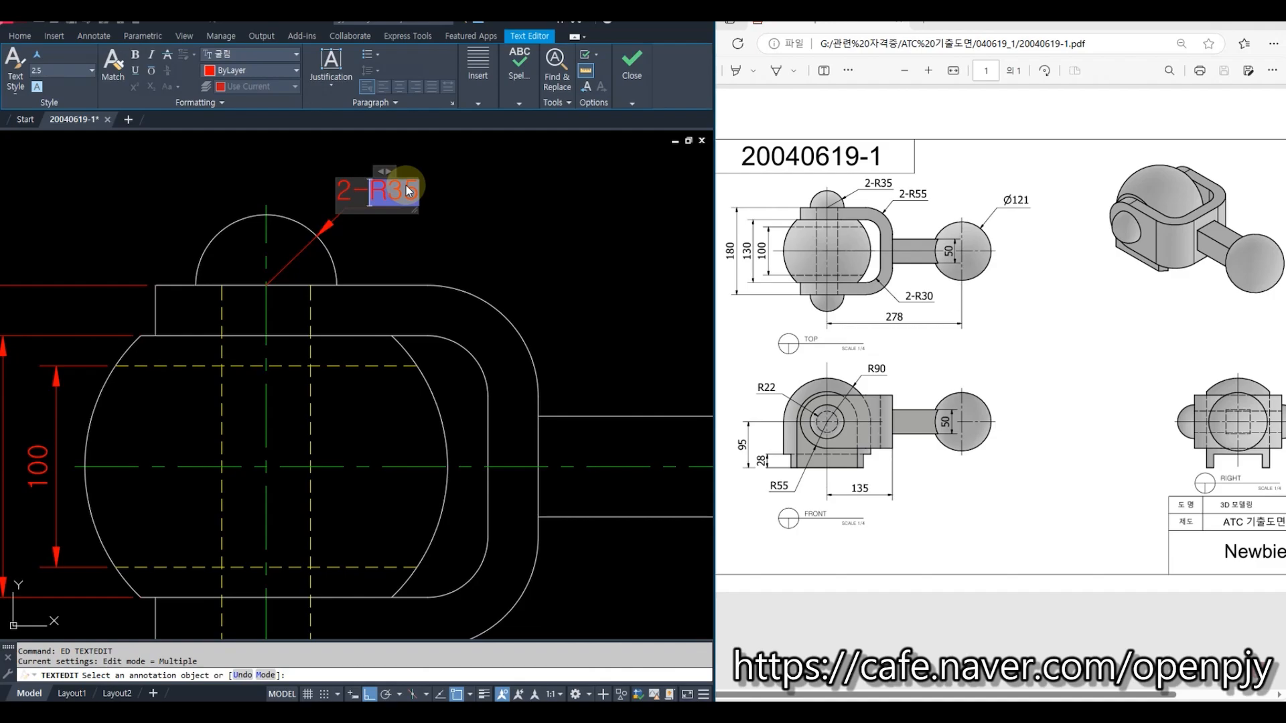
{"action": "left_click", "coordinate": [432, 215]}
{"action": "key", "text": "Escape"}
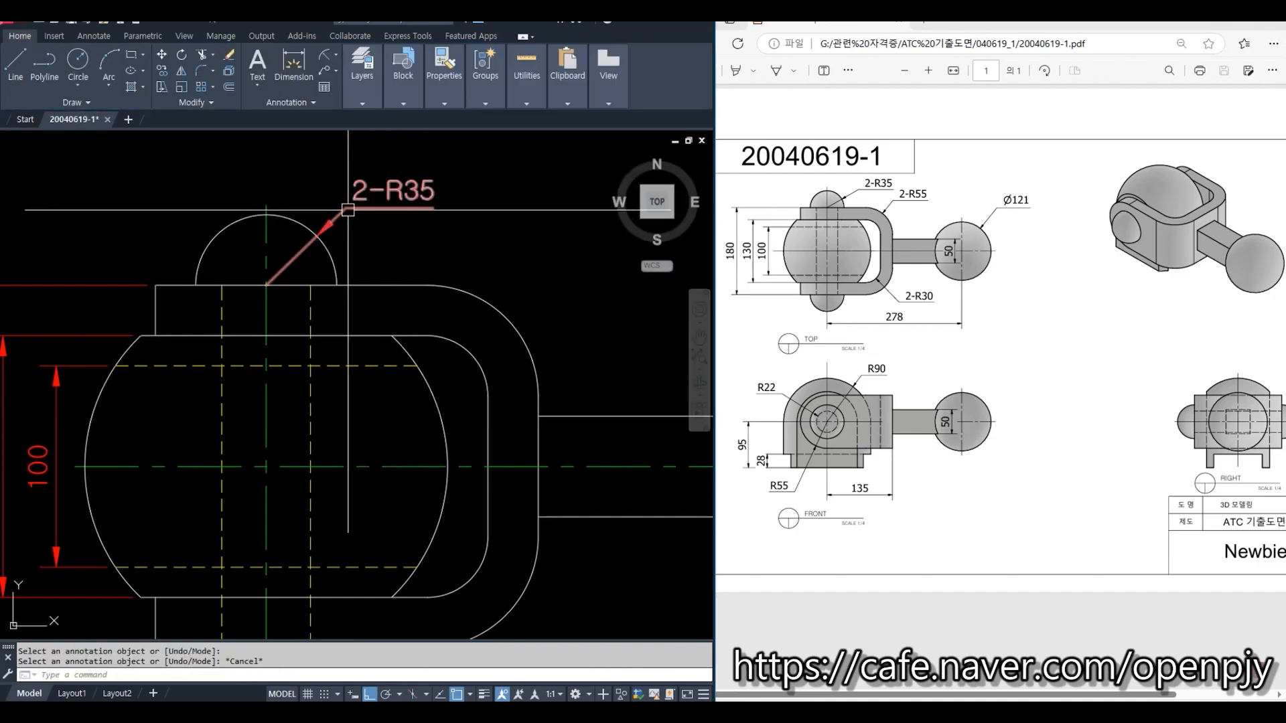
Step: Add a radius dimension to the large outer arc in the front view, placing its text outside the arc at the upper right
{"action": "scroll", "coordinate": [346, 211], "scroll_direction": "down", "scroll_amount": 2}
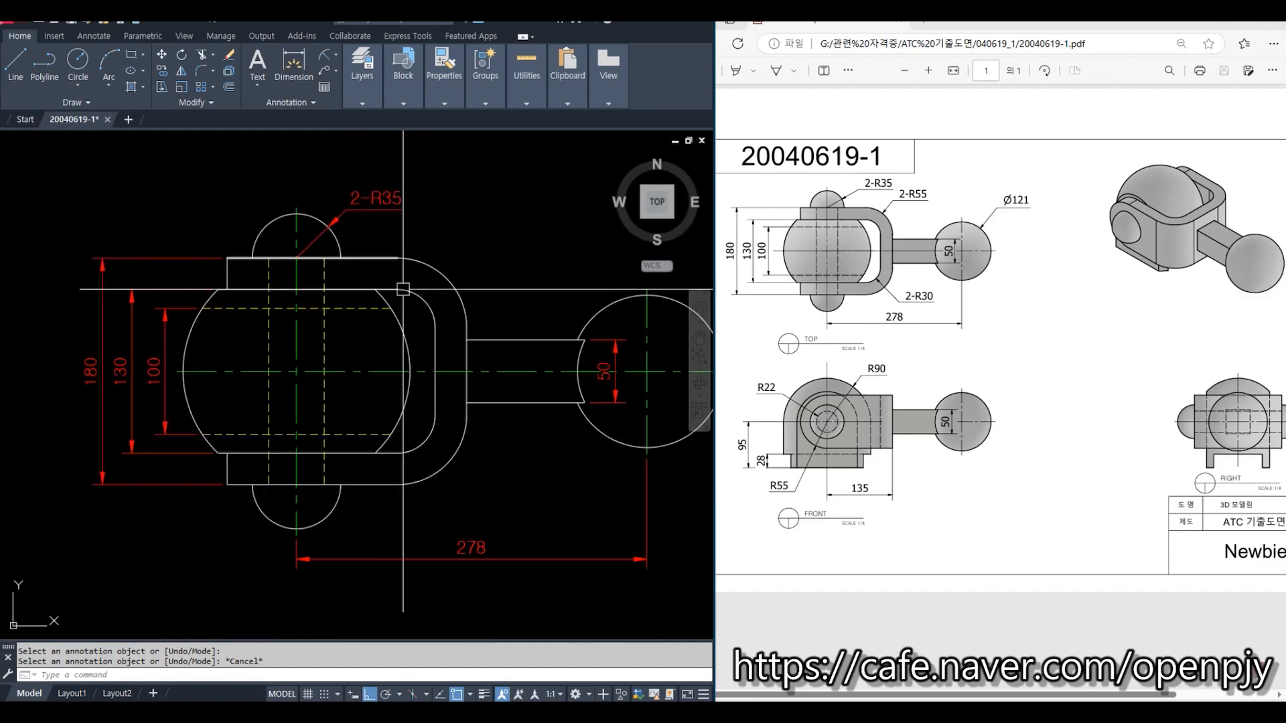
{"action": "middle_click_drag", "start_coordinate": [476, 384], "coordinate": [402, 253]}
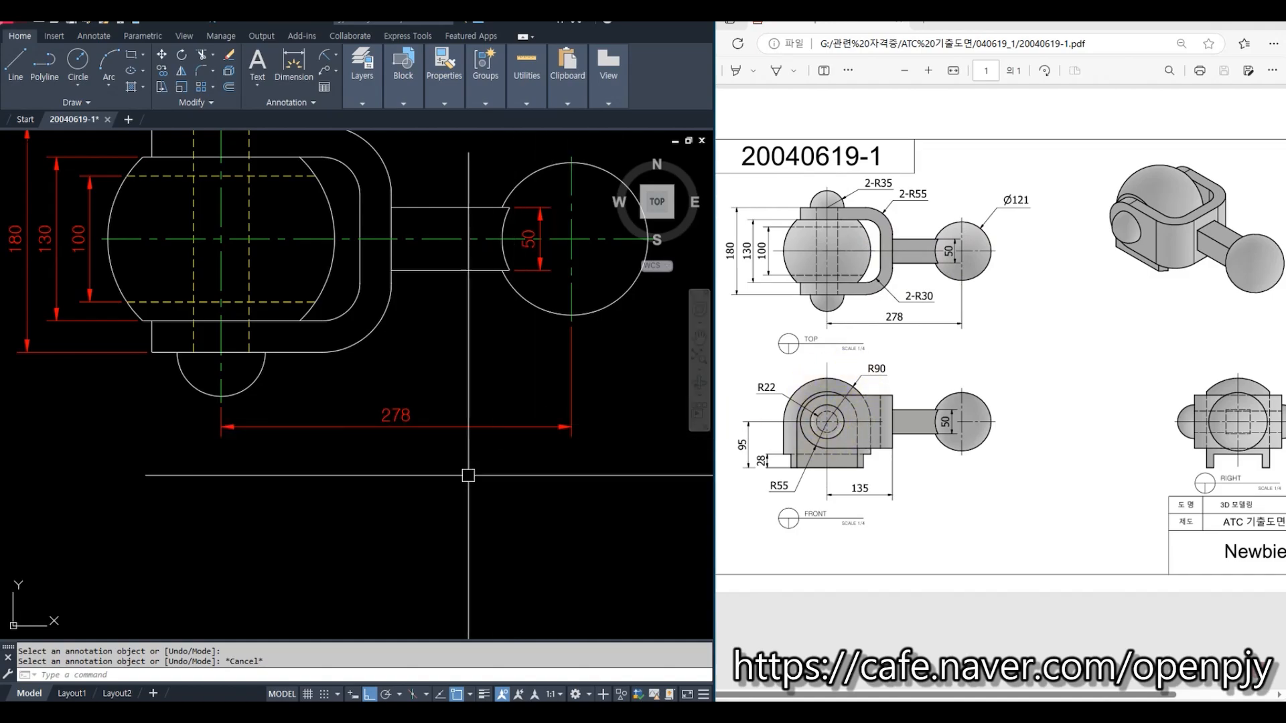
{"action": "scroll", "coordinate": [576, 509], "scroll_direction": "down", "scroll_amount": 4}
{"action": "scroll", "coordinate": [482, 482], "scroll_direction": "up", "scroll_amount": 6}
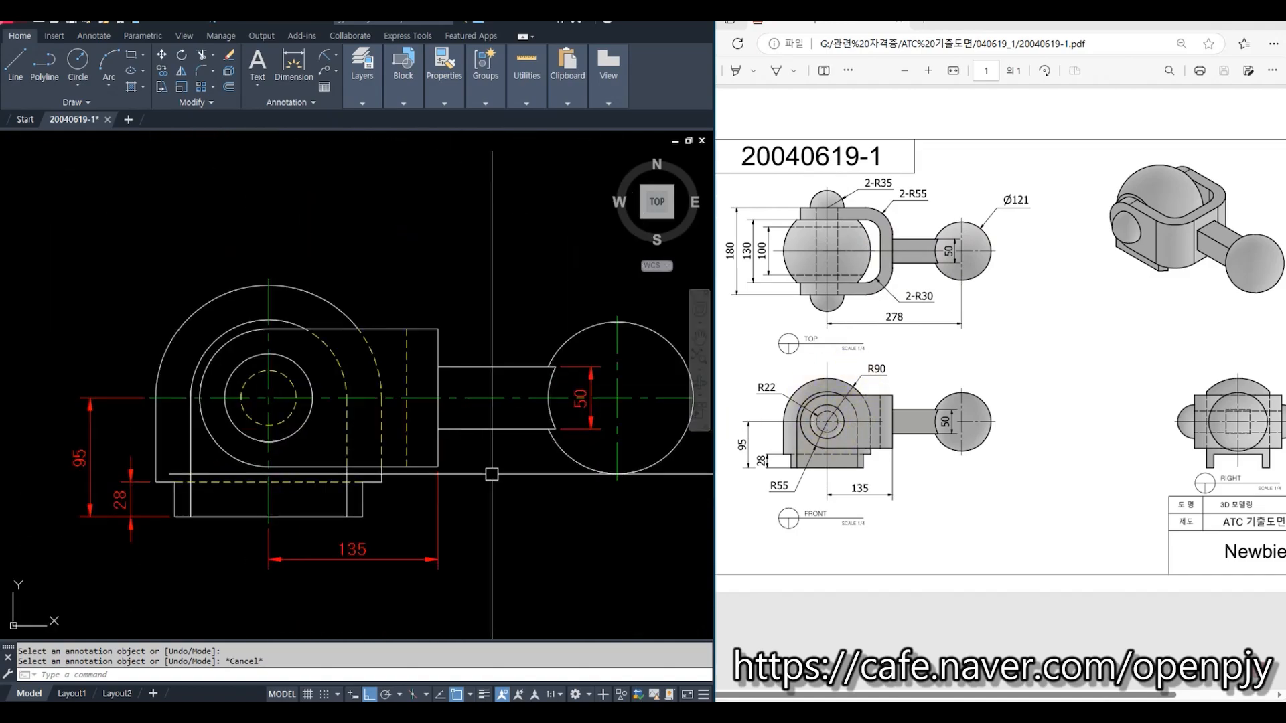
{"action": "left_click", "coordinate": [324, 53]}
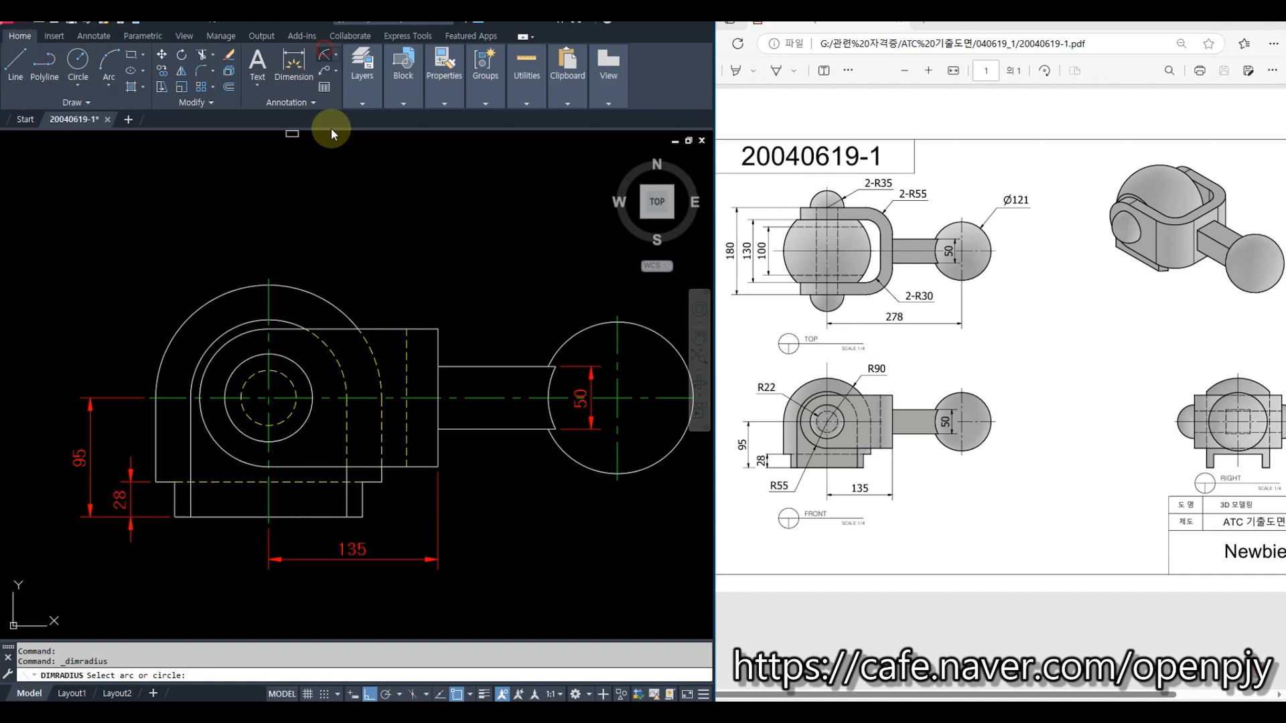
{"action": "left_click", "coordinate": [327, 301]}
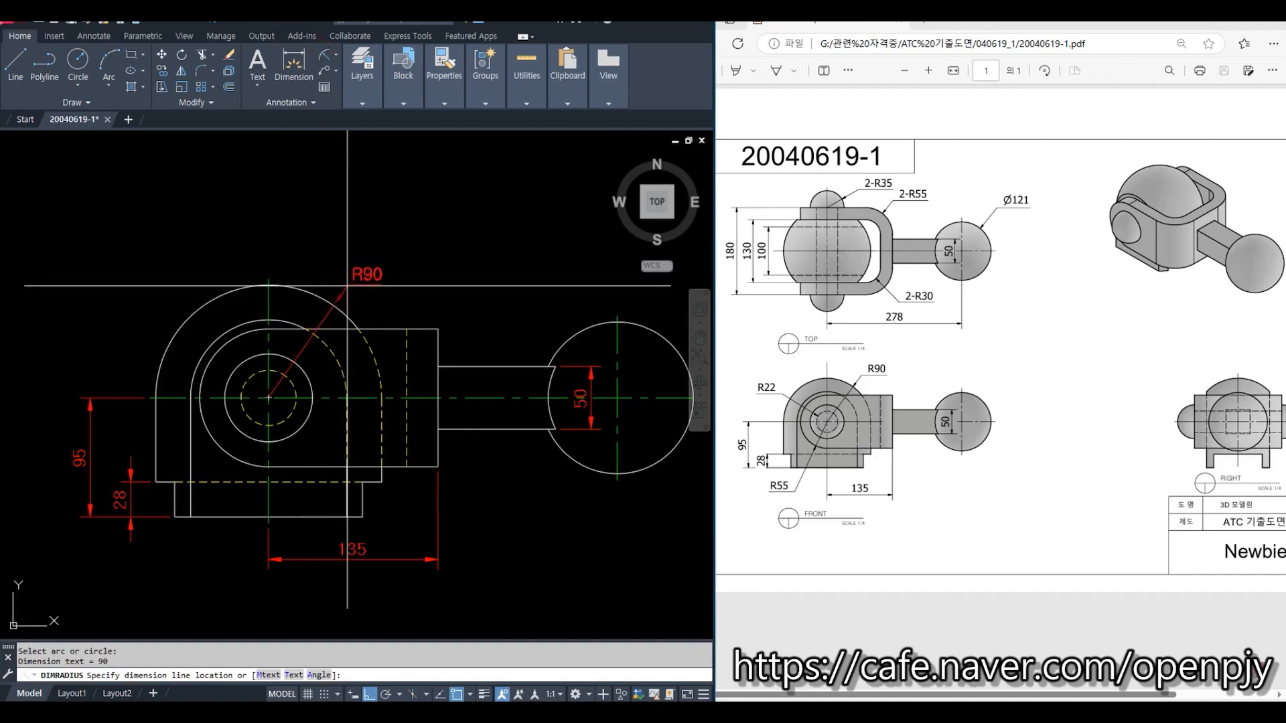
{"action": "left_click", "coordinate": [347, 286]}
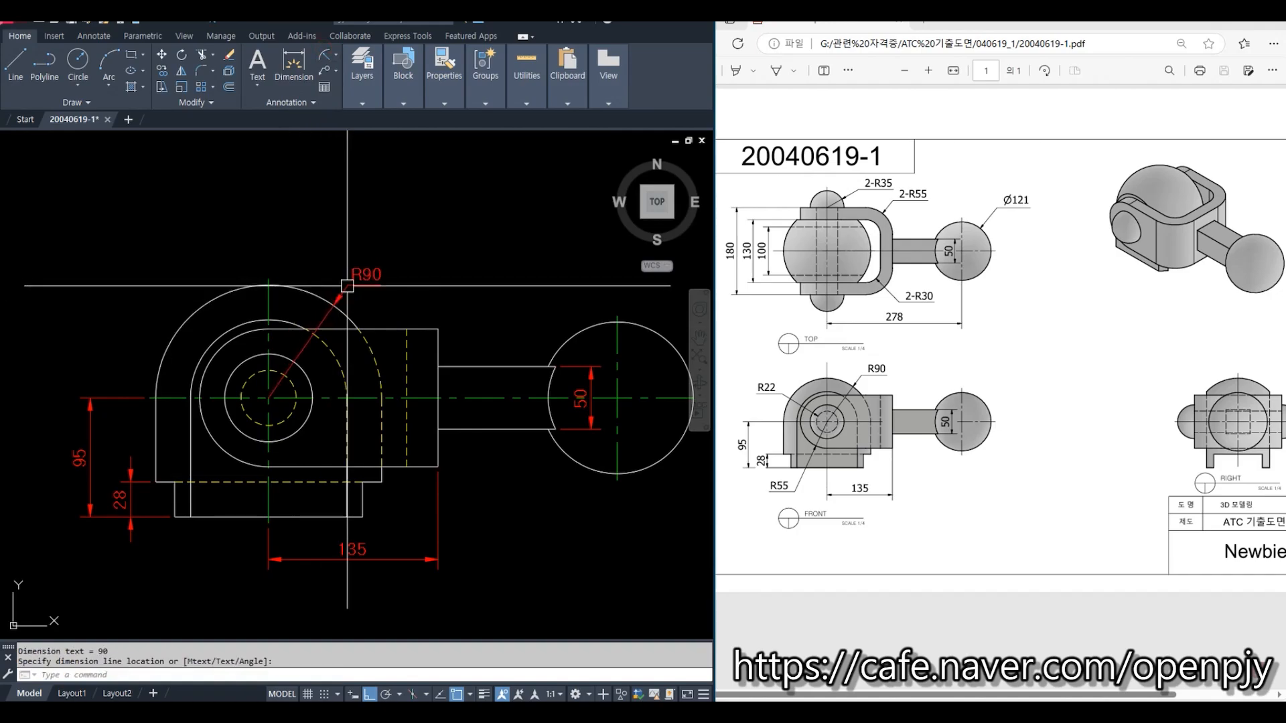
Step: Add a radius dimension to the hidden circle in the front view, placing its text outside the large arc at the upper left
{"action": "key", "text": "Return"}
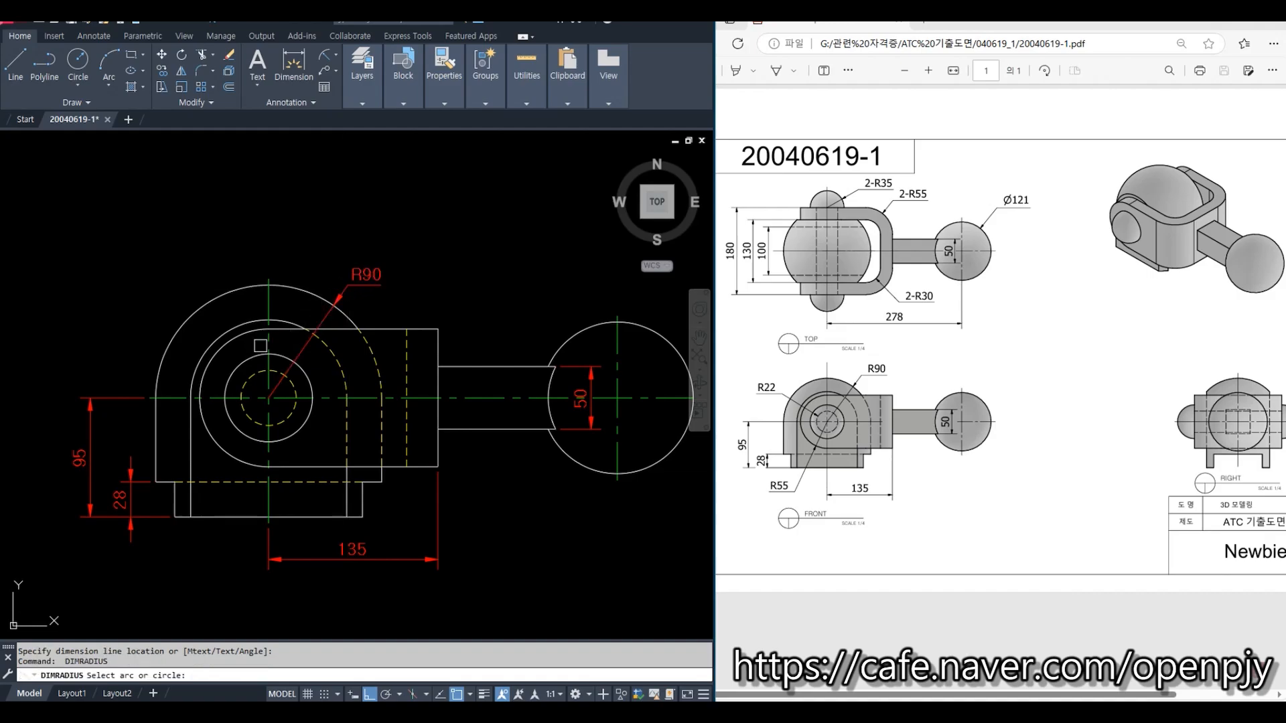
{"action": "left_click", "coordinate": [249, 379]}
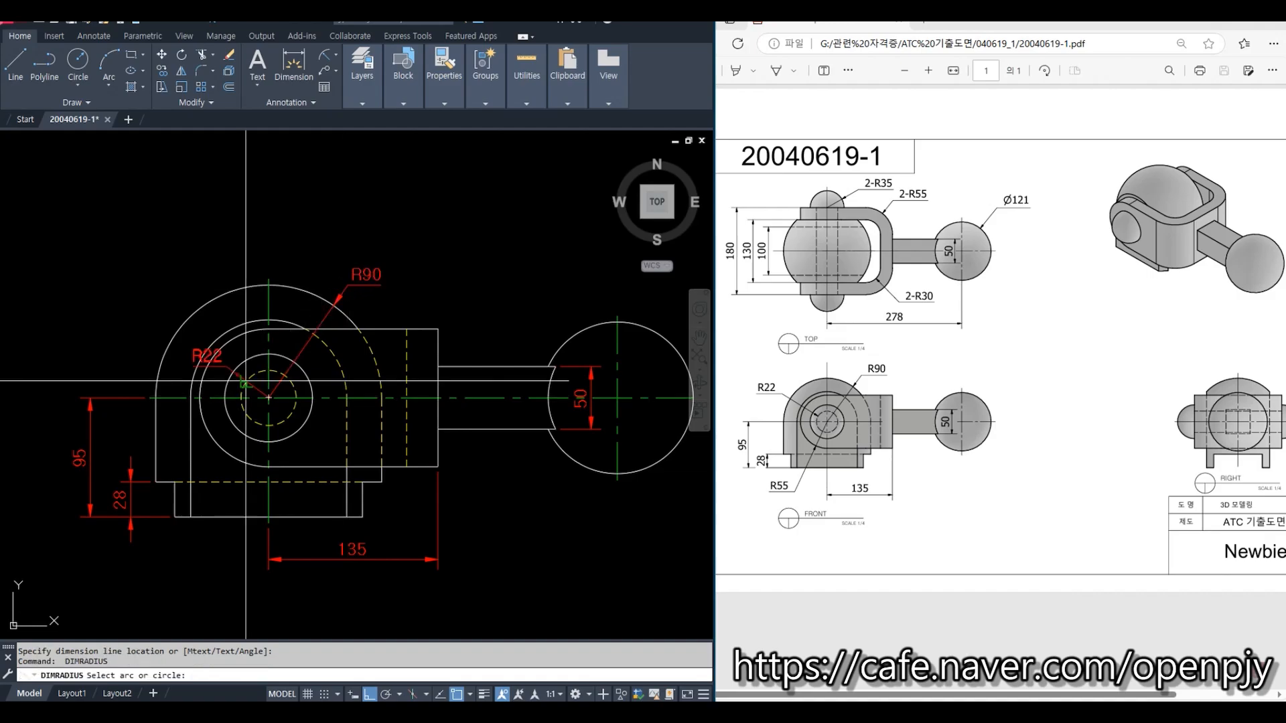
{"action": "left_click", "coordinate": [177, 304]}
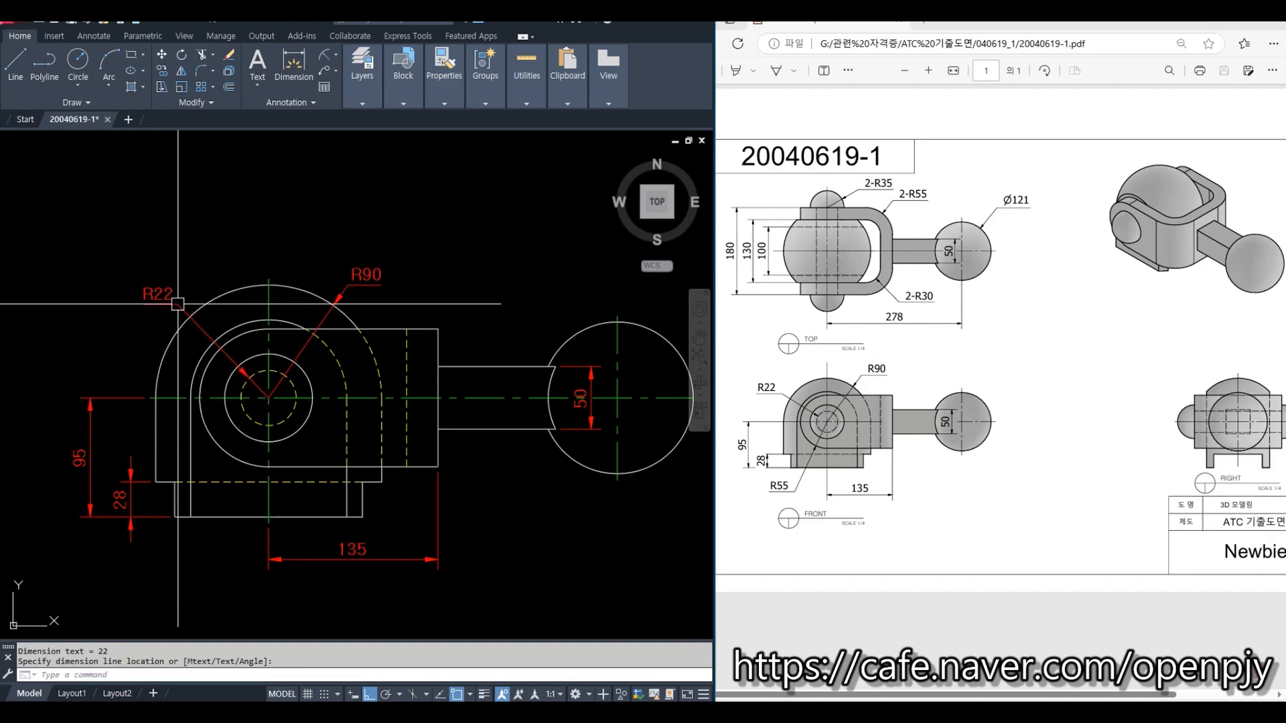
Step: Add a radius dimension to the arm's rounded end in the front view, placing its text below the base at the lower left
{"action": "key", "text": "Return"}
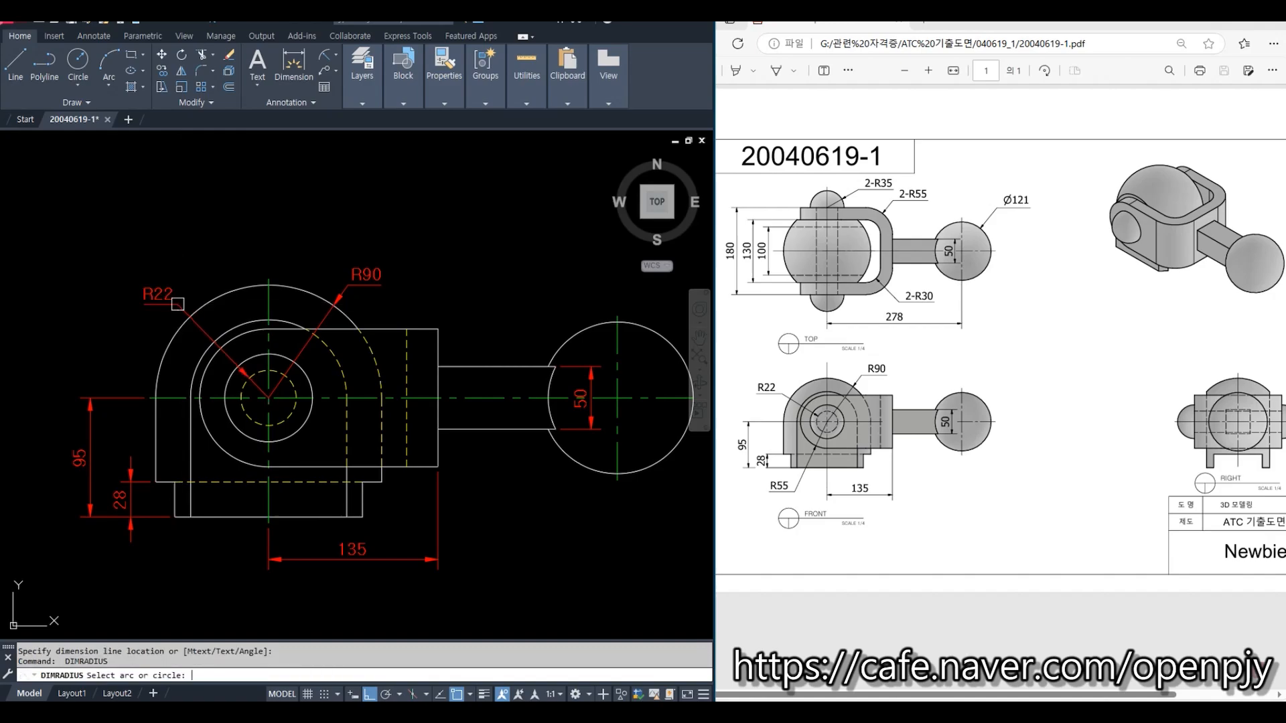
{"action": "left_click", "coordinate": [221, 449]}
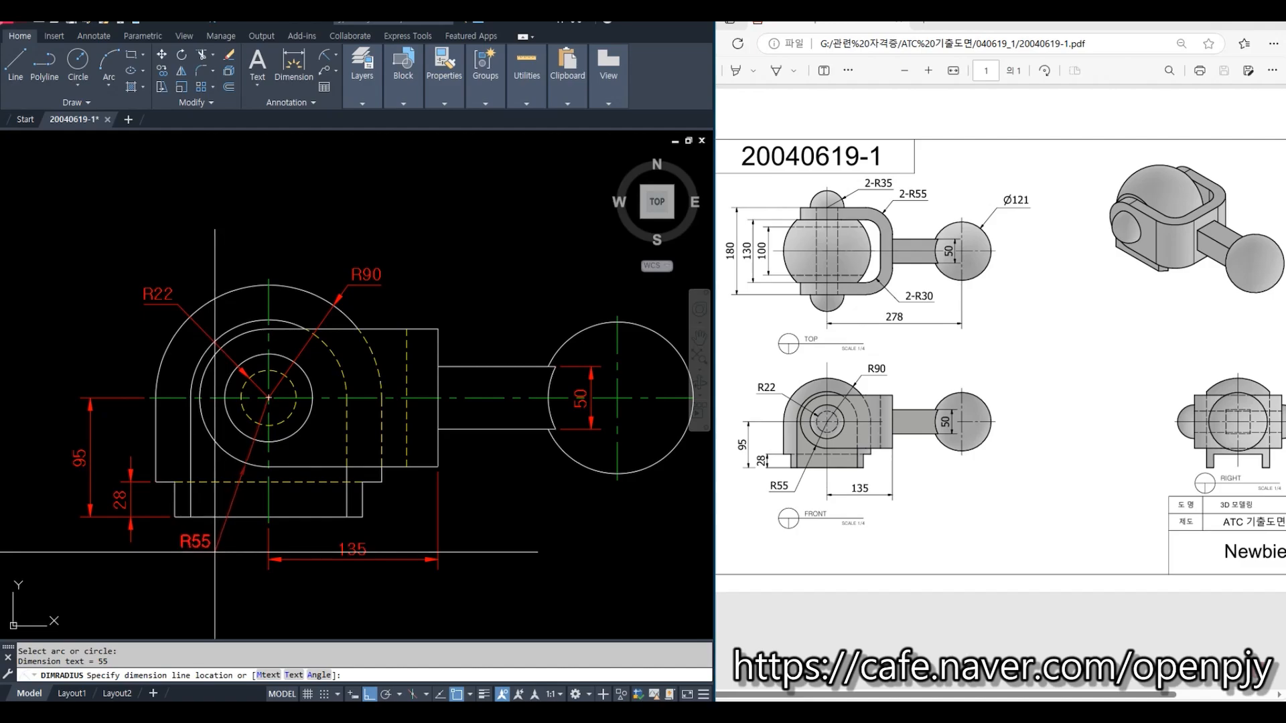
{"action": "left_click", "coordinate": [209, 559]}
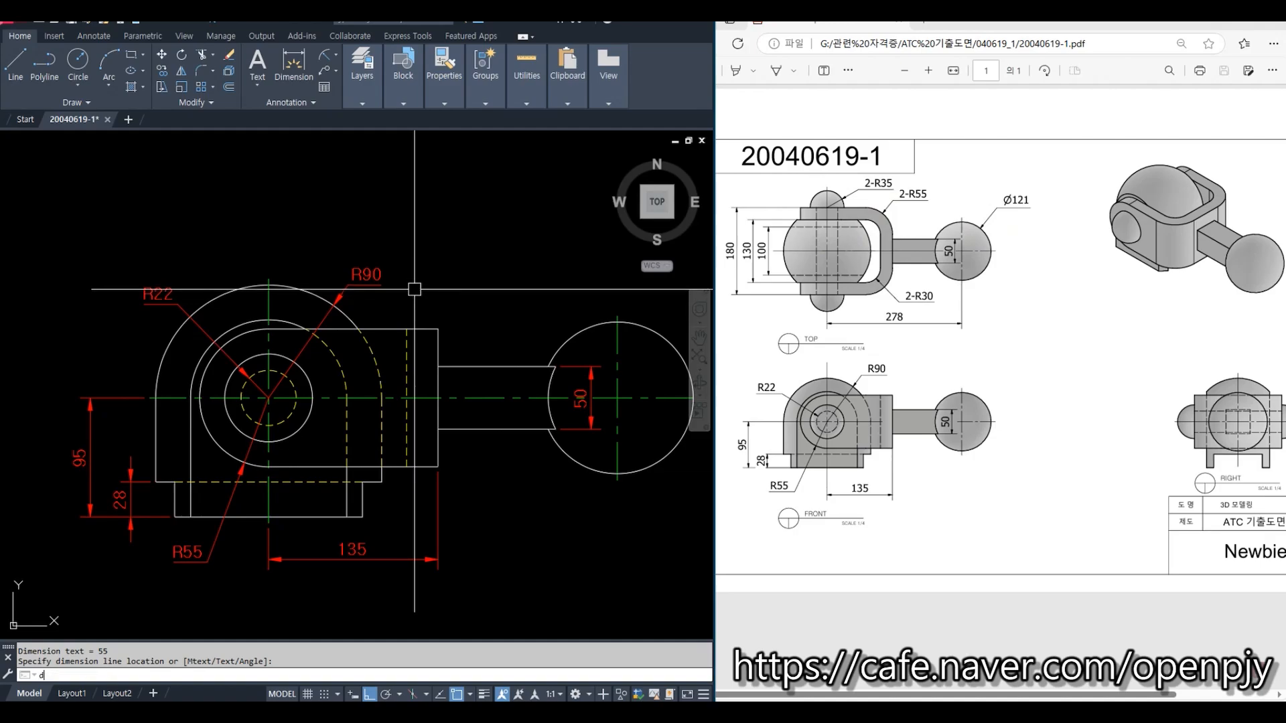
Step: Override the ISO-25 dimension style's fit options to turn off drawing the dimension line between extension lines
{"action": "key", "text": "Return"}
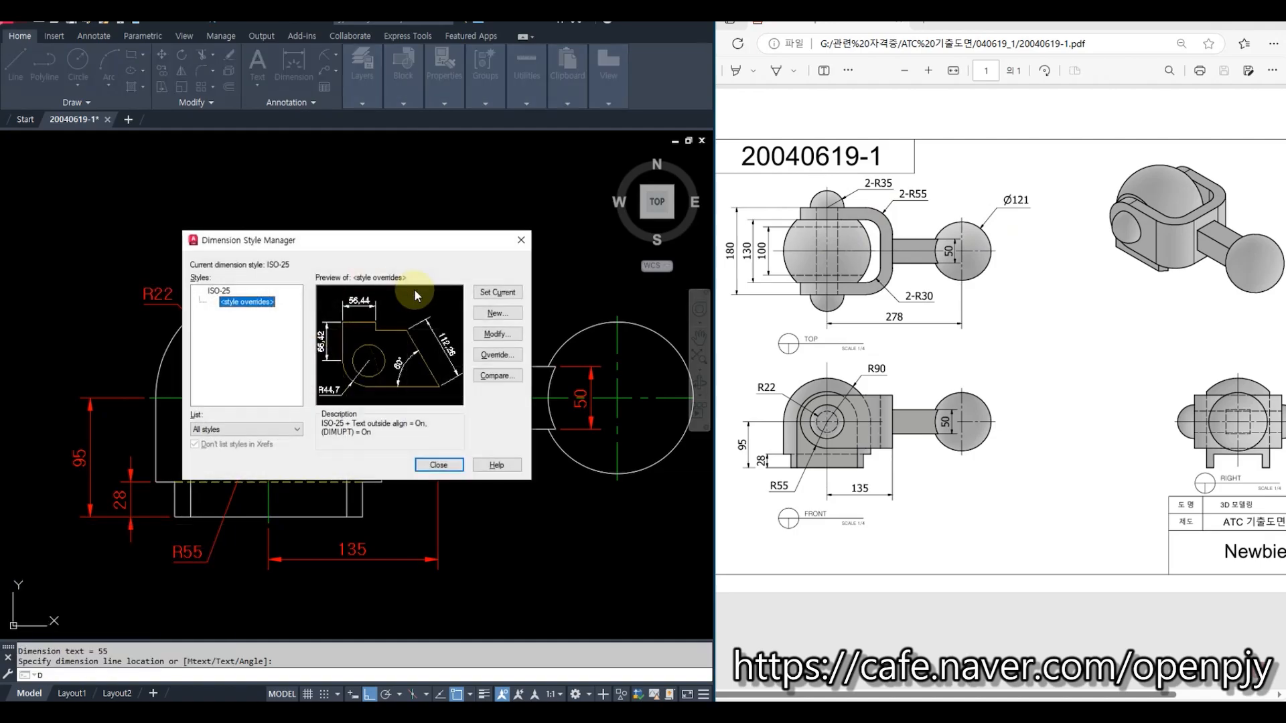
{"action": "left_click", "coordinate": [502, 337]}
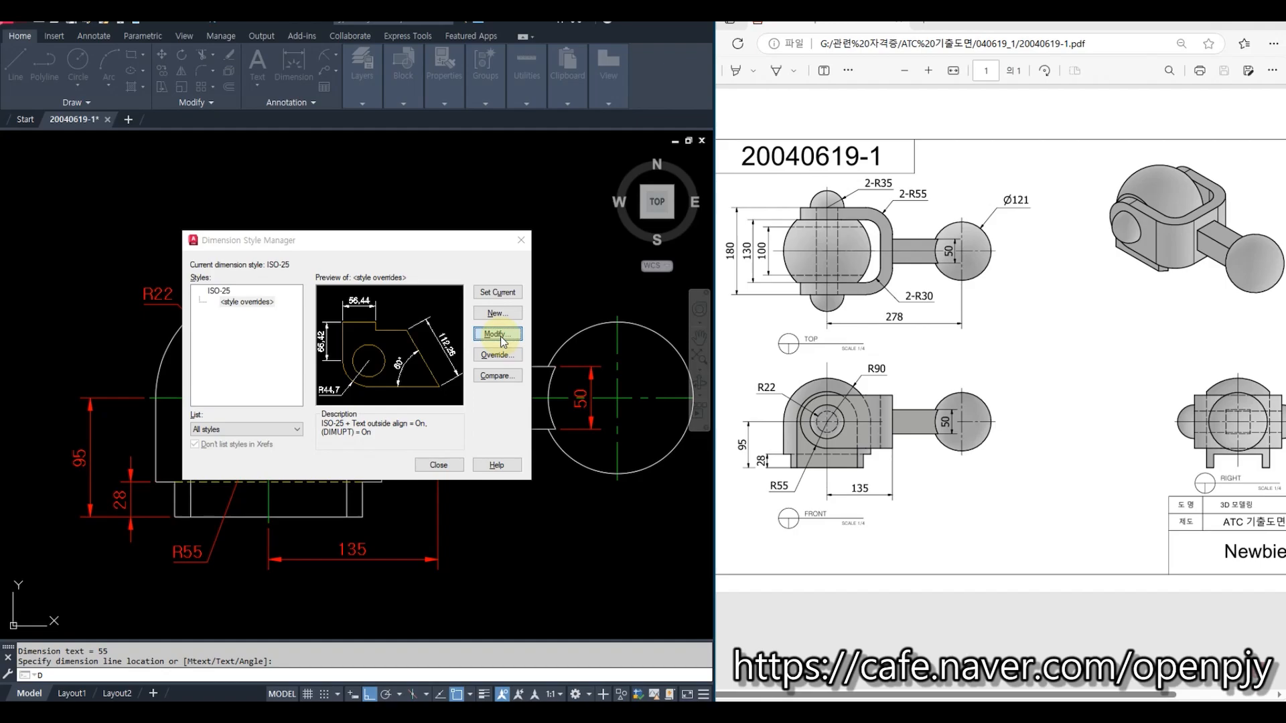
{"action": "left_click", "coordinate": [444, 185]}
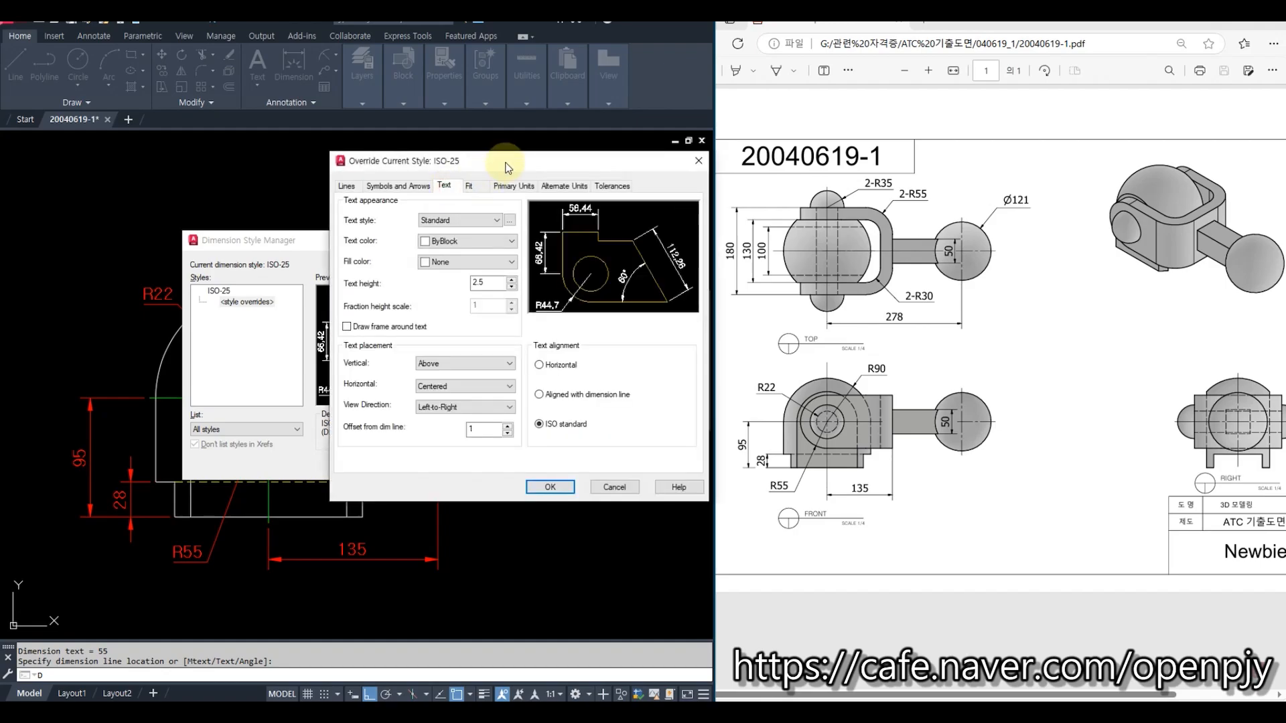
{"action": "left_click_drag", "start_coordinate": [507, 167], "coordinate": [389, 163]}
{"action": "left_click", "coordinate": [351, 182]}
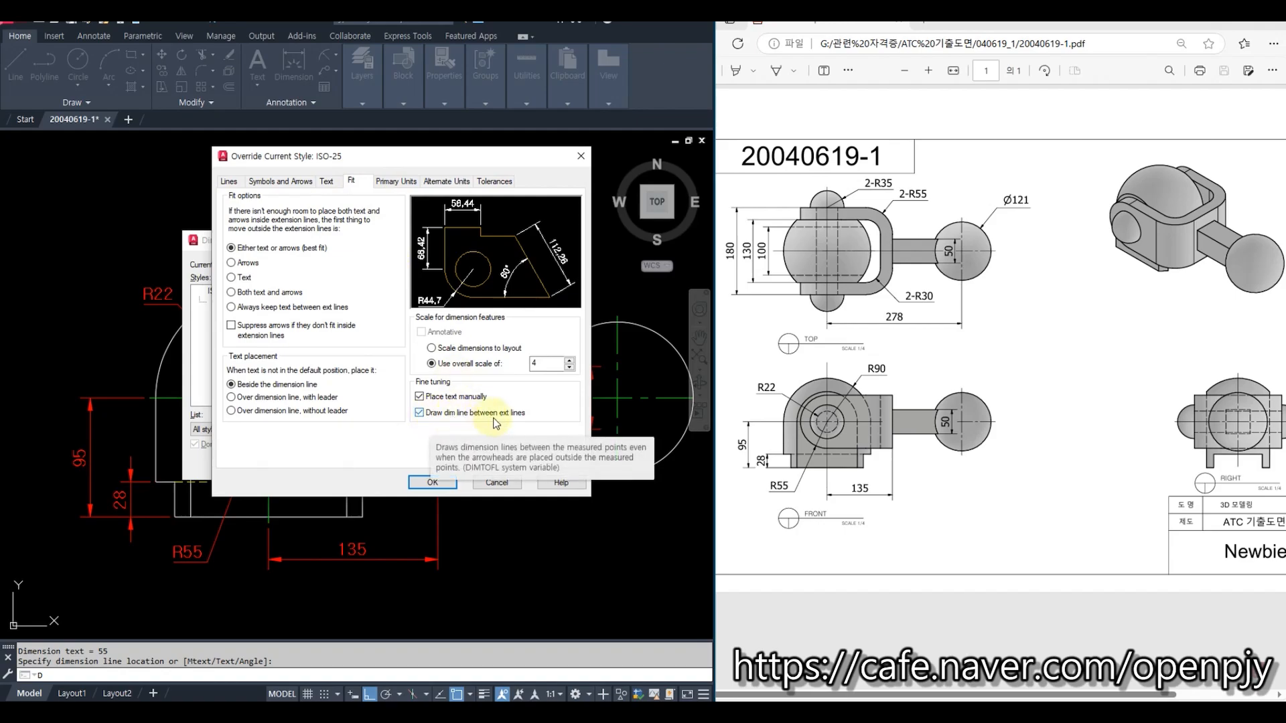
{"action": "left_click", "coordinate": [418, 413]}
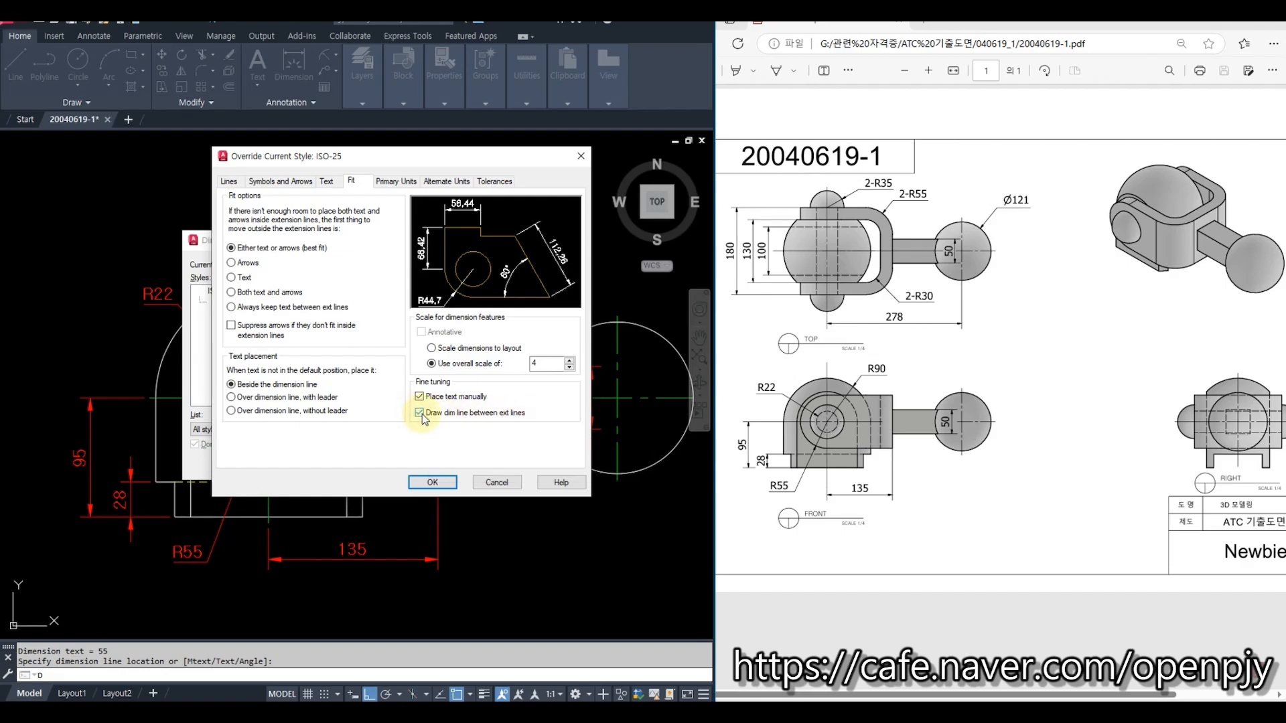
{"action": "left_click", "coordinate": [422, 414]}
{"action": "left_click", "coordinate": [421, 416]}
{"action": "left_click", "coordinate": [420, 415]}
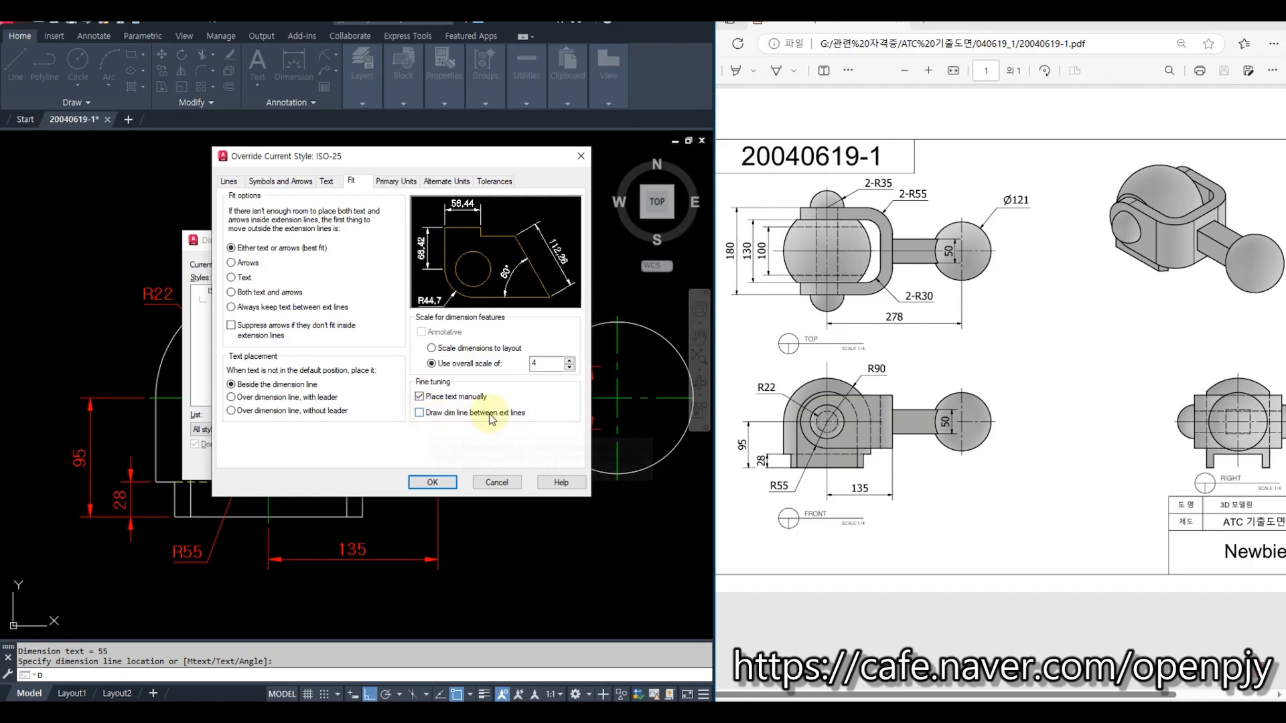
{"action": "left_click", "coordinate": [432, 483]}
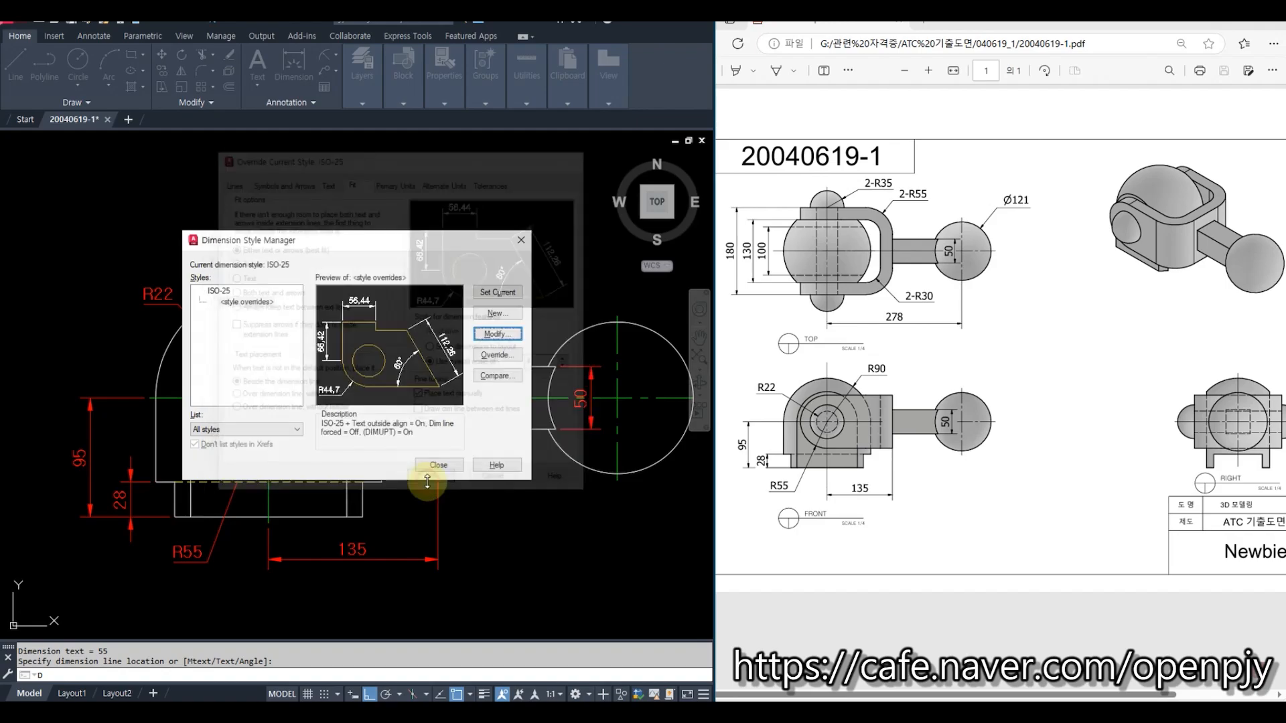
{"action": "left_click", "coordinate": [490, 295]}
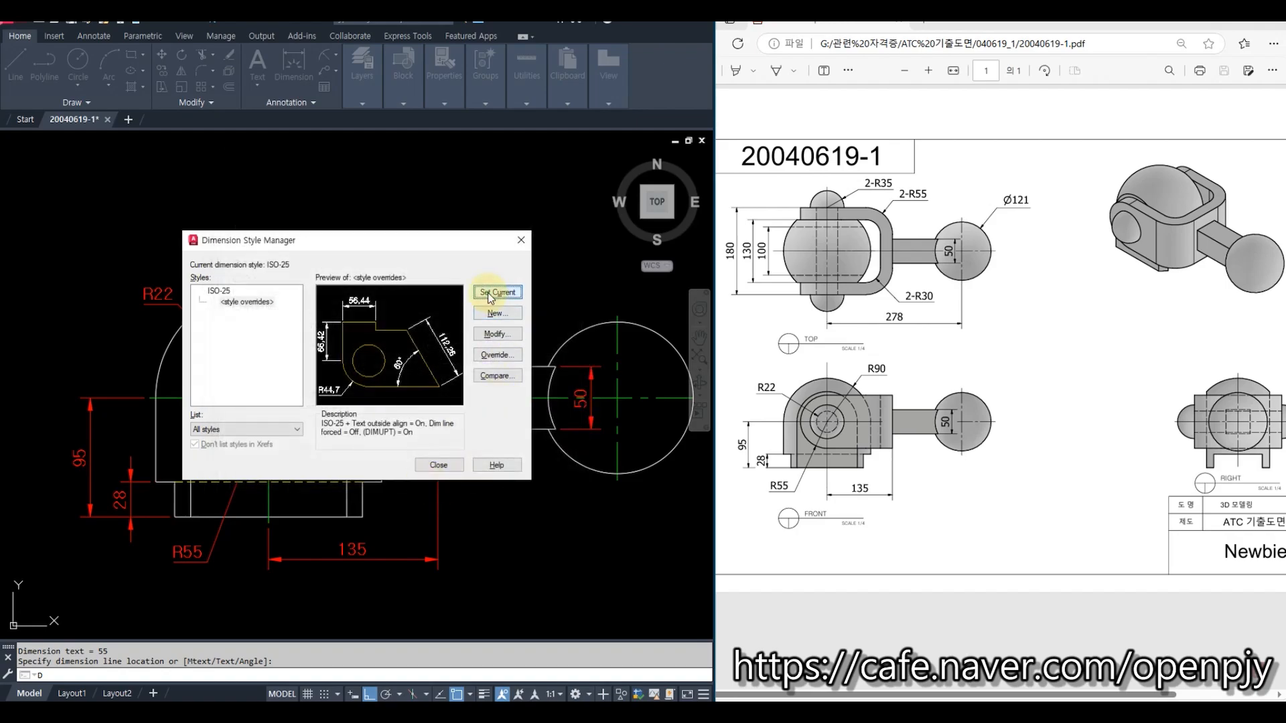
{"action": "left_click", "coordinate": [440, 466]}
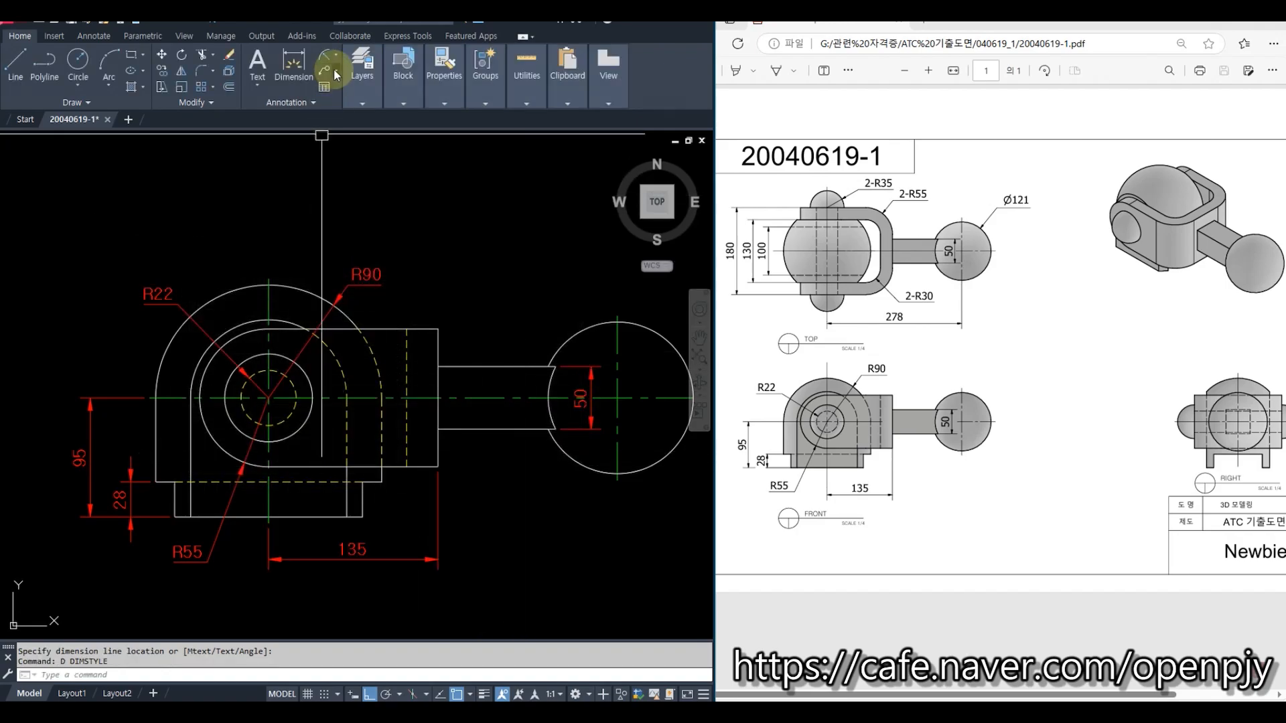
Step: Add a radius dimension to the bracket's outer upper corner in the top view, placing its text outside at the upper right
{"action": "left_click", "coordinate": [324, 55]}
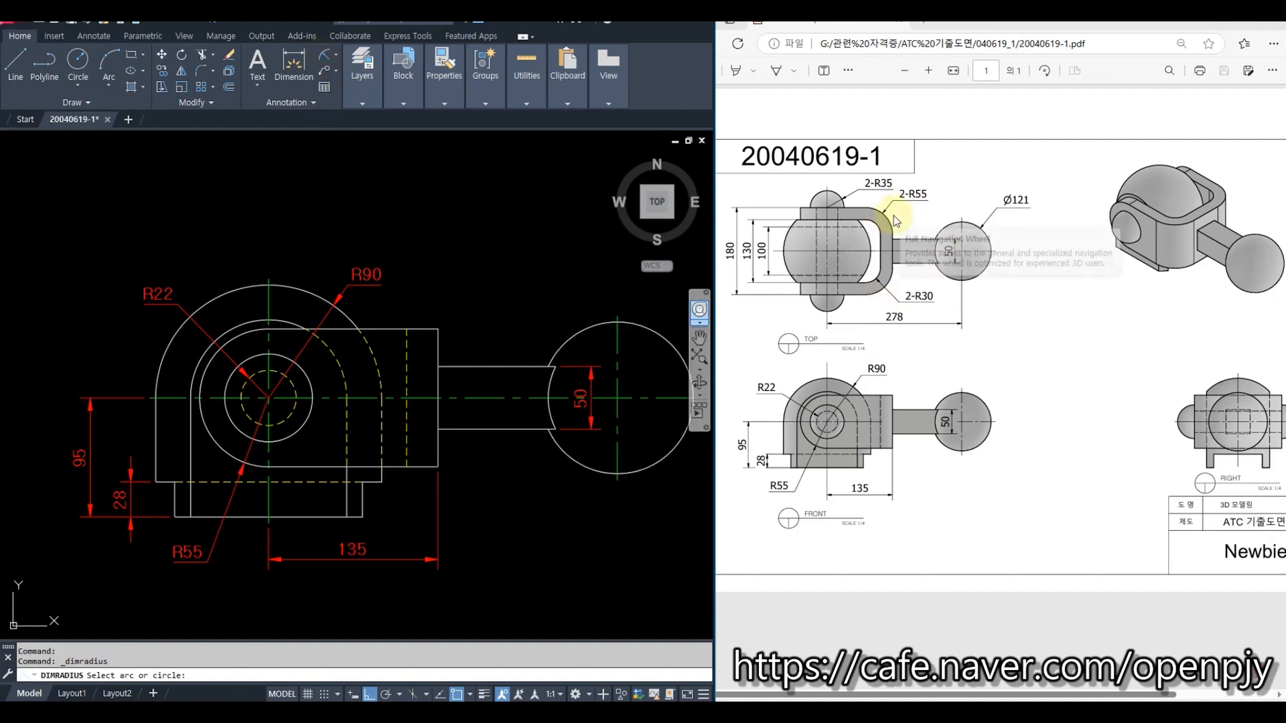
{"action": "middle_click_drag", "start_coordinate": [482, 284], "coordinate": [402, 687]}
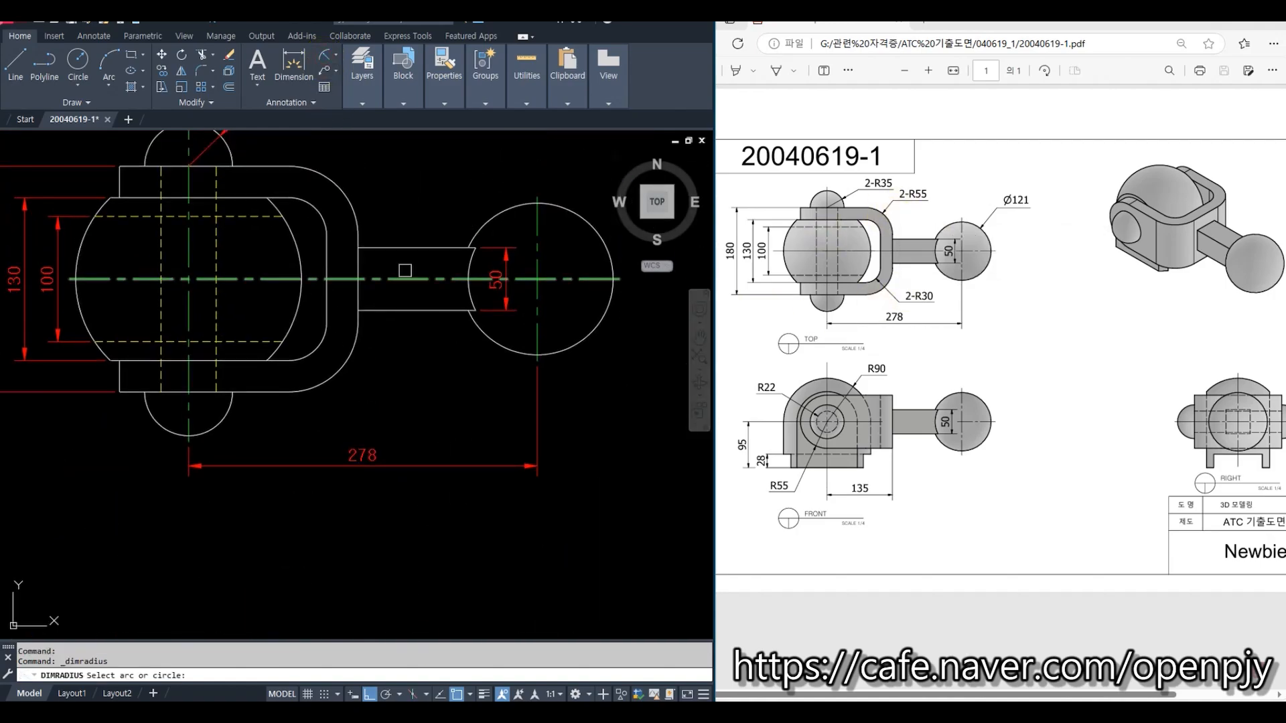
{"action": "left_click", "coordinate": [348, 196]}
{"action": "middle_click_drag", "start_coordinate": [348, 199], "coordinate": [305, 318]}
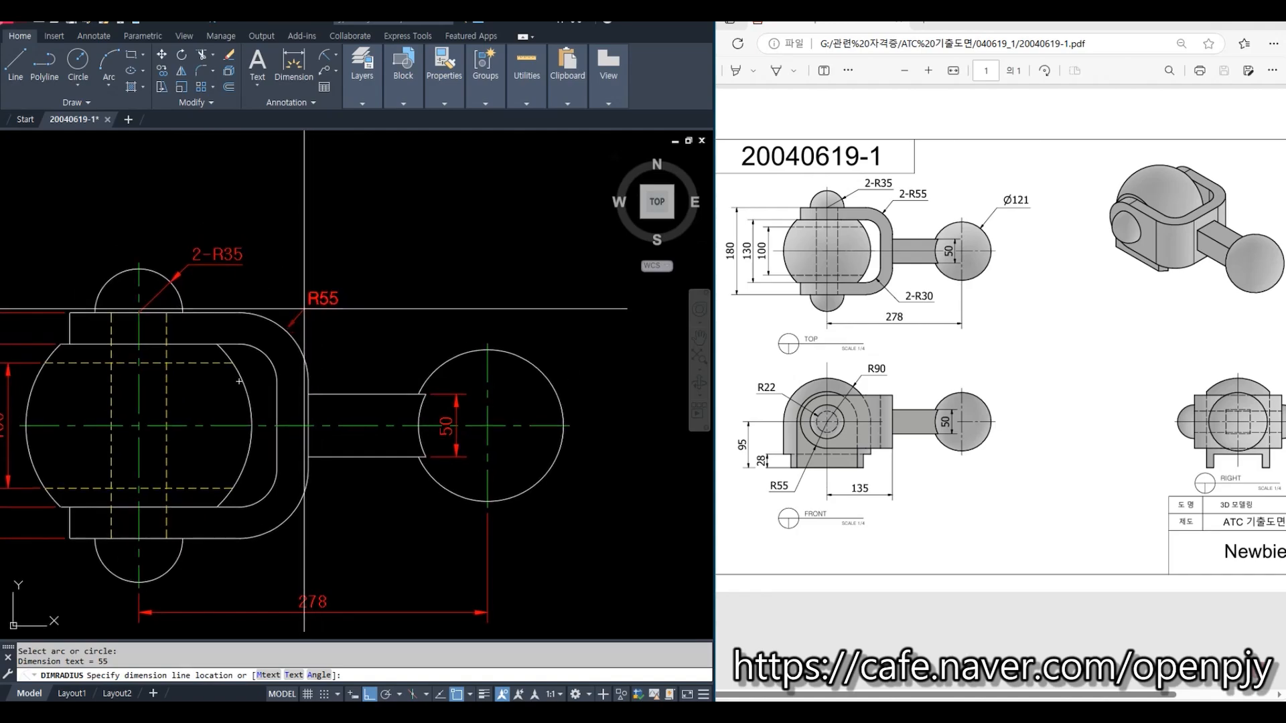
{"action": "left_click", "coordinate": [306, 310]}
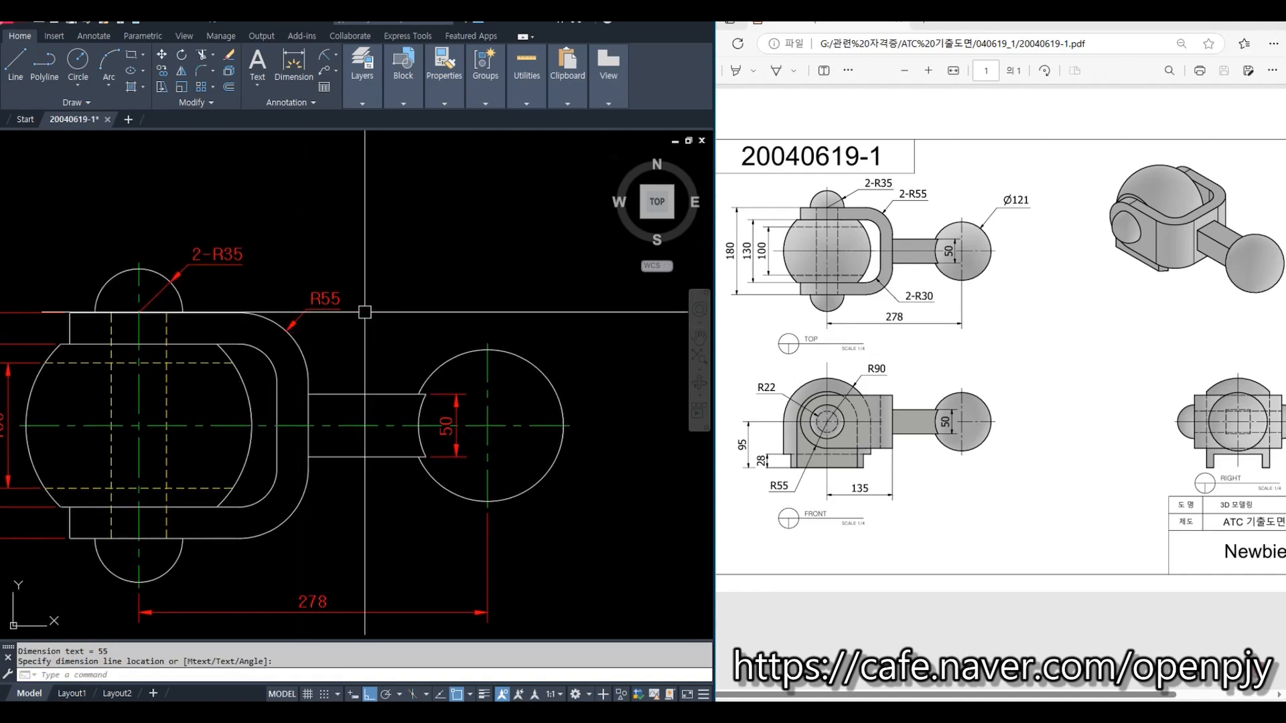
Step: Edit the bracket's outer corner radius dimension text to read 2-R55
{"action": "type", "text": "ed"}
{"action": "key", "text": "Return"}
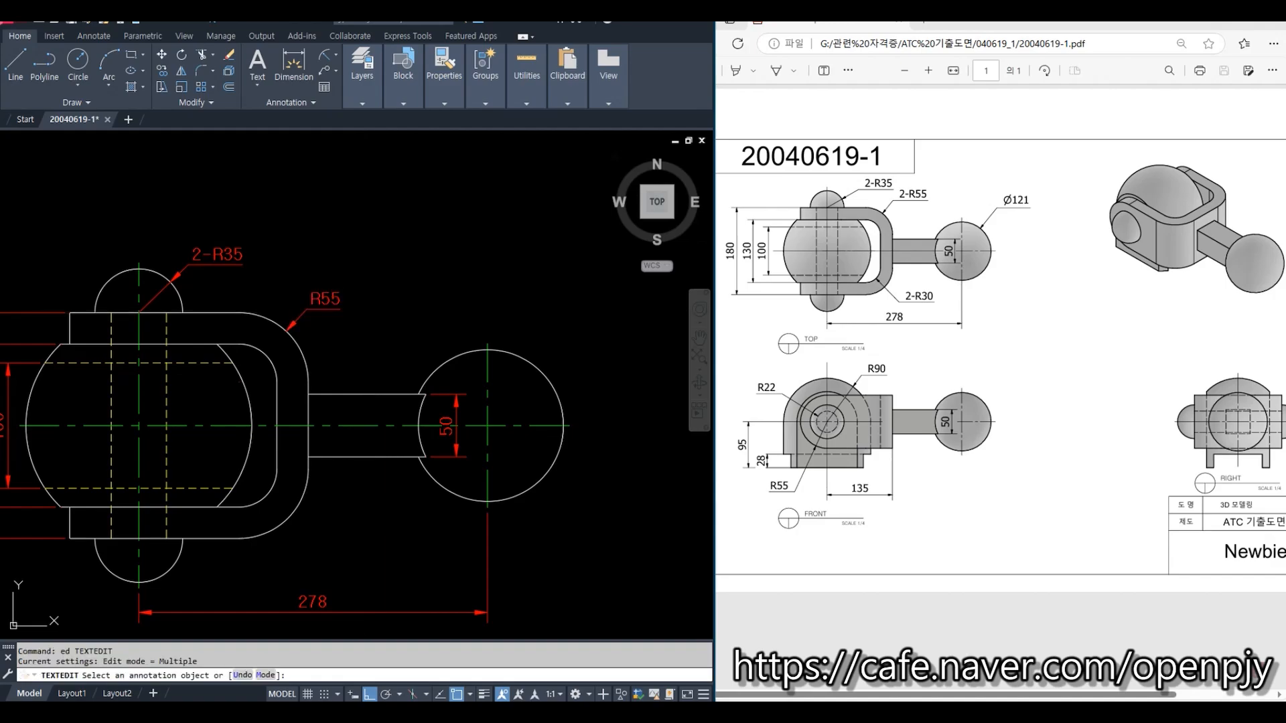
{"action": "left_click", "coordinate": [326, 298]}
{"action": "left_click", "coordinate": [336, 296]}
{"action": "key", "text": "Home"}
{"action": "type", "text": "2-"}
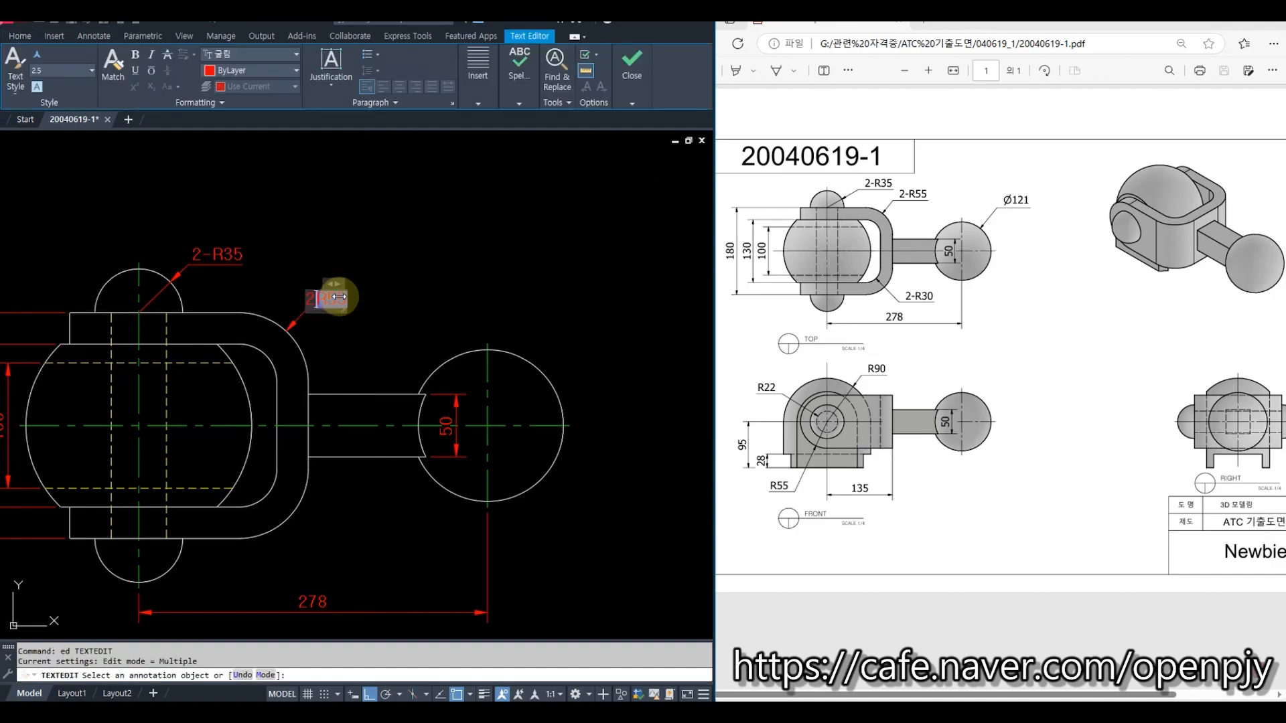
{"action": "key", "text": "ctrl+Return"}
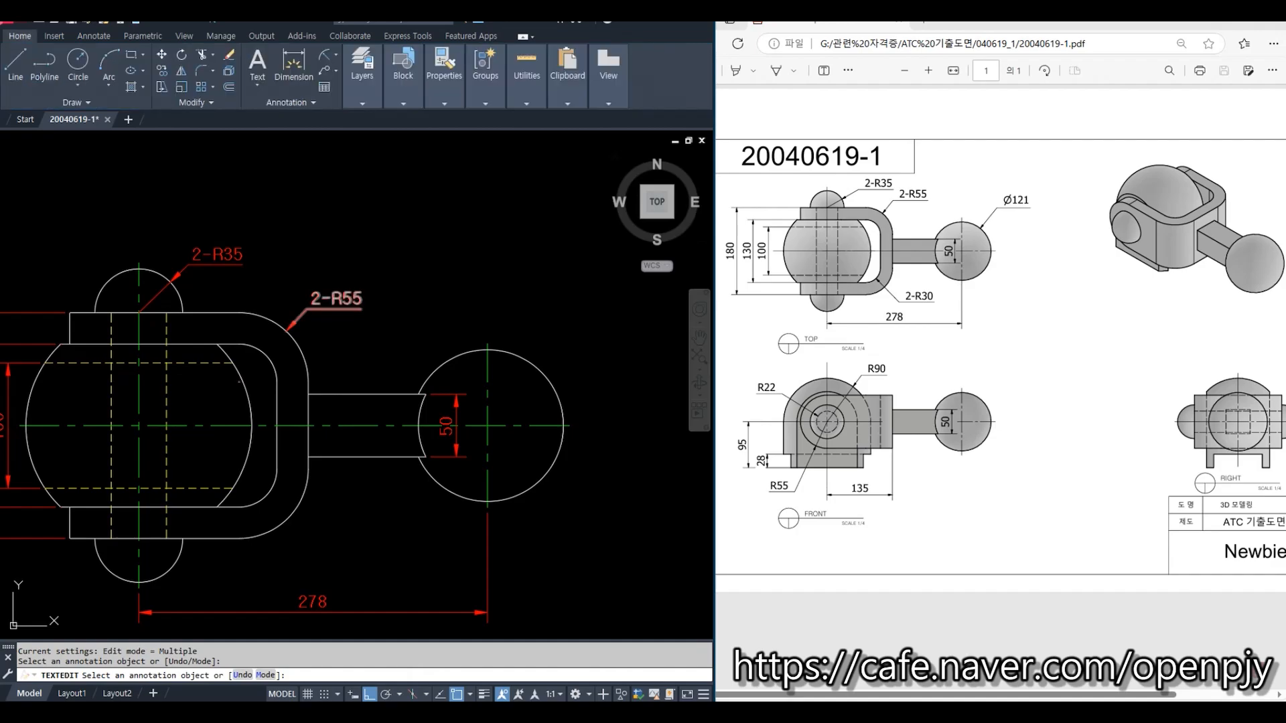
{"action": "key", "text": "Escape"}
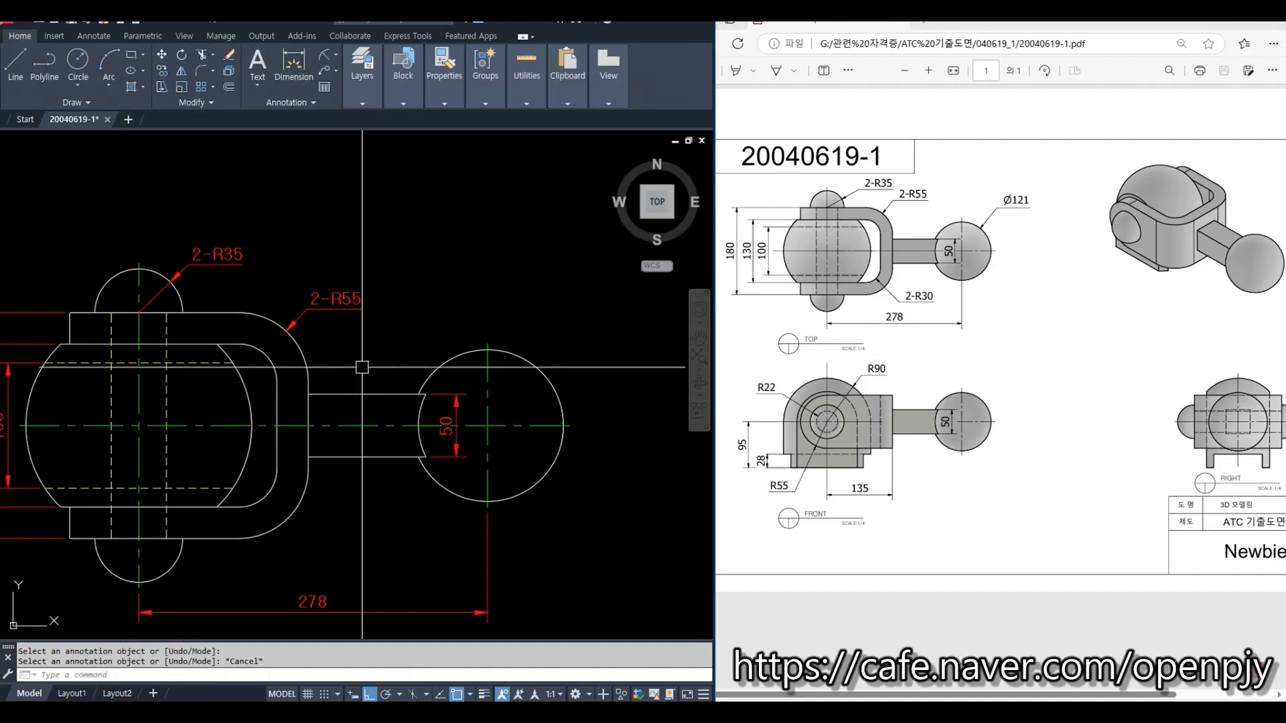
Step: Add a radius dimension to the bracket's inner lower corner in the top view, placing its text outside at the lower right
{"action": "left_click", "coordinate": [327, 55]}
{"action": "left_click", "coordinate": [300, 488]}
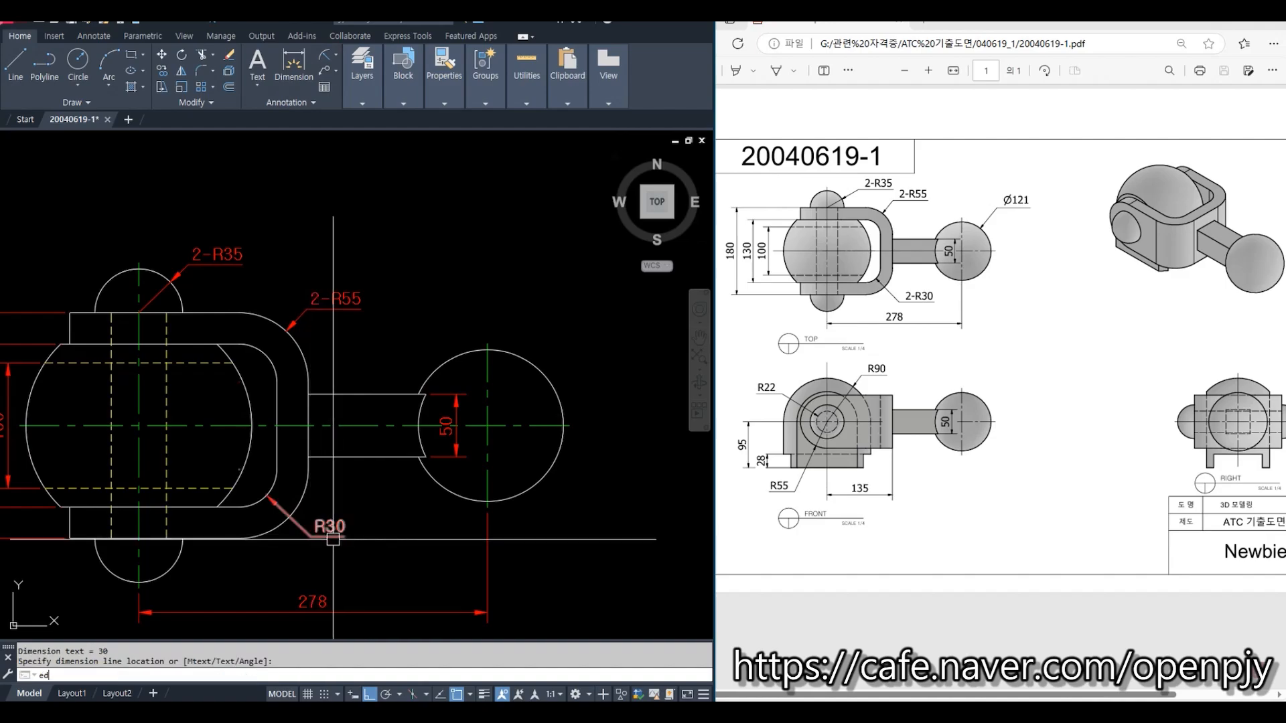
{"action": "left_click", "coordinate": [333, 539]}
Step: Edit the bracket's inner corner radius dimension text to read 2-R30
{"action": "key", "text": "Return"}
{"action": "left_click", "coordinate": [337, 537]}
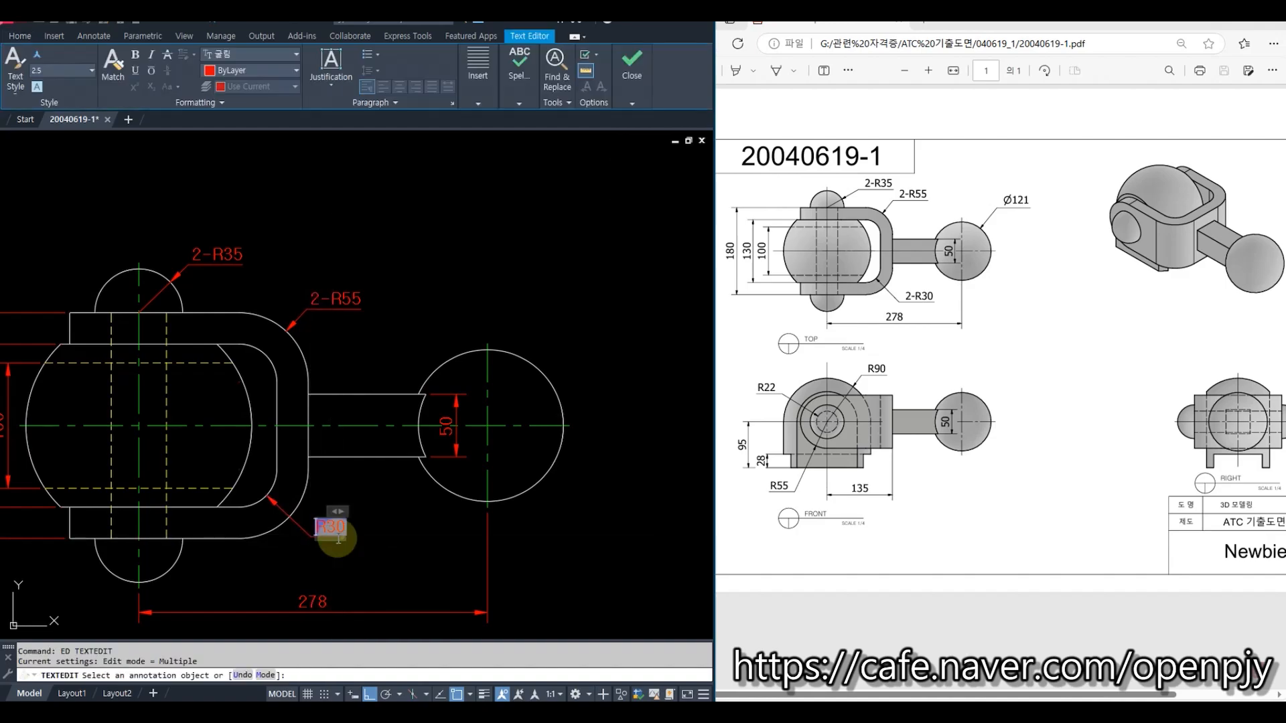
{"action": "type", "text": "2-"}
{"action": "left_click", "coordinate": [359, 521]}
{"action": "key", "text": "Escape"}
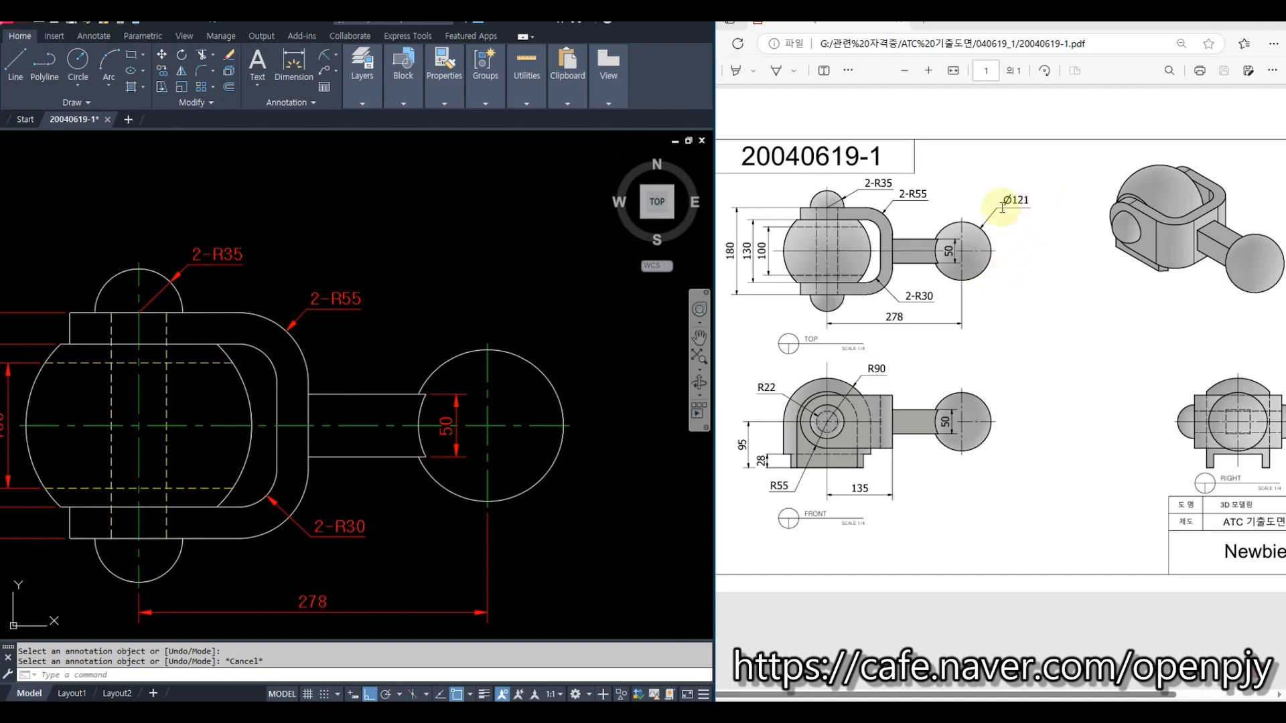
Step: Add a diameter dimension to the small ball at the rod's end in the top view, placing its text outside at the upper right
{"action": "left_click", "coordinate": [336, 55]}
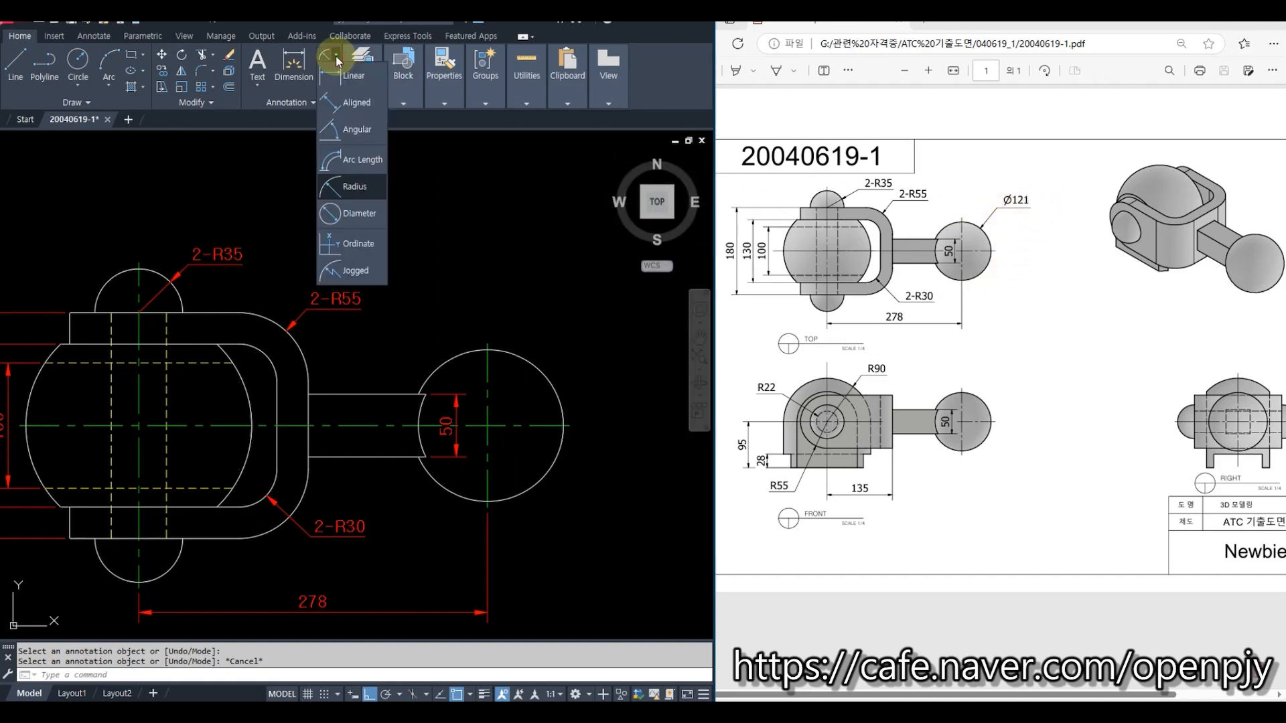
{"action": "left_click", "coordinate": [348, 214]}
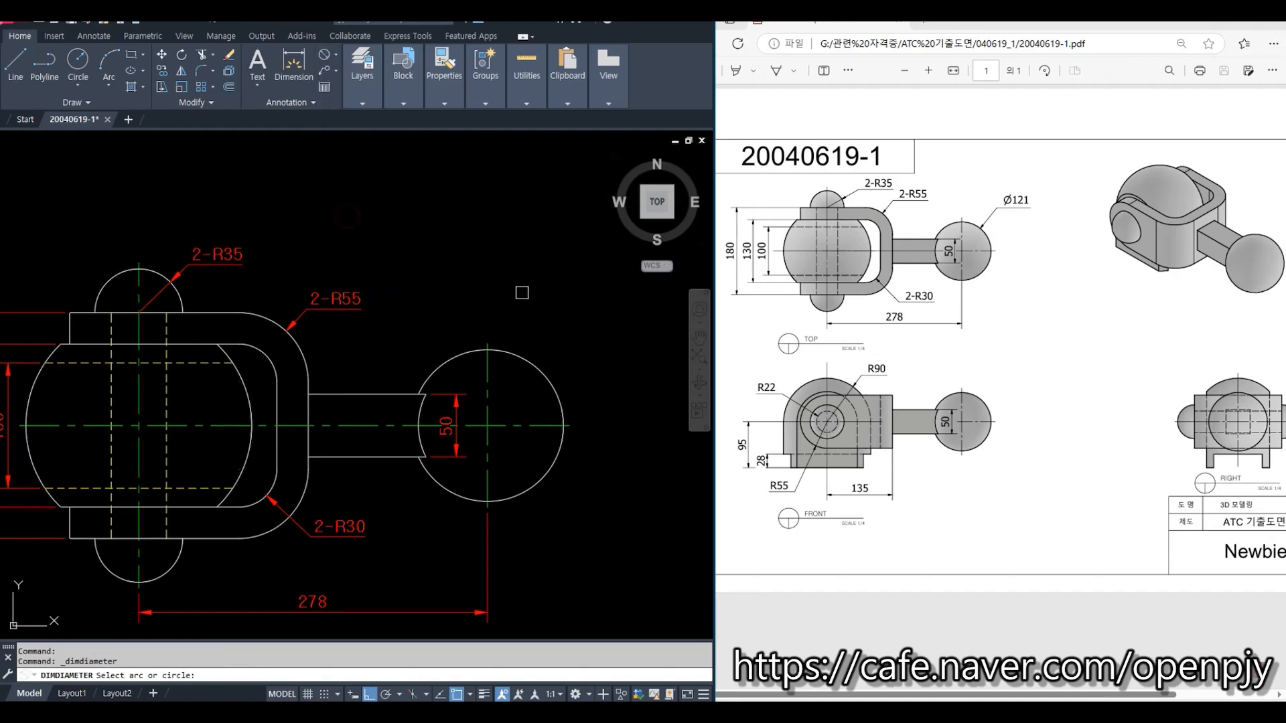
{"action": "middle_click_drag", "start_coordinate": [563, 377], "coordinate": [425, 342]}
{"action": "left_click", "coordinate": [407, 338]}
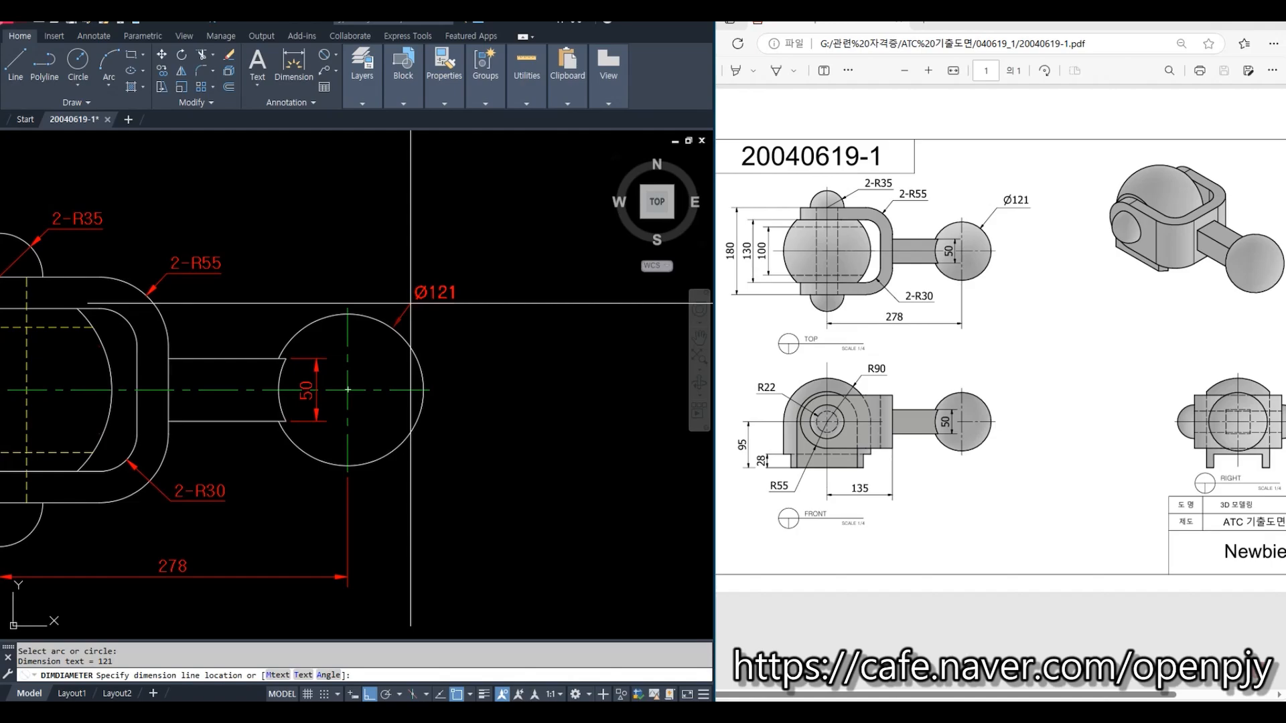
{"action": "left_click", "coordinate": [410, 303]}
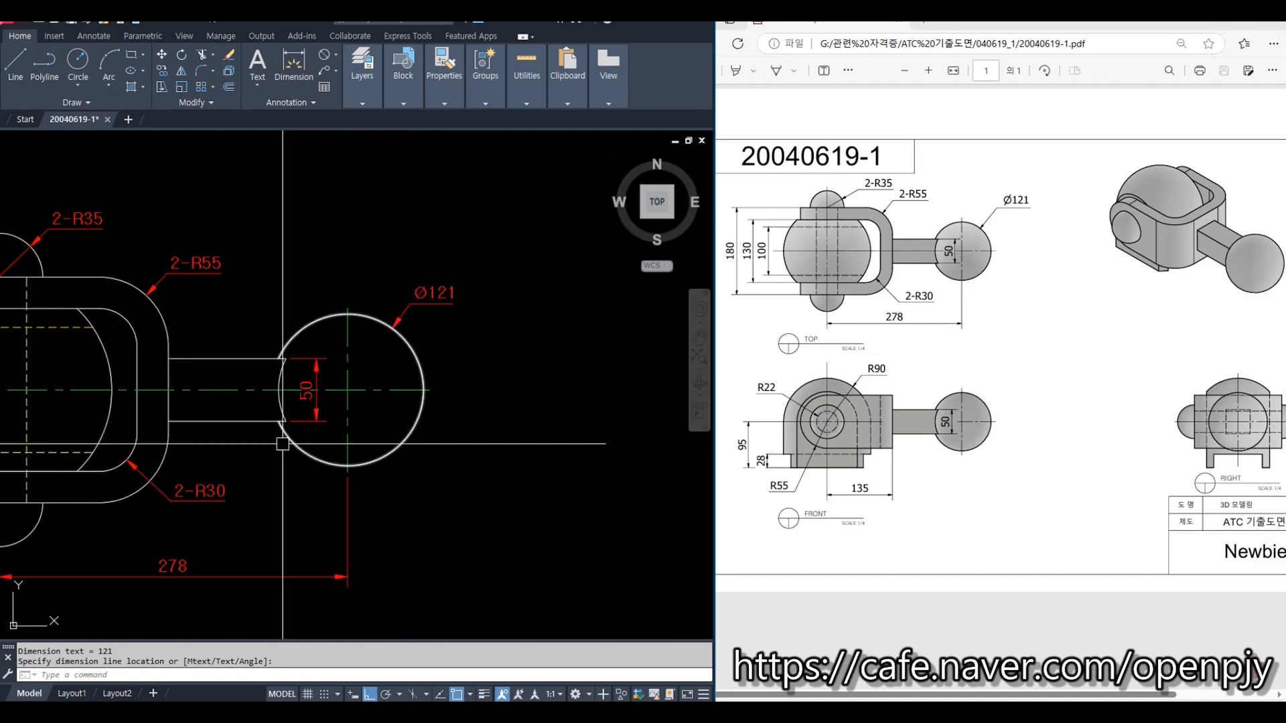
Step: Edit the ball's diameter dimension text to read S-Ø121
{"action": "type", "text": "e"}
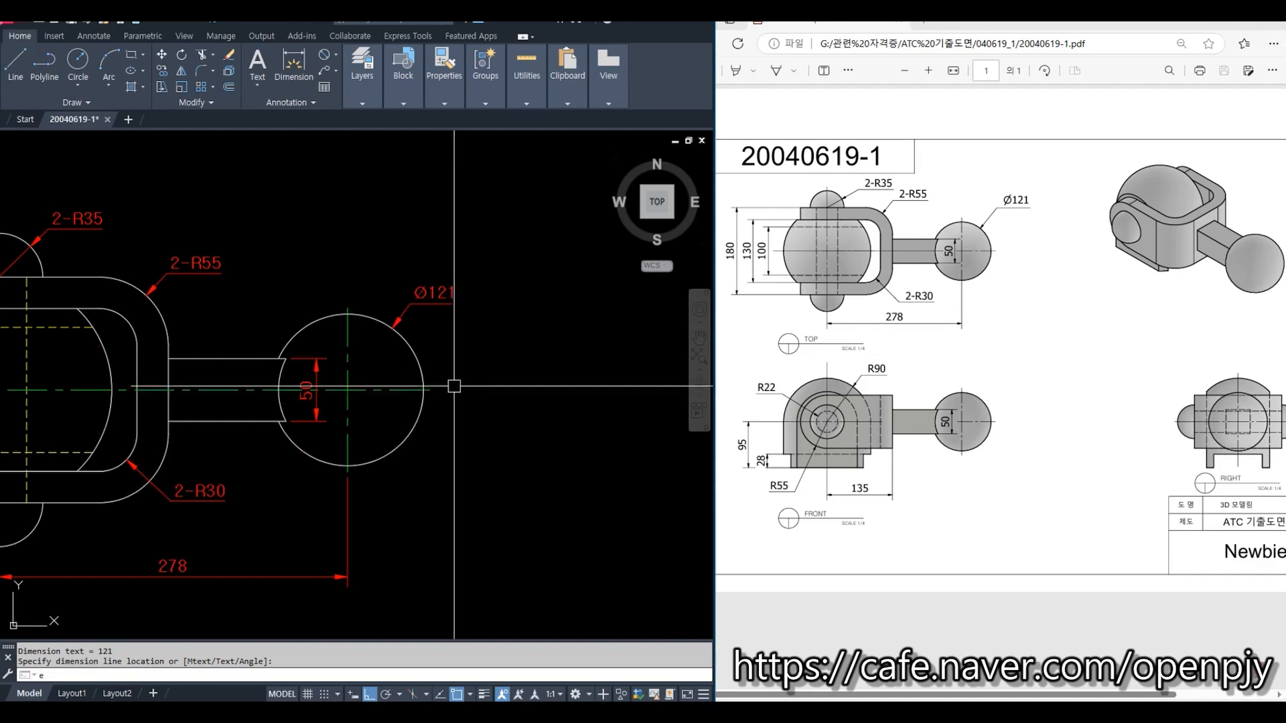
{"action": "type", "text": "d"}
{"action": "key", "text": "Return"}
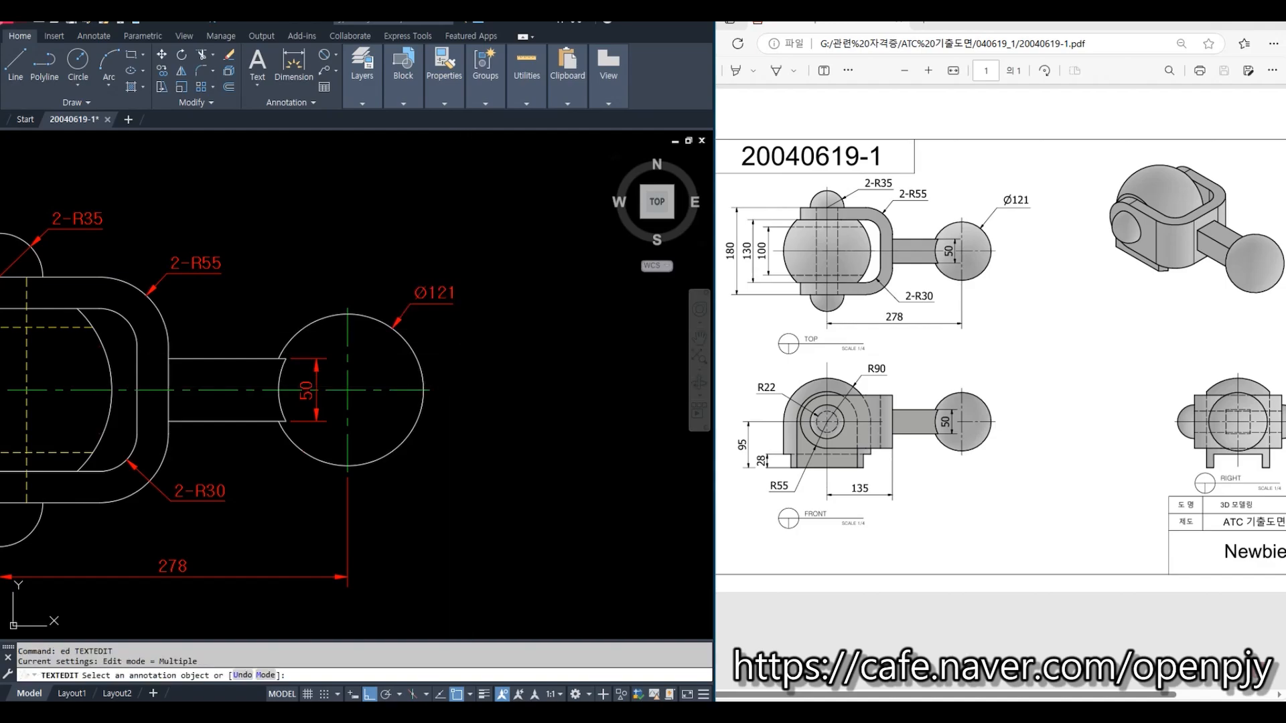
{"action": "left_click", "coordinate": [435, 295]}
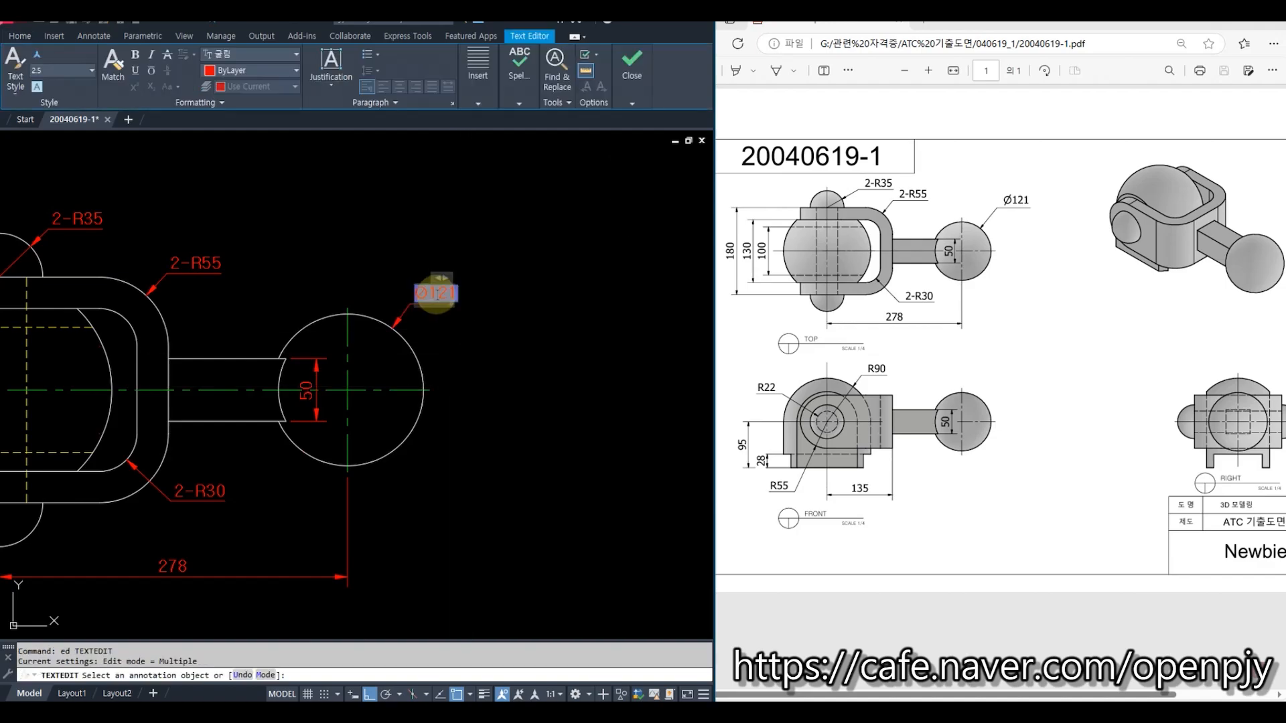
{"action": "key", "text": "Home"}
{"action": "type", "text": "S"}
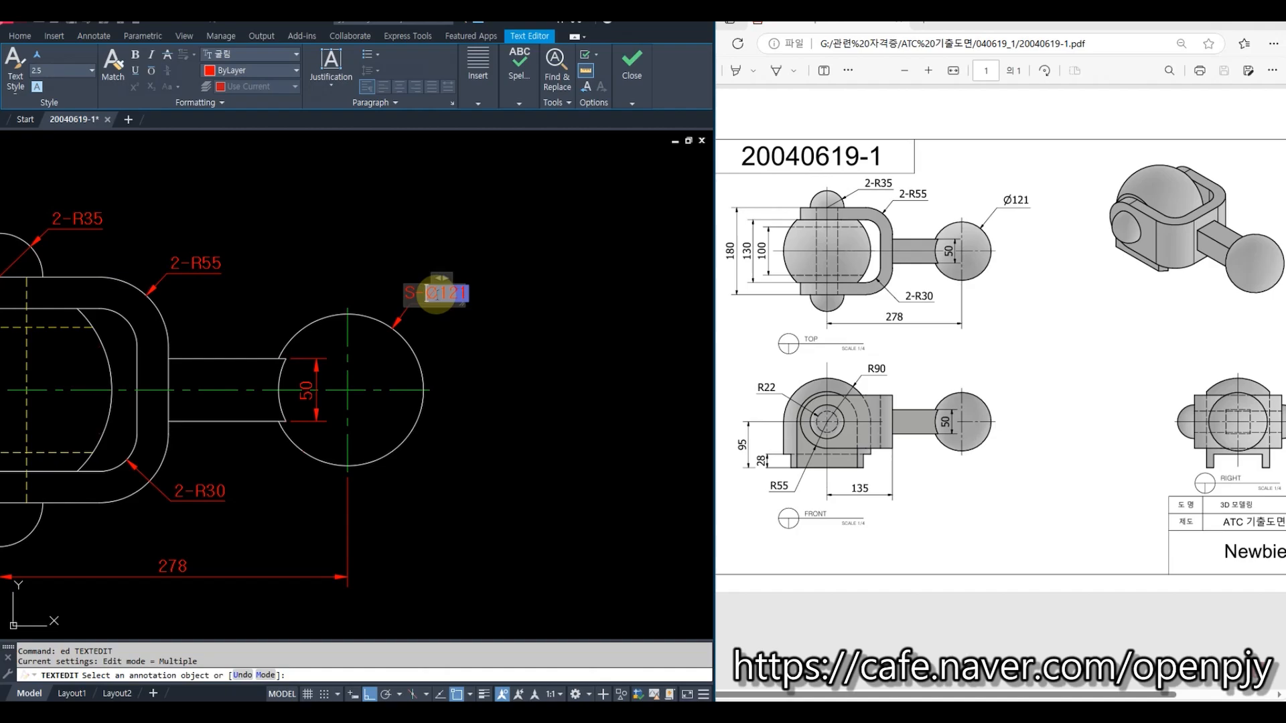
{"action": "key", "text": "ctrl+Return"}
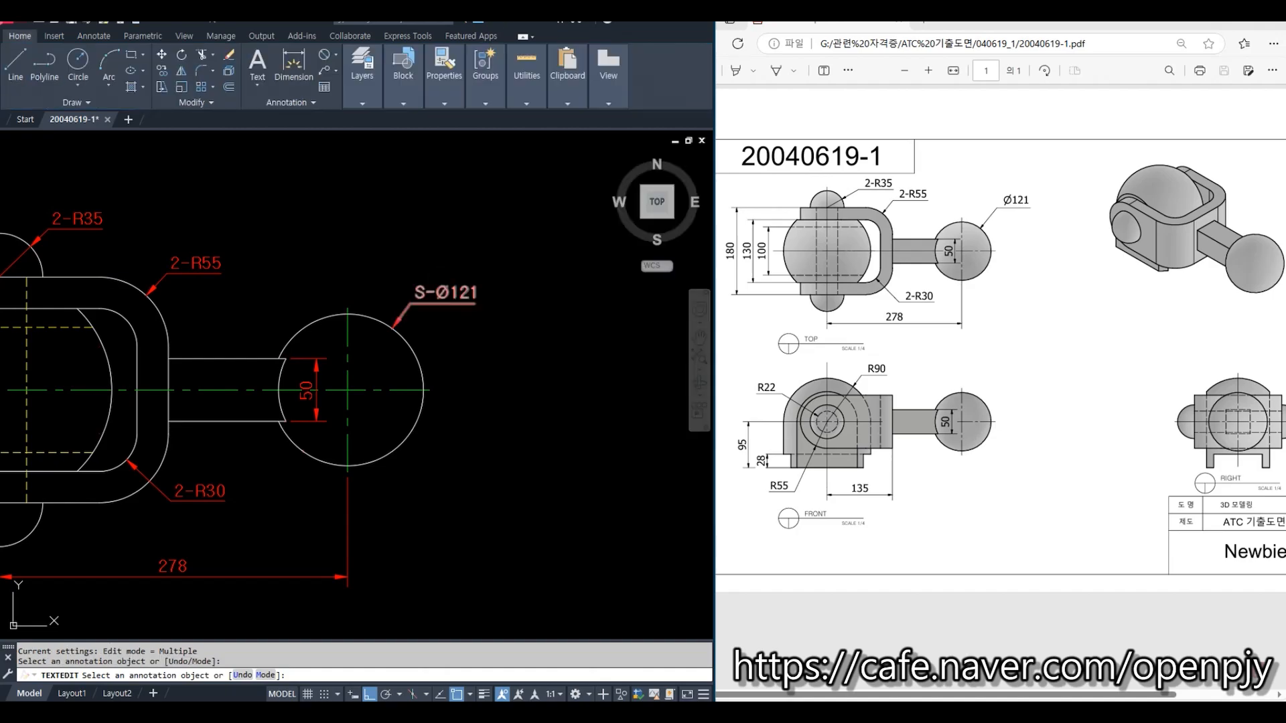
{"action": "key", "text": "Escape"}
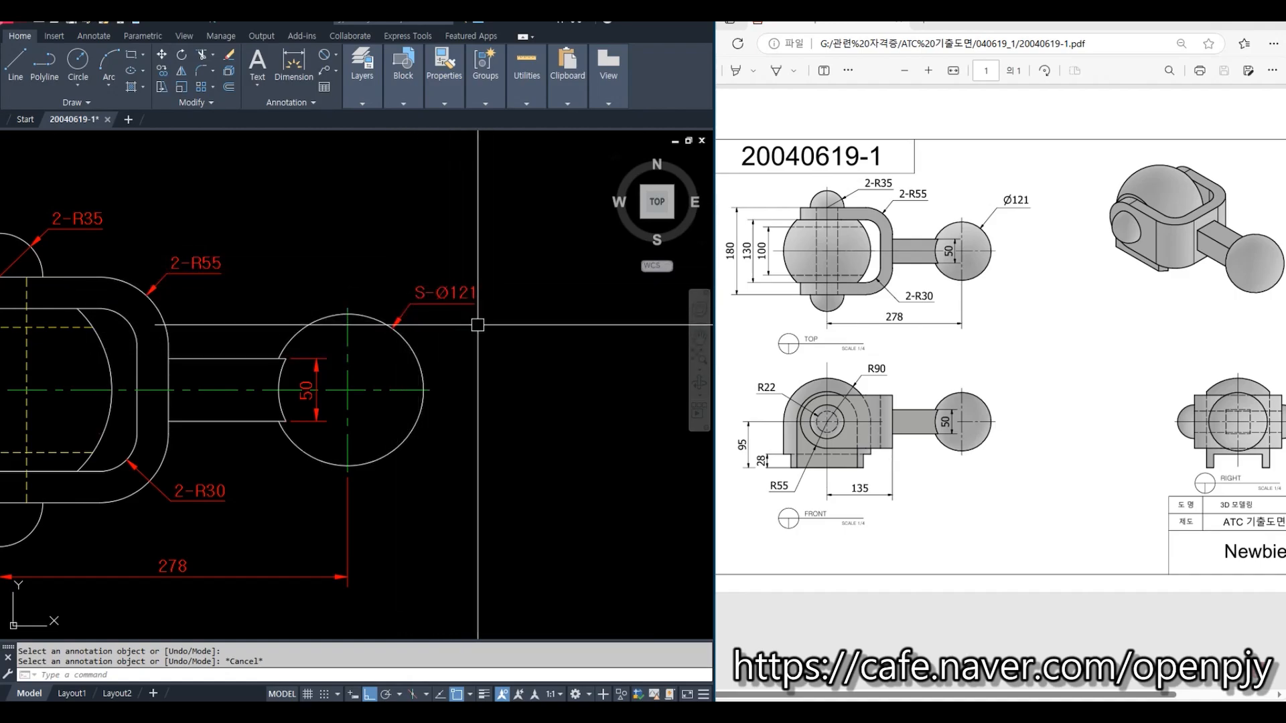
{"action": "scroll", "coordinate": [477, 325], "scroll_direction": "down", "scroll_amount": 3}
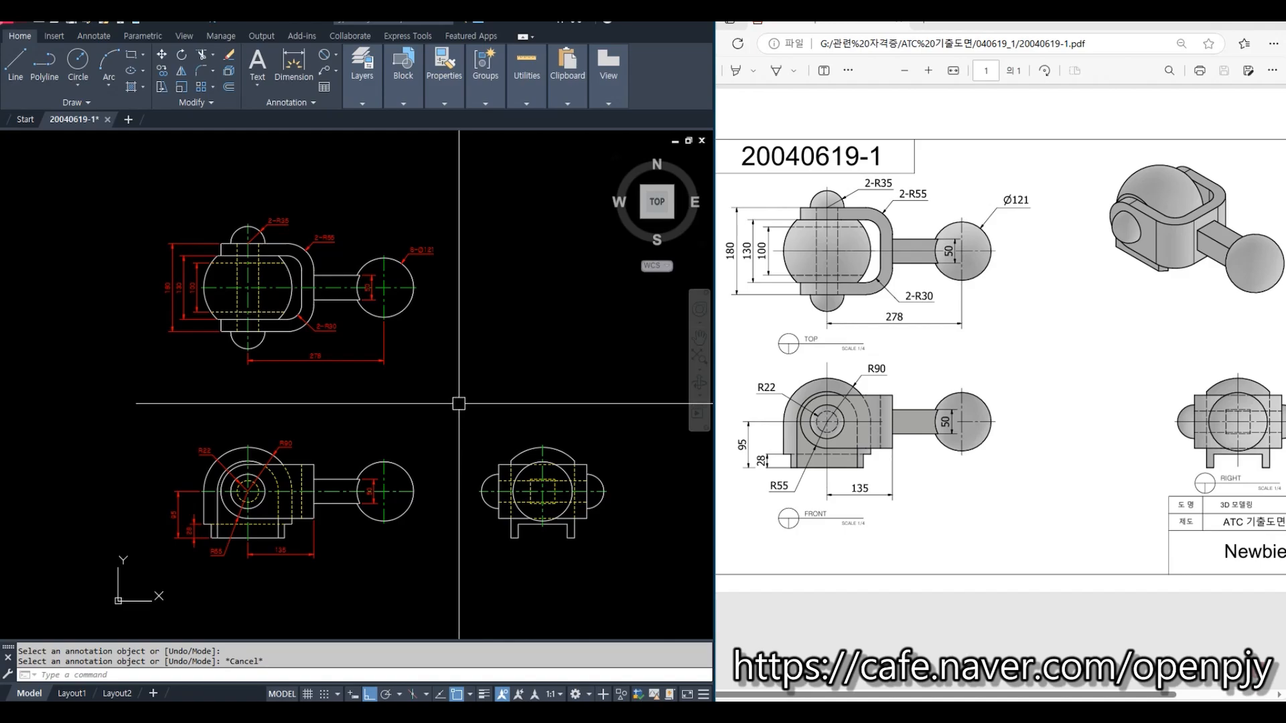